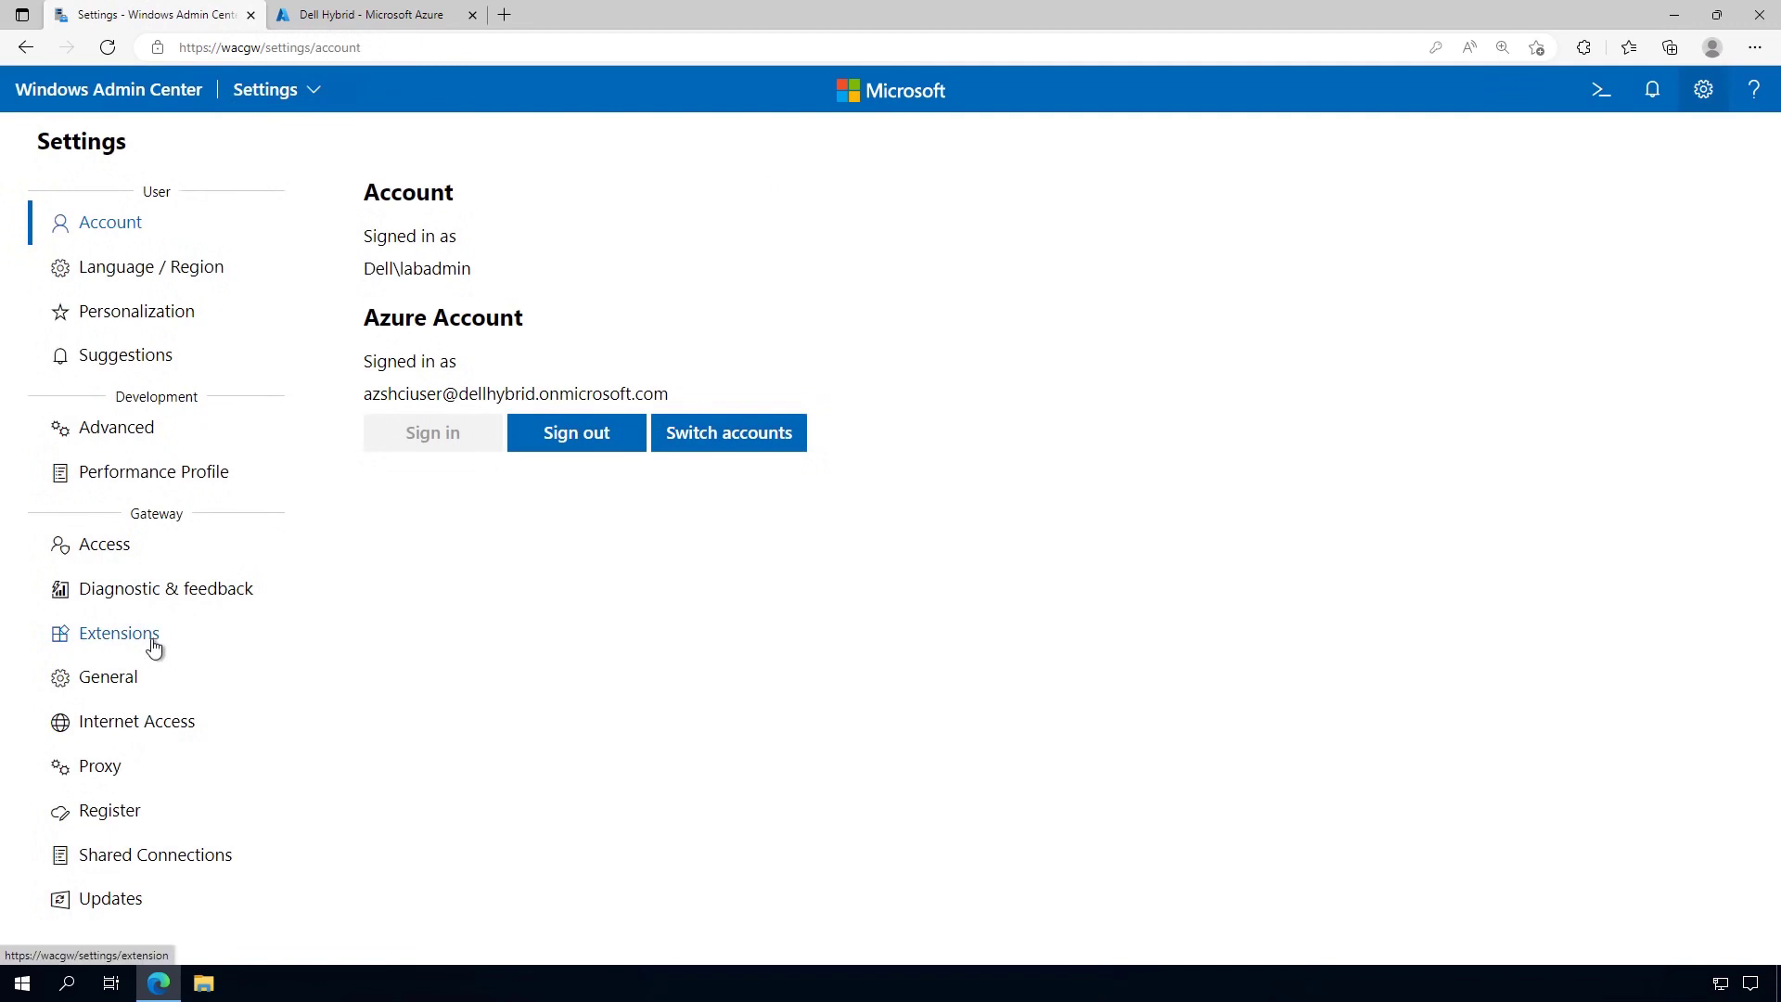
# Review the Dell OpenManage Integration extension's details, then list the 38 installed extensions
pyautogui.click(153, 647)
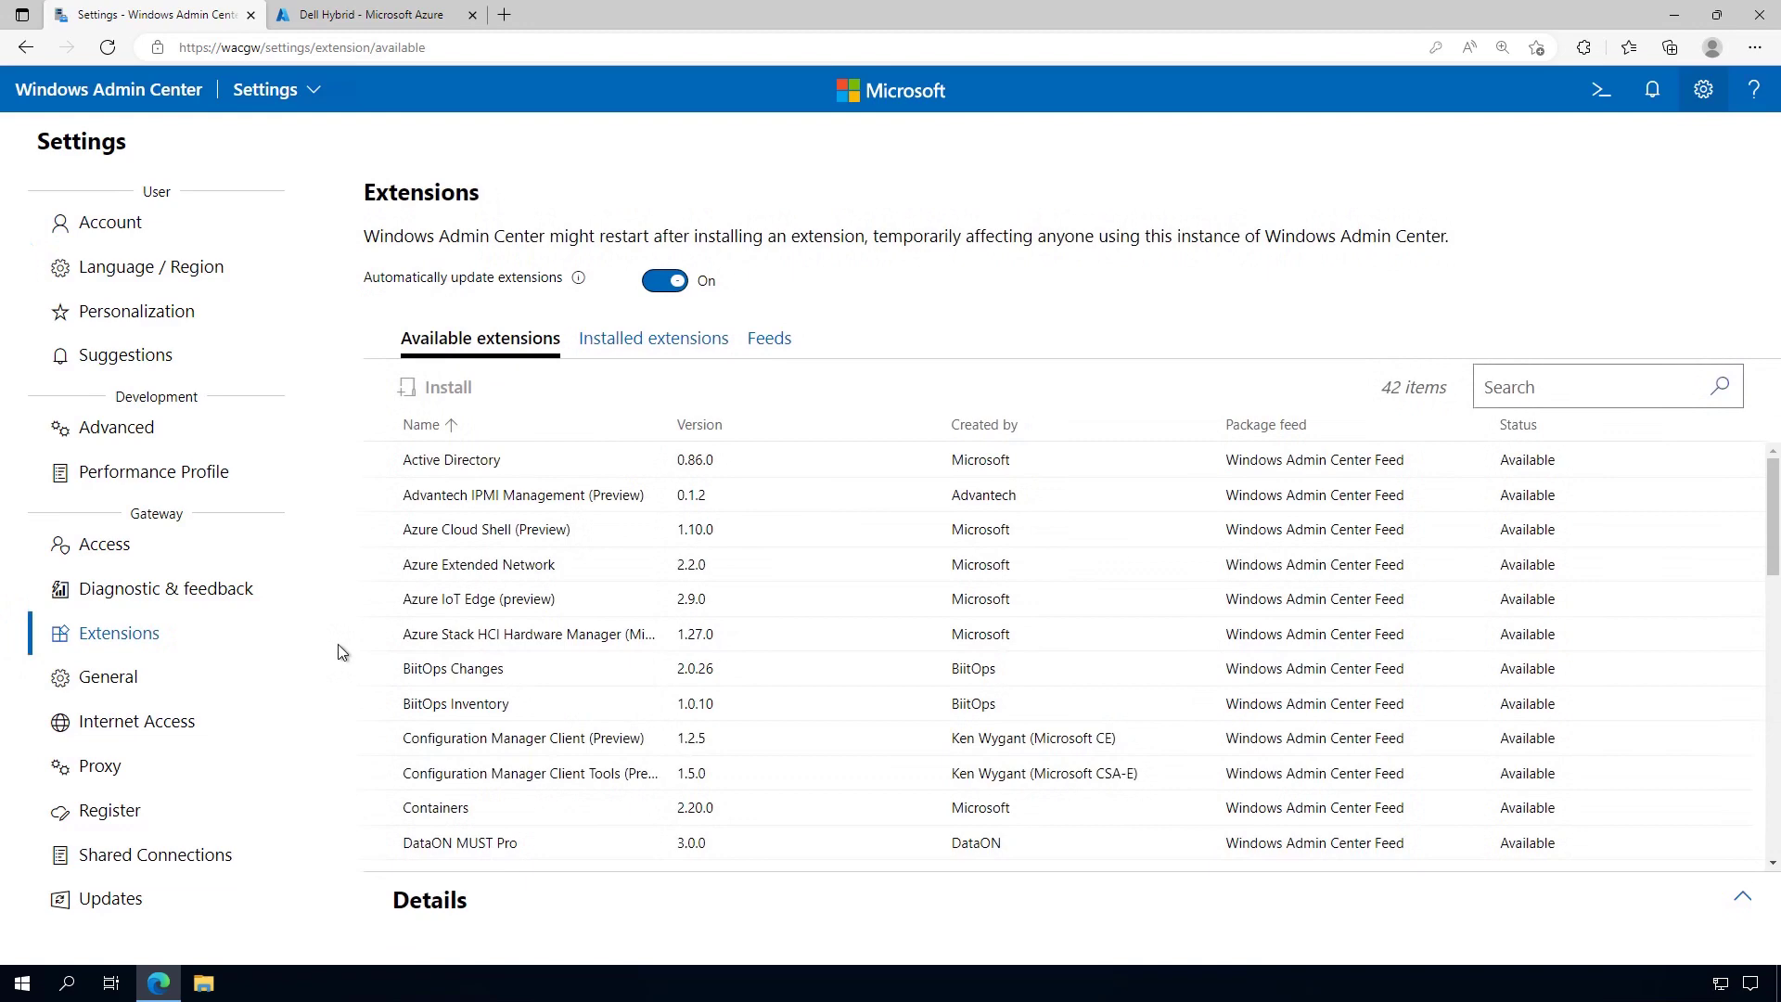
pyautogui.scroll(-3, 599, 649)
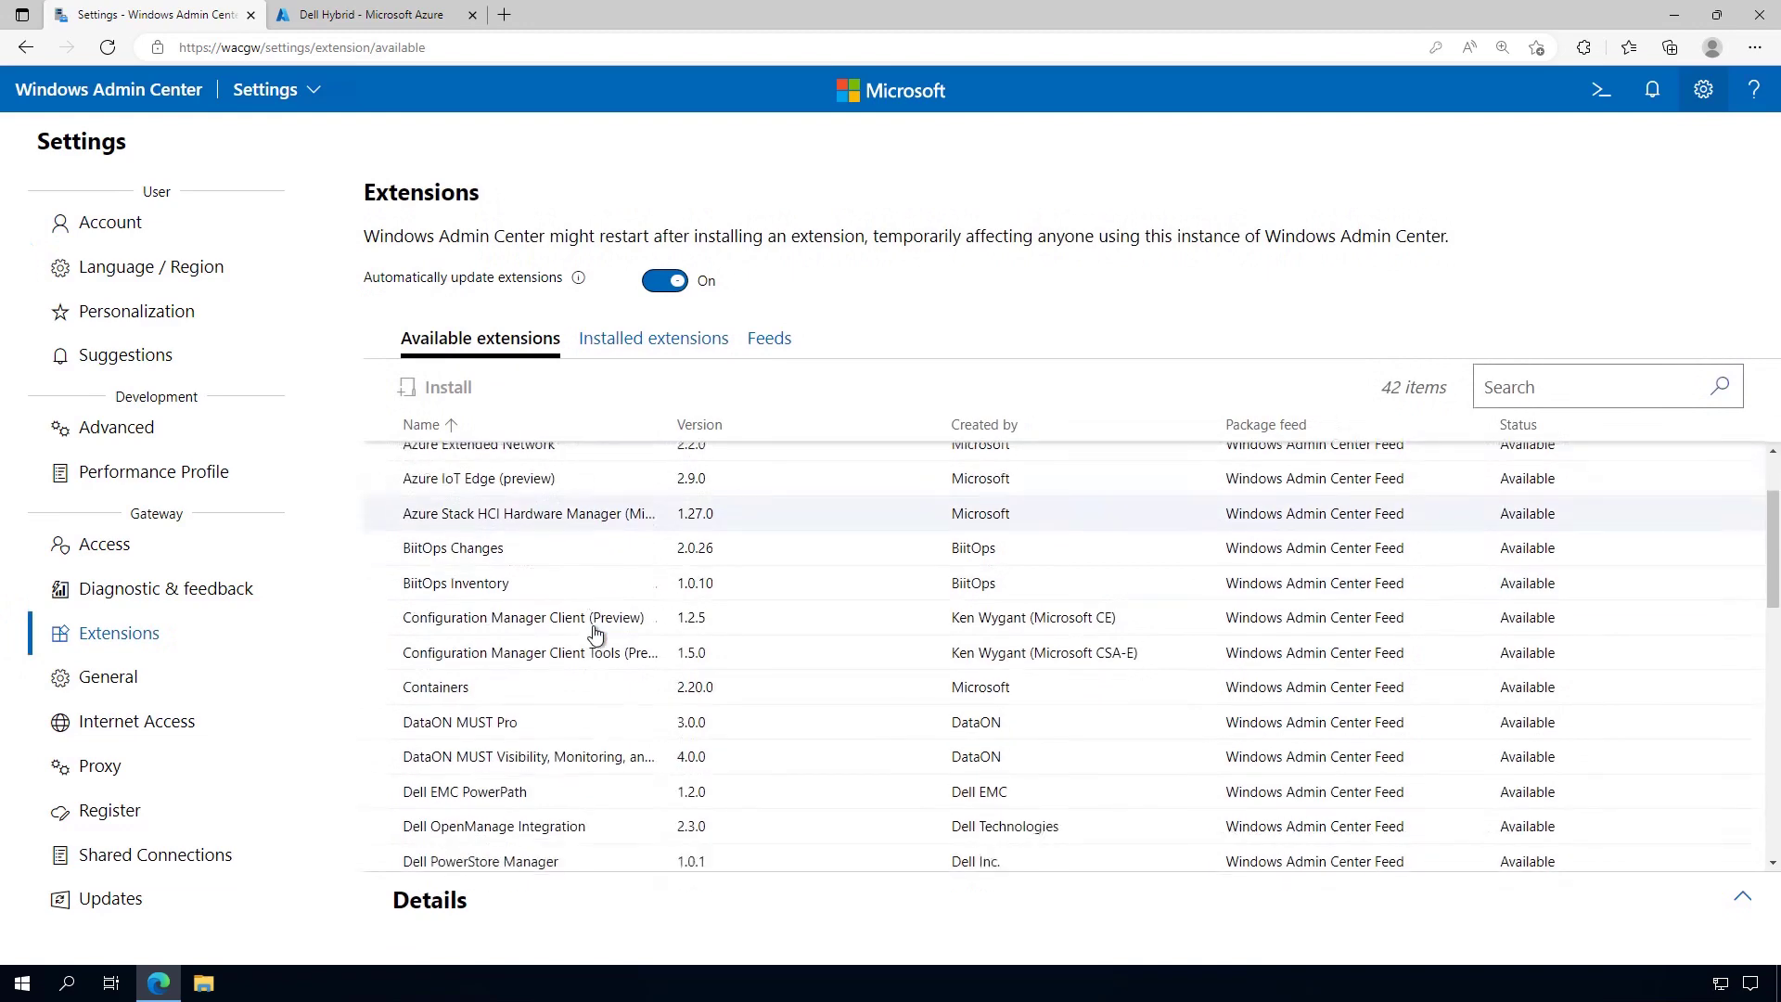
pyautogui.click(599, 689)
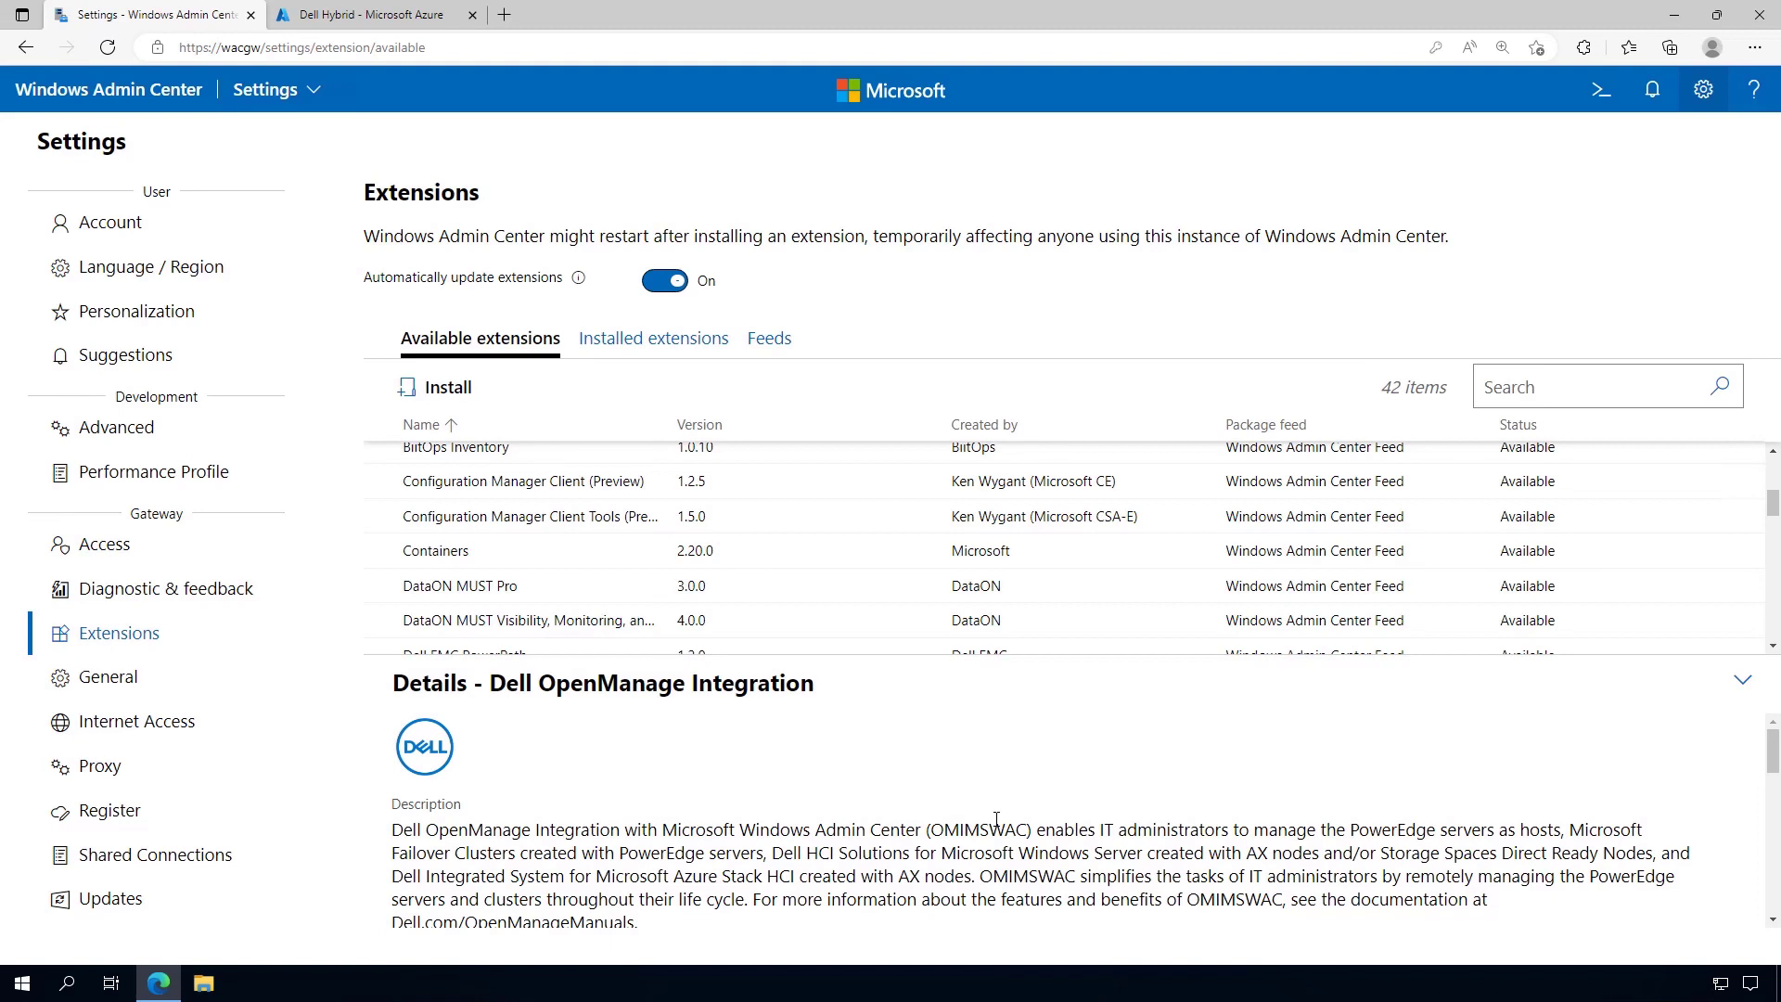
pyautogui.scroll(-1, 997, 819)
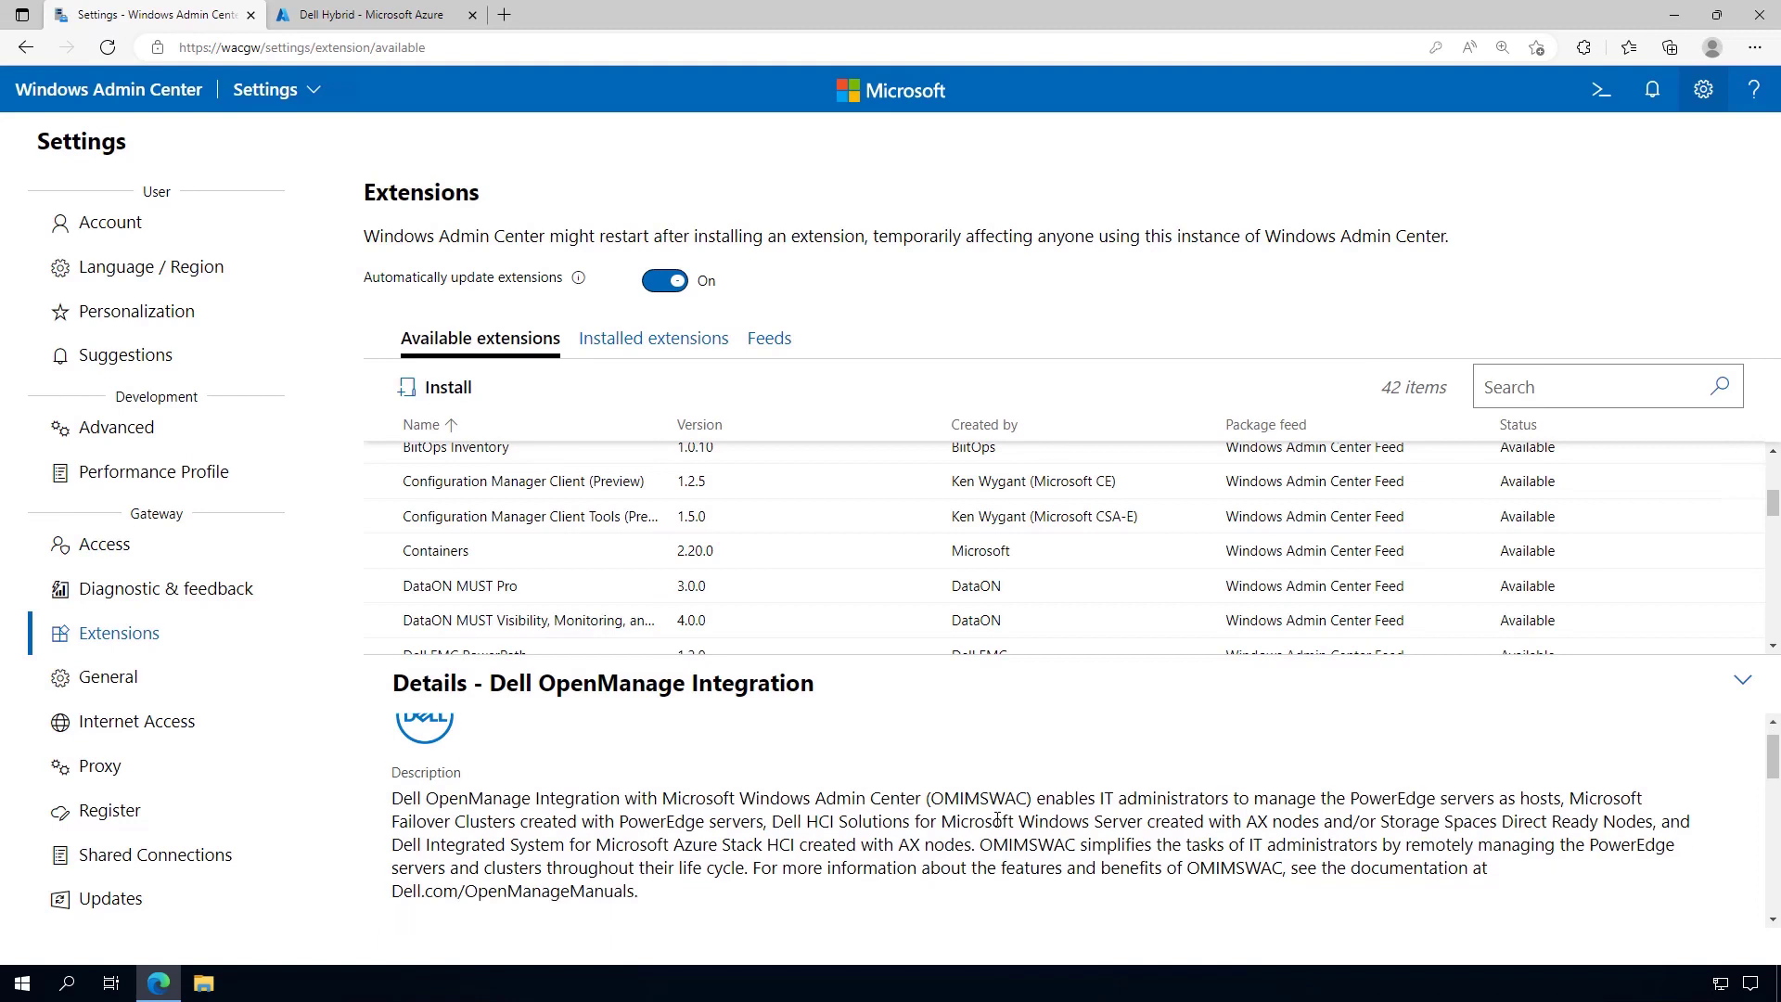
pyautogui.scroll(-5, 997, 820)
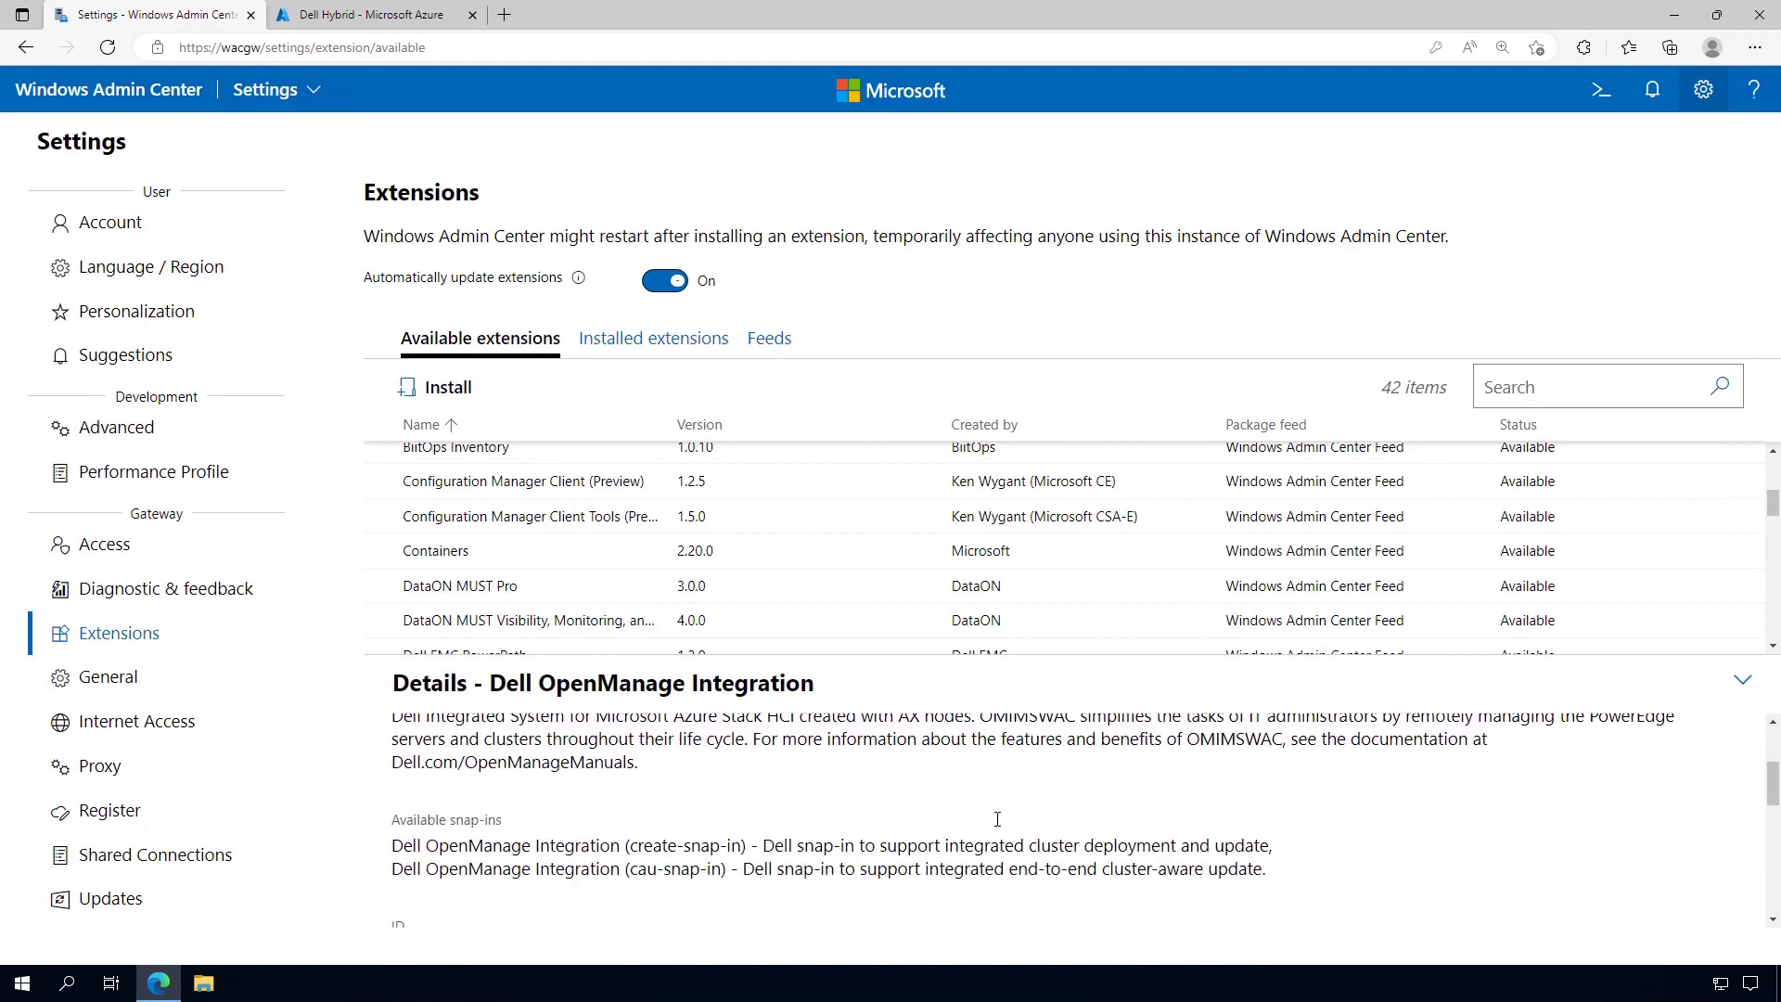
pyautogui.scroll(5, 995, 818)
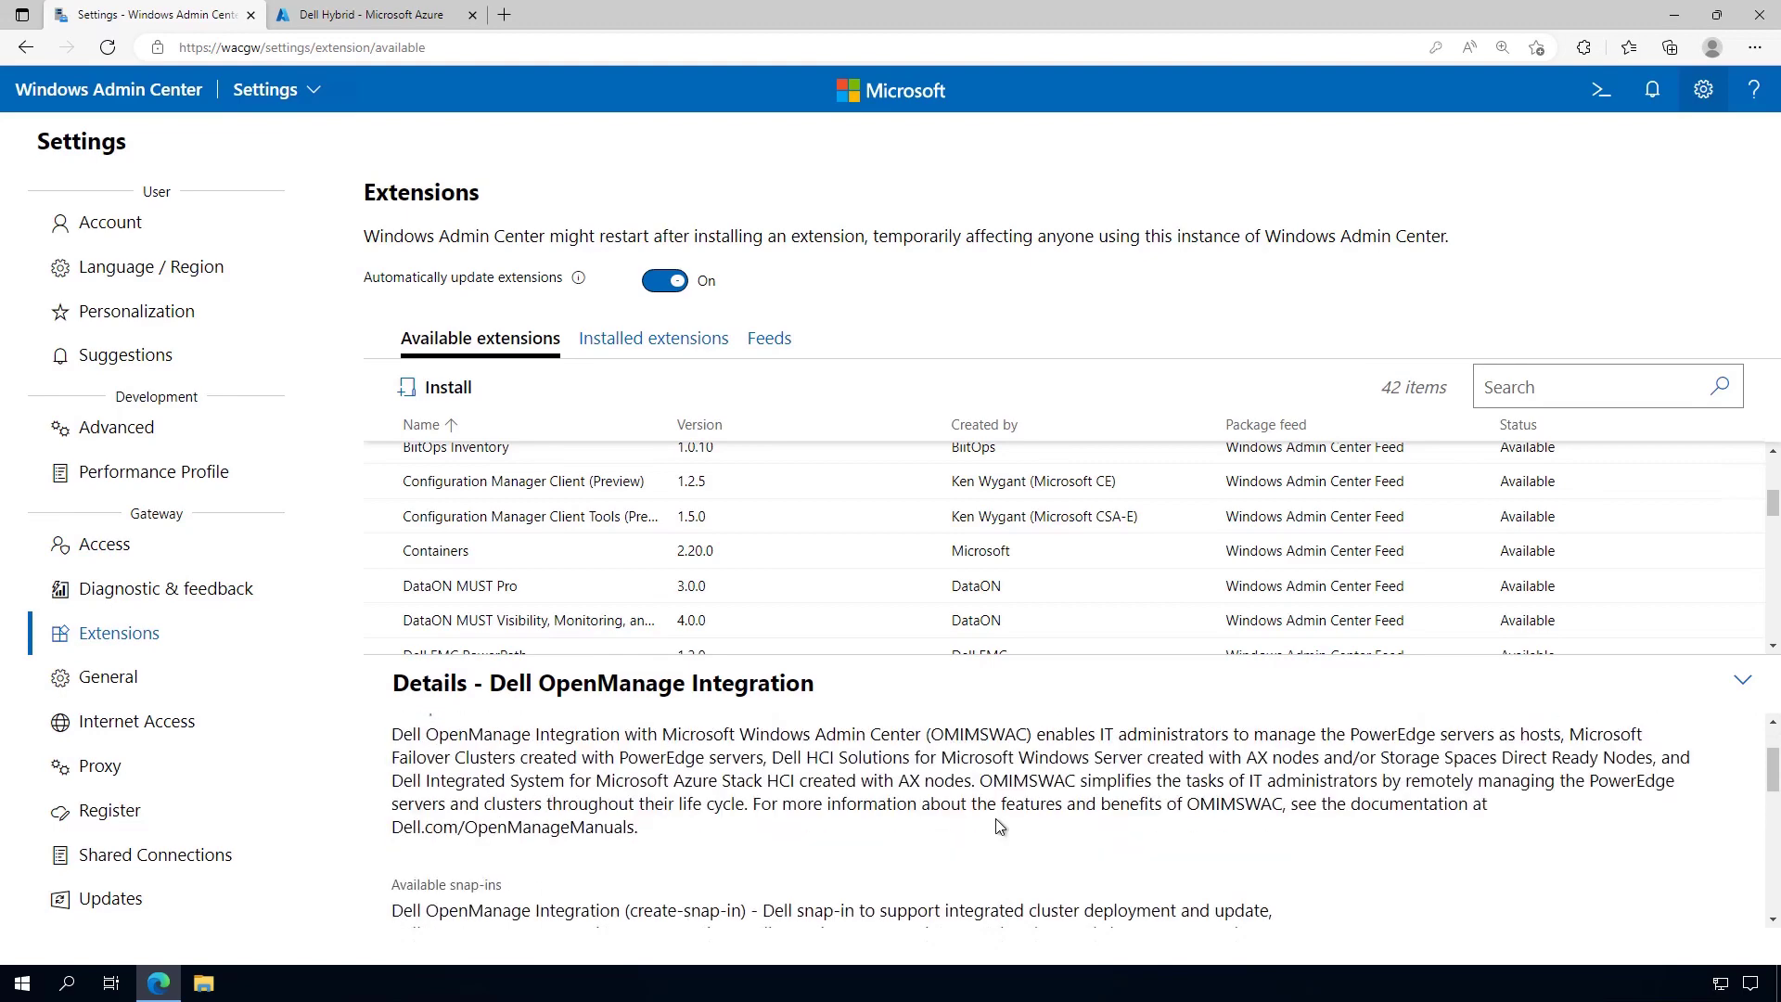
pyautogui.click(698, 345)
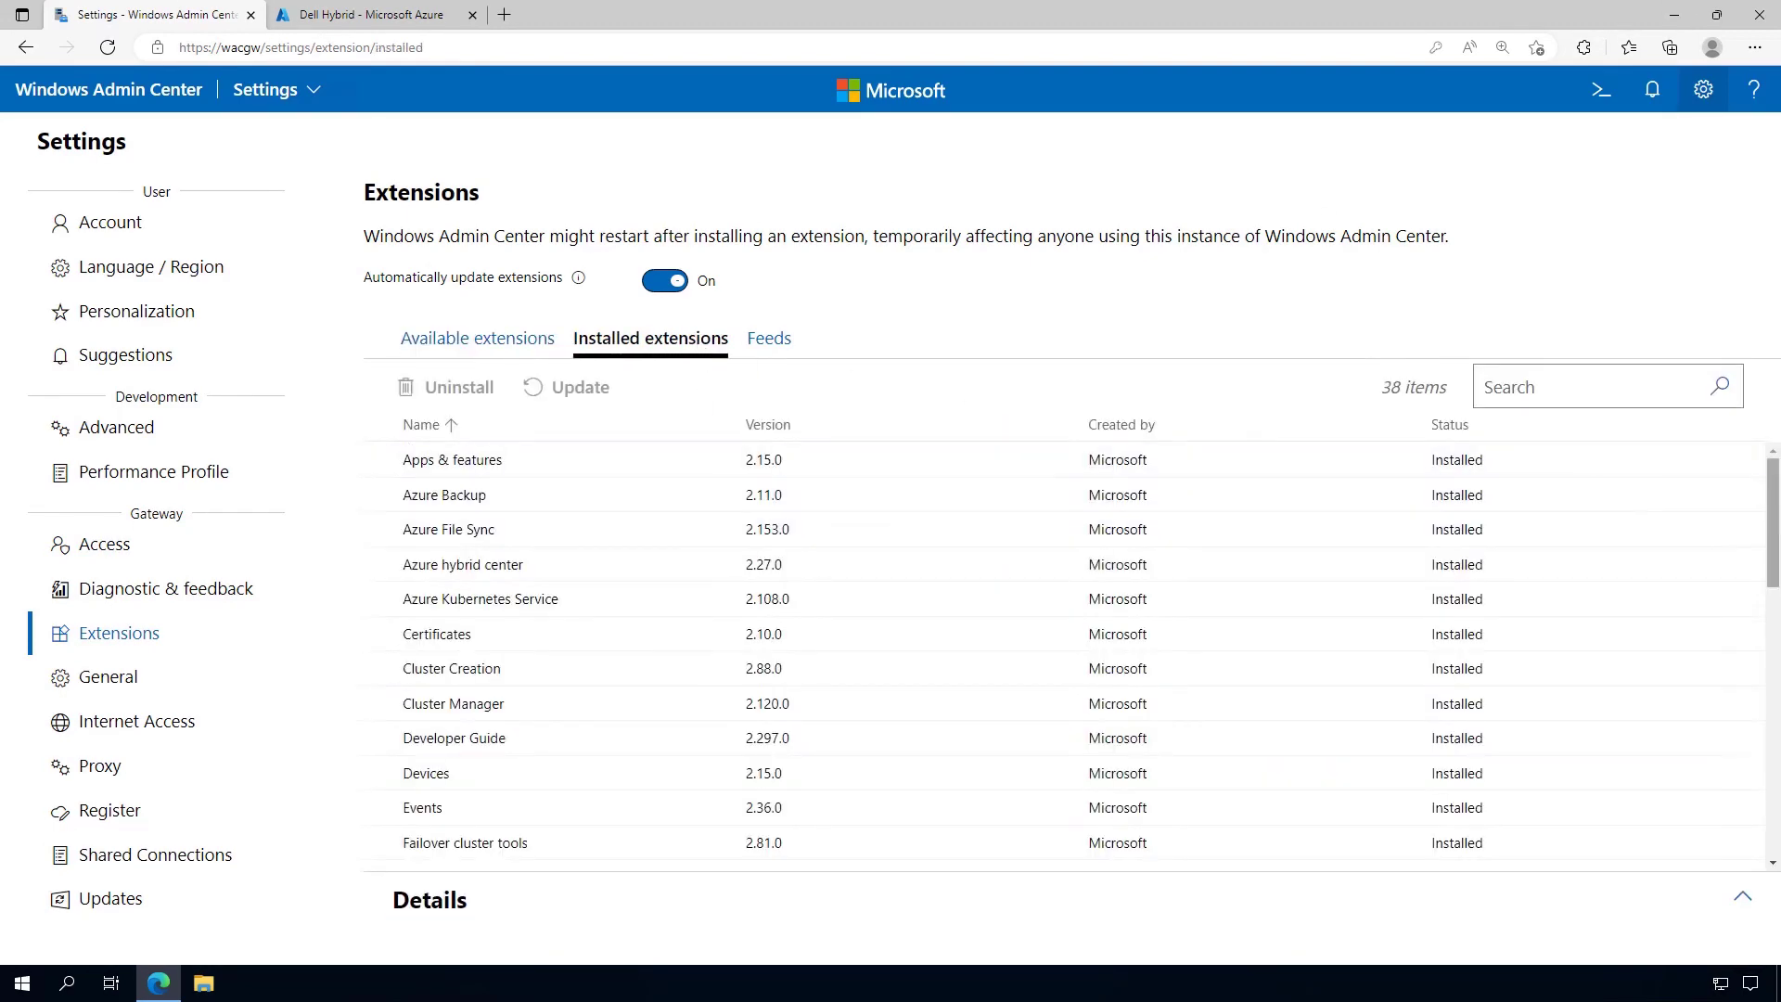
# Check the Cluster Creation extension's details (version 2.88.0), then go back to All connections
pyautogui.moveTo(1774, 525); pyautogui.dragTo(1738, 486)
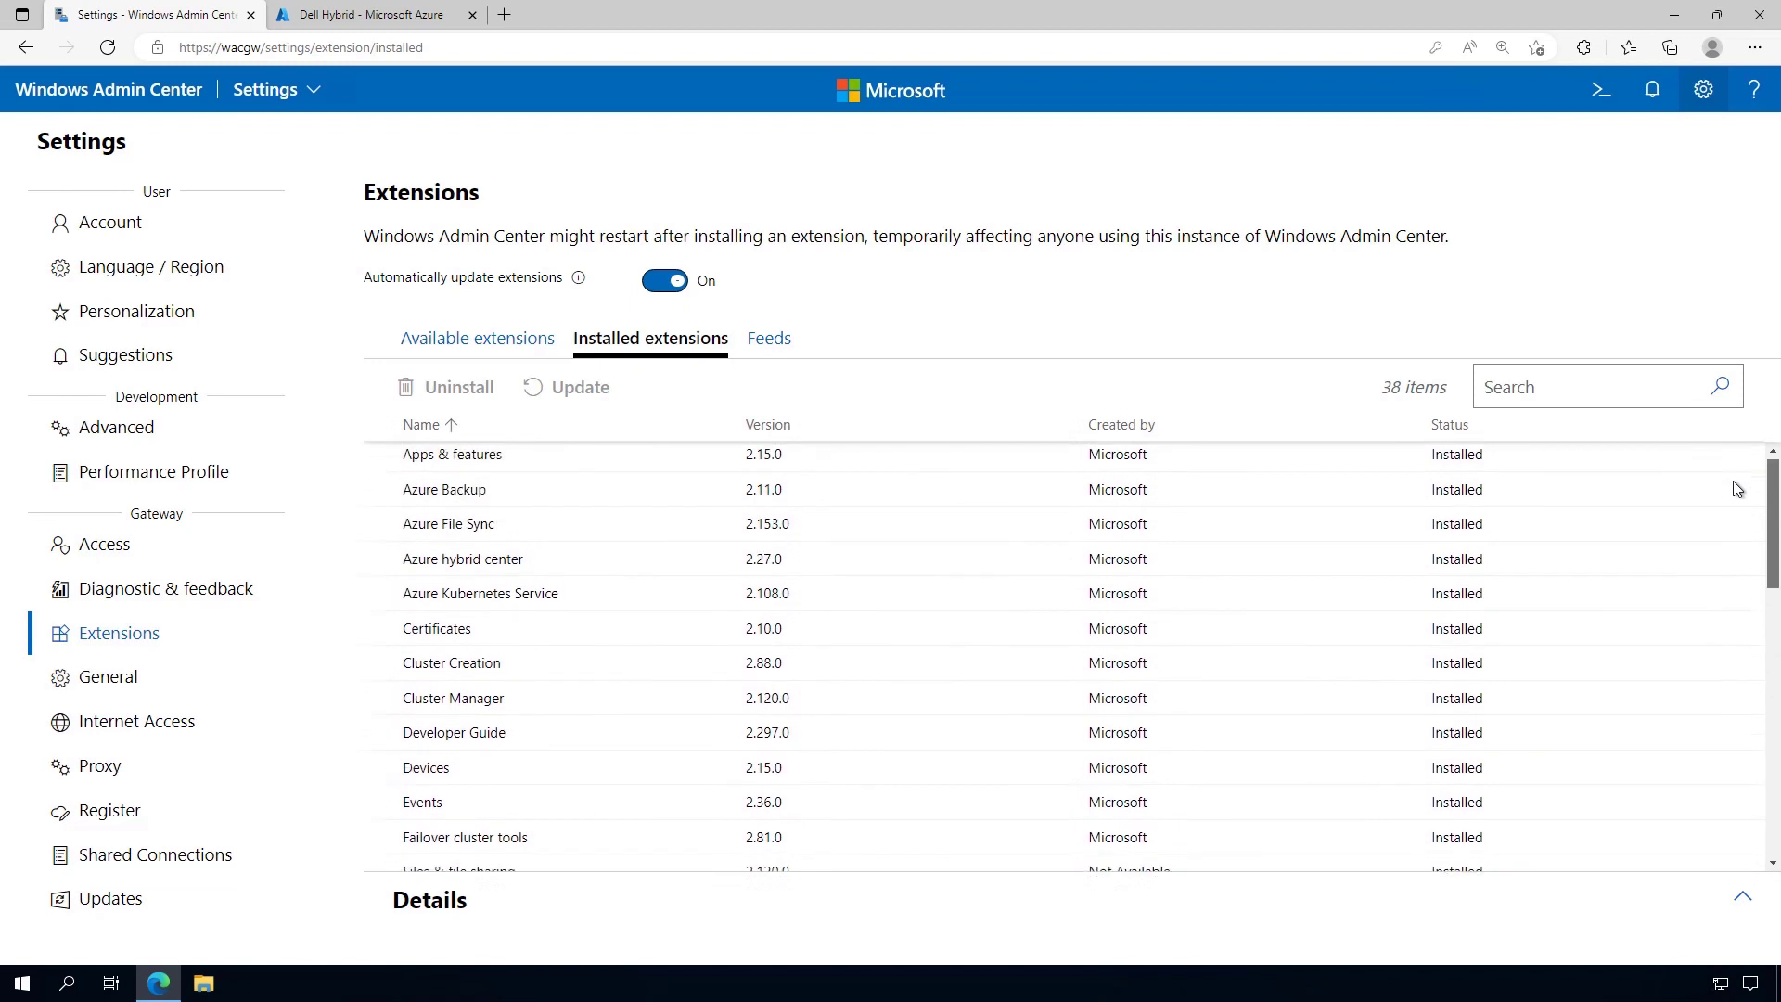
pyautogui.click(768, 680)
pyautogui.scroll(-1, 1021, 808)
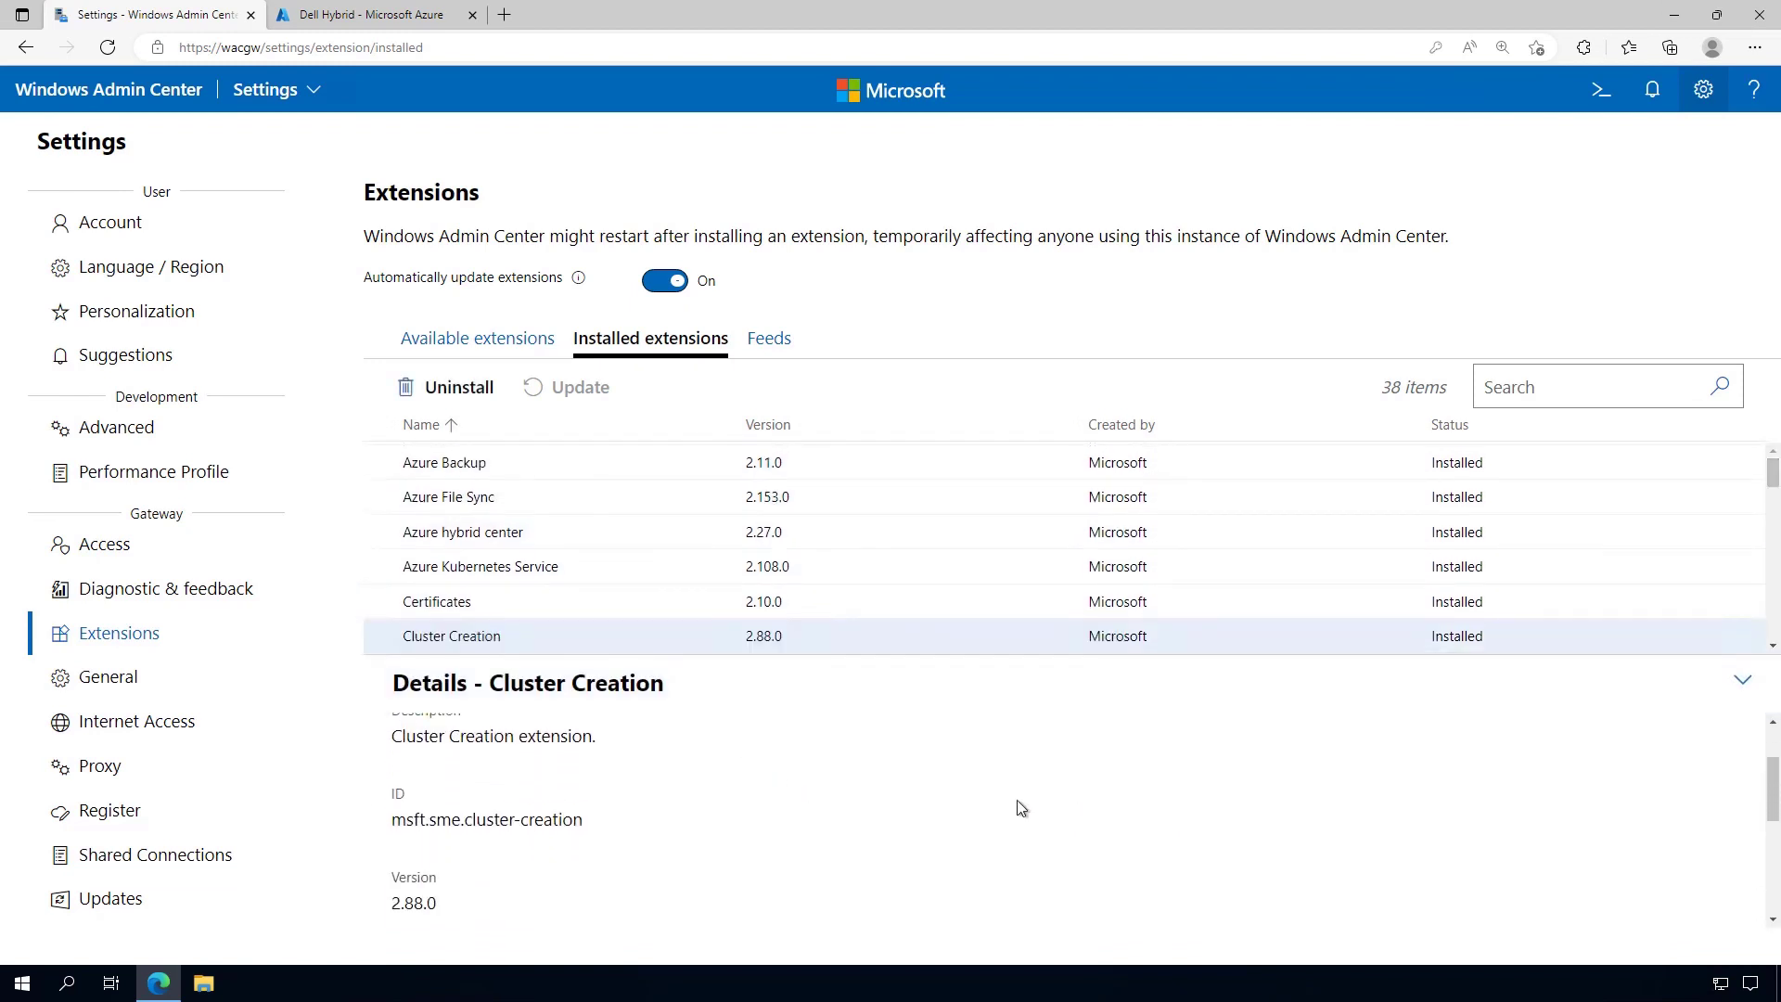
pyautogui.scroll(-3, 1021, 808)
pyautogui.scroll(2, 1020, 817)
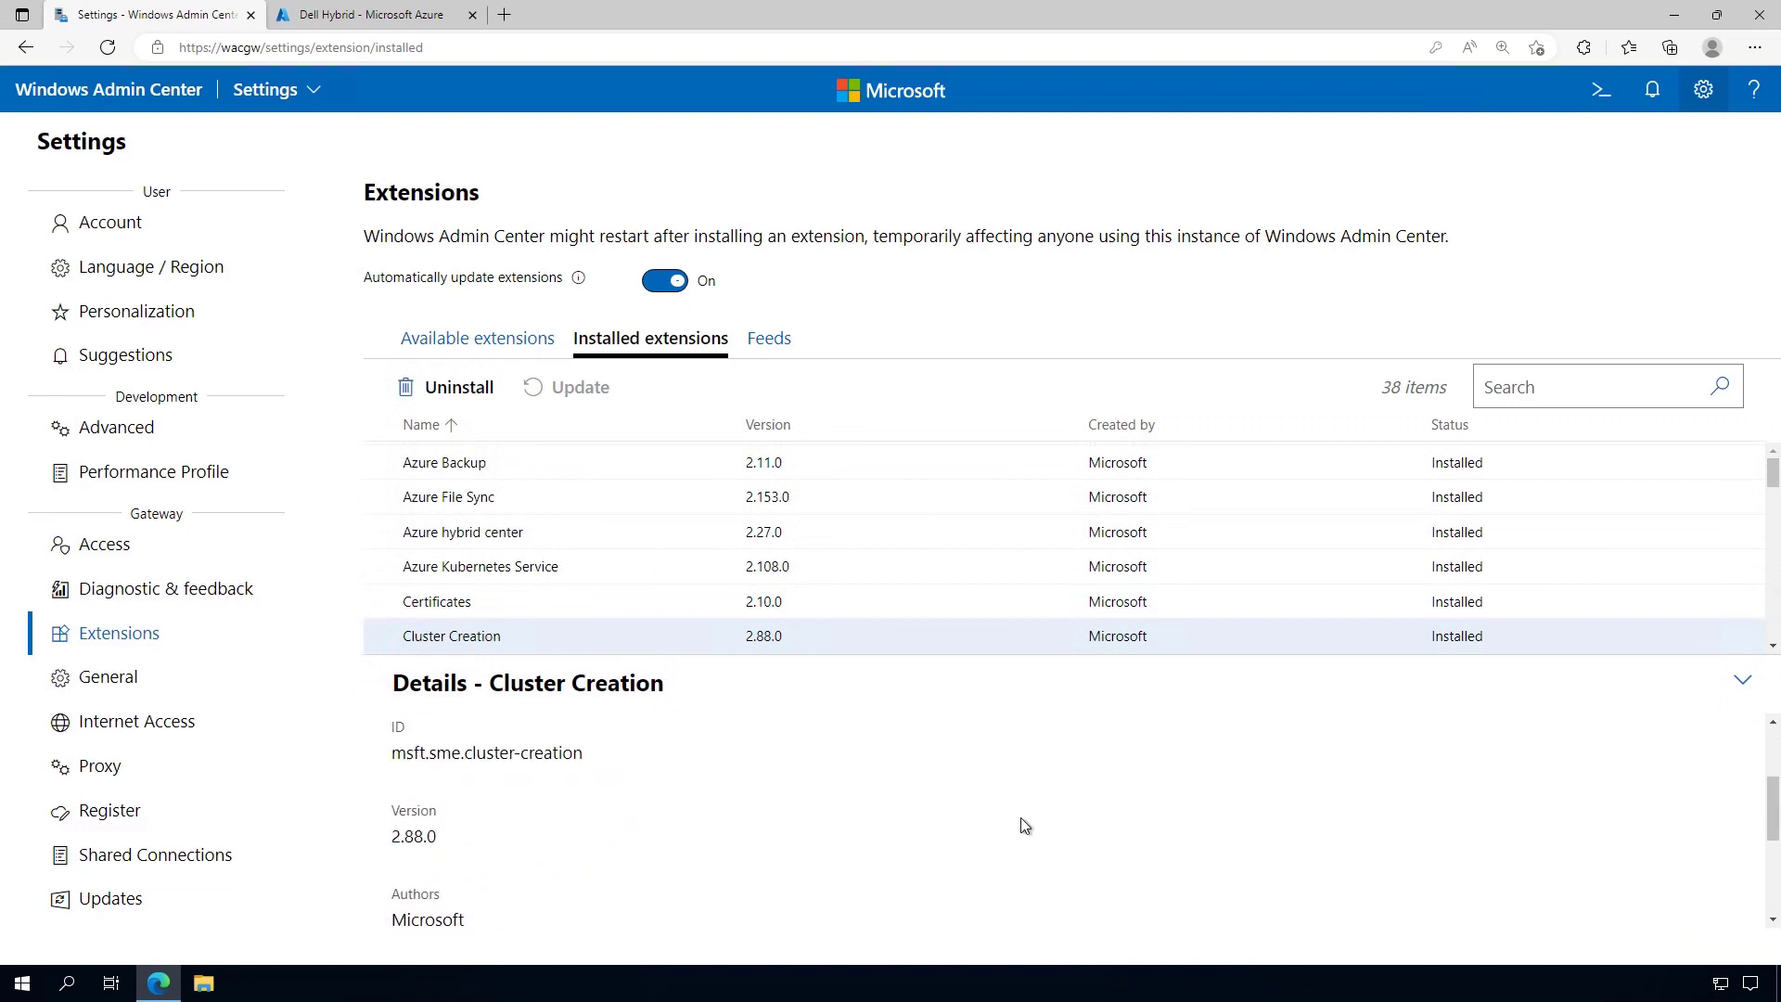
pyautogui.scroll(2, 1021, 816)
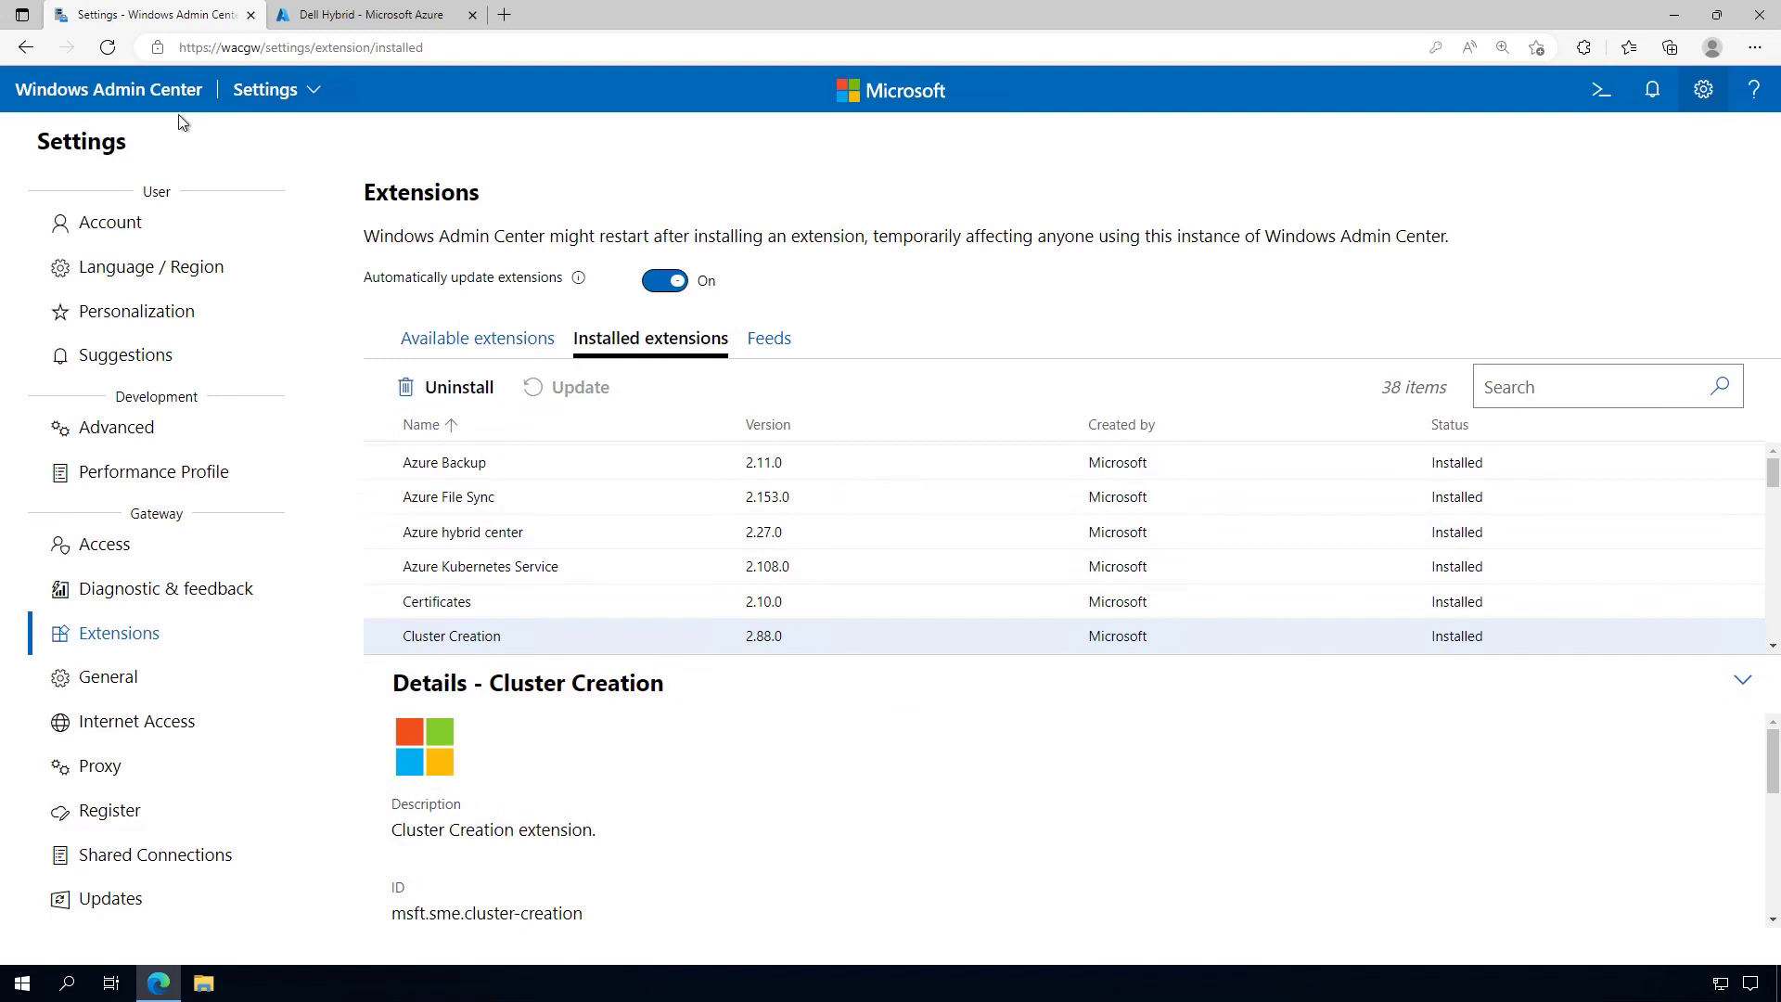
pyautogui.click(158, 93)
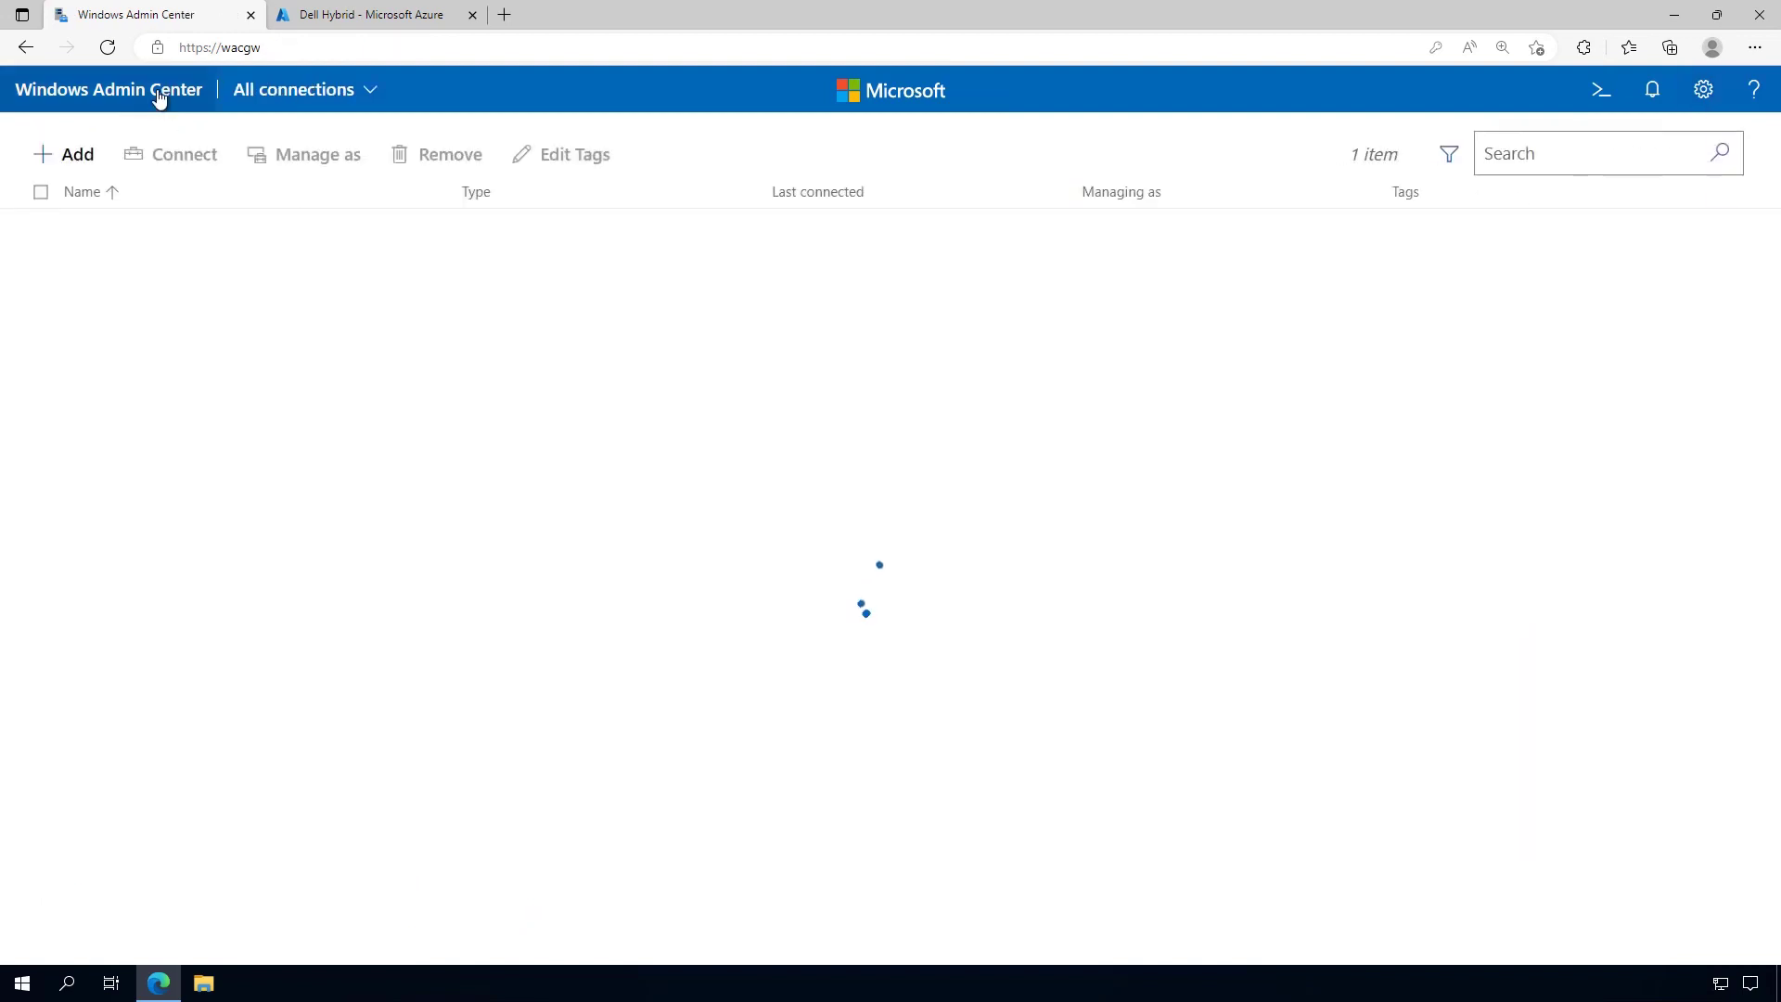
# Start creating a new server cluster from the Add menu's Server clusters option
pyautogui.click(93, 163)
pyautogui.scroll(-1, 1355, 552)
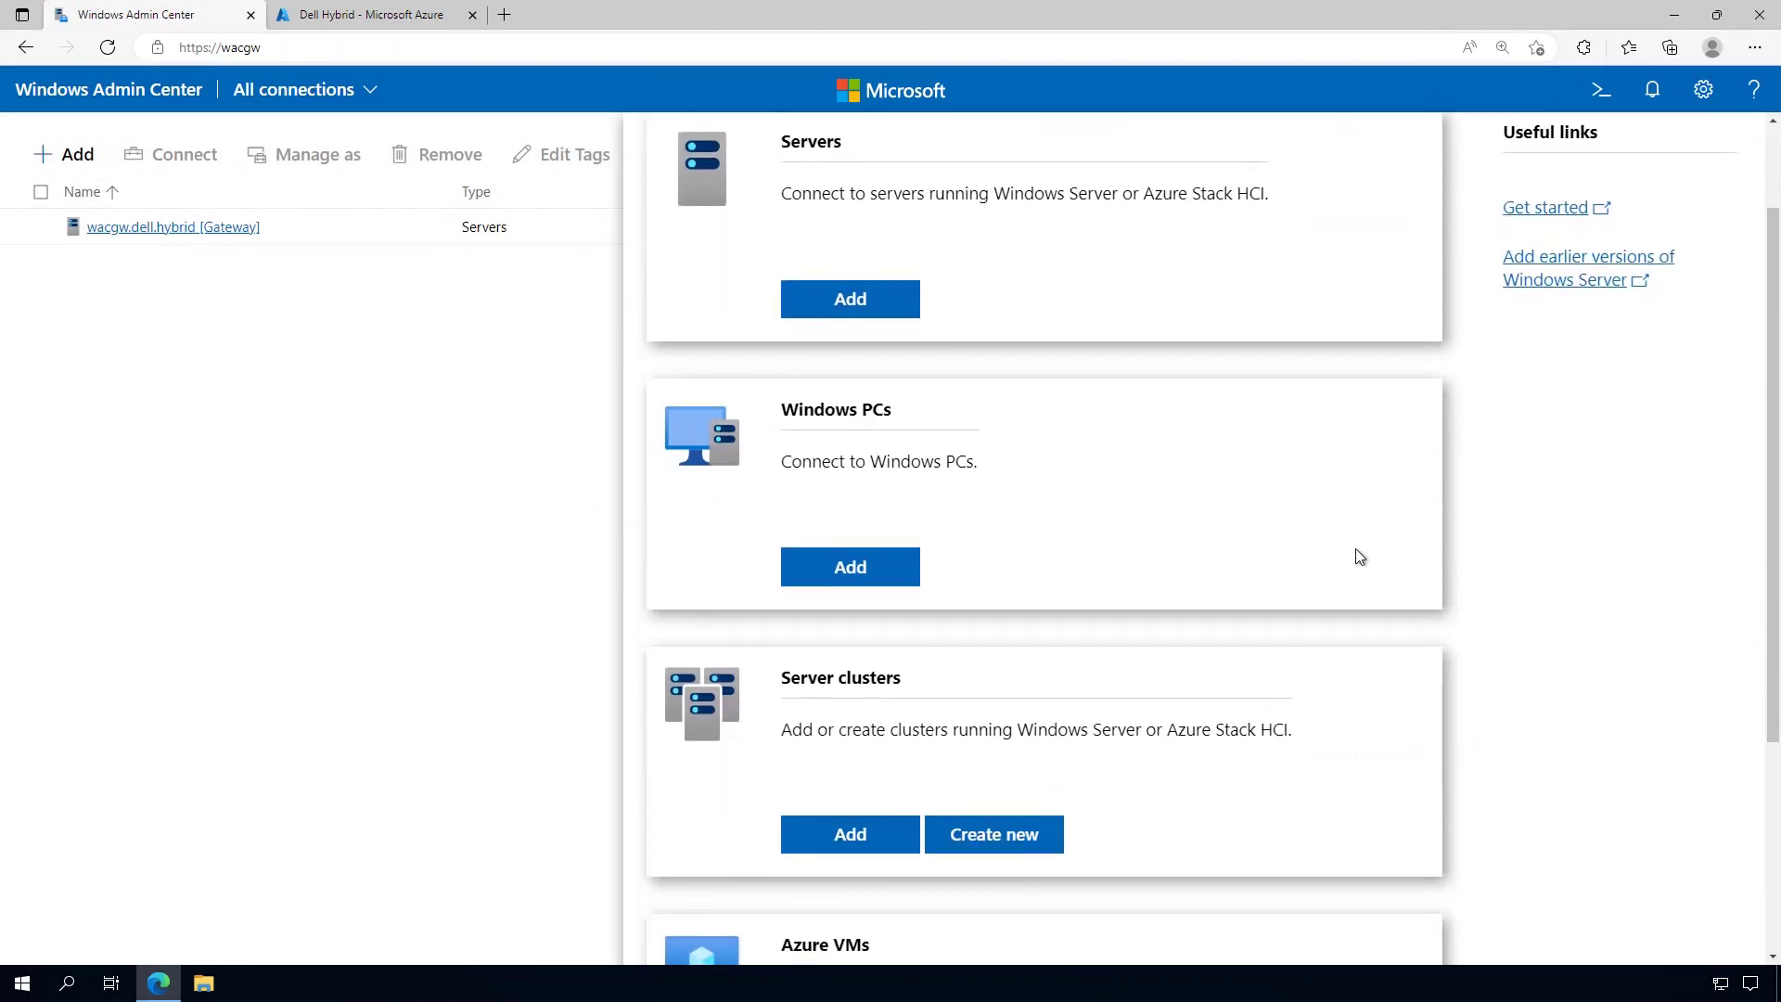
pyautogui.click(1023, 852)
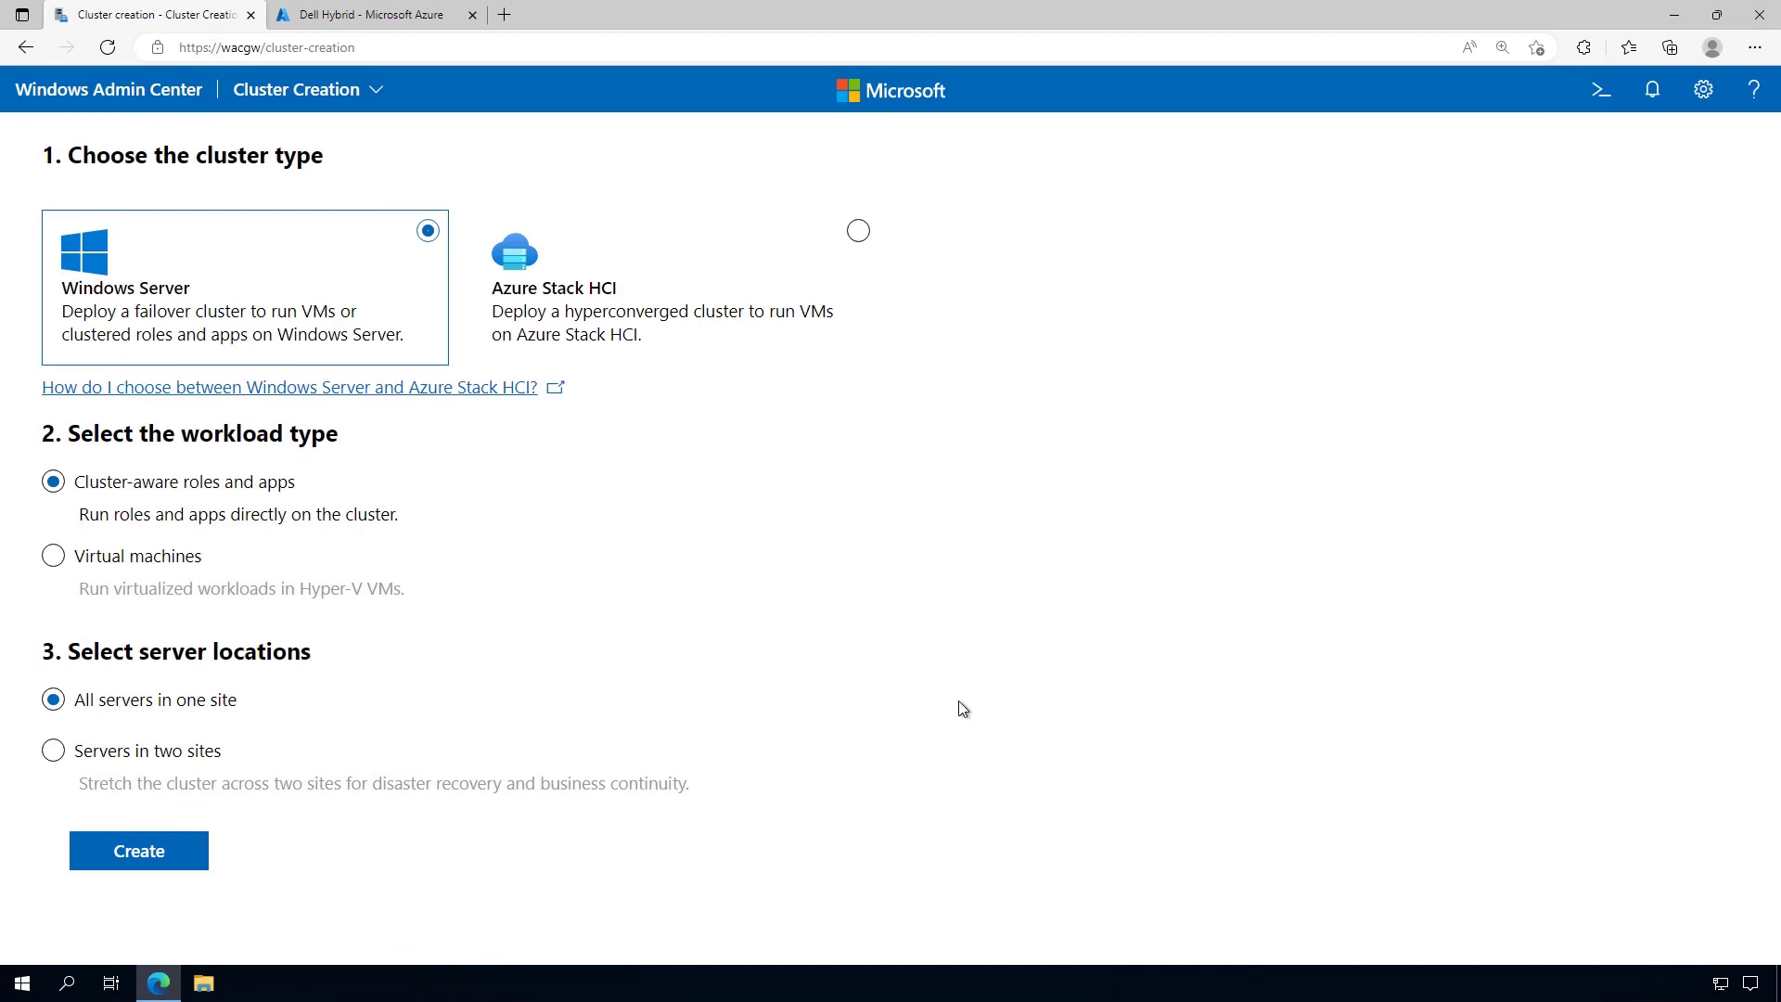
# Create an Azure Stack HCI cluster with all servers in one site
pyautogui.click(859, 234)
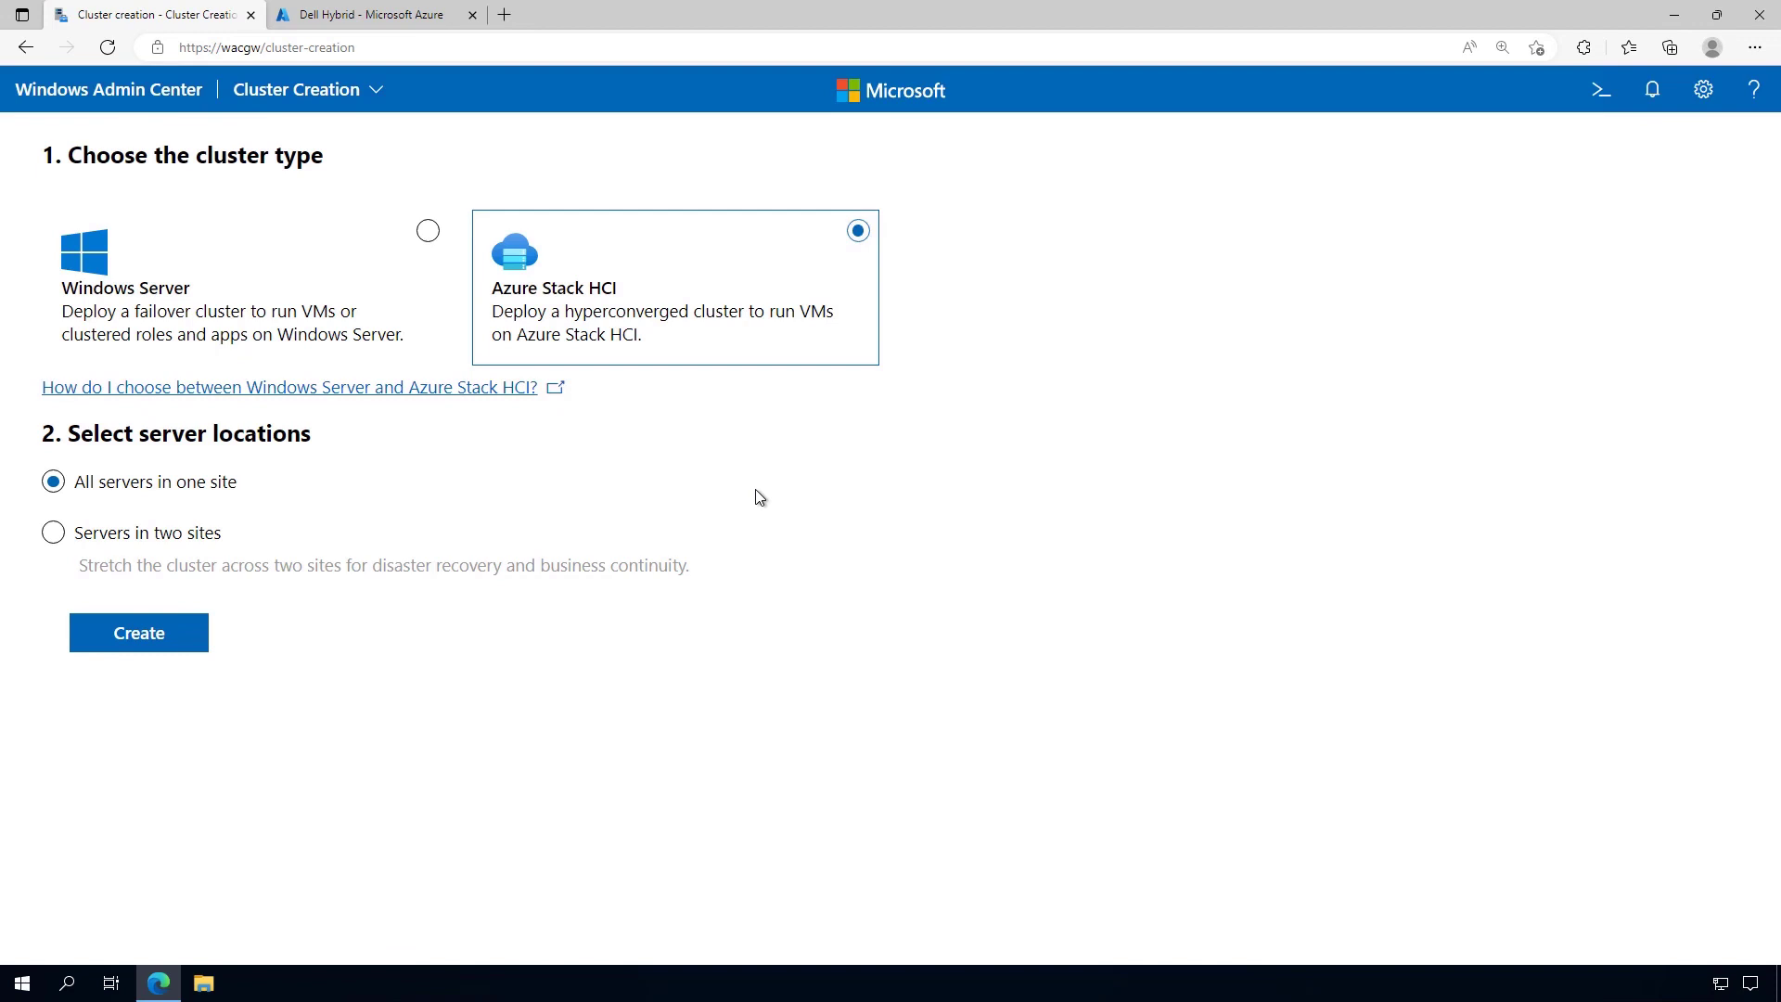
pyautogui.click(188, 633)
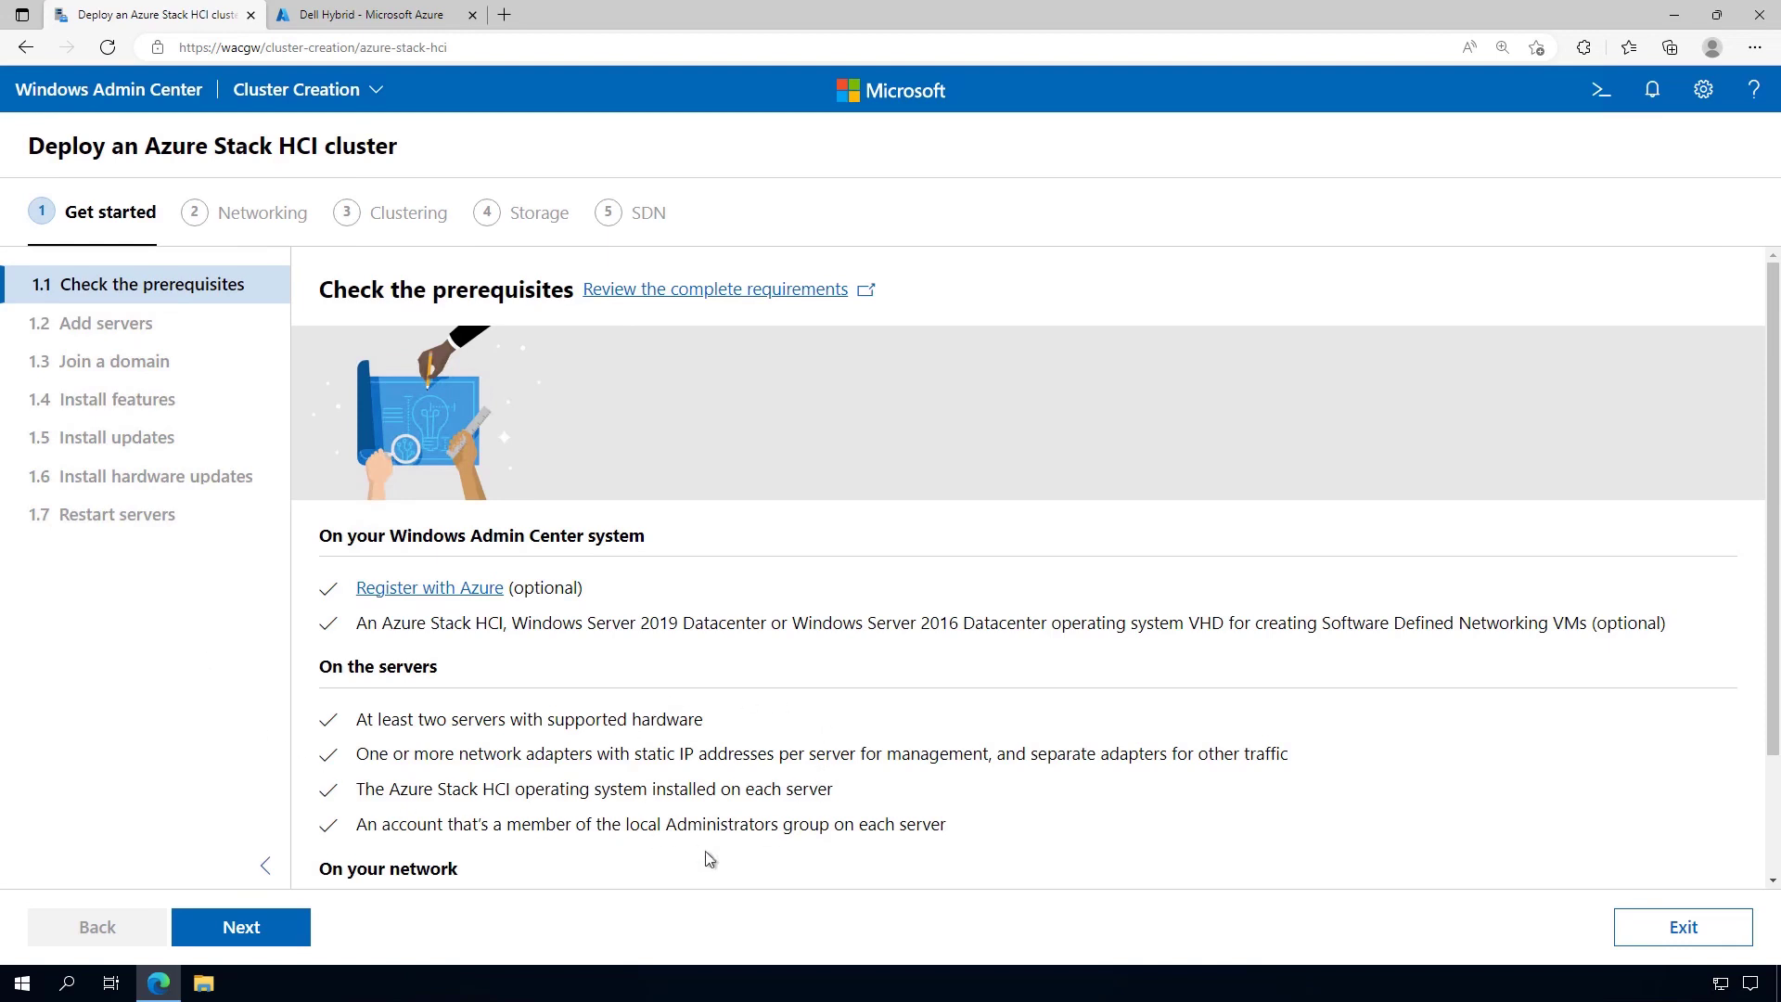
pyautogui.scroll(-1, 1773, 688)
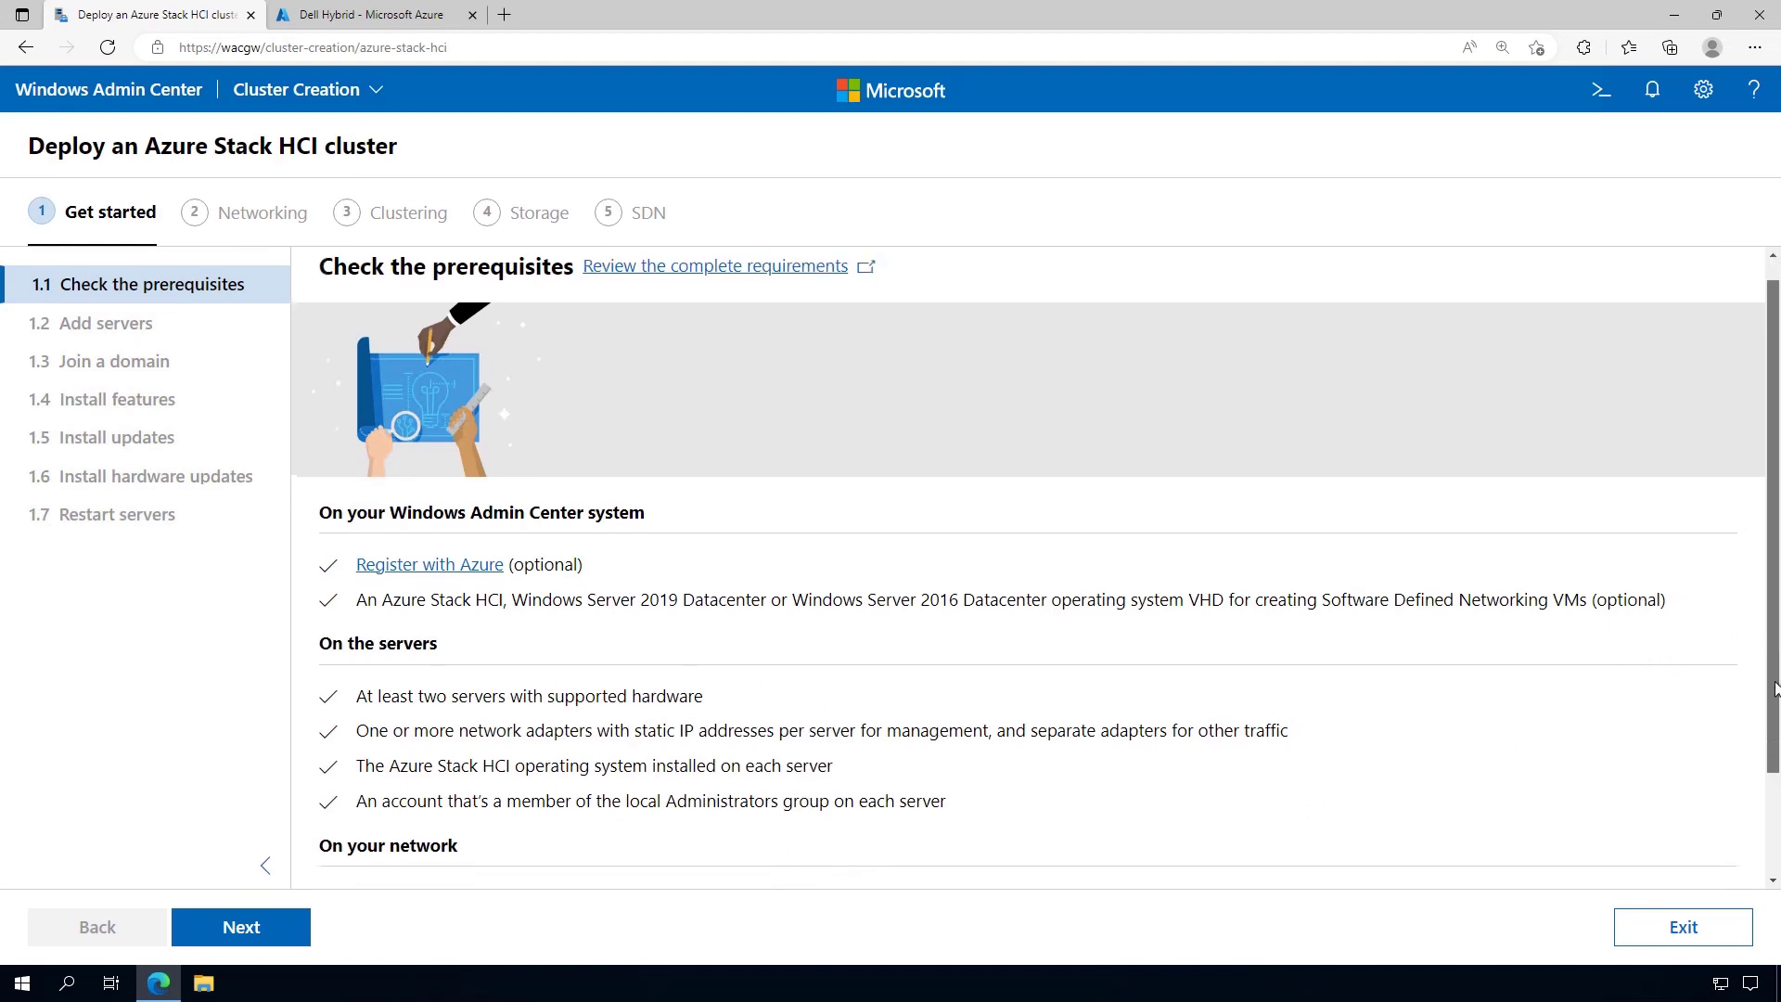
pyautogui.scroll(-3, 1774, 687)
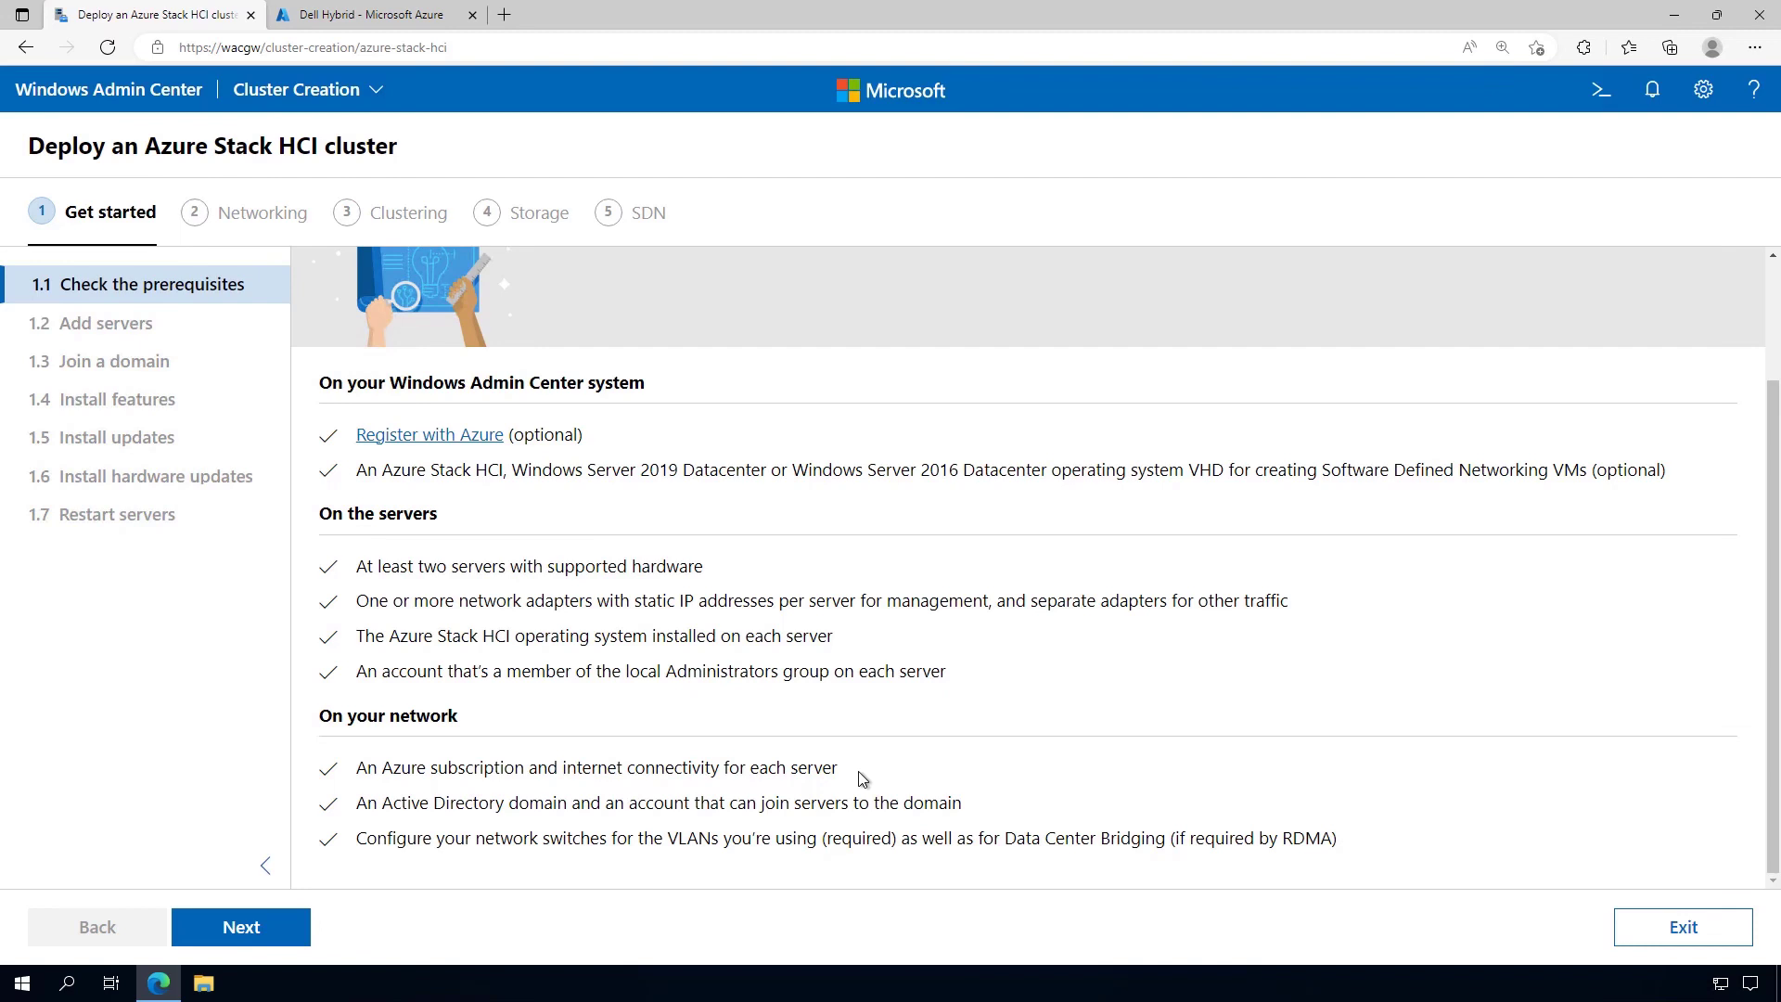
# Enter the domain administrator username and password for the cluster servers
pyautogui.click(287, 926)
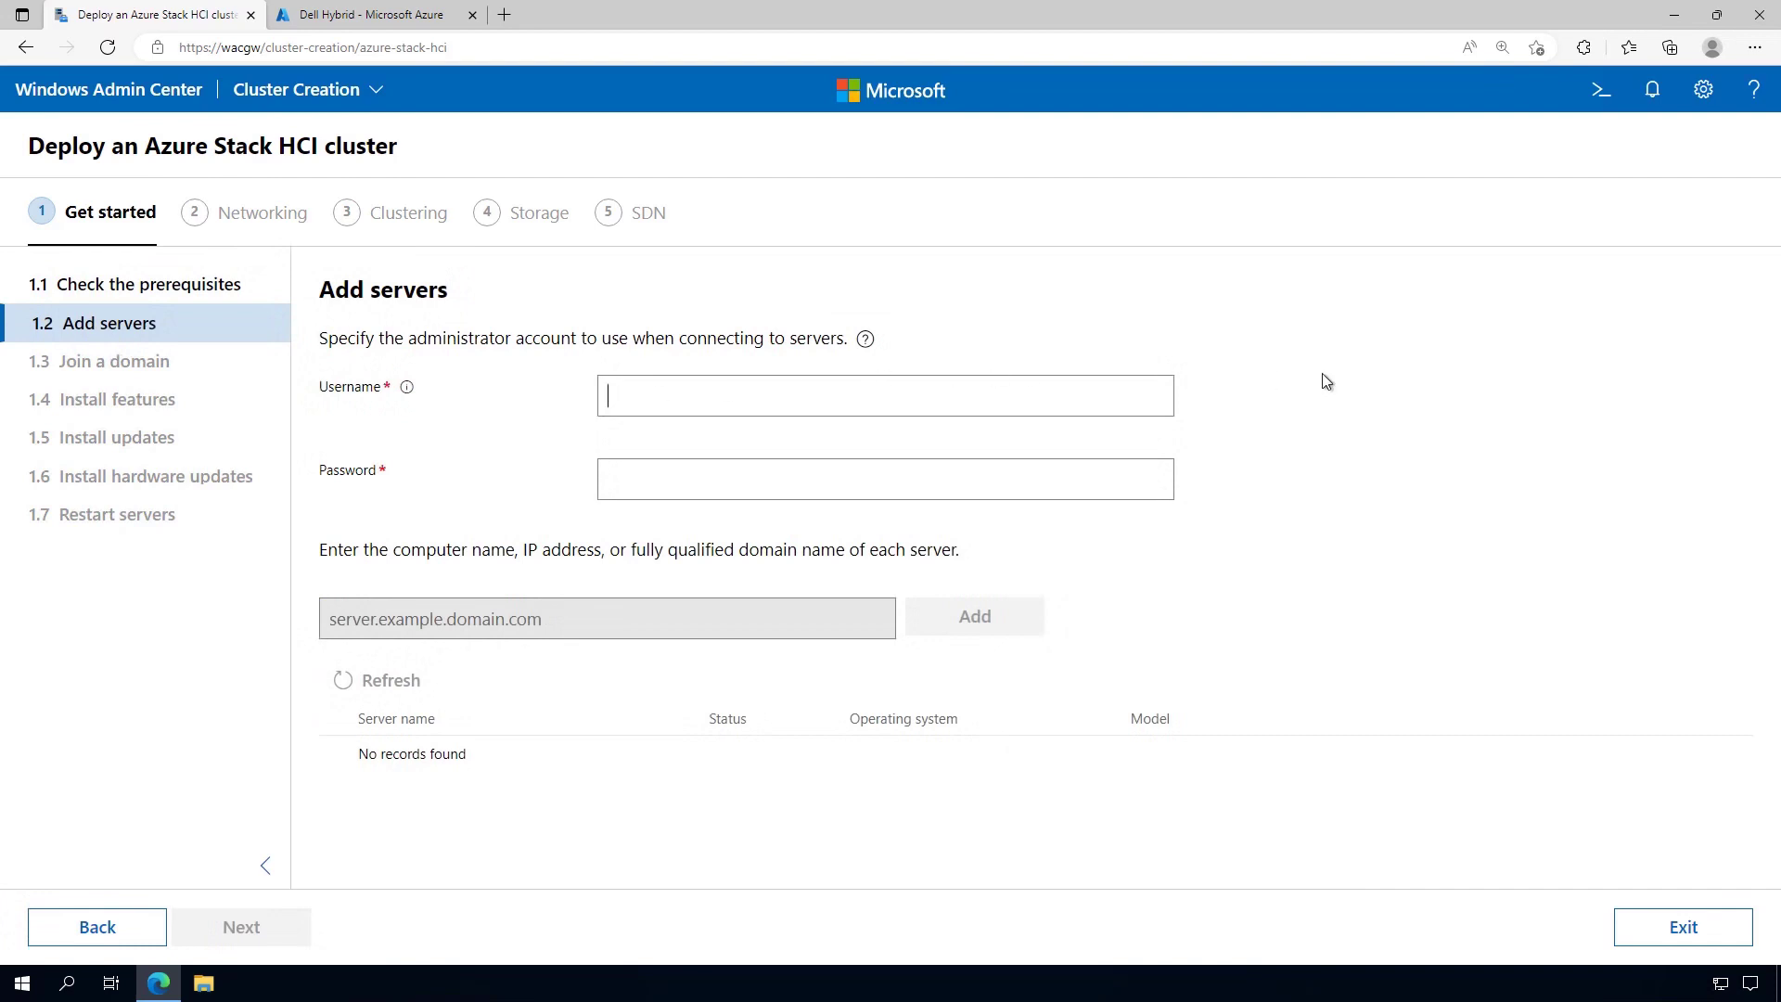
pyautogui.write('dell\\labadmin')
pyautogui.press('Tab')
pyautogui.write('********')
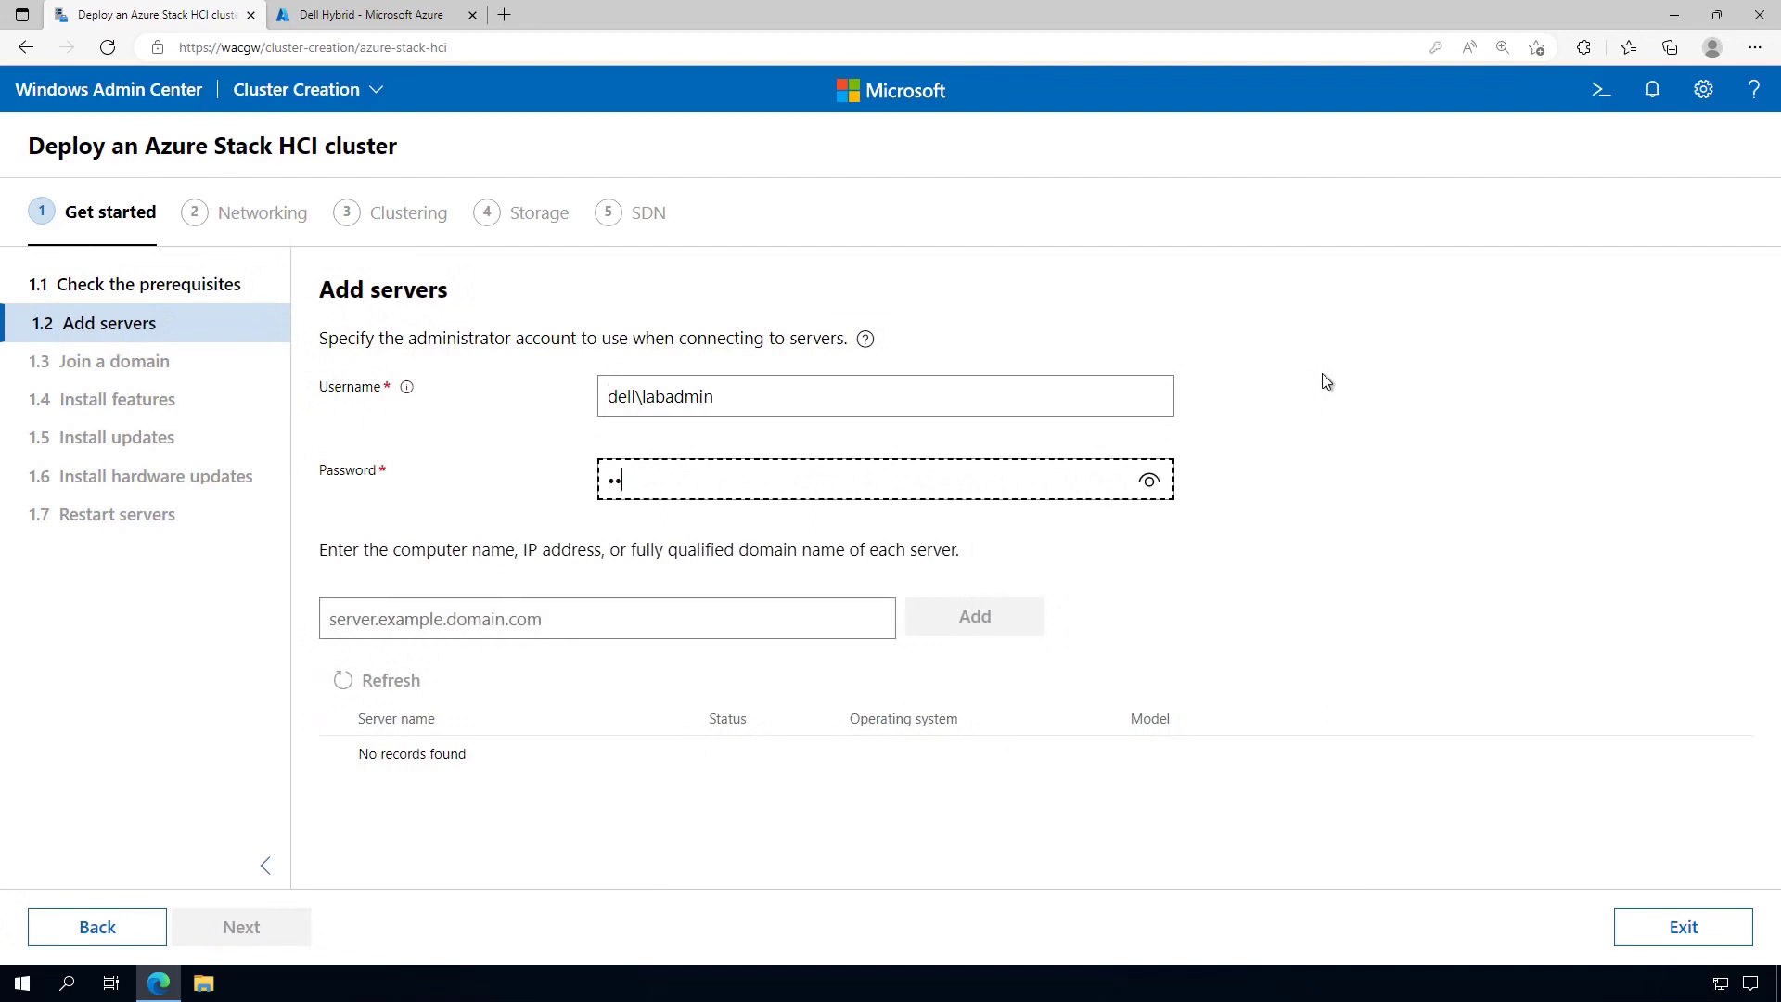
pyautogui.write('*')
# Add servers azshci1 and azshci2 to the server list
pyautogui.click(617, 616)
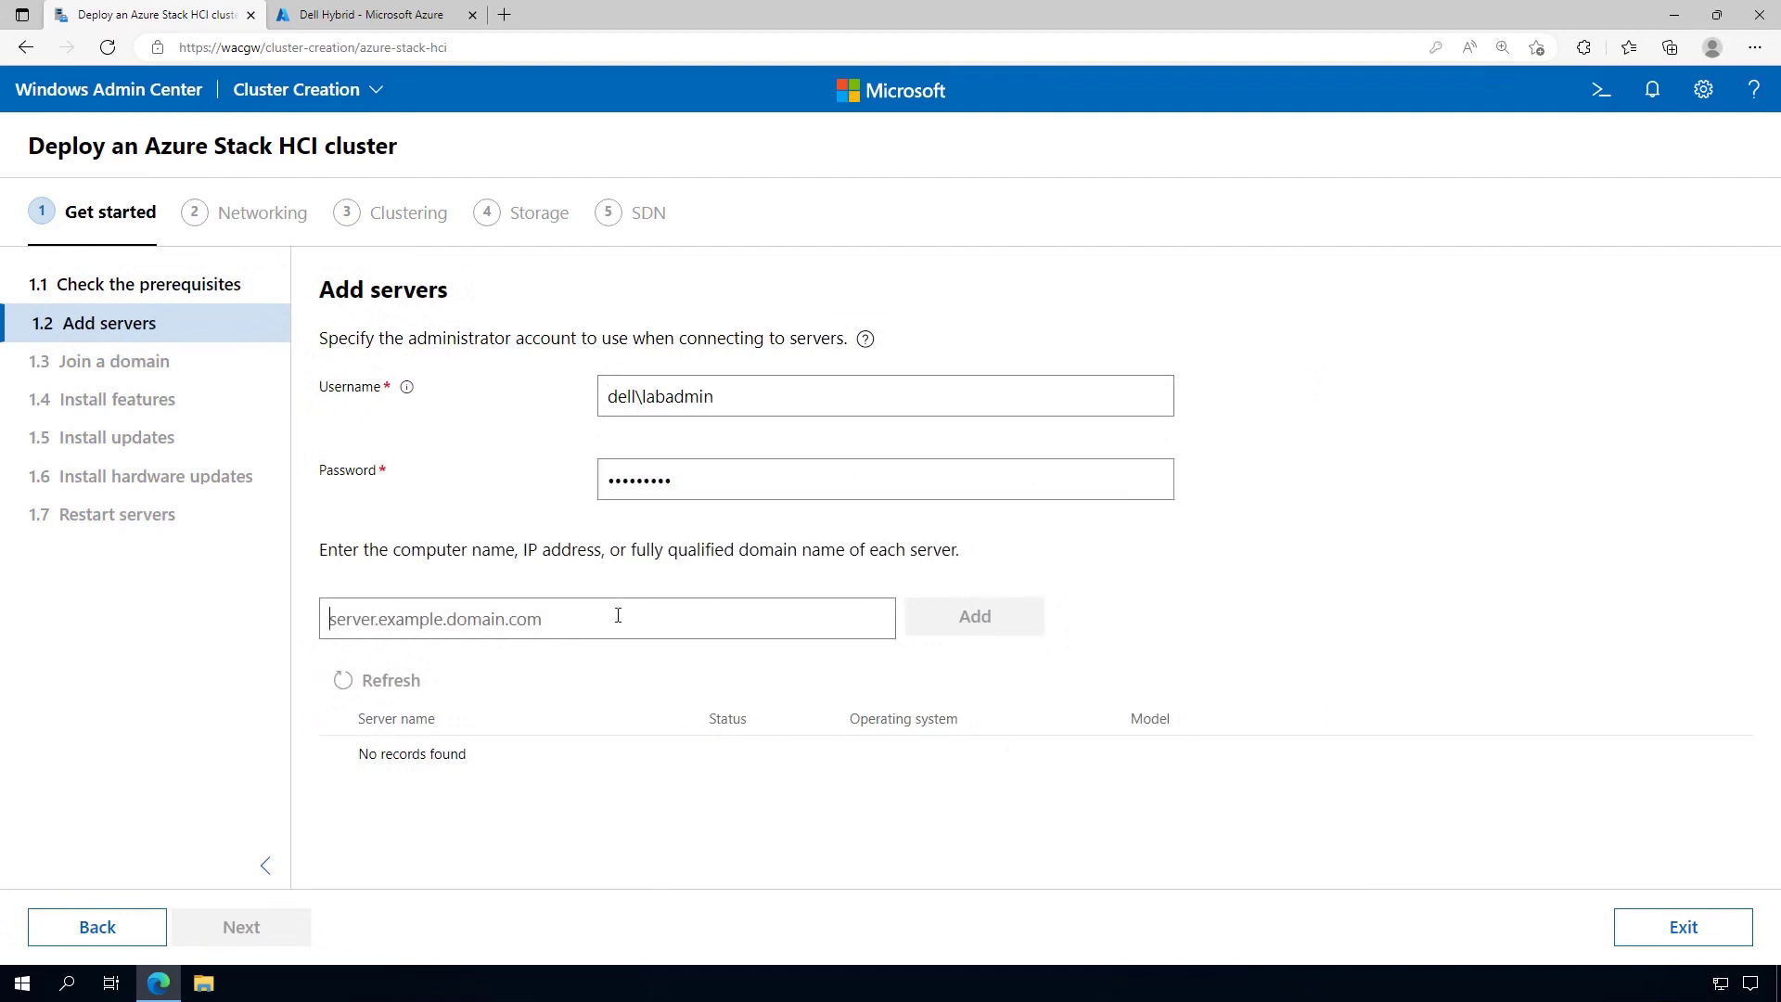
pyautogui.write('azshci1')
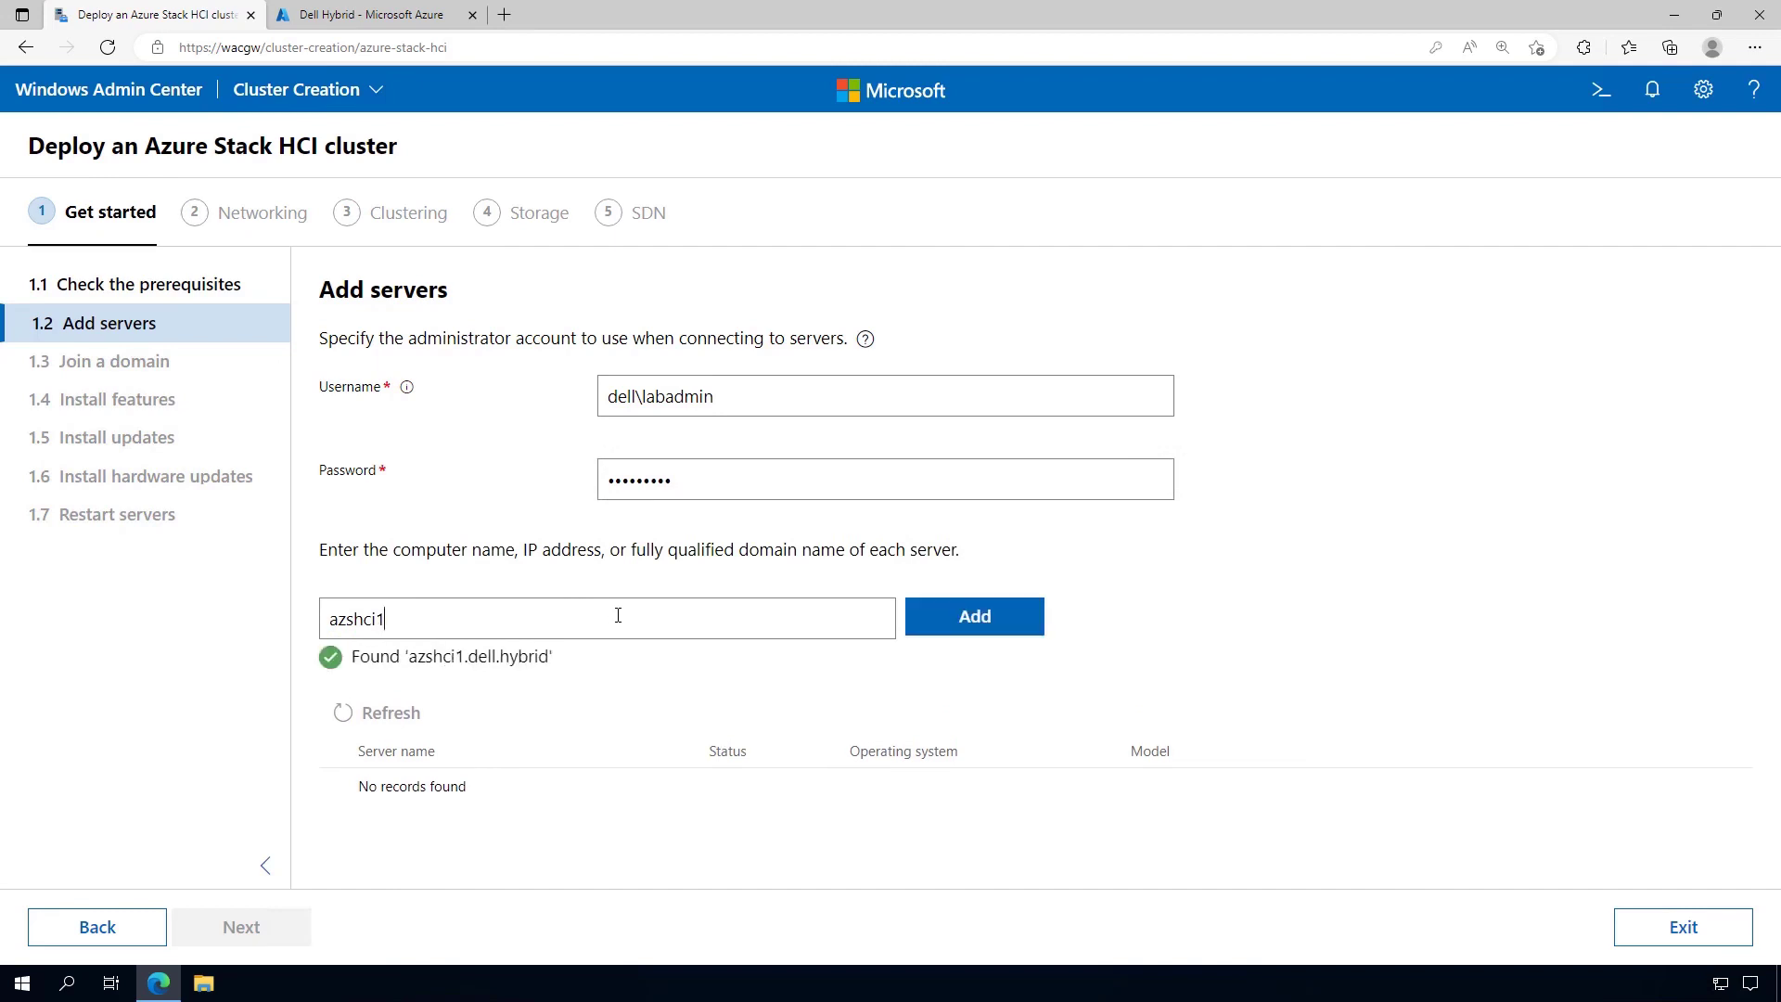
pyautogui.click(957, 624)
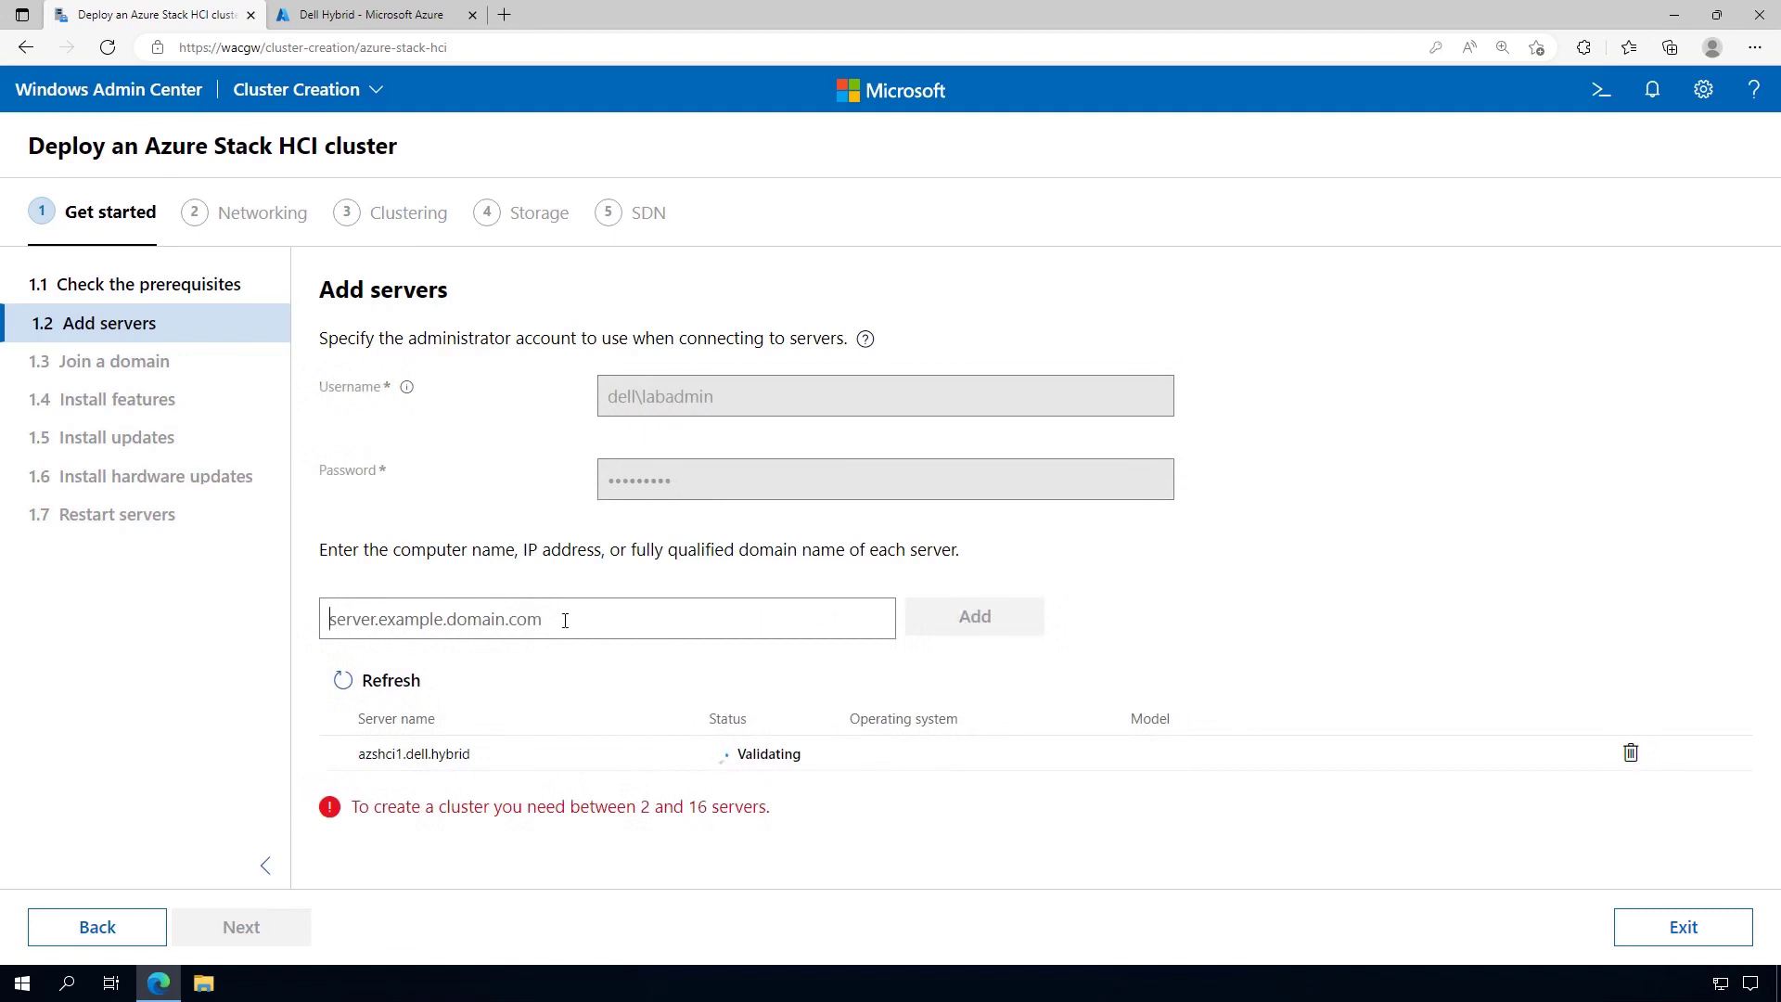
pyautogui.write('azshci2')
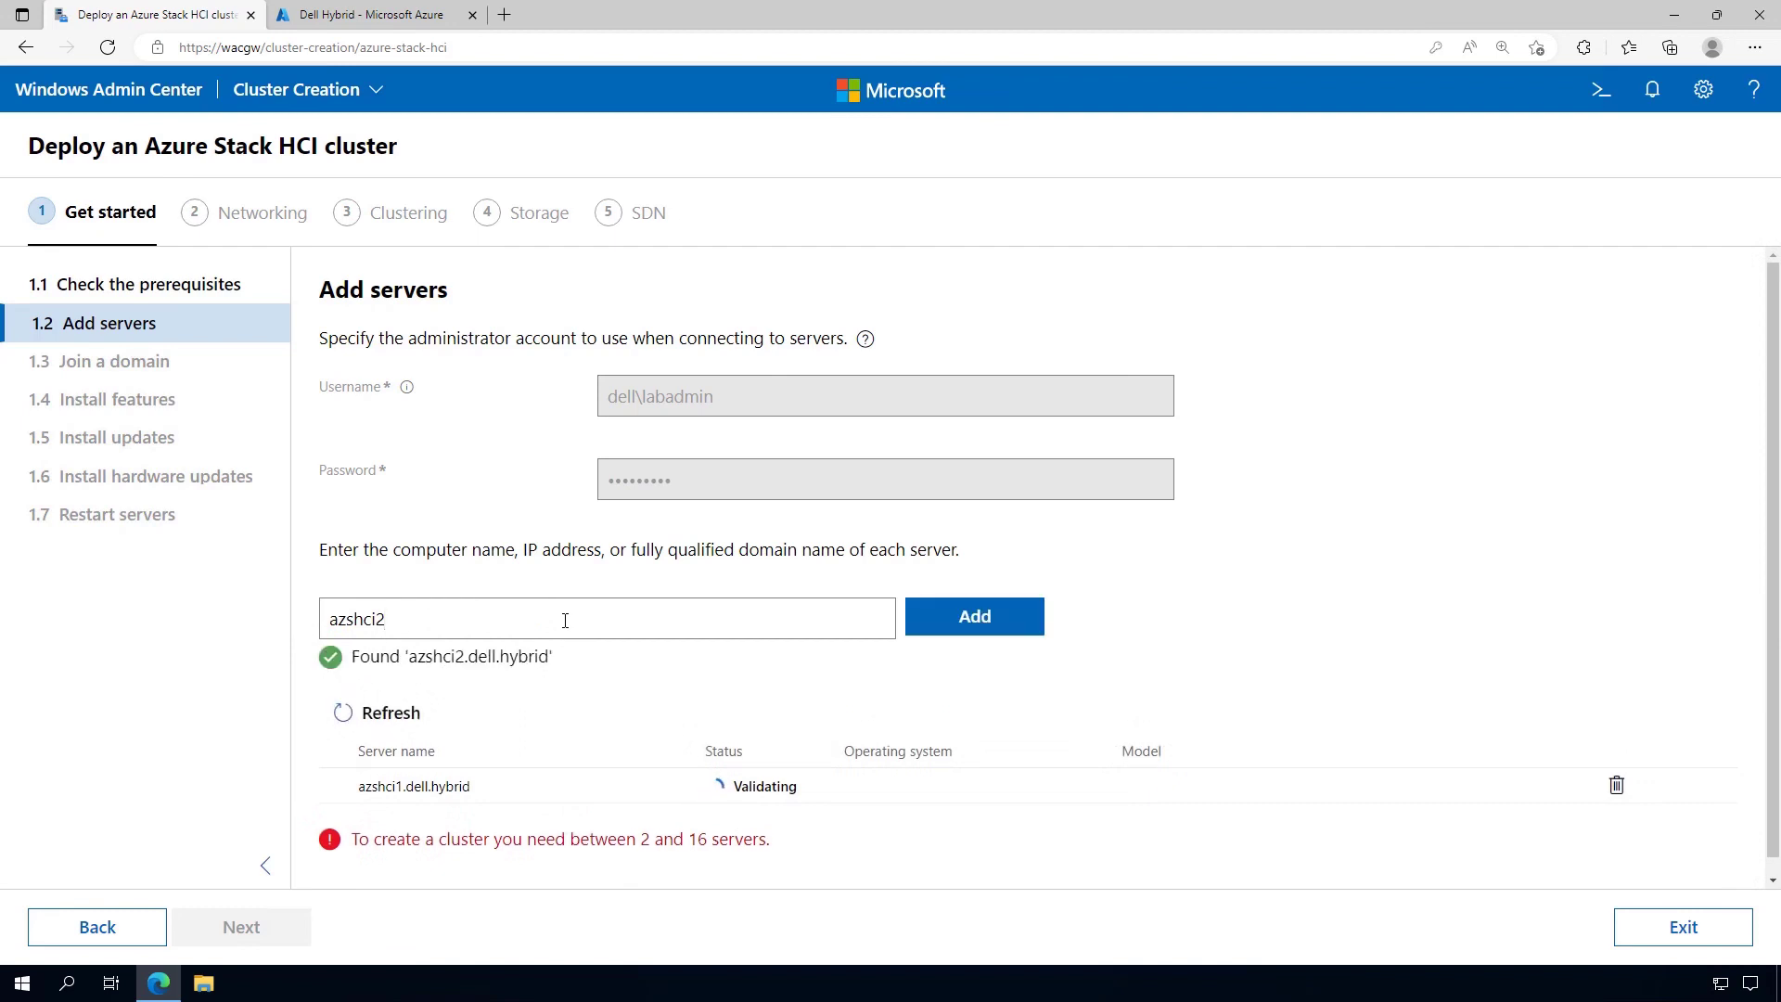
pyautogui.click(957, 641)
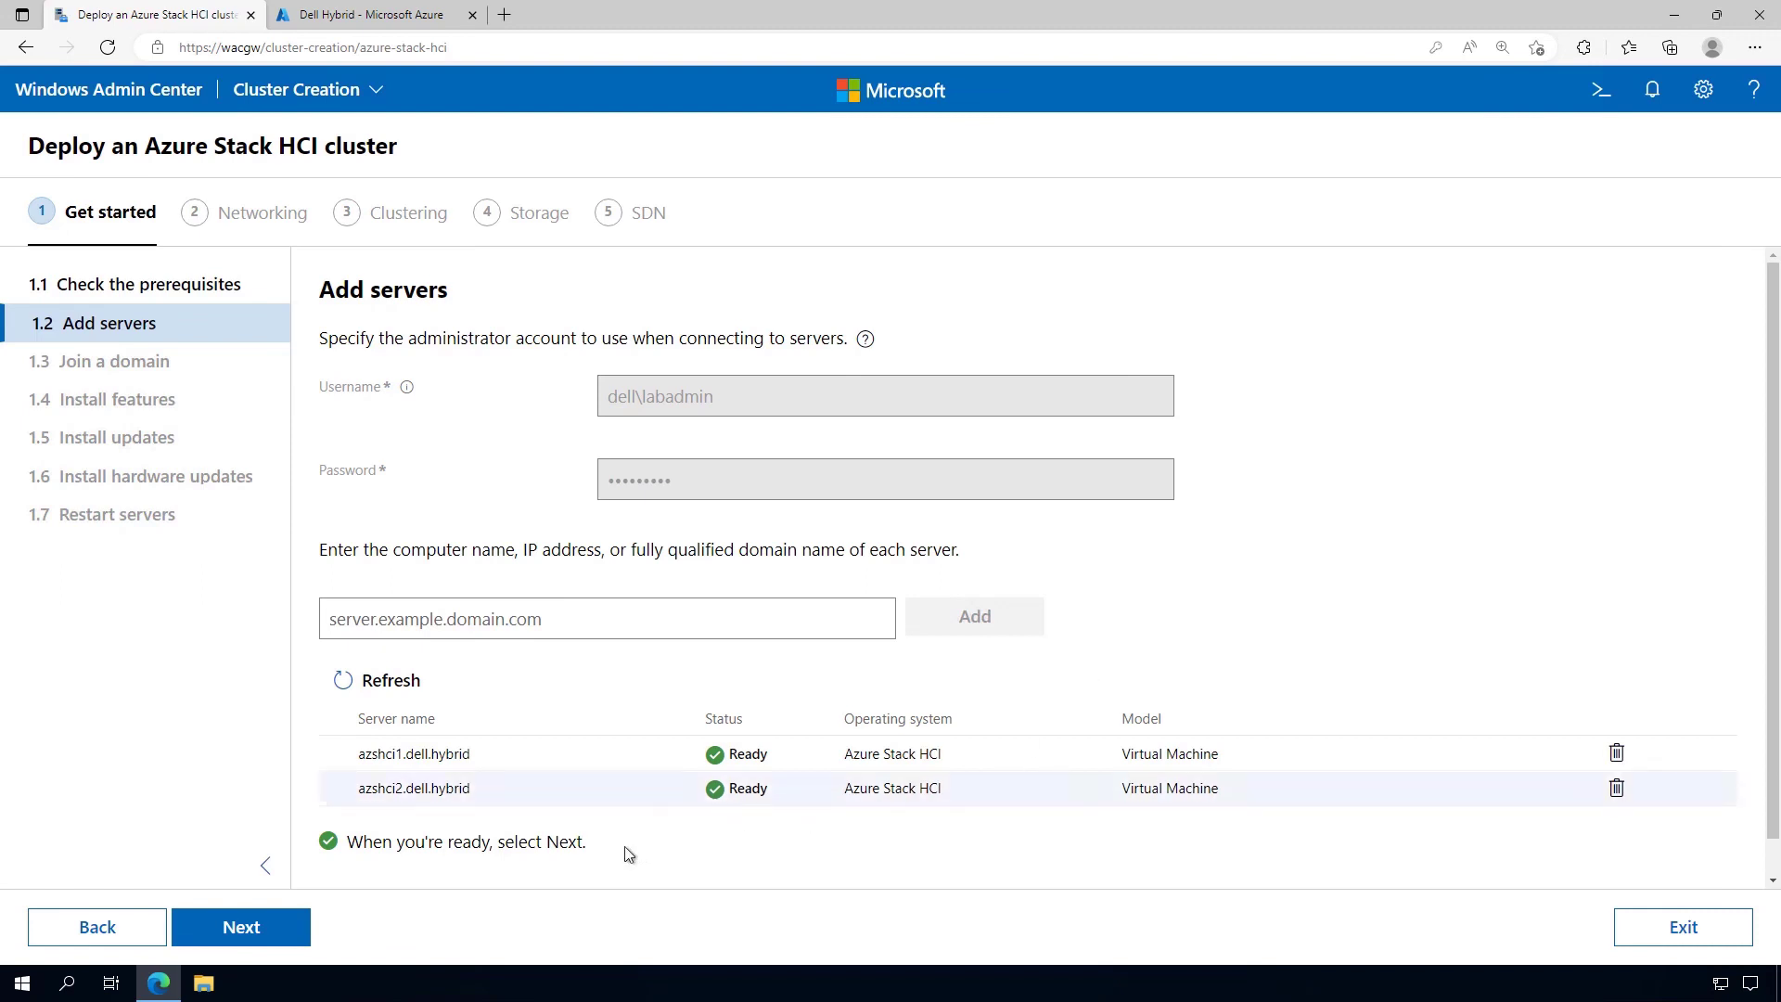
# Skip the domain step and install required features like Failover Clustering and Network ATC on both servers
pyautogui.click(263, 937)
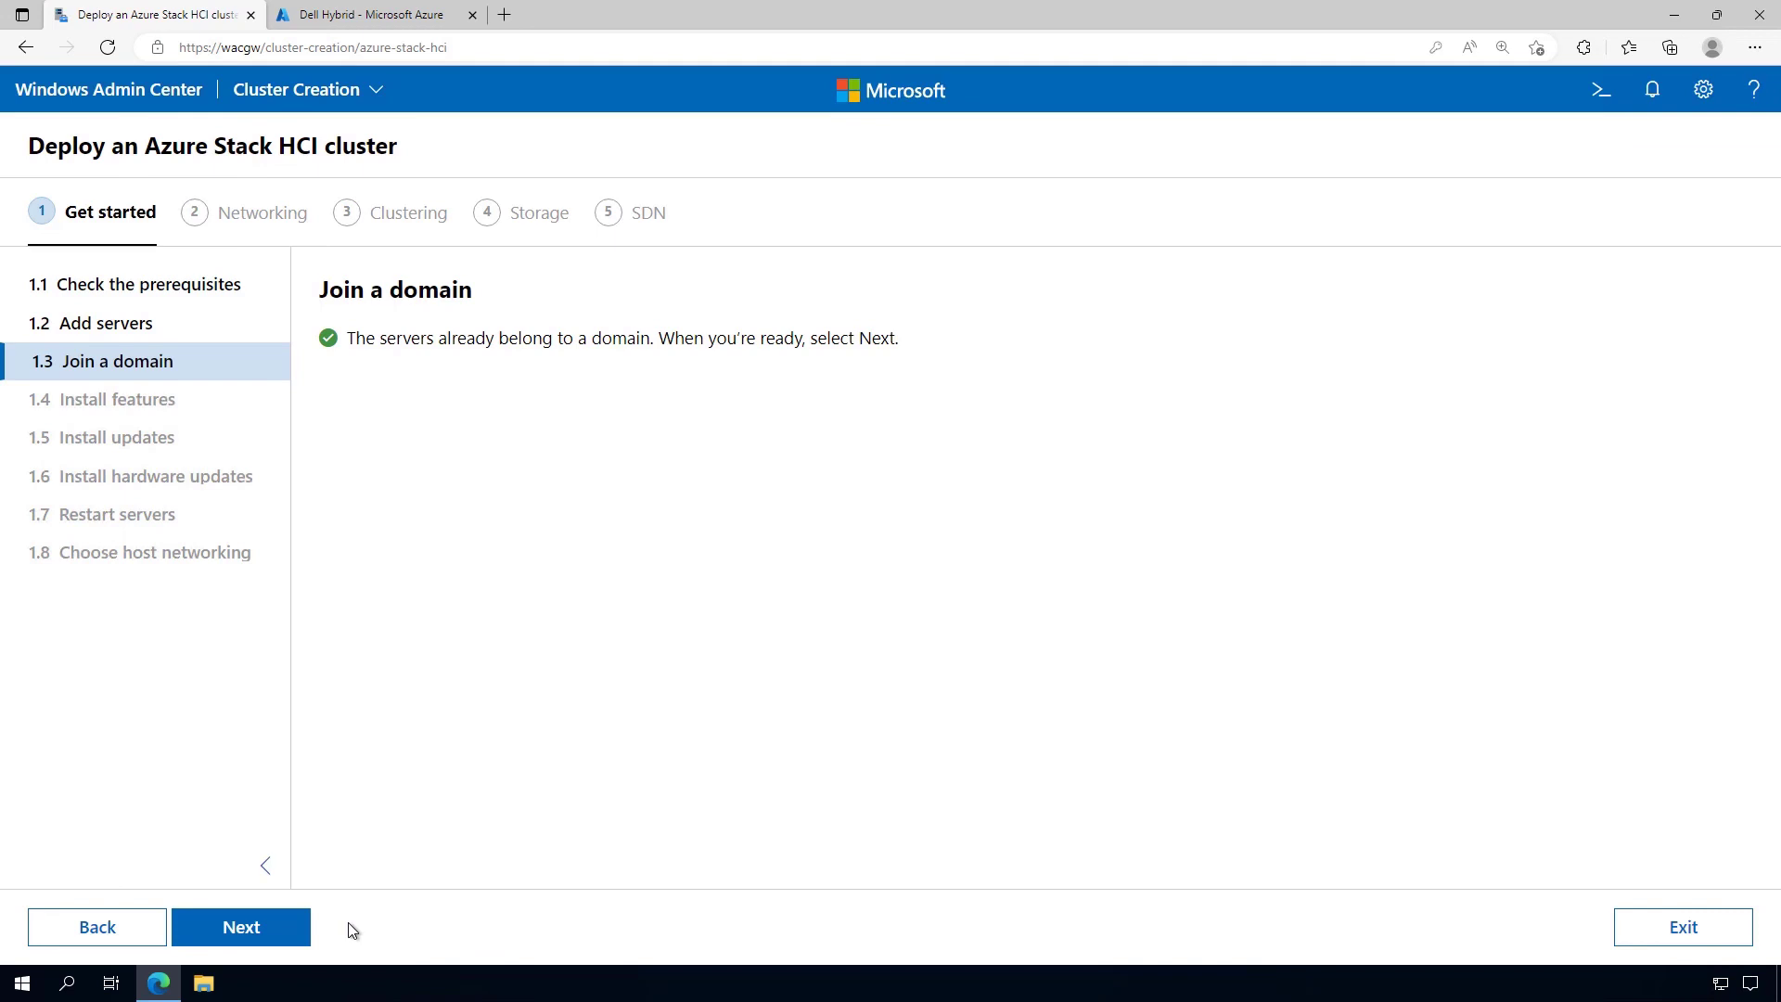
pyautogui.click(296, 926)
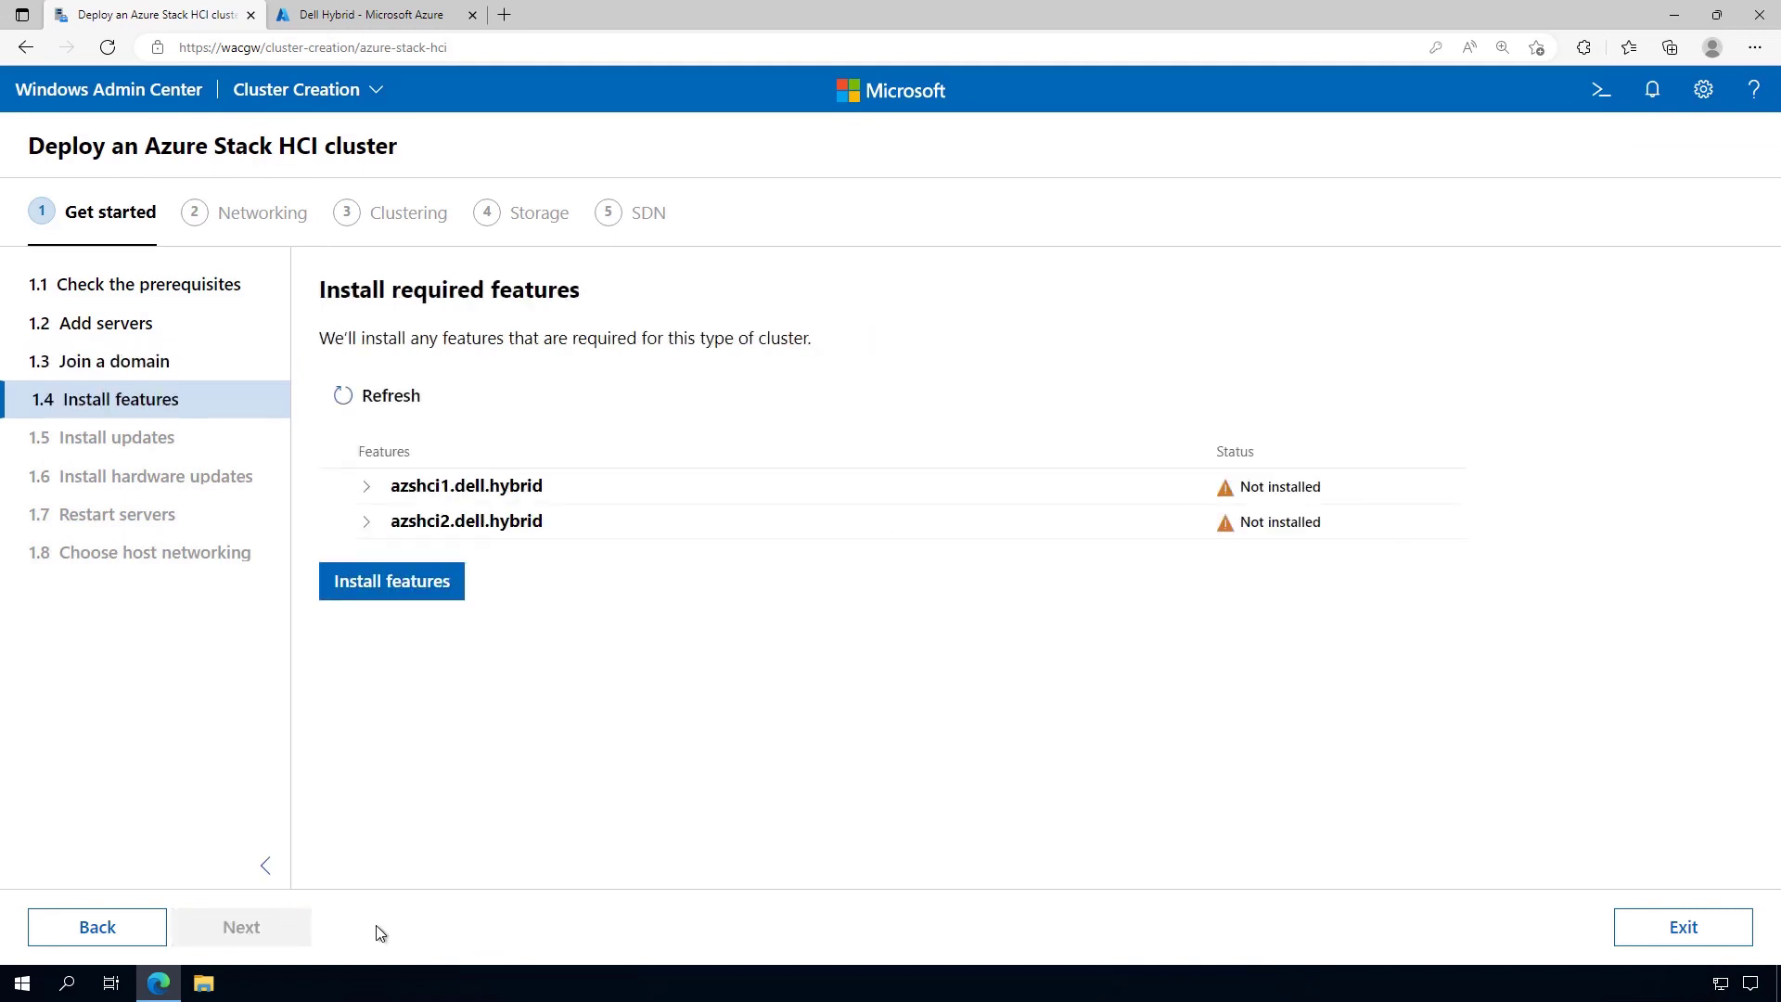
pyautogui.click(366, 489)
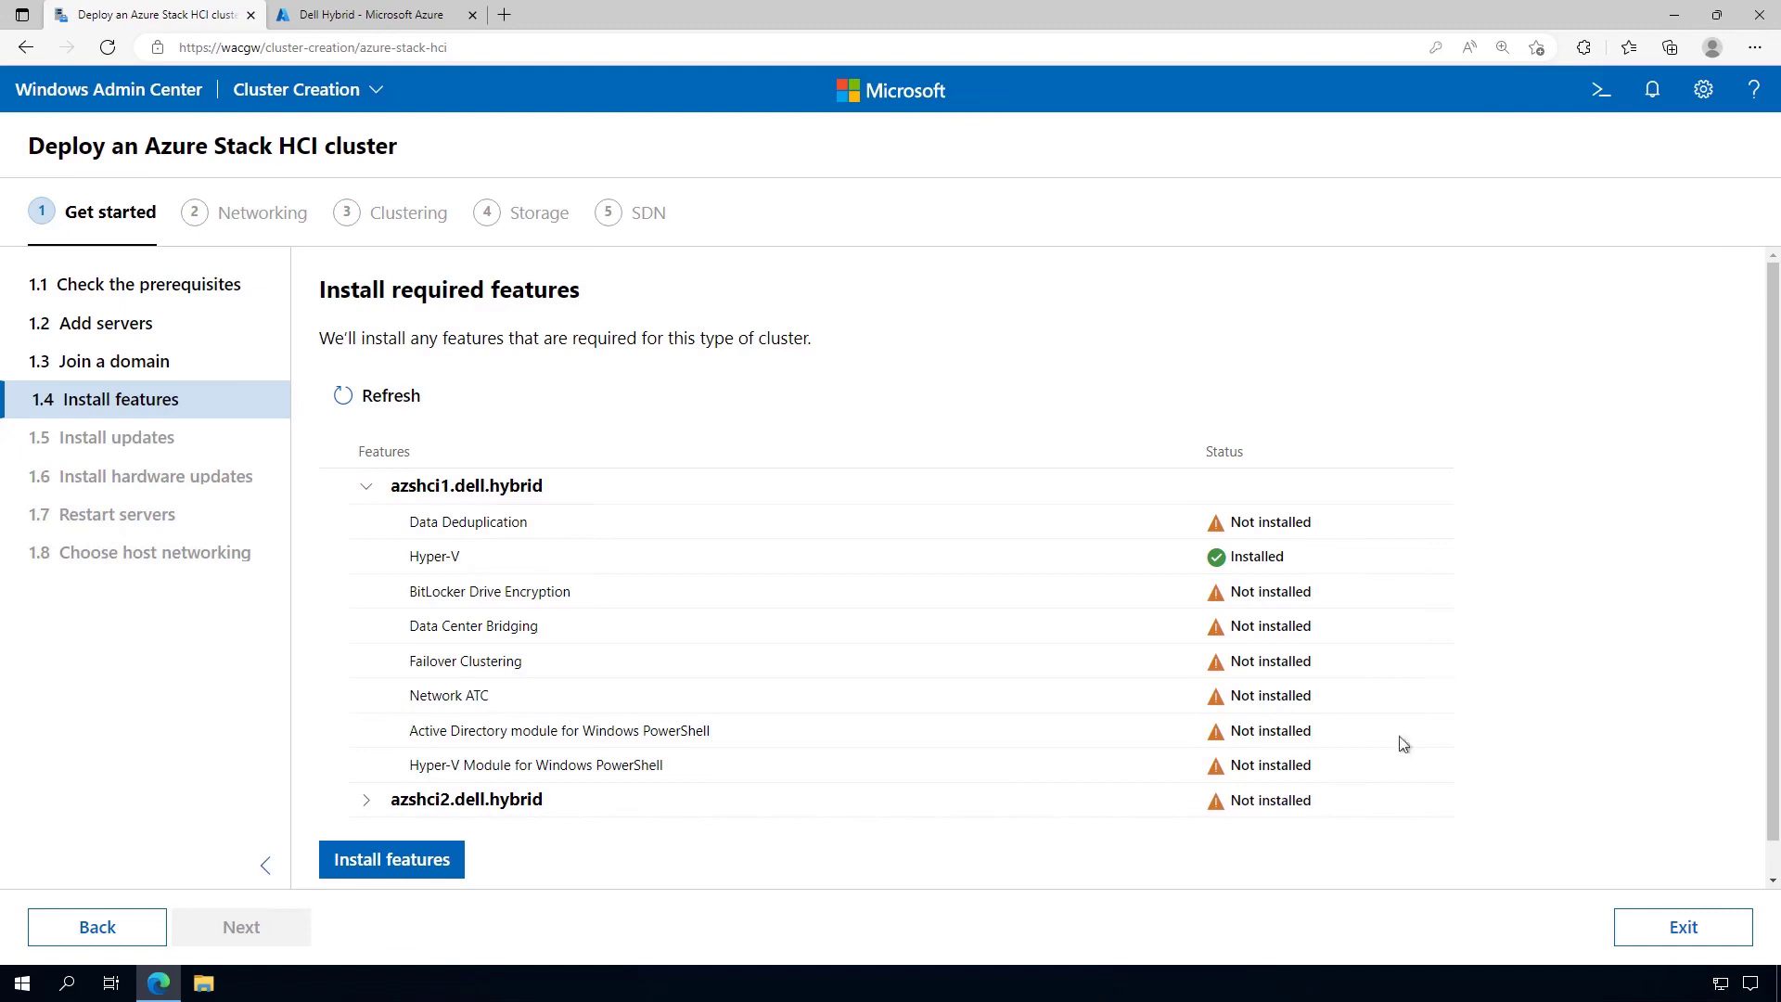
pyautogui.click(443, 874)
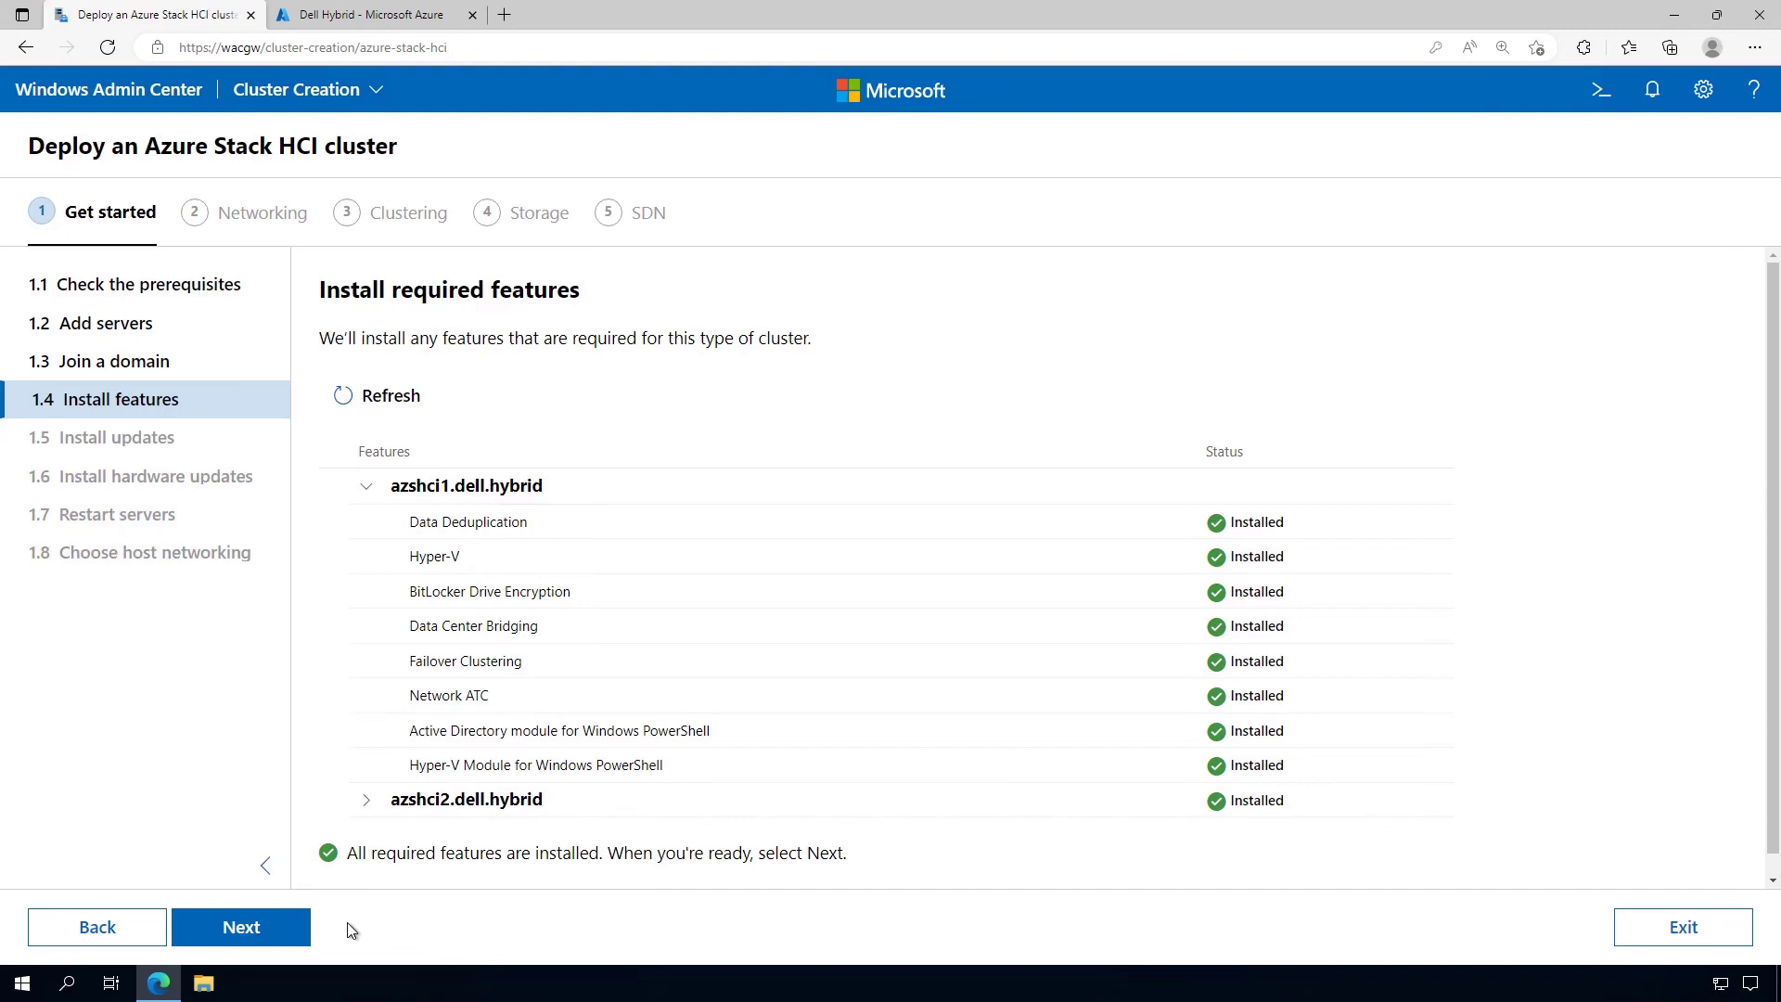
# View azshci1's four available OS updates, then skip installing them
pyautogui.click(284, 931)
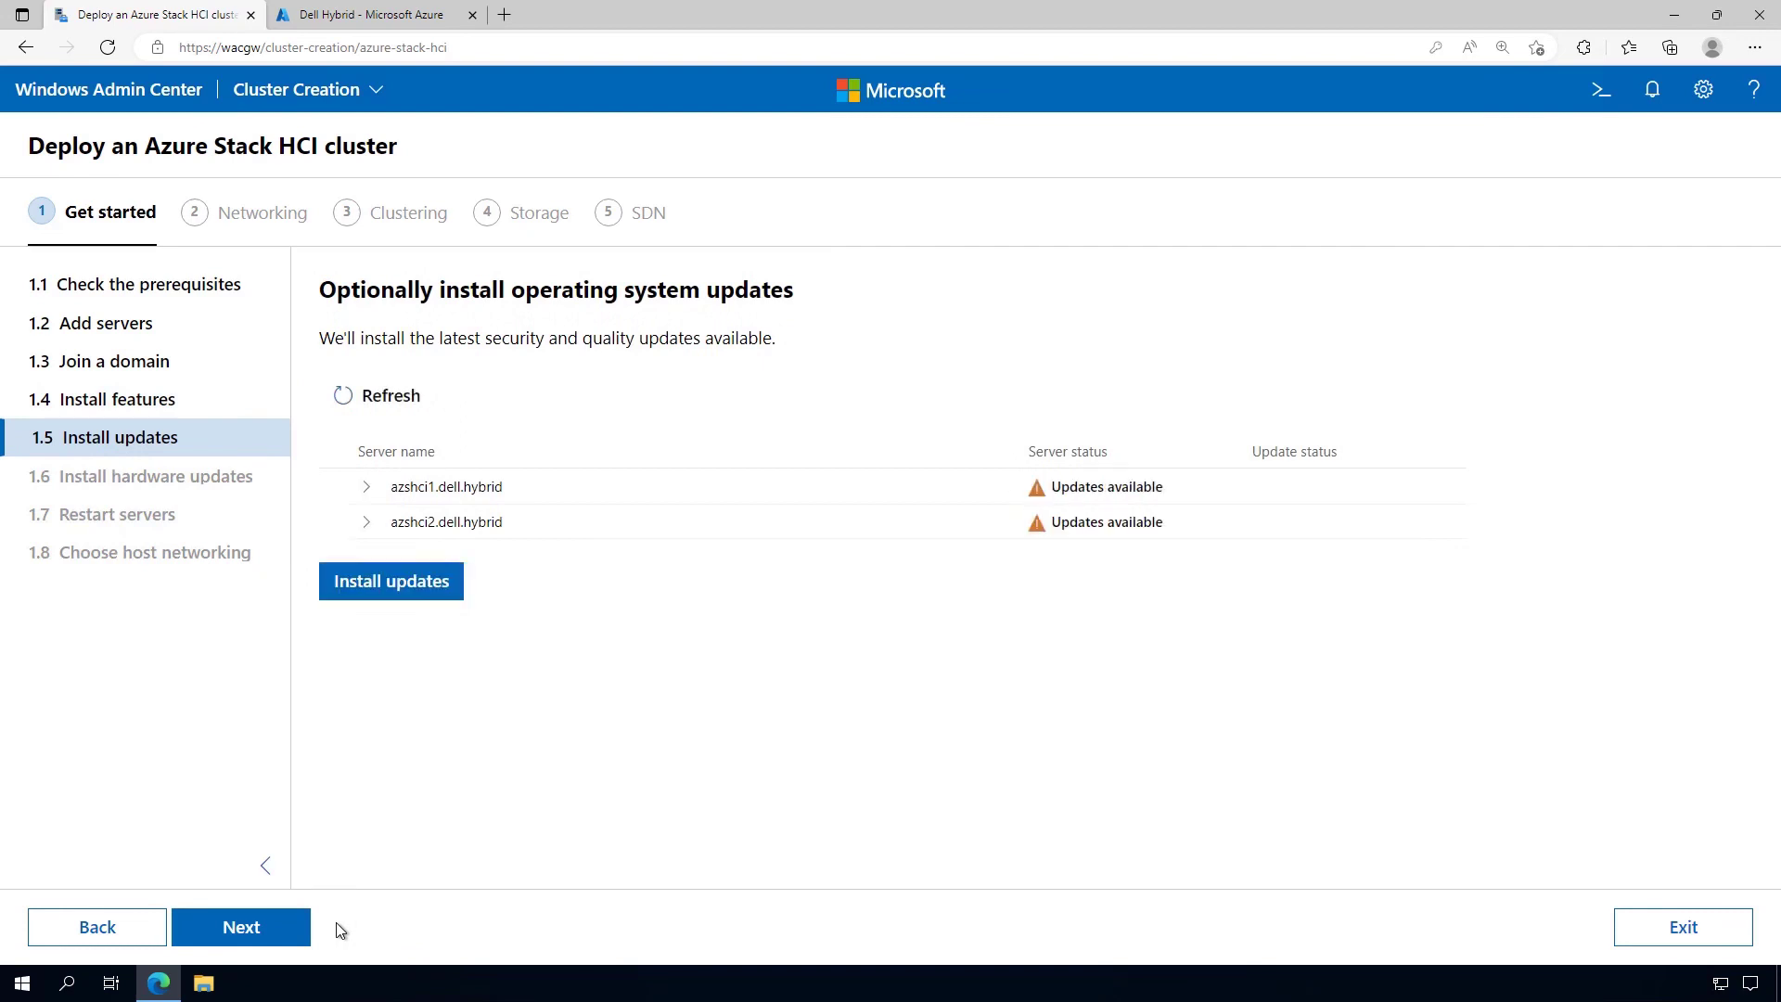
pyautogui.click(368, 490)
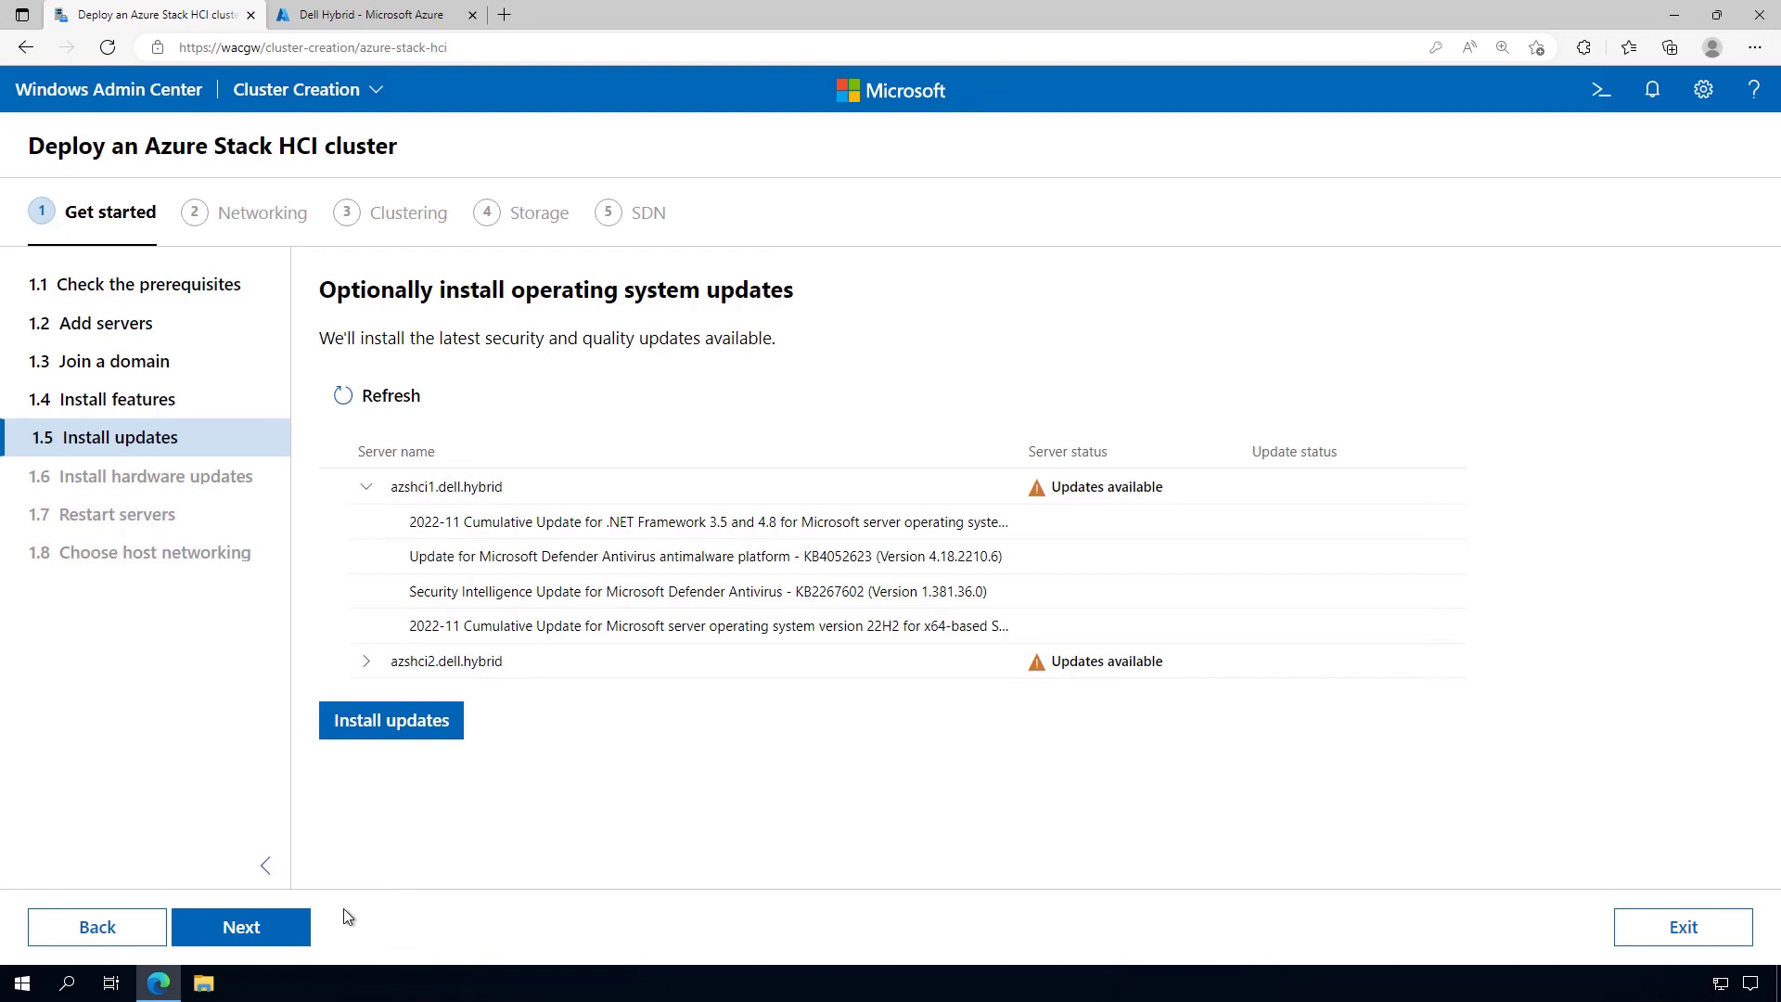
pyautogui.click(287, 930)
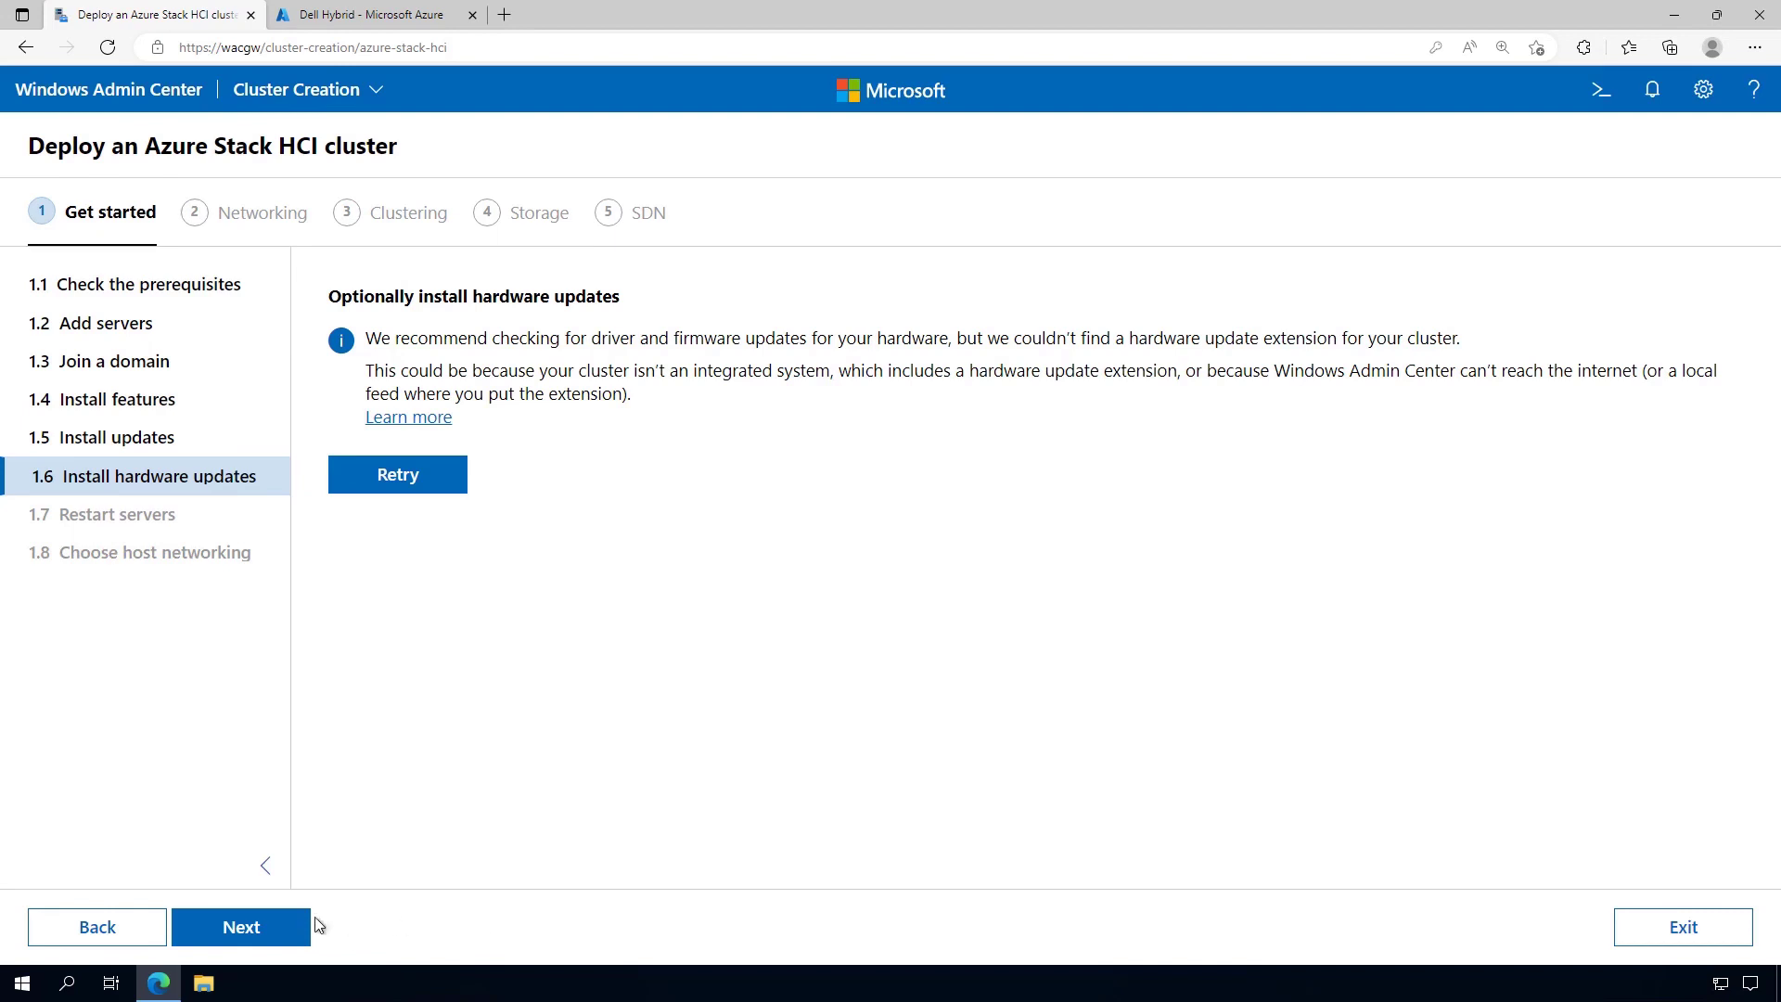
# After the hardware update check finds no extension, continue to Restart servers
pyautogui.click(288, 930)
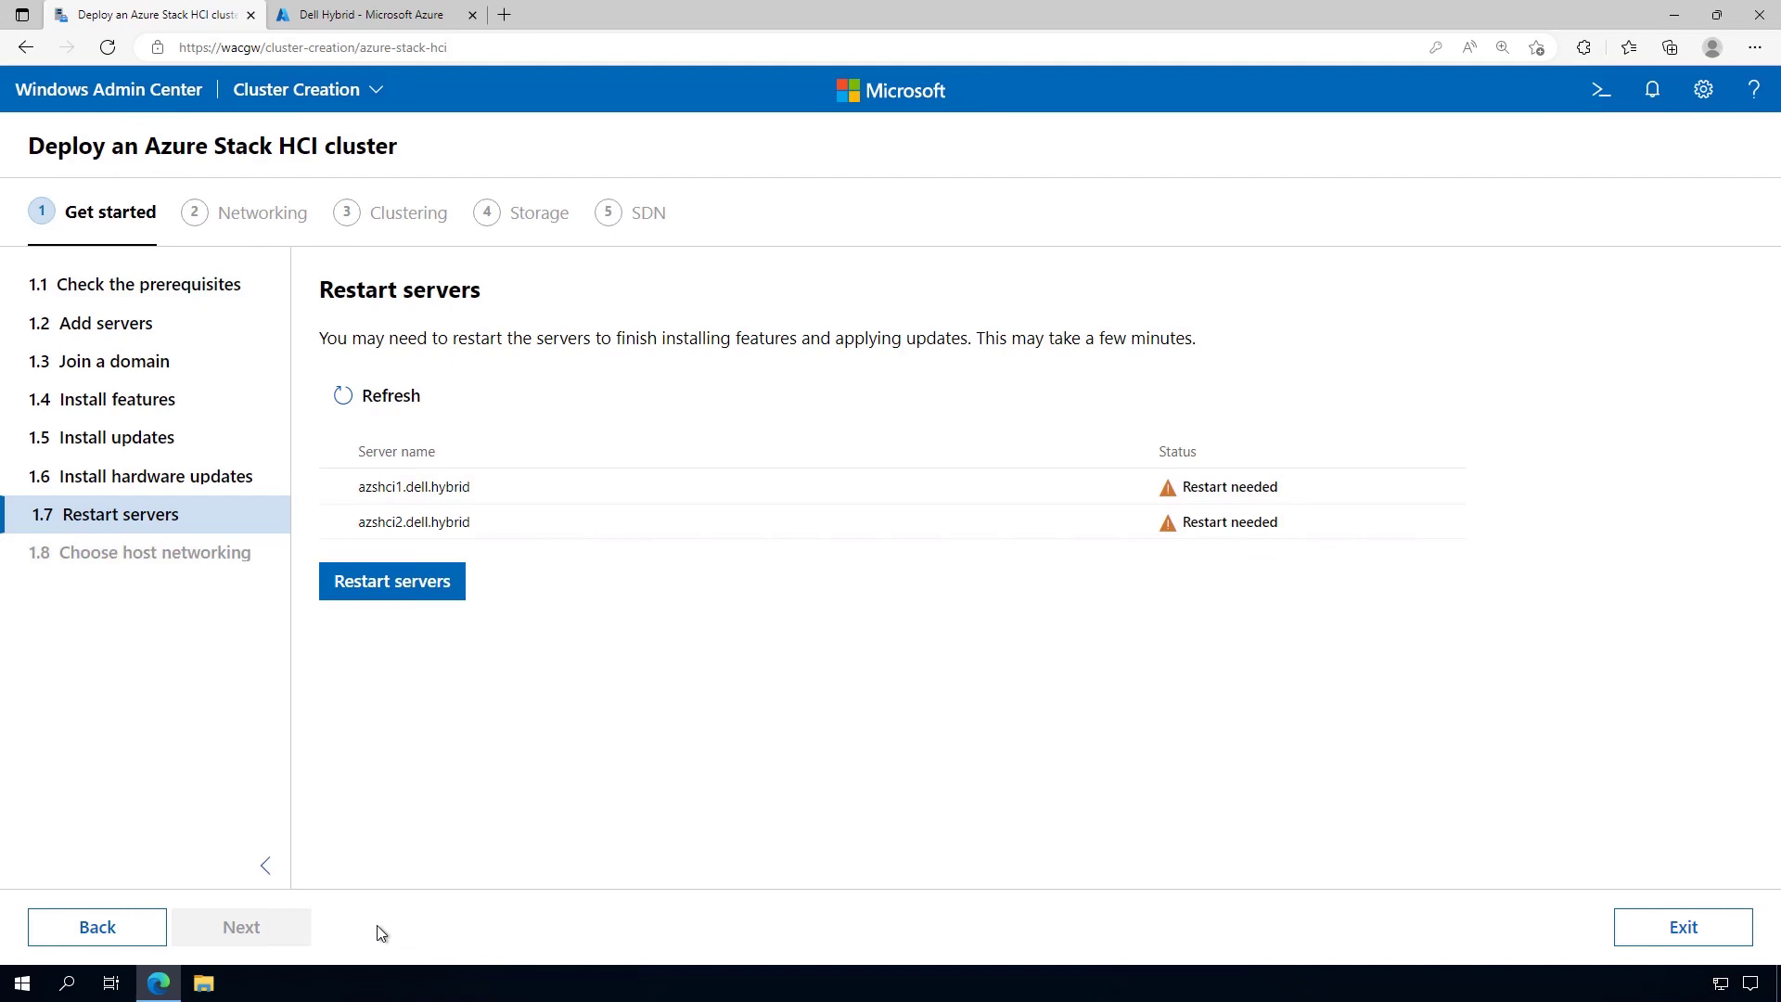
# Restart azshci1 and azshci2 until both are Ready, then continue to Choose host networking
pyautogui.click(426, 589)
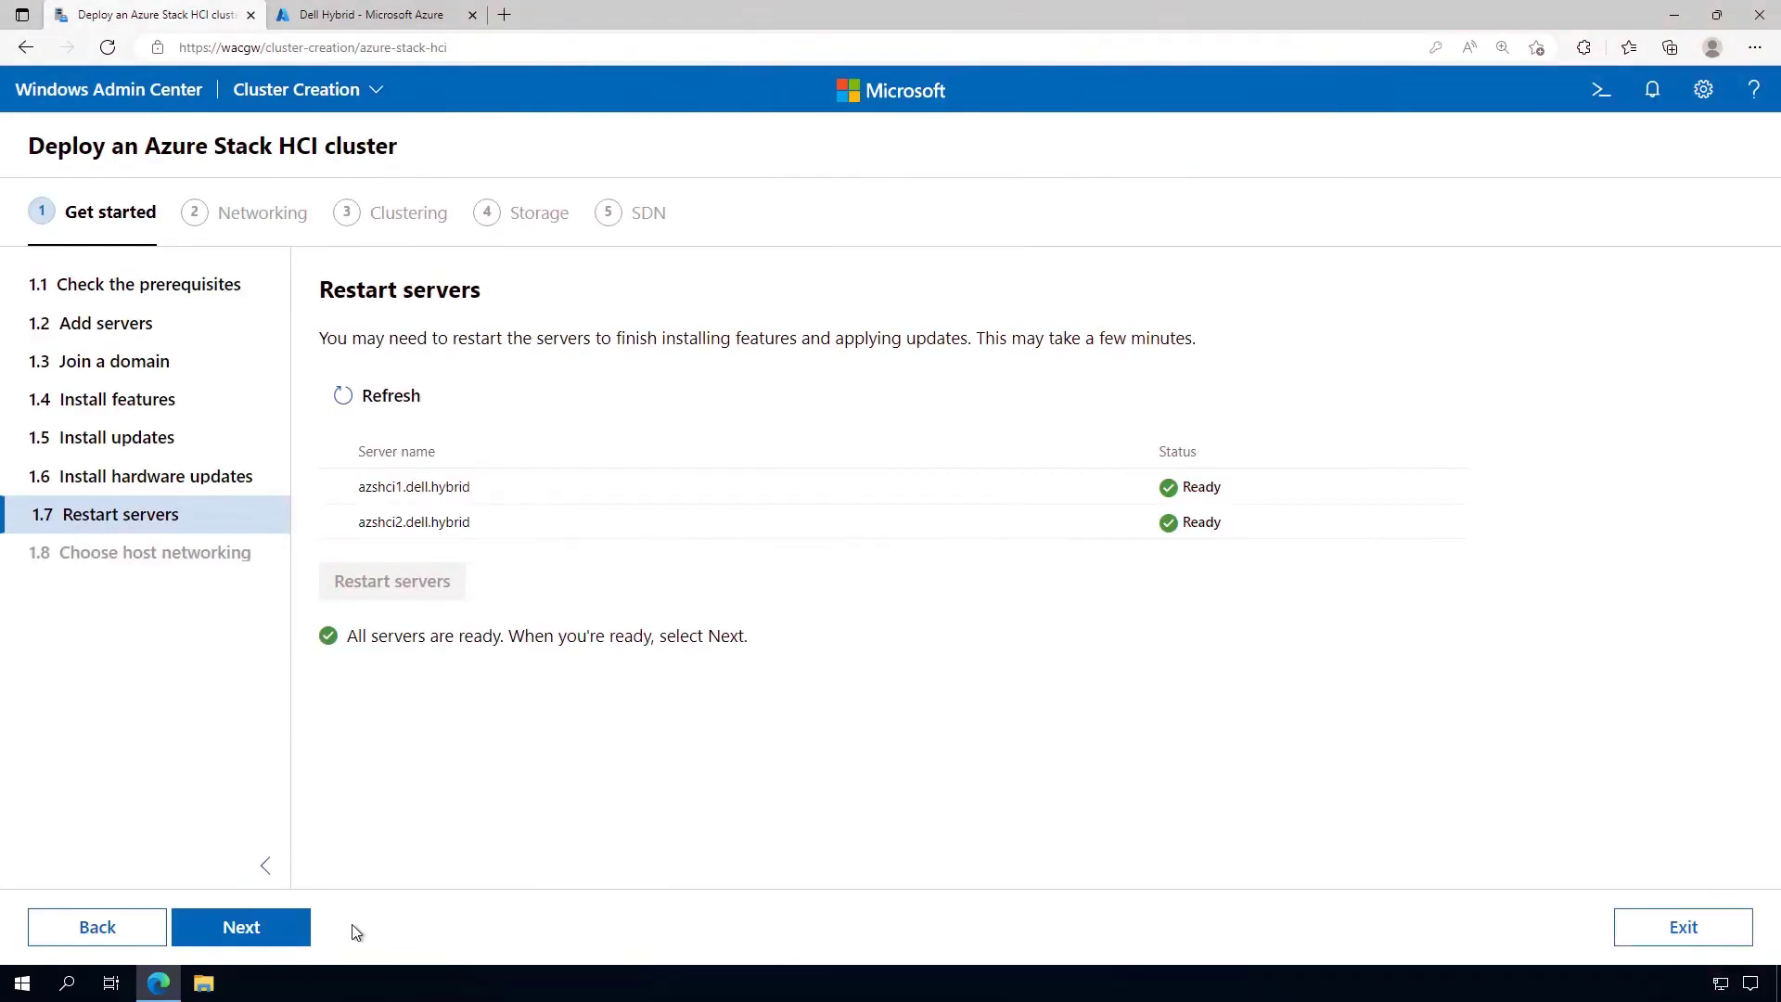
pyautogui.click(295, 927)
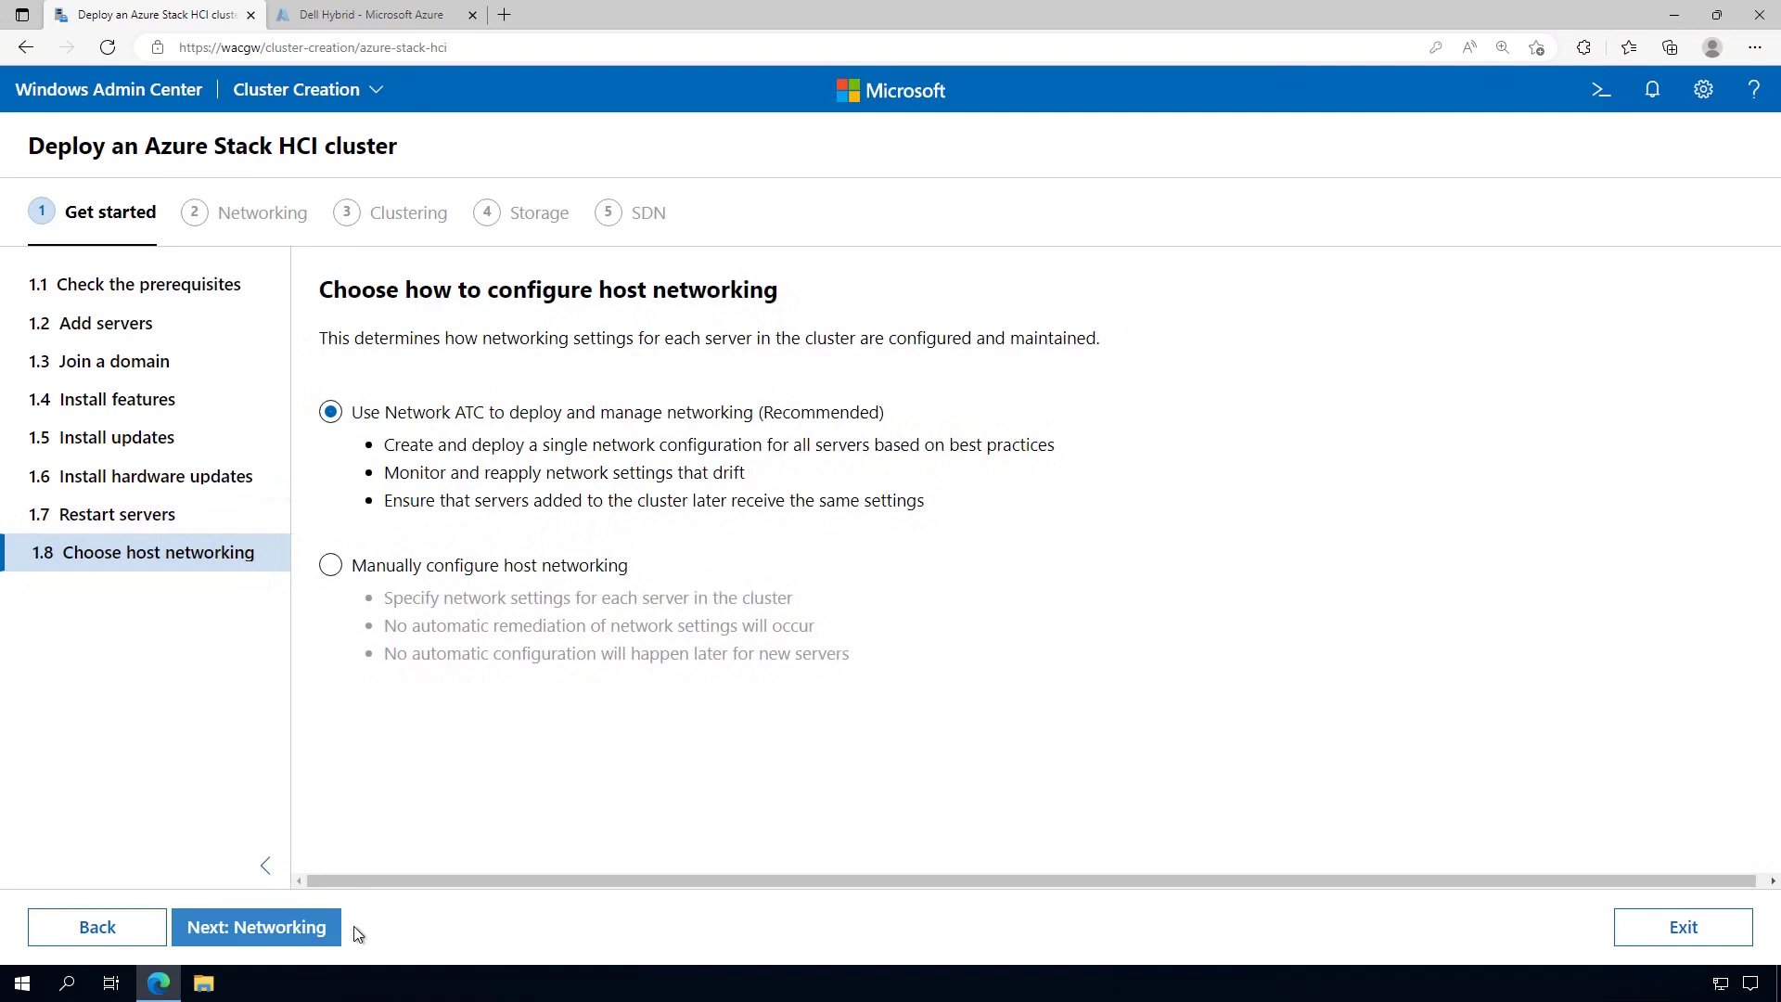
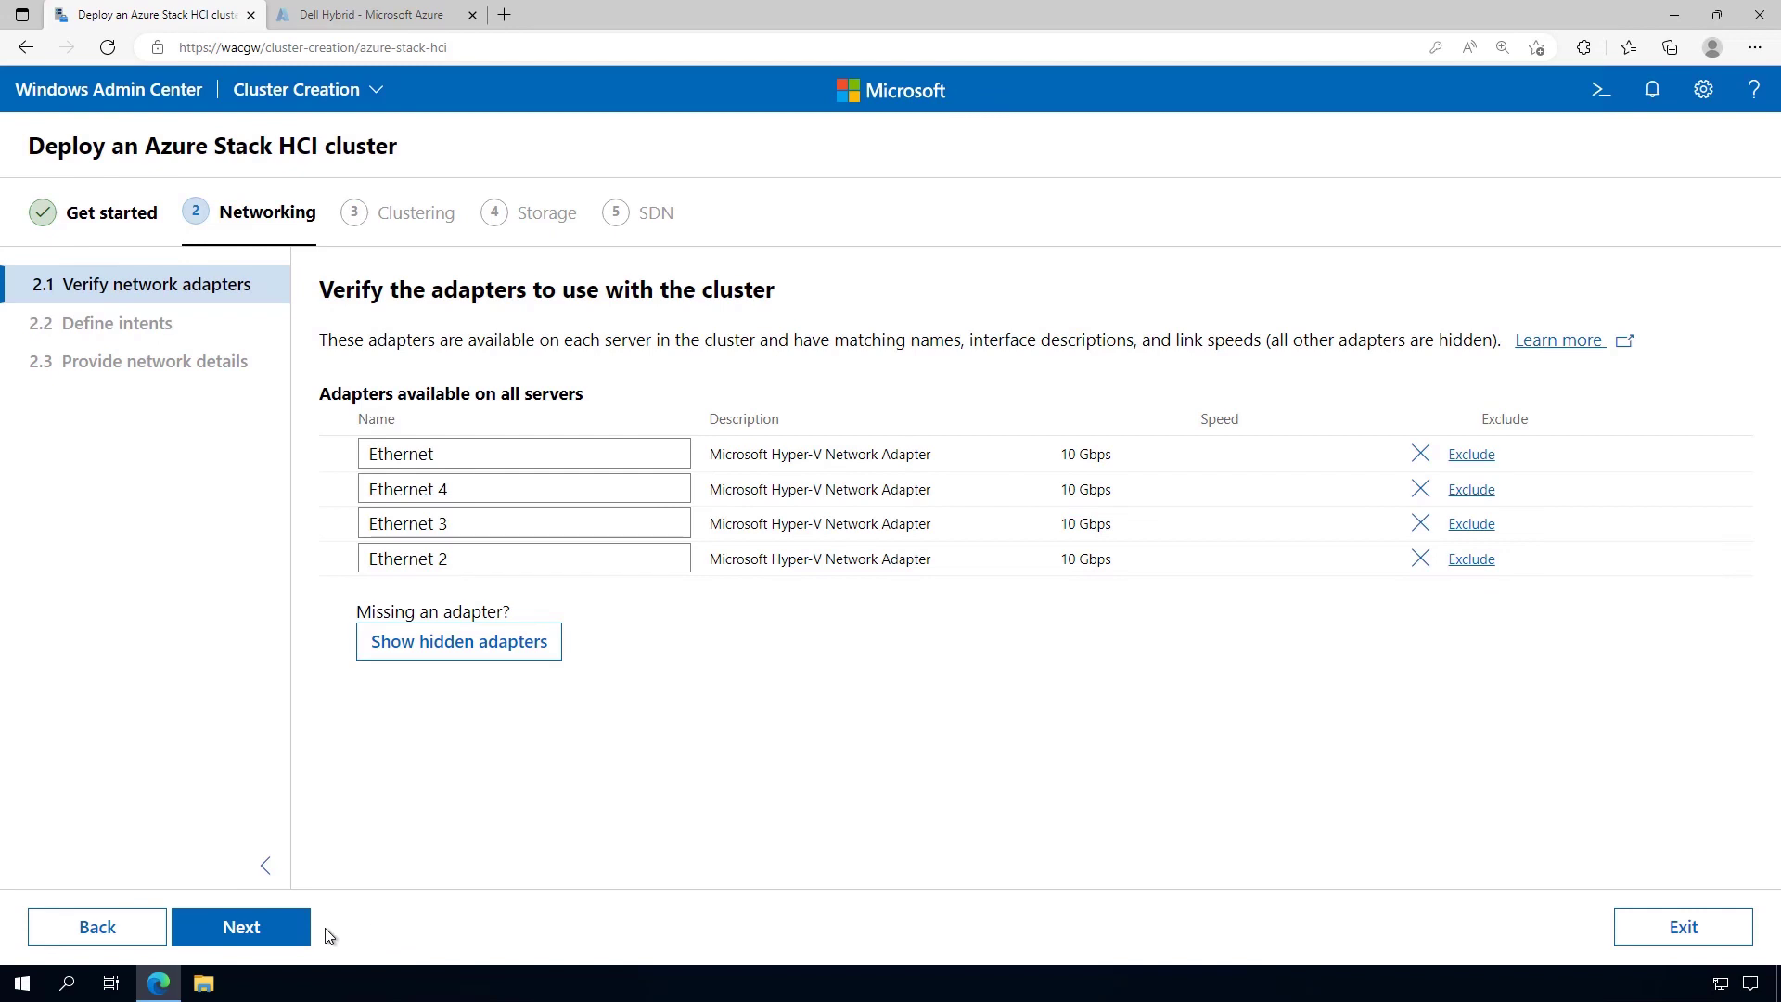
# Continue from Verify network adapters to the 2.2 Define intents page
pyautogui.click(279, 941)
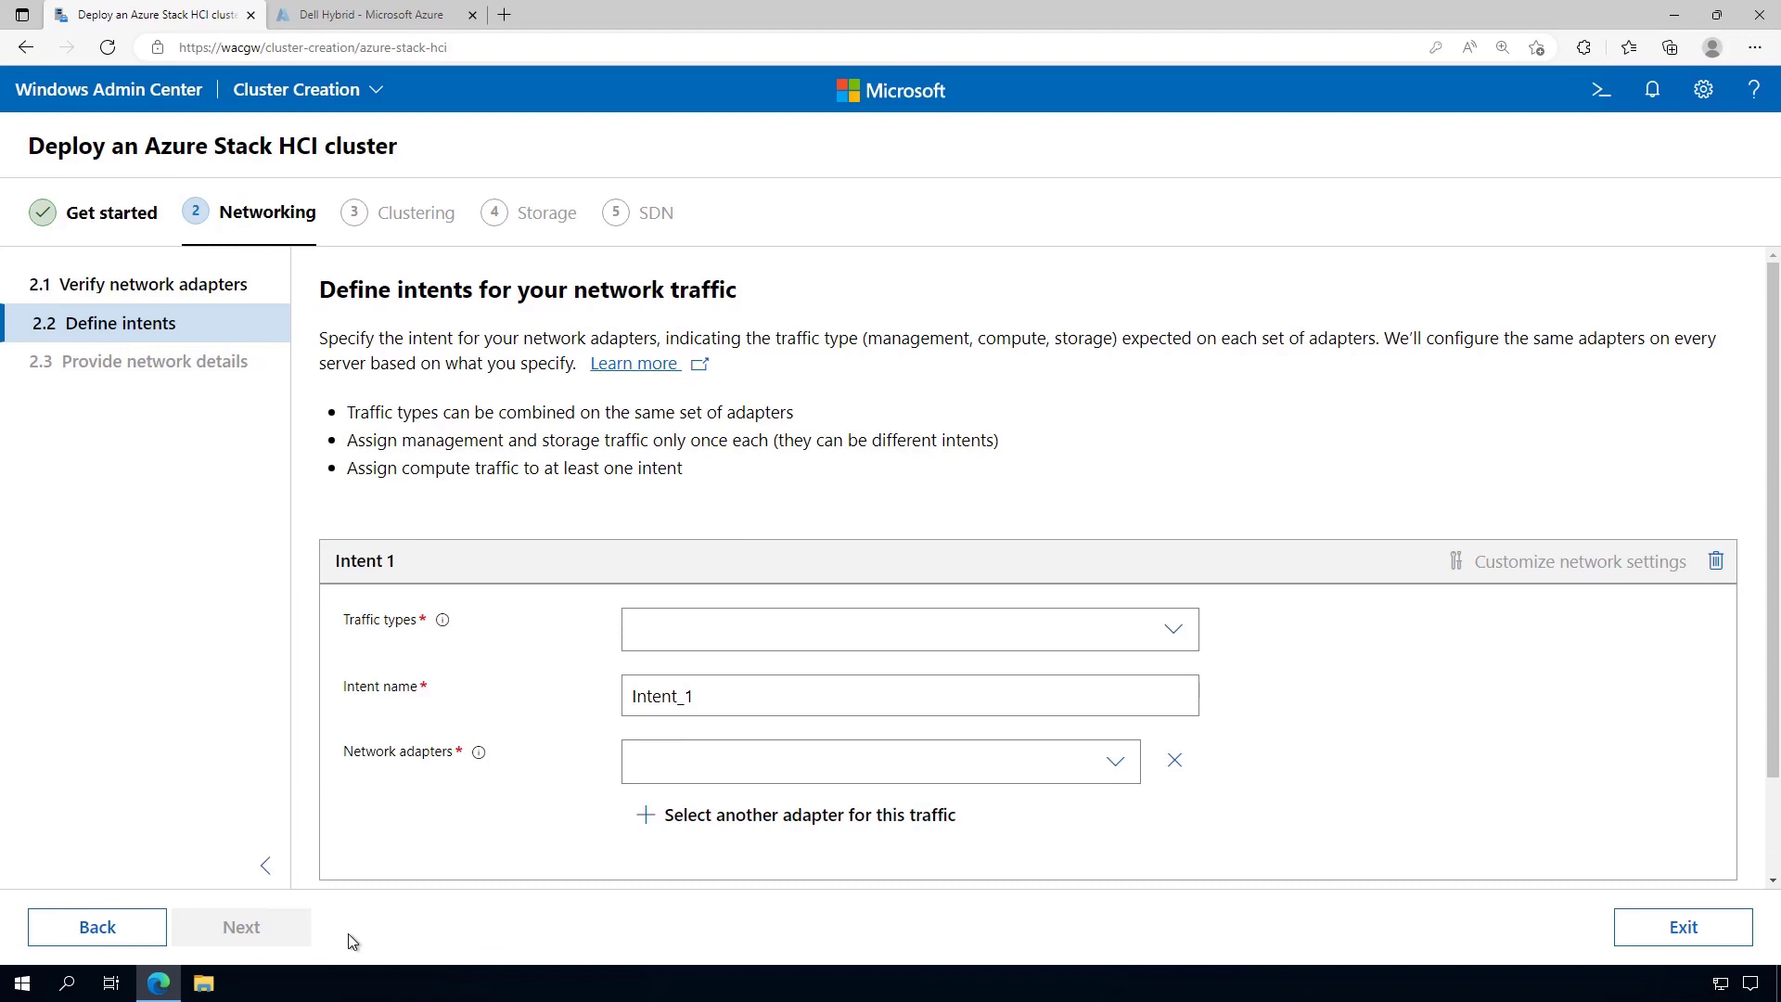
# Give Intent 1 Compute and Management traffic over adapters Ethernet and Ethernet 2
pyautogui.click(1191, 638)
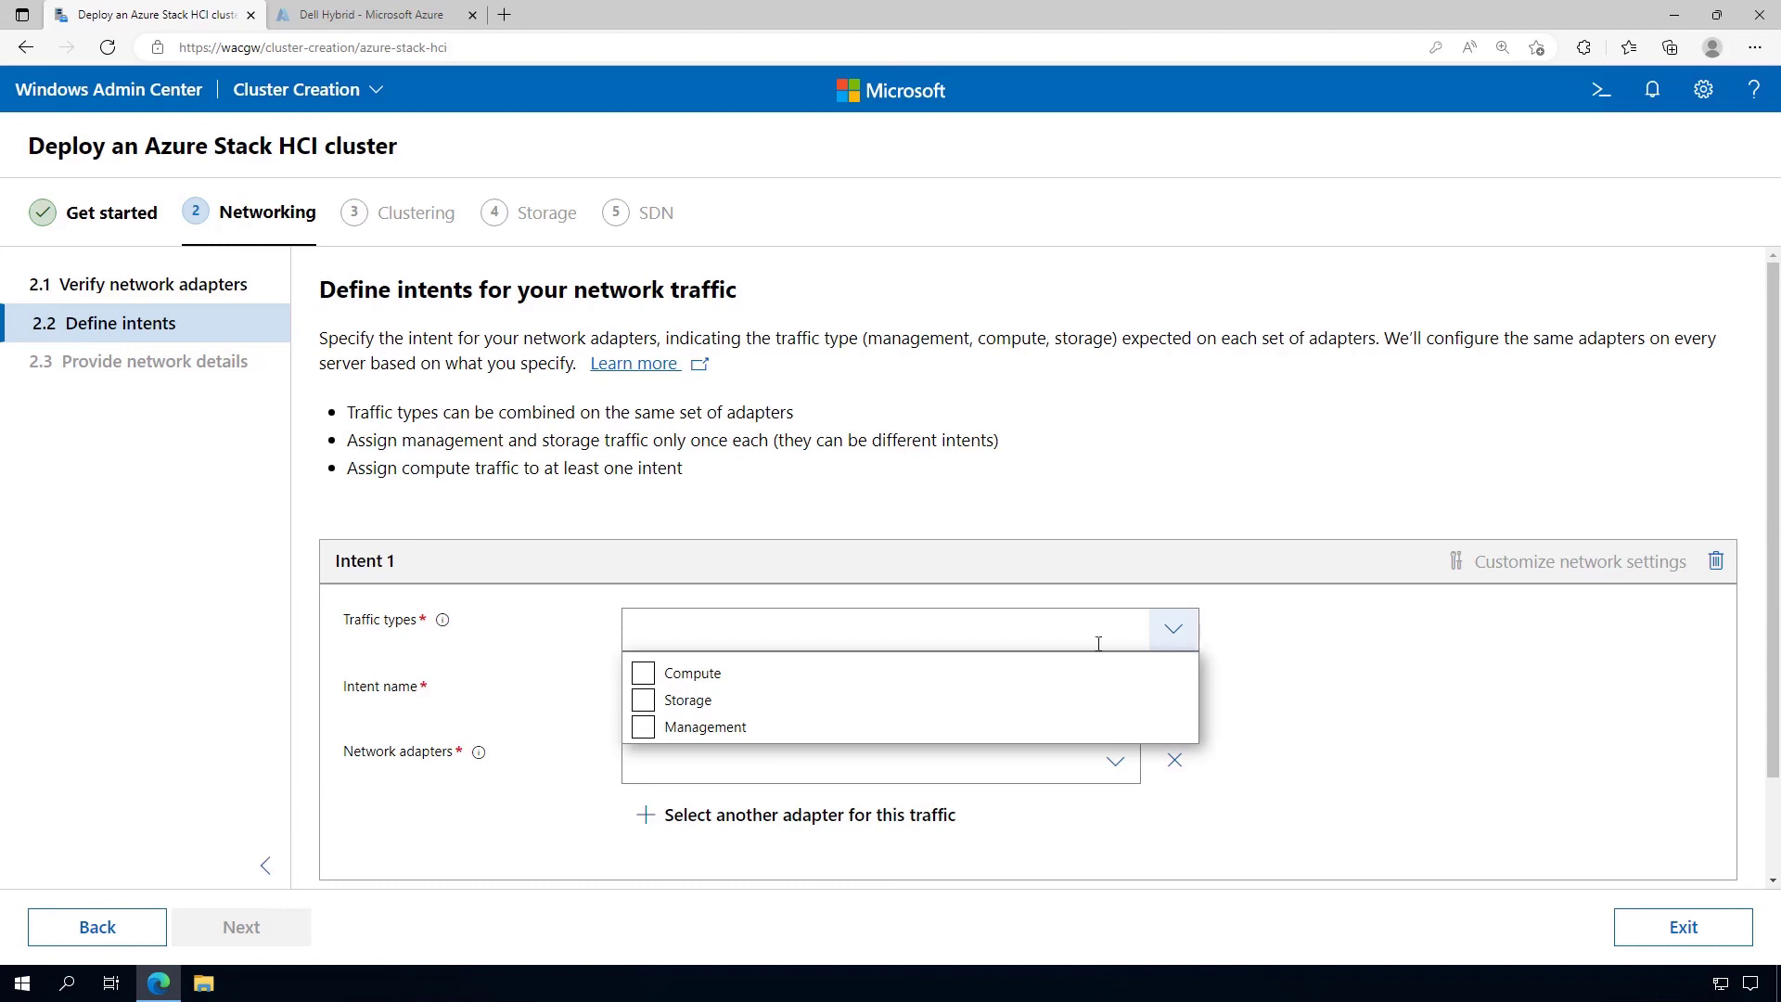
pyautogui.click(643, 674)
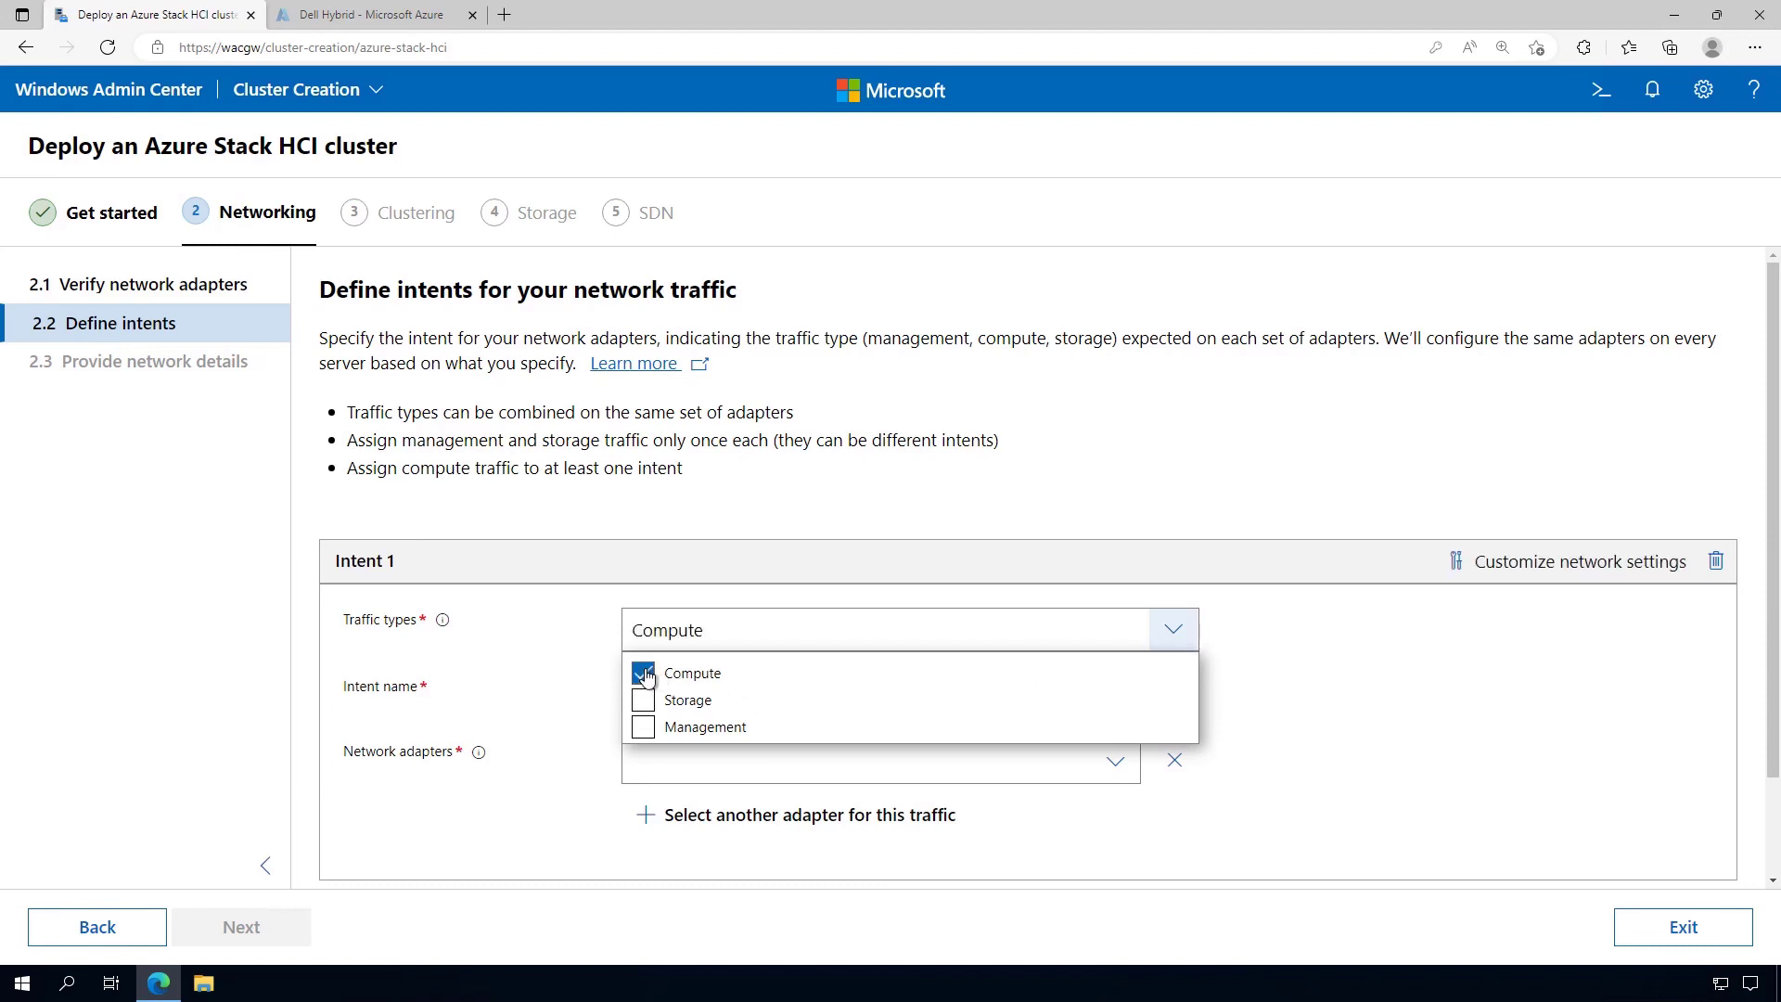
pyautogui.click(654, 730)
pyautogui.click(1299, 713)
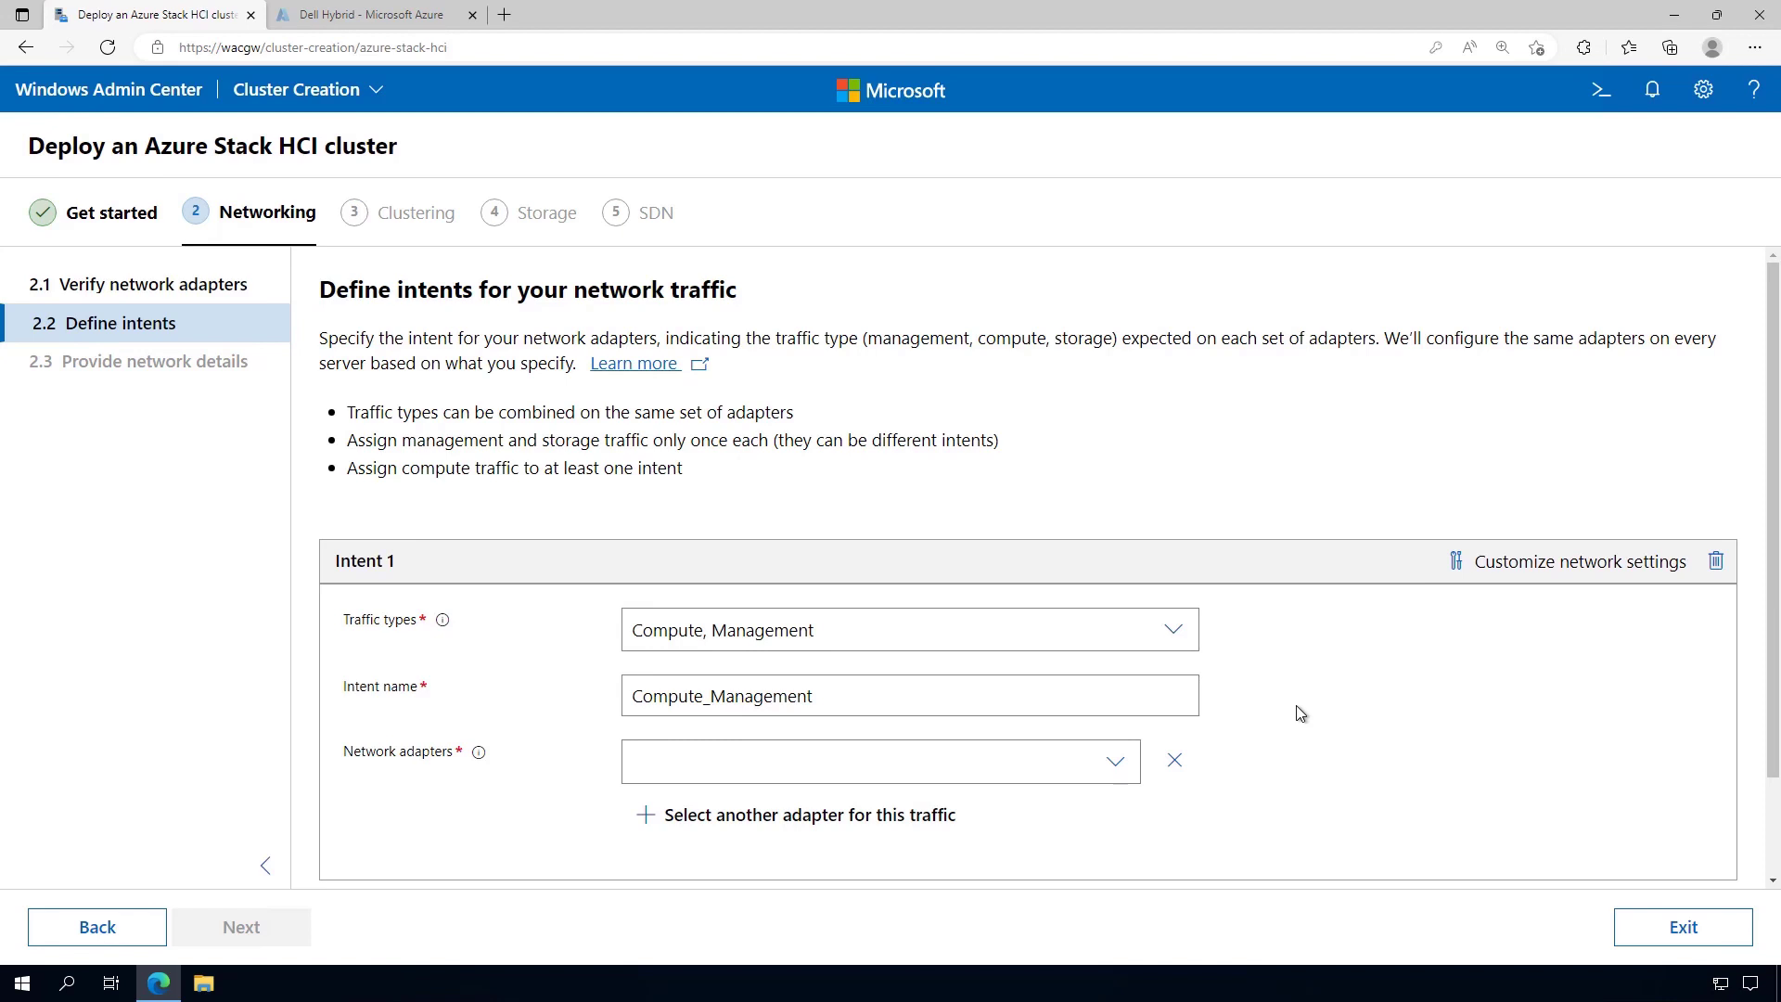
pyautogui.click(1115, 763)
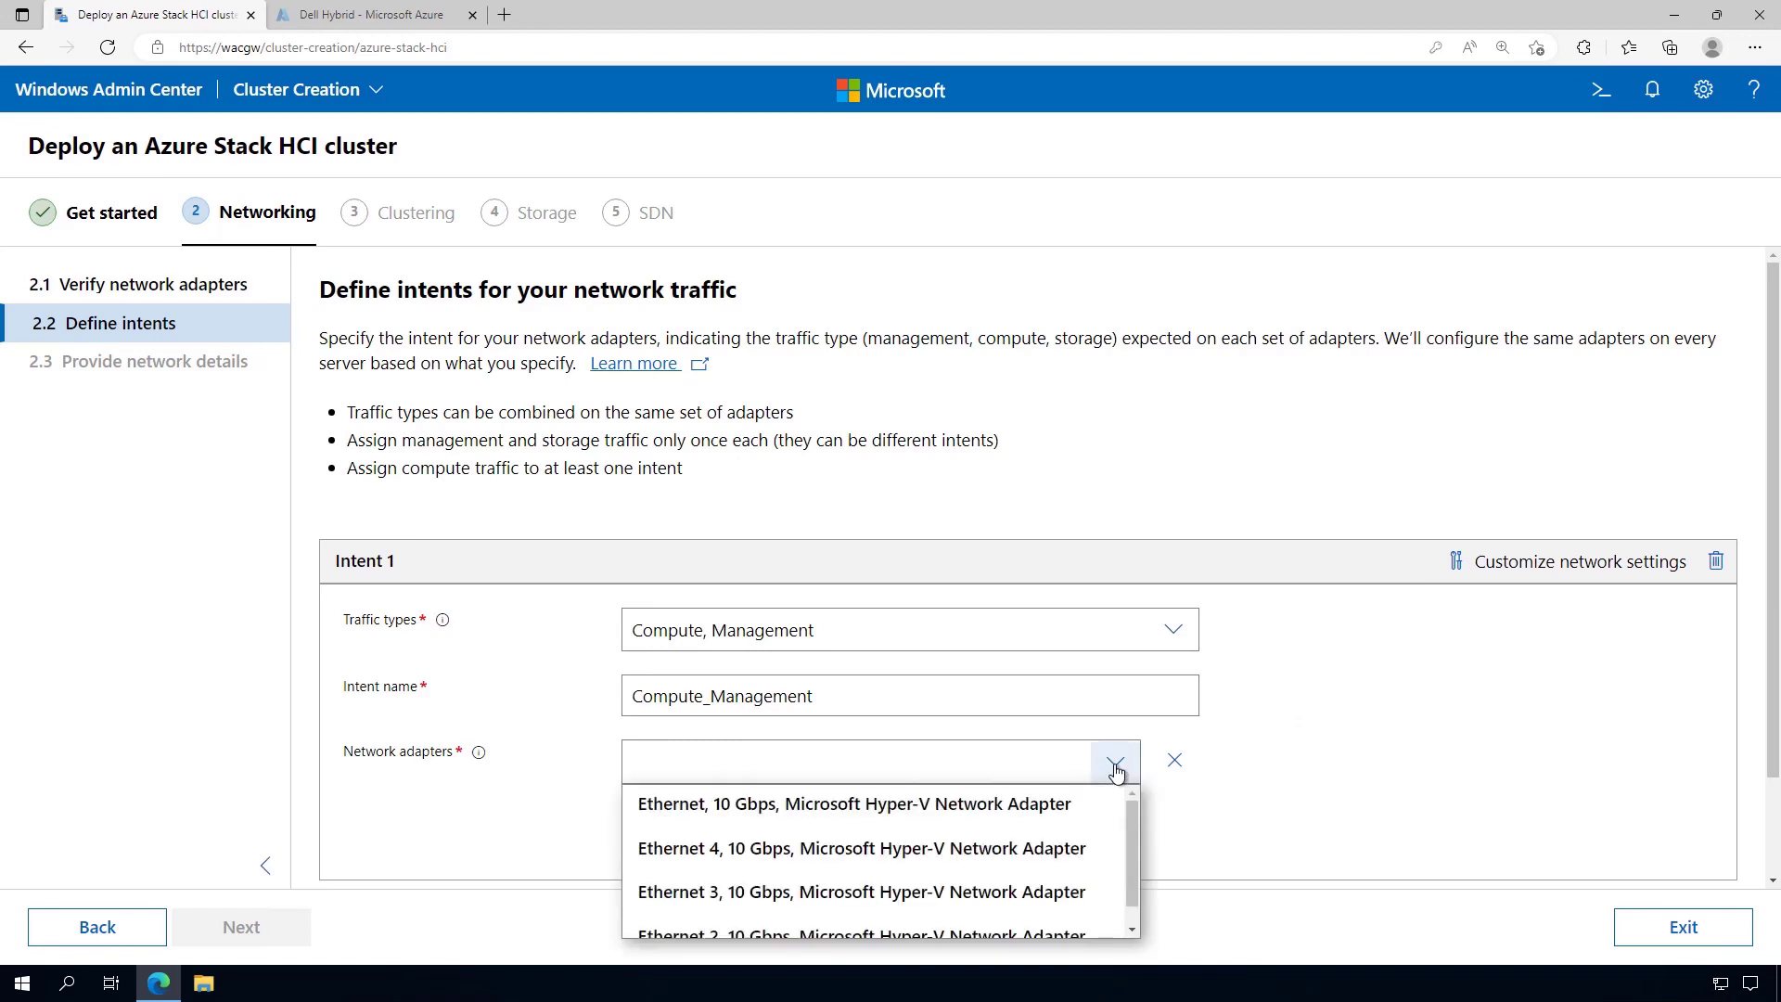
pyautogui.click(707, 820)
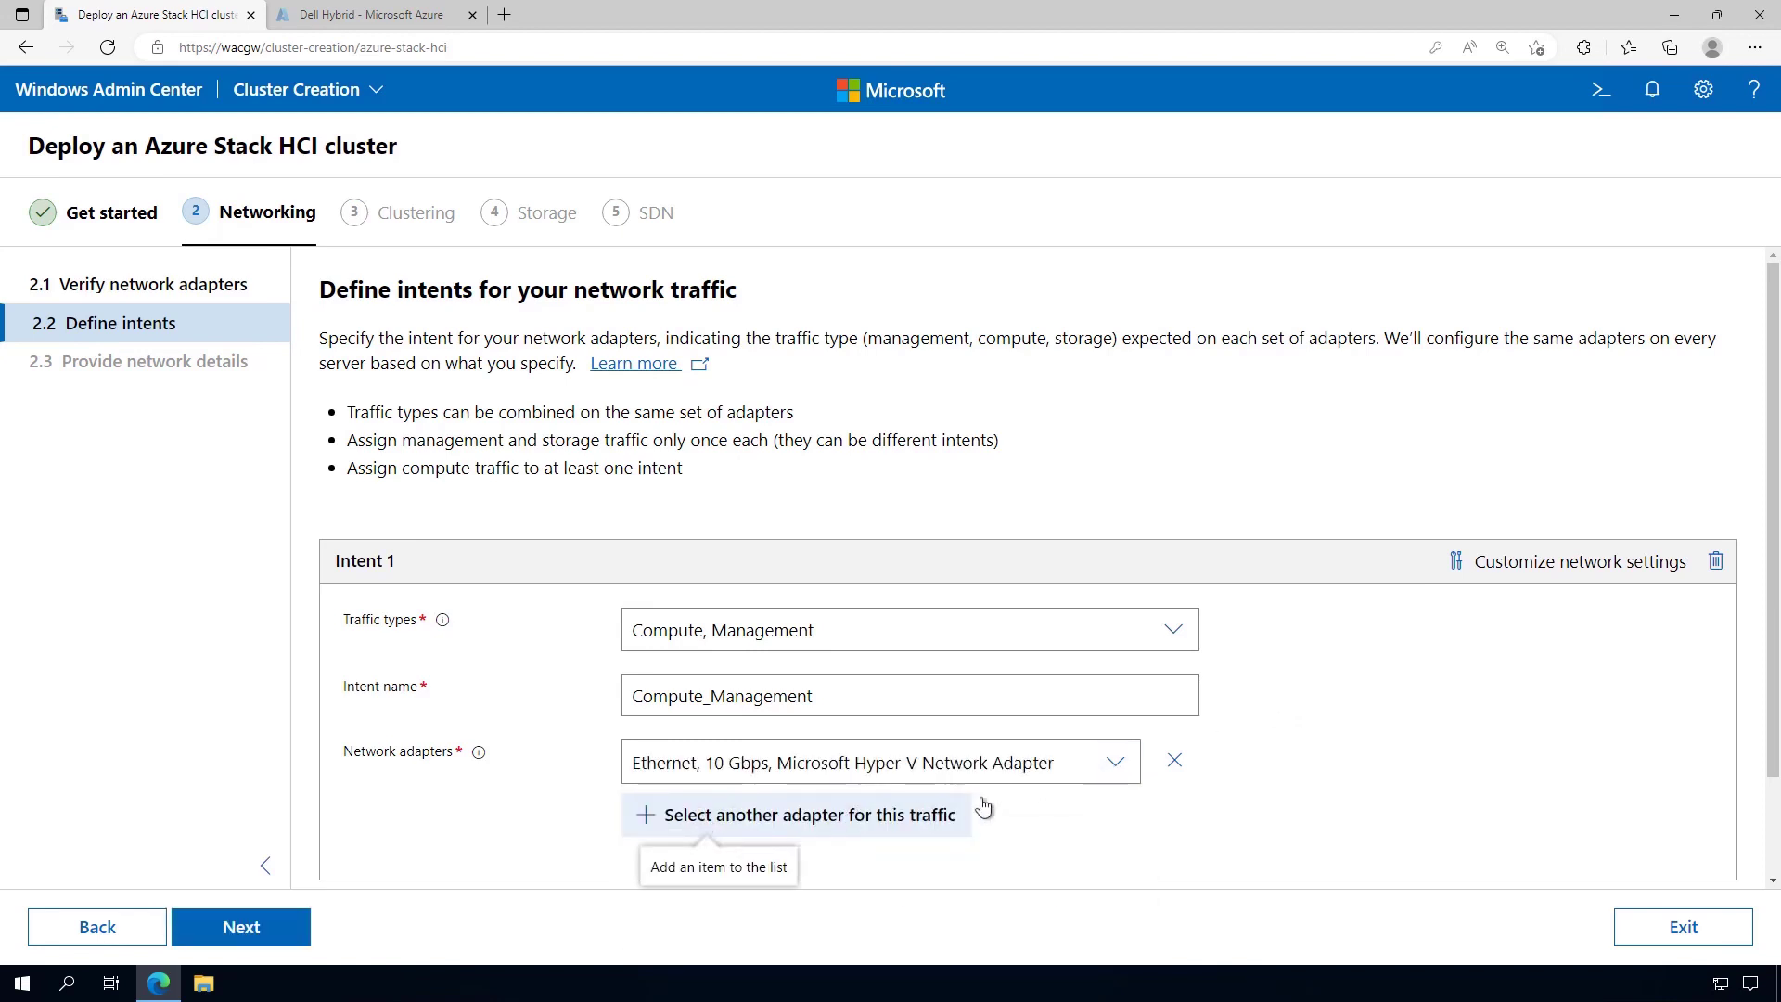
pyautogui.click(892, 815)
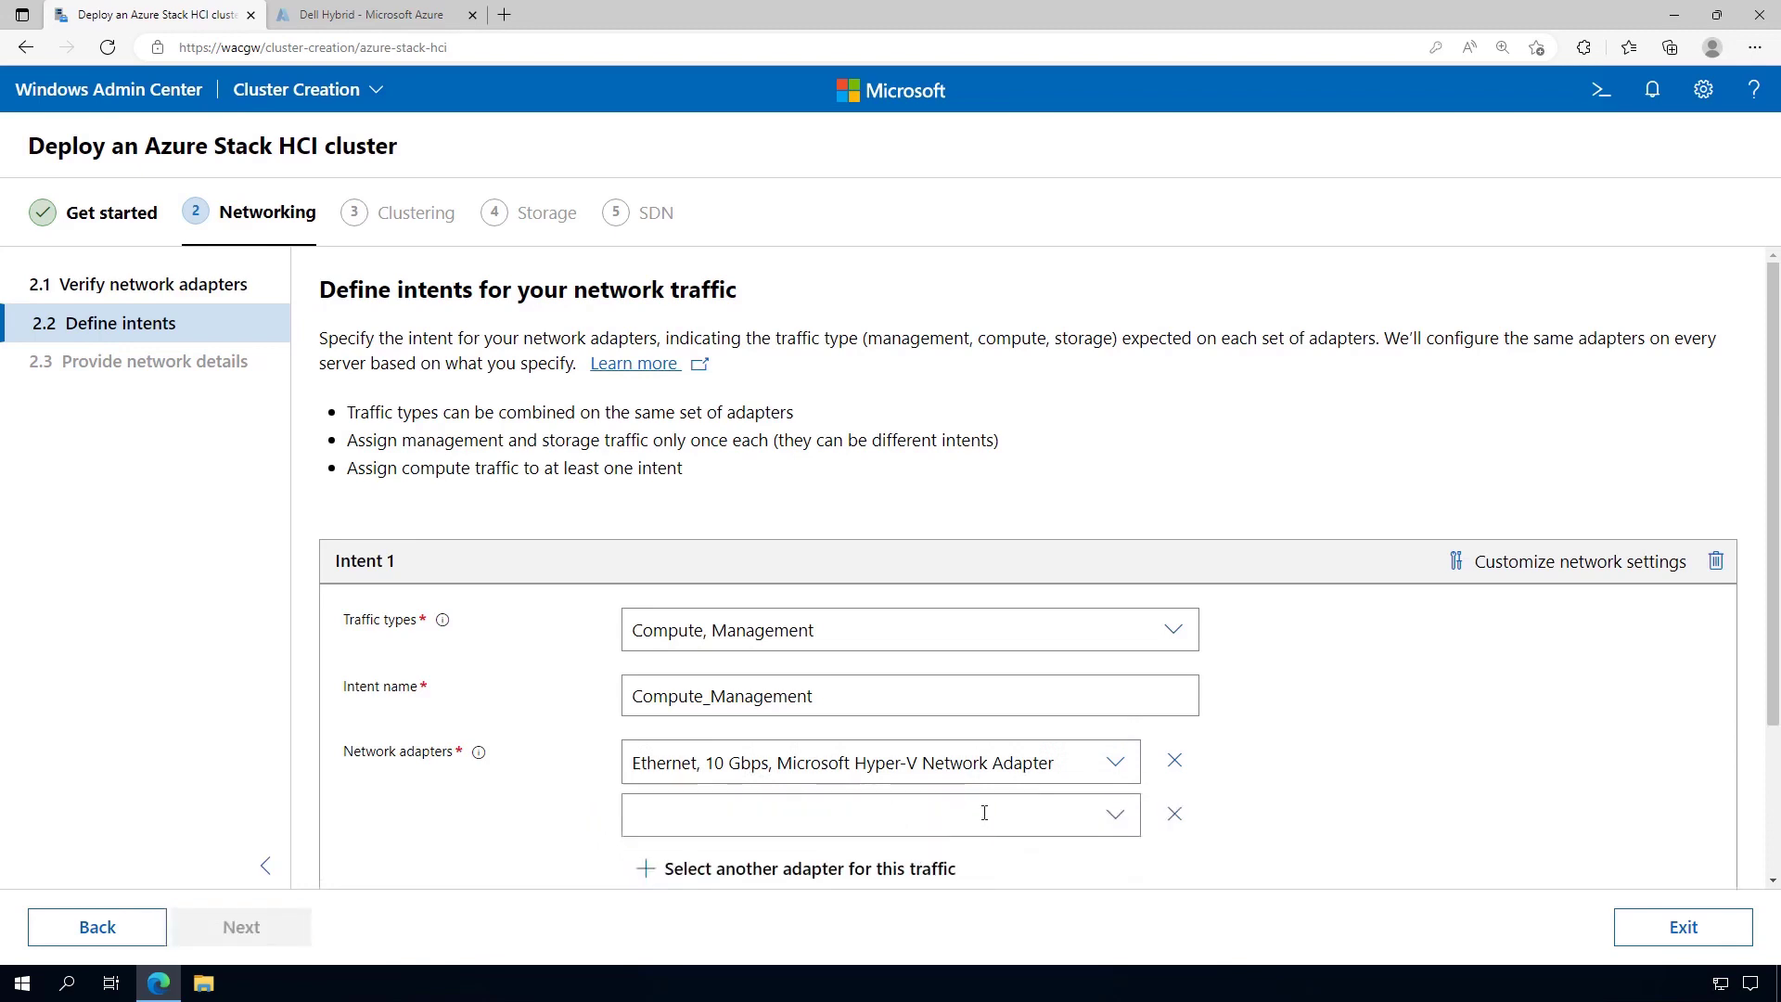
pyautogui.click(1110, 820)
pyautogui.click(735, 770)
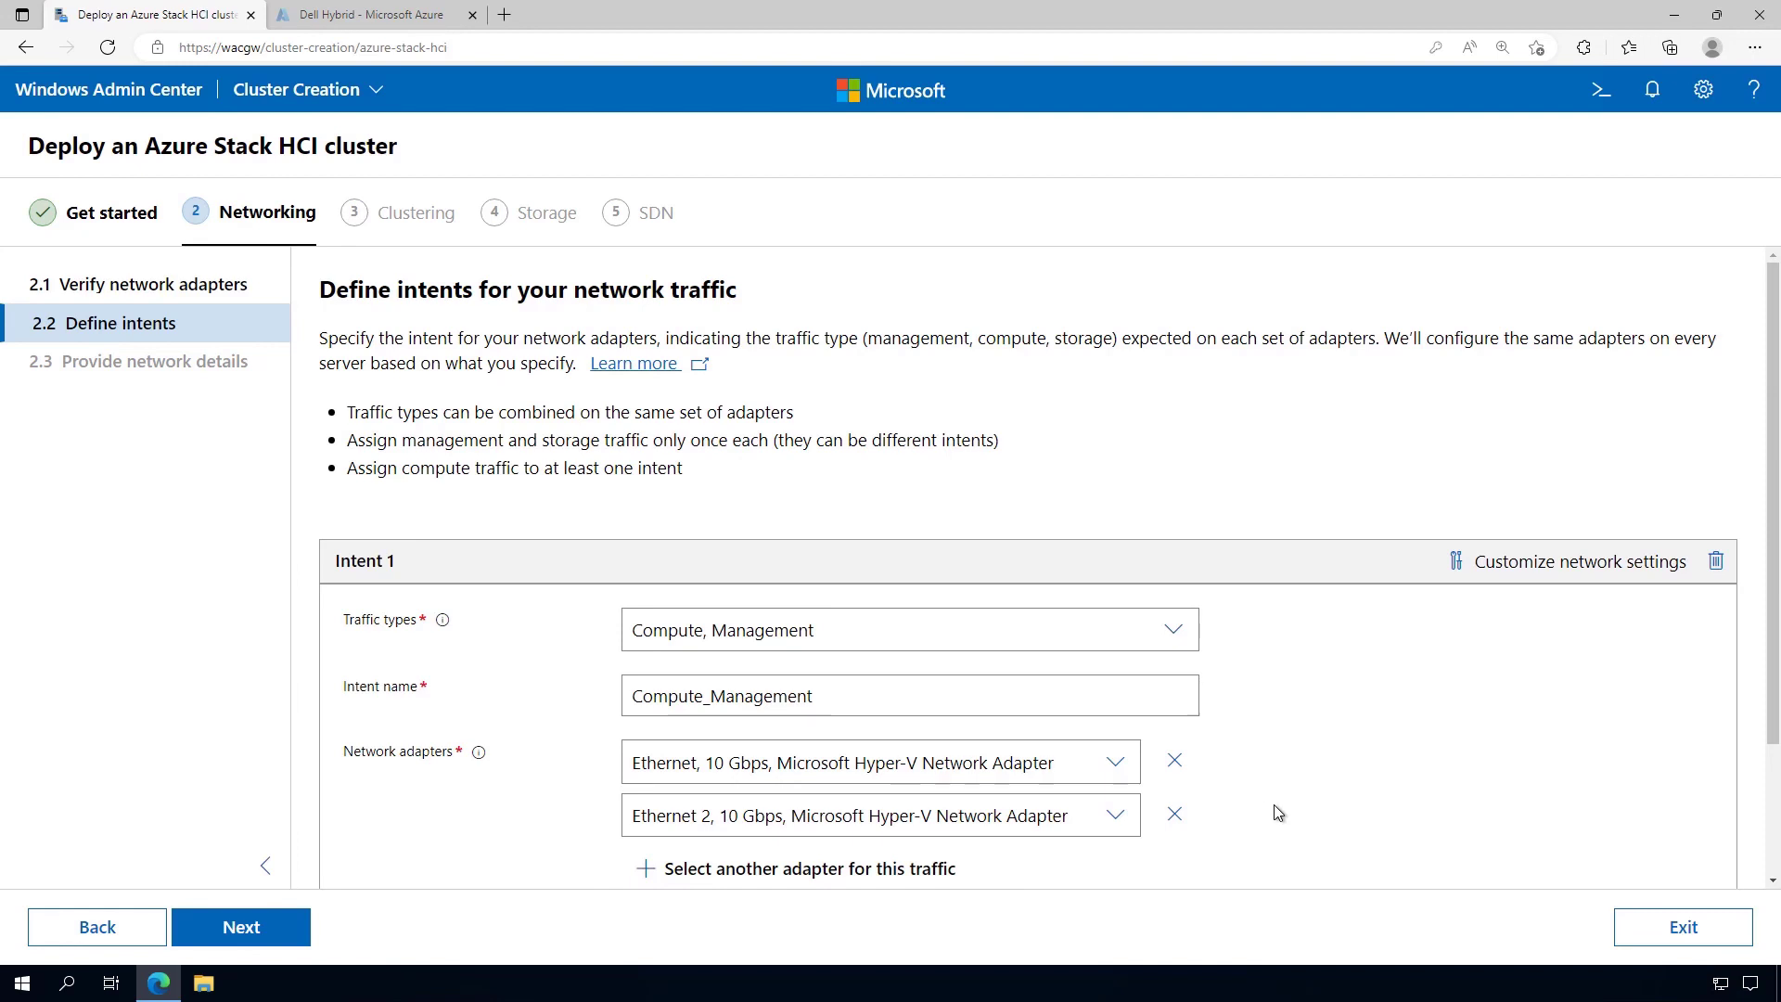
pyautogui.click(1499, 577)
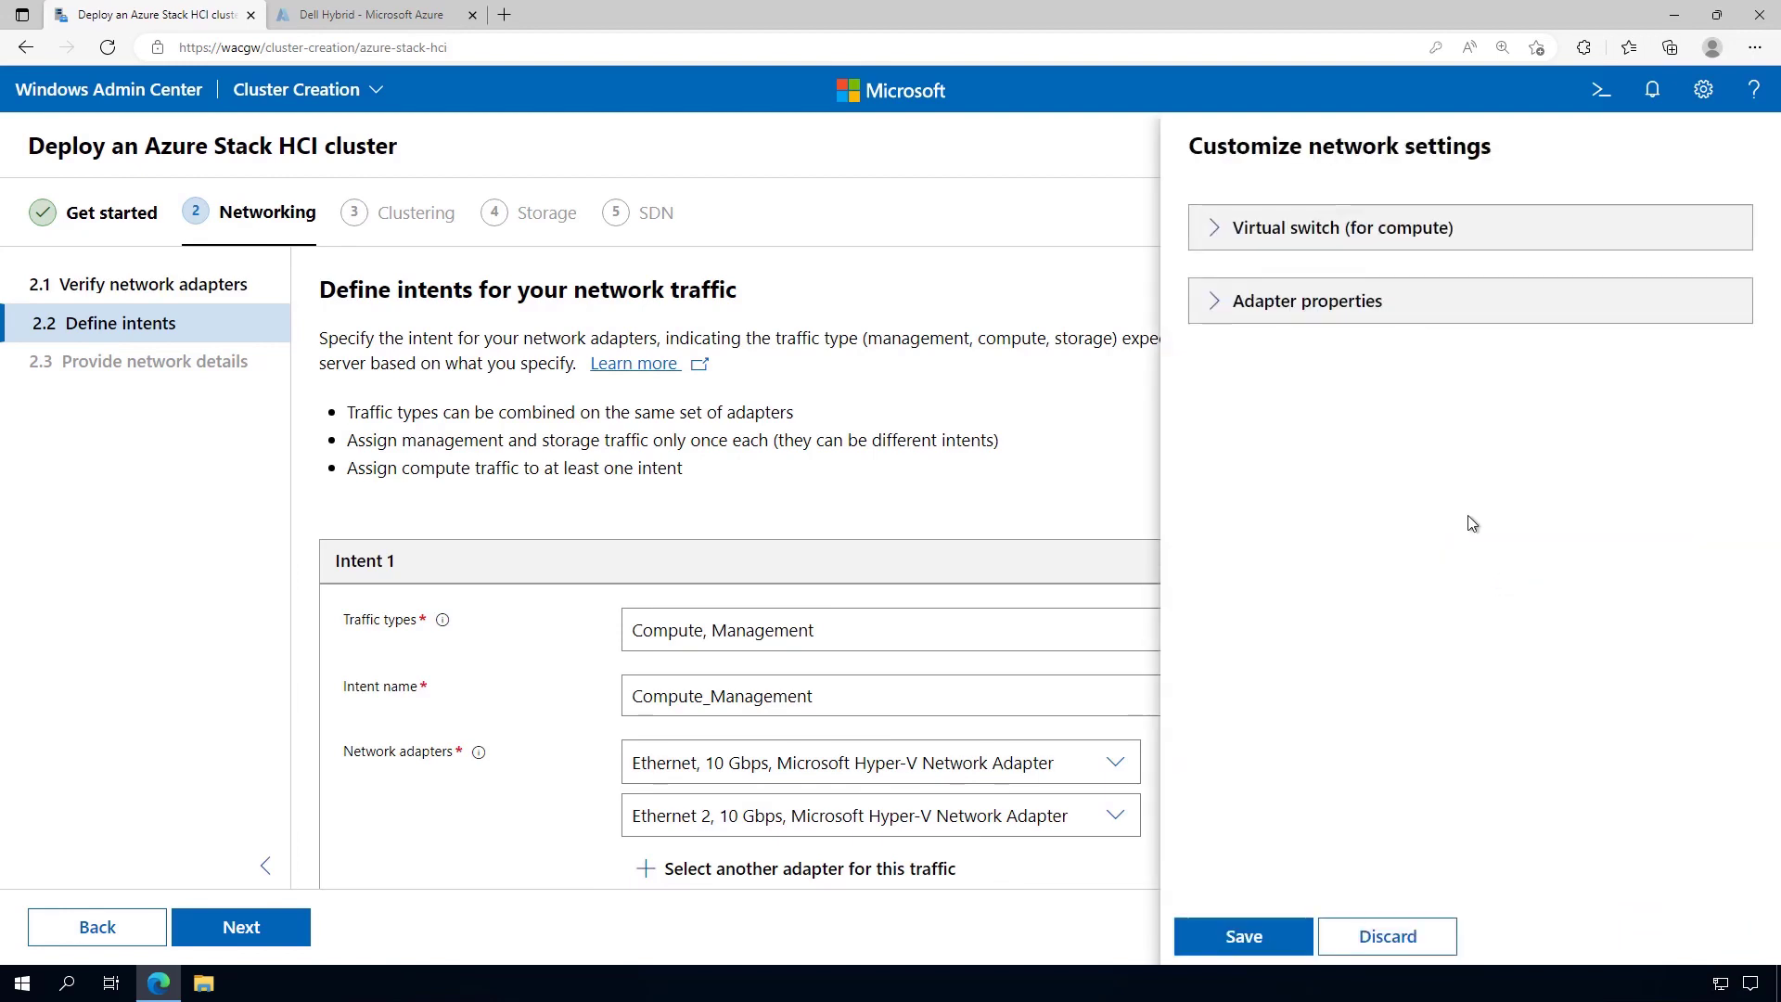
pyautogui.click(1222, 237)
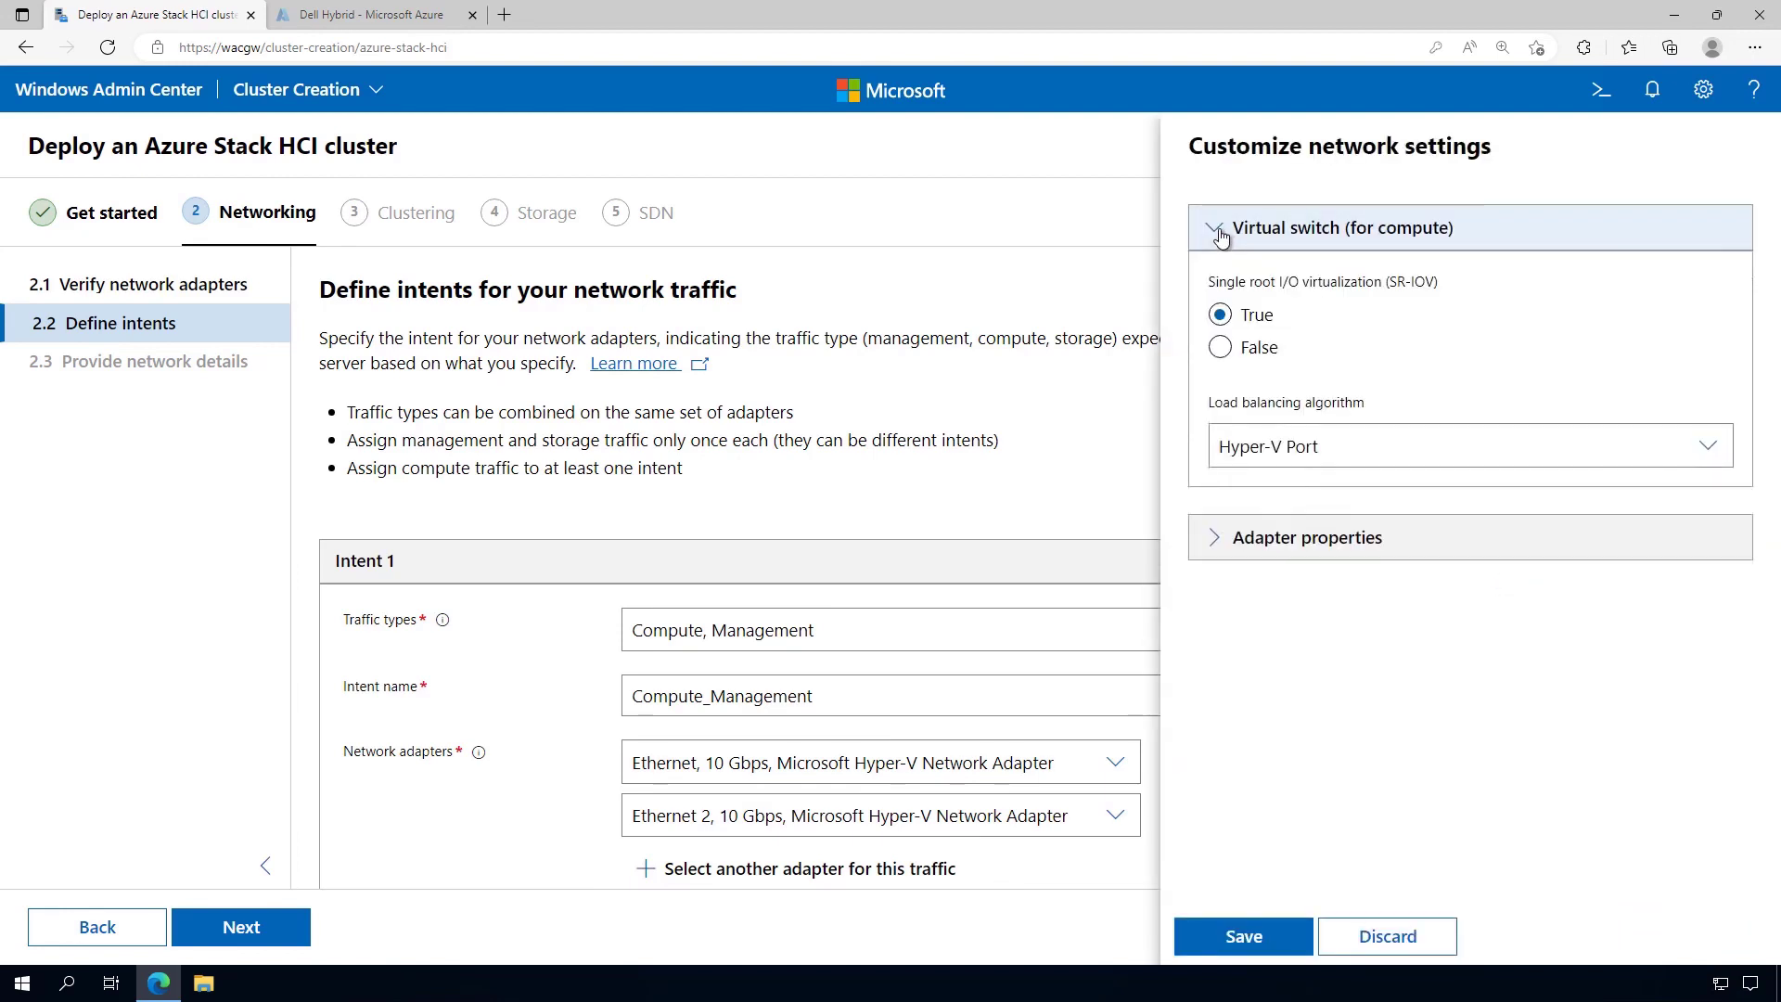
pyautogui.click(1711, 449)
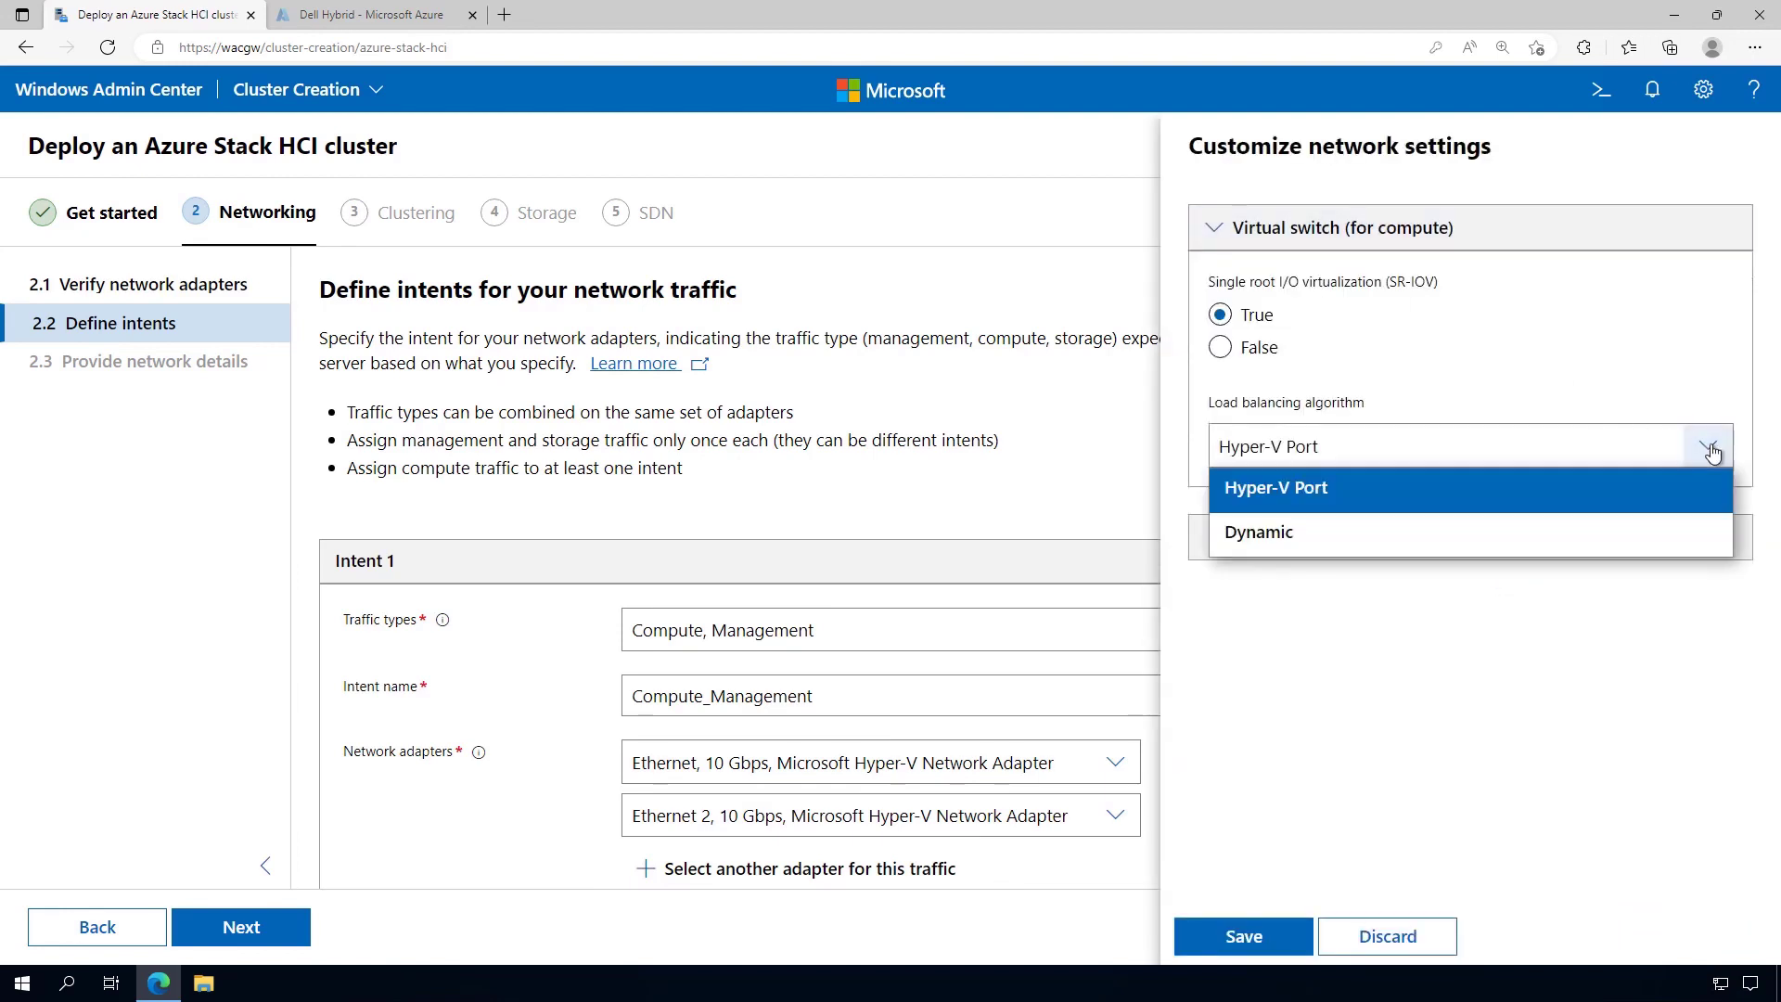
pyautogui.click(1710, 449)
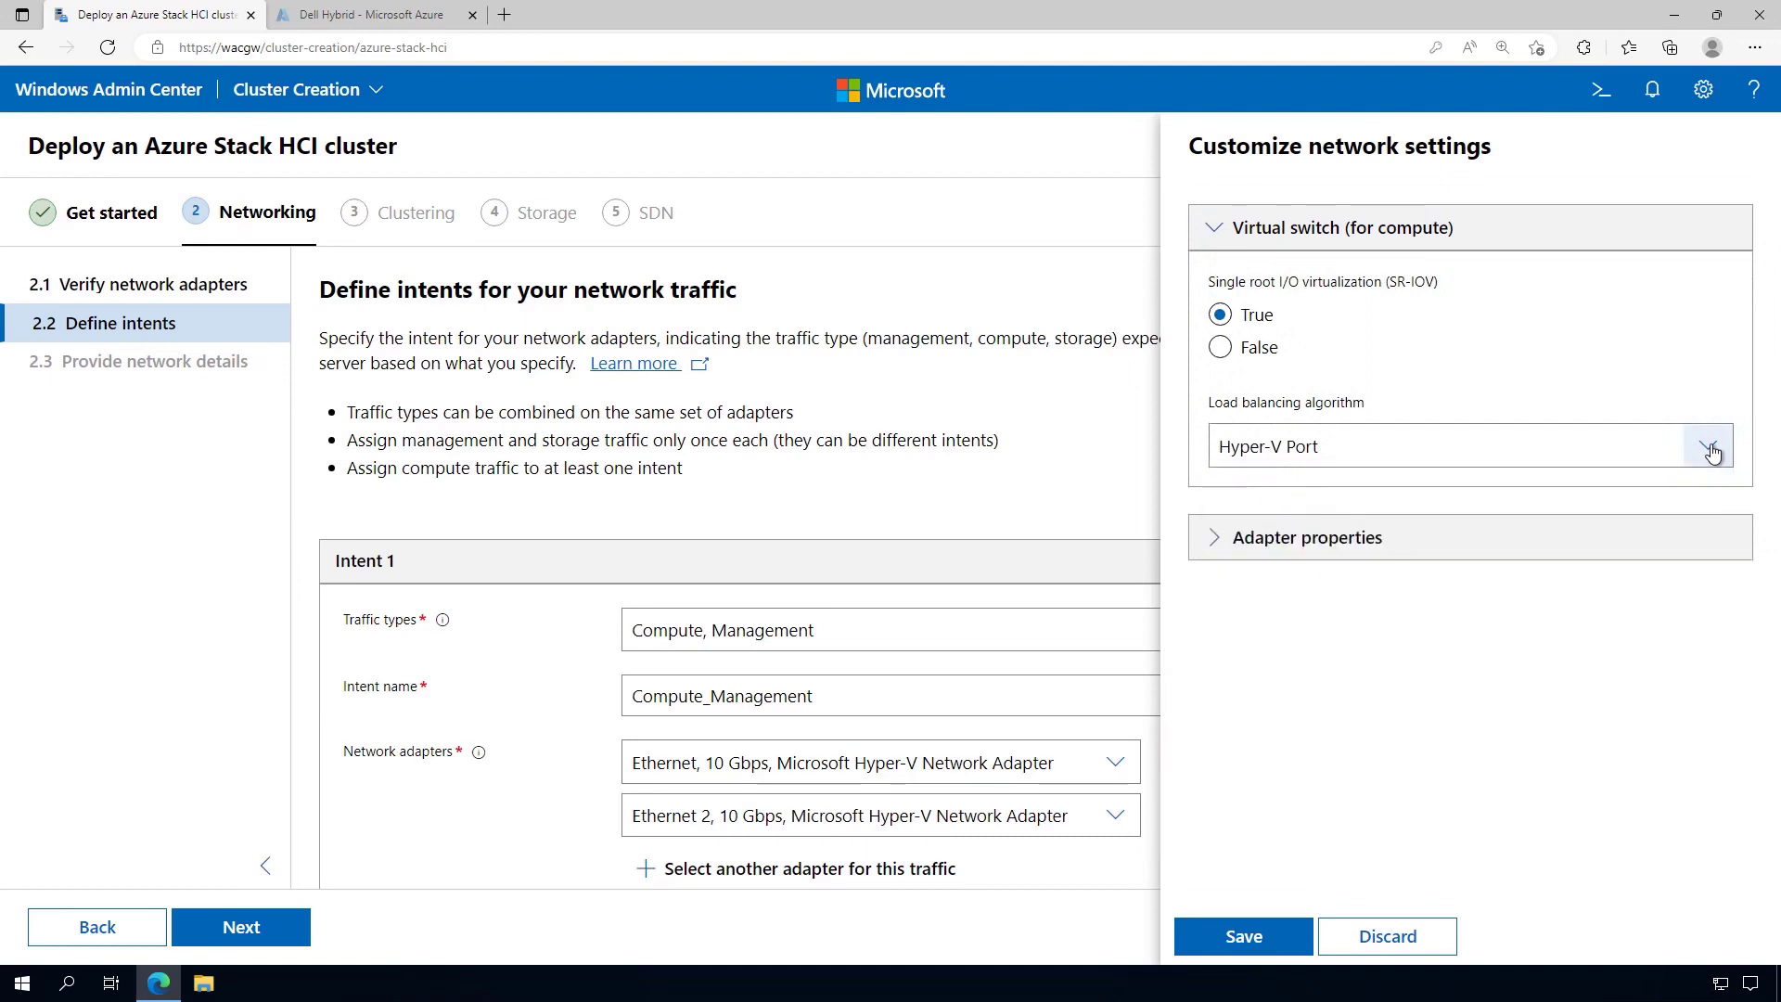
pyautogui.click(1211, 547)
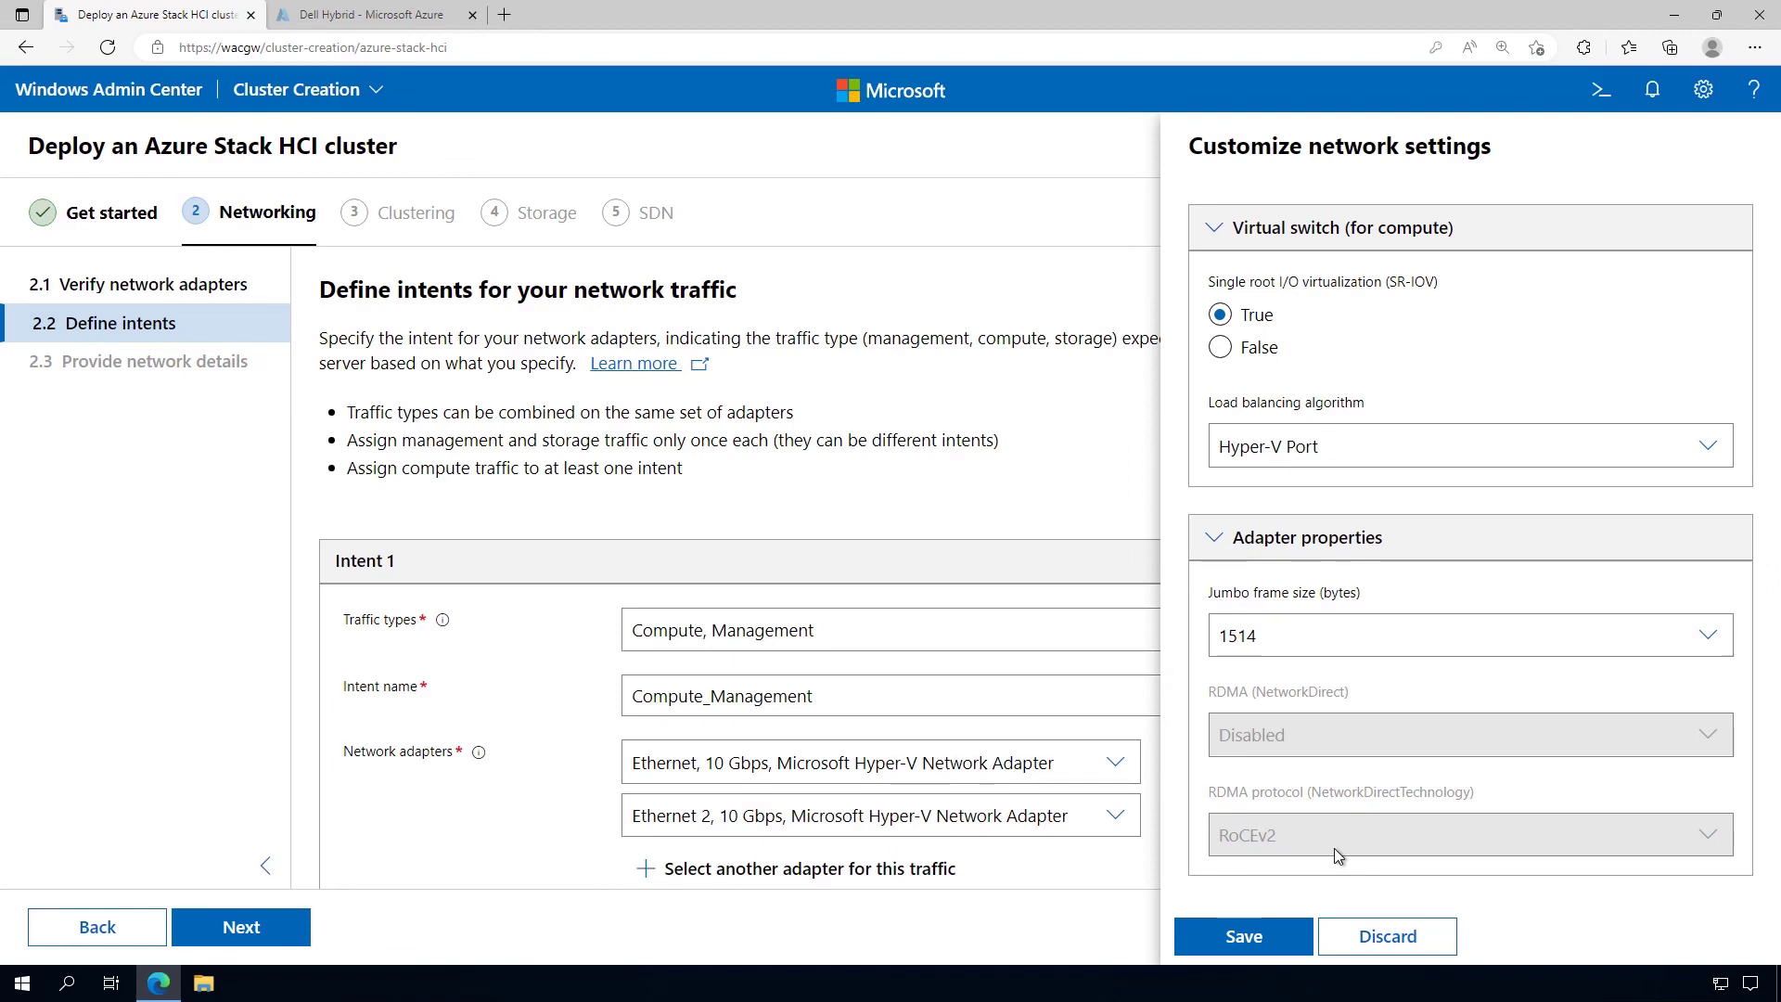
pyautogui.click(1384, 937)
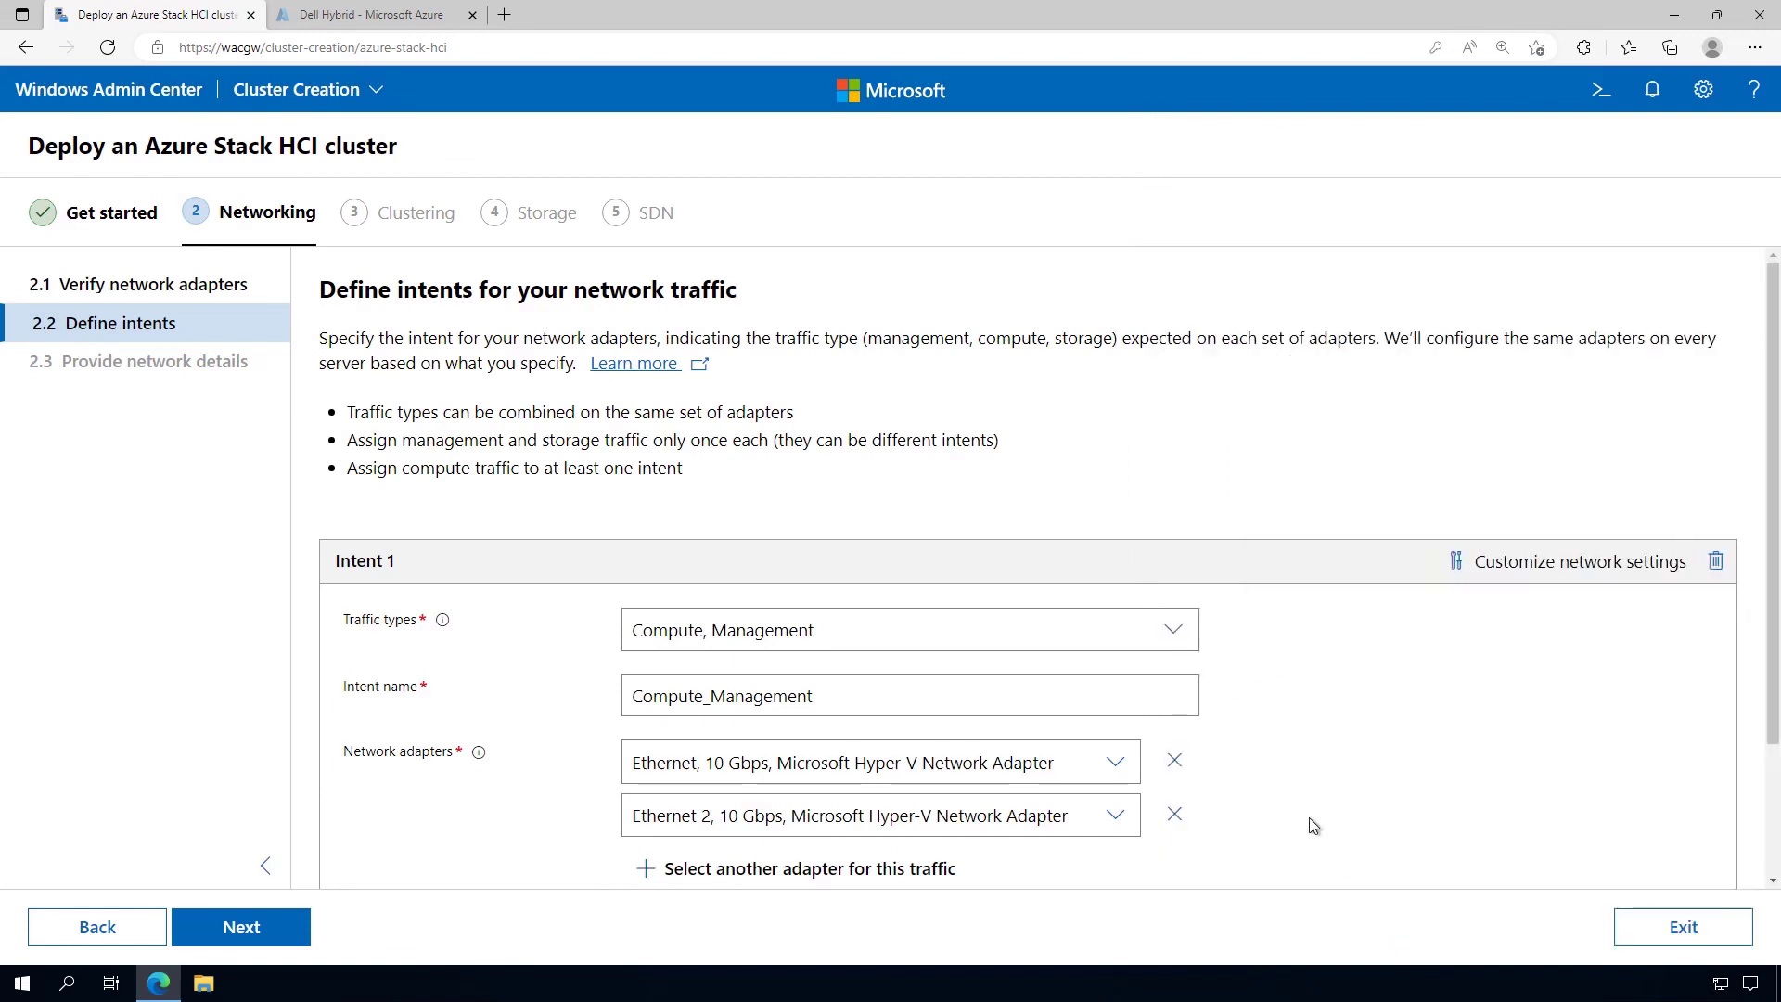
# Add Intent 2, named Storage, carrying Storage traffic
pyautogui.scroll(-2, 1310, 814)
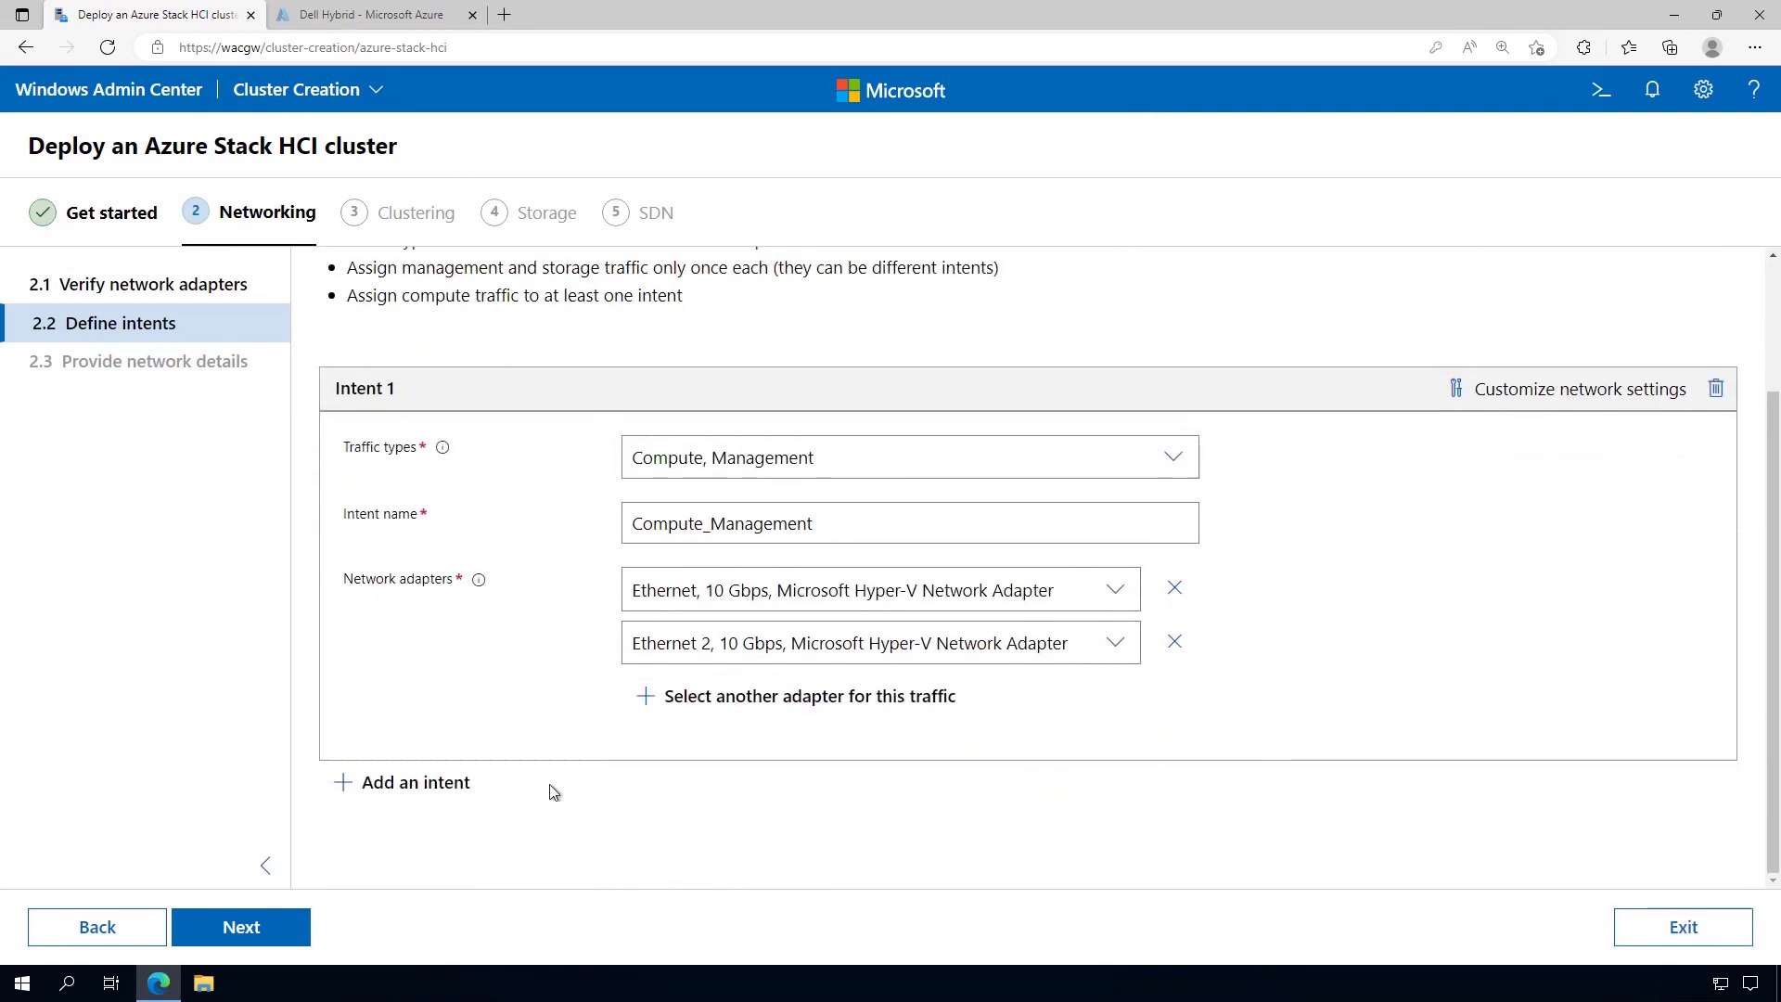
pyautogui.click(413, 784)
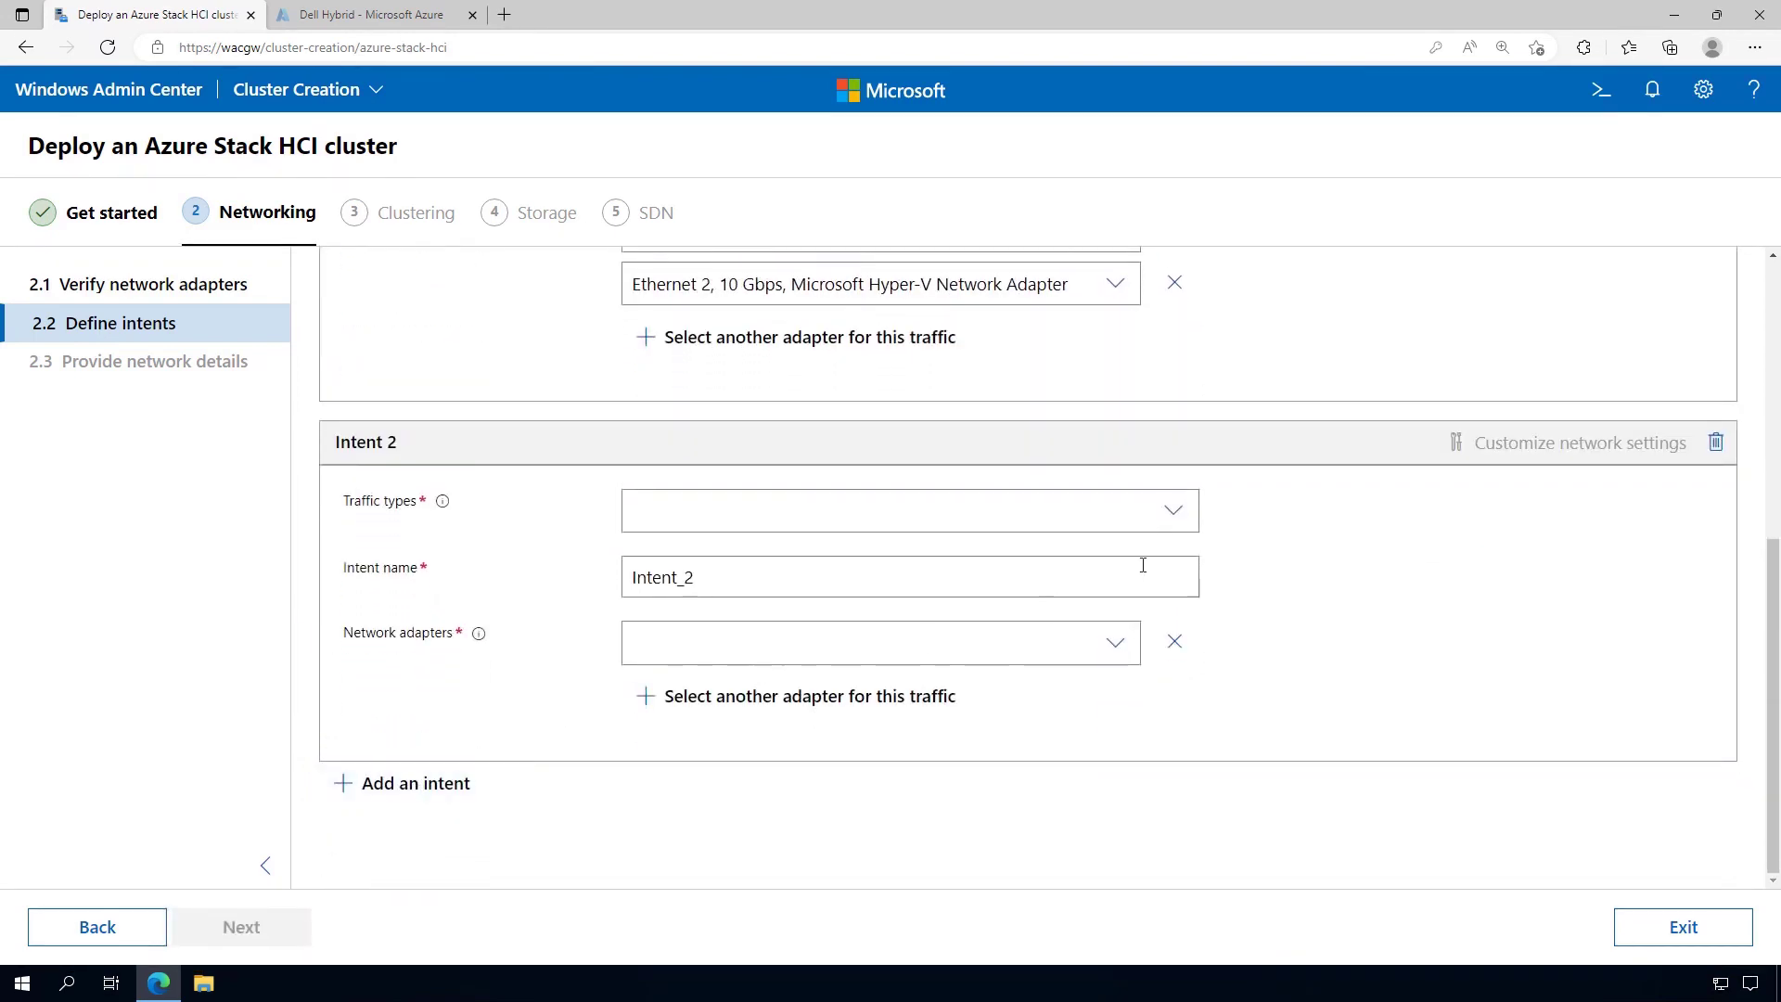
pyautogui.click(1180, 512)
pyautogui.click(644, 582)
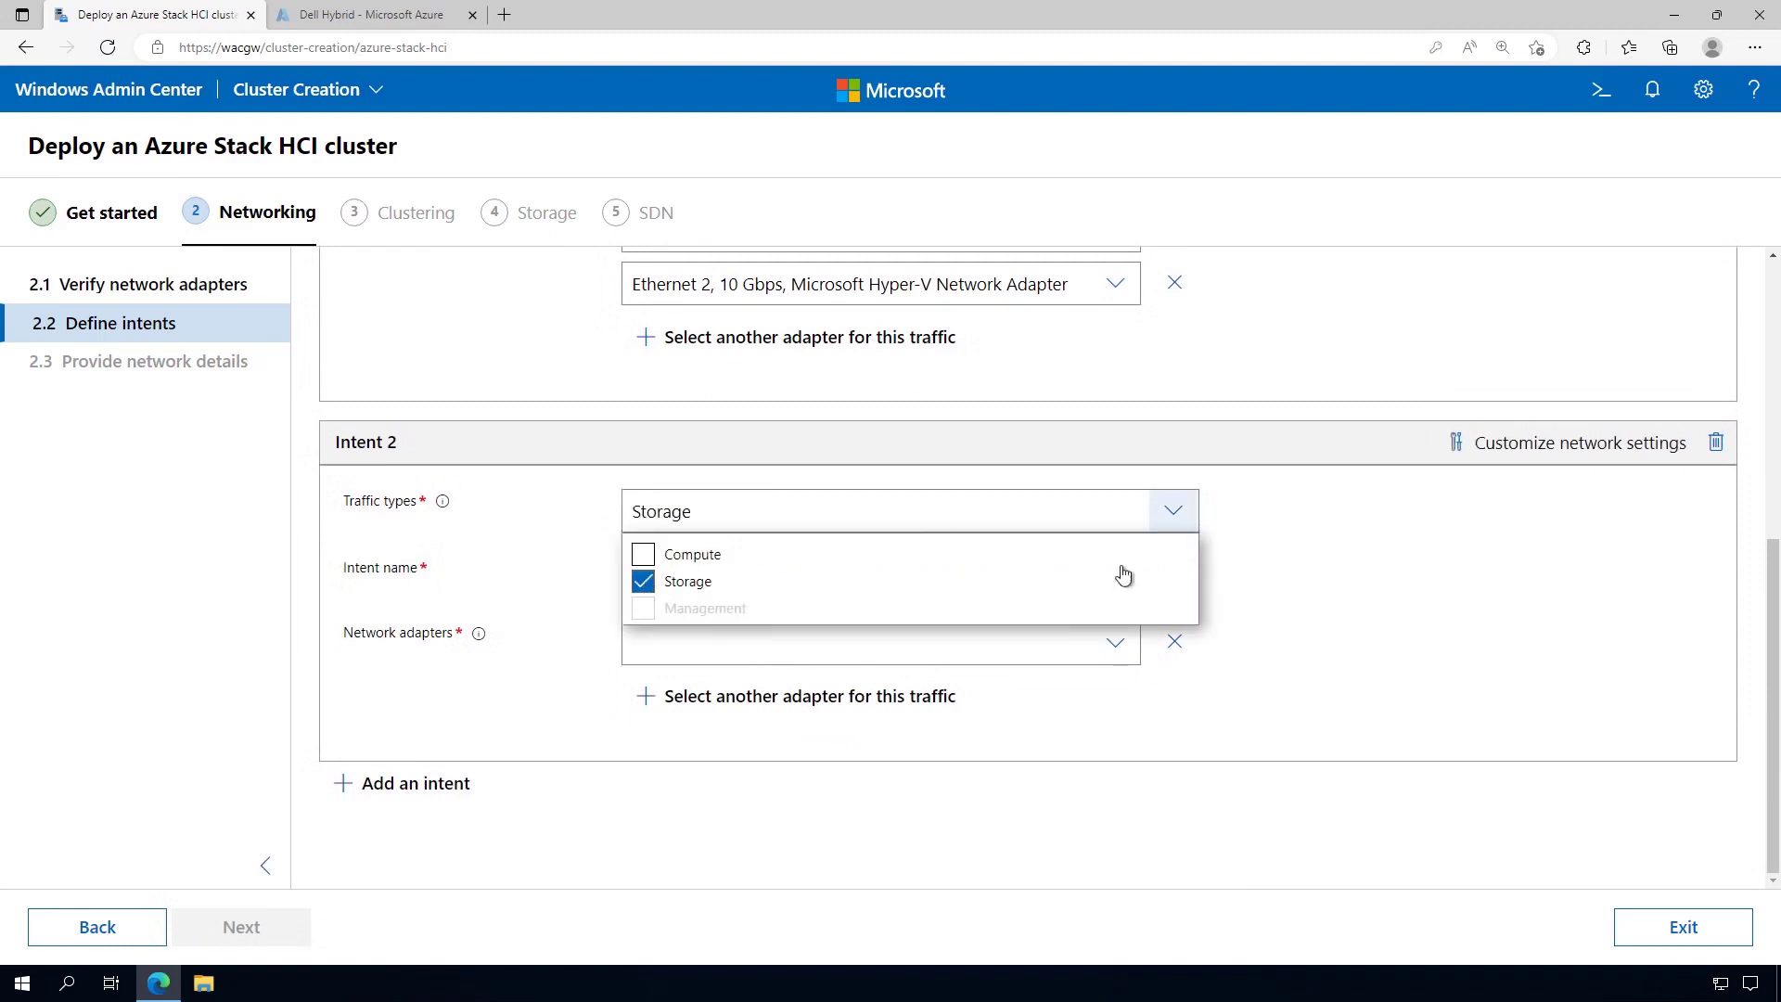
pyautogui.click(1310, 565)
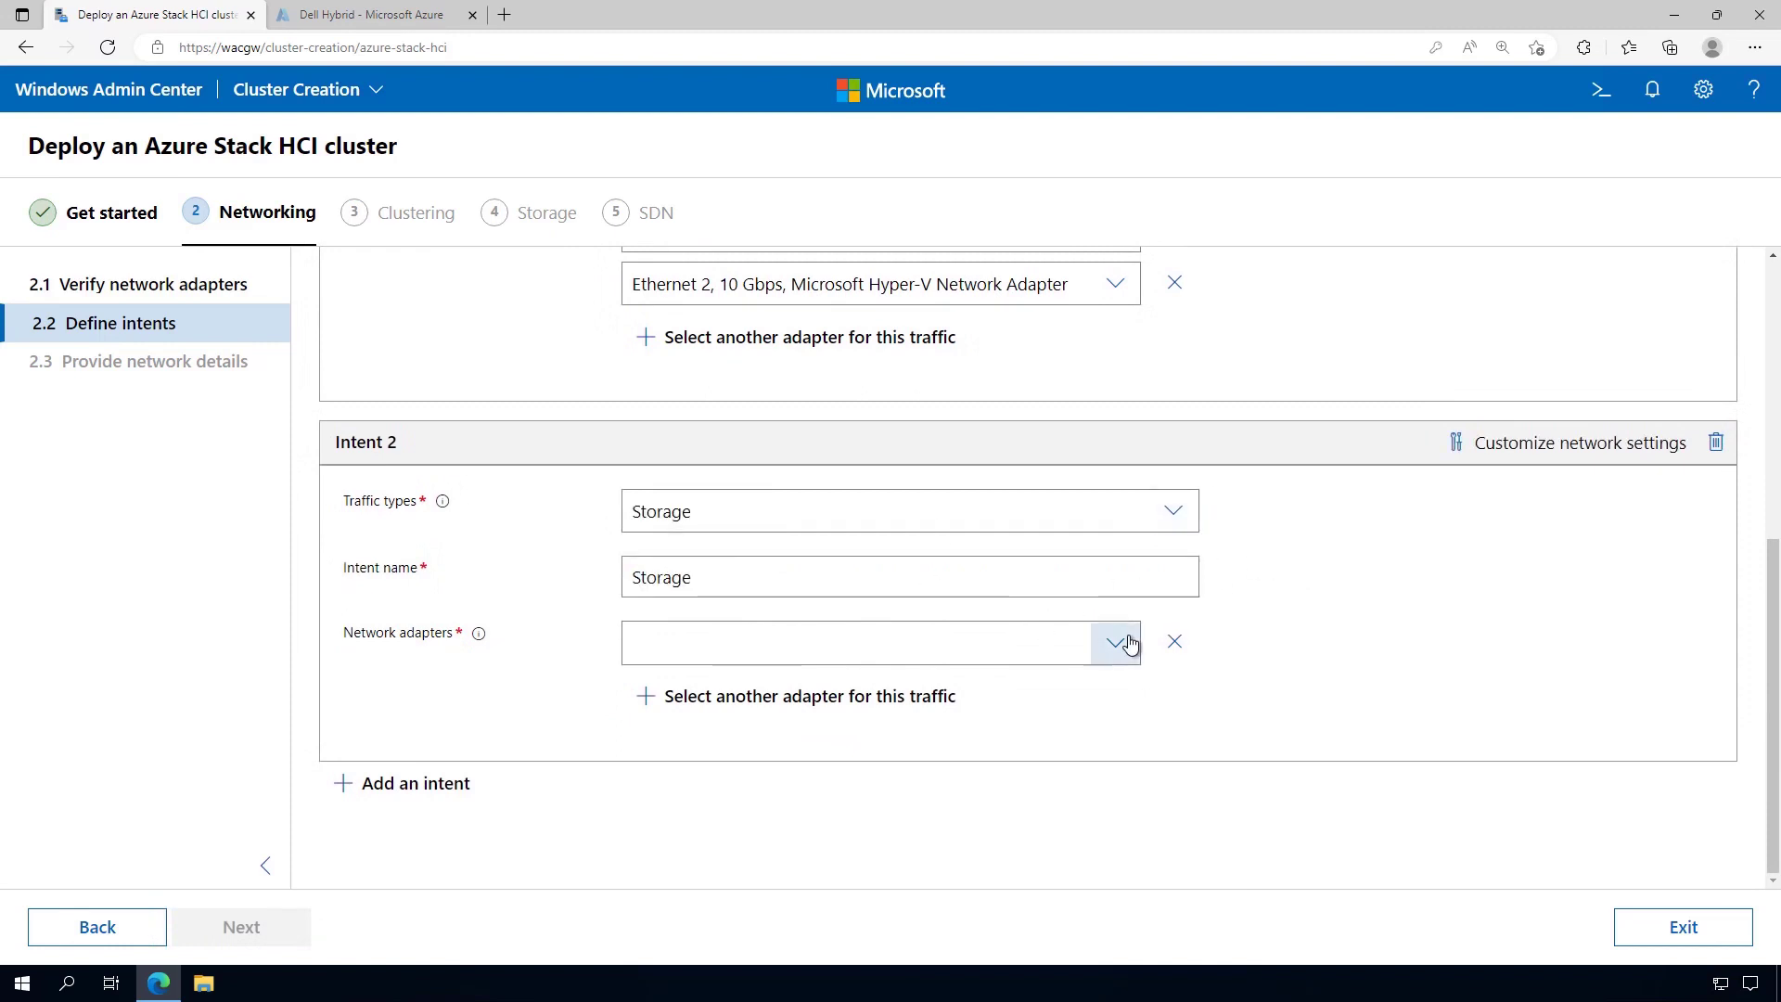
# Assign Ethernet 3 and Ethernet 4 to the Storage intent and open its network settings customization
pyautogui.click(1115, 642)
pyautogui.click(839, 791)
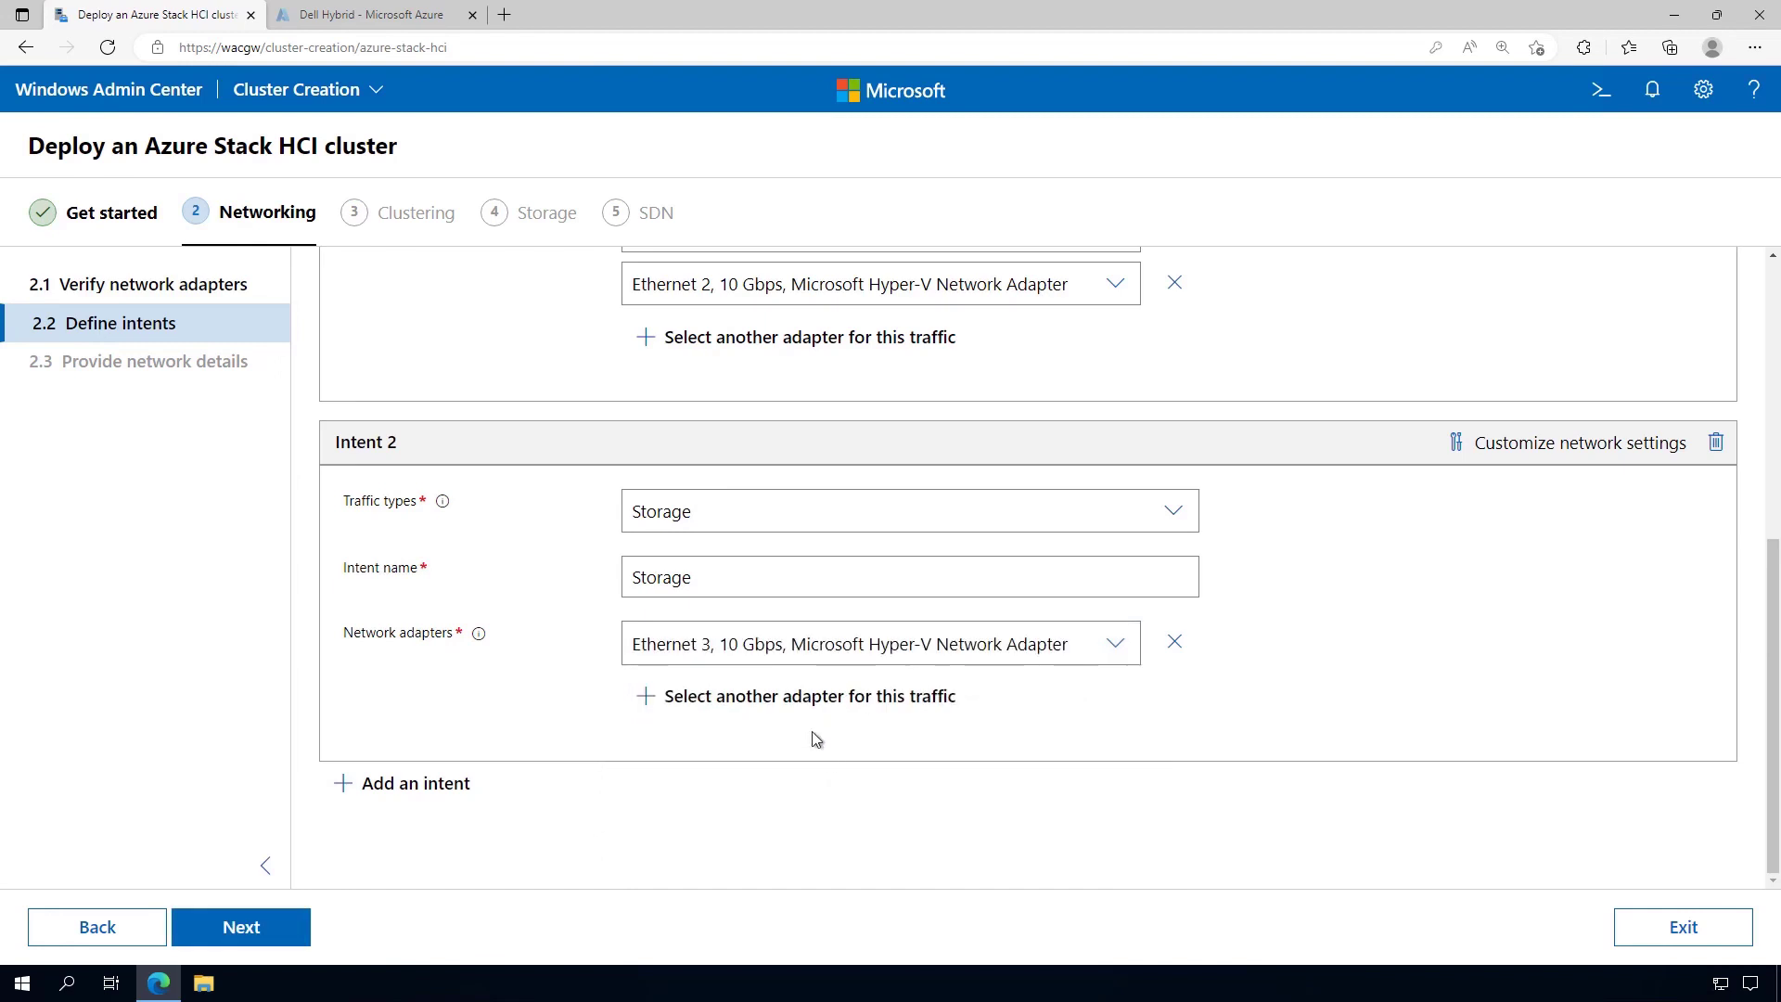
pyautogui.click(807, 706)
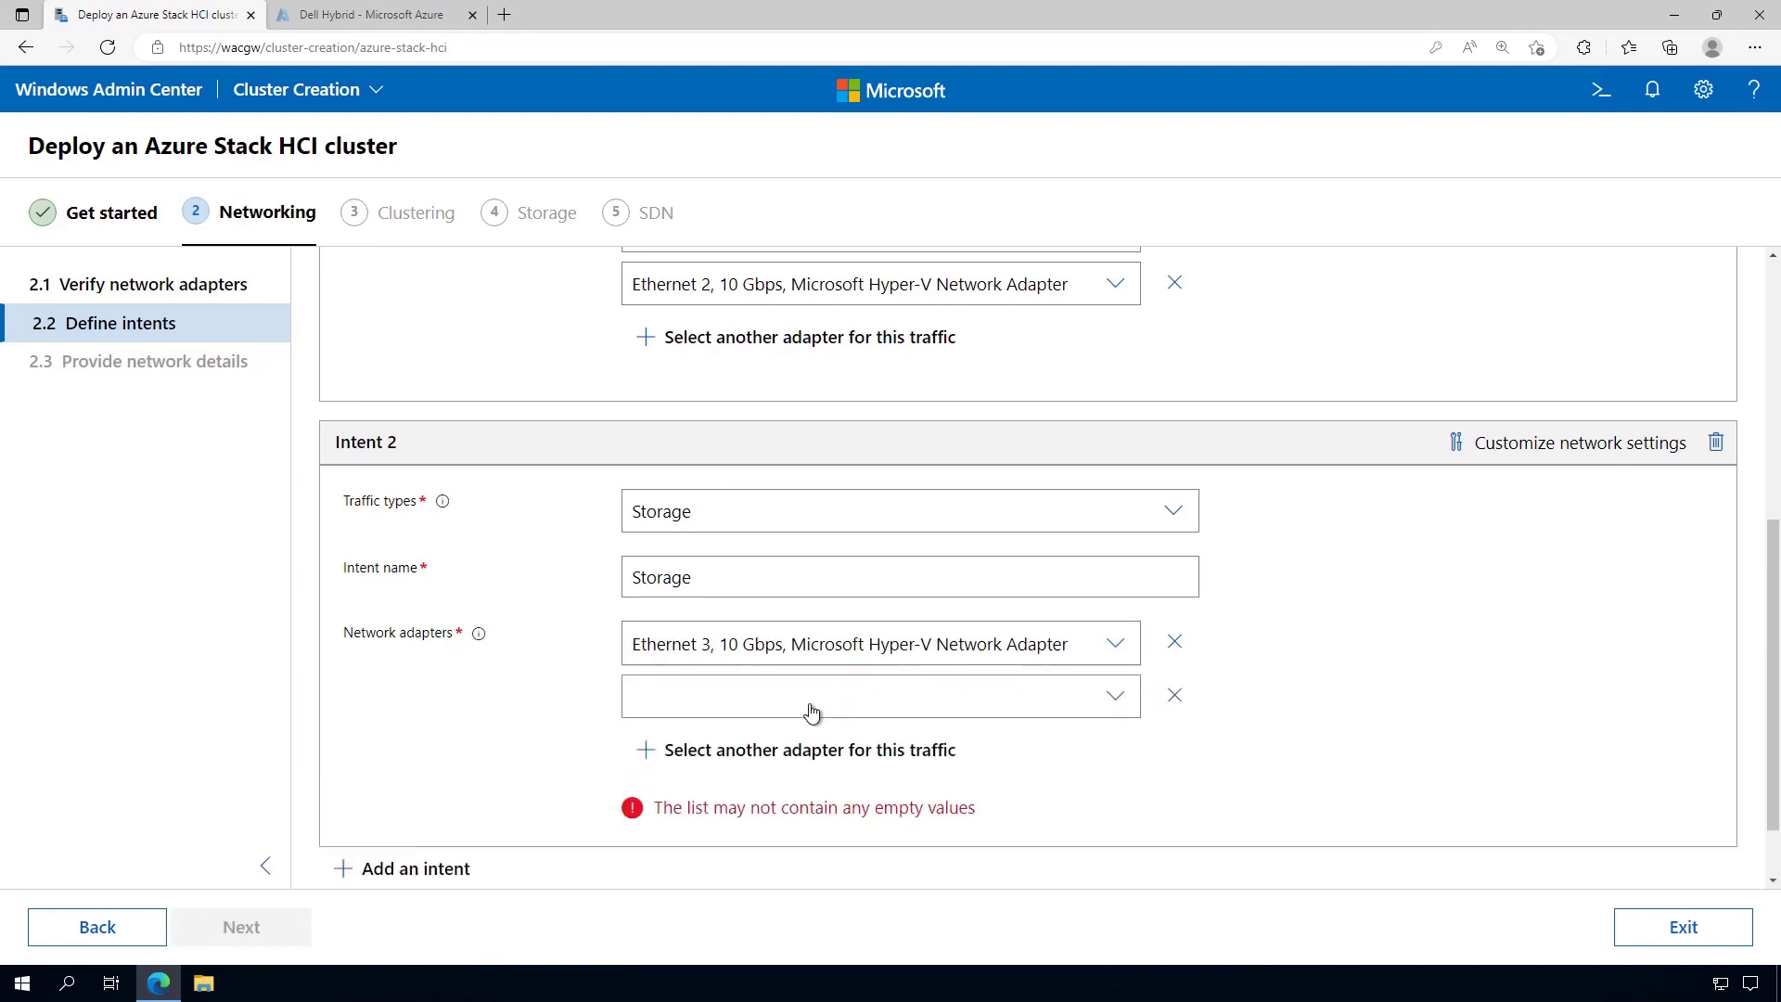
pyautogui.click(1114, 696)
pyautogui.click(822, 785)
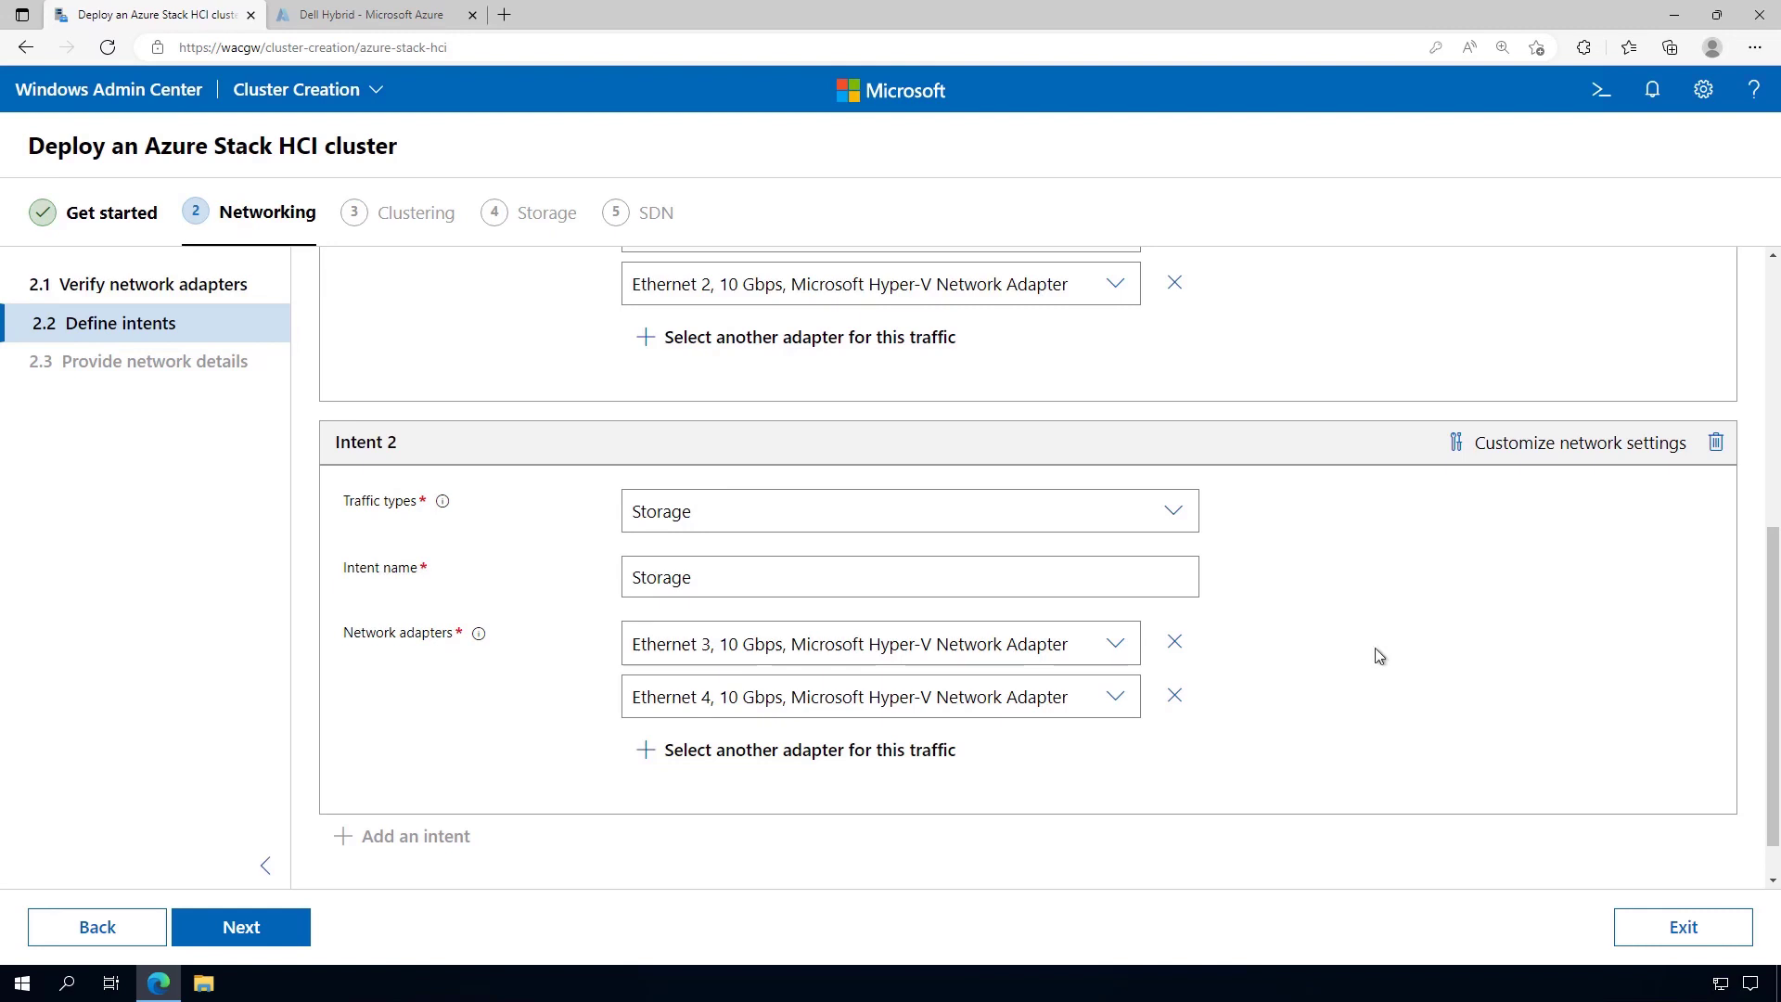
pyautogui.click(1534, 445)
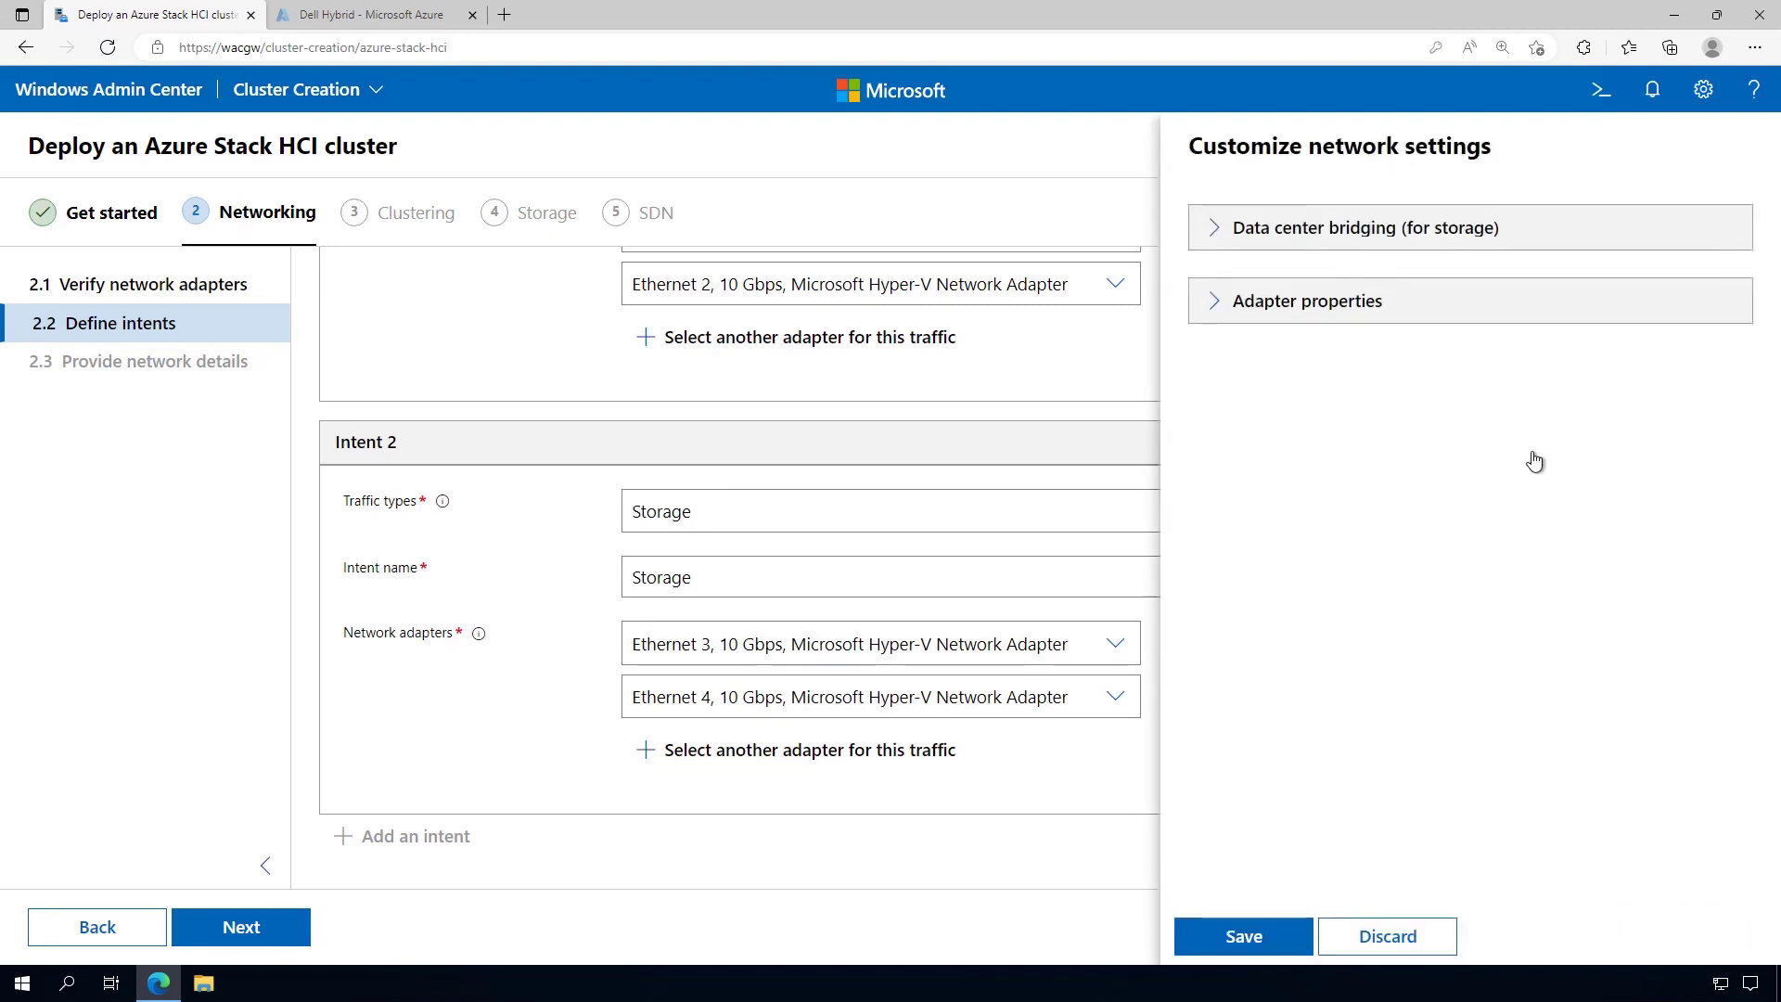
pyautogui.click(1222, 232)
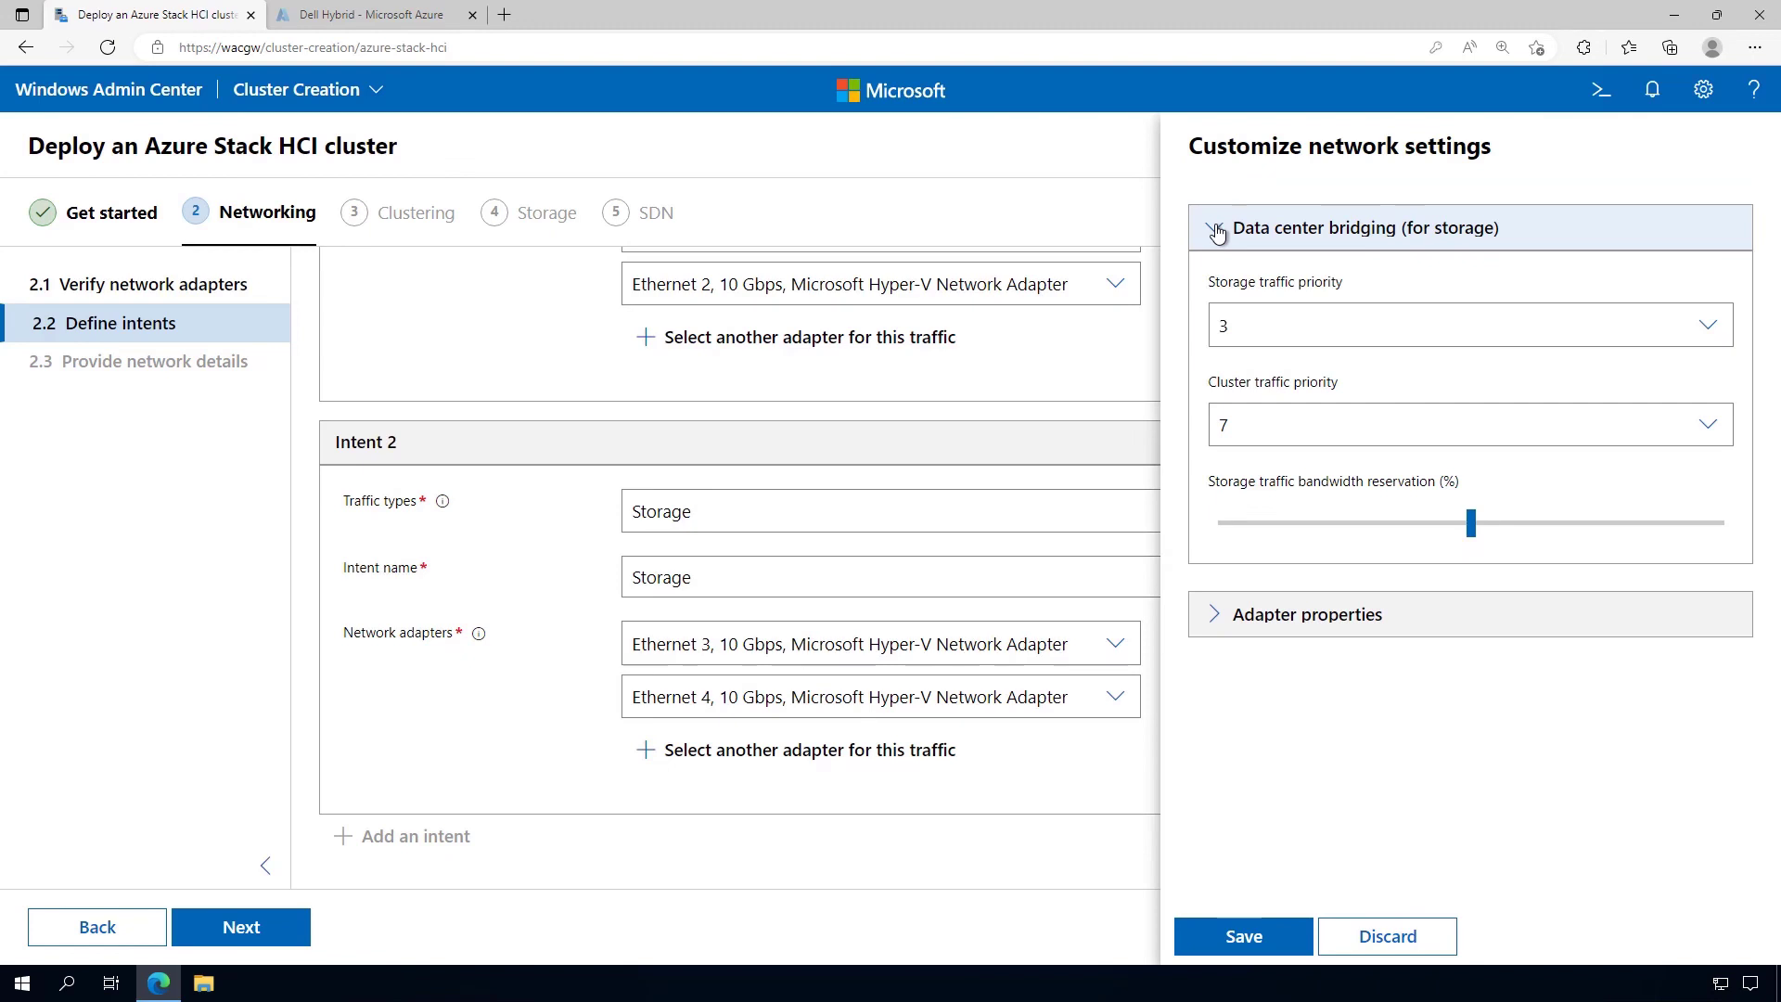
pyautogui.click(1215, 619)
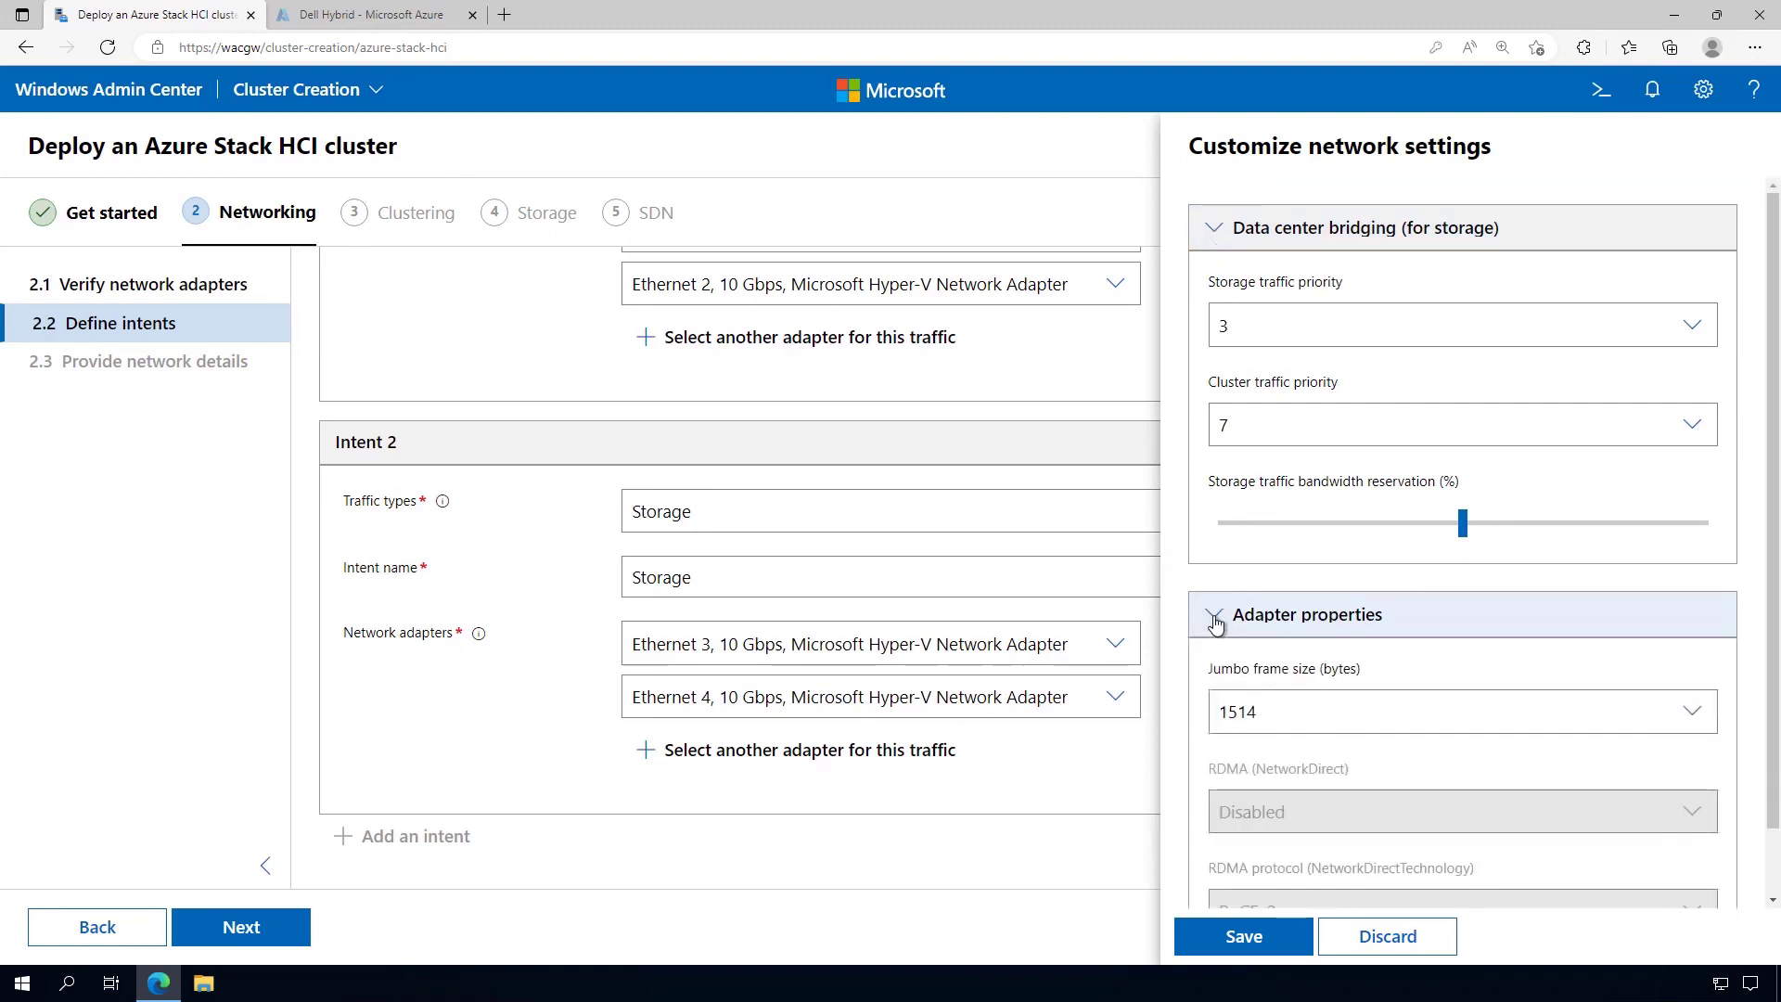
pyautogui.scroll(-1, 1767, 557)
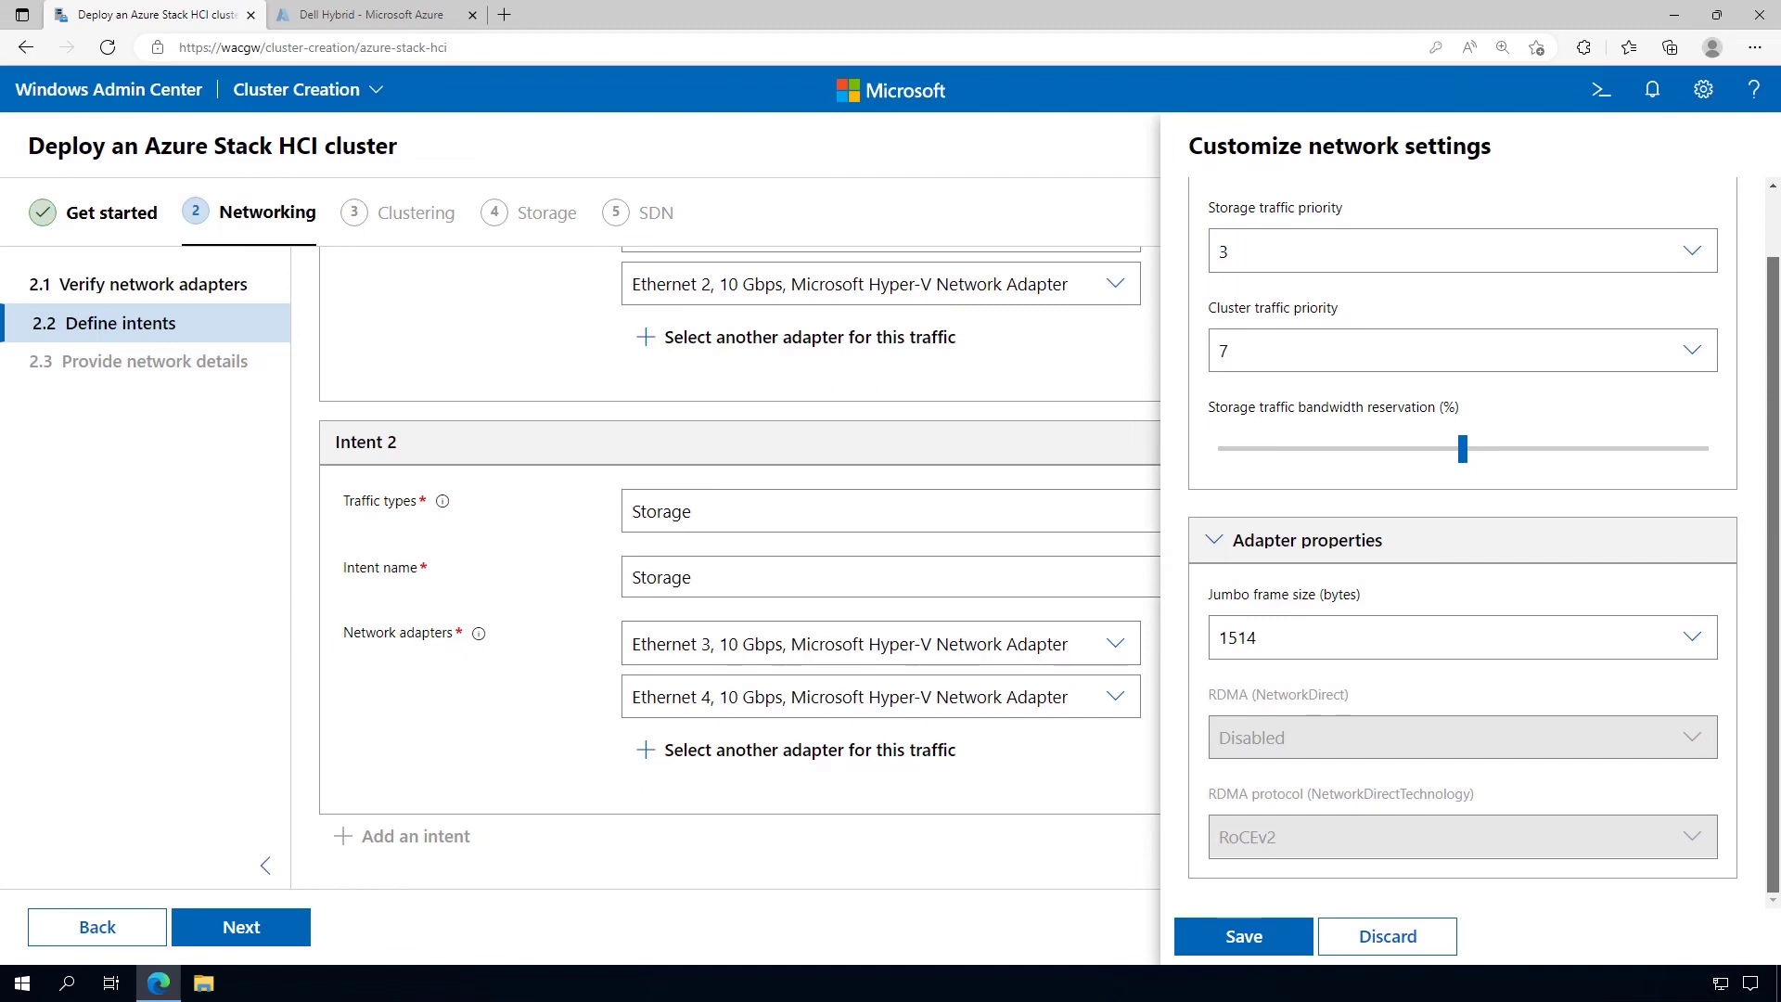
pyautogui.scroll(1, 1735, 496)
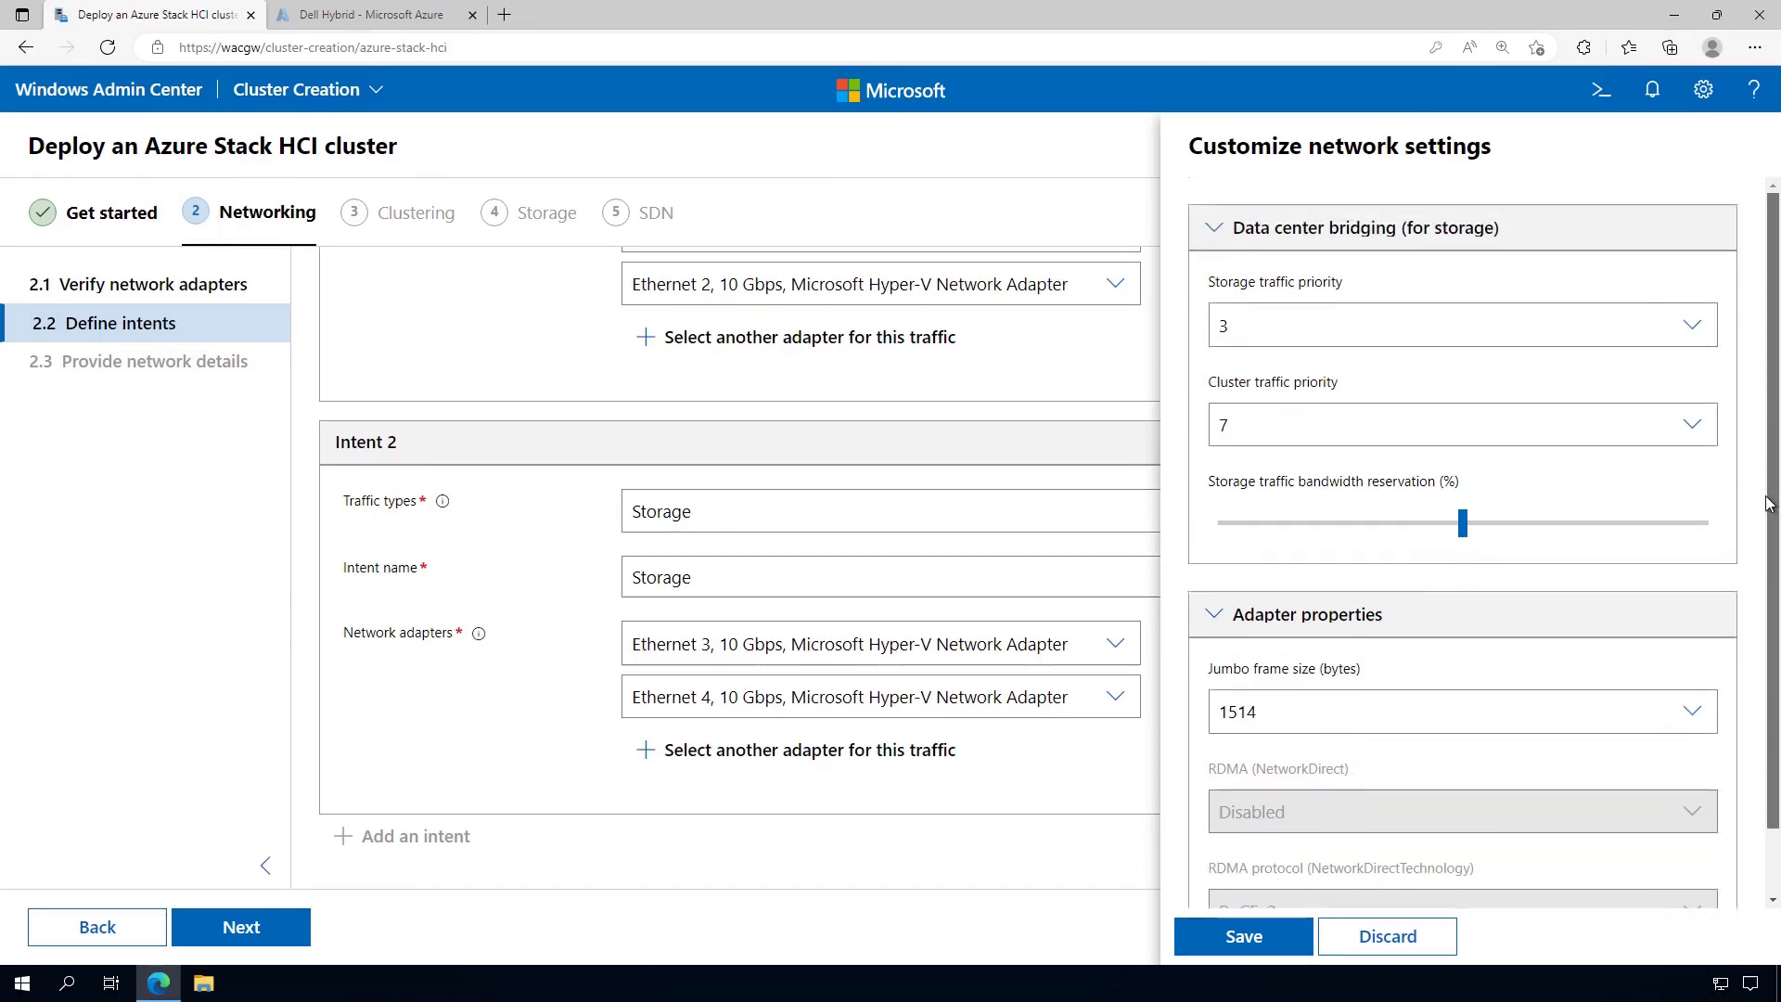
pyautogui.click(1388, 937)
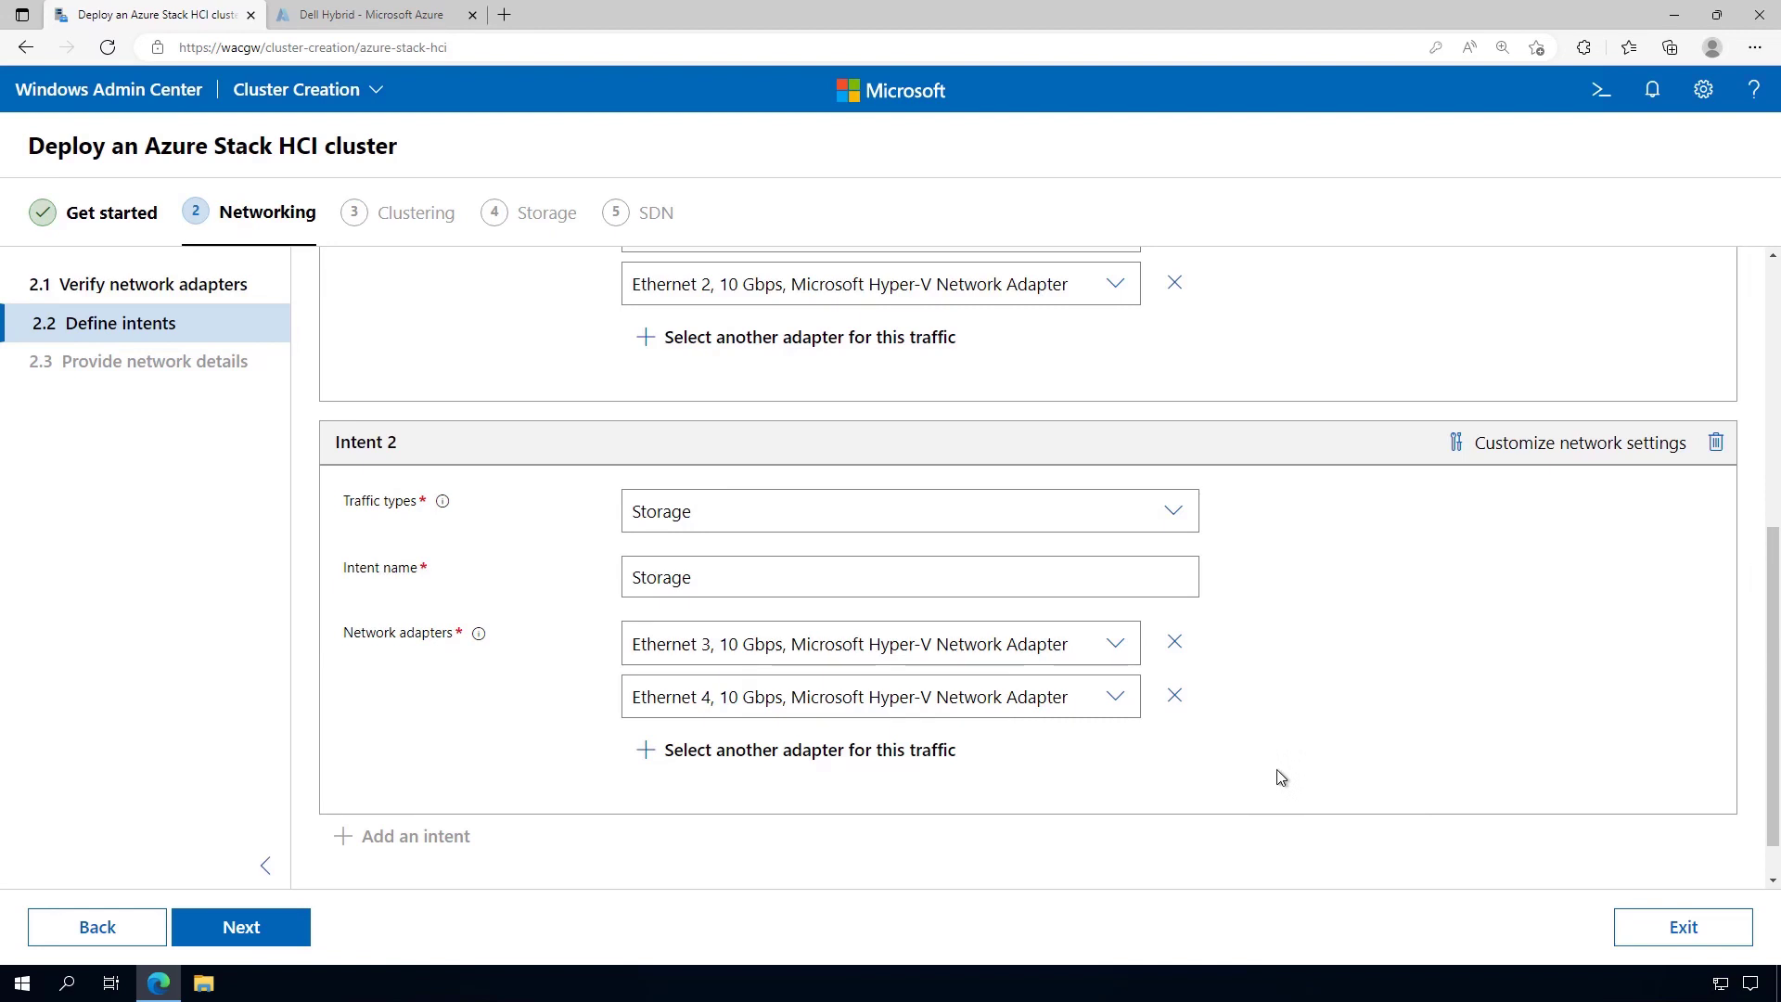
# Continue to 2.3 Provide network details for the storage networks' IPs and VLAN IDs 711 and 712
pyautogui.click(271, 930)
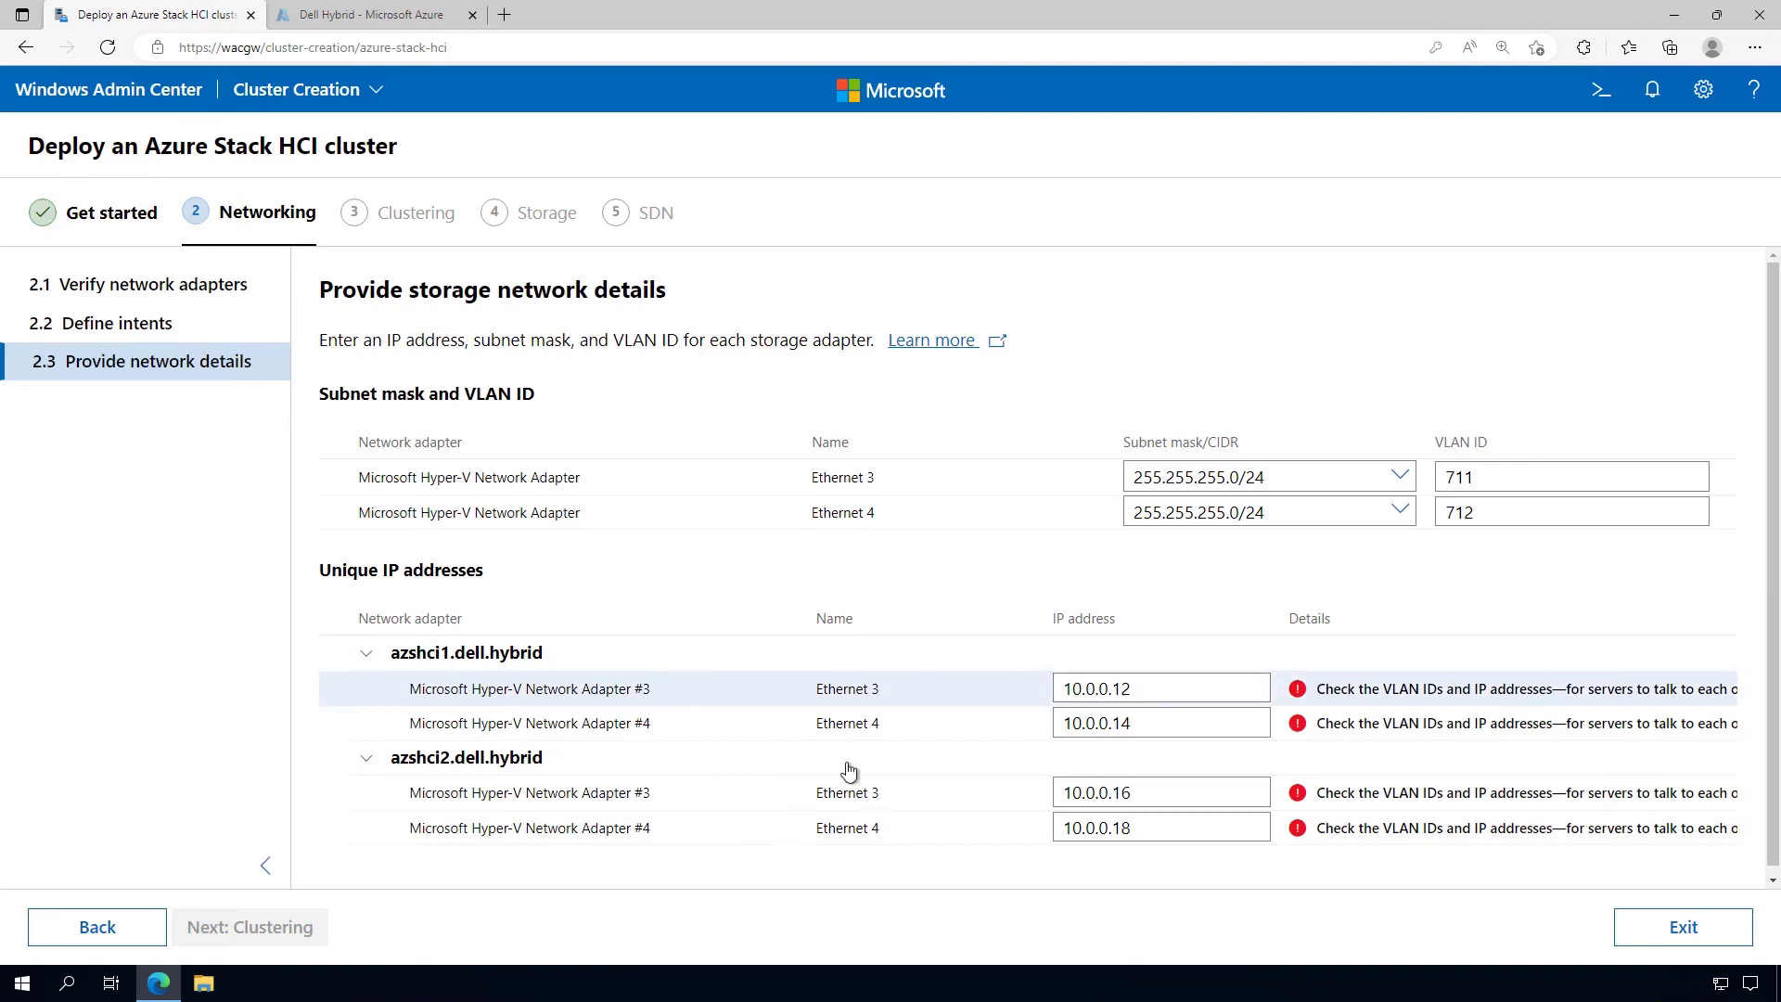
# Set Ethernet 3's IPs to 10.71.1.1 on azshci1 and 10.71.1.2 on azshci2
pyautogui.moveTo(1150, 688); pyautogui.dragTo(1062, 685)
pyautogui.write('10.71')
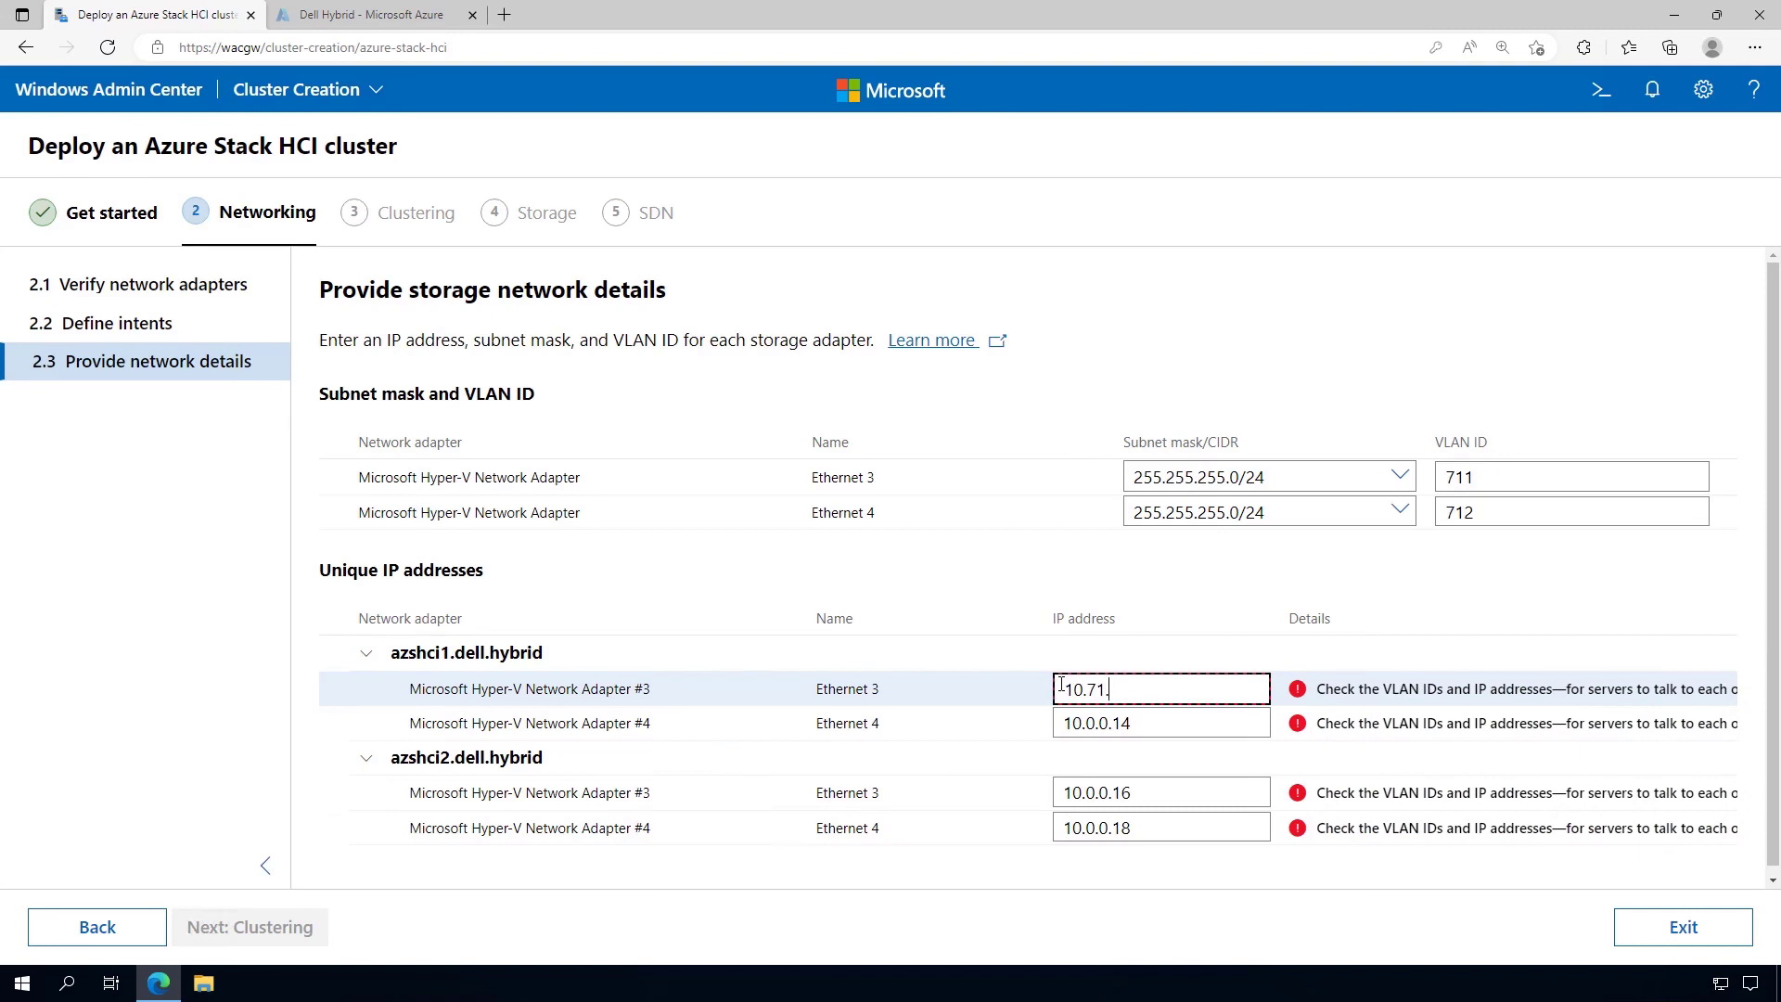
pyautogui.write('.1.1')
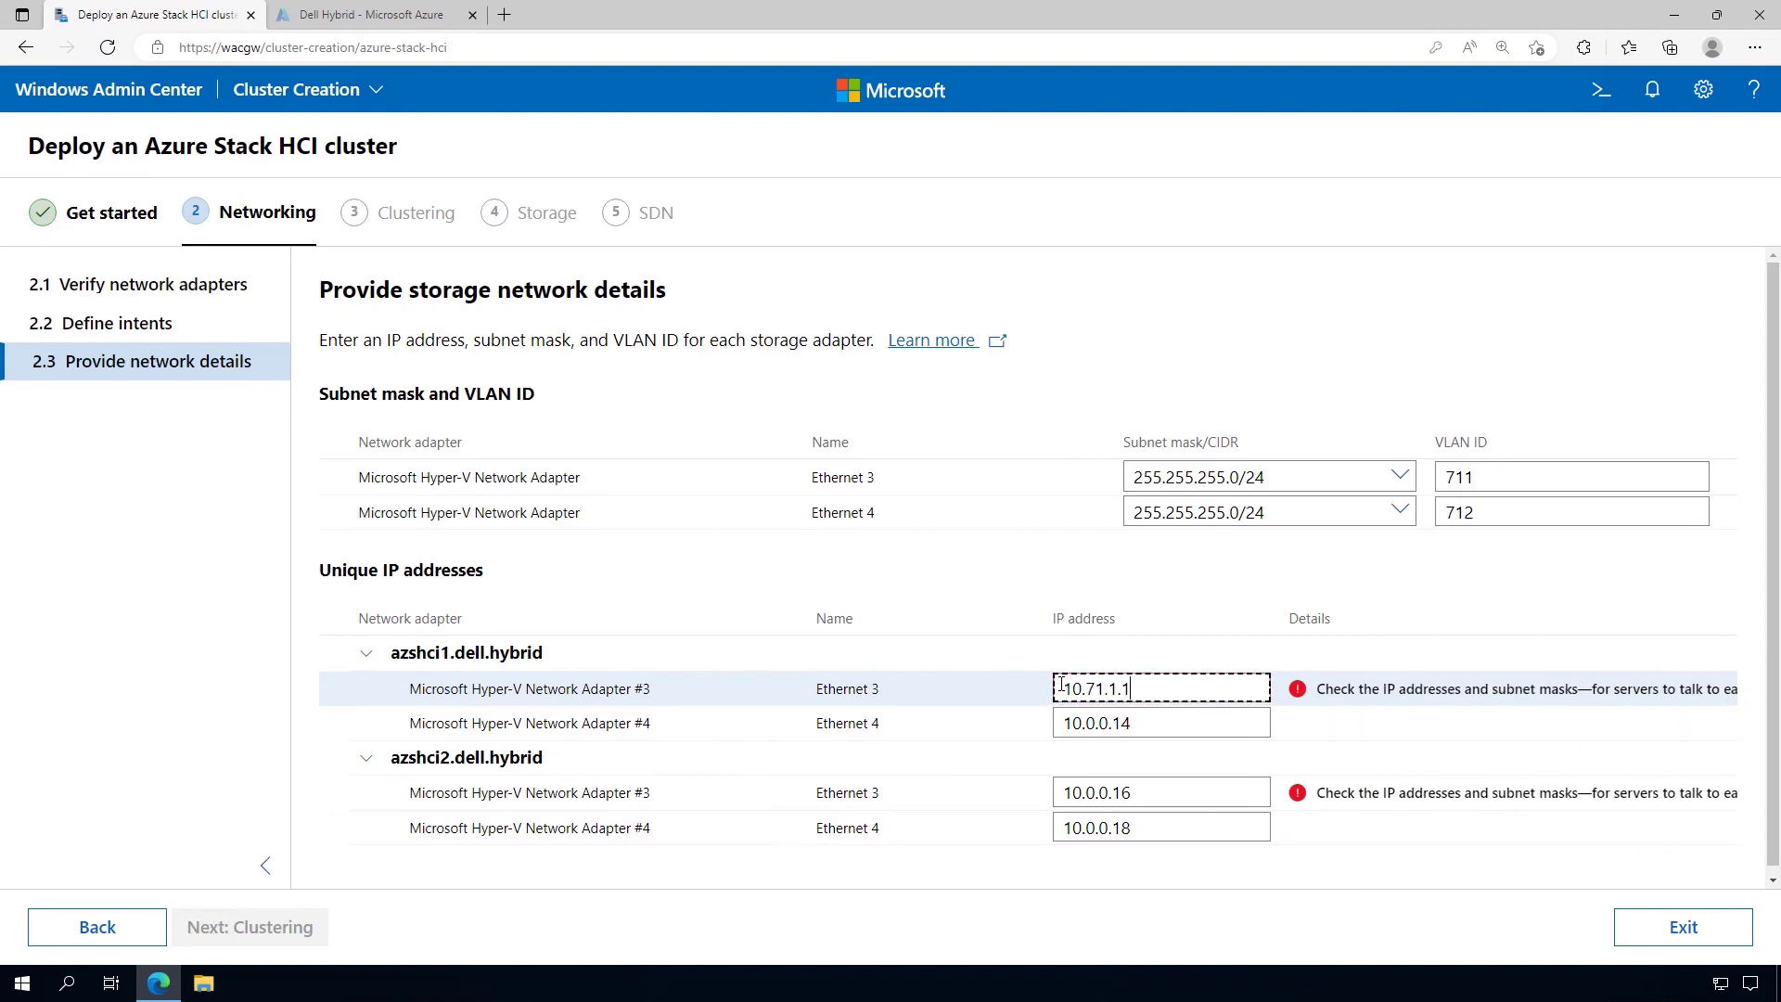
pyautogui.moveTo(1162, 792); pyautogui.dragTo(1060, 794)
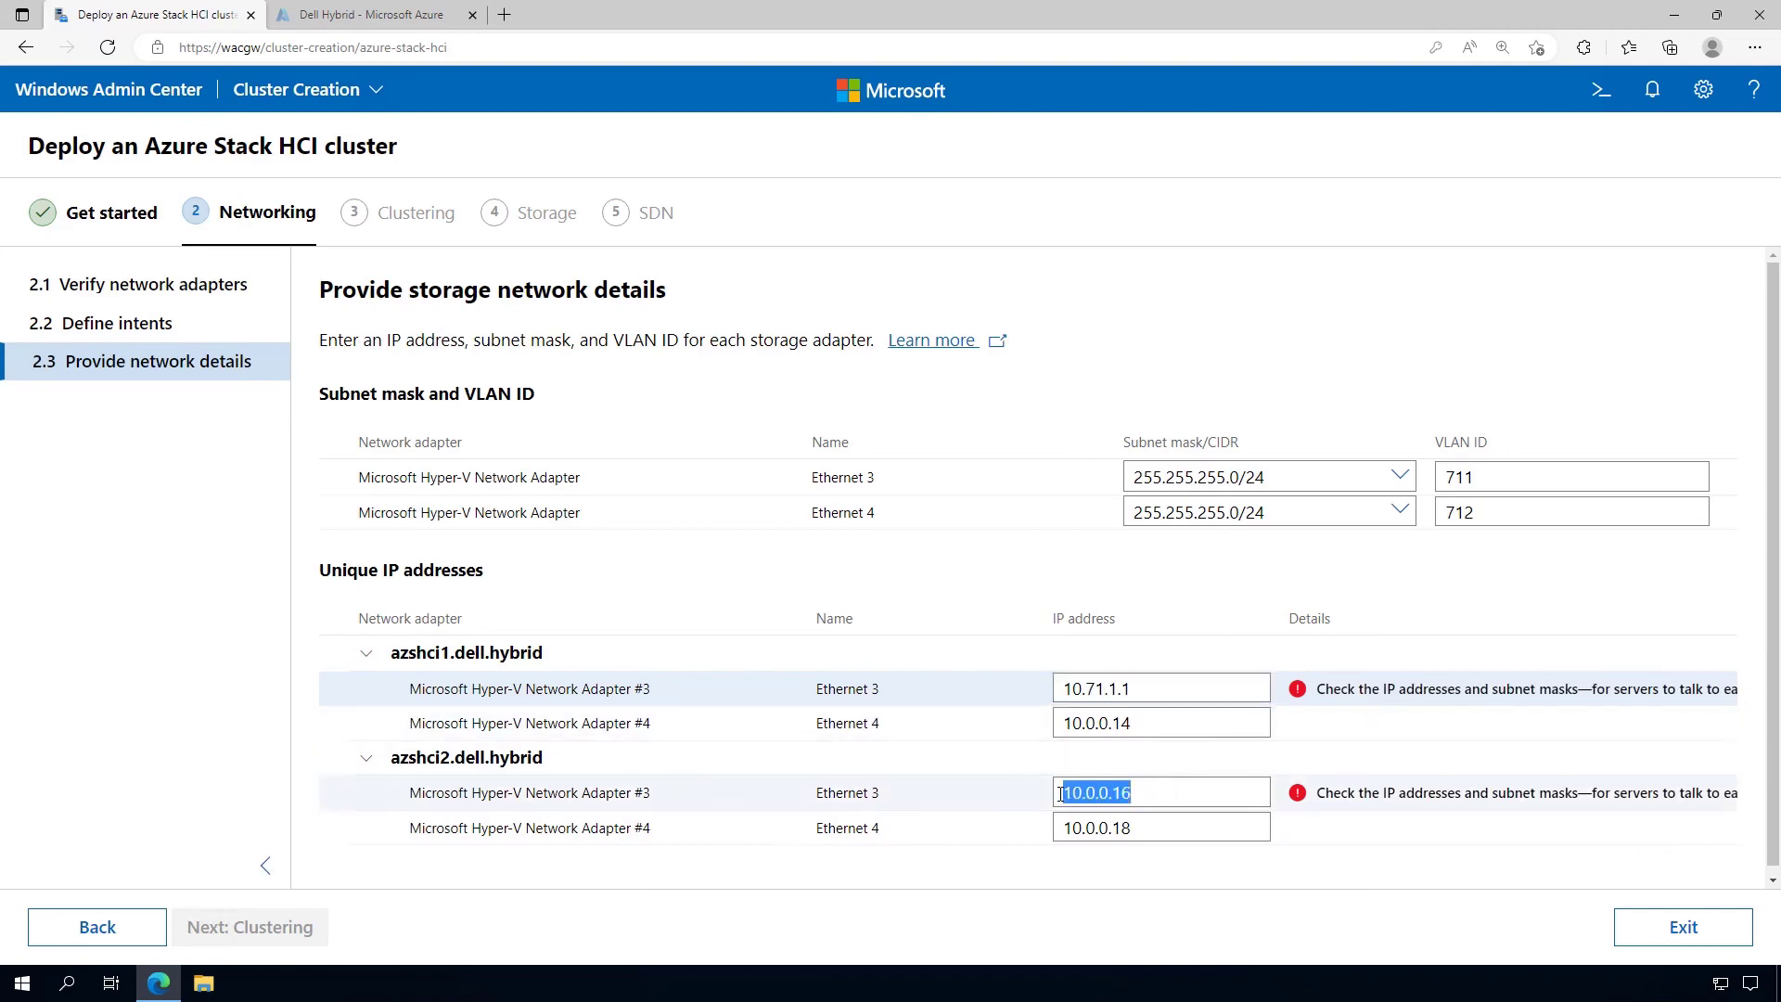
pyautogui.write('10.')
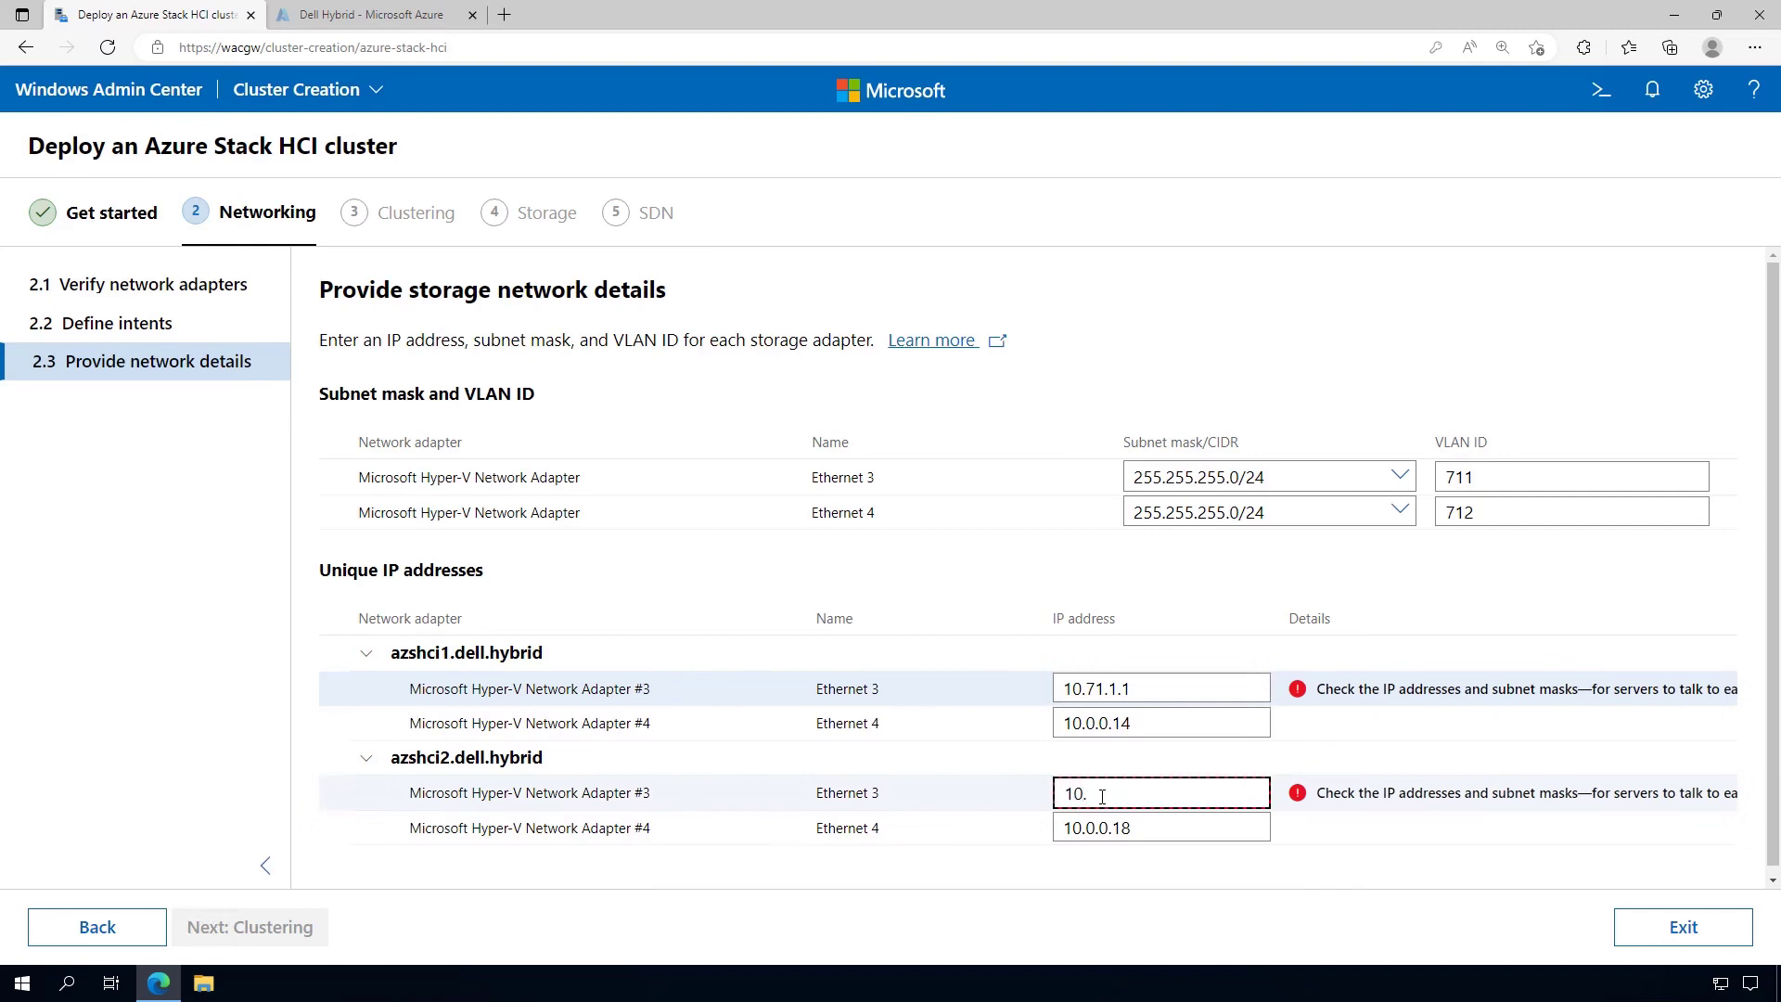
pyautogui.write('71.1.2')
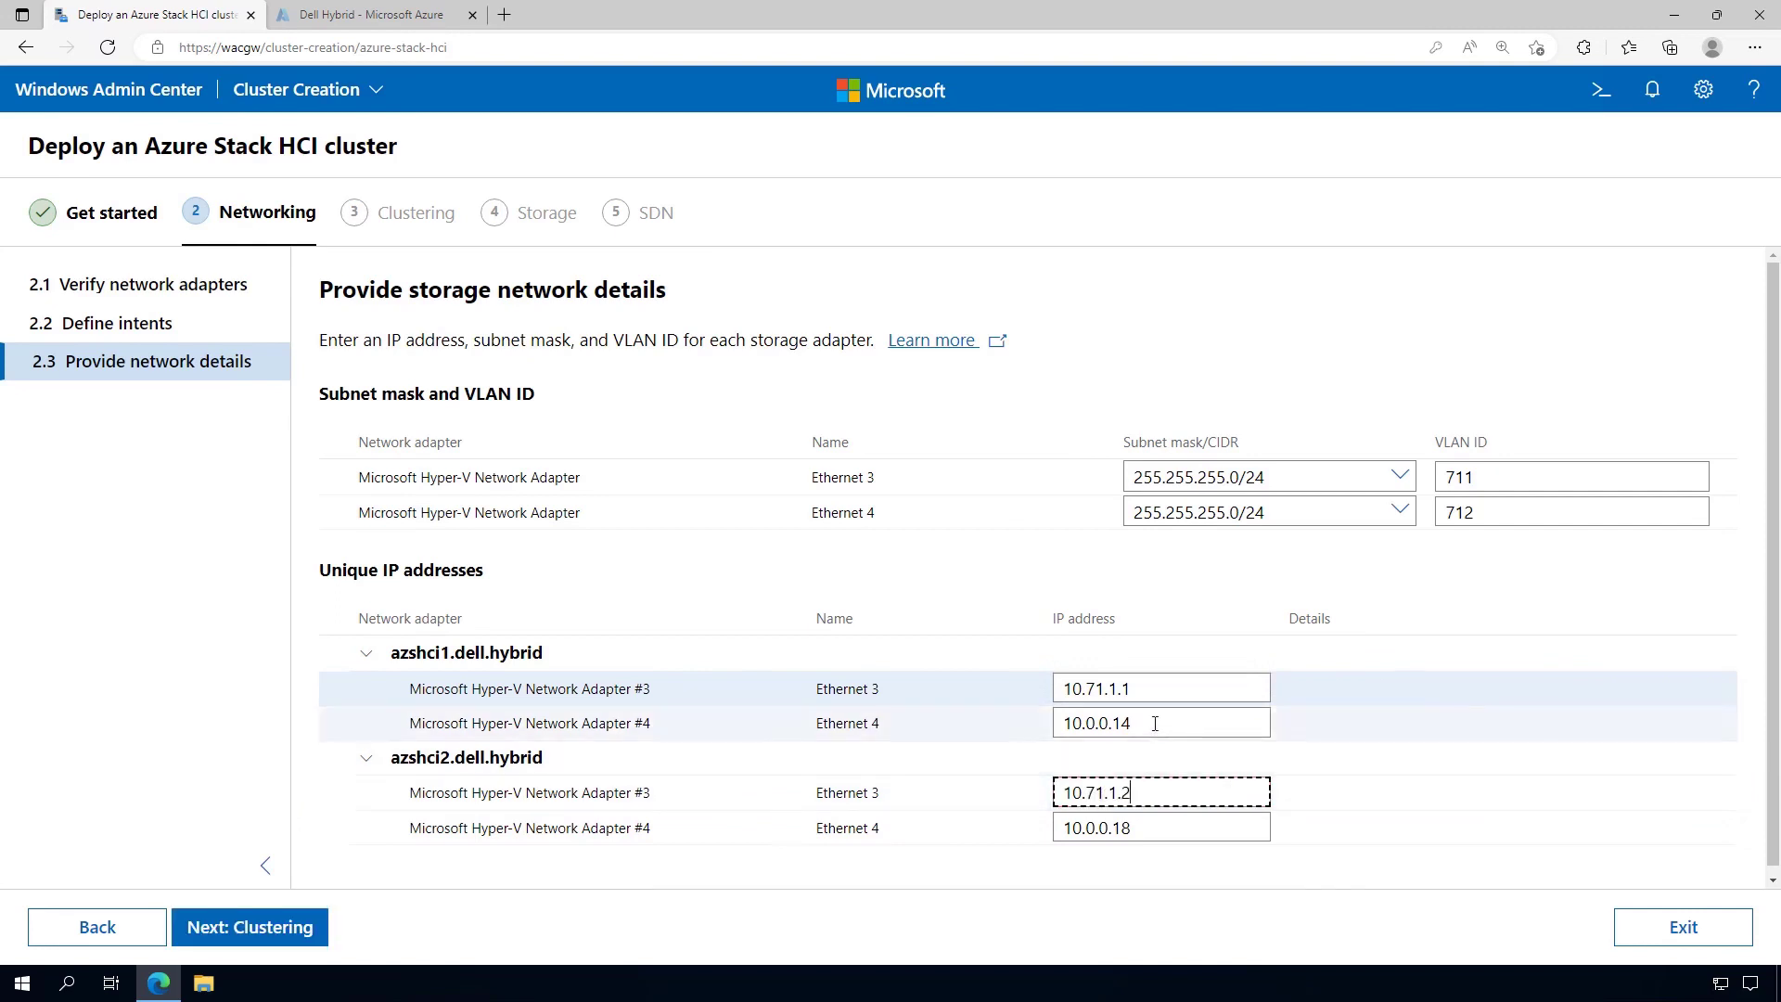
# Set Ethernet 4's IPs to 10.71.2.1 on azshci1 and 10.71.2.2 on azshci2
pyautogui.doubleClick(1110, 724)
pyautogui.write('10.71.')
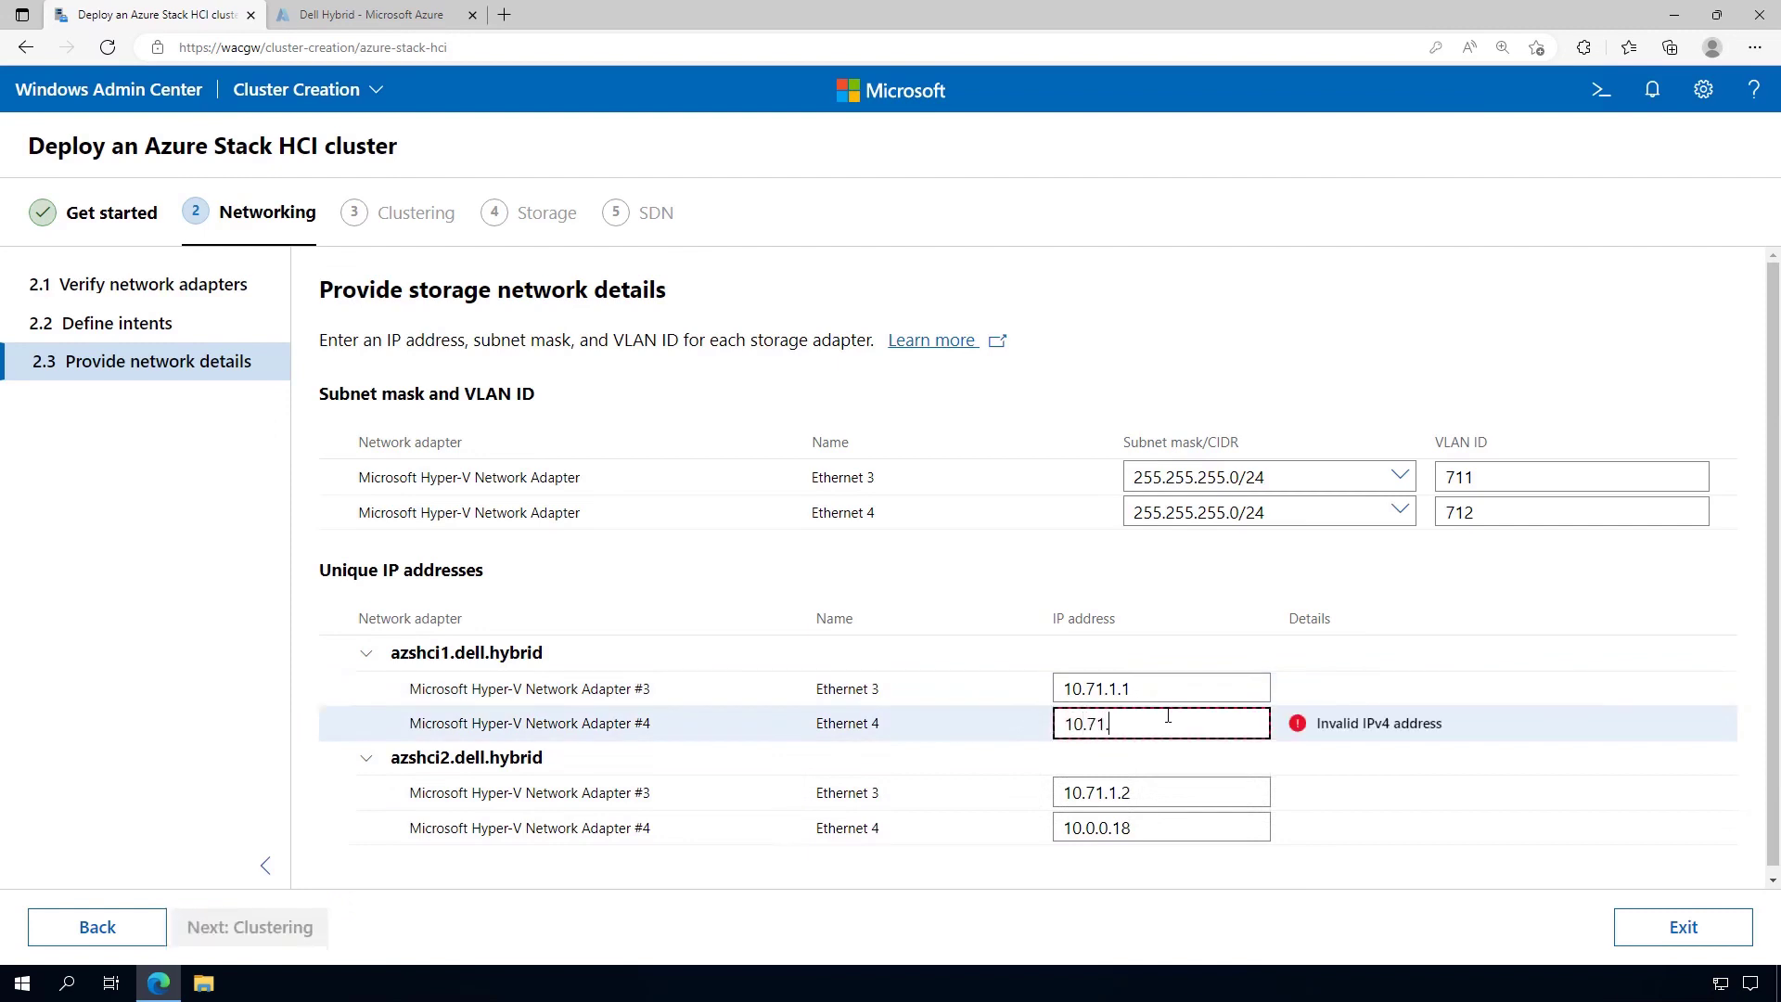
pyautogui.write('1.')
pyautogui.press('BackSpace')
pyautogui.press('BackSpace')
pyautogui.write('2.1')
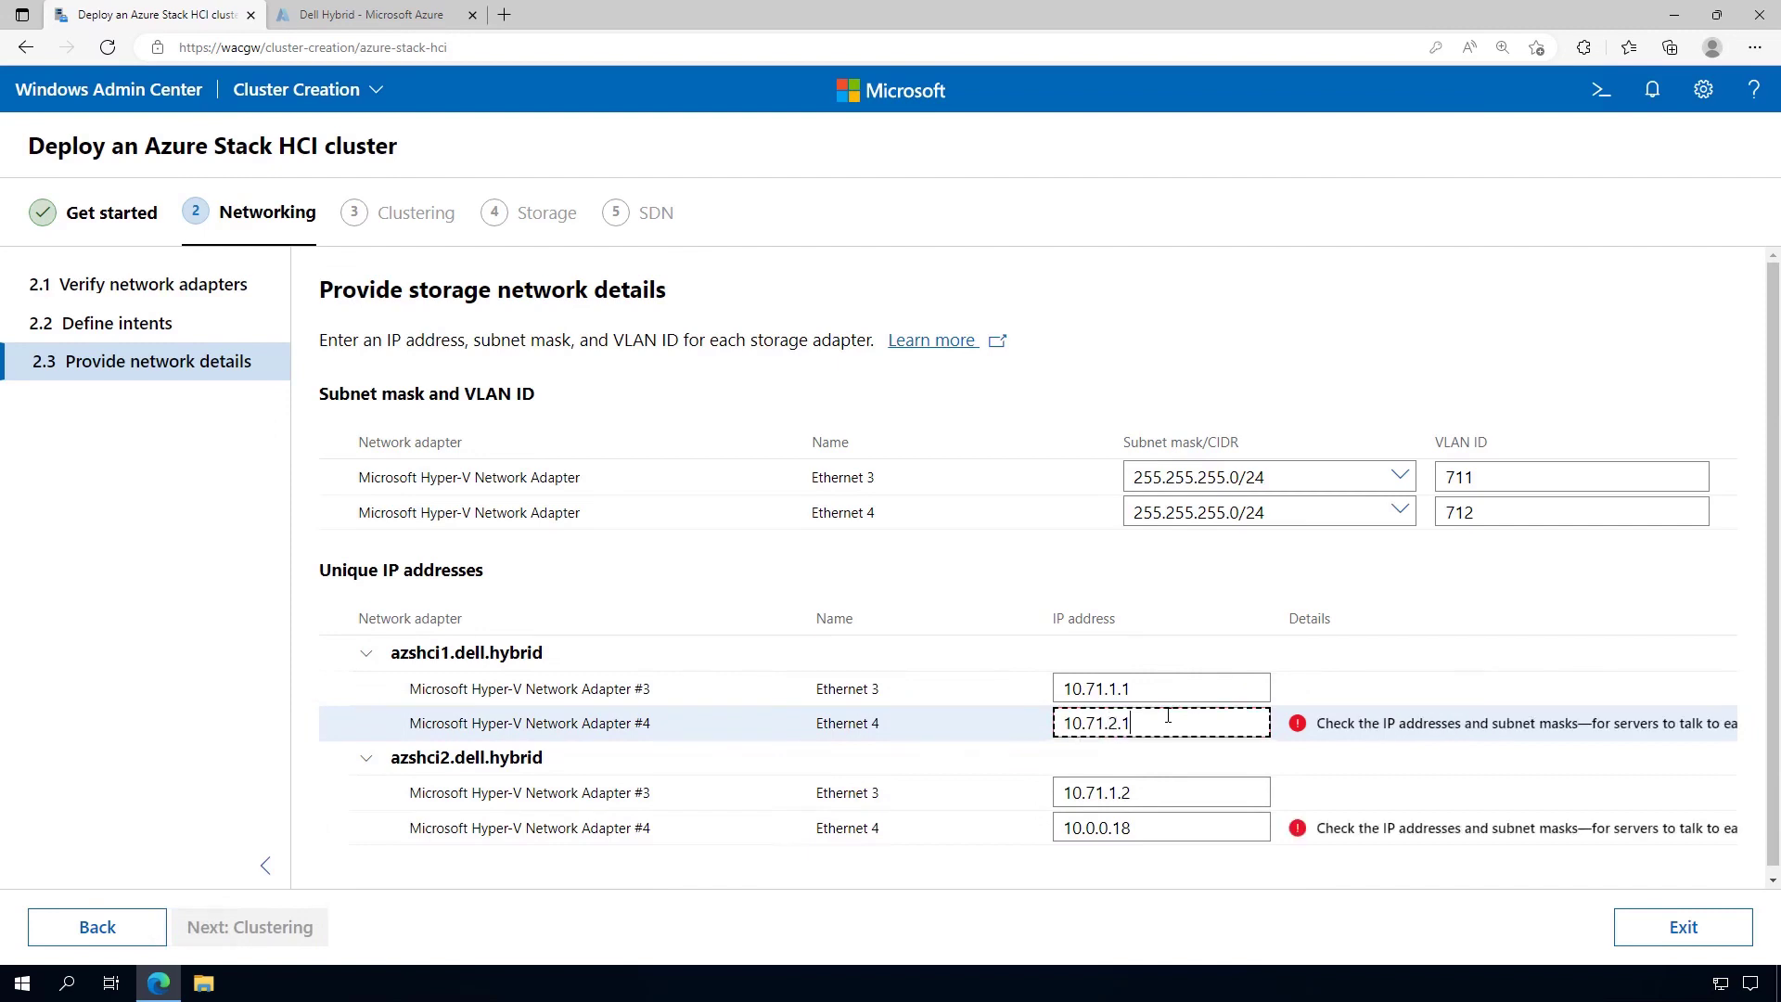
pyautogui.doubleClick(1159, 822)
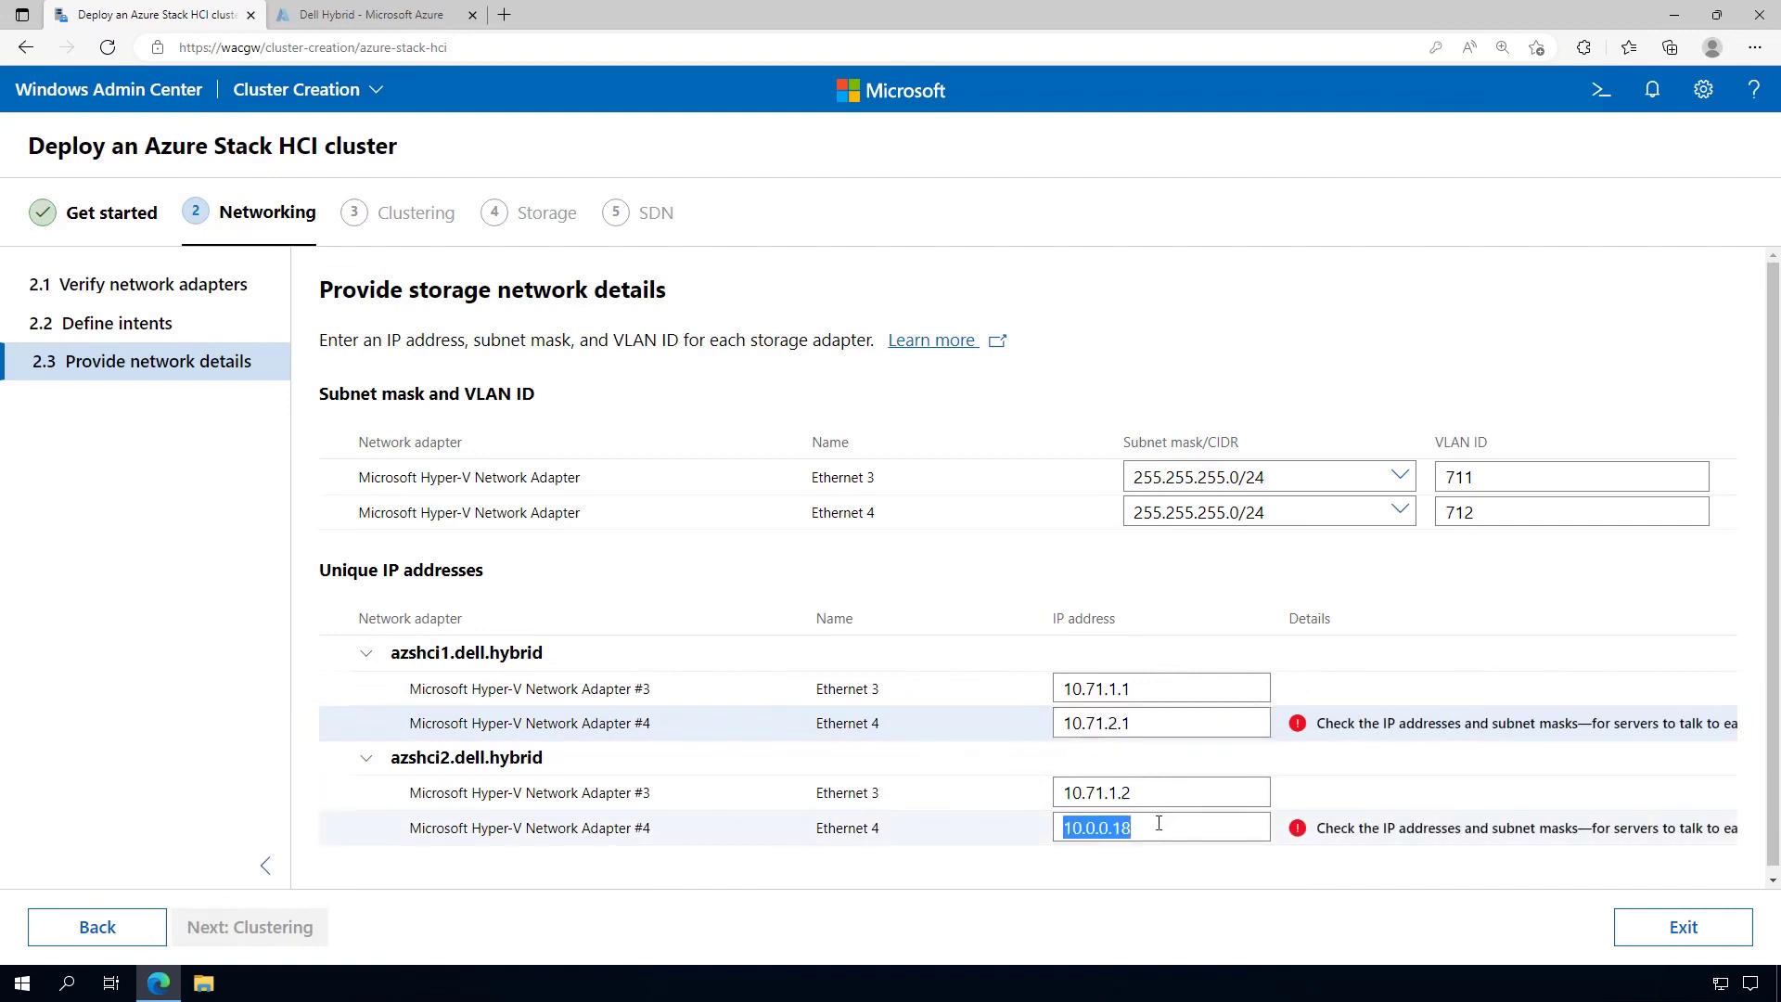
pyautogui.write('10.71.')
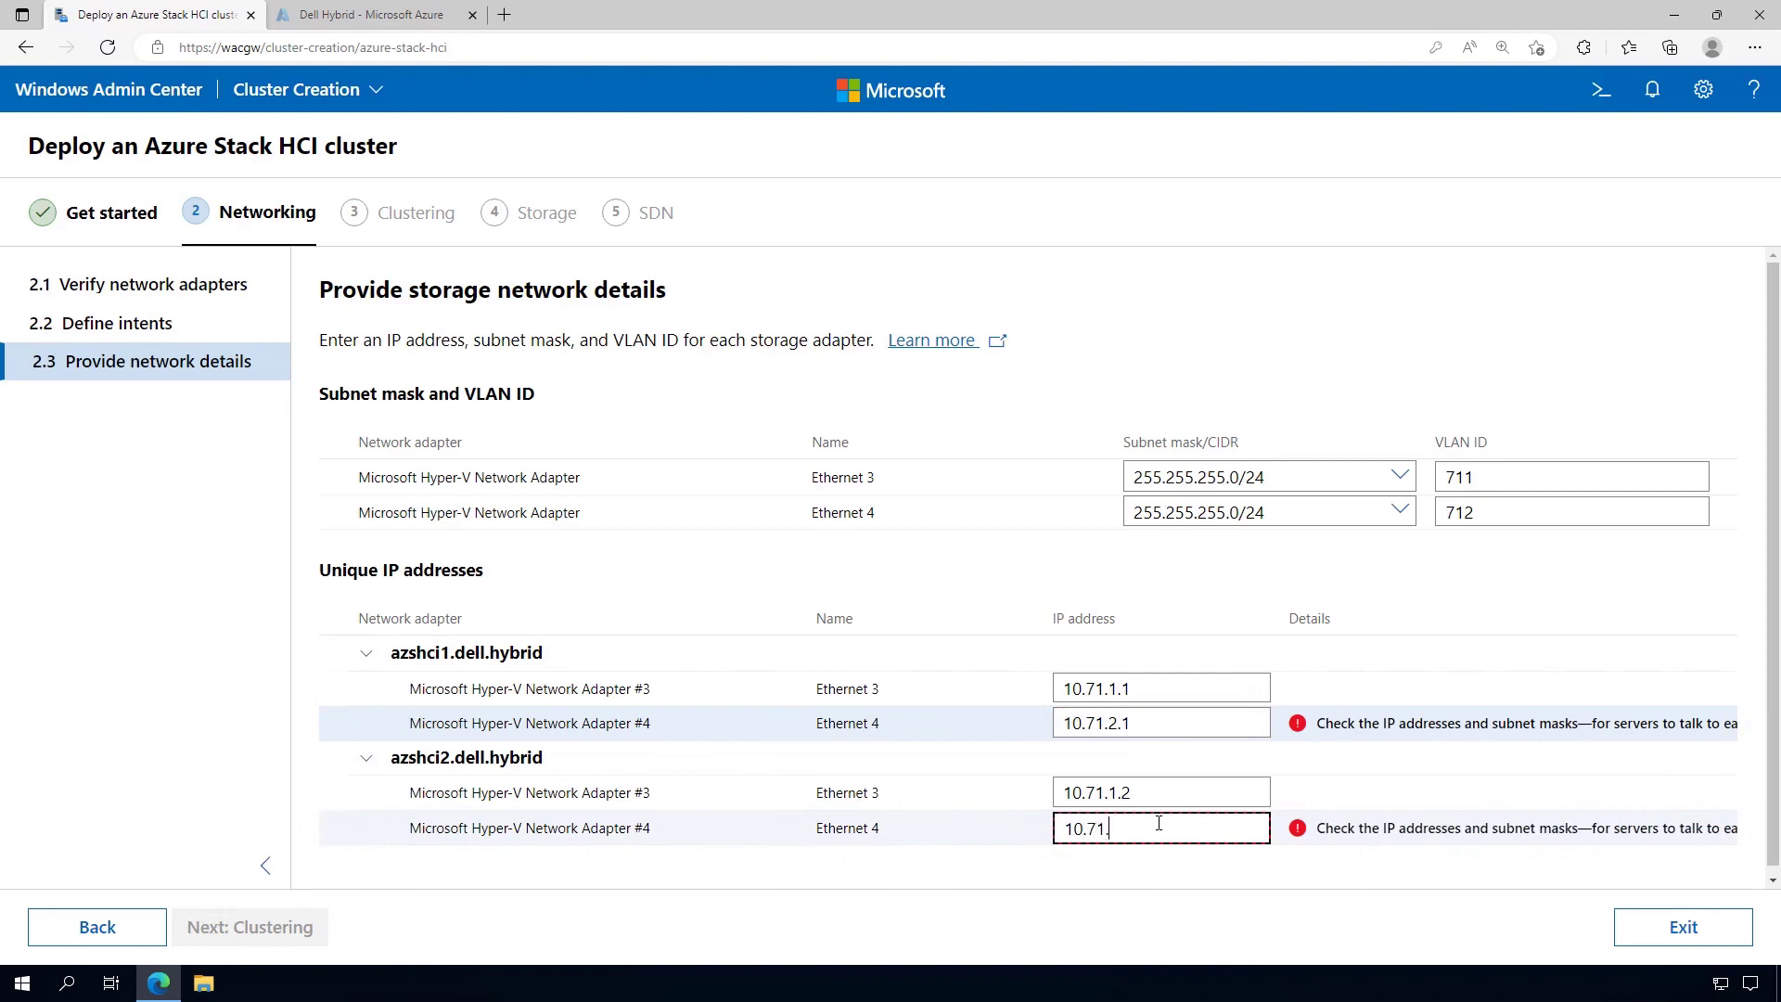
pyautogui.write('2.2')
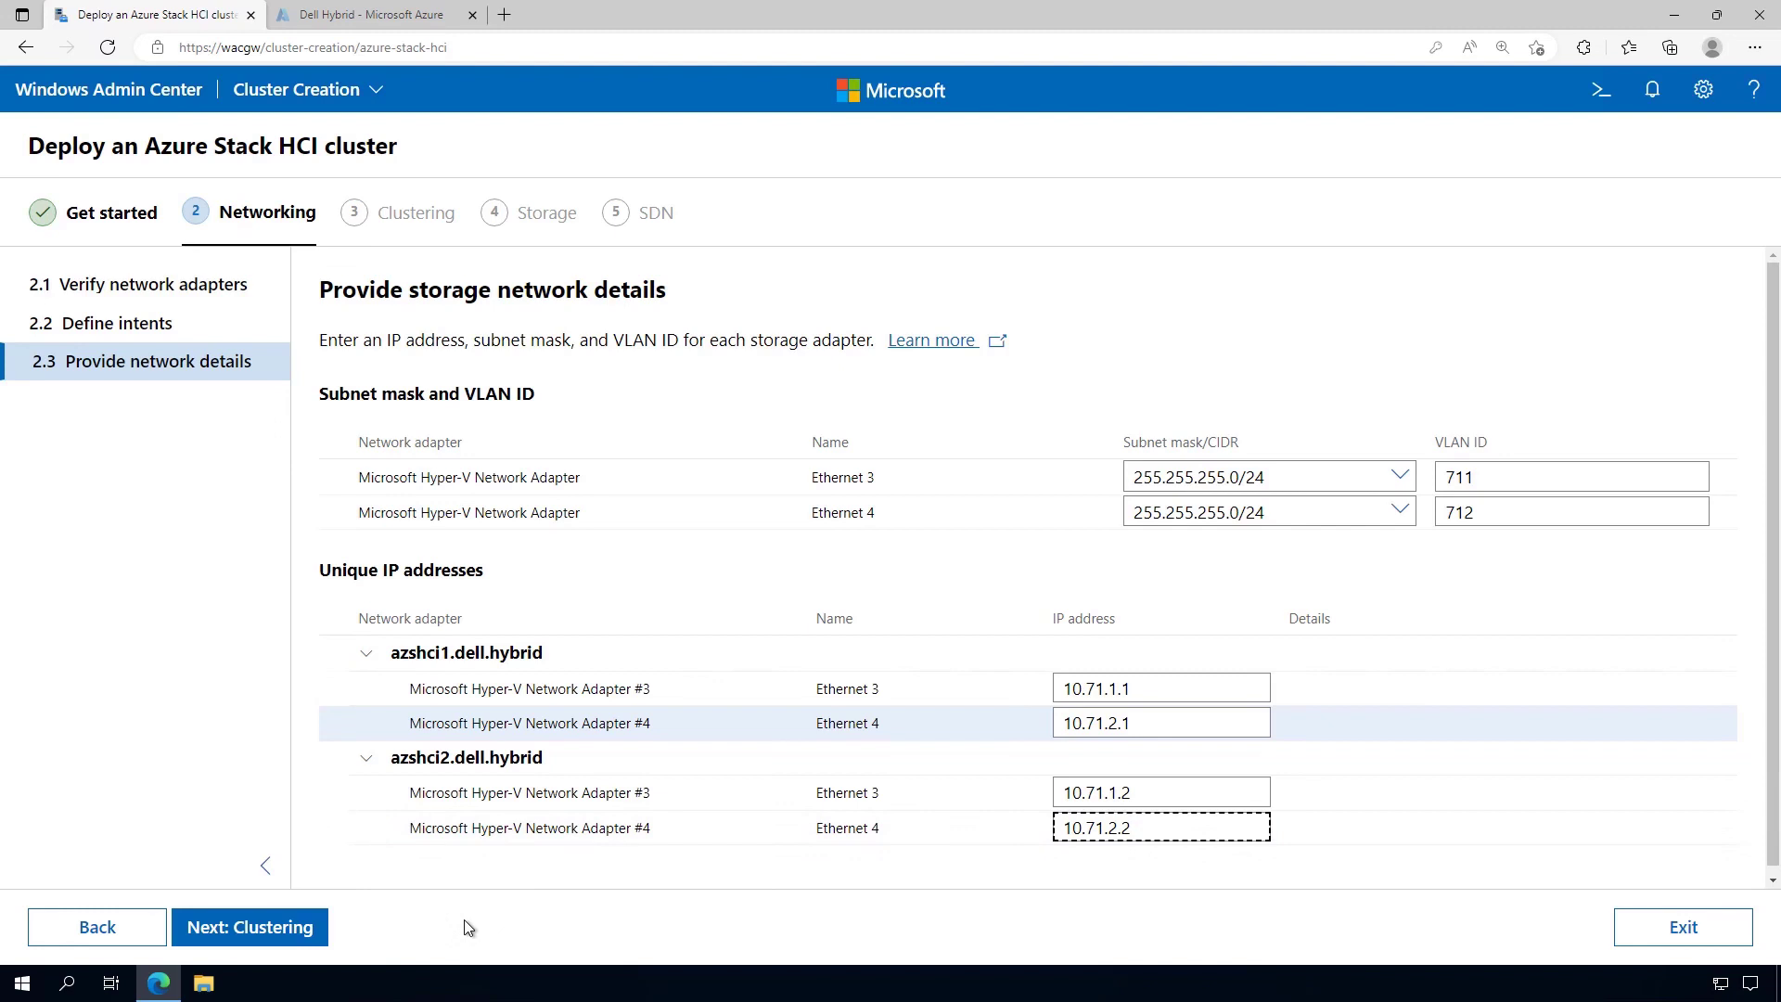
pyautogui.click(390, 933)
# Name the cluster AzSHCI-Cluster, review the Advanced options, and start creating it
pyautogui.click(297, 930)
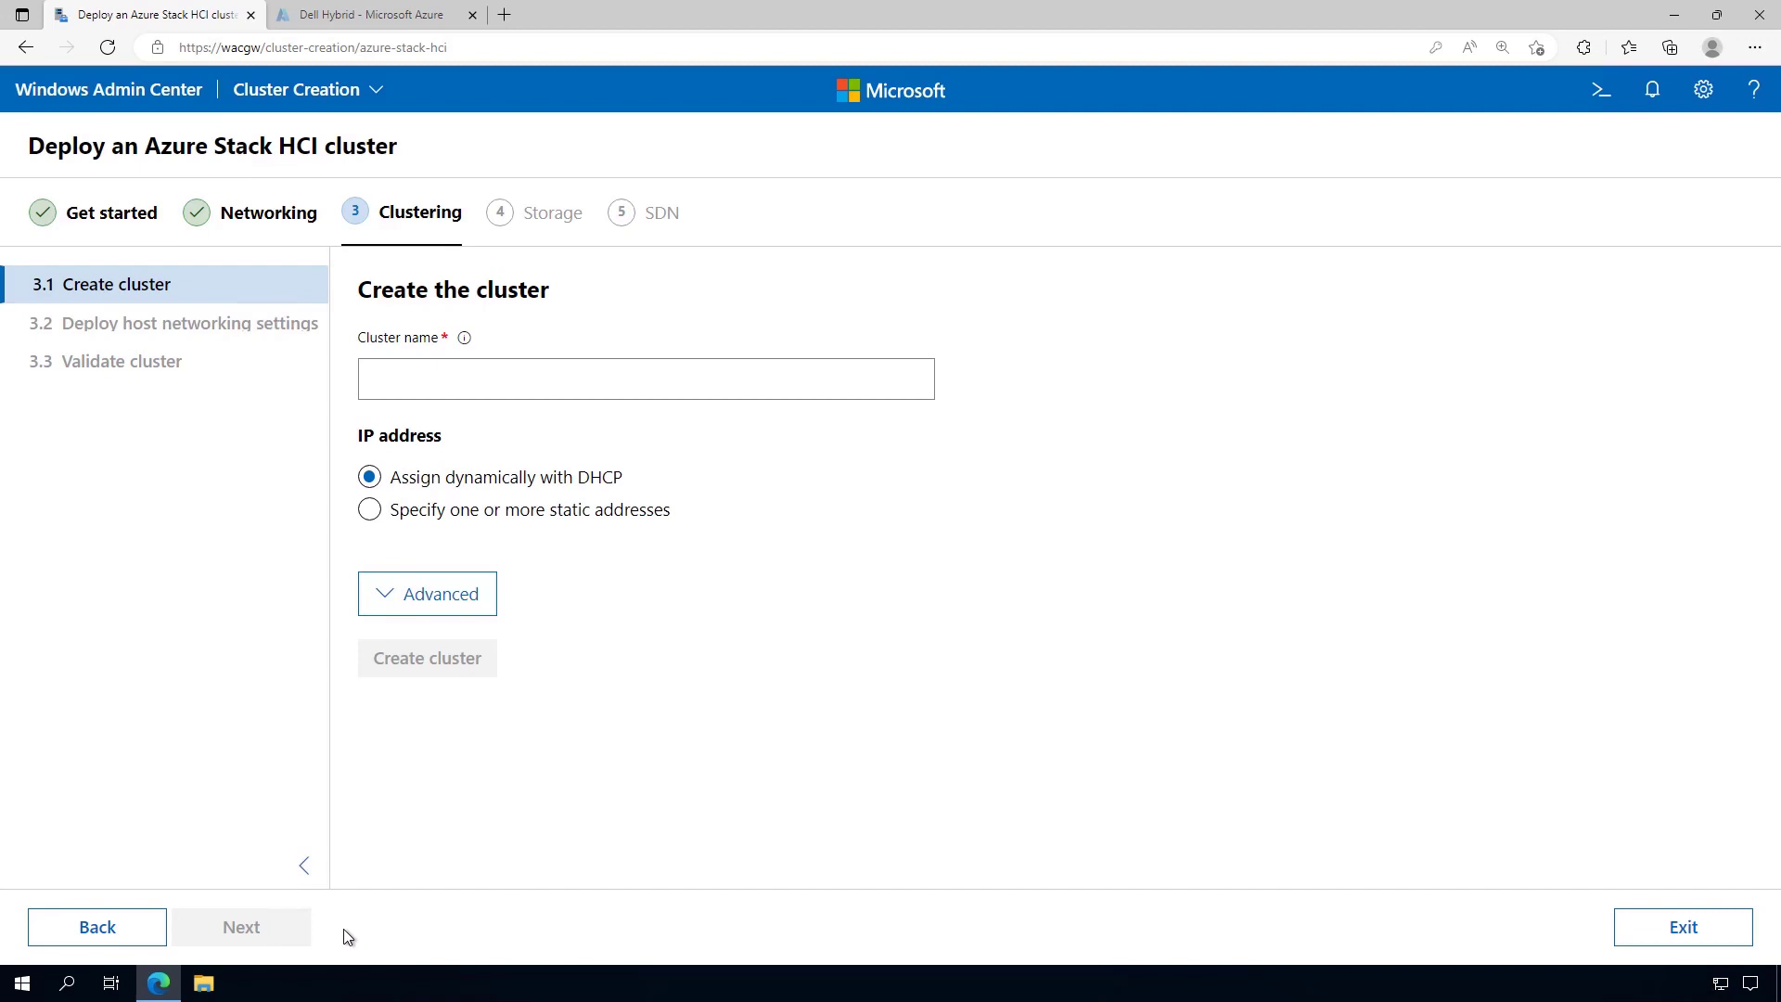
pyautogui.click(411, 394)
pyautogui.write('Az')
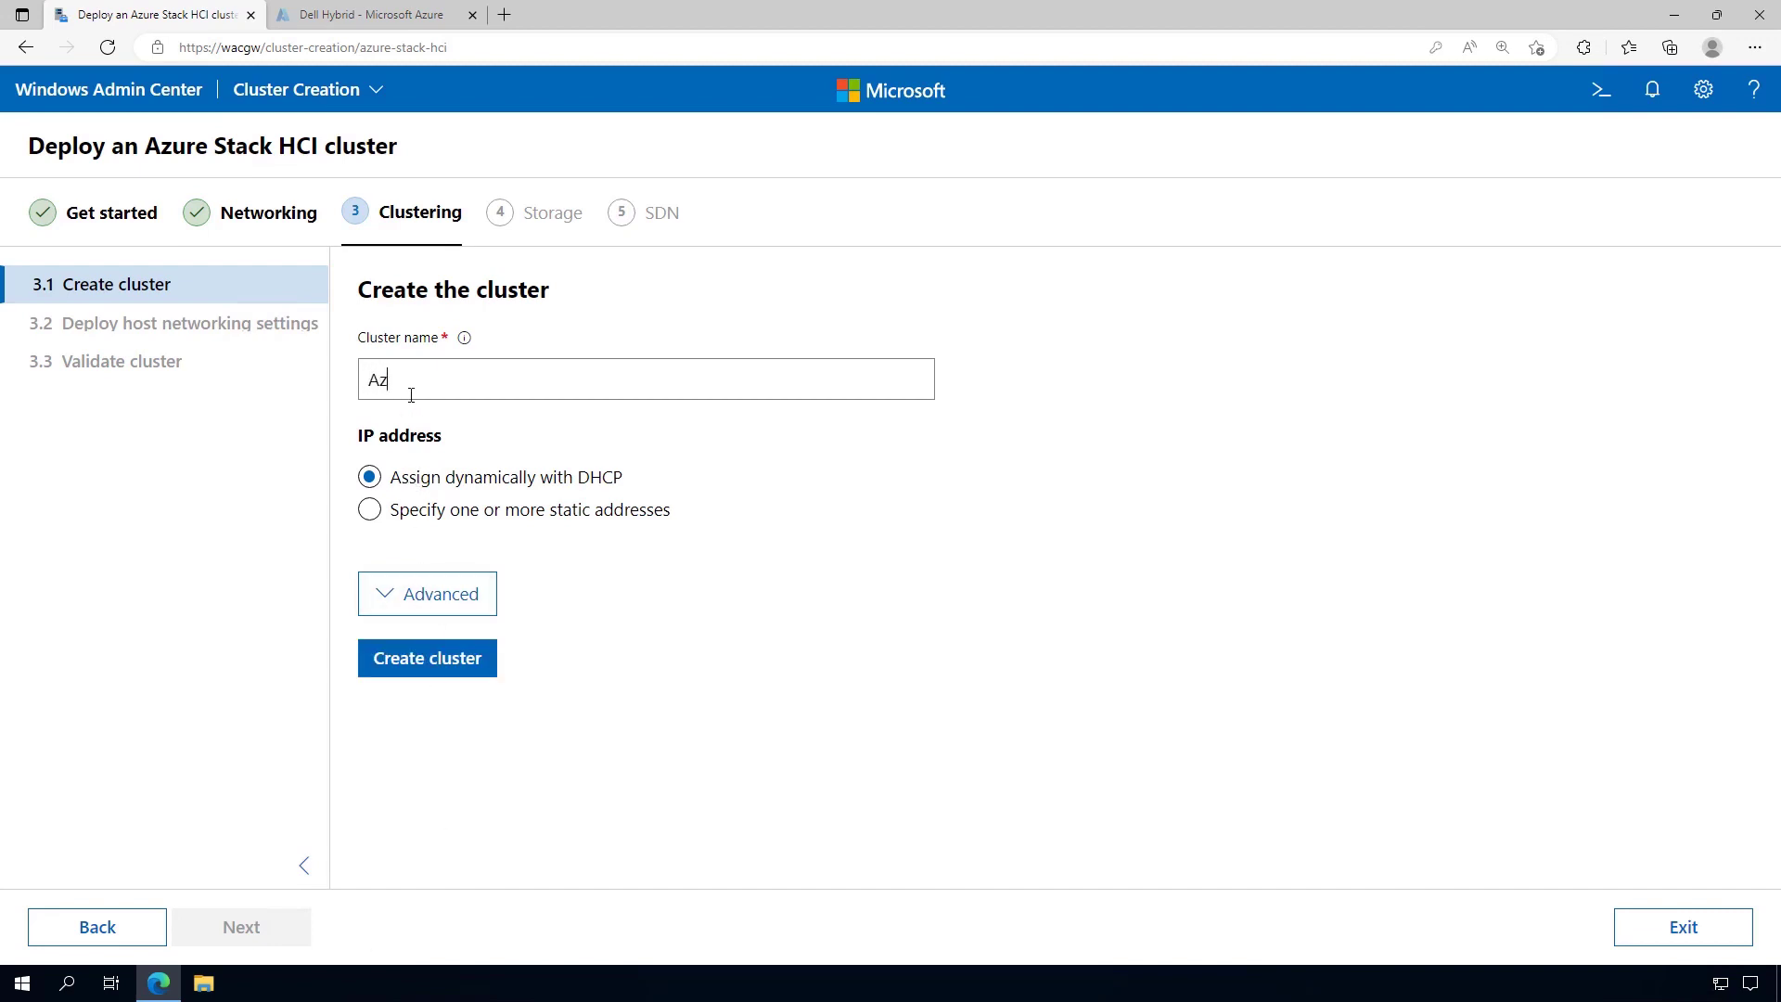
pyautogui.write('SHCI-Cluster')
pyautogui.click(390, 597)
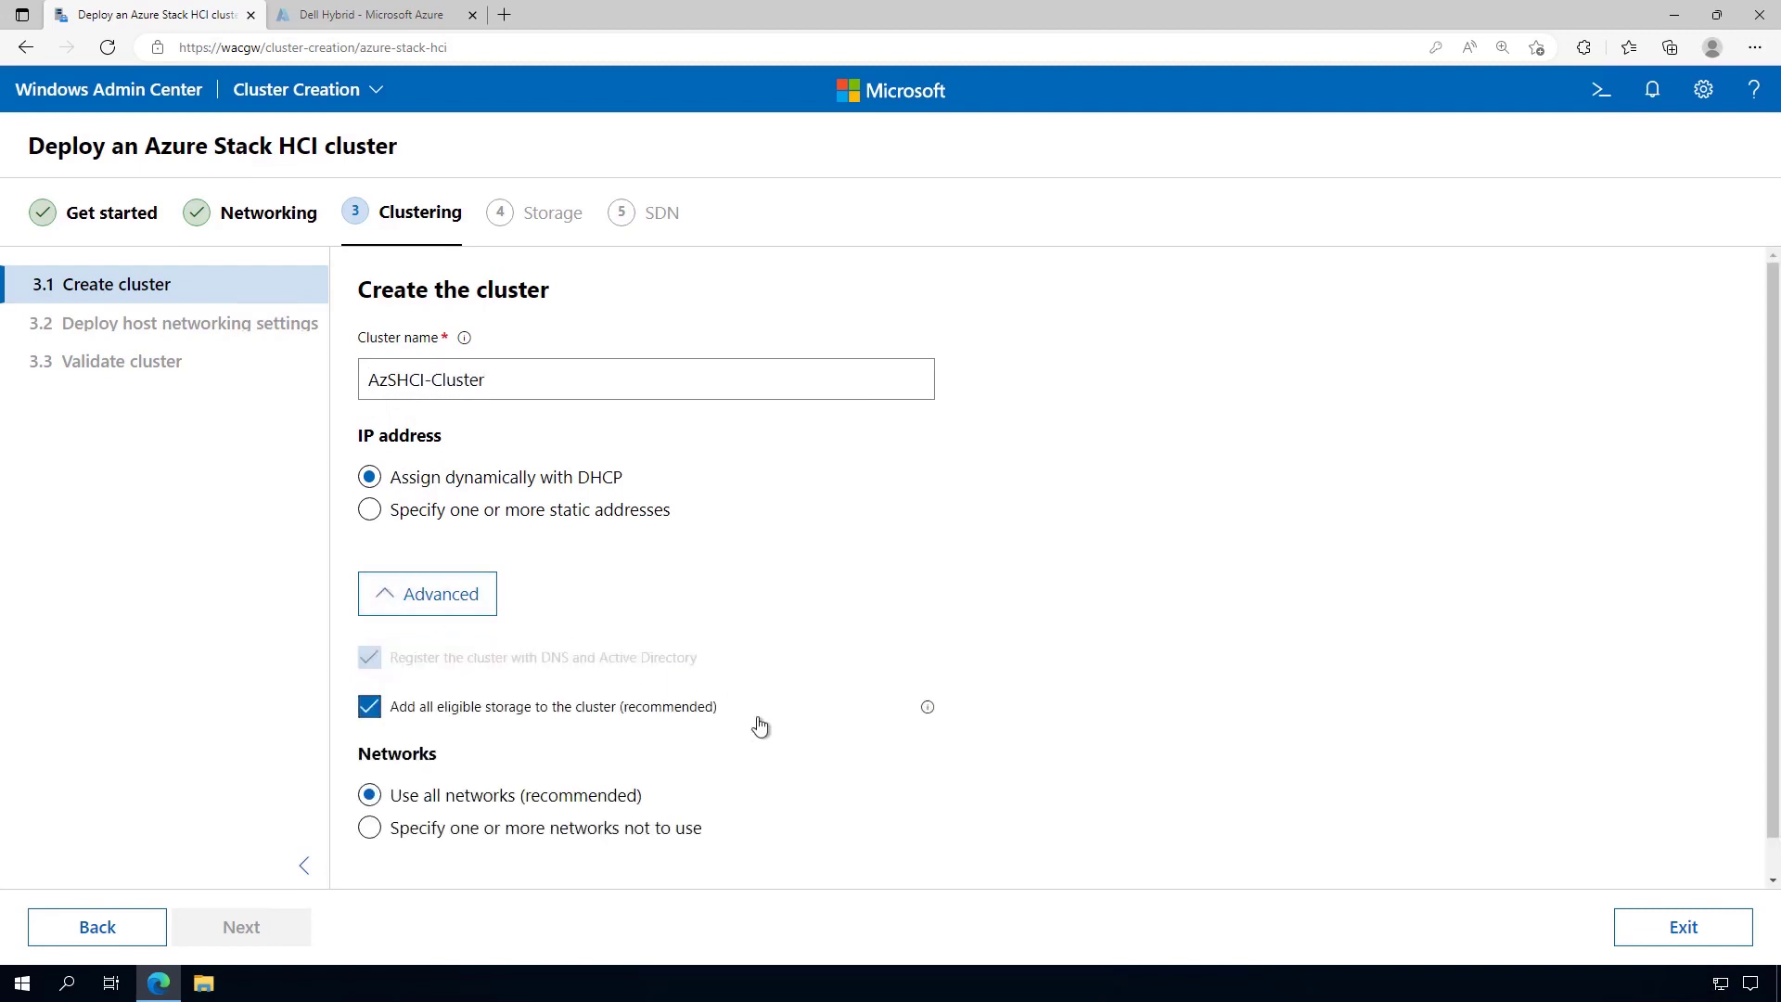
pyautogui.scroll(-1, 761, 723)
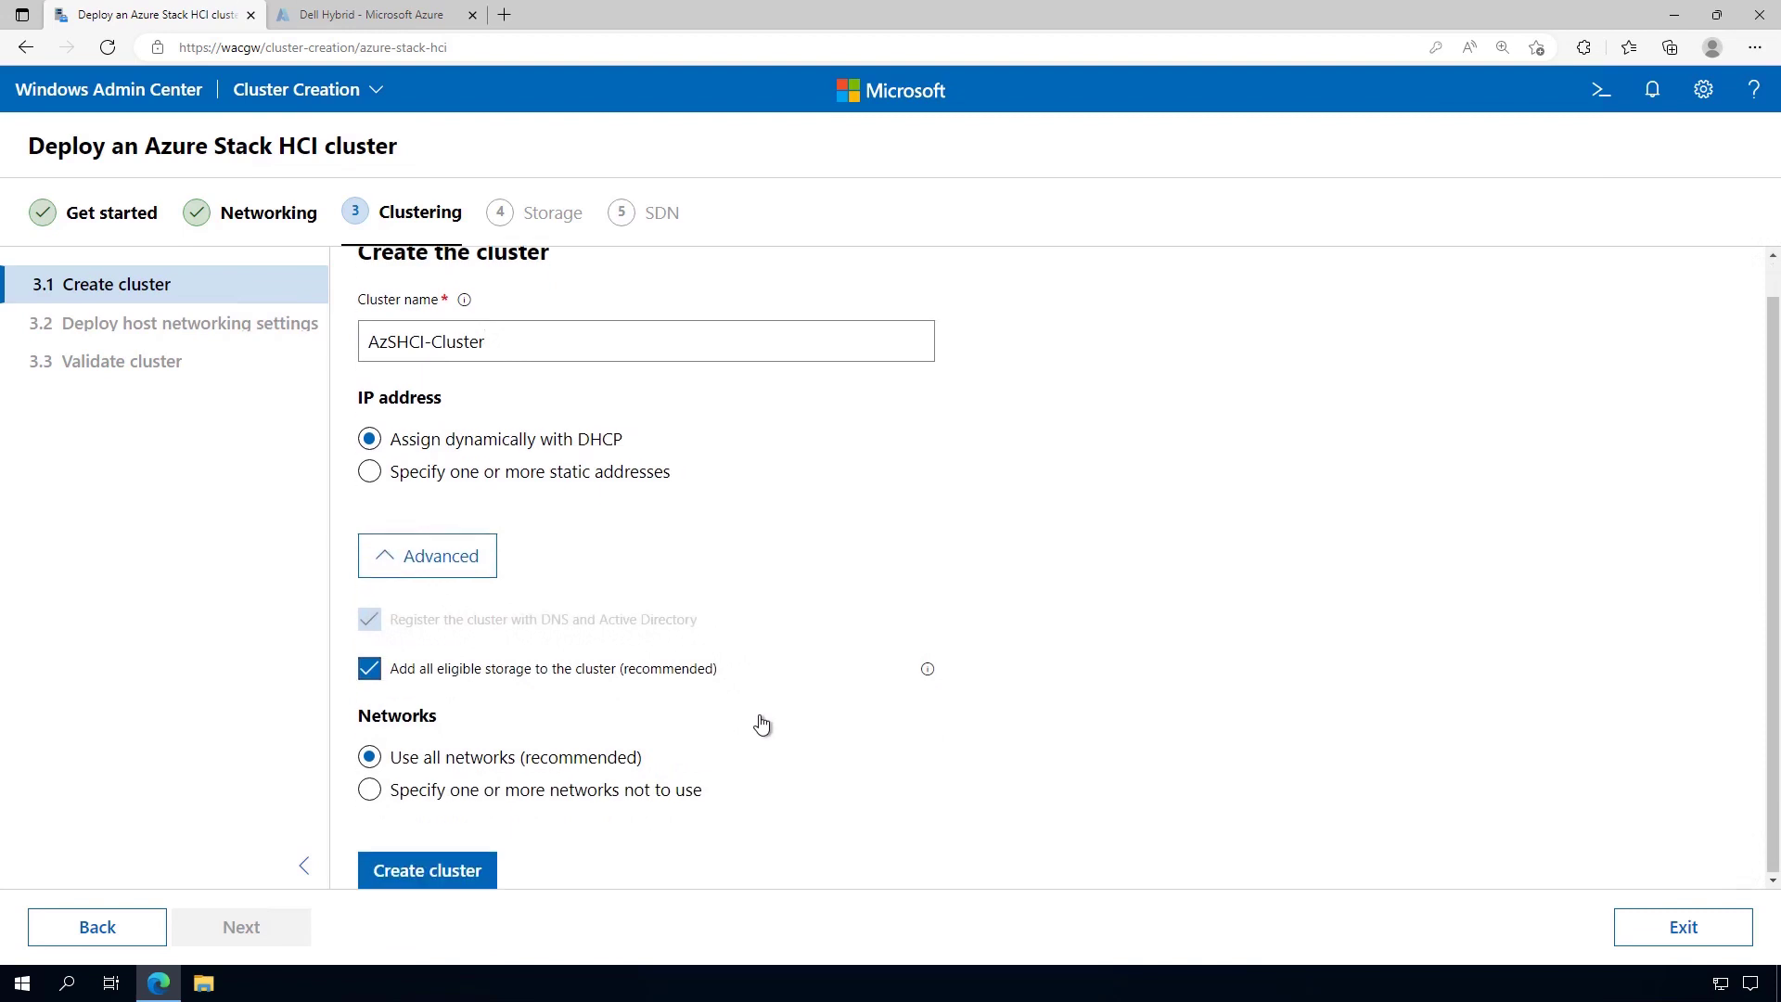
pyautogui.click(467, 873)
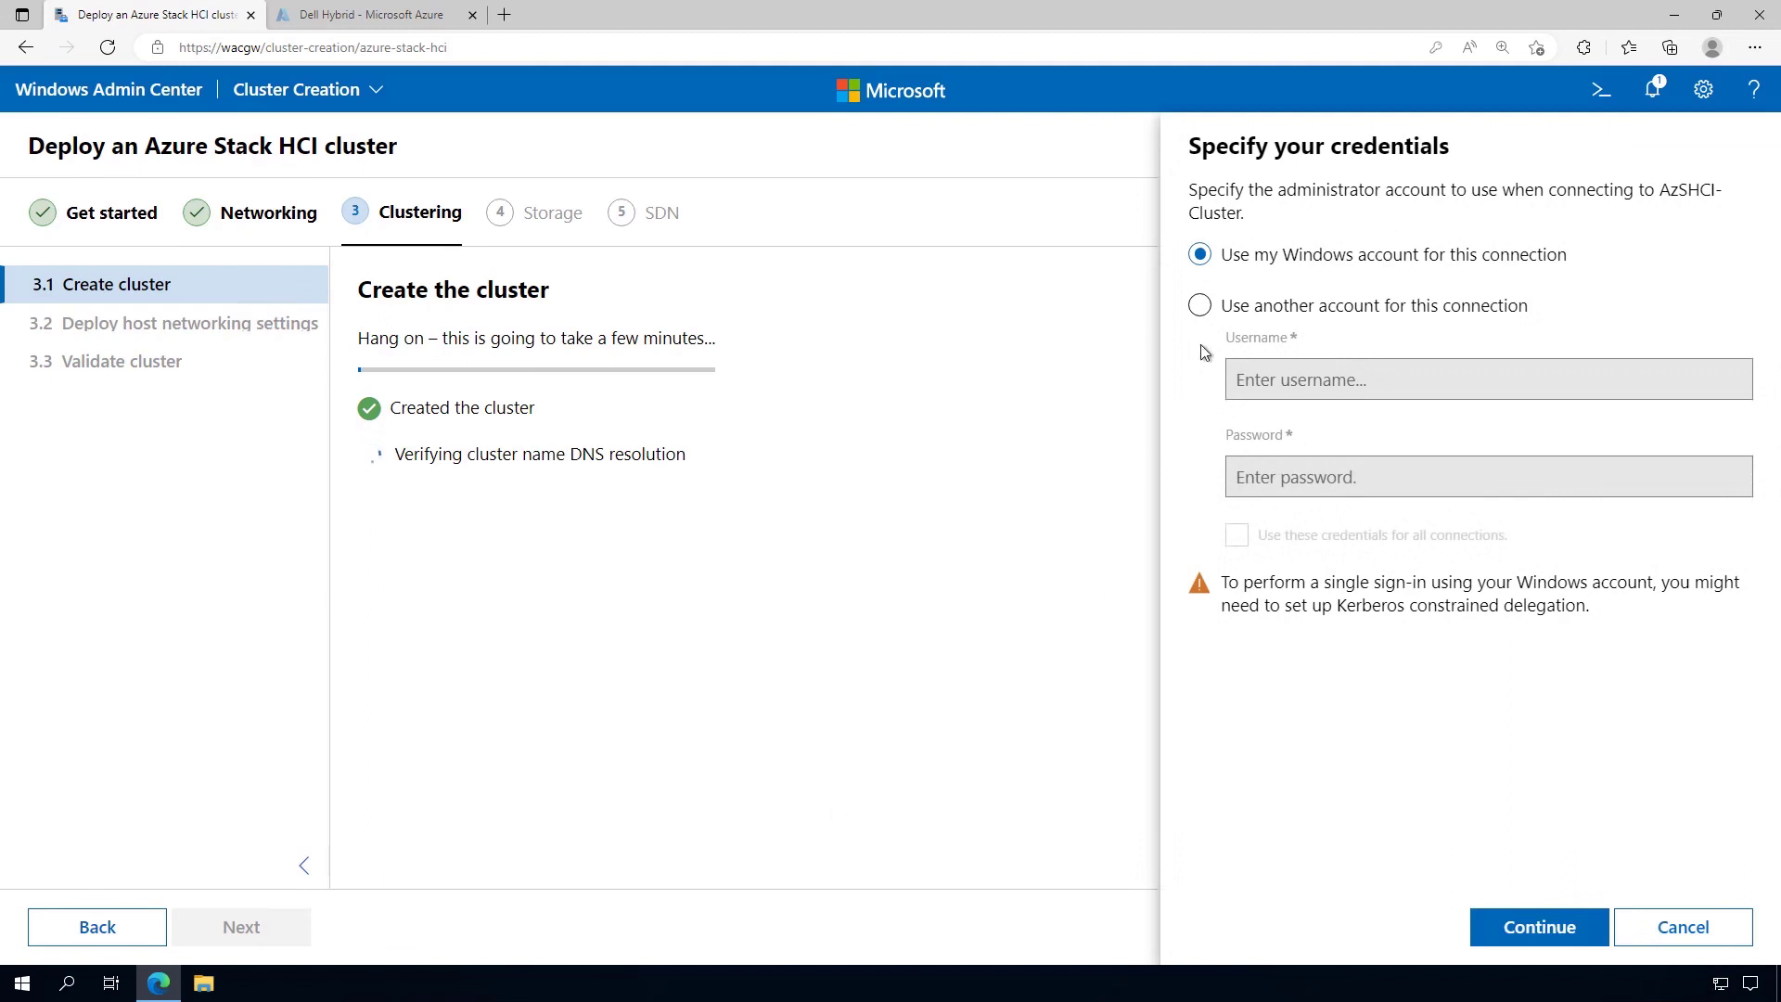
# Connect with another administrator account and its password, reused for all connections
pyautogui.click(1199, 306)
pyautogui.click(1302, 383)
pyautogui.write('d')
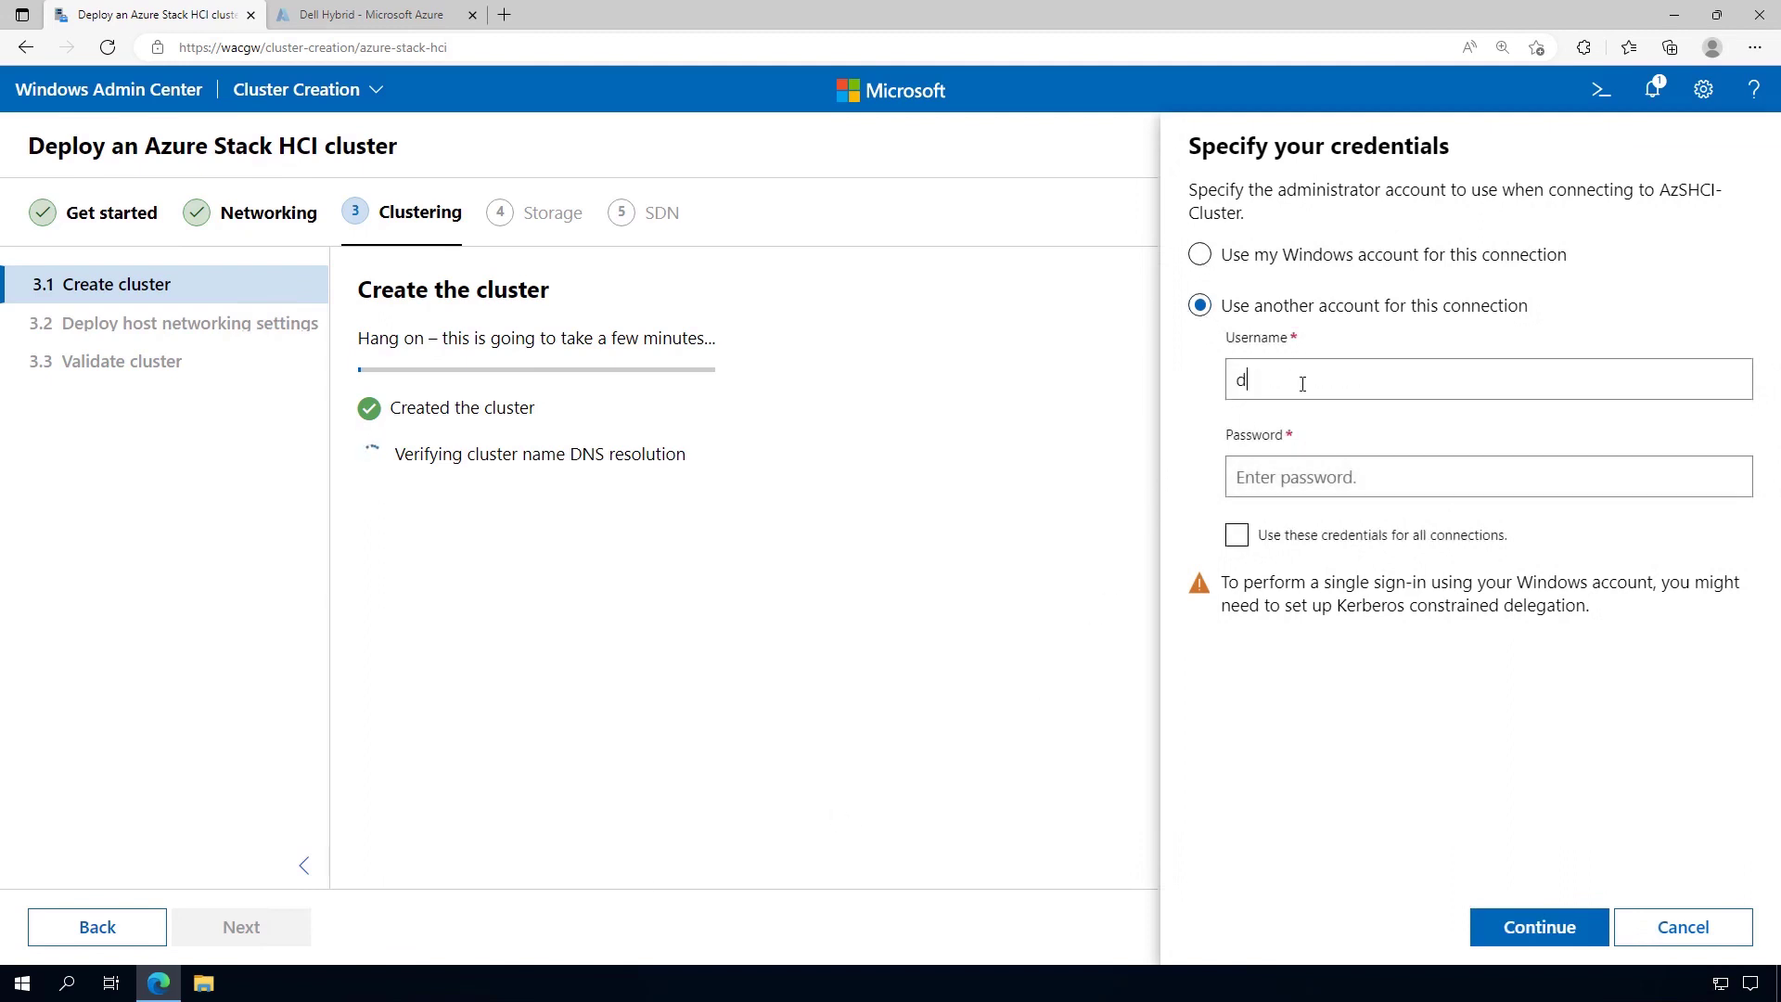
pyautogui.write('ell\\labadmin')
pyautogui.press('Tab')
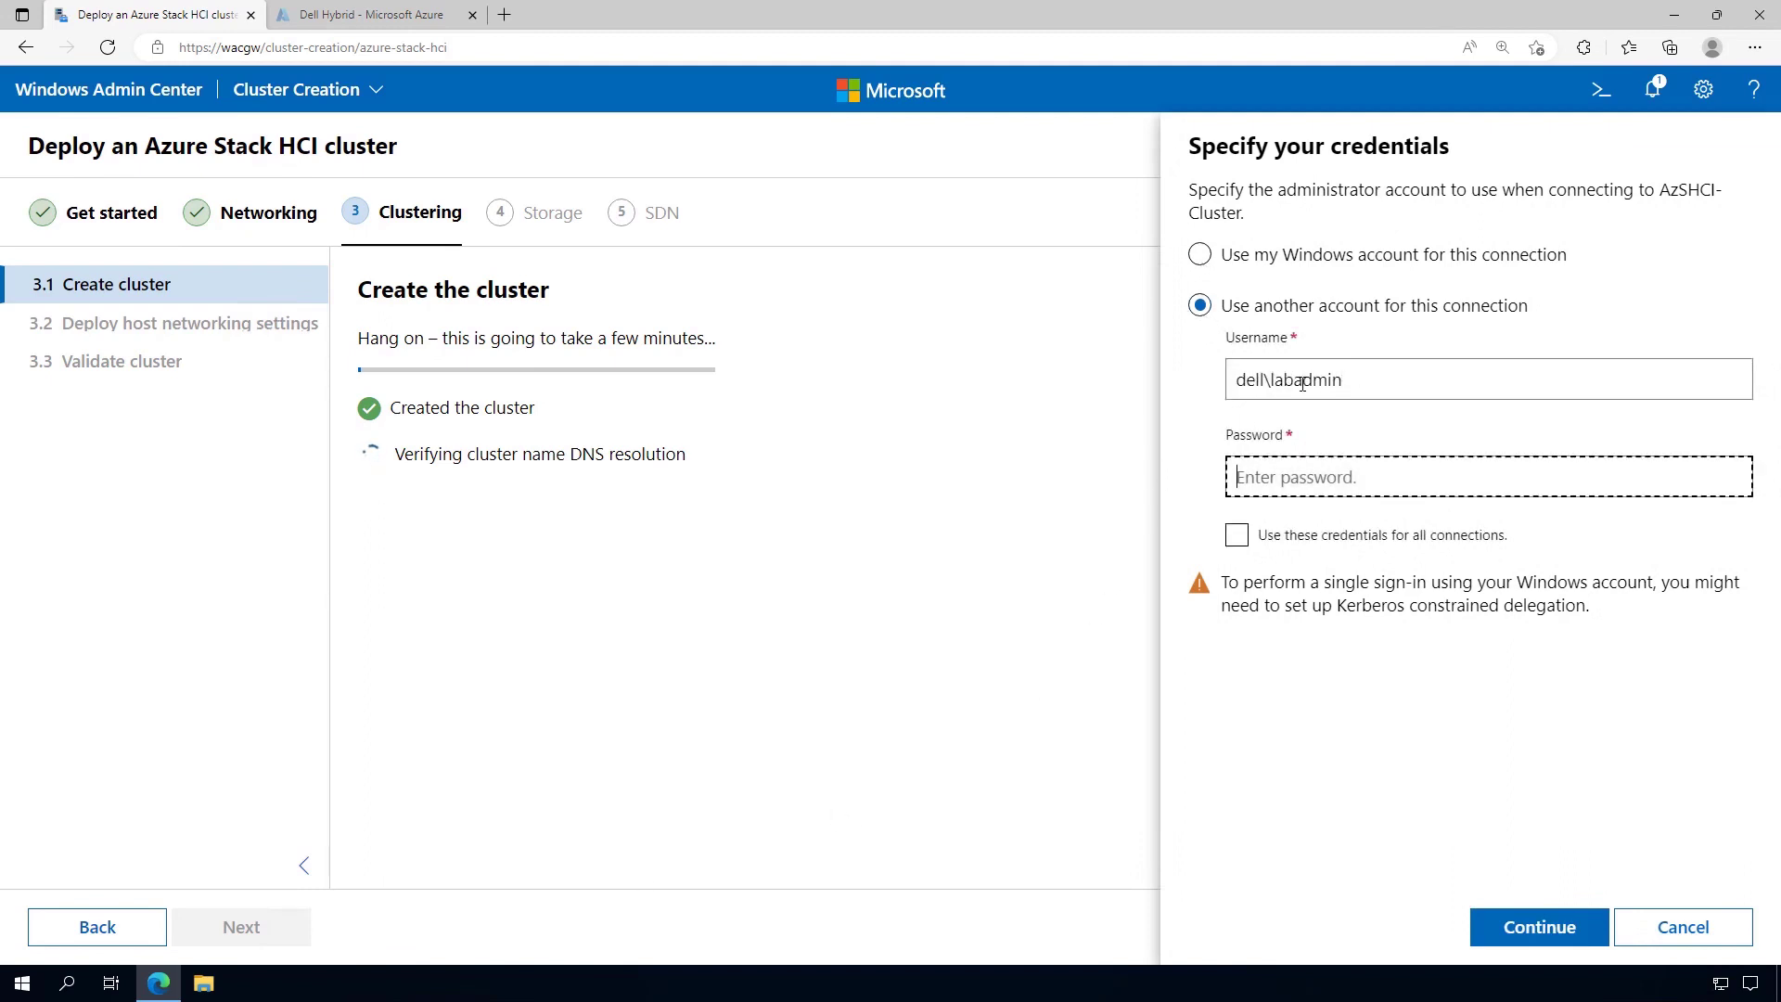
pyautogui.write('Password1')
pyautogui.click(1236, 535)
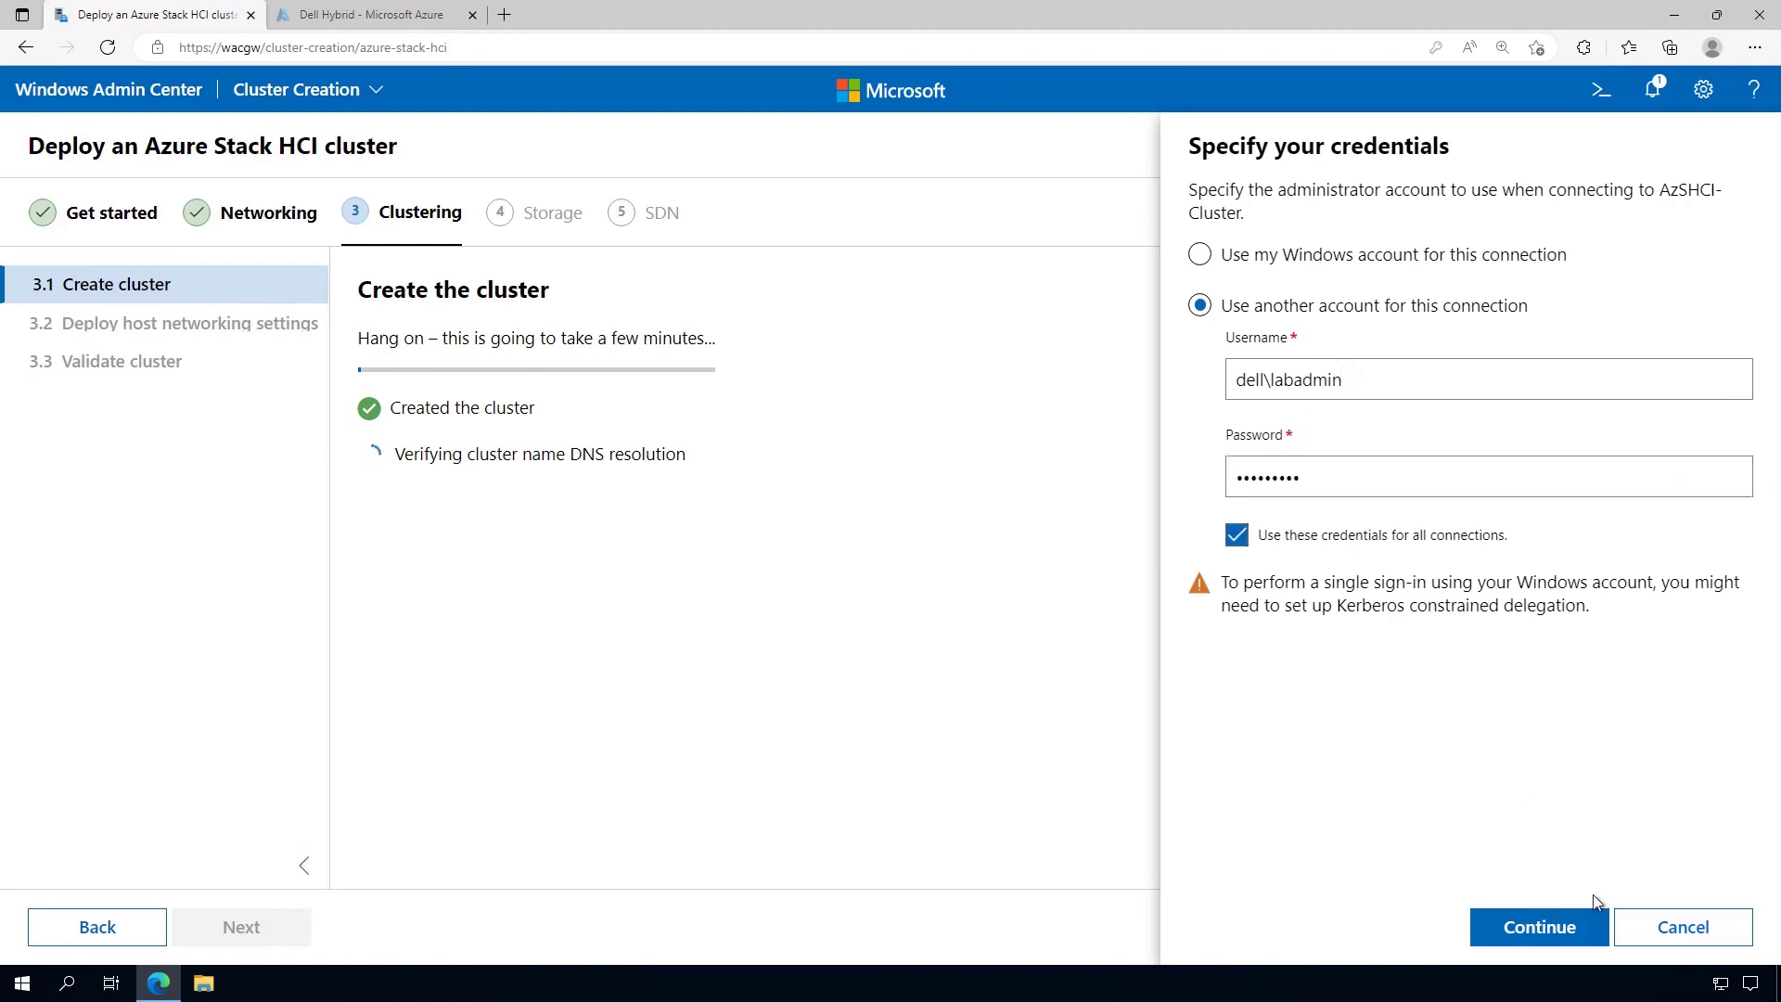
pyautogui.click(1518, 928)
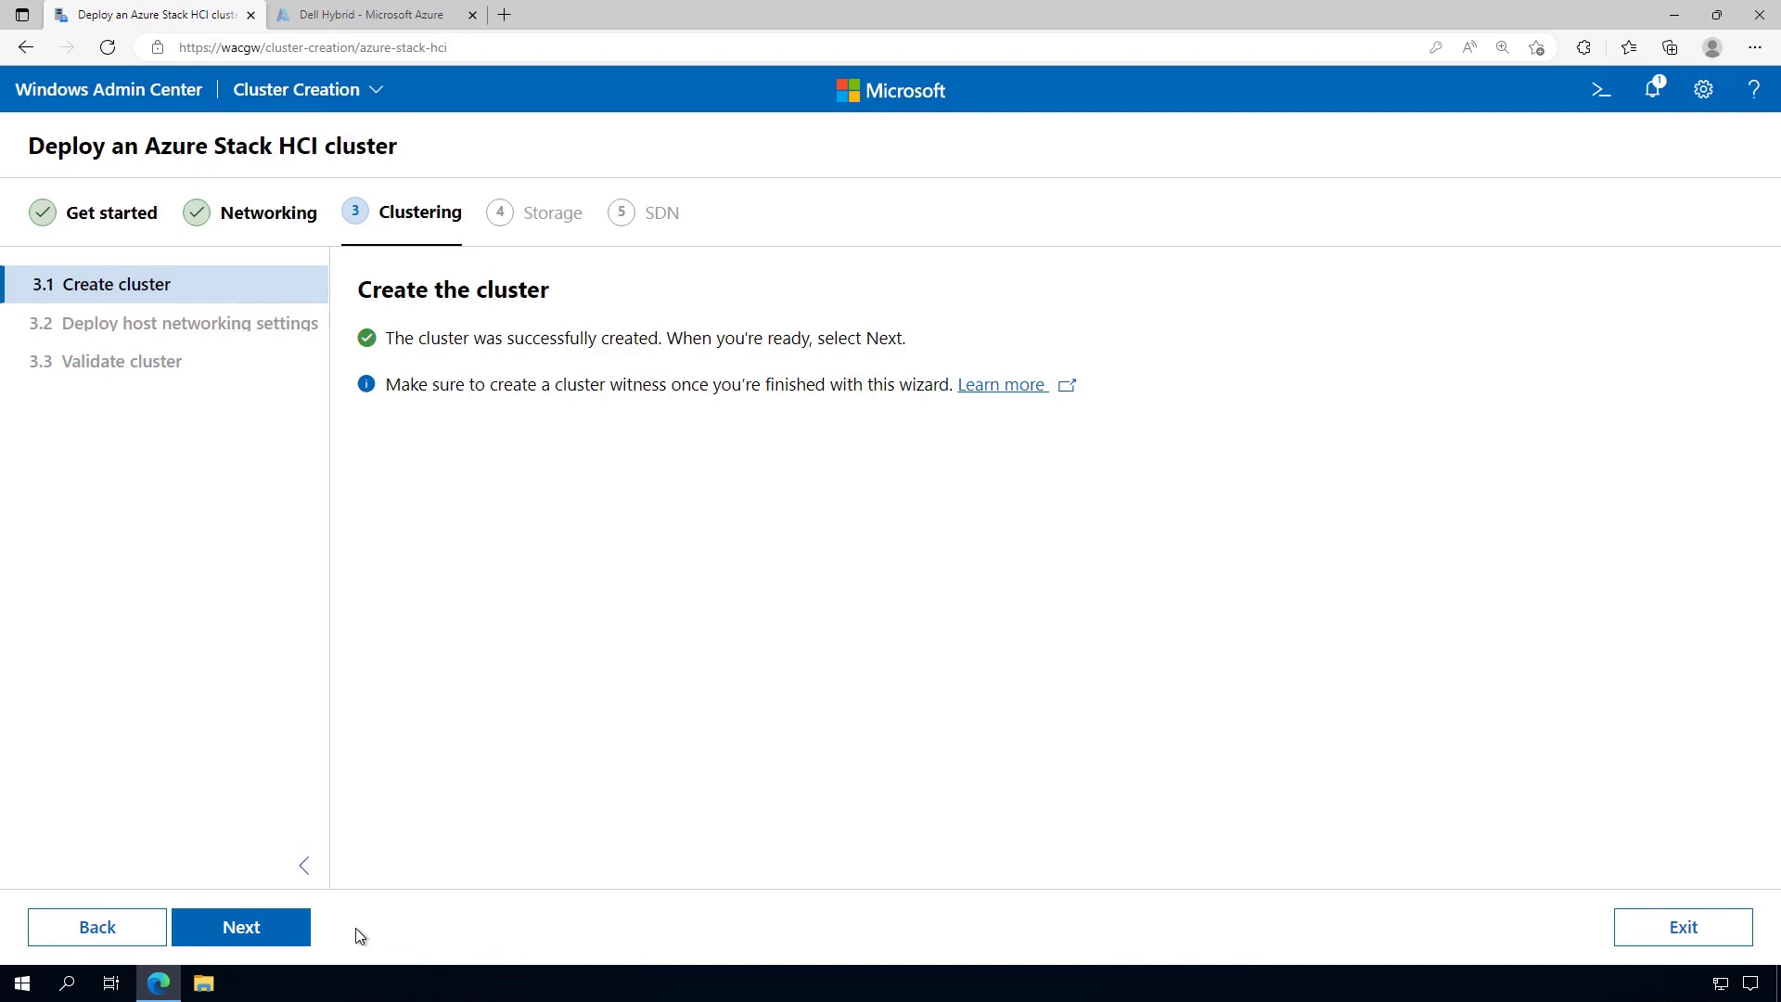
# Deploy the Compute_Management and Storage intents to azshci1 and azshci2 until both report Success
pyautogui.click(297, 926)
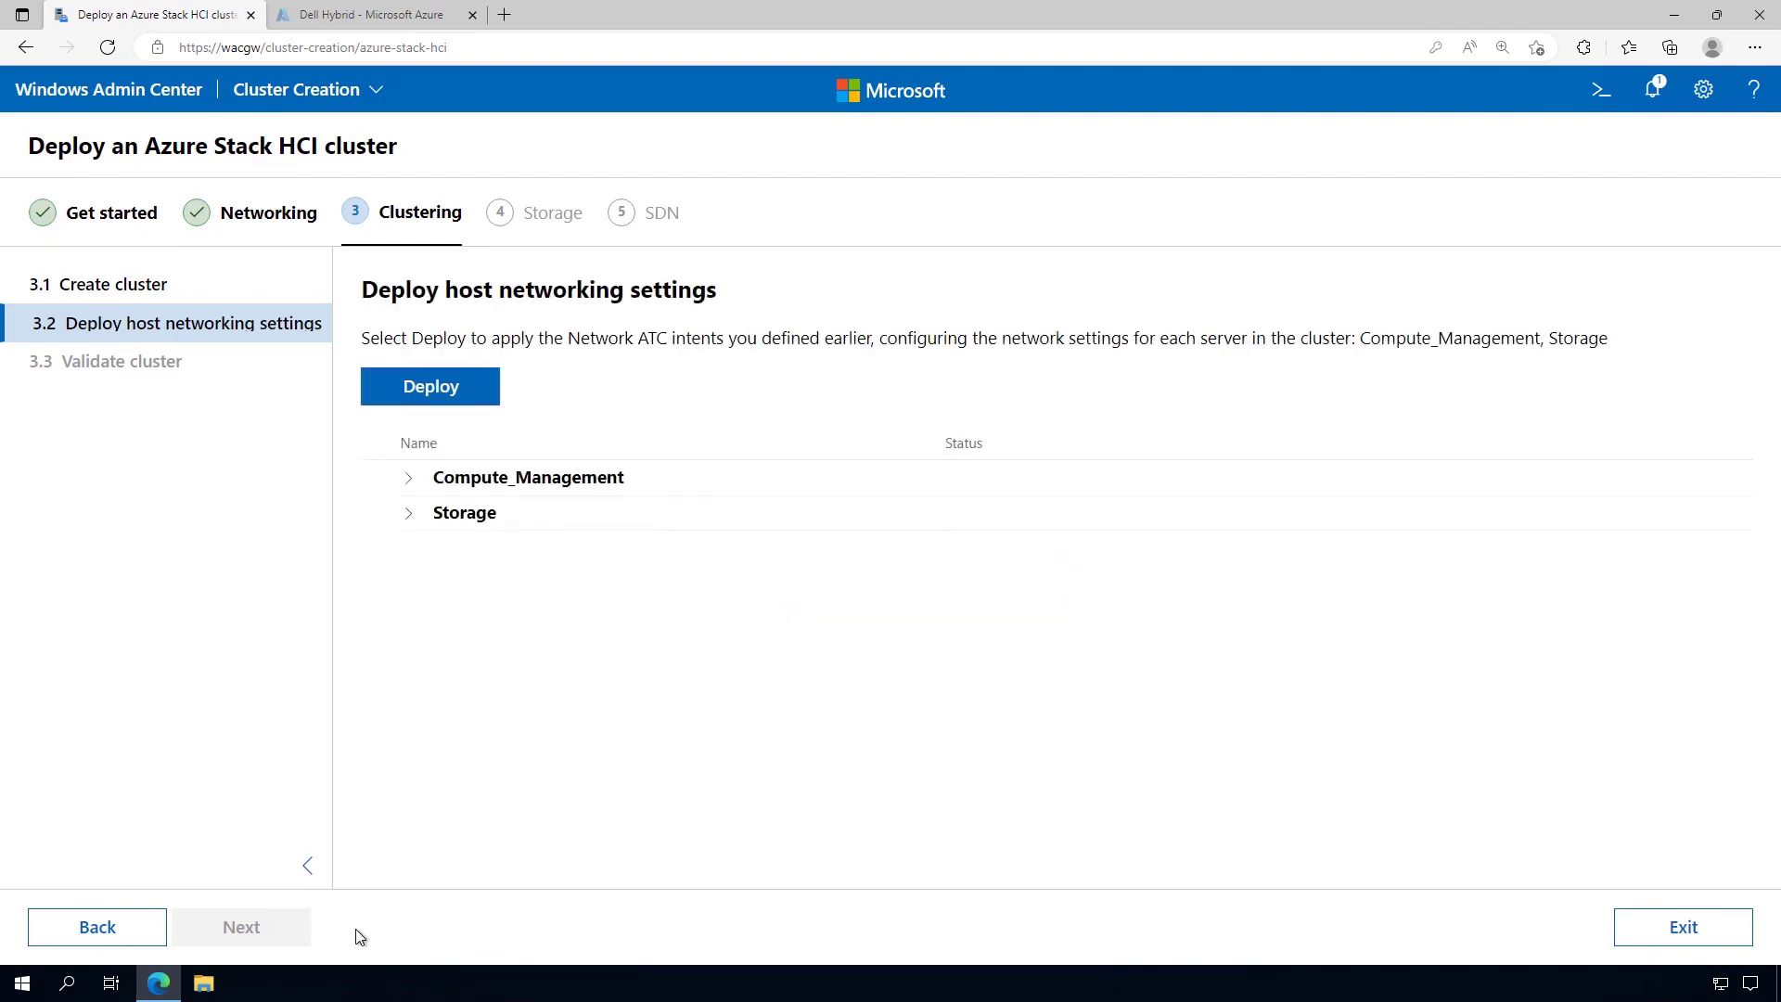
pyautogui.click(408, 486)
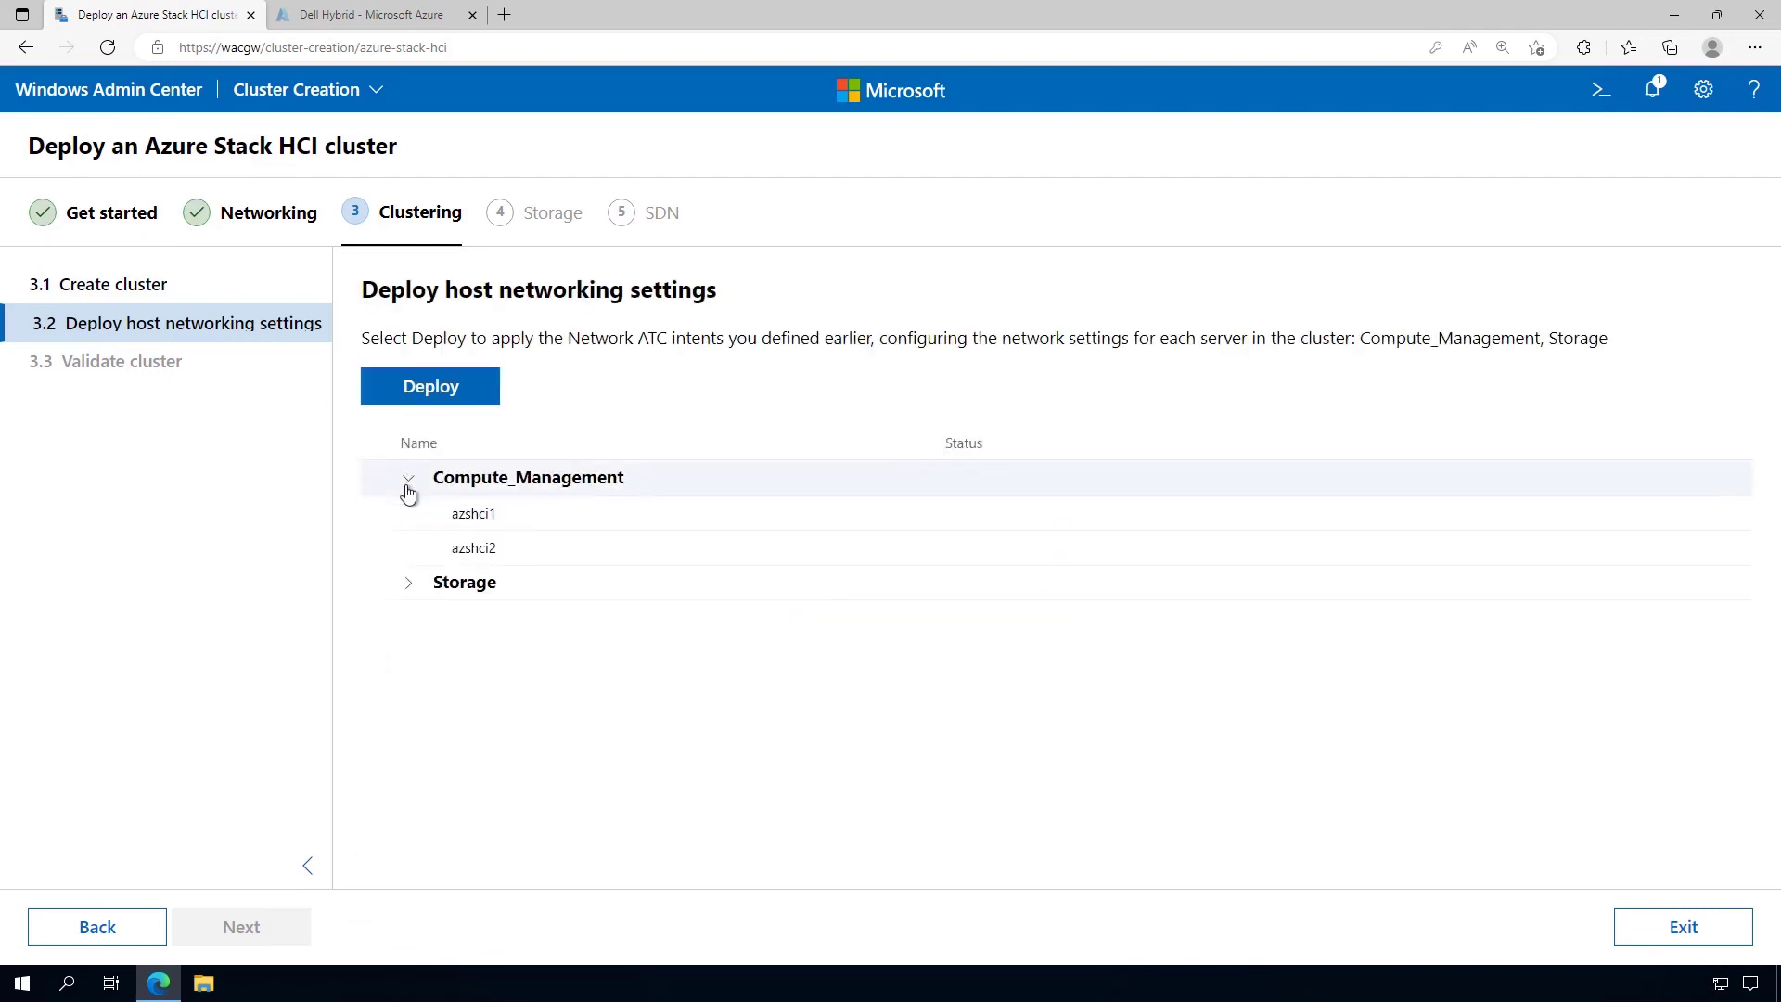
pyautogui.click(408, 583)
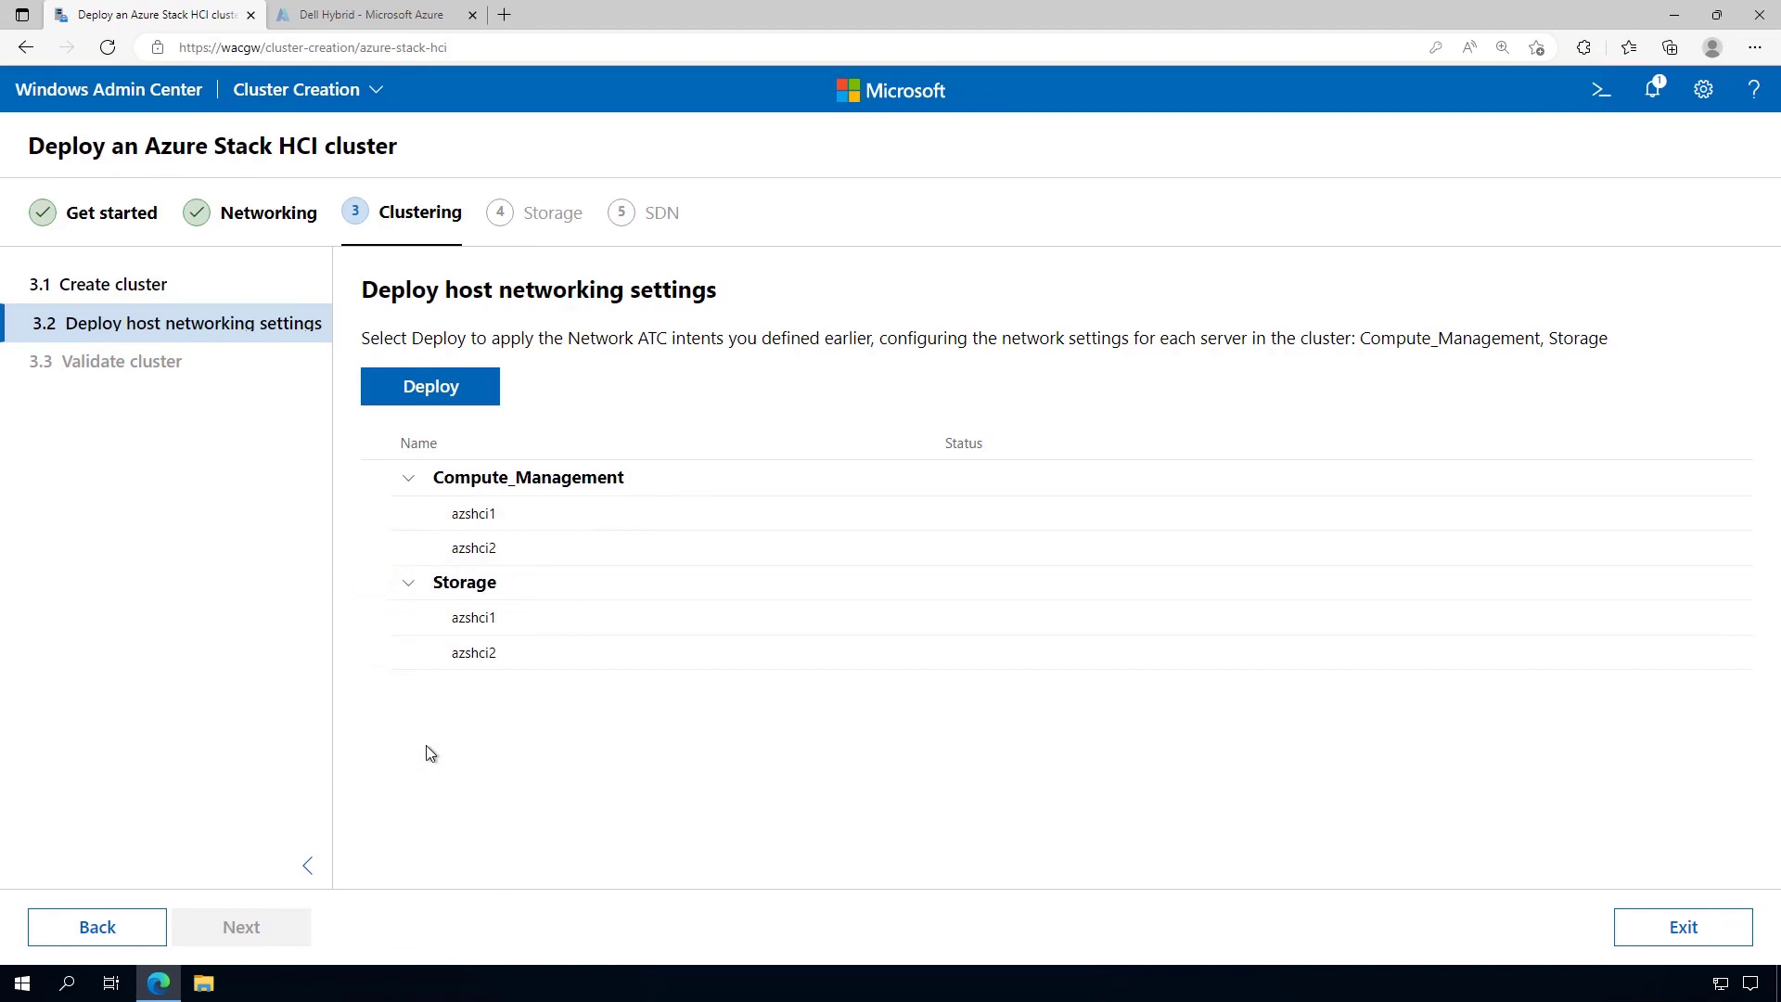
pyautogui.click(389, 394)
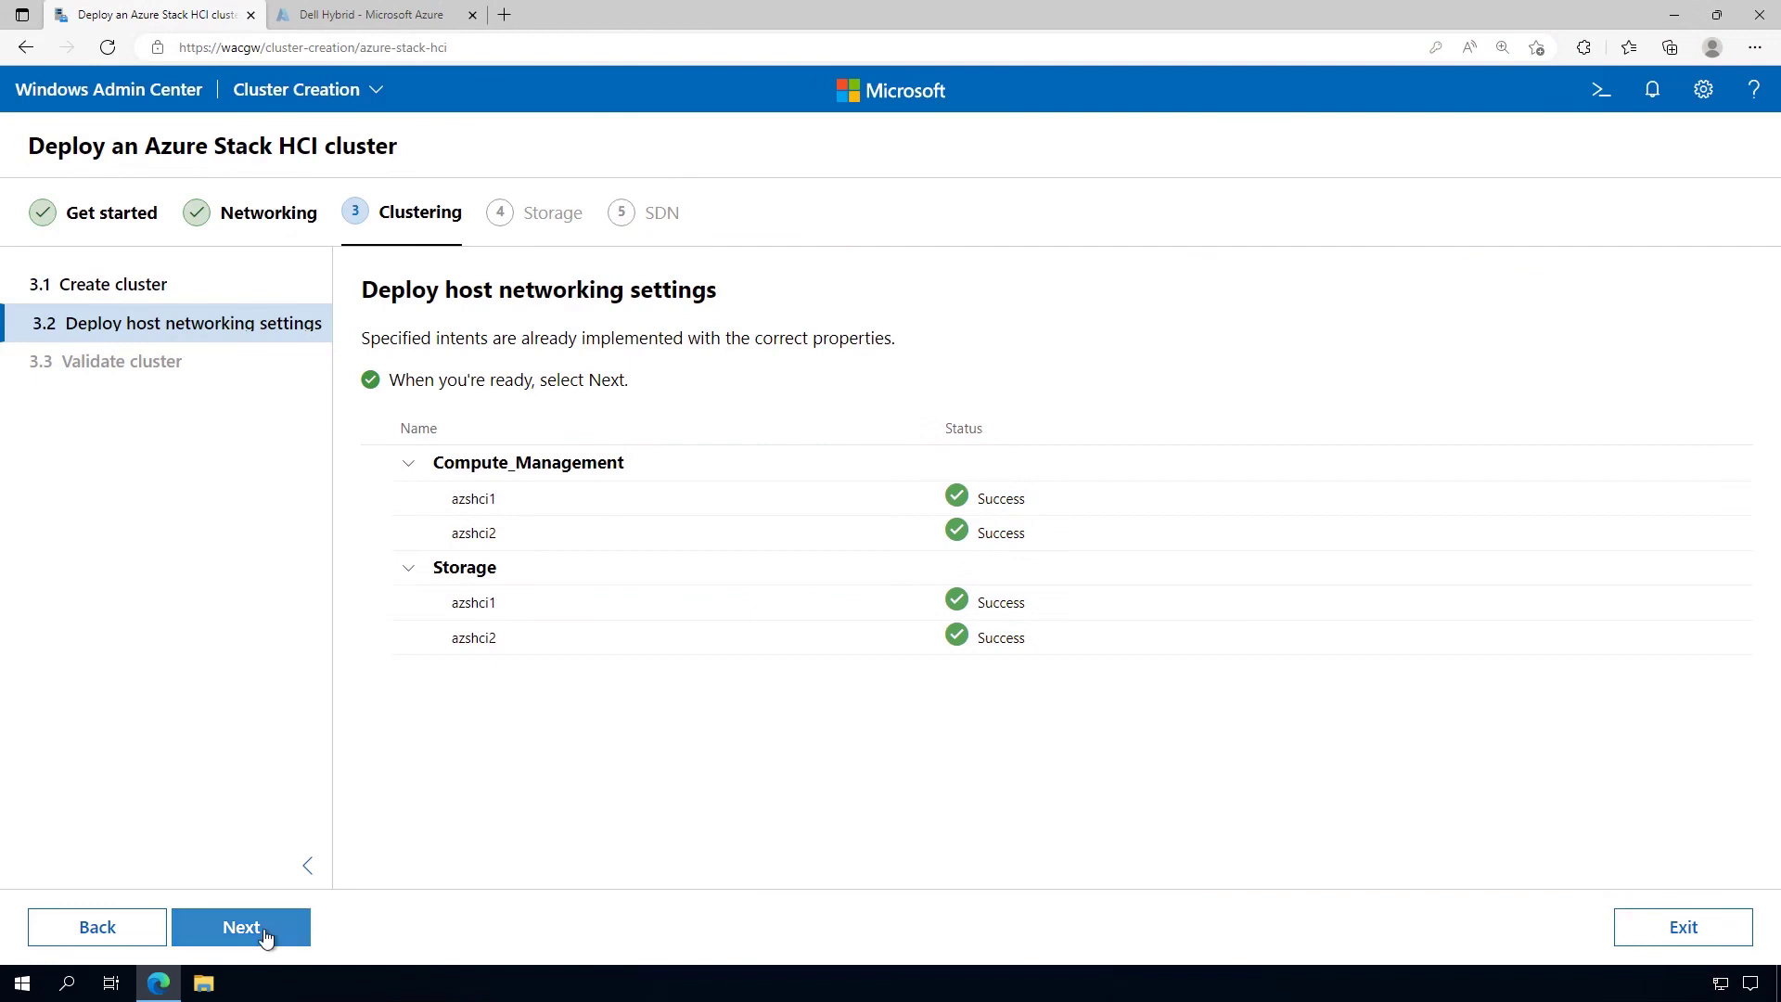
pyautogui.click(299, 931)
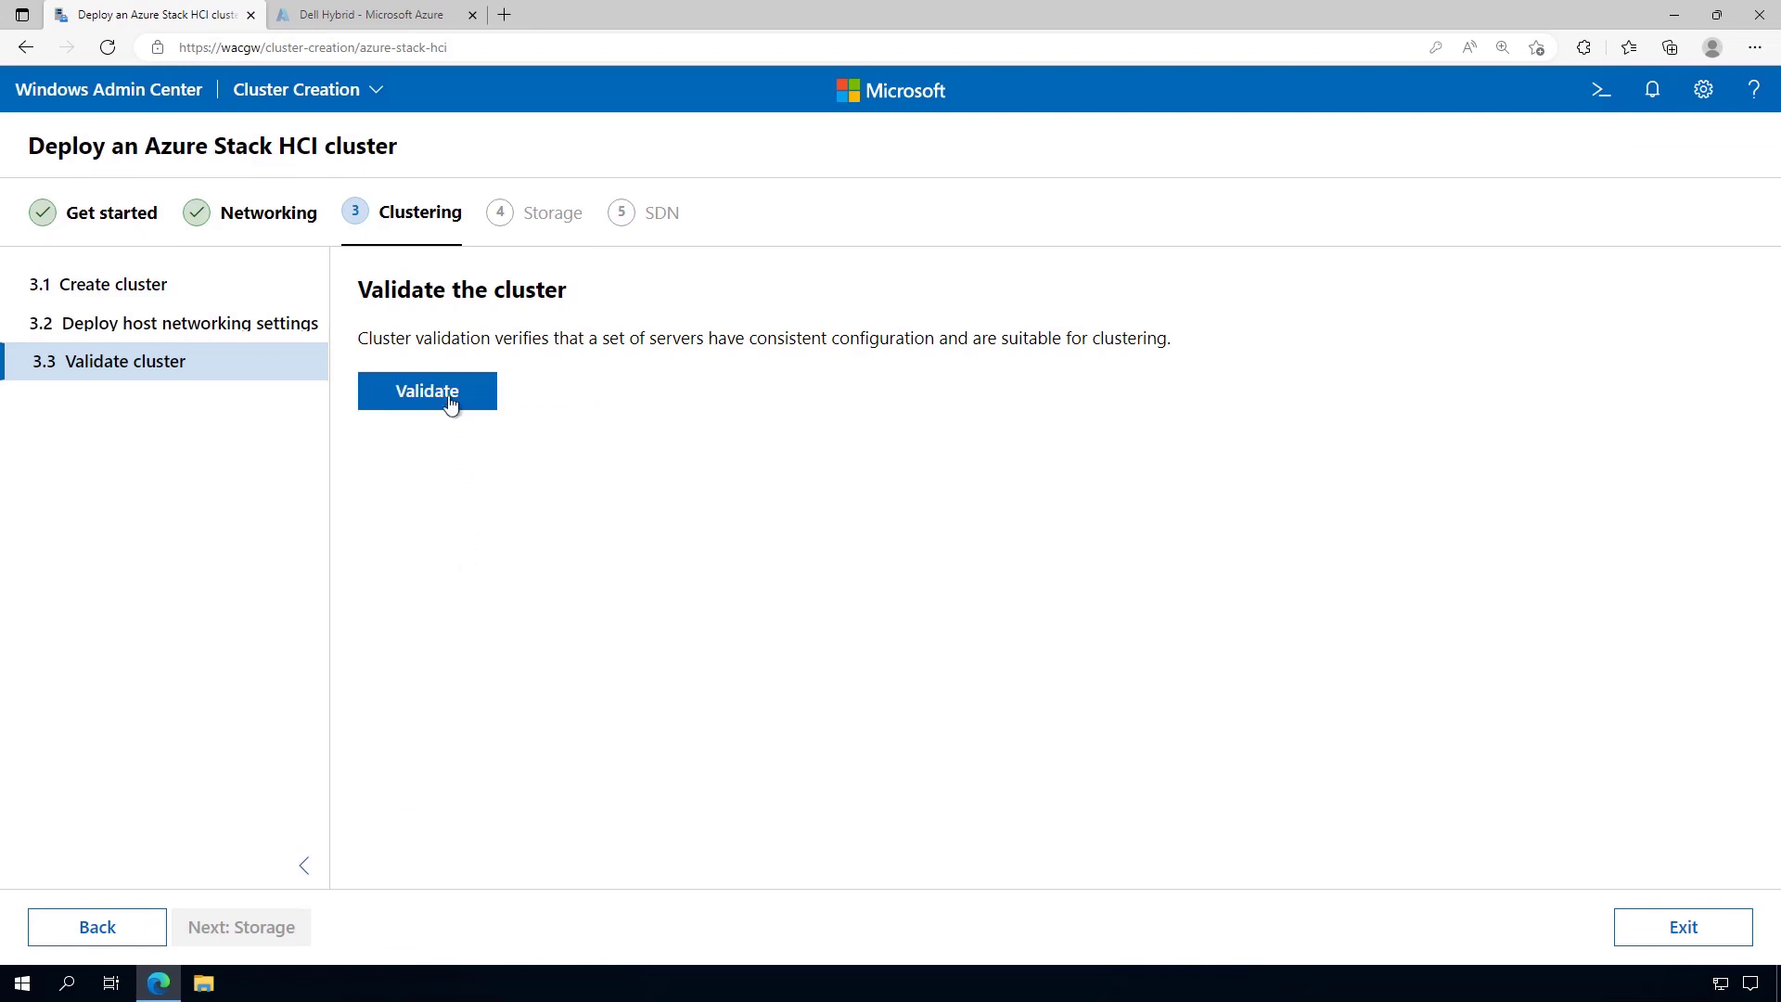
# Run cluster validation, download and review the validation report, then continue to Storage
pyautogui.click(452, 397)
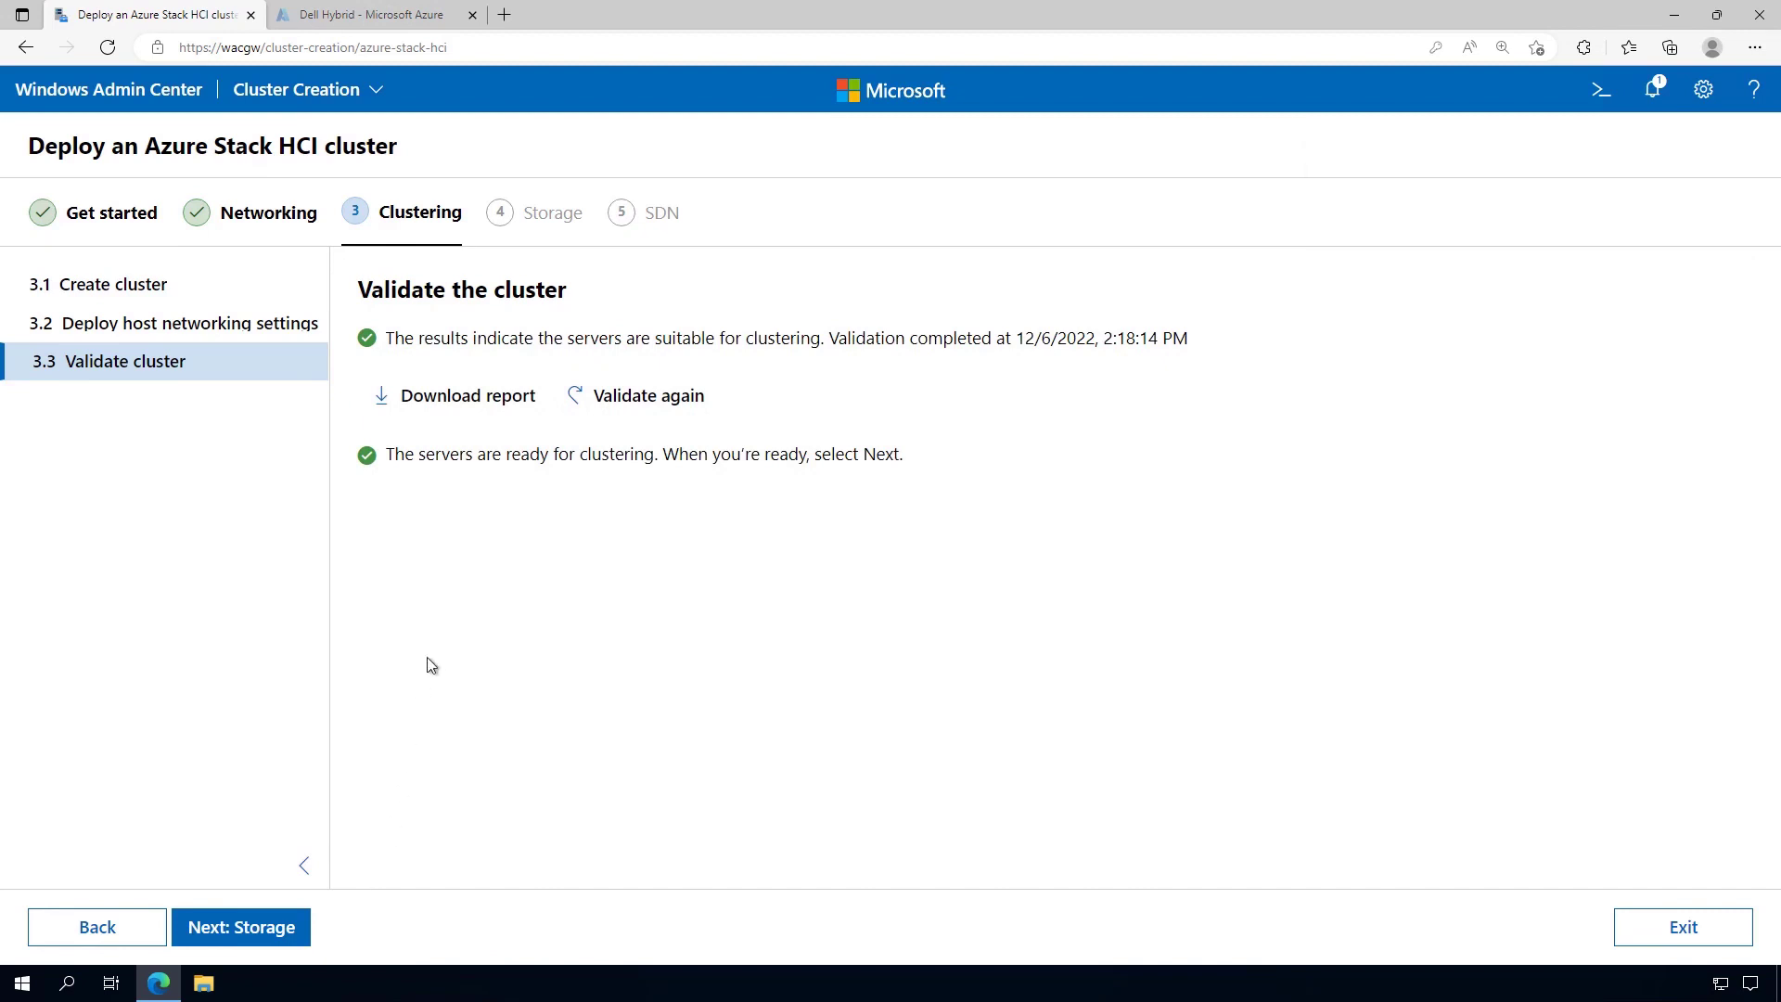
pyautogui.click(480, 414)
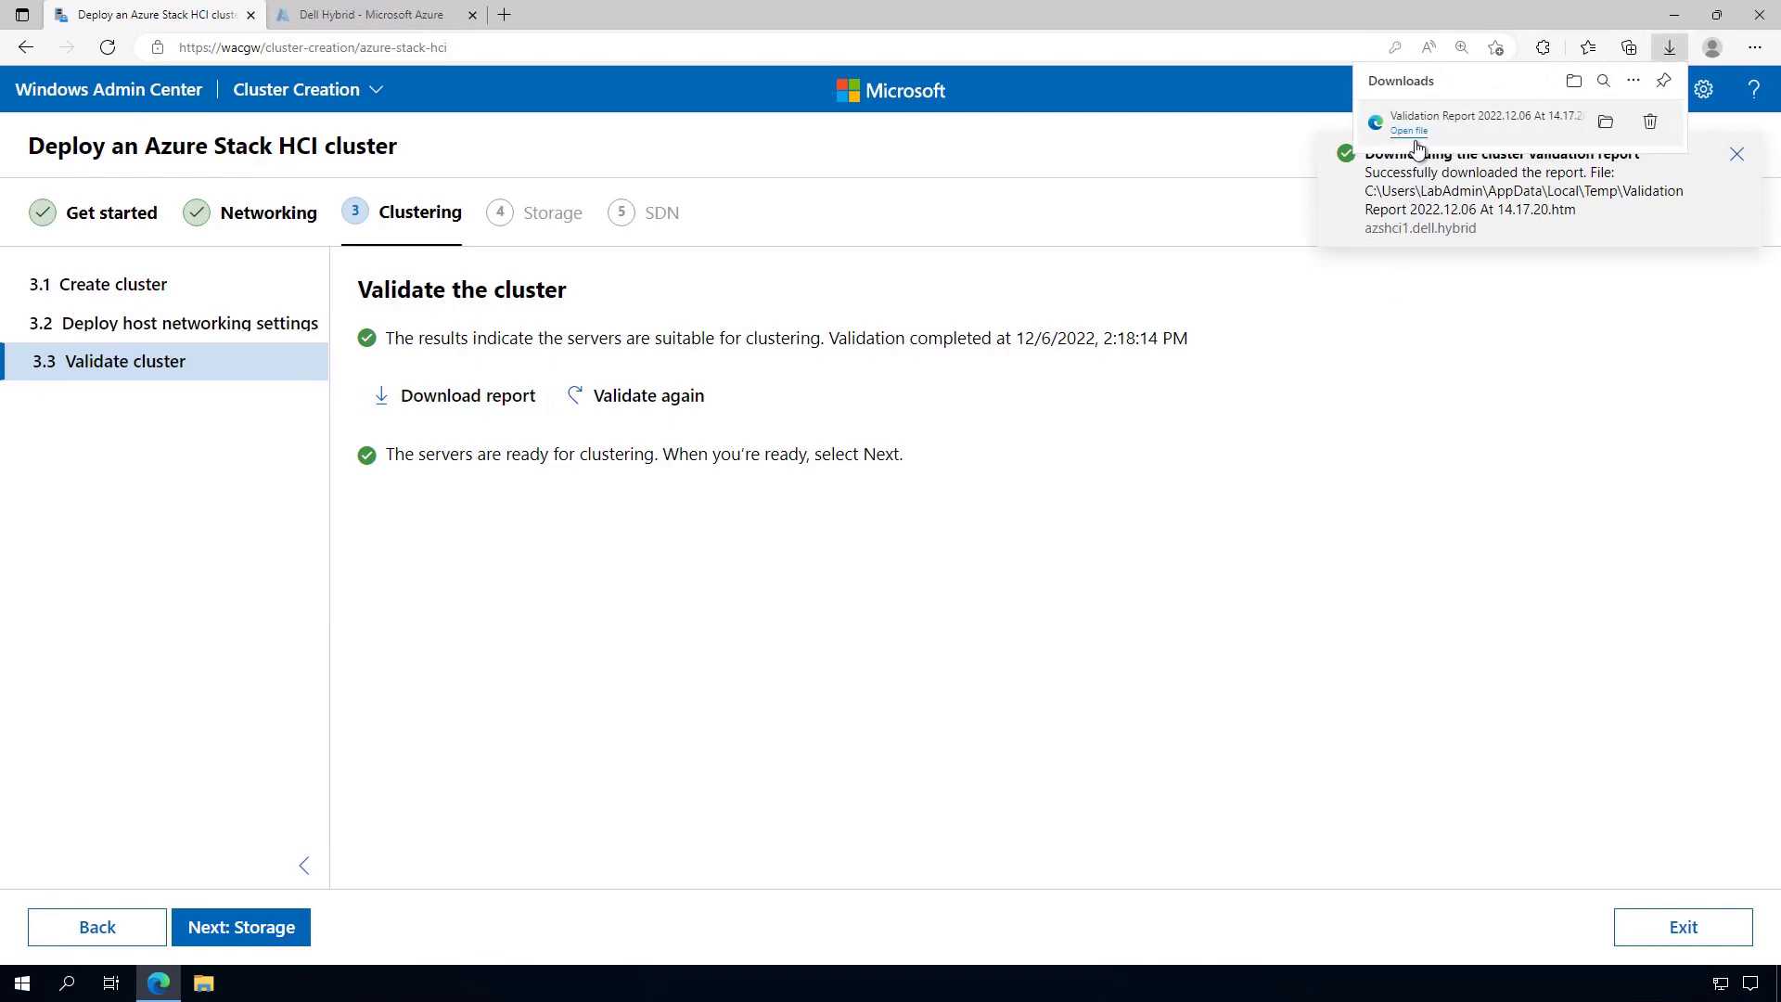
pyautogui.click(1410, 132)
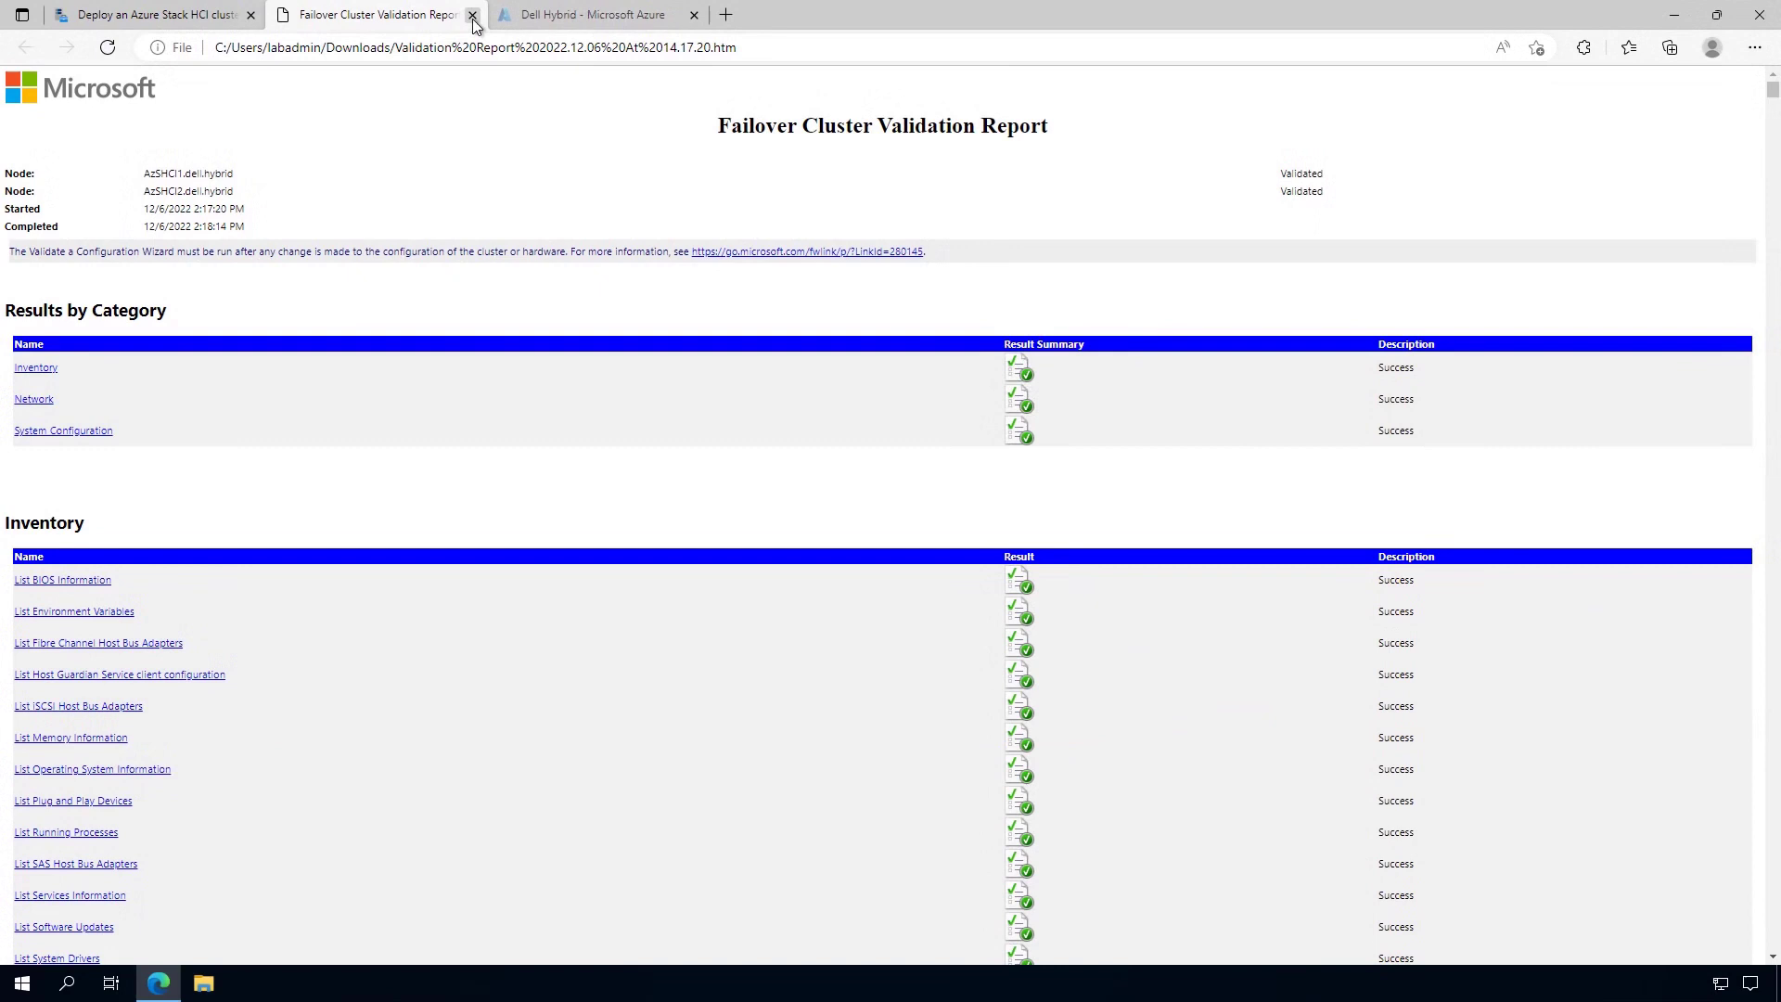
pyautogui.click(473, 17)
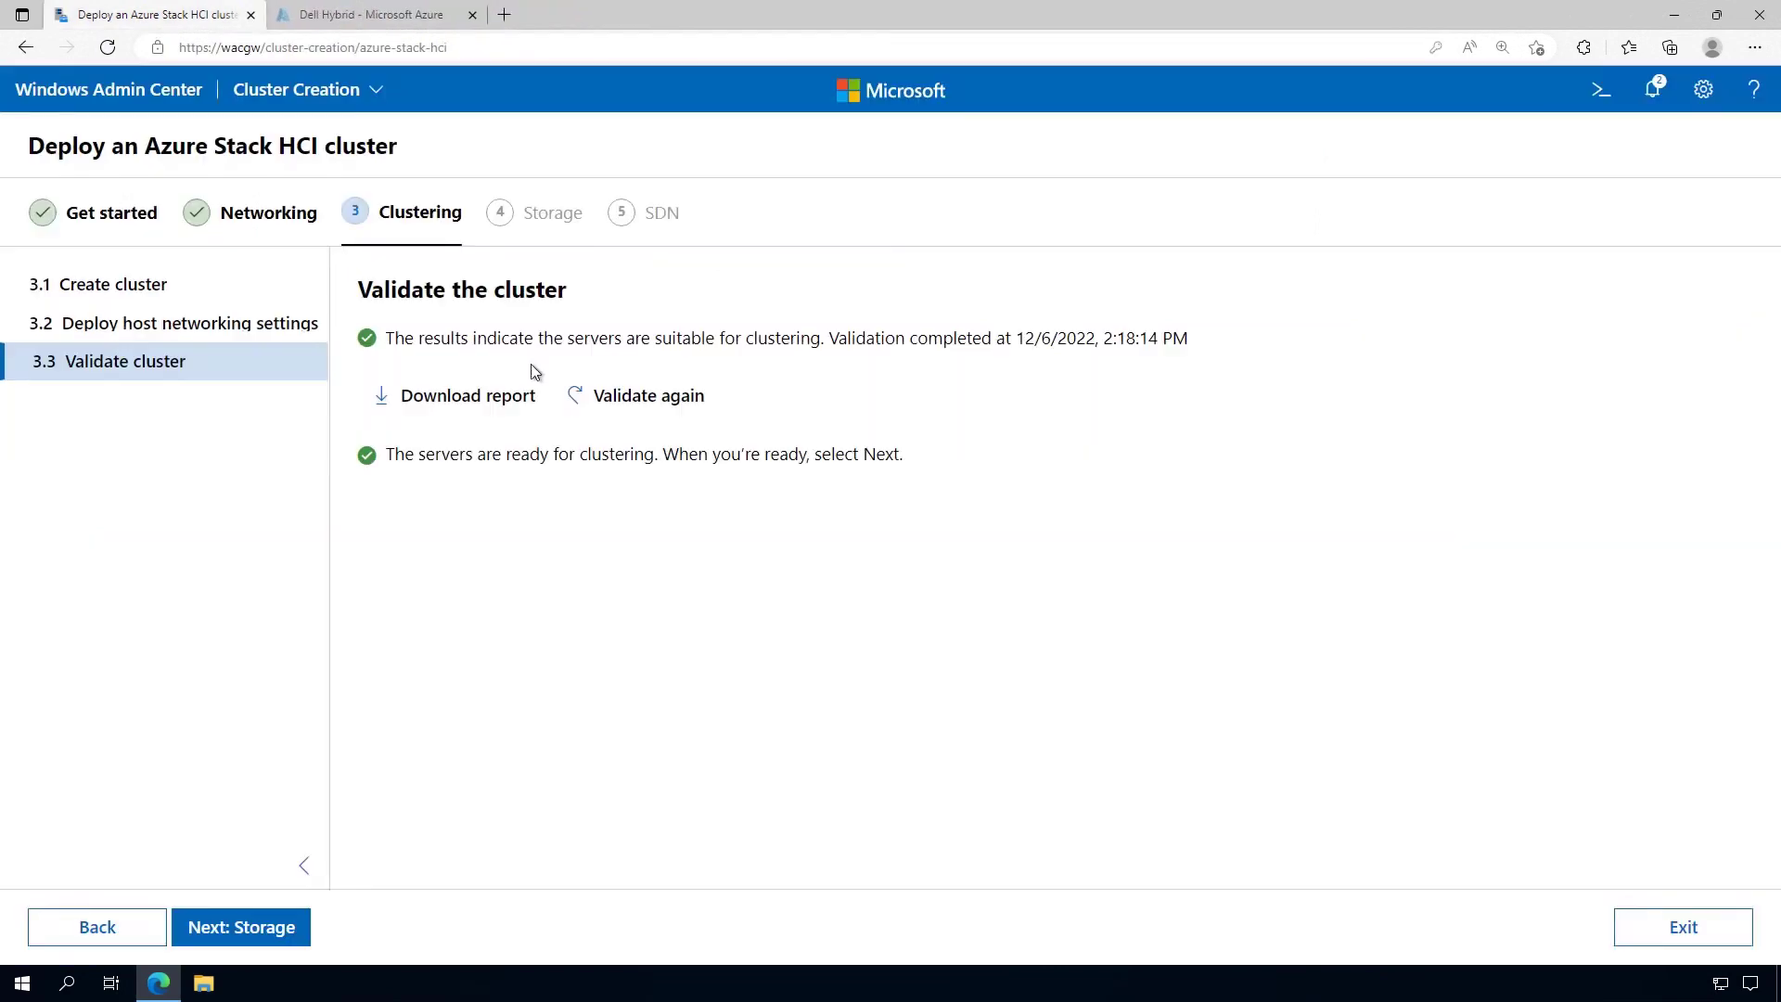
pyautogui.click(293, 927)
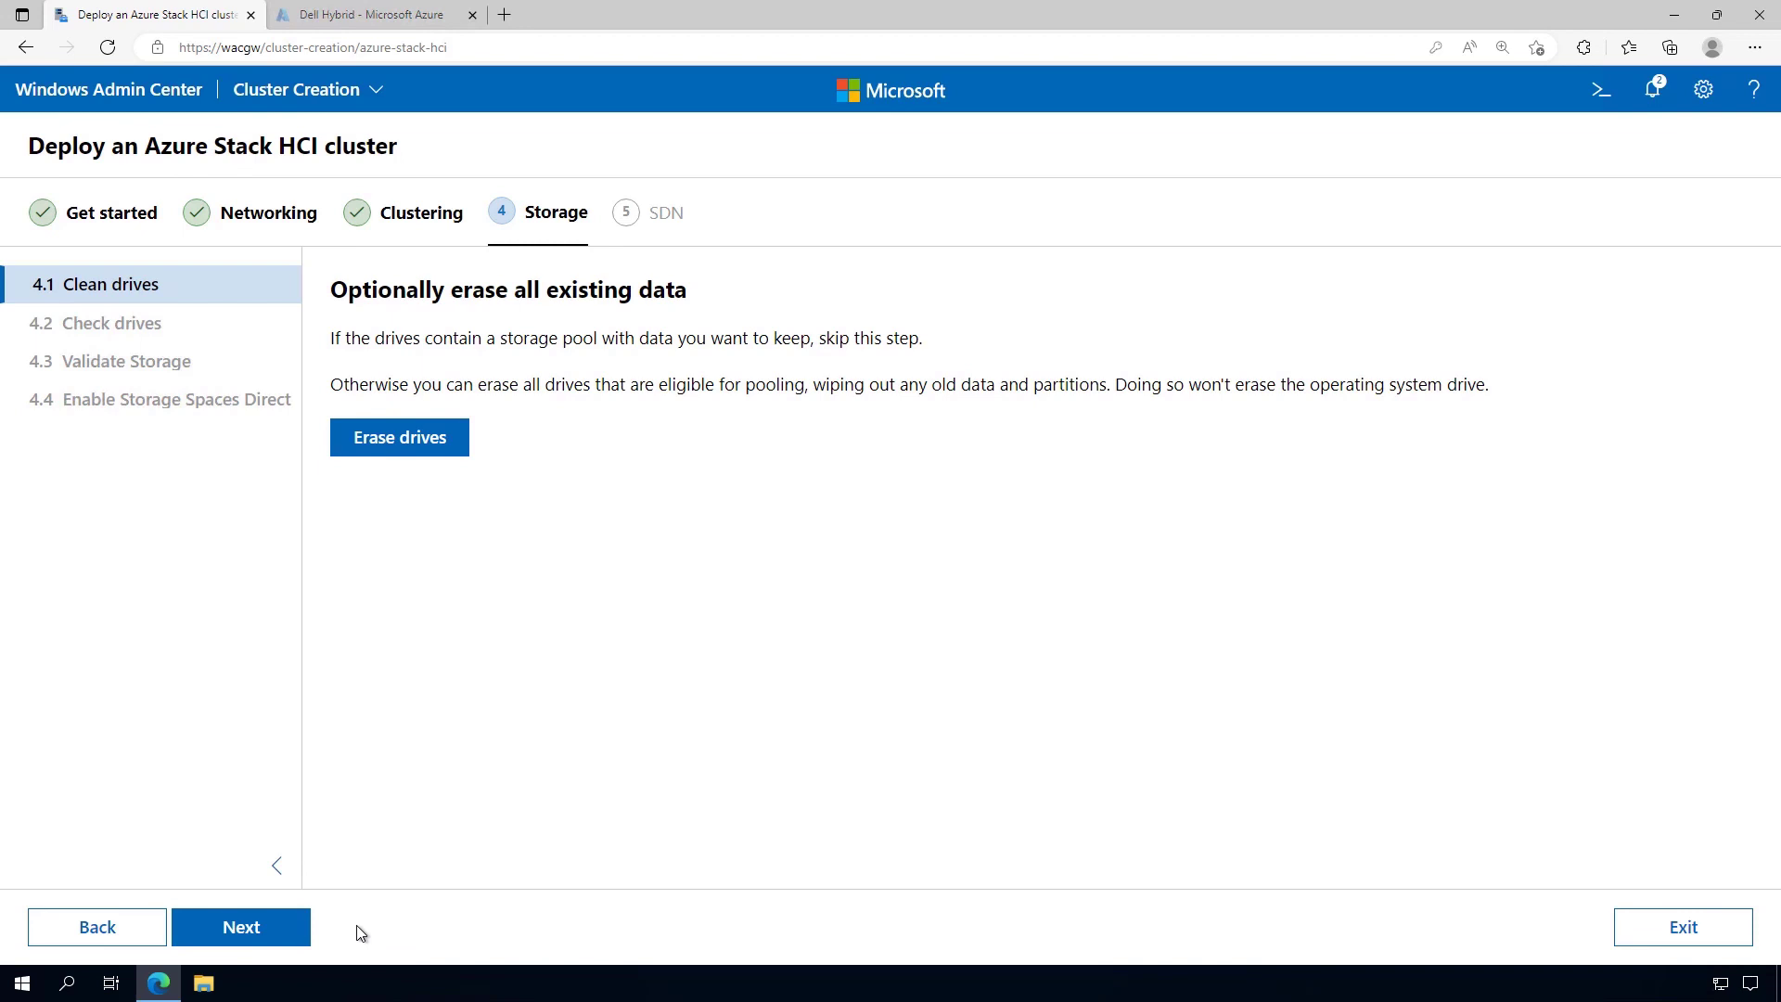
# Erase and confirm wiping all eligible drives, then continue to Check drives showing 12 drives per server
pyautogui.click(408, 440)
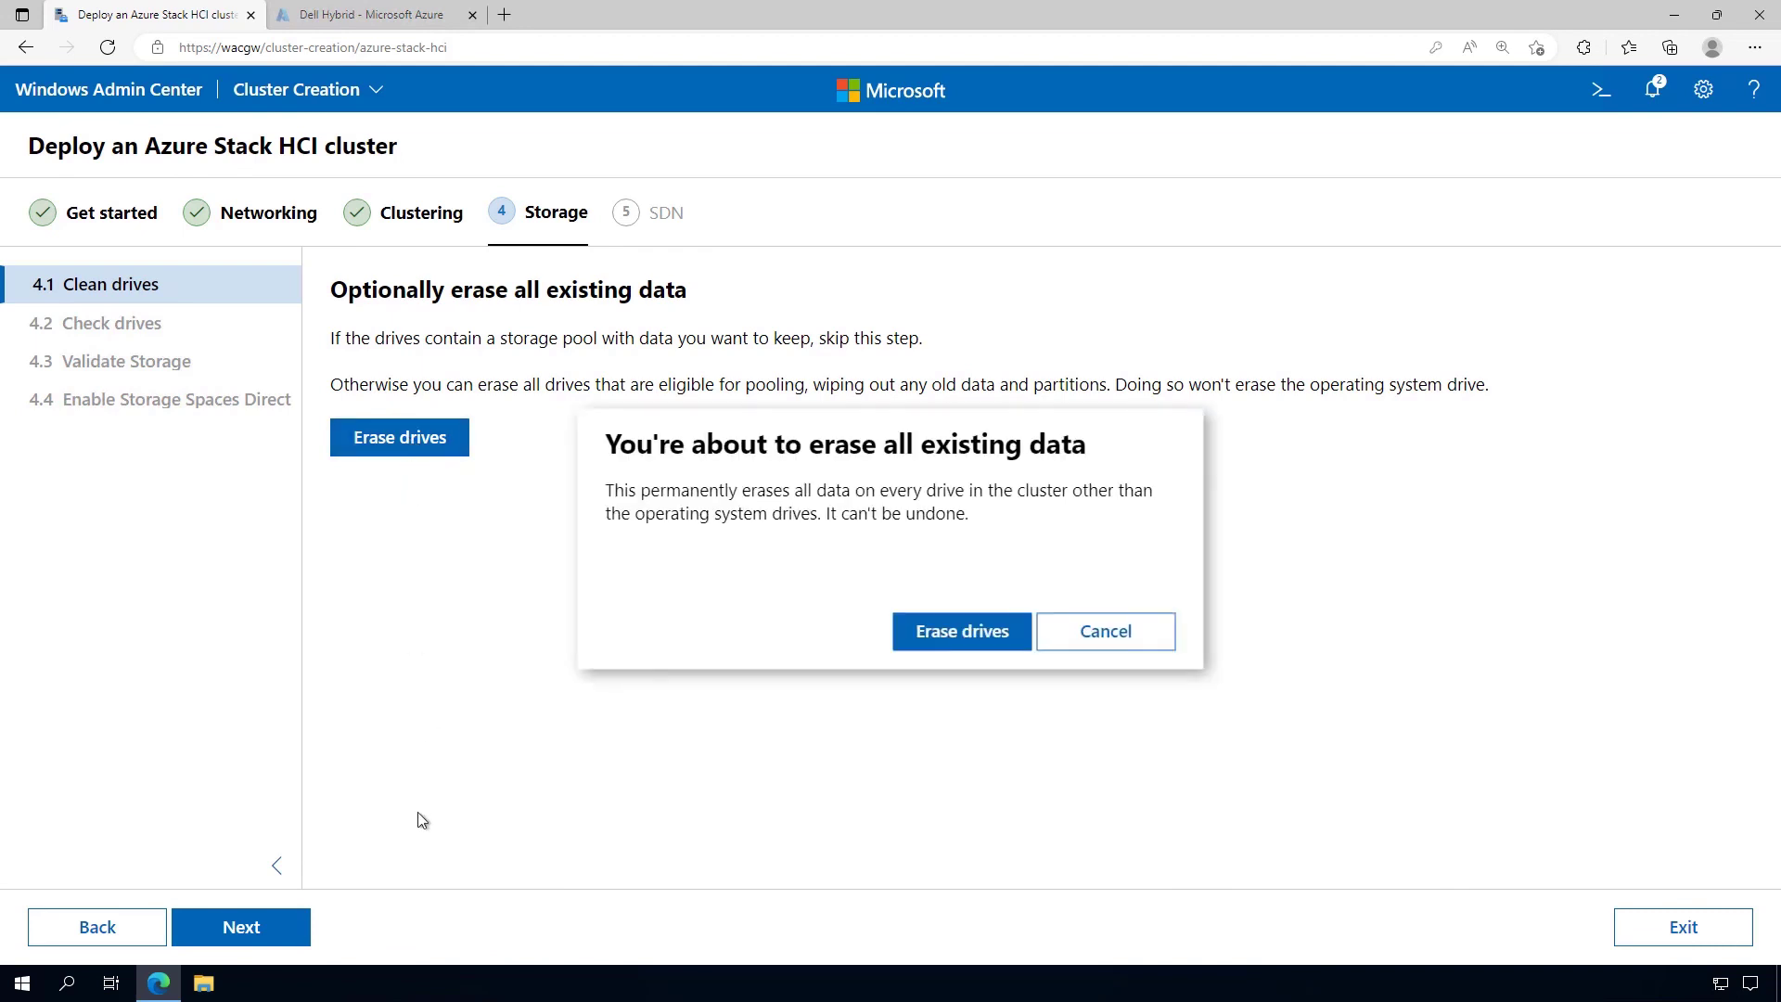
pyautogui.click(962, 630)
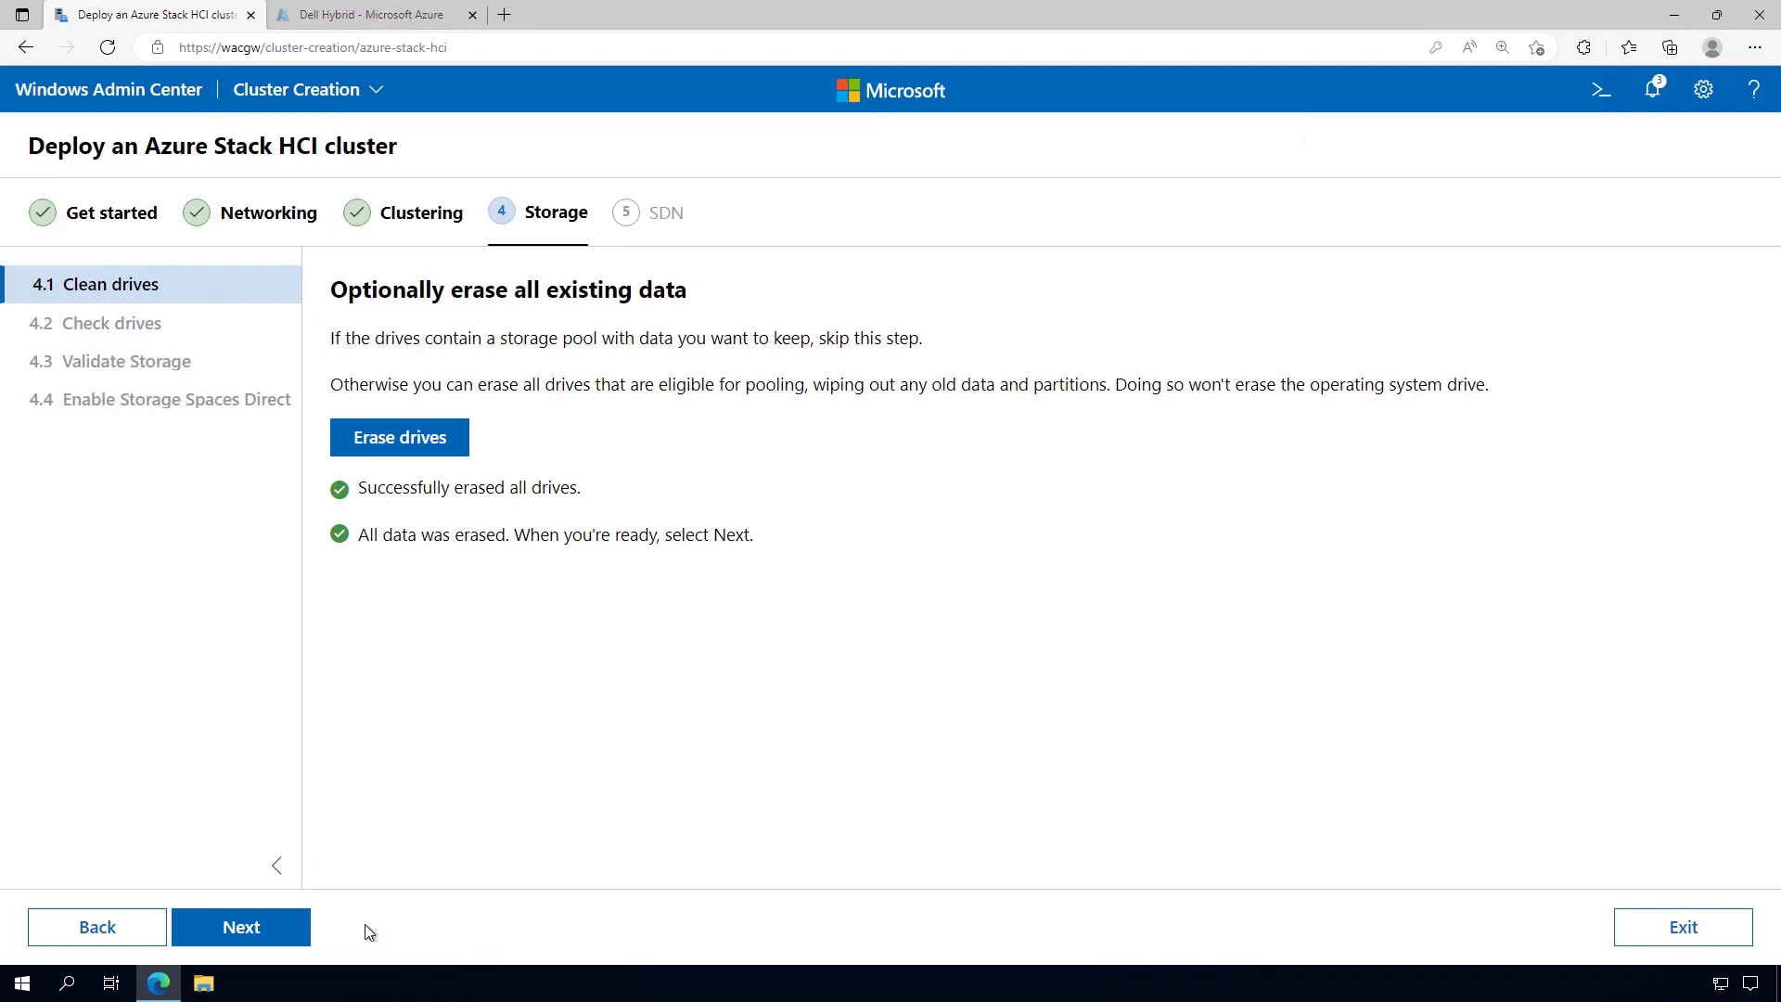
pyautogui.click(287, 928)
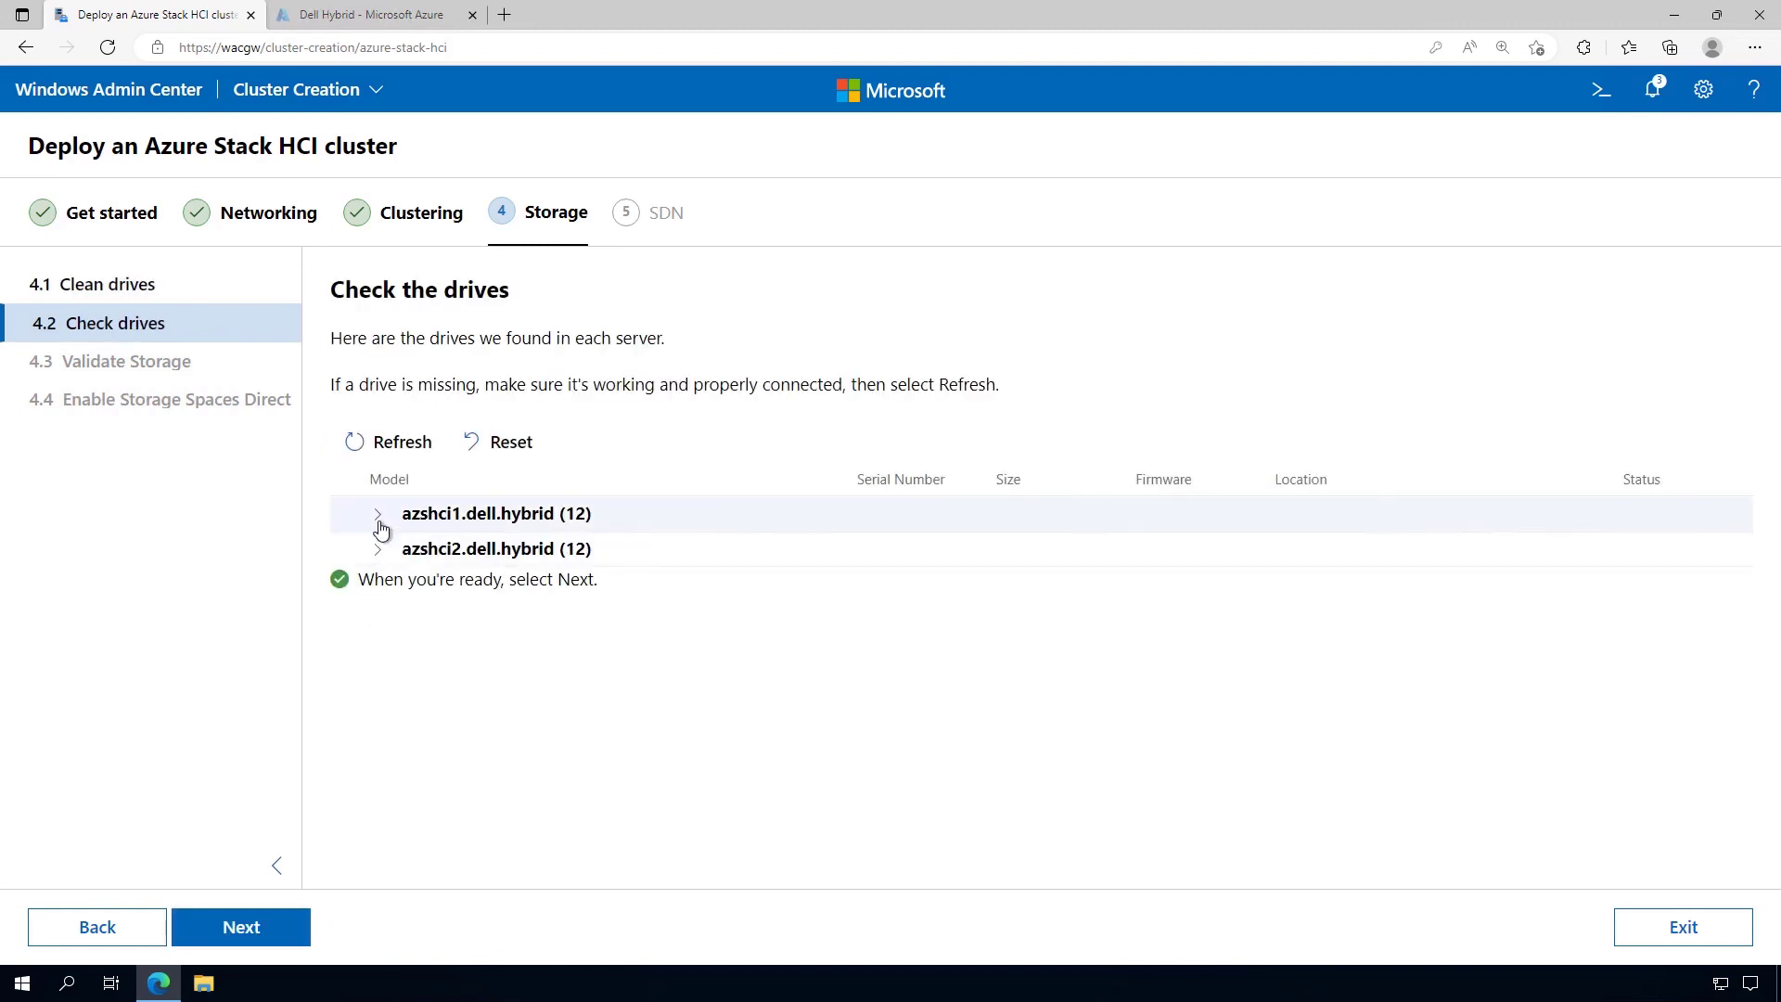
# Check the 12 unspecified drives on azshci1.dell.hybrid and run storage validation for Storage Spaces Direct
pyautogui.click(379, 518)
pyautogui.click(393, 551)
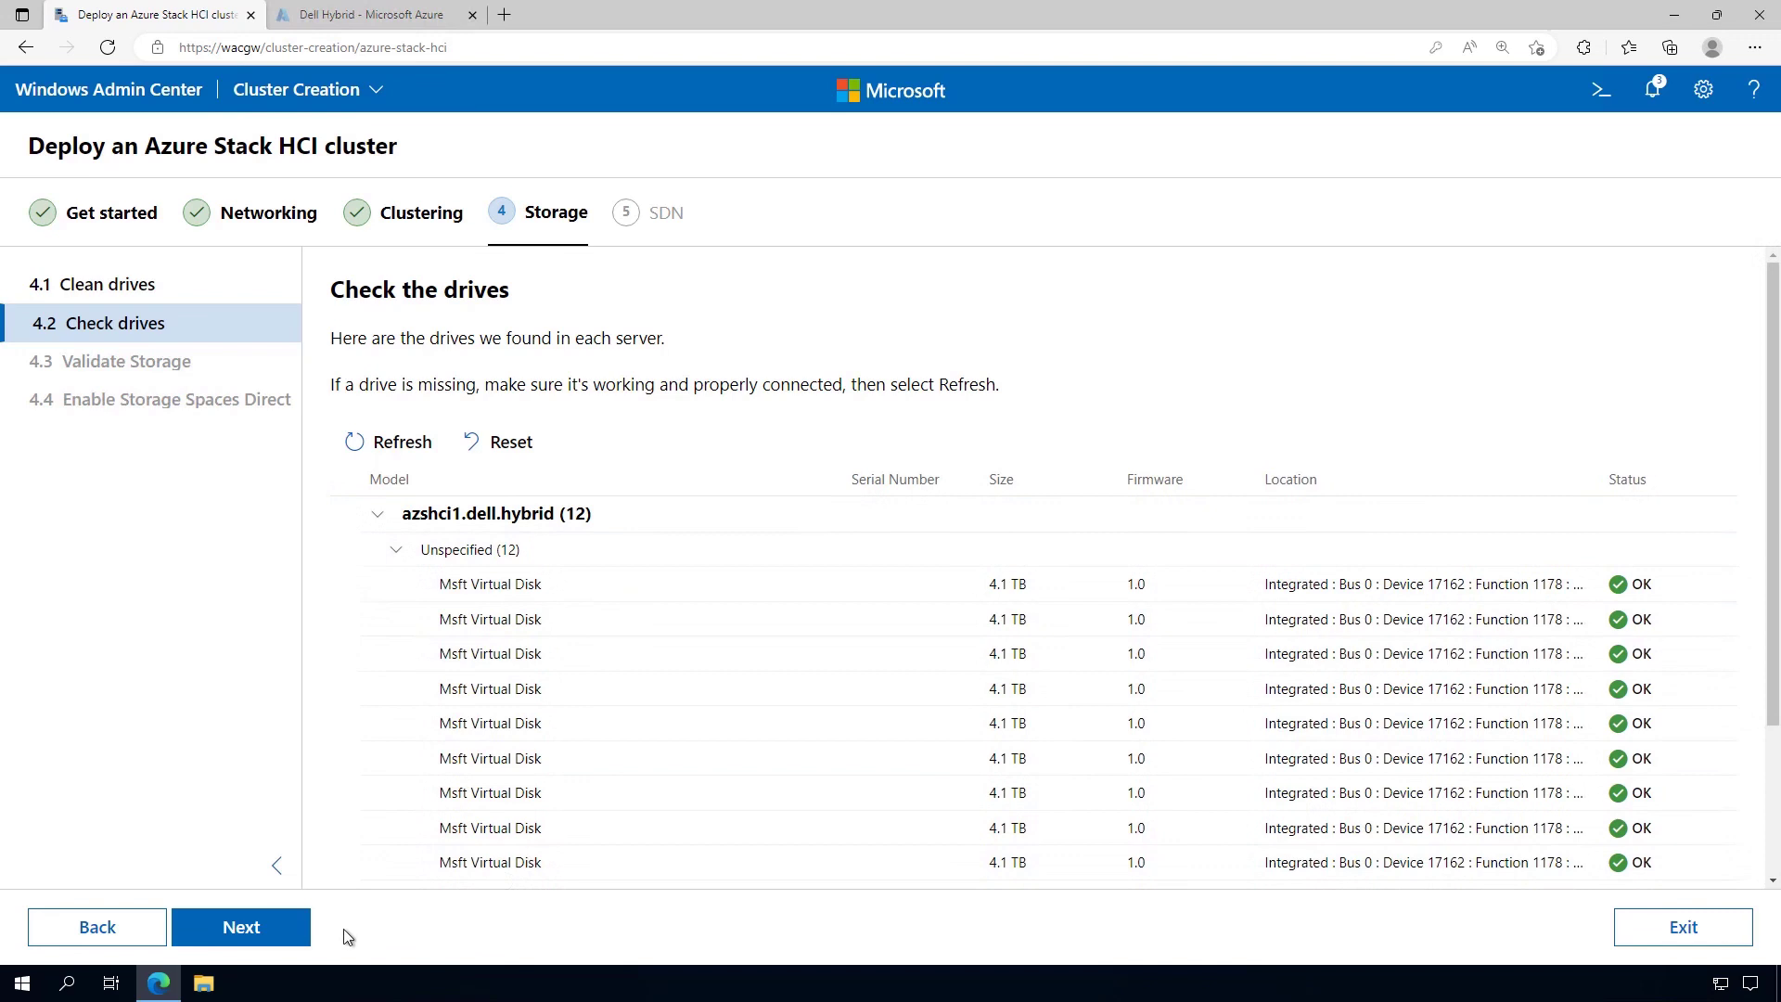
pyautogui.click(283, 937)
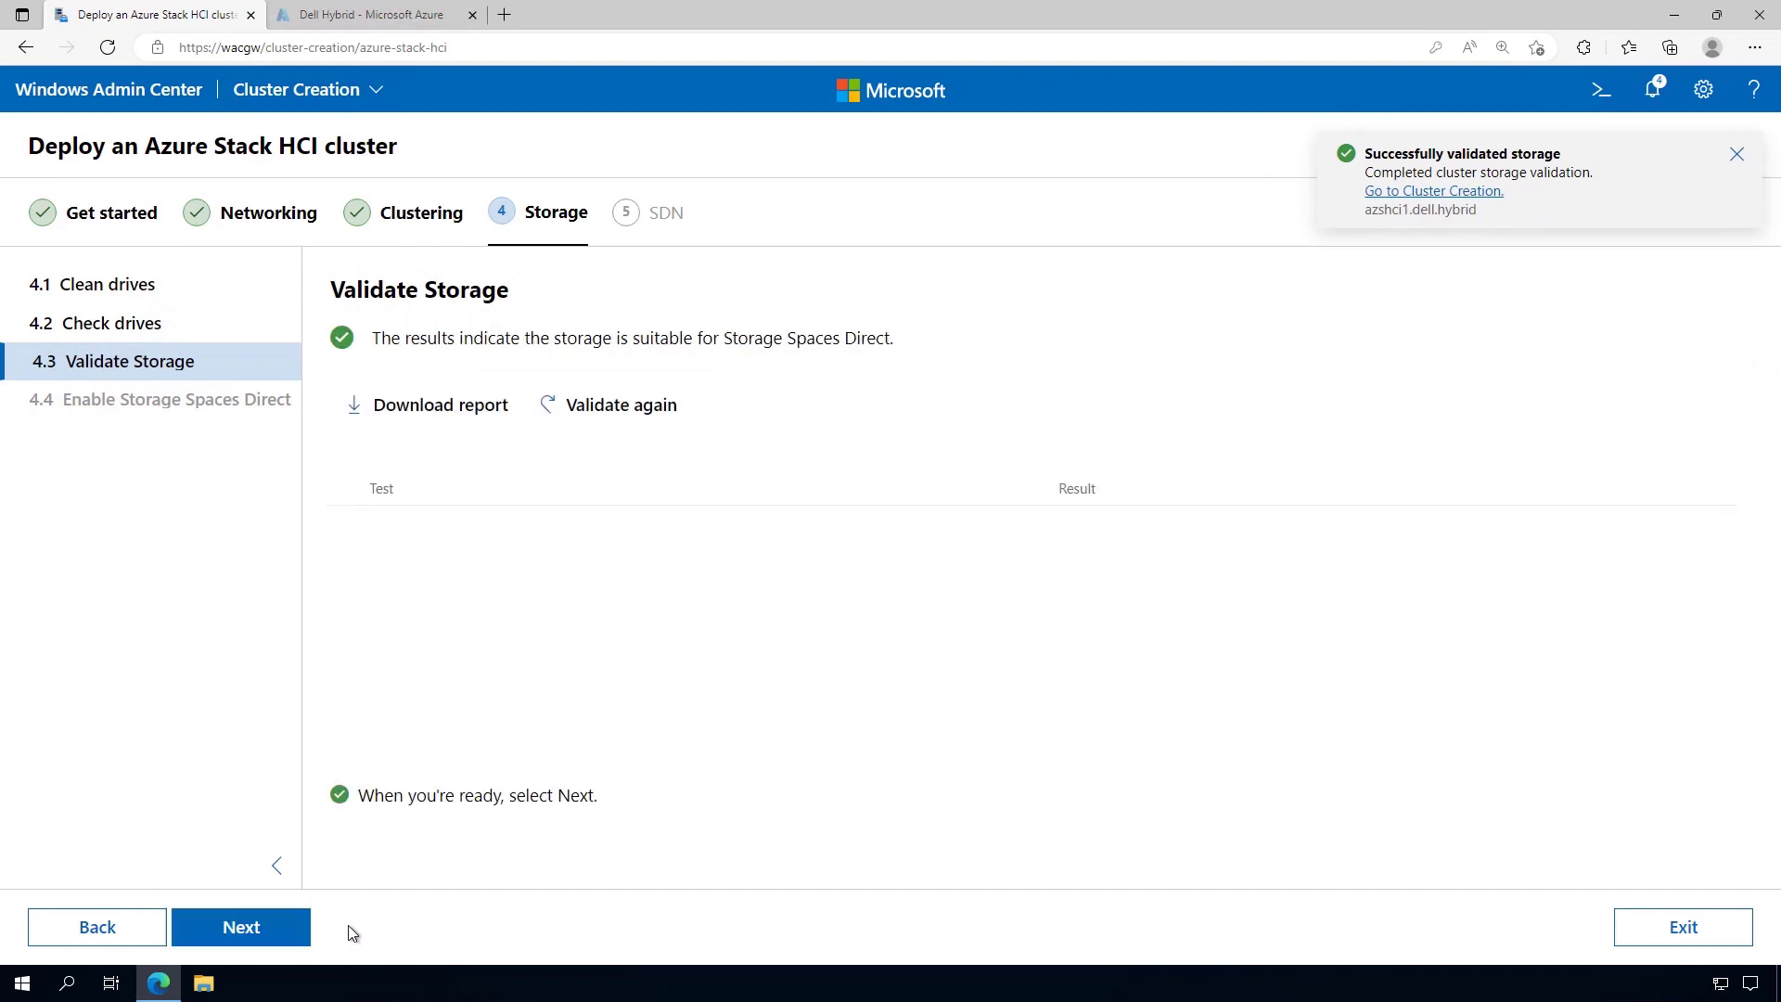
# Enable Storage Spaces Direct on the cluster, then continue to the SDN Network Controller step
pyautogui.click(263, 937)
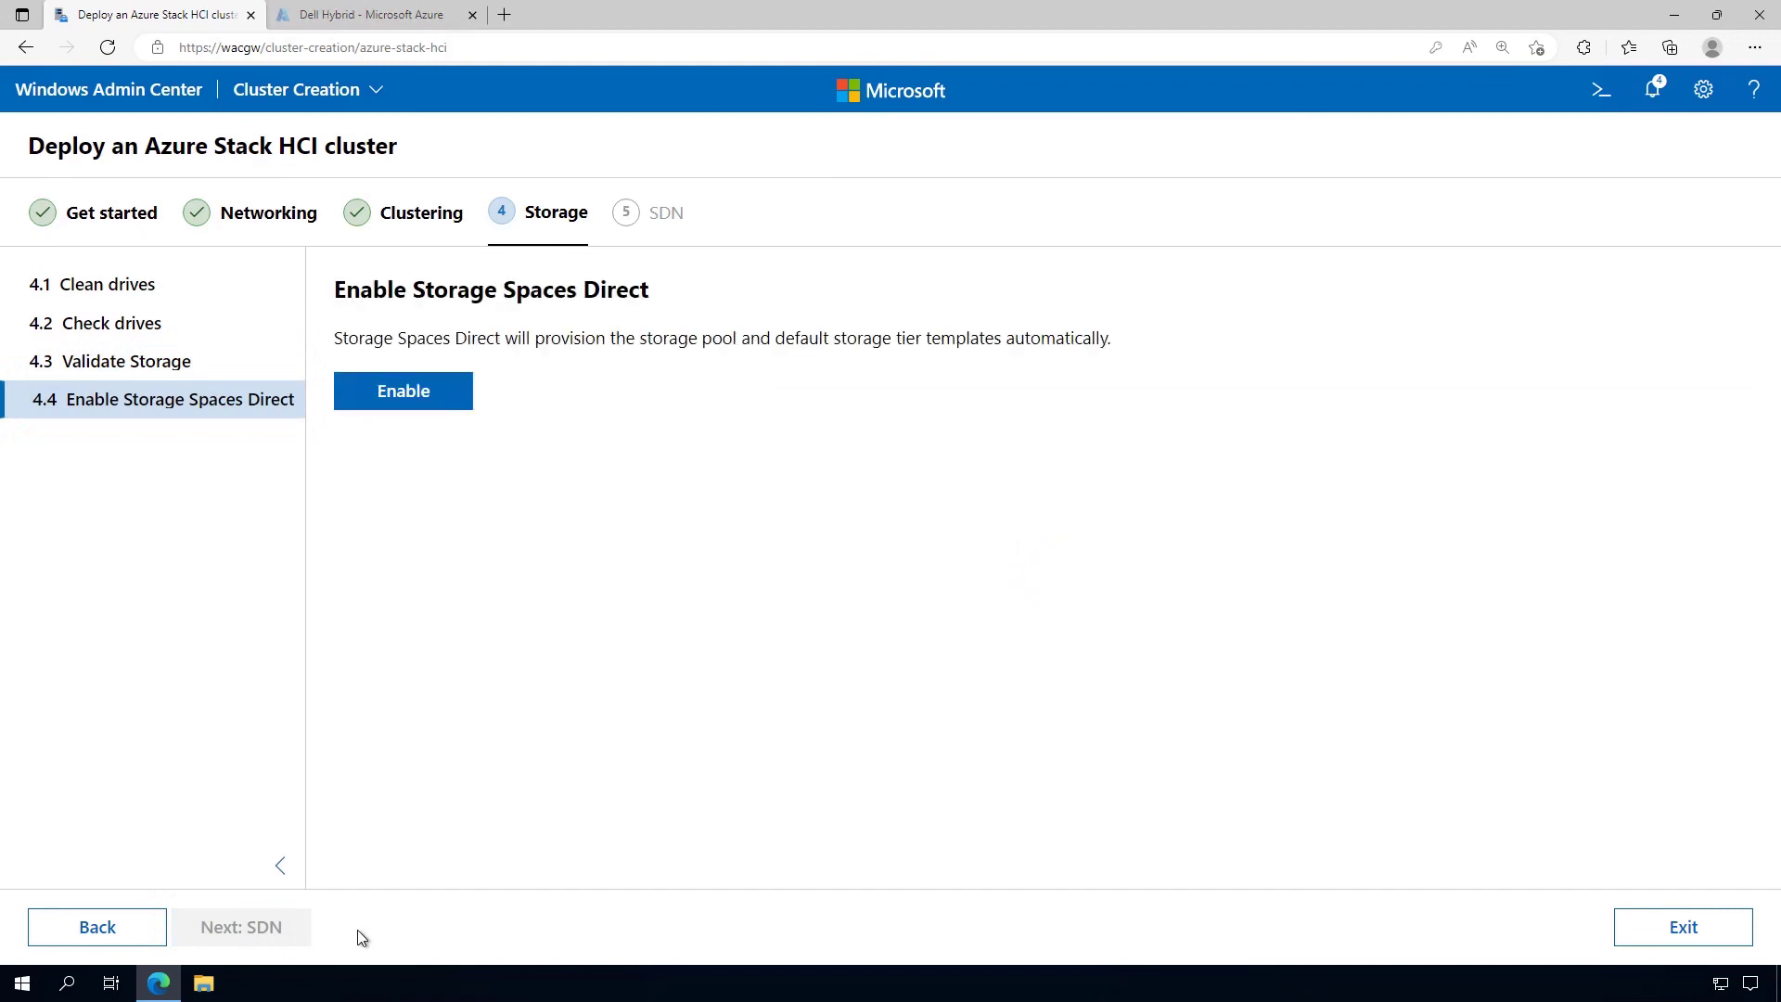
pyautogui.click(399, 401)
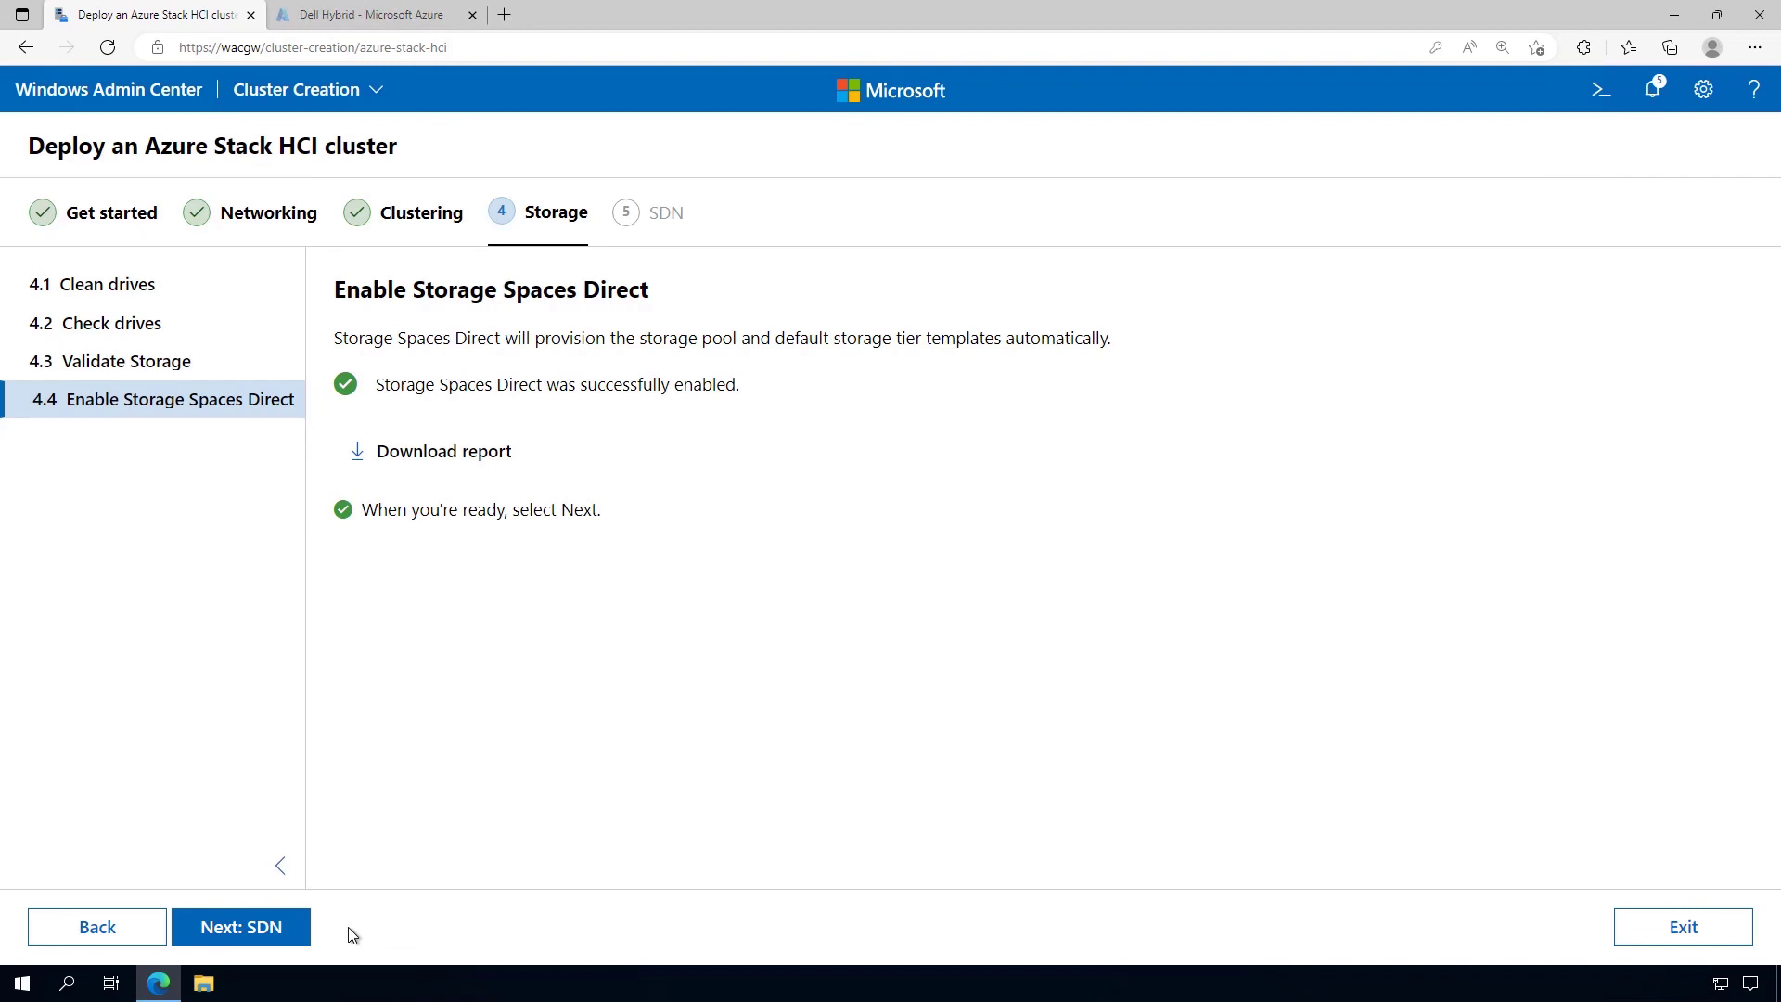
pyautogui.click(267, 933)
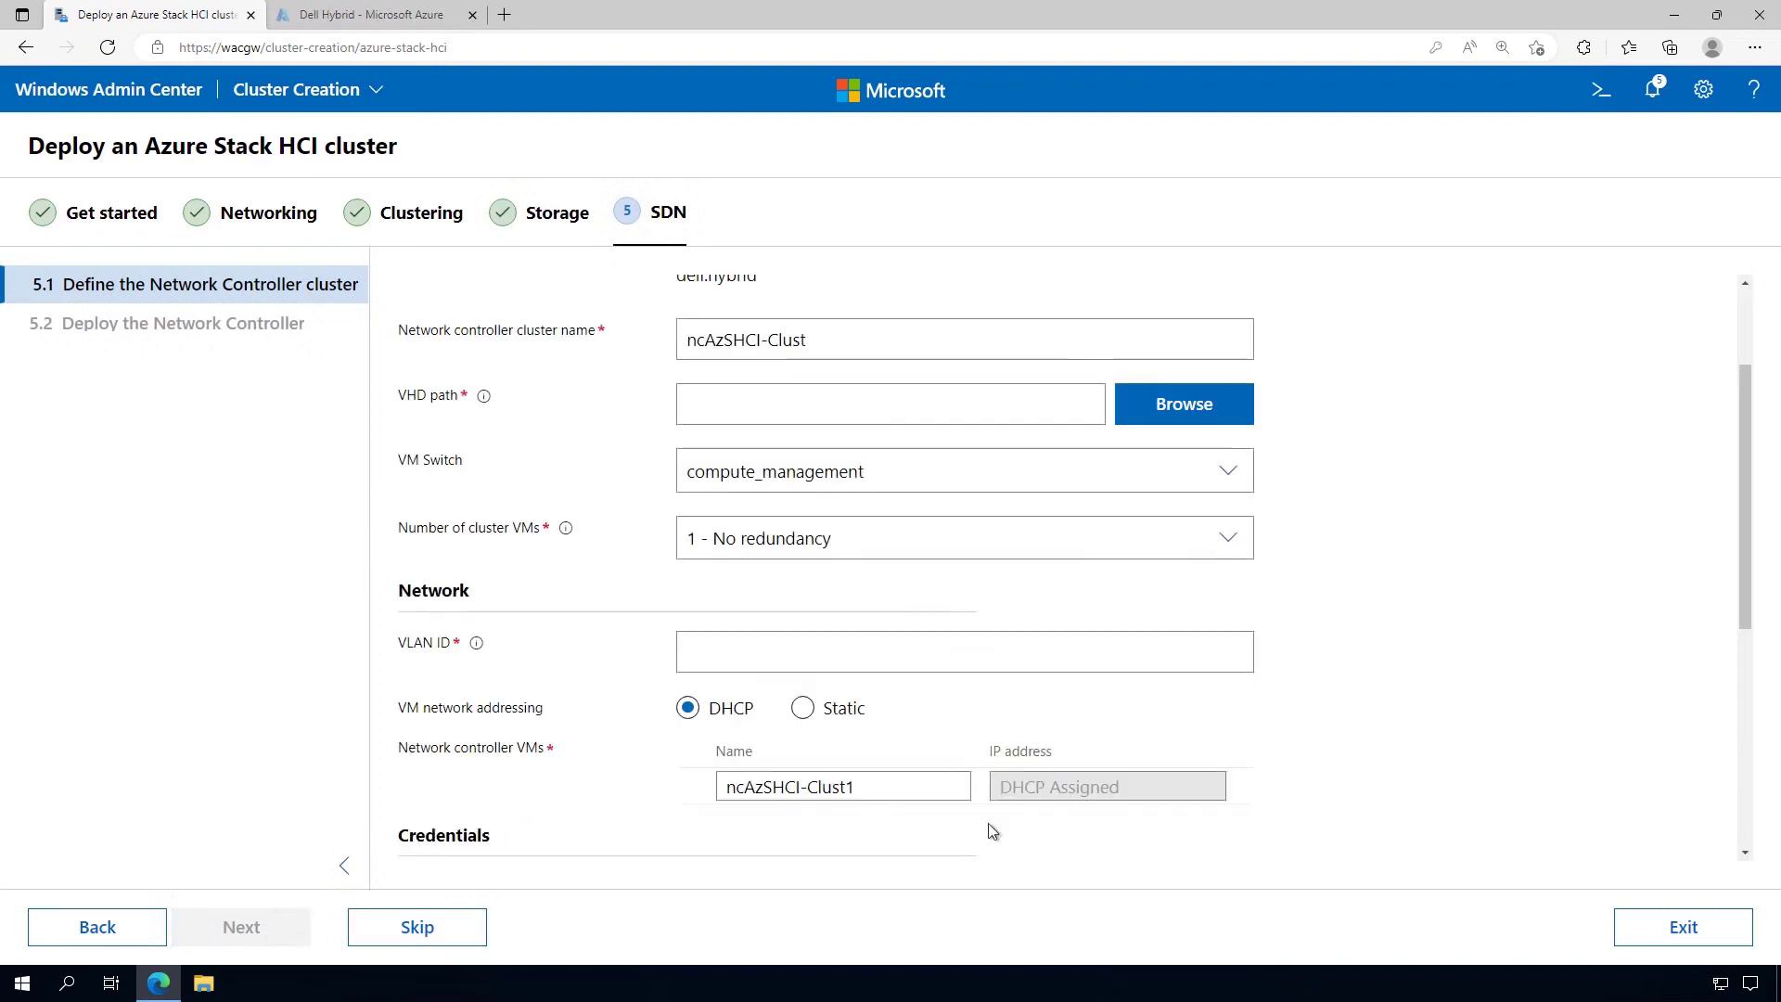
# Skip the SDN Network Controller setup and connect to azshci-cluster.dell.hybrid from the connections list
pyautogui.scroll(2, 1291, 697)
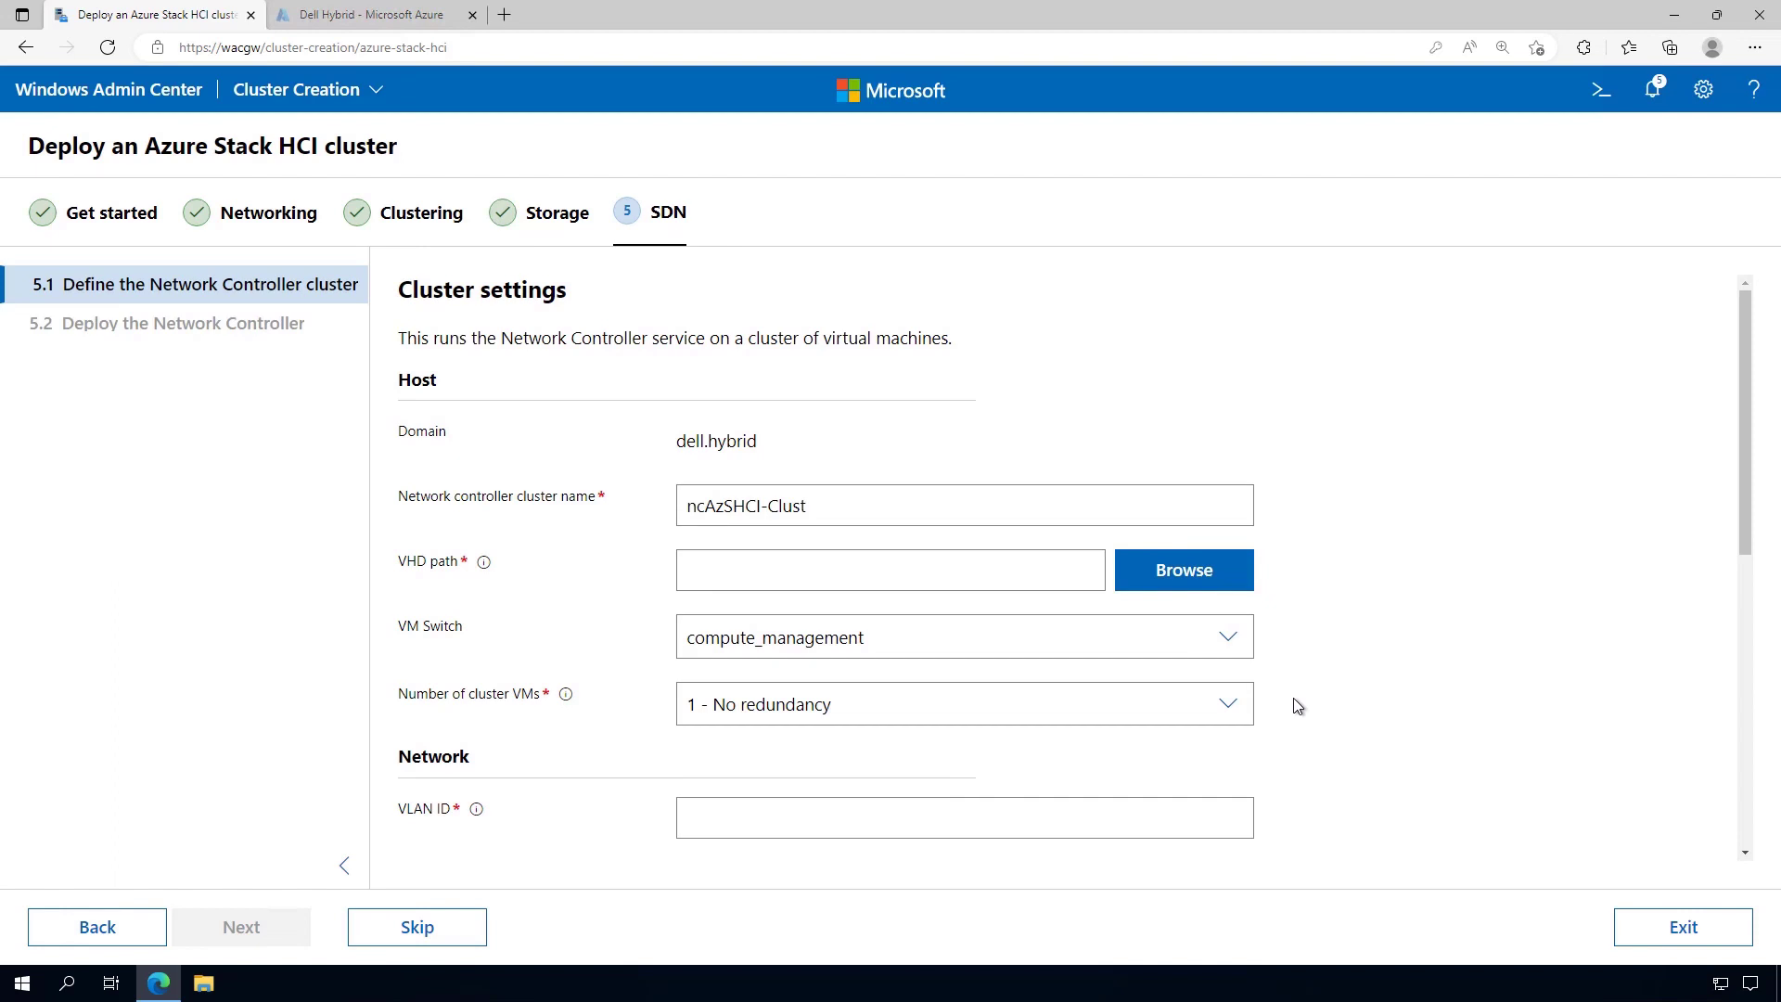
pyautogui.click(433, 934)
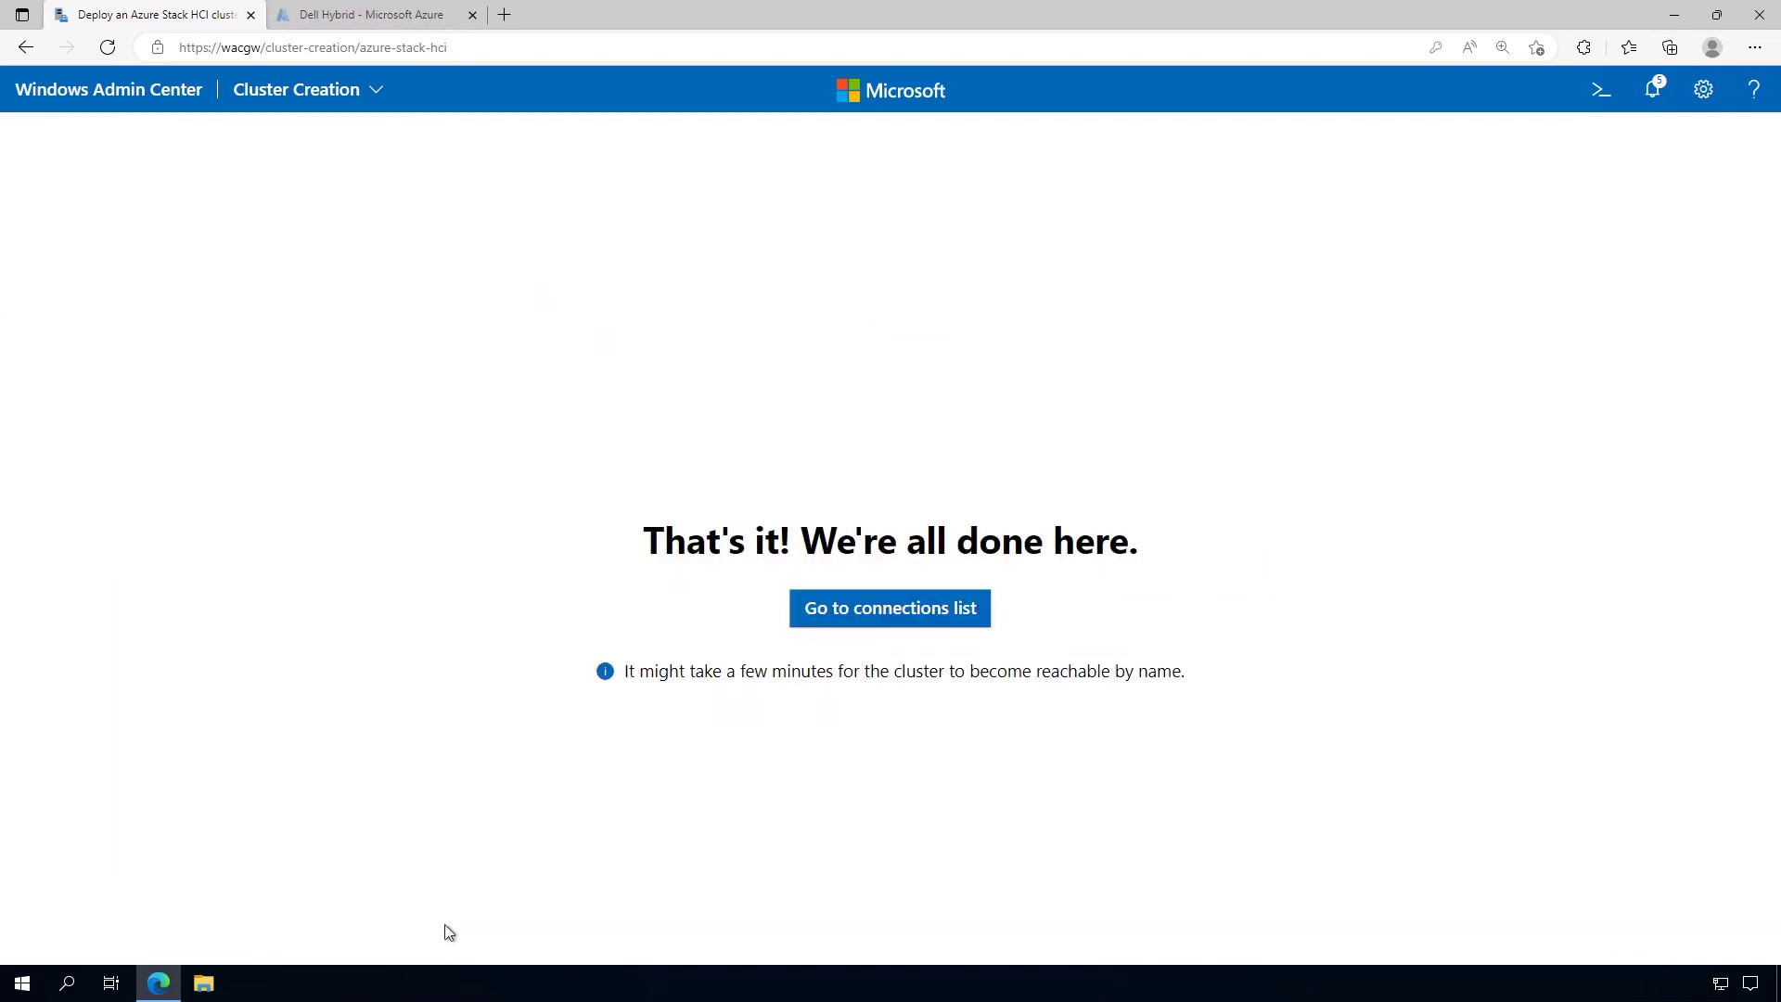
pyautogui.click(886, 618)
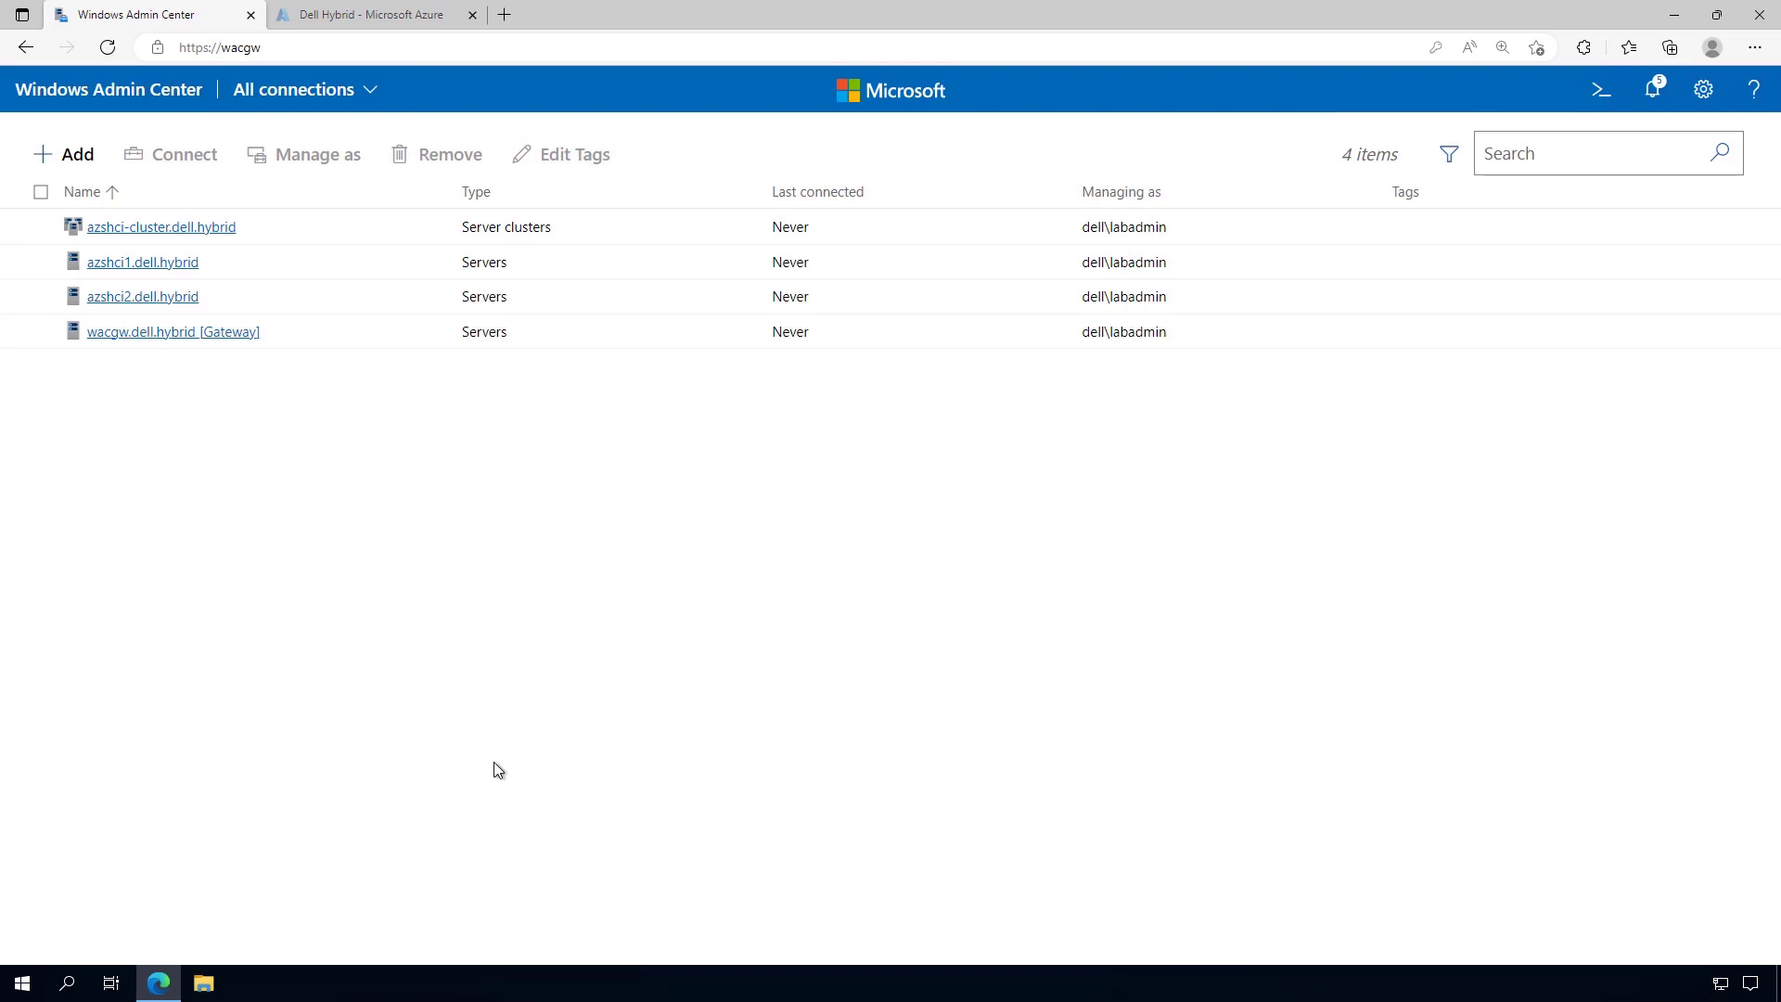
pyautogui.click(219, 228)
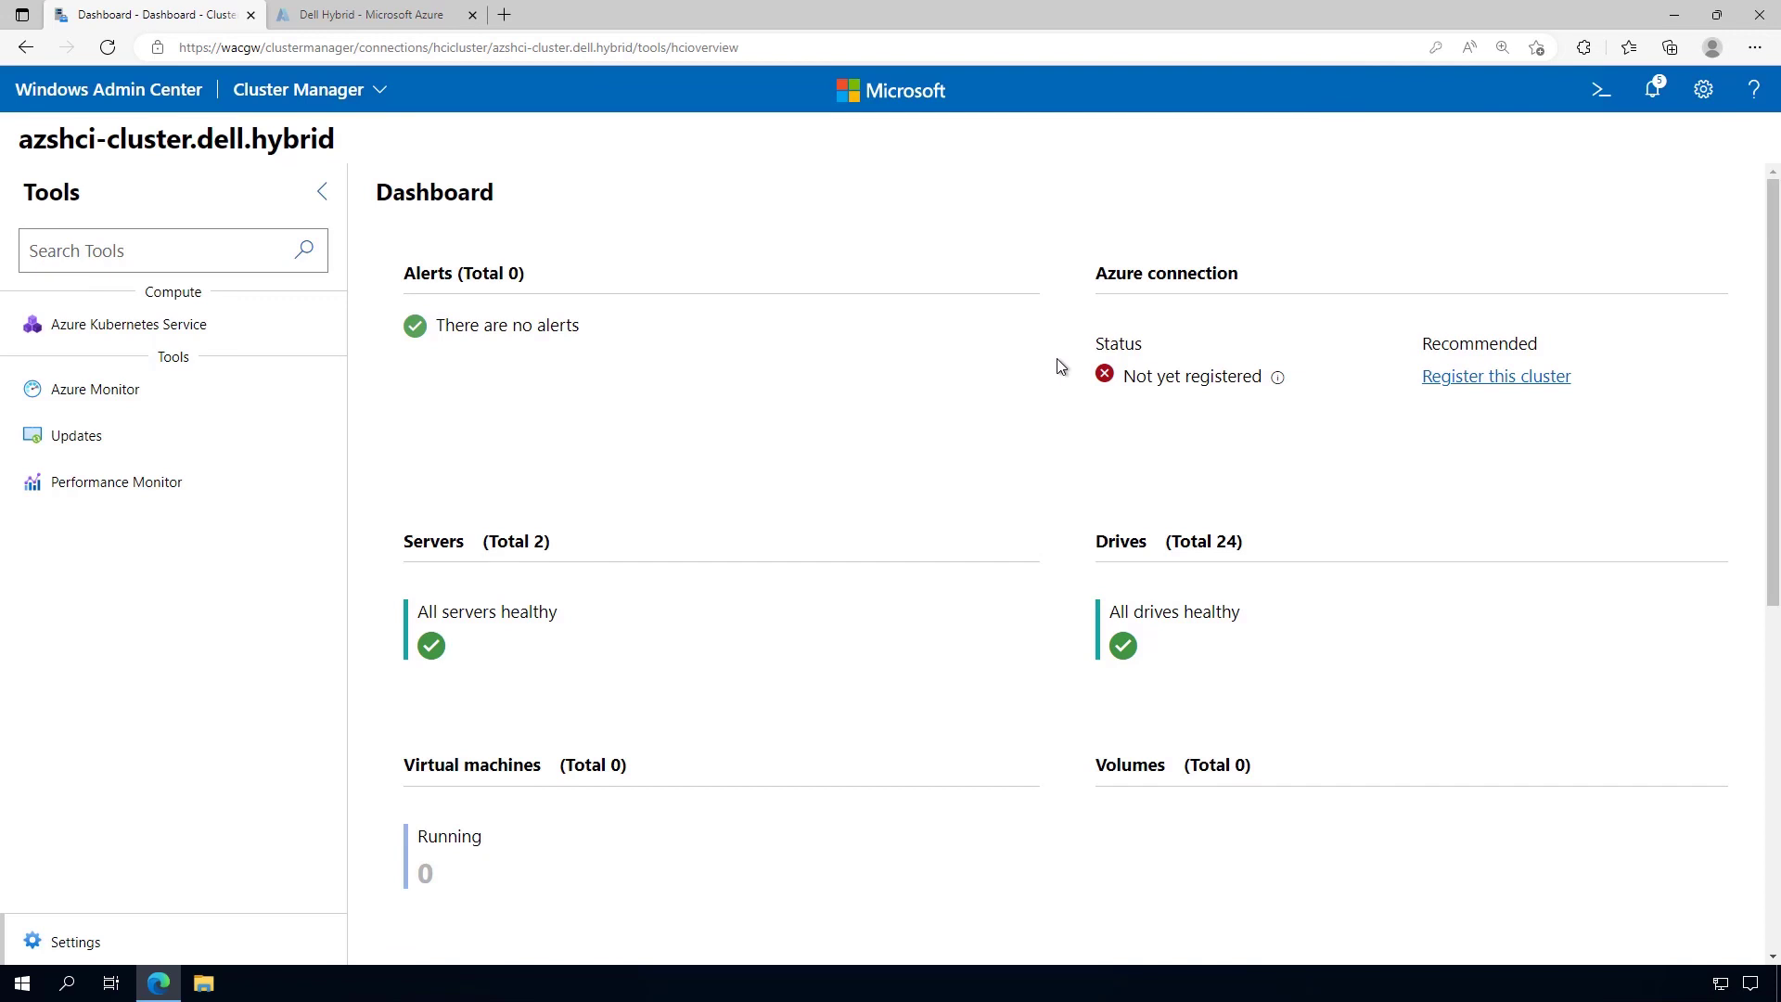
# Look over the dashboard's server, drive and usage figures, then bring up the cluster Settings
pyautogui.scroll(-5, 1060, 367)
pyautogui.scroll(-2, 1058, 380)
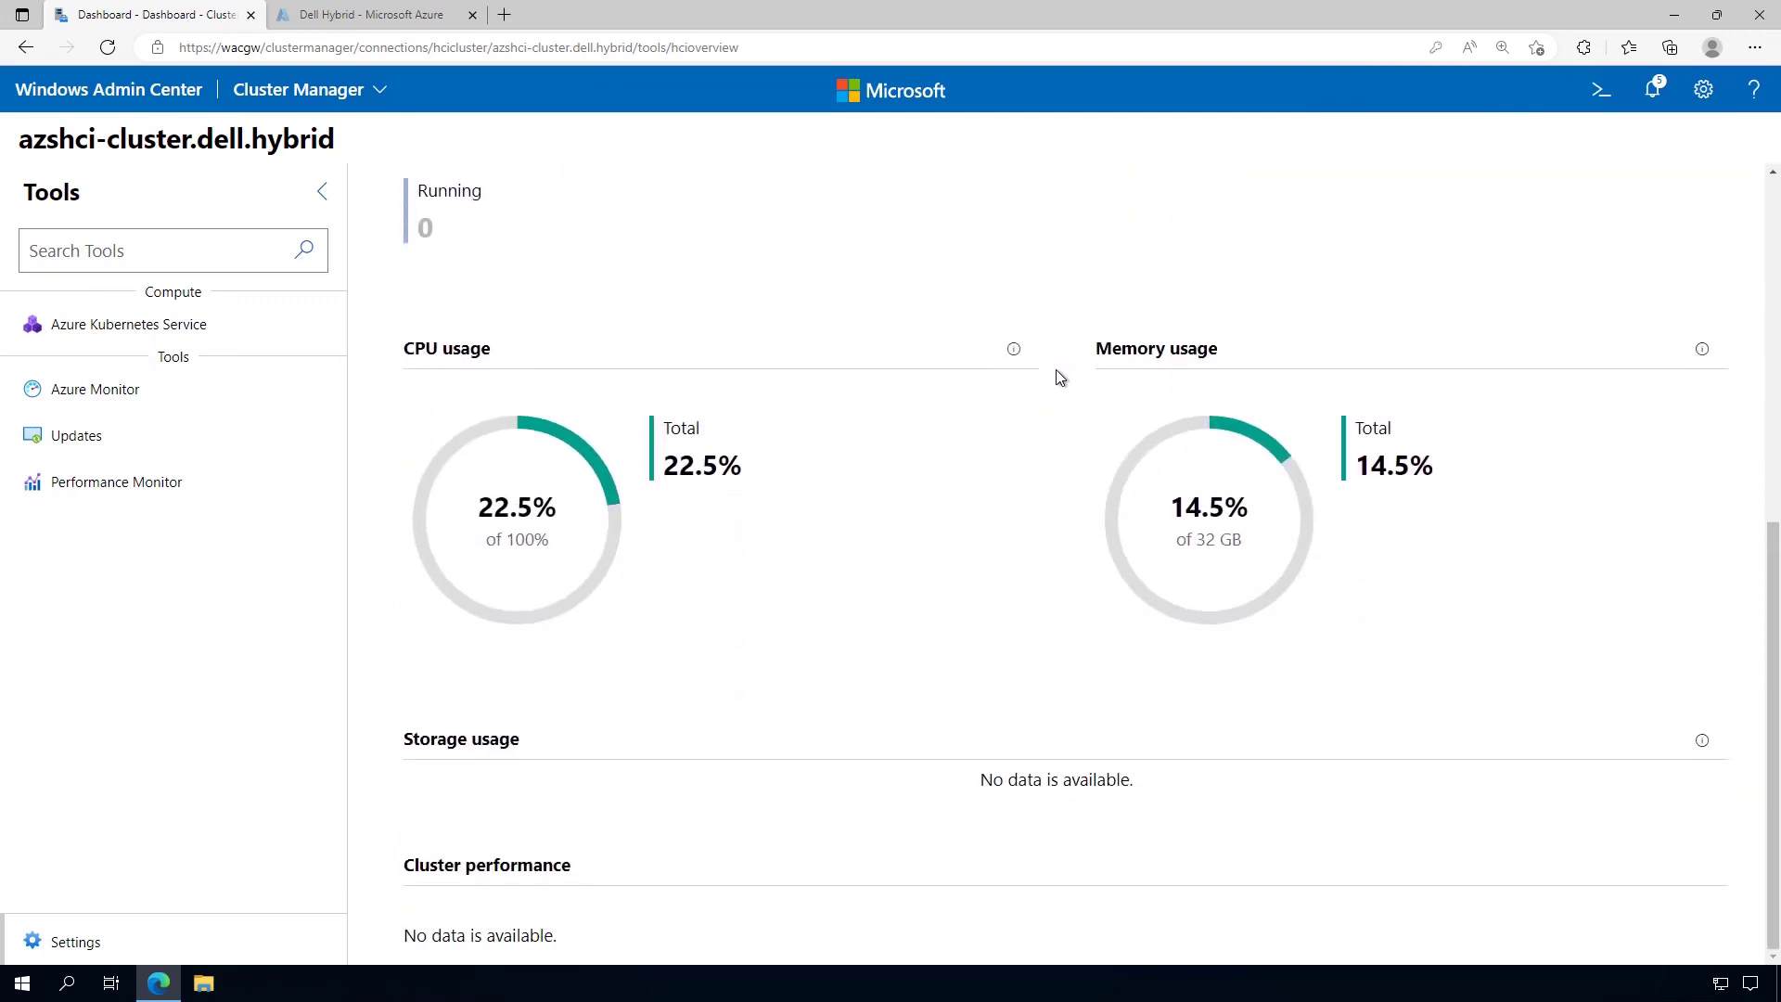
pyautogui.scroll(7, 1050, 432)
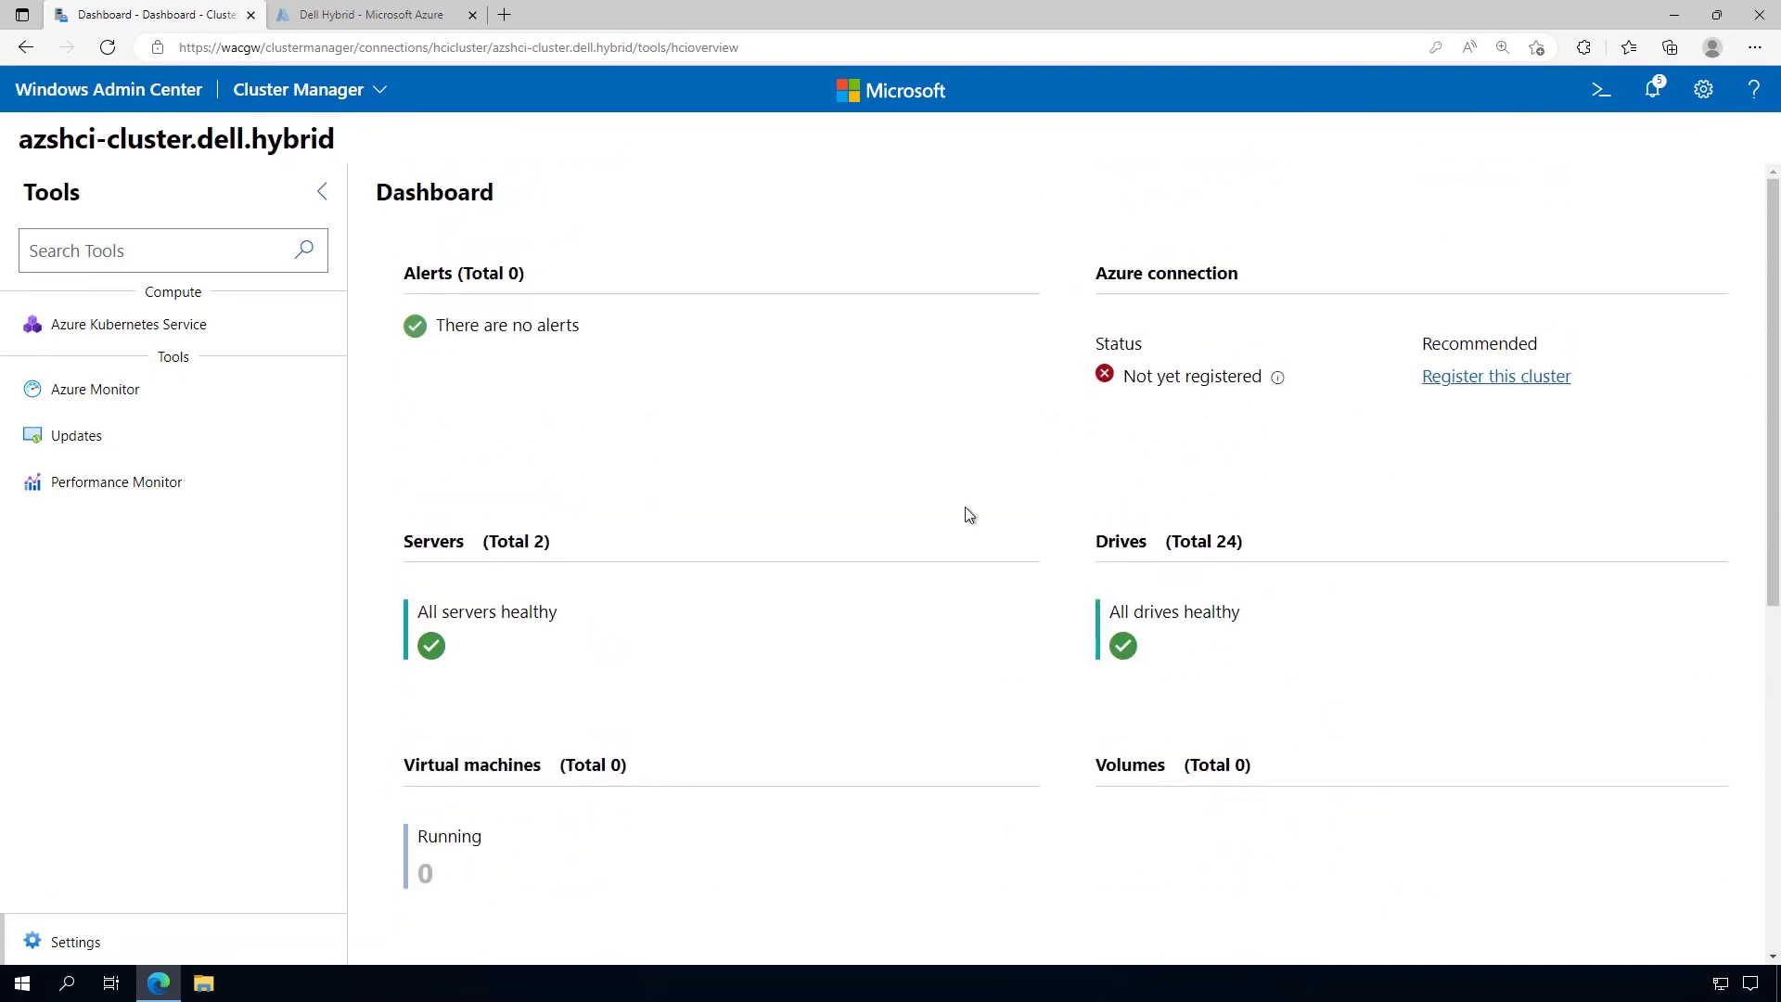
pyautogui.click(80, 944)
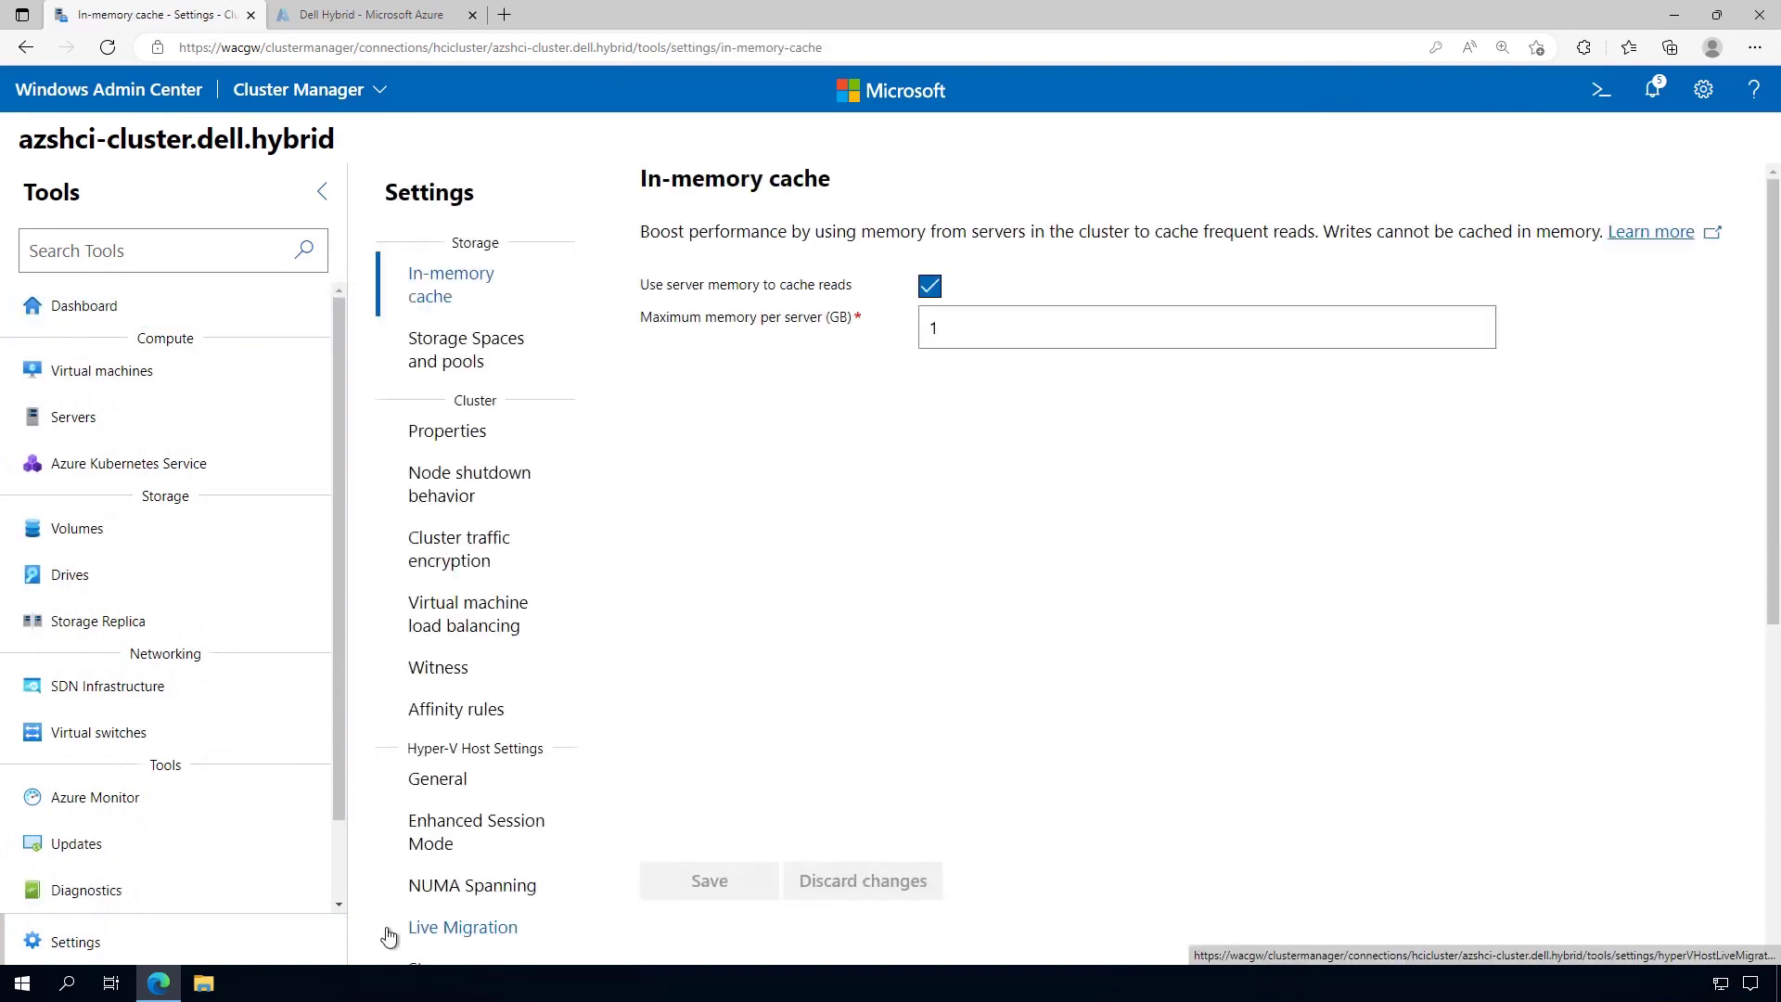
# Review the Storage Spaces and pools settings: Fixed provisioning and storage bus cache On
pyautogui.click(482, 355)
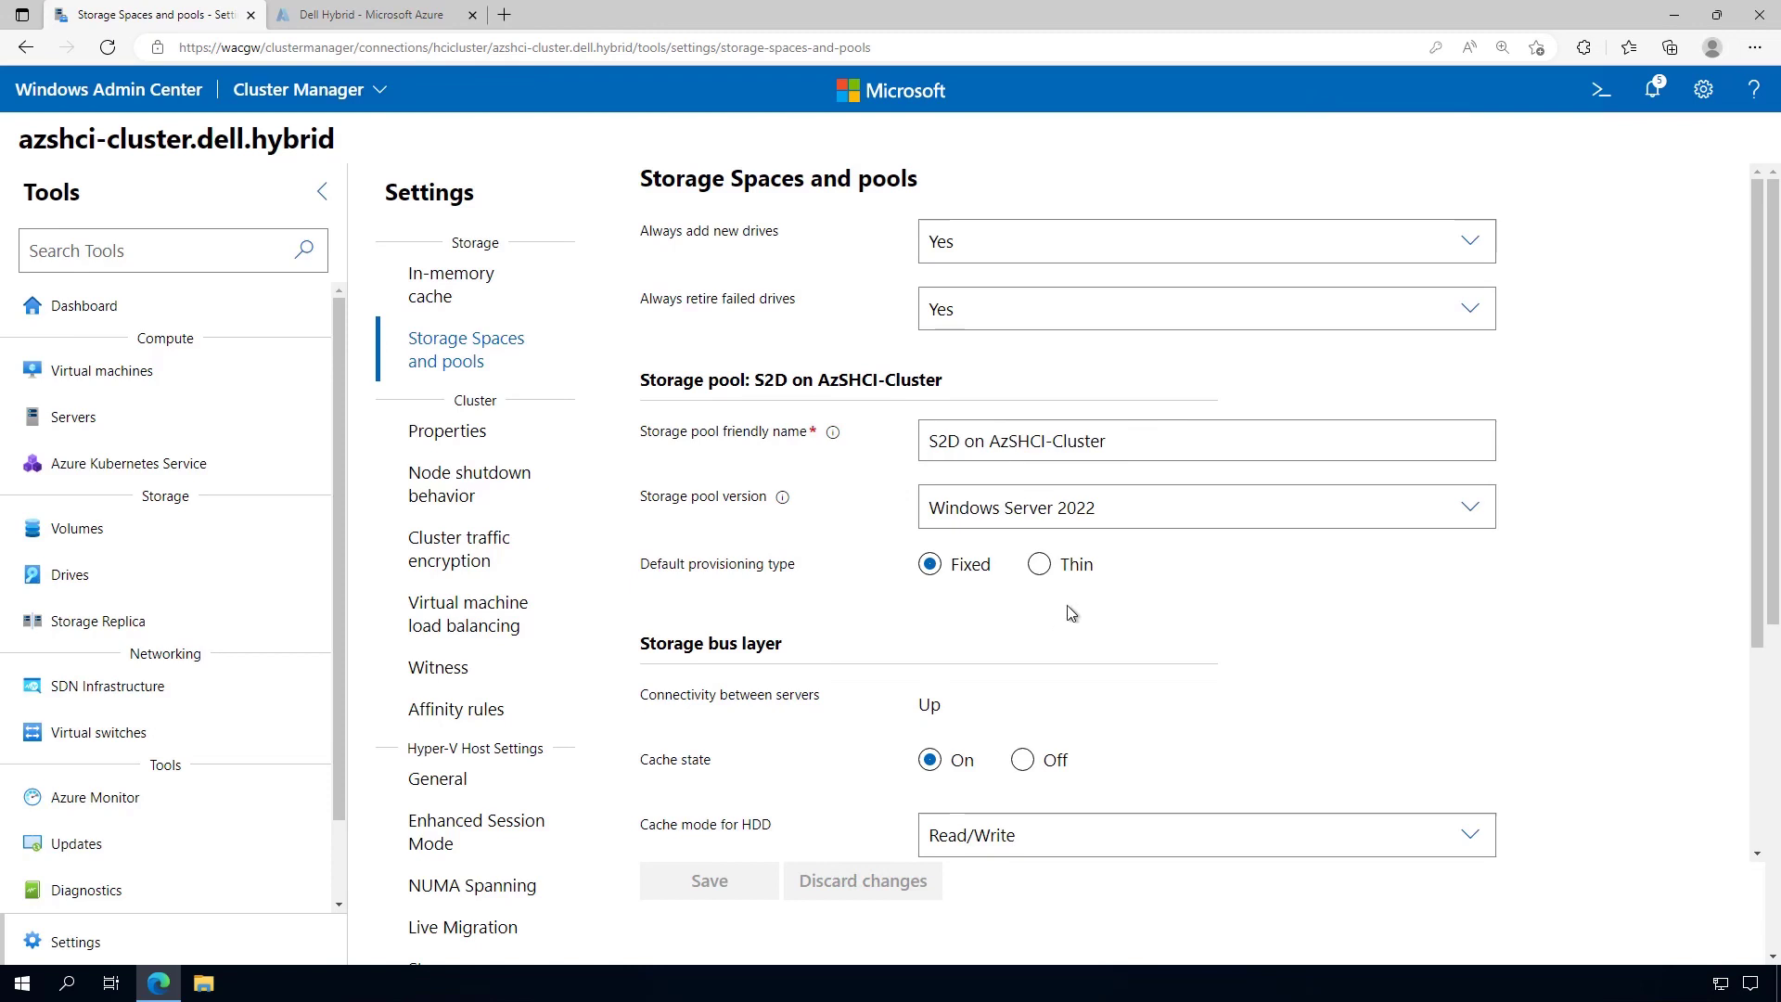
pyautogui.scroll(-3, 1130, 610)
pyautogui.scroll(-1, 1128, 603)
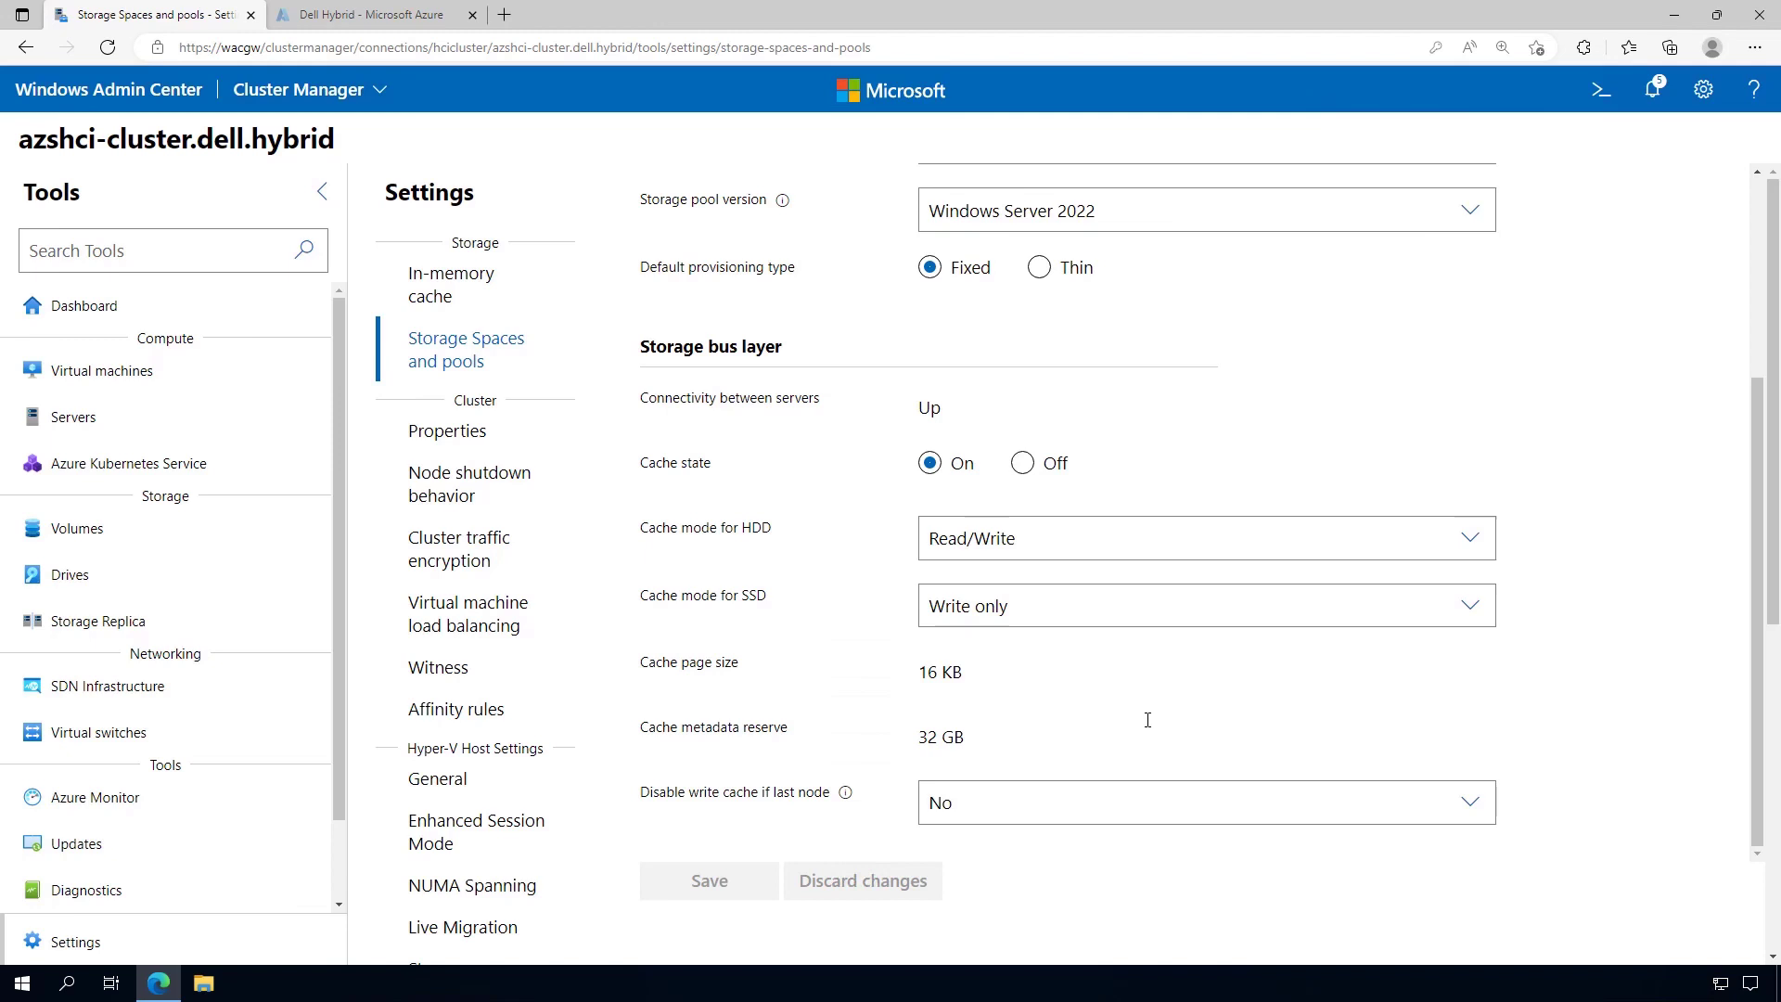
# Review AzSHCI-Cluster properties: 2 nodes, Azure Stack HCI 22H2, 10.0.0.20, no witness, hardware details
pyautogui.click(499, 443)
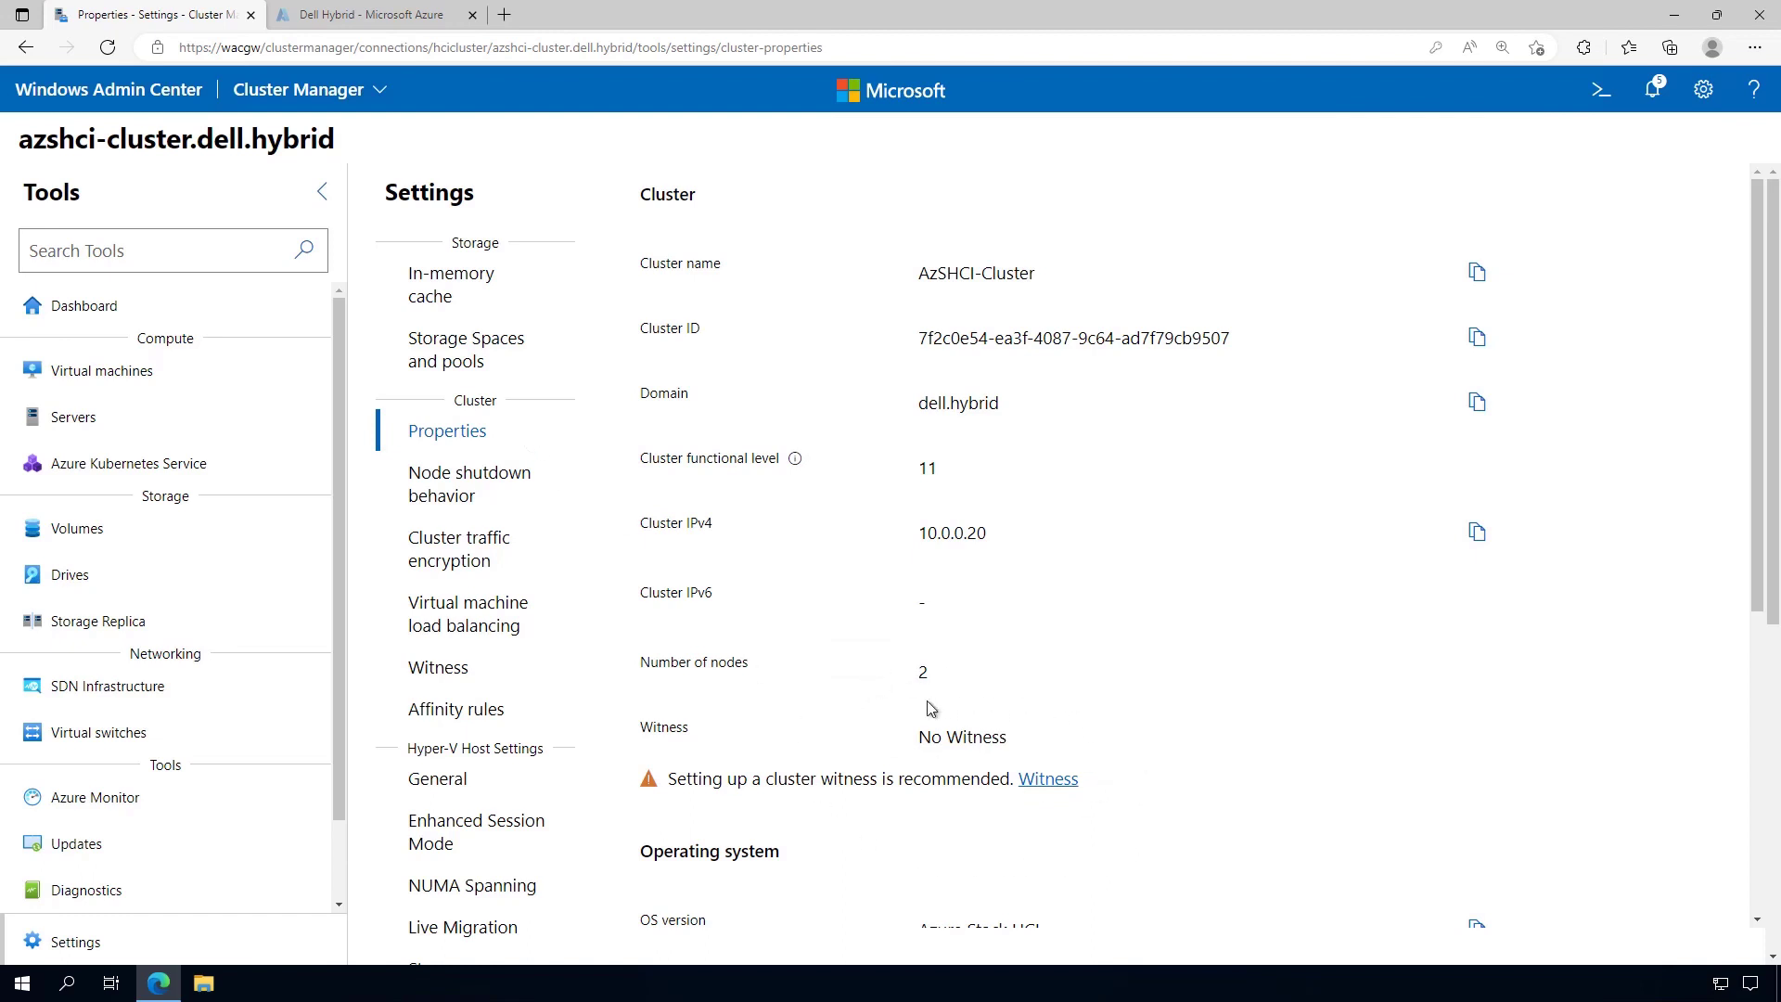
pyautogui.scroll(-3, 1148, 713)
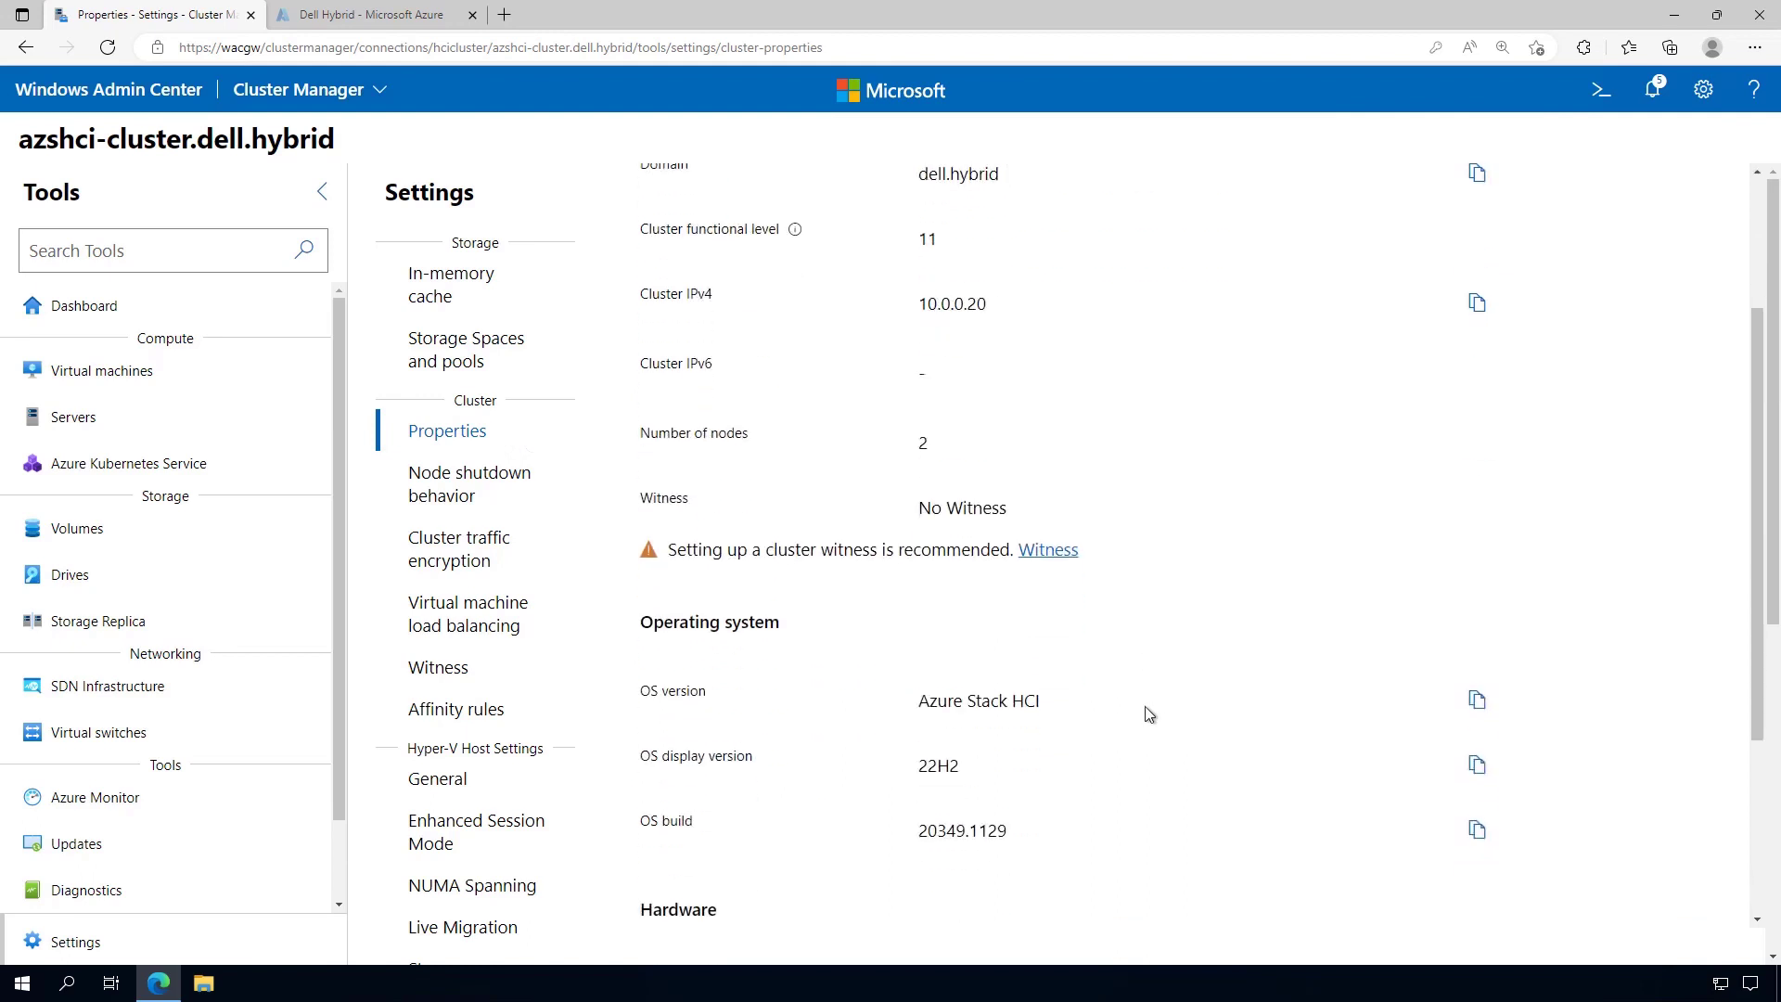
pyautogui.scroll(-3, 1148, 712)
pyautogui.scroll(-1, 1148, 712)
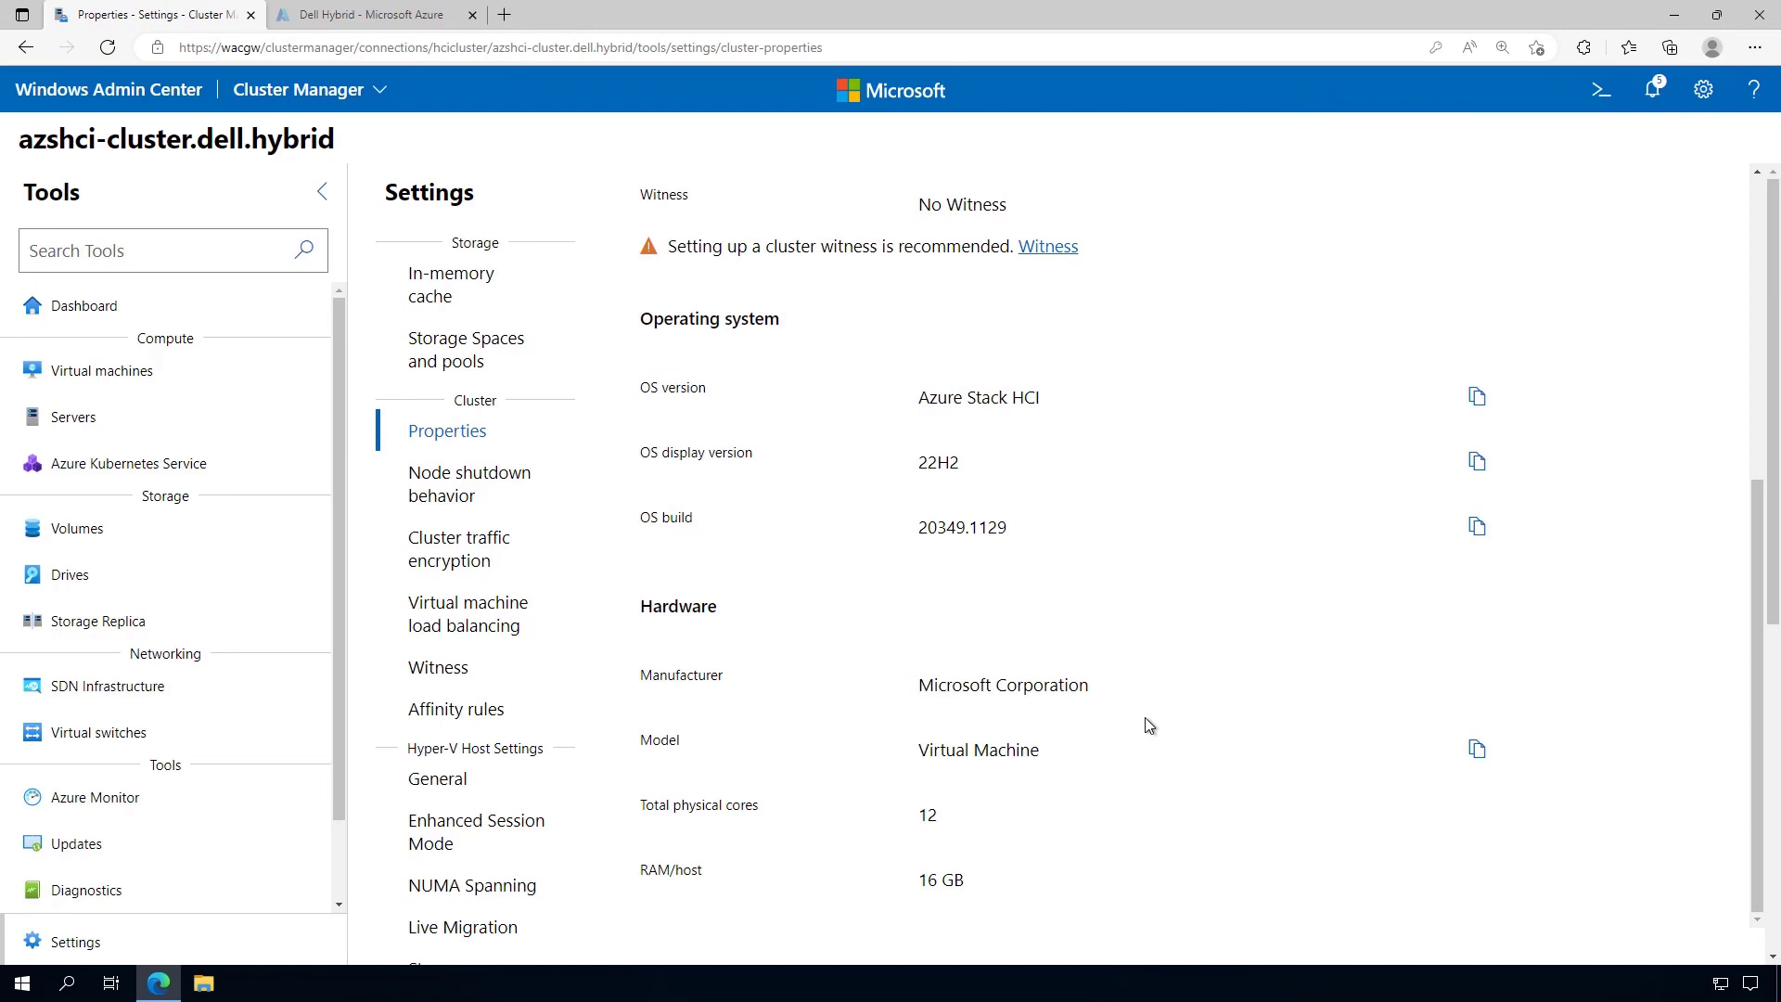
pyautogui.scroll(7, 1147, 725)
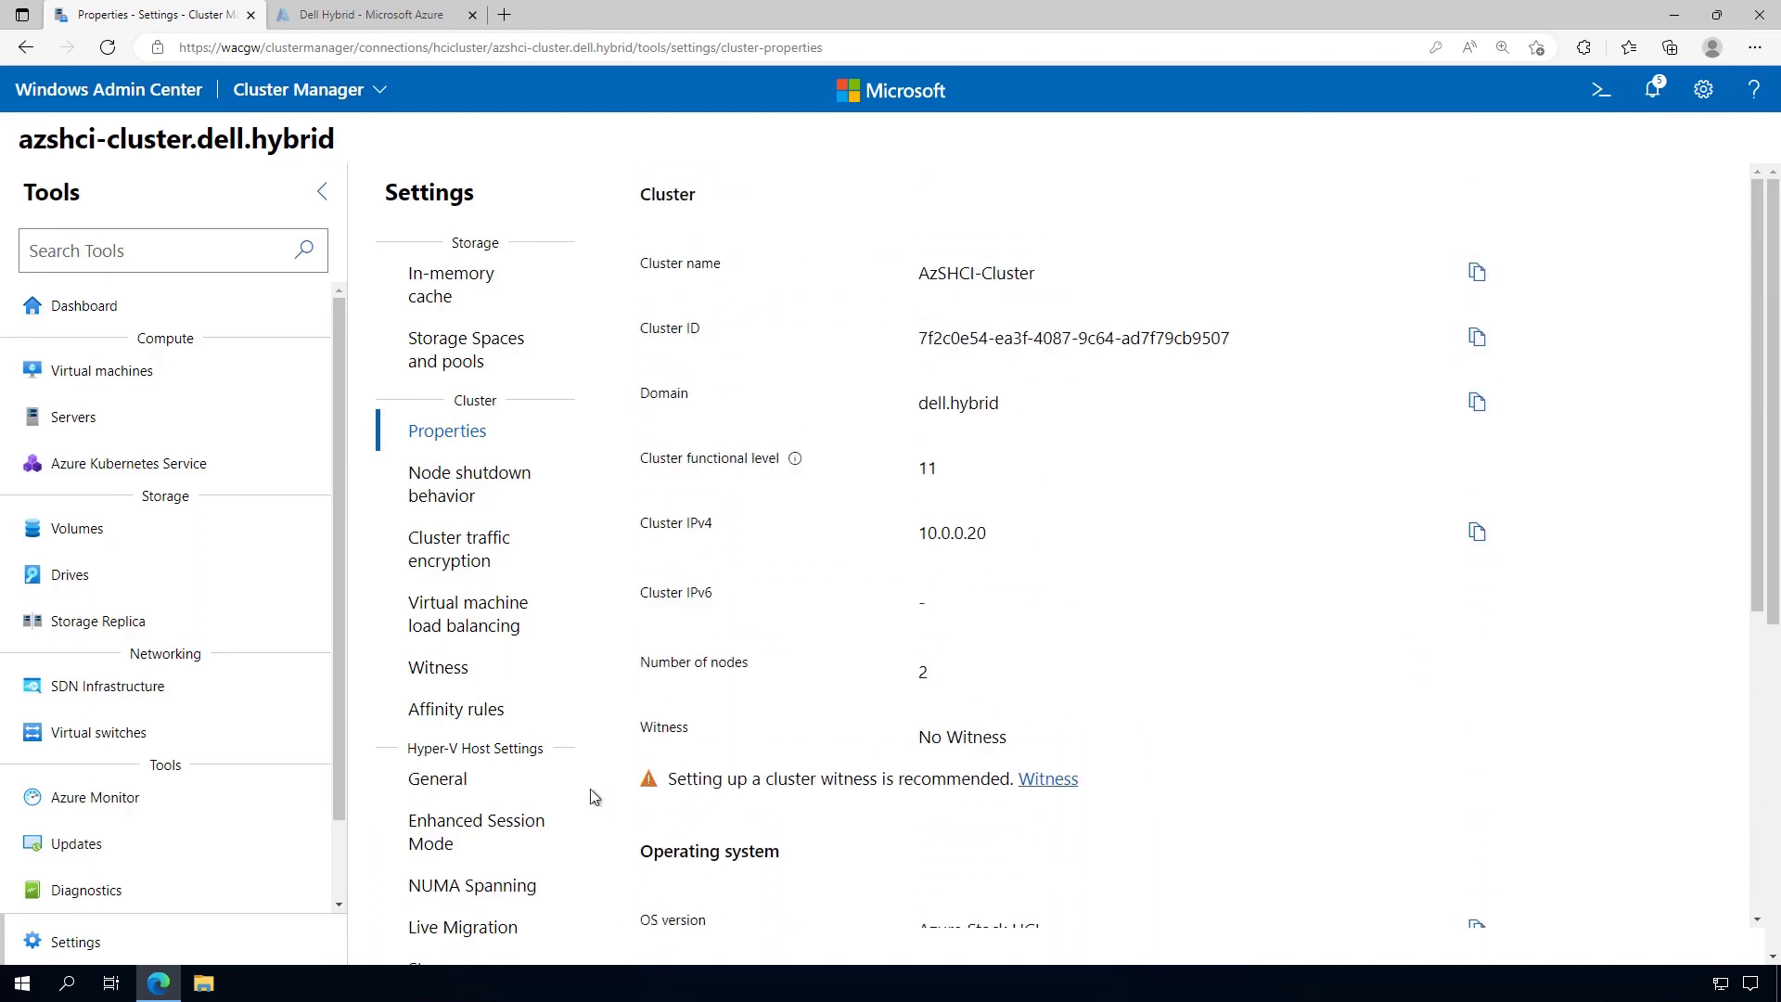
# Check the Hyper-V host General settings (Core Scheduler, default paths) and the Azure Stack HCI entries
pyautogui.click(453, 784)
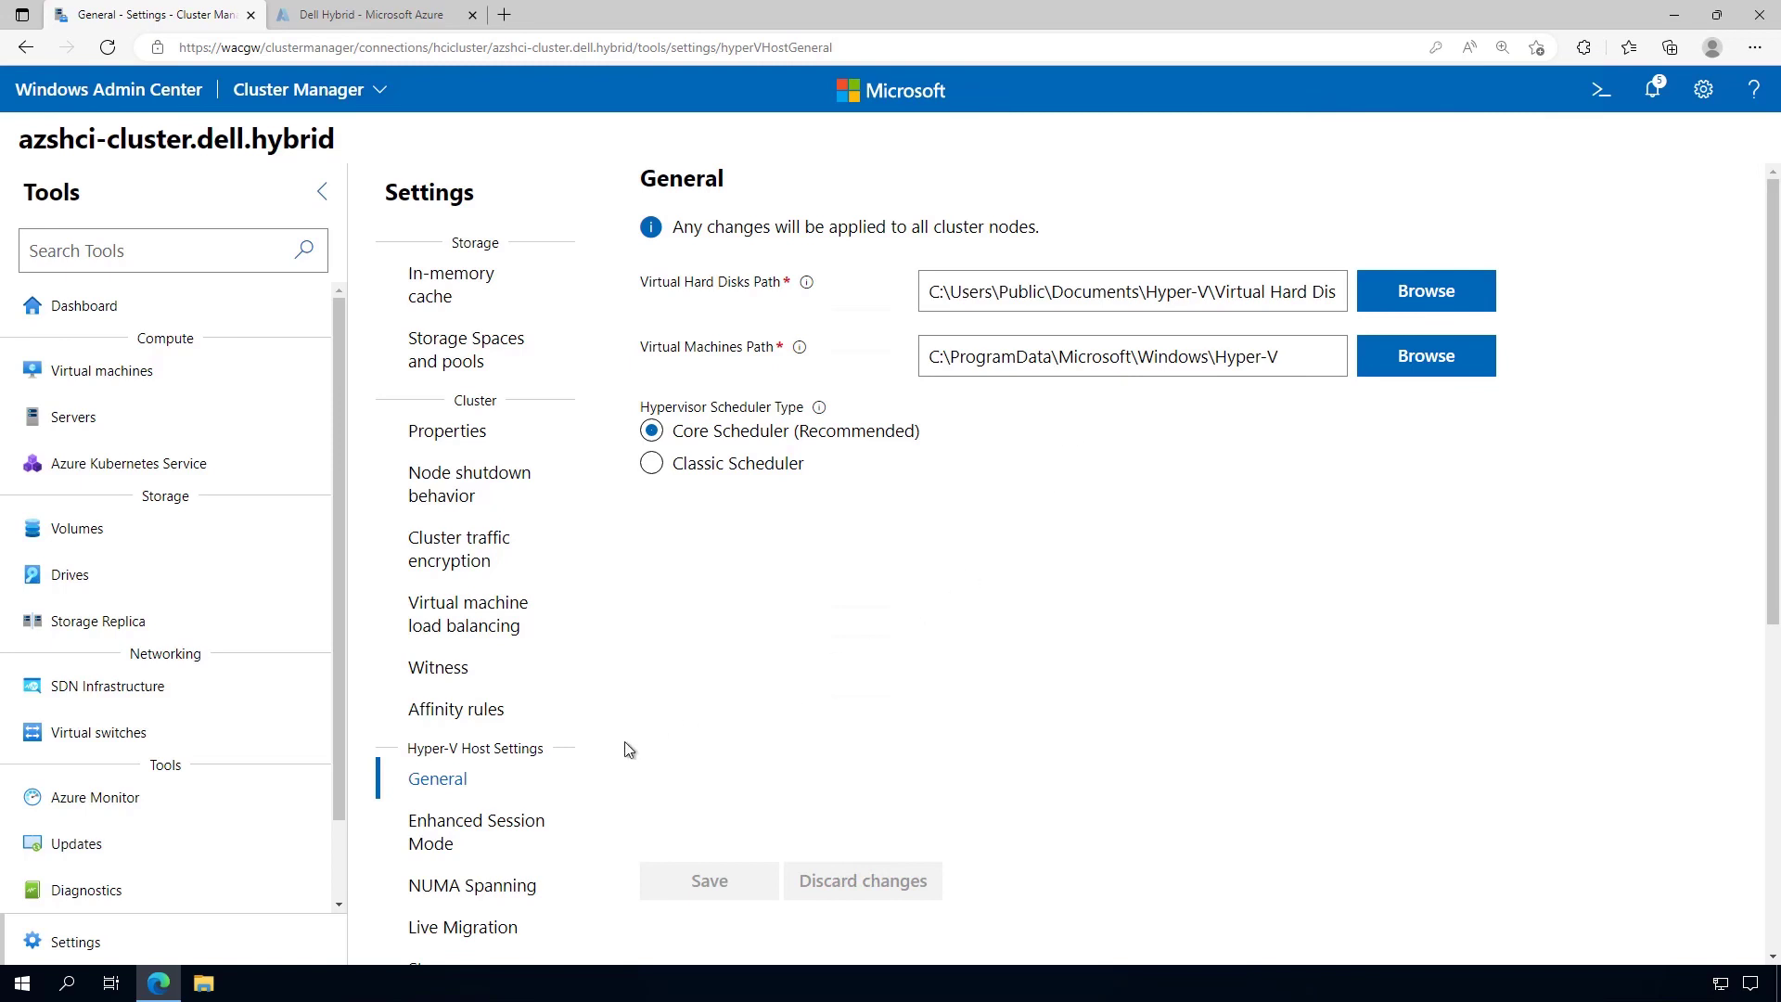
pyautogui.scroll(-3, 624, 742)
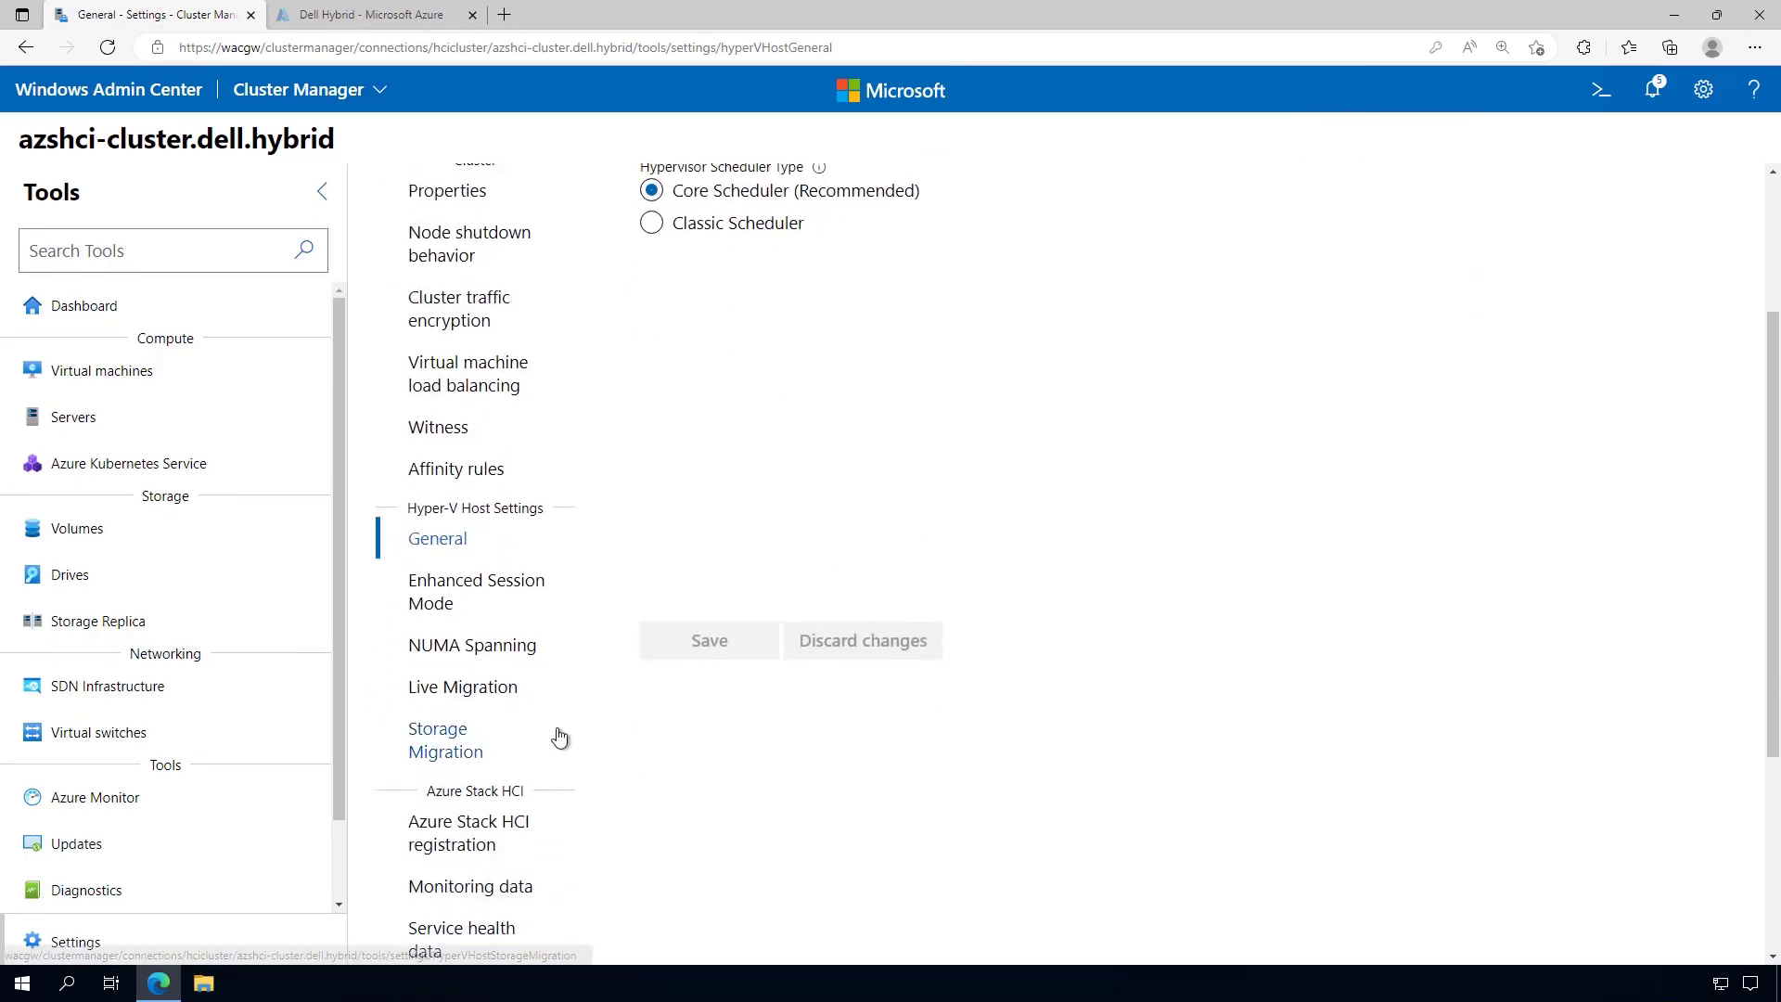
pyautogui.scroll(-3, 612, 818)
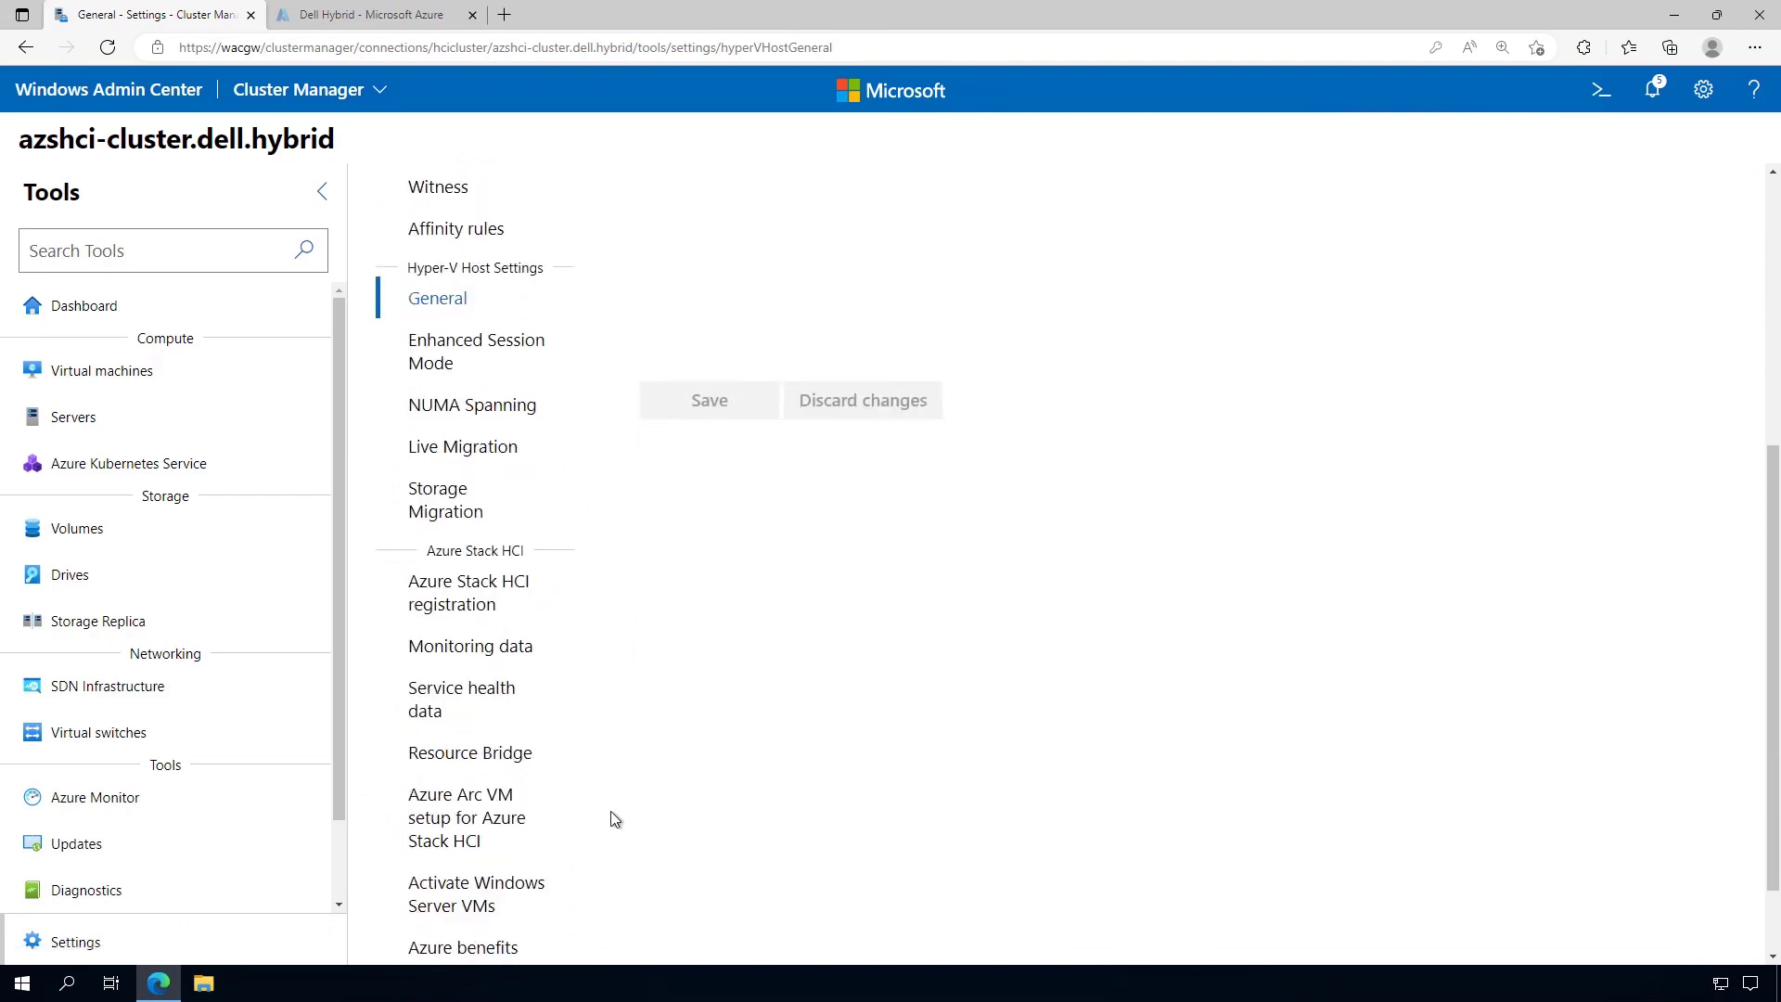
pyautogui.scroll(-2, 611, 818)
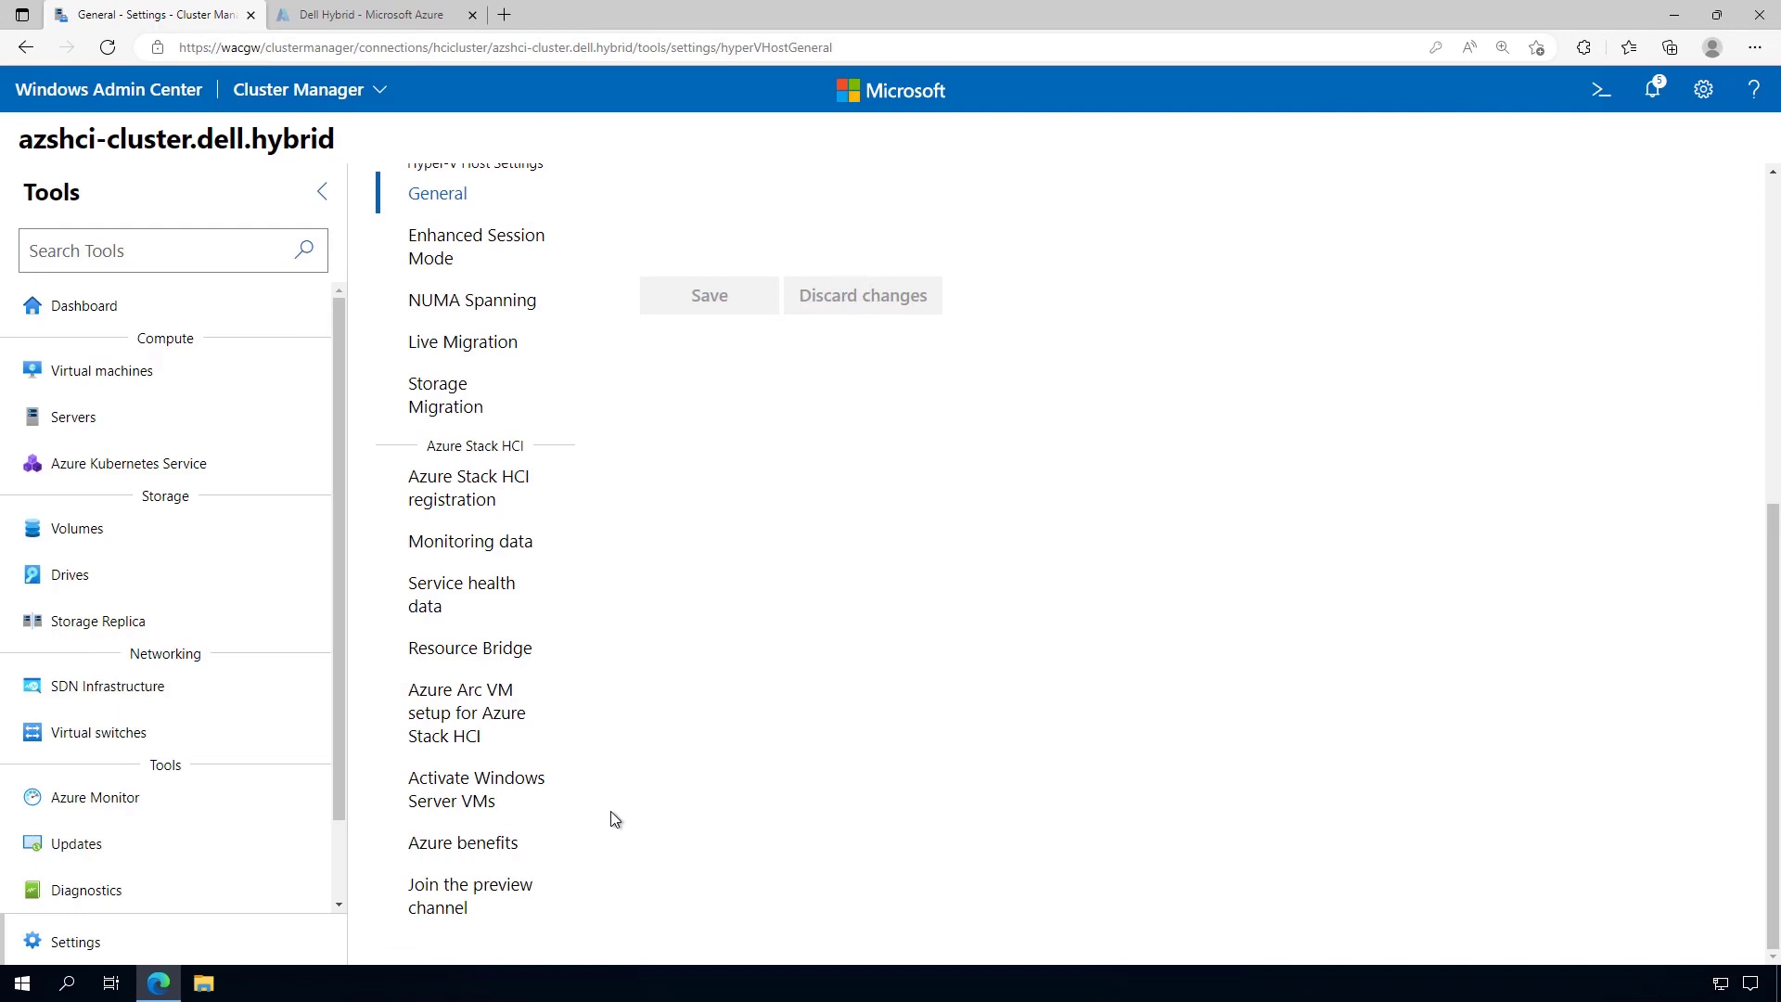
pyautogui.click(135, 538)
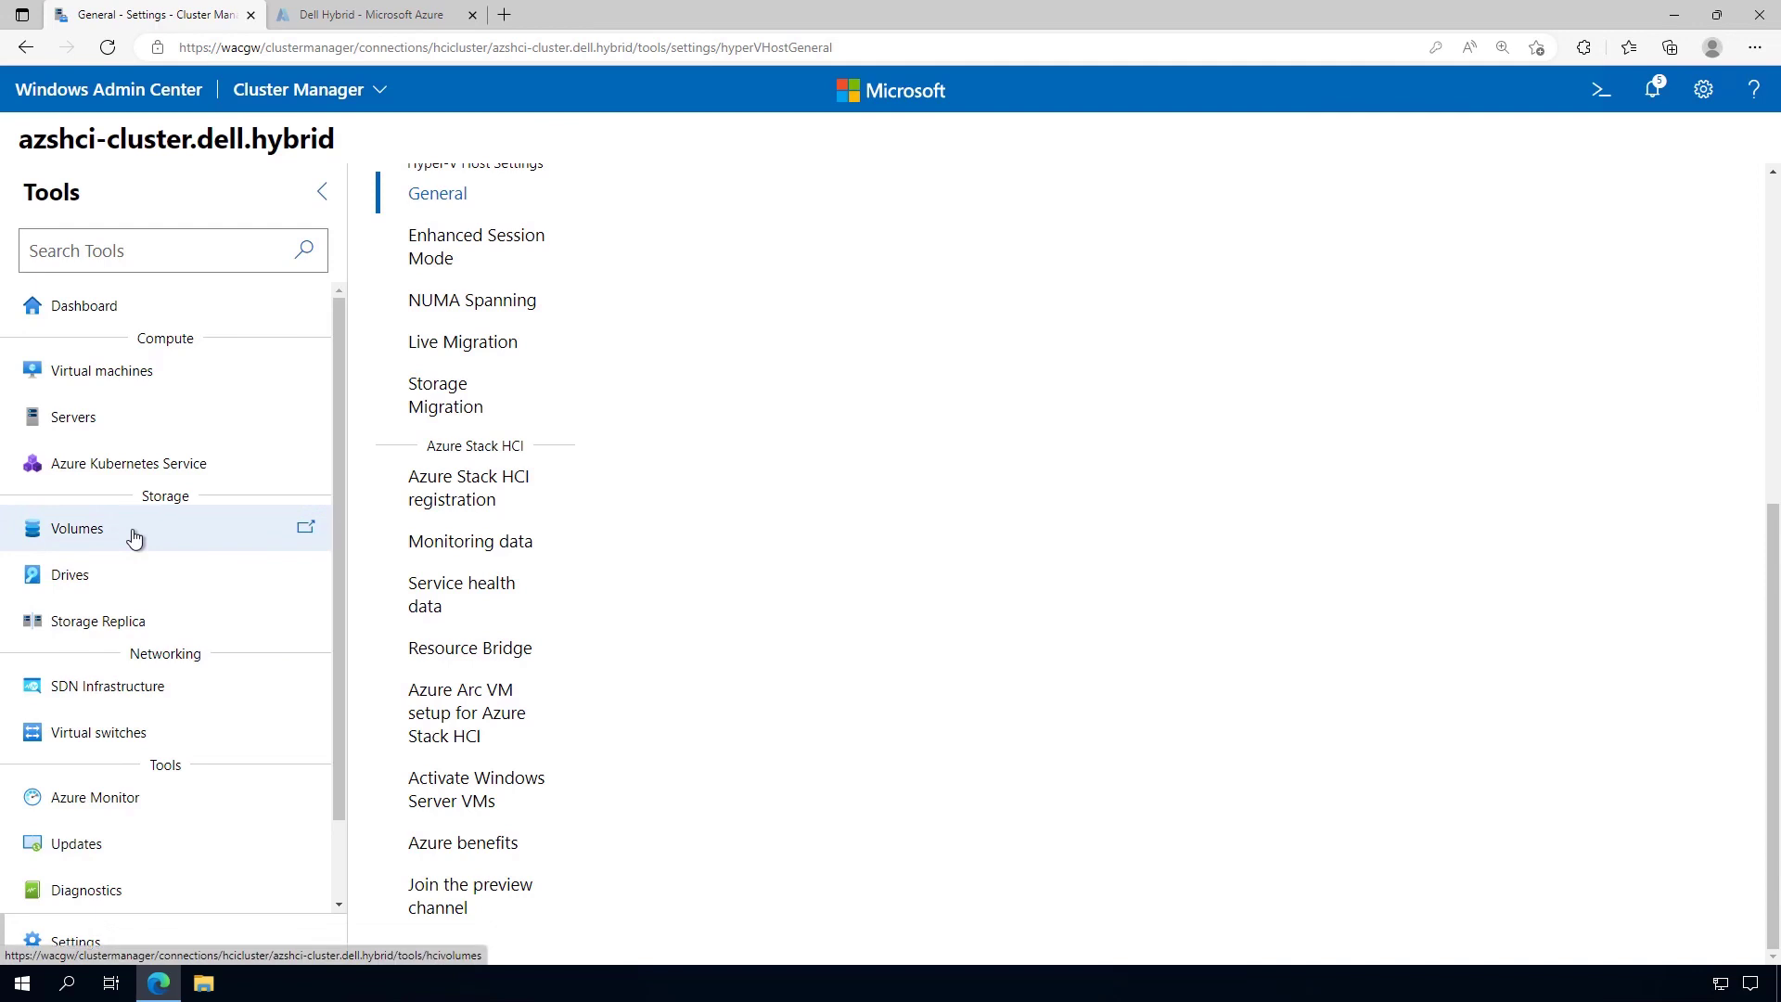
# From the volume inventory, start a new volume and set its size to 50 GB
pyautogui.click(134, 538)
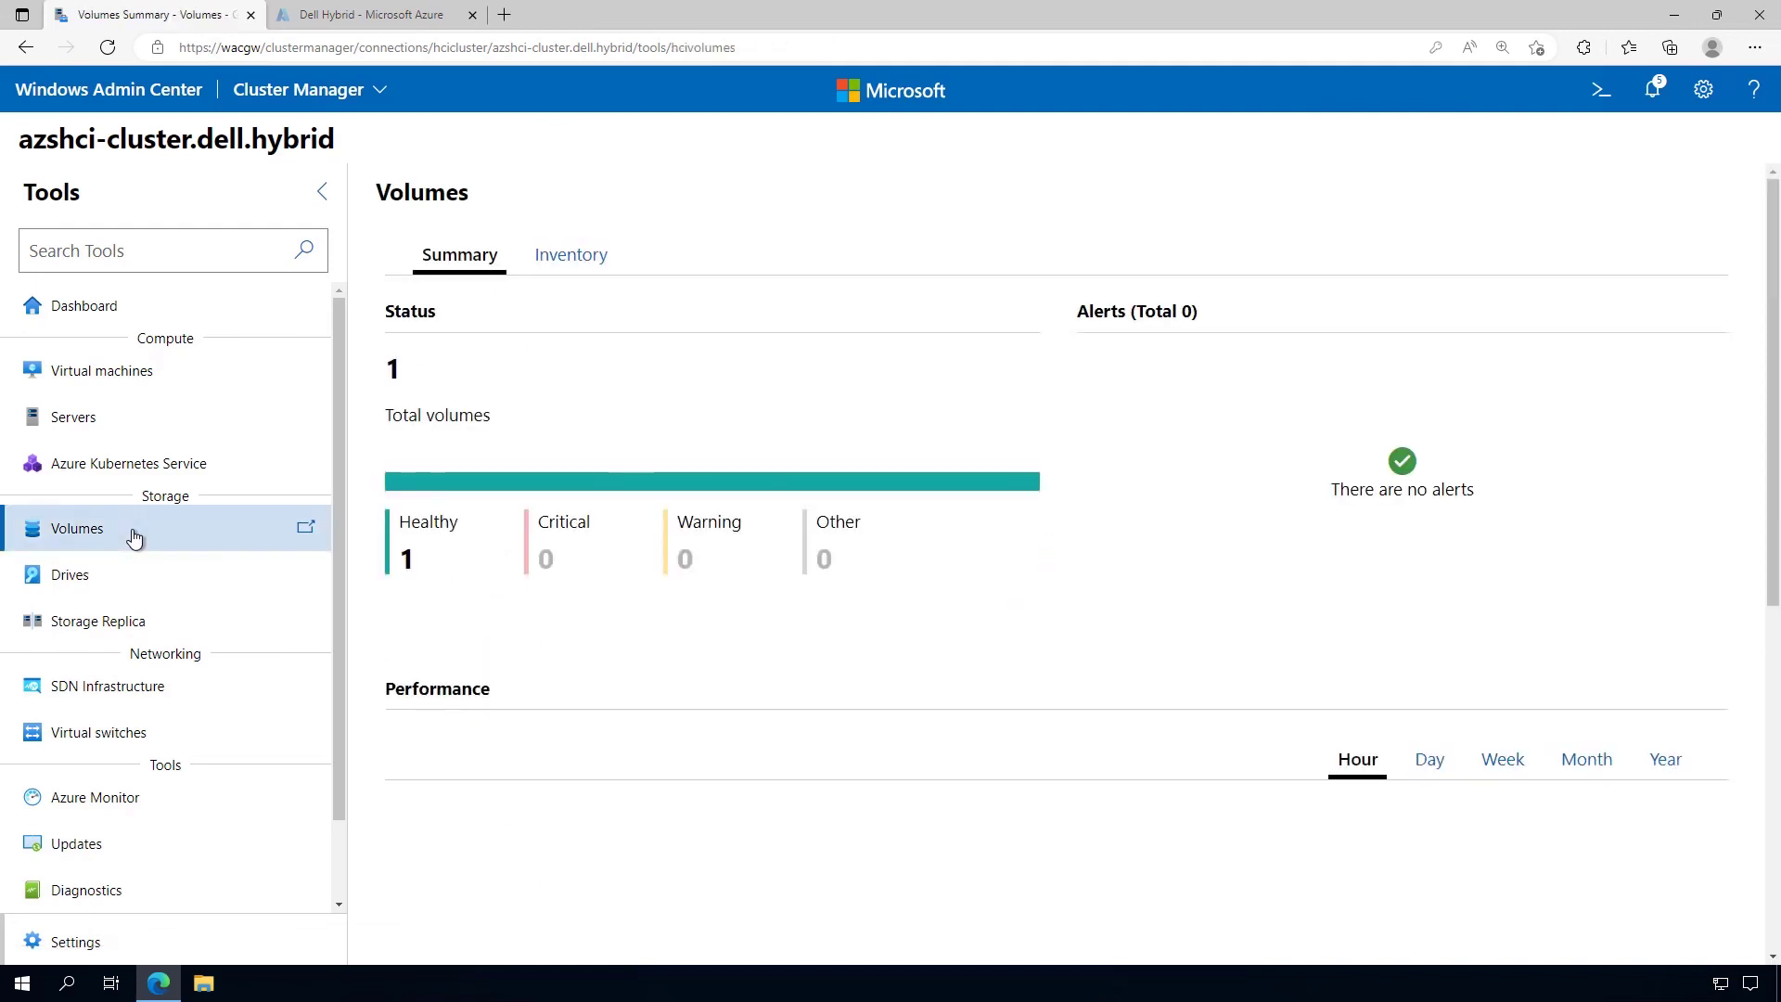
pyautogui.click(546, 269)
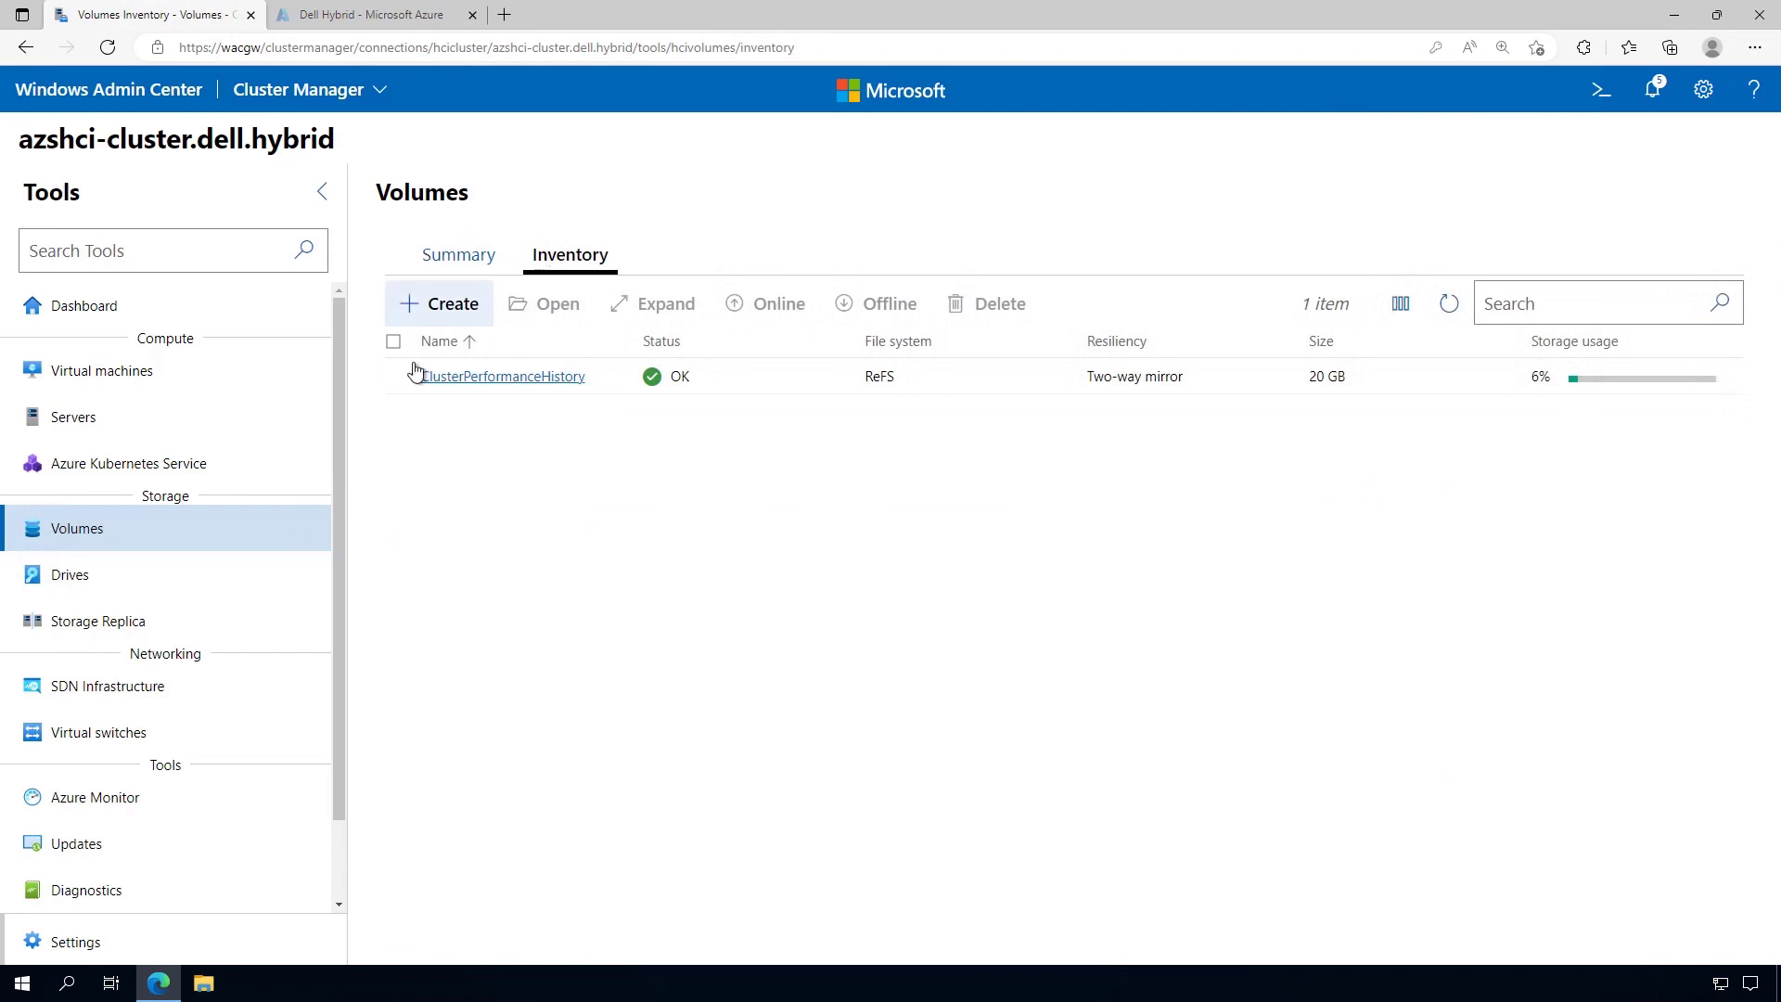
pyautogui.click(436, 306)
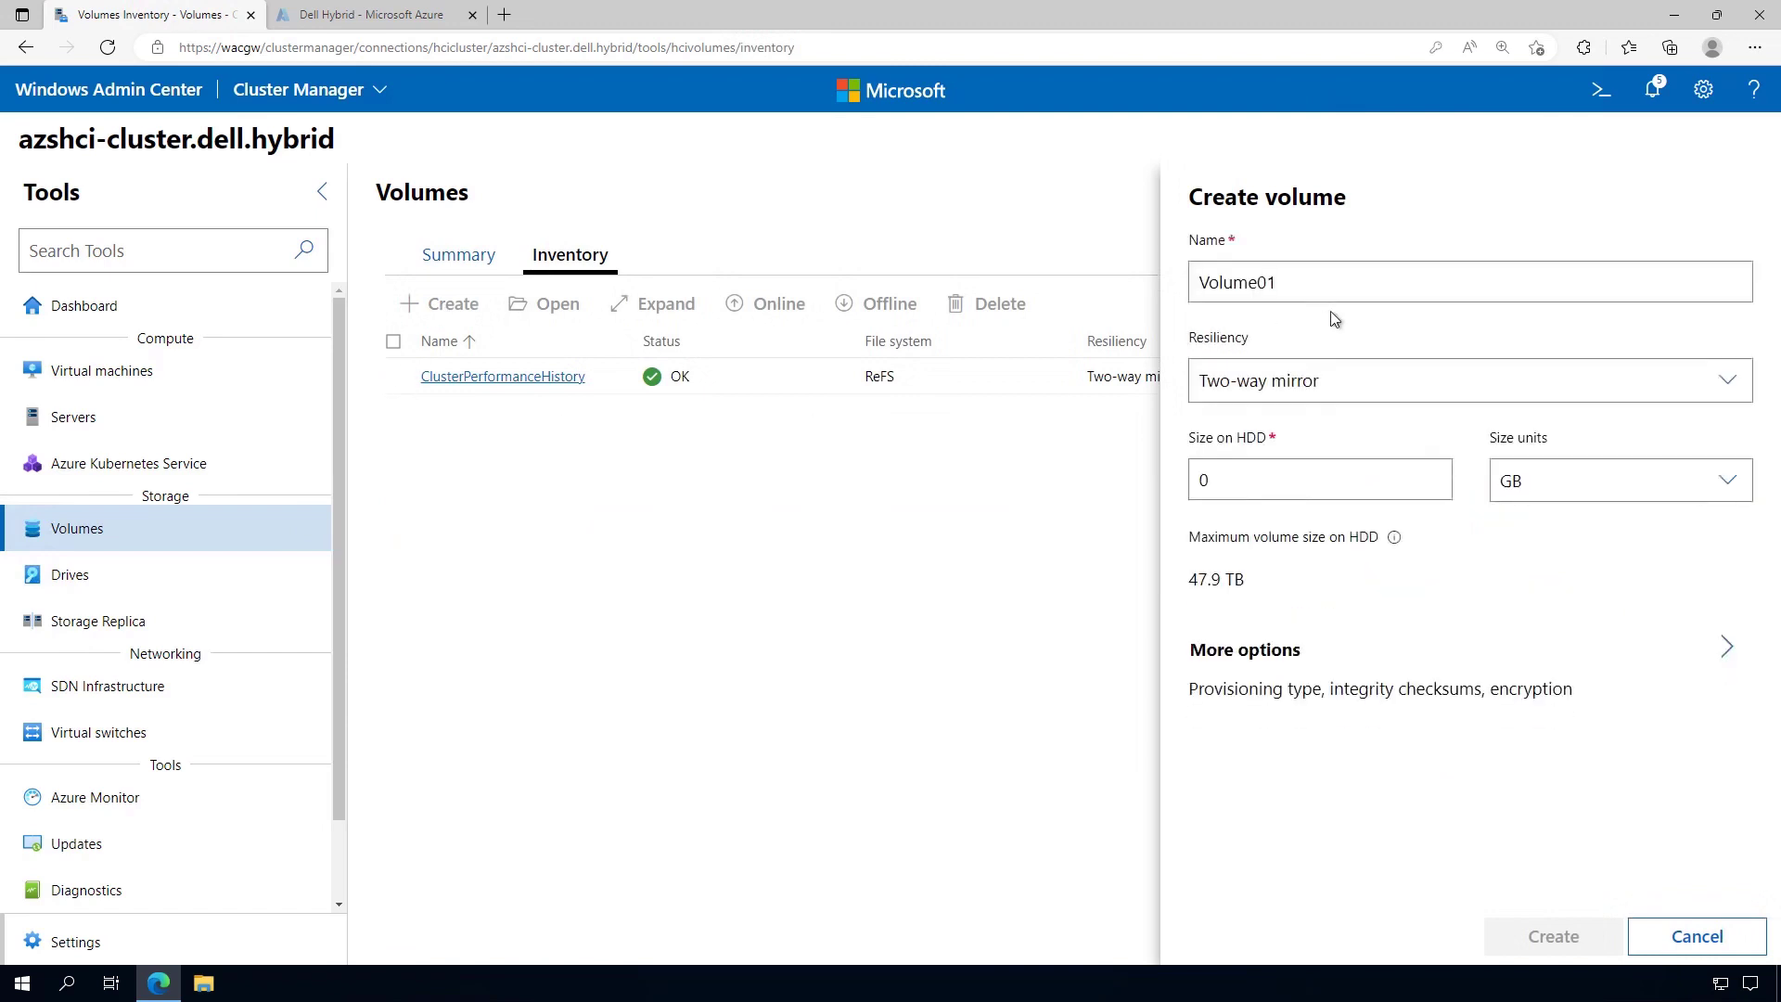
pyautogui.doubleClick(1193, 479)
pyautogui.write('50')
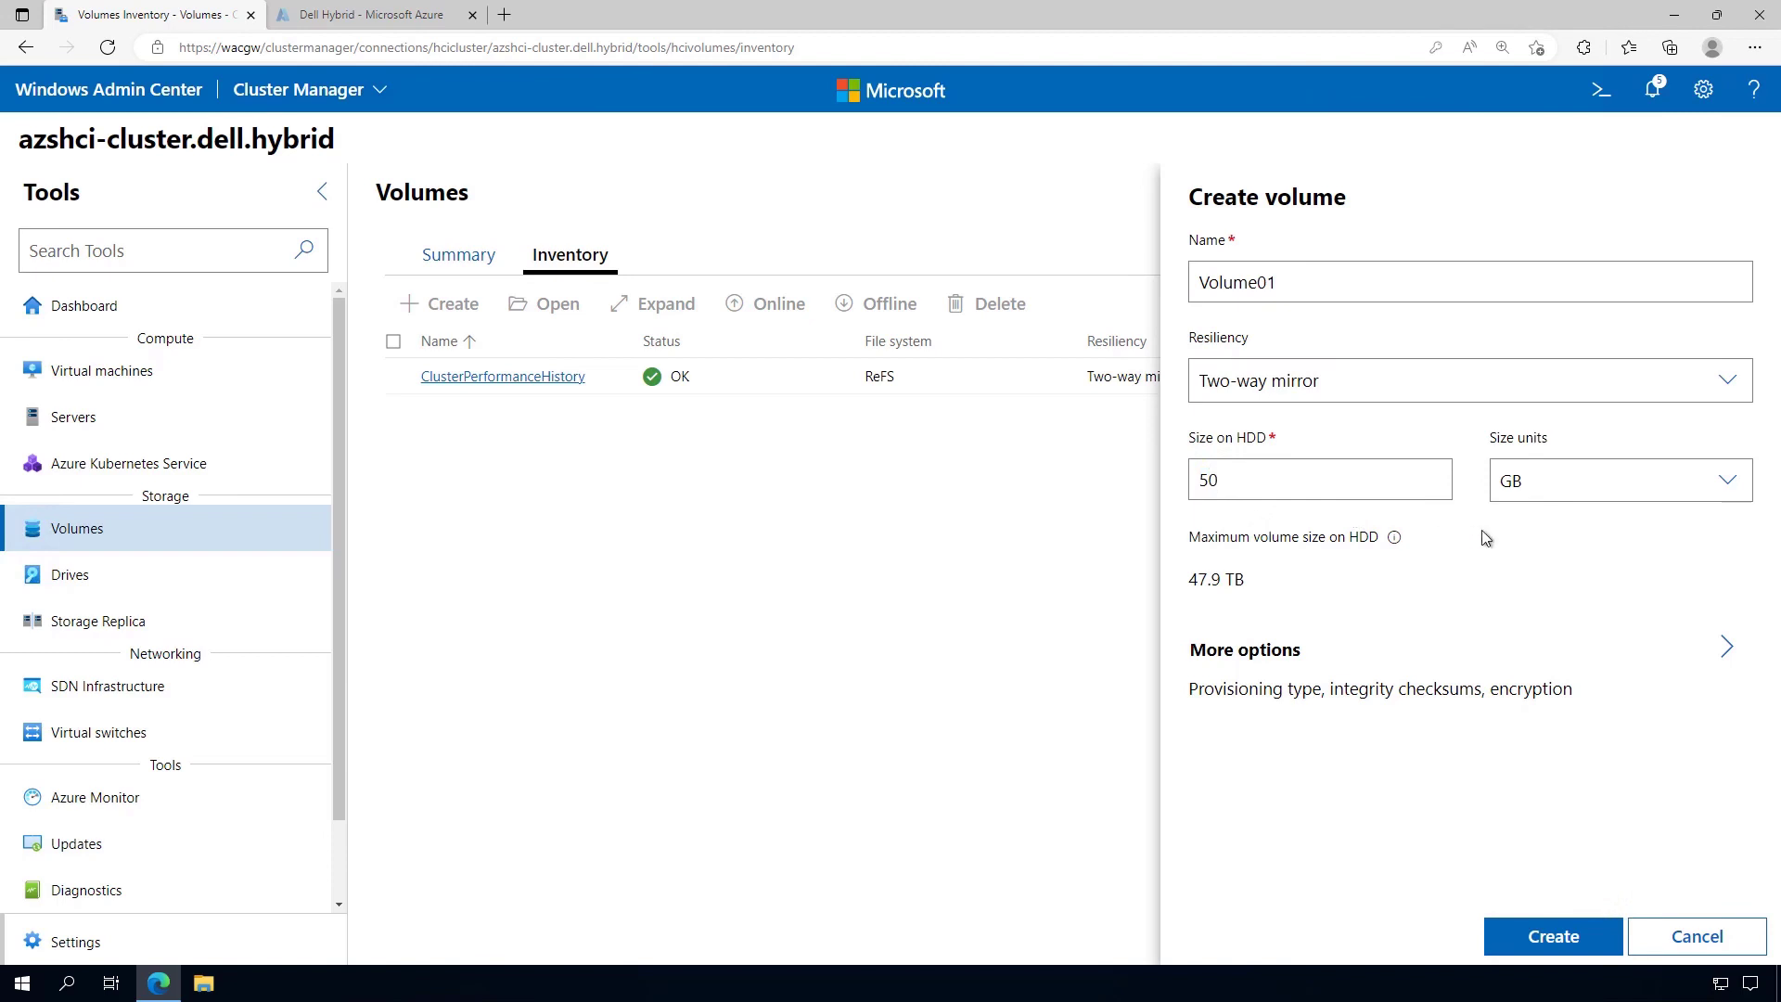
# Make Volume01 thin provisioned, create it, and refresh the inventory to show it
pyautogui.click(1727, 646)
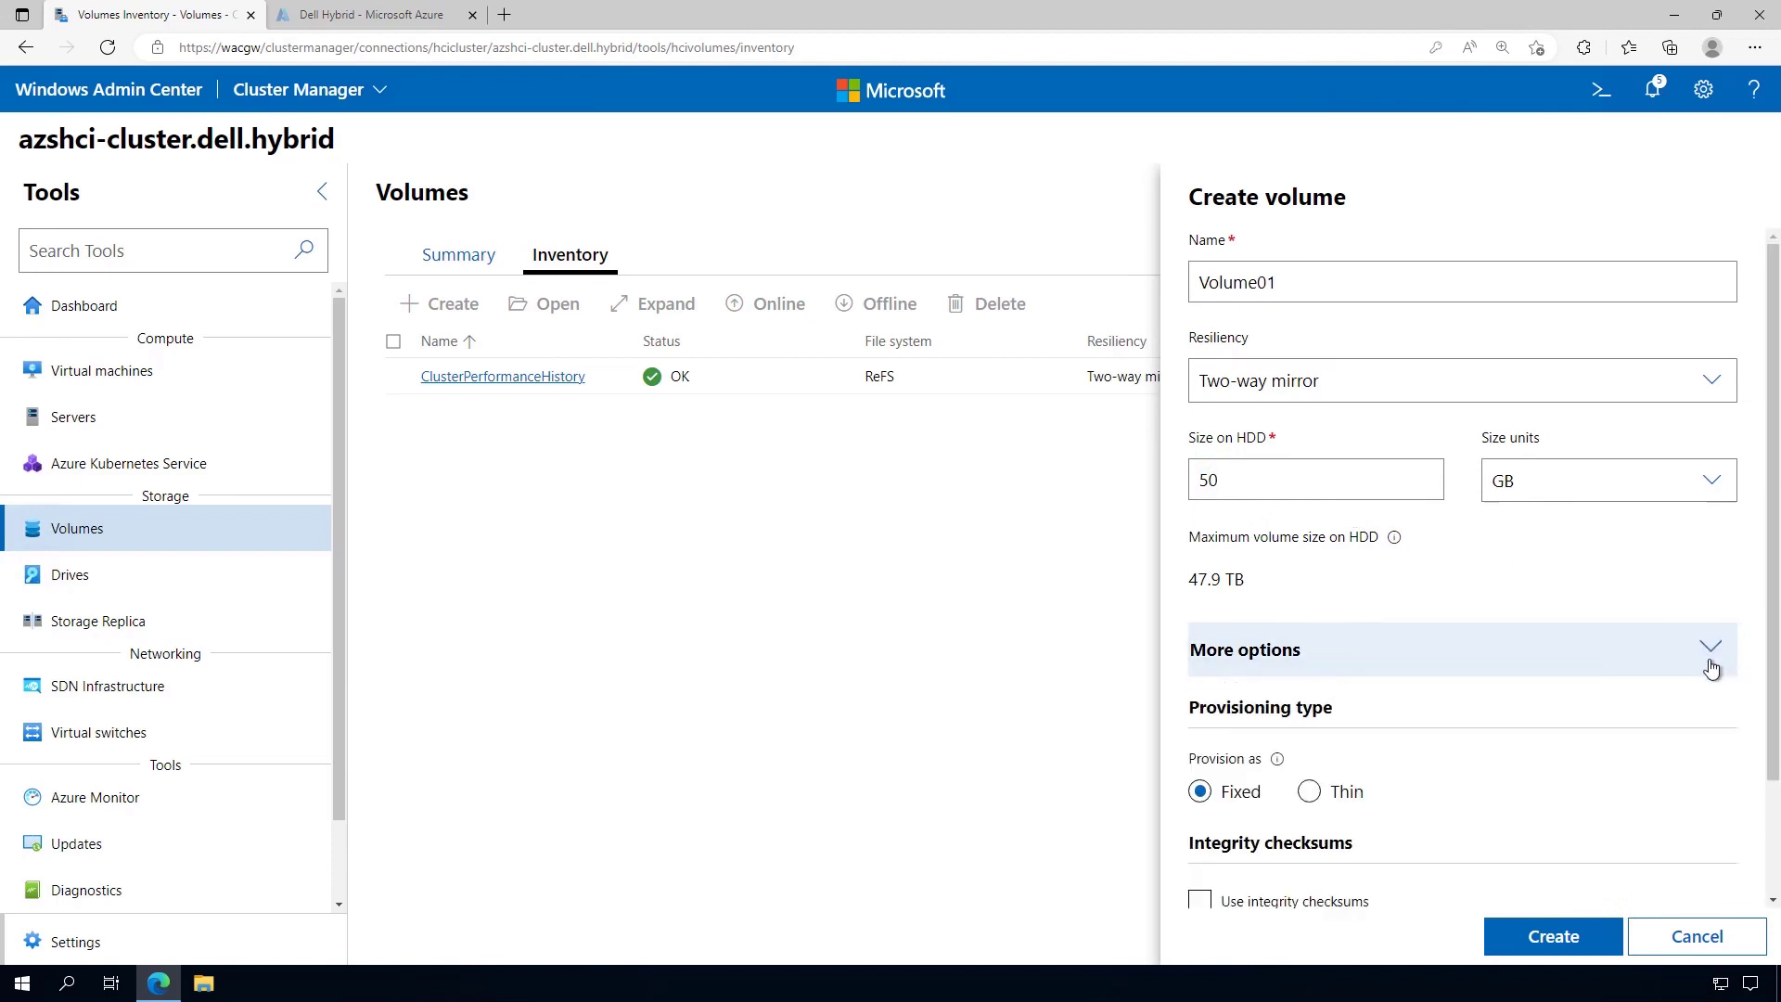
pyautogui.scroll(-1, 1645, 735)
pyautogui.click(1344, 703)
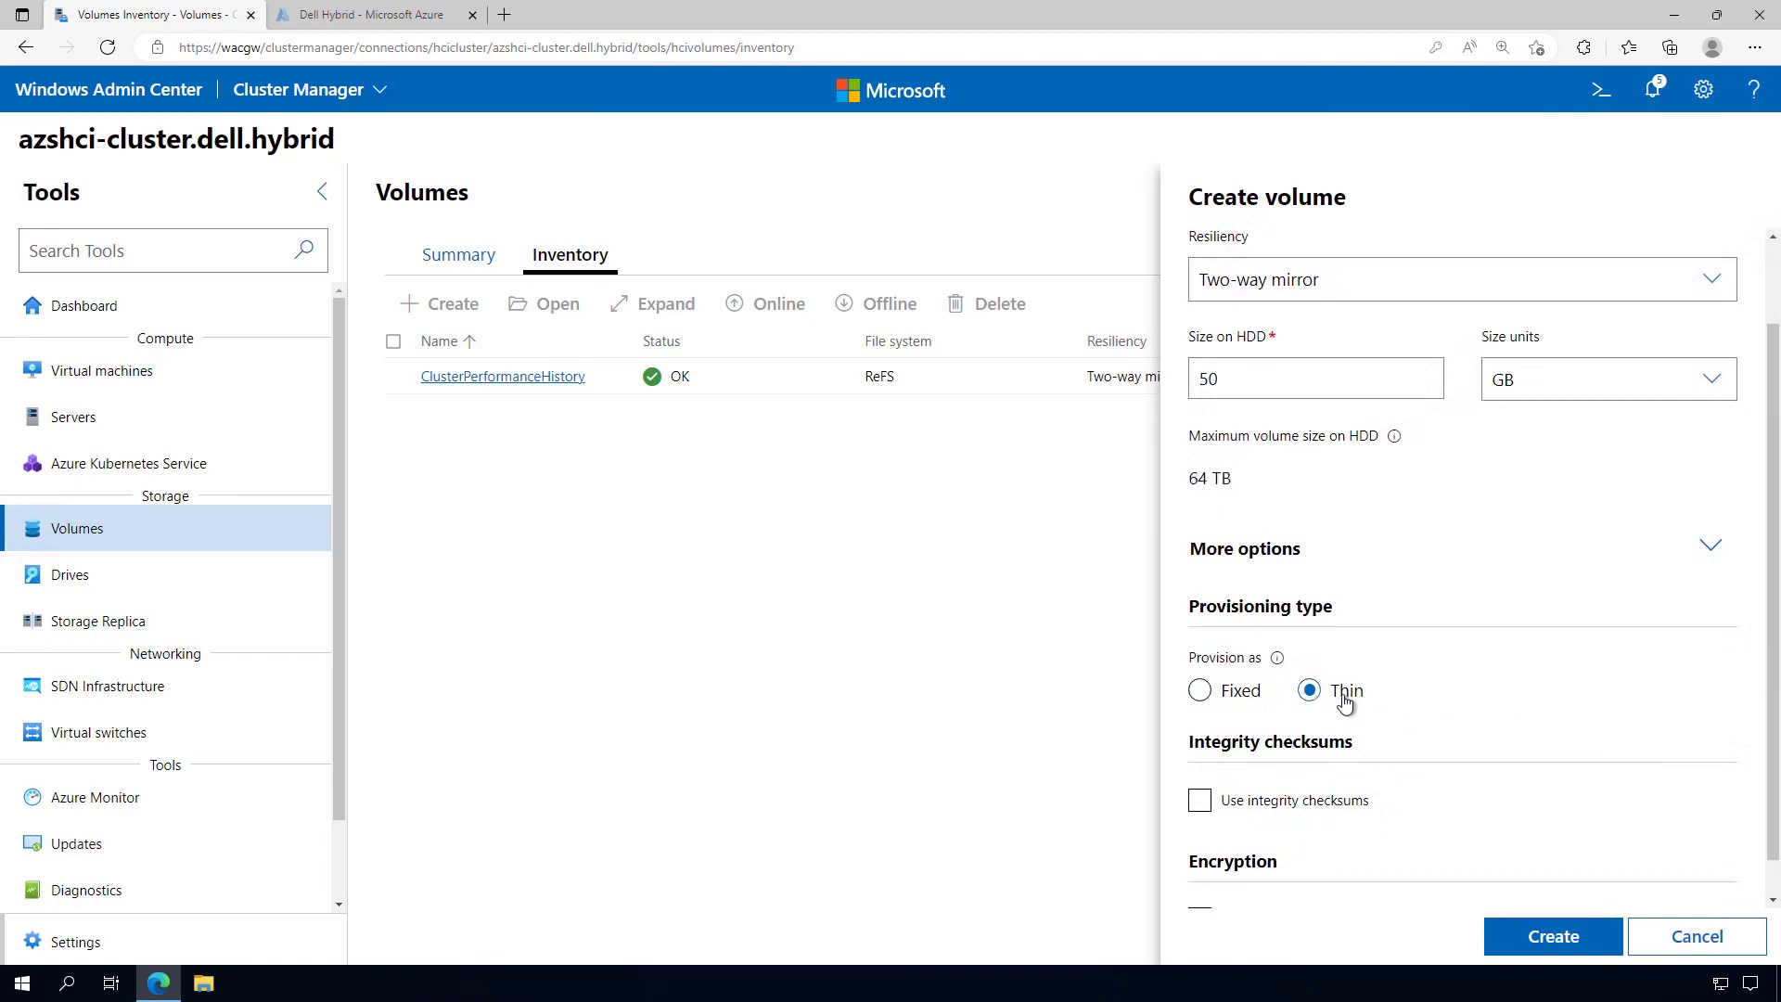
pyautogui.scroll(-1, 1668, 688)
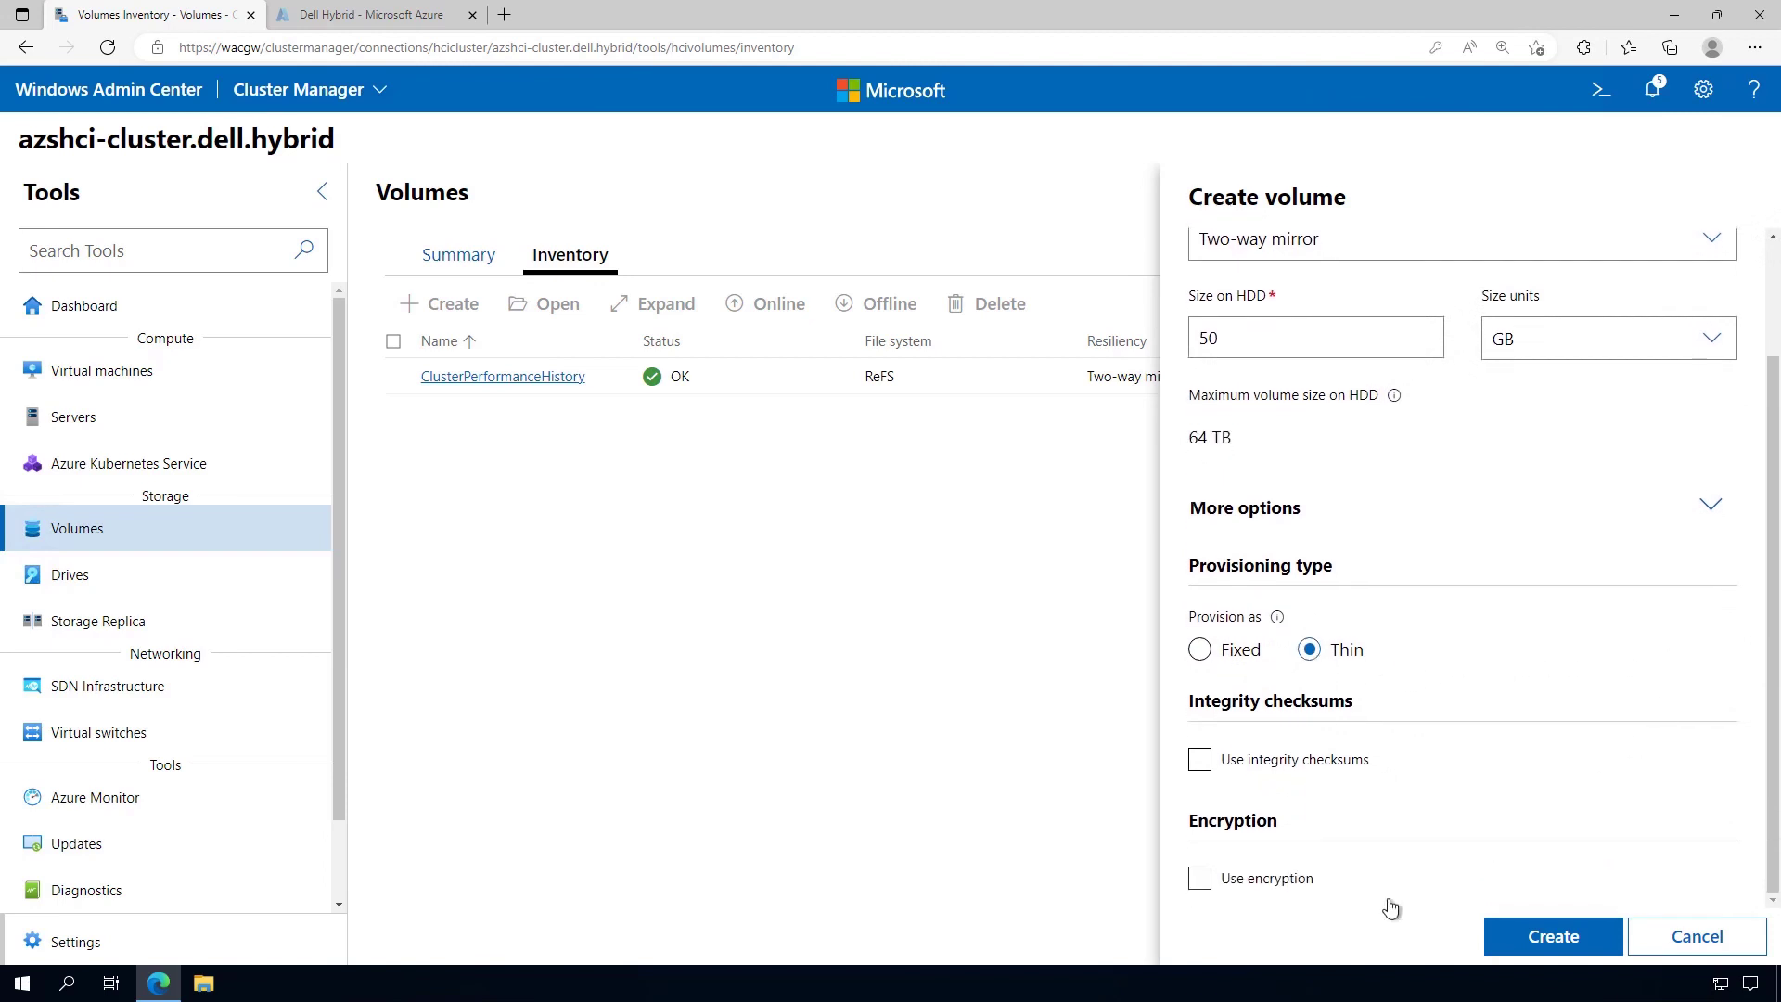
pyautogui.click(1200, 653)
pyautogui.click(1309, 650)
pyautogui.click(1583, 946)
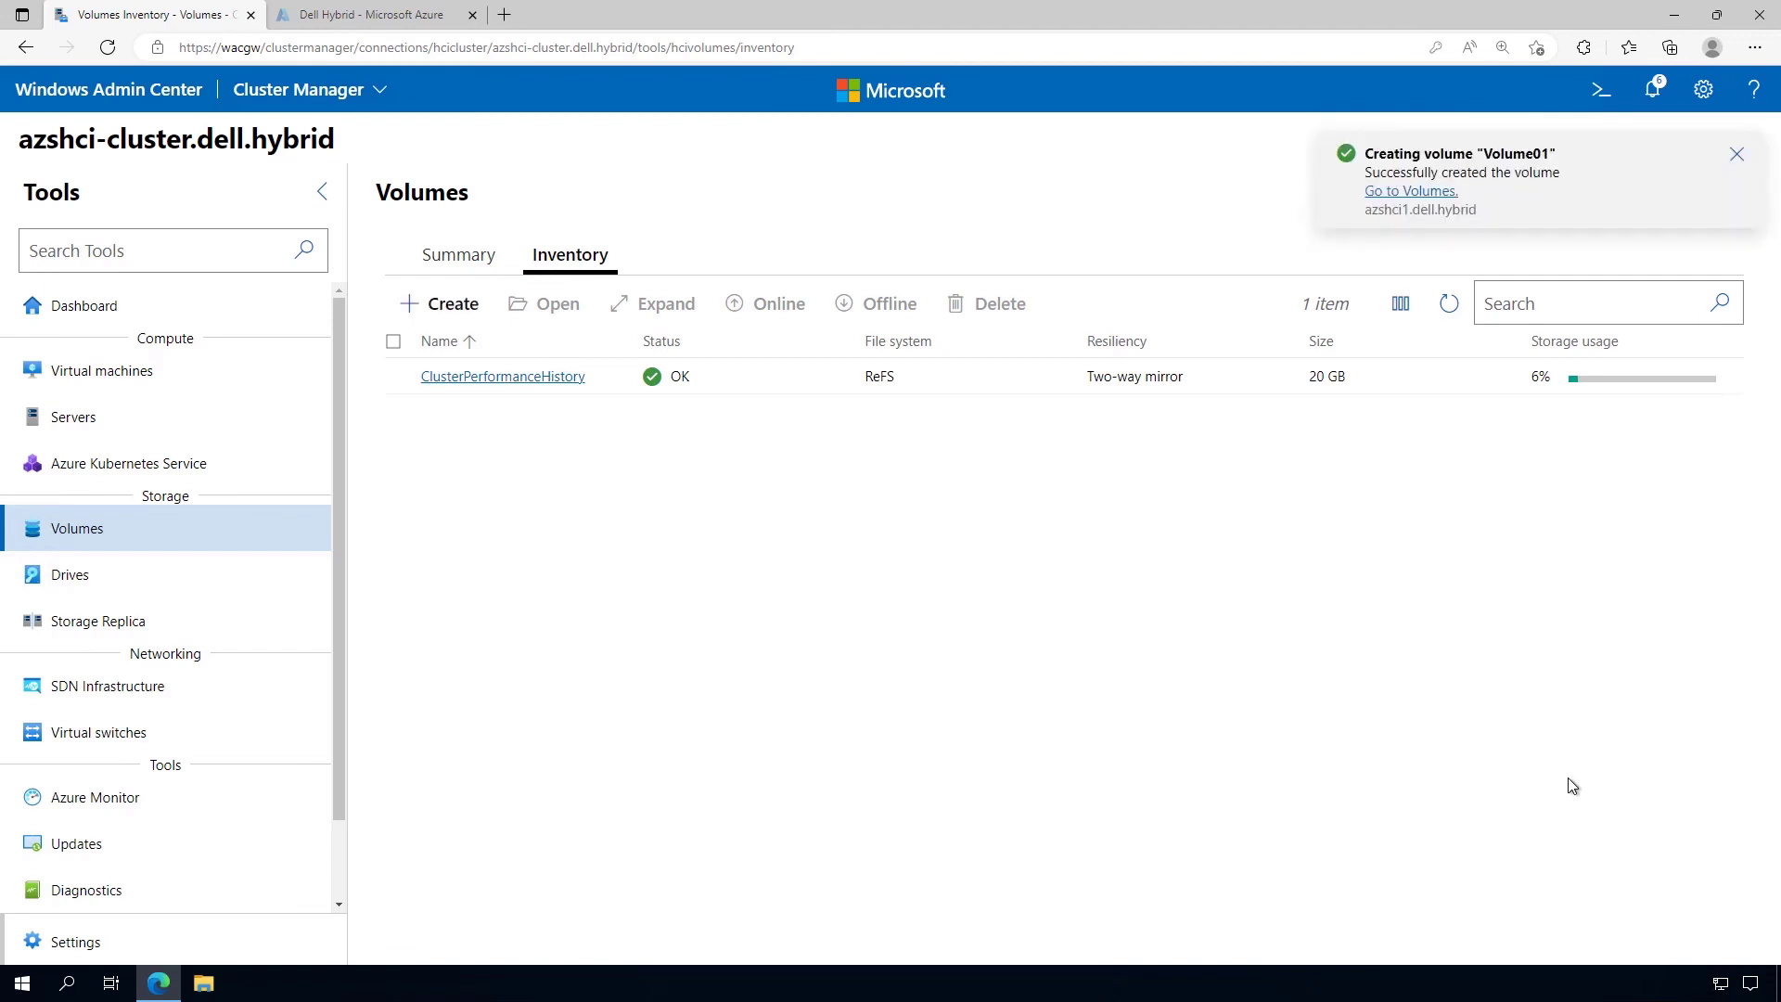
pyautogui.click(1448, 306)
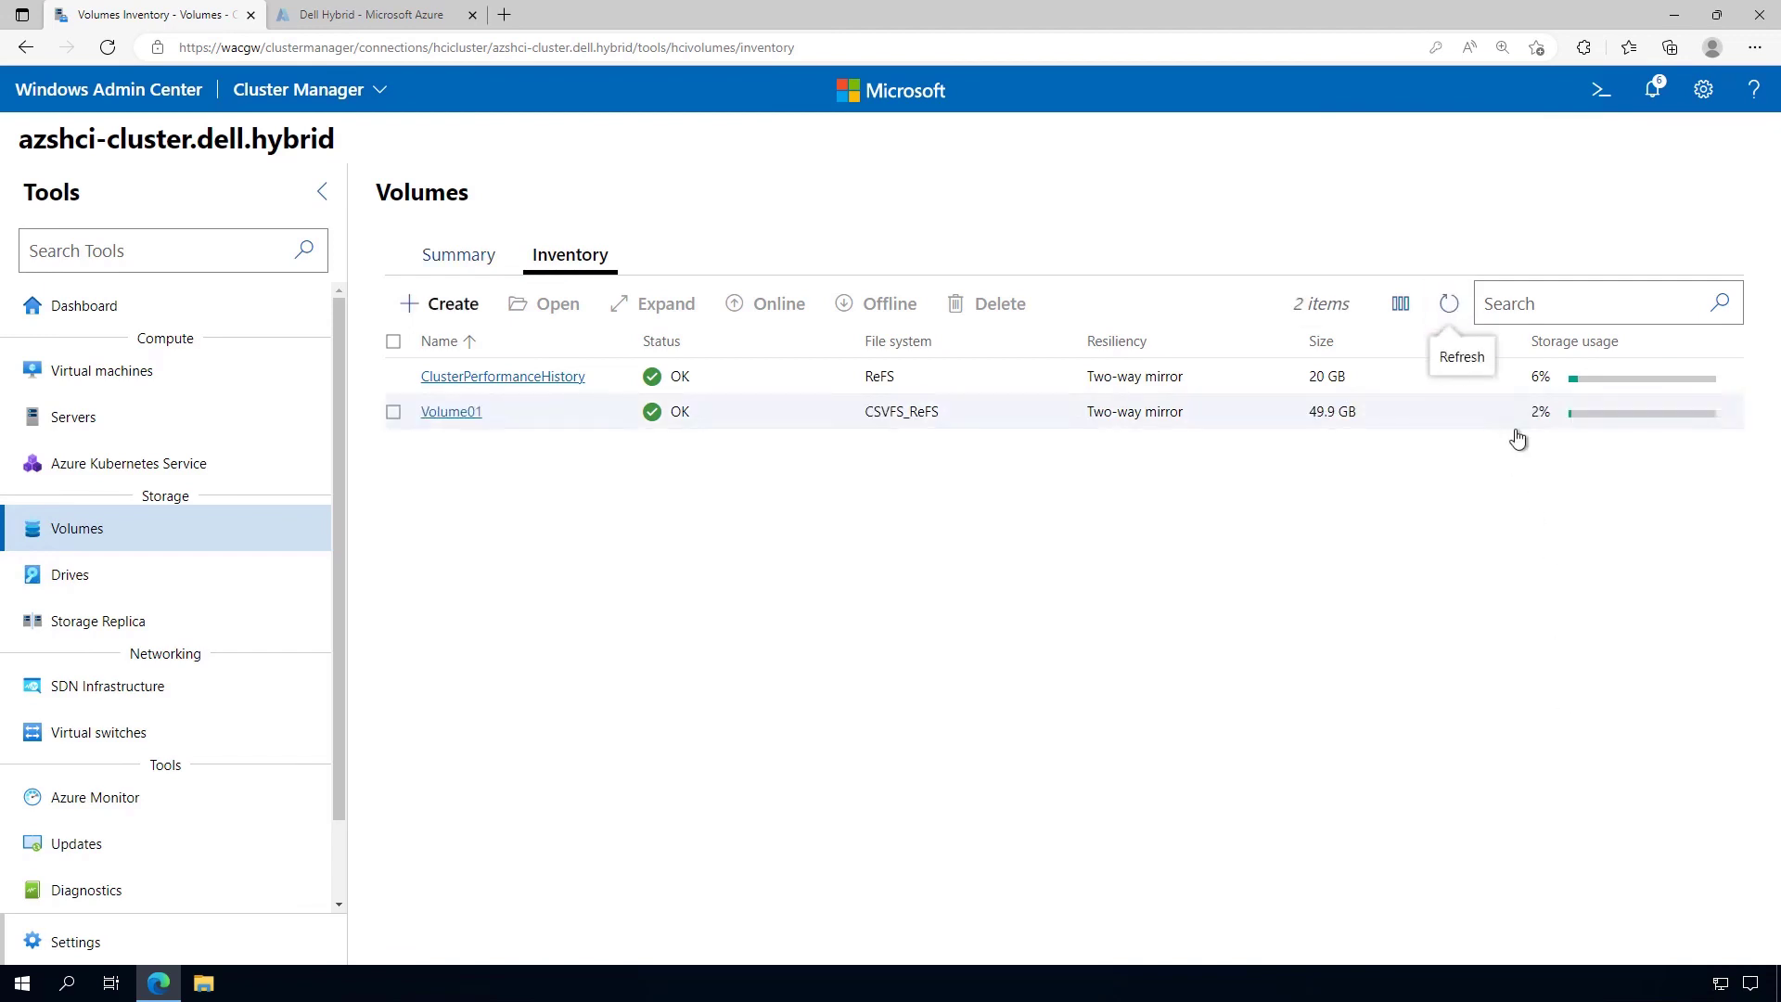
# Inspect Volume01's details (C:\ClusterStorage\Volume01\, 1.21 GB used, 101 GB footprint), then return to Settings
pyautogui.click(469, 415)
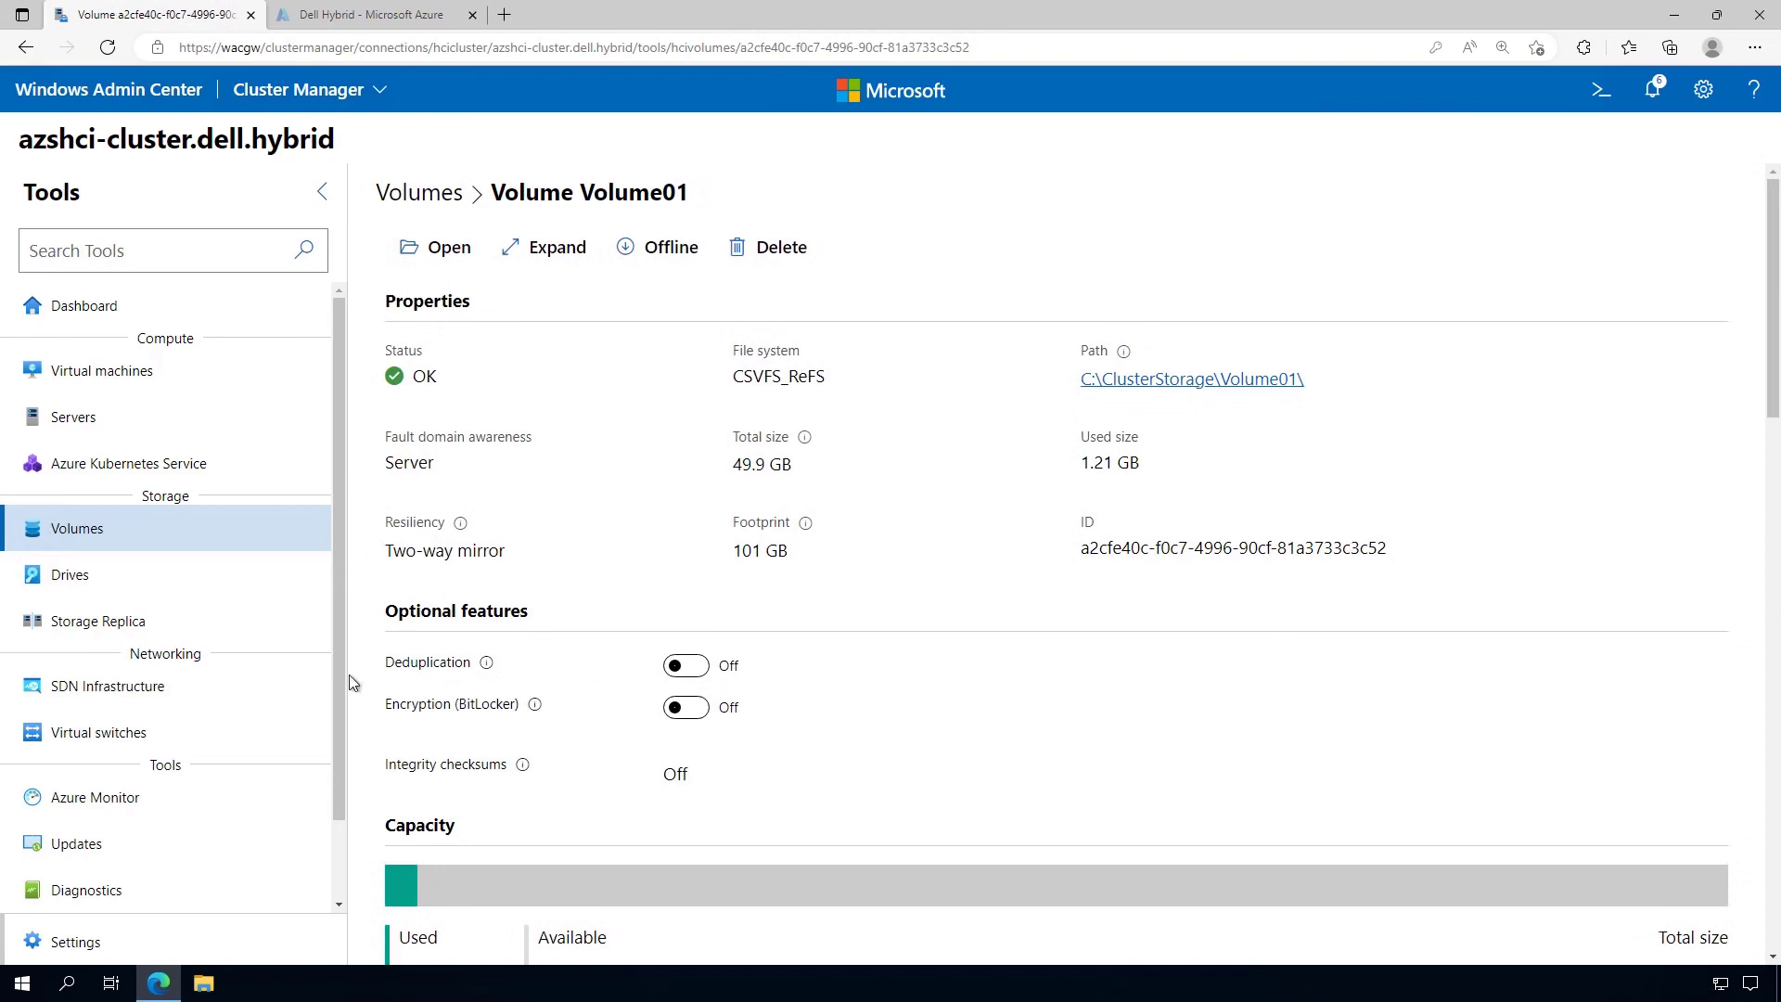
pyautogui.moveTo(341, 672); pyautogui.dragTo(339, 805)
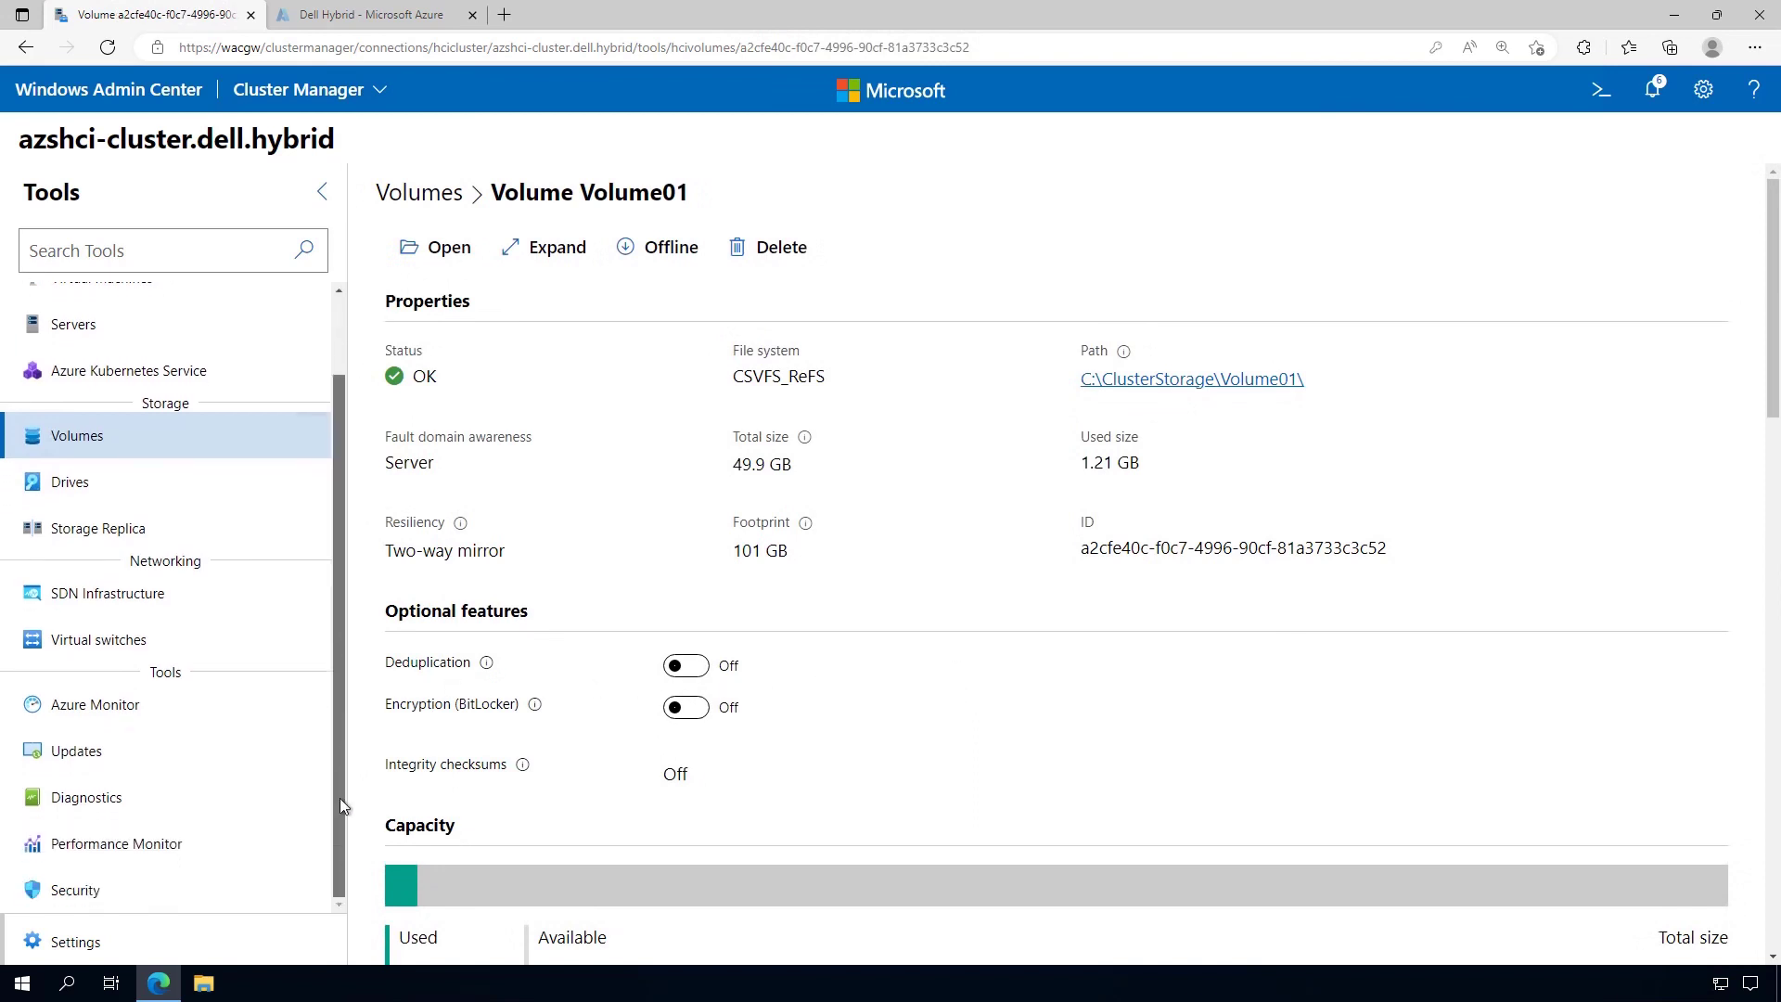
pyautogui.click(120, 946)
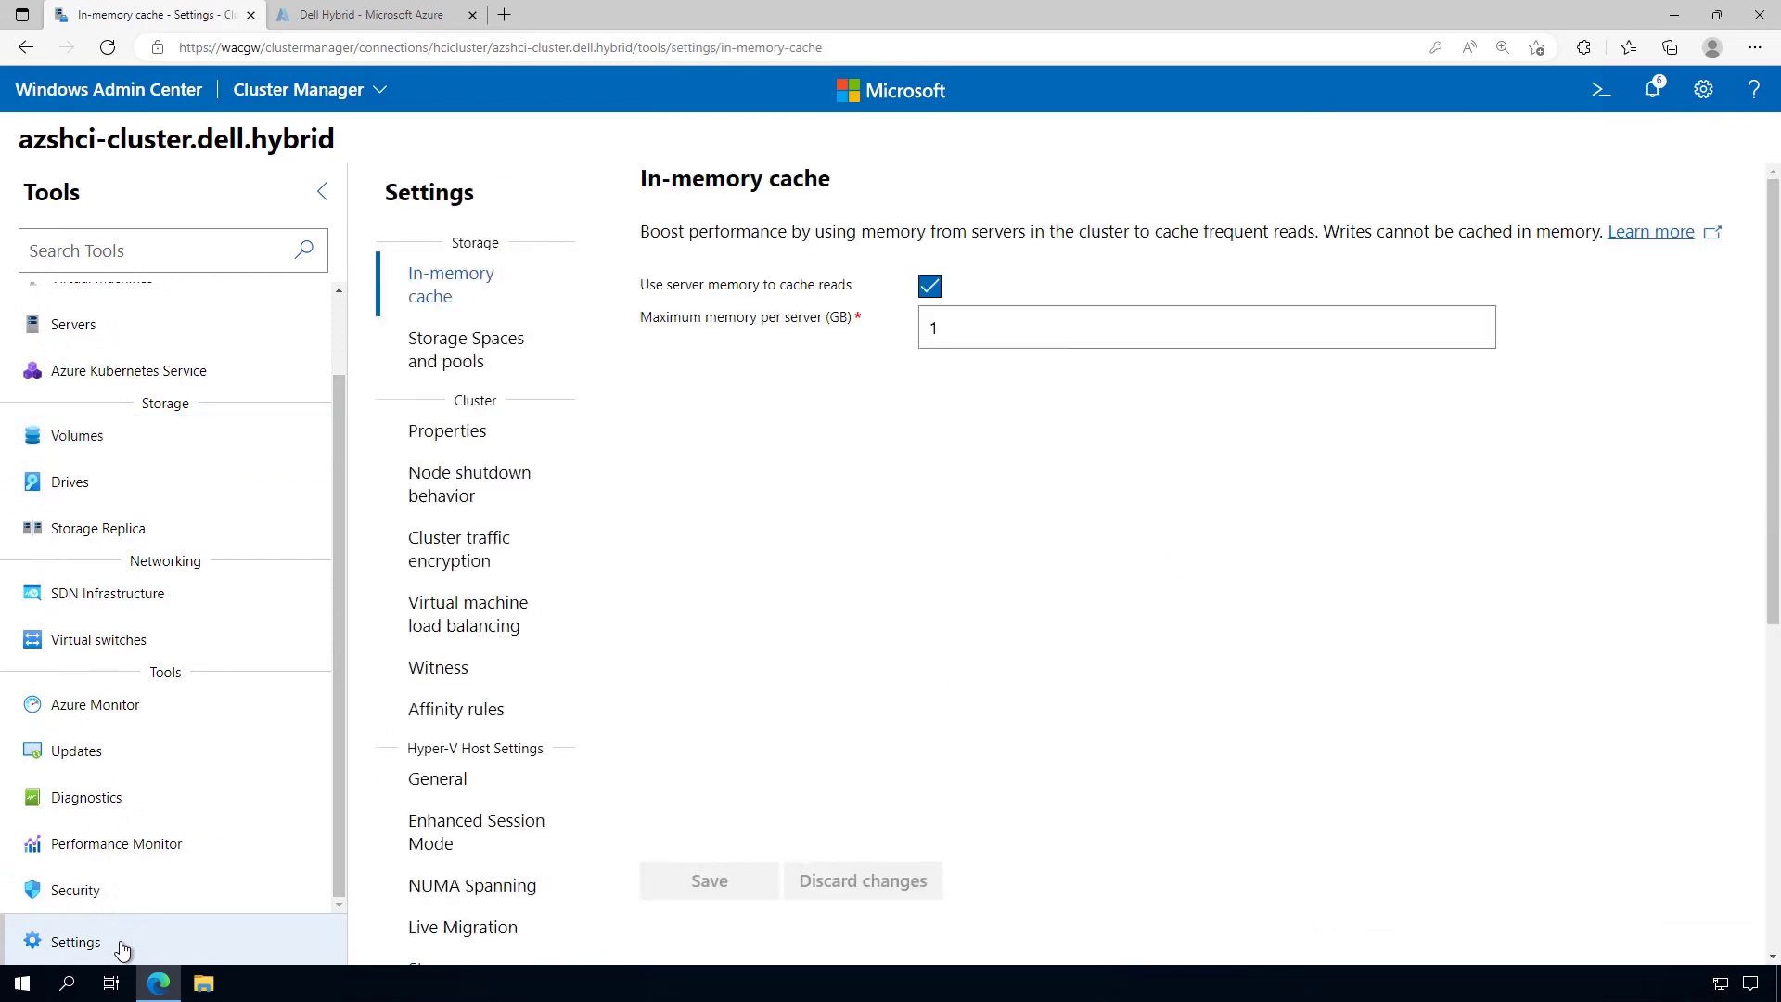
# Browse for the virtual hard disks path and navigate to C:\ClusterStorage\Volume01
pyautogui.click(463, 789)
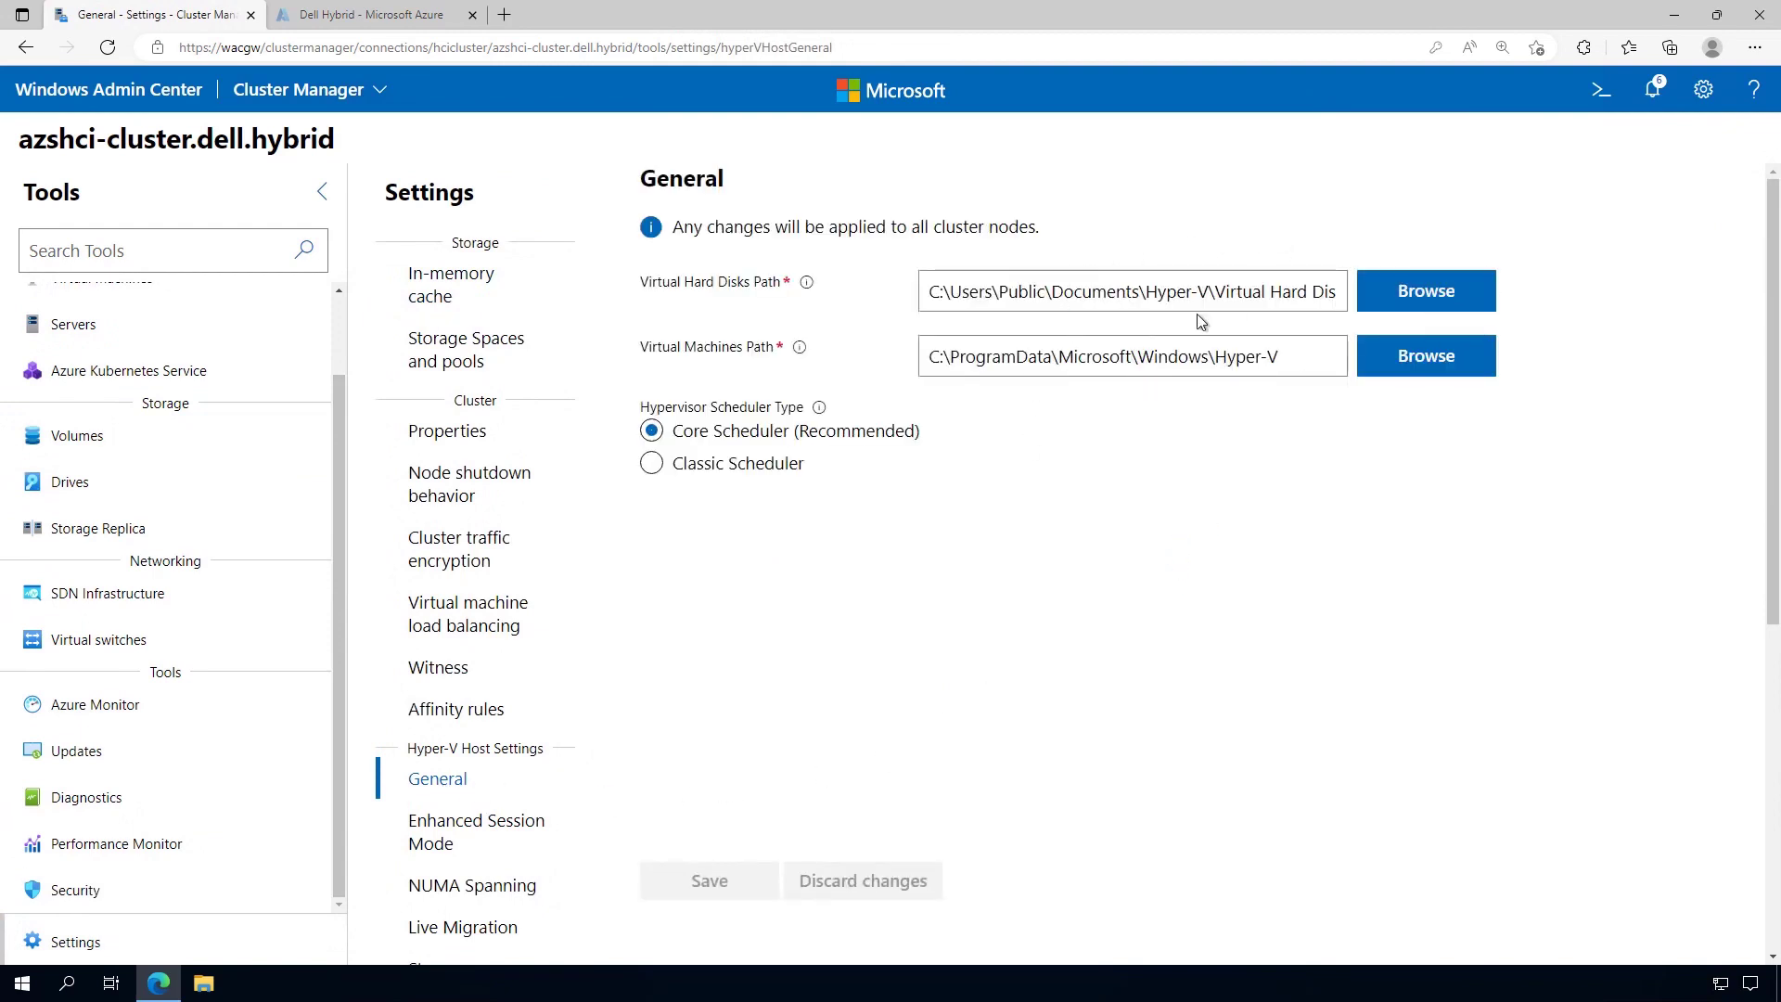
pyautogui.click(1475, 290)
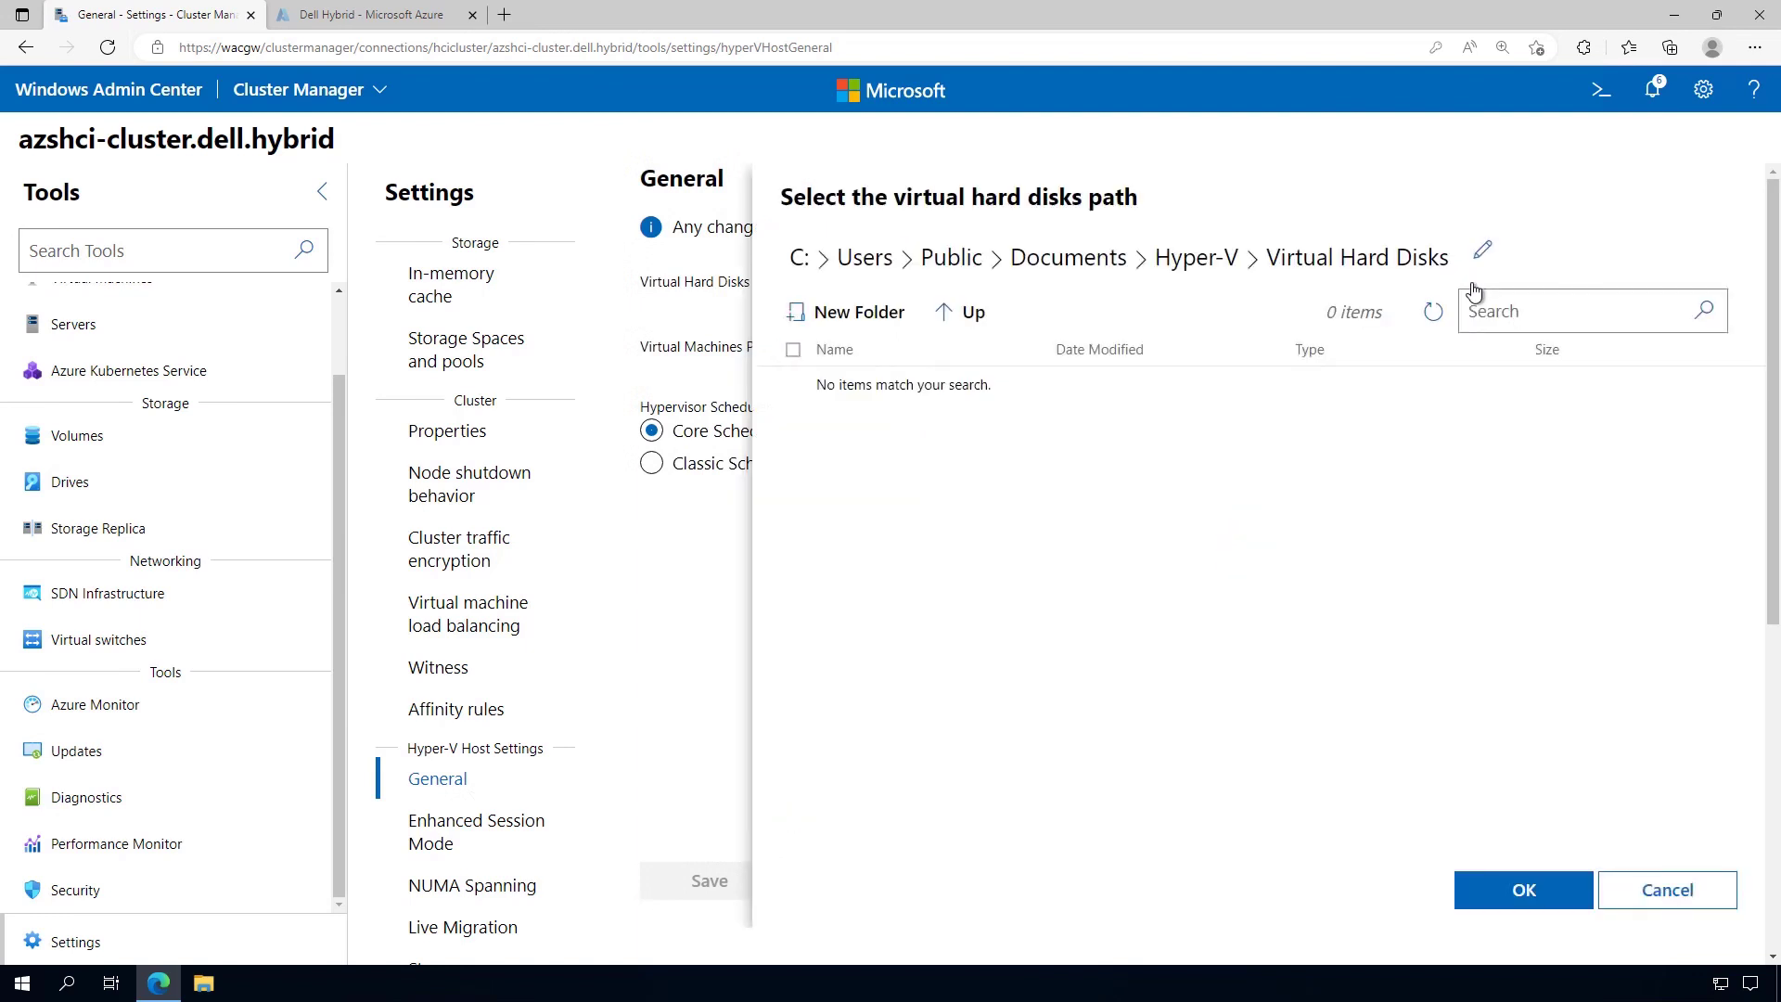
pyautogui.click(801, 261)
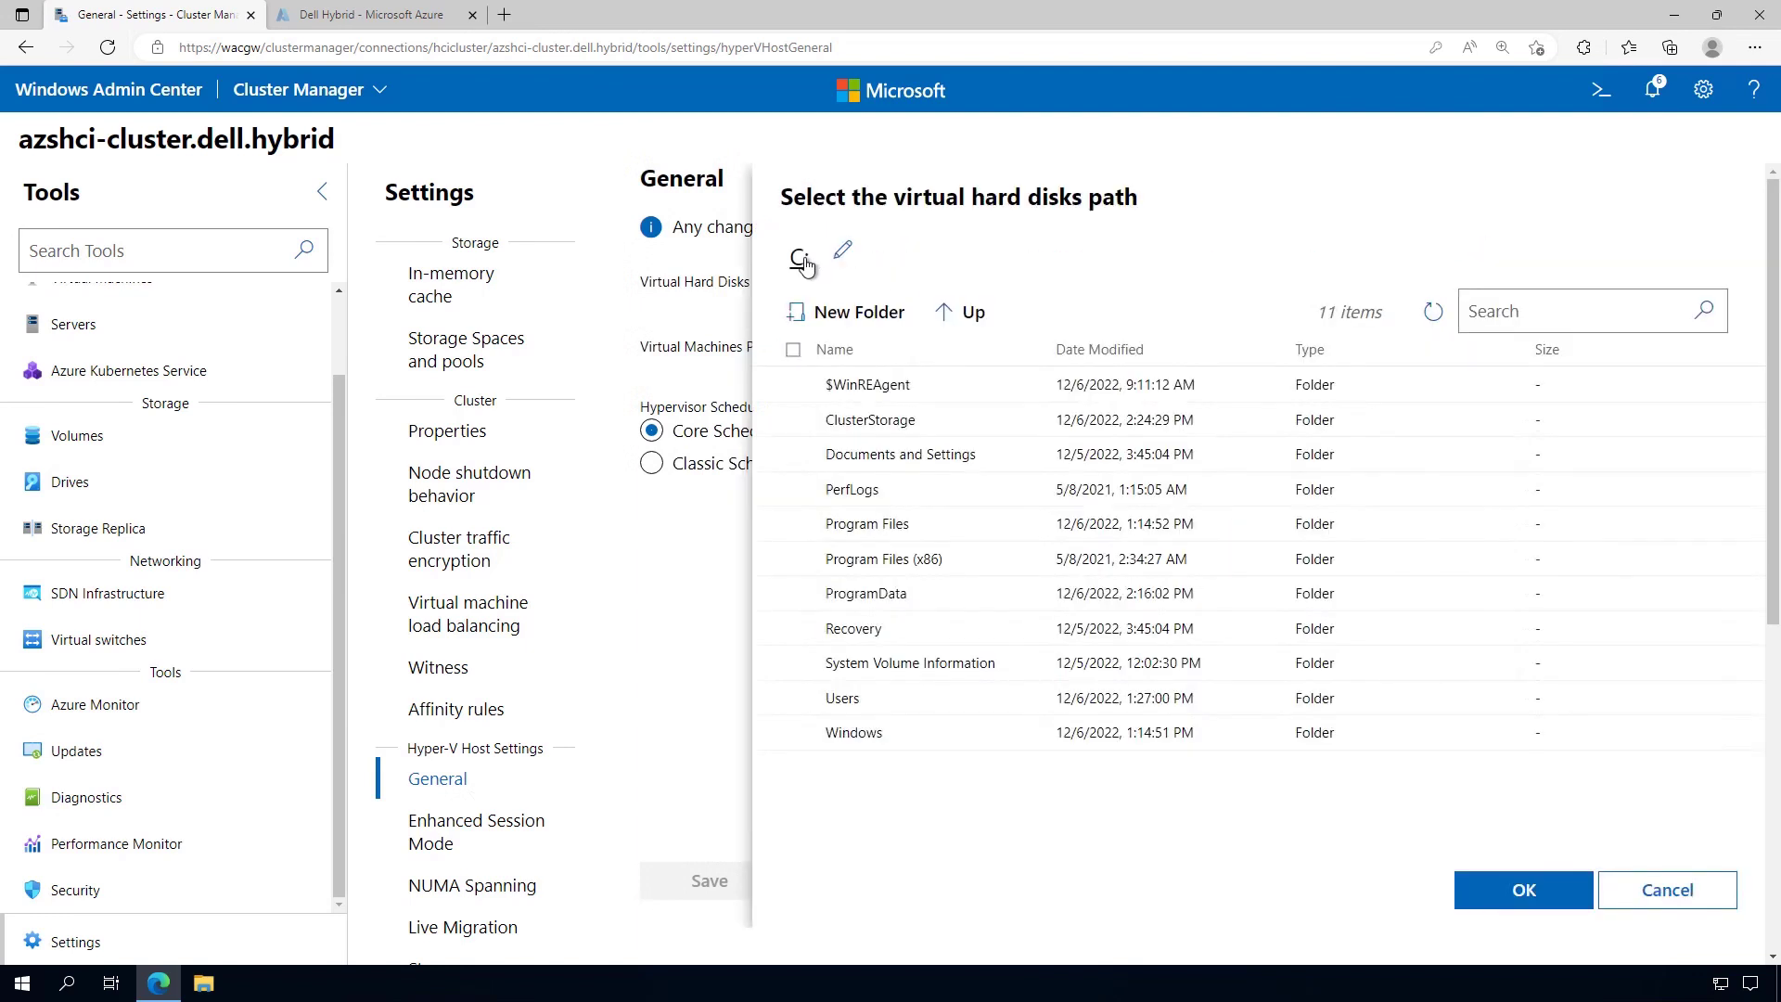
pyautogui.click(882, 427)
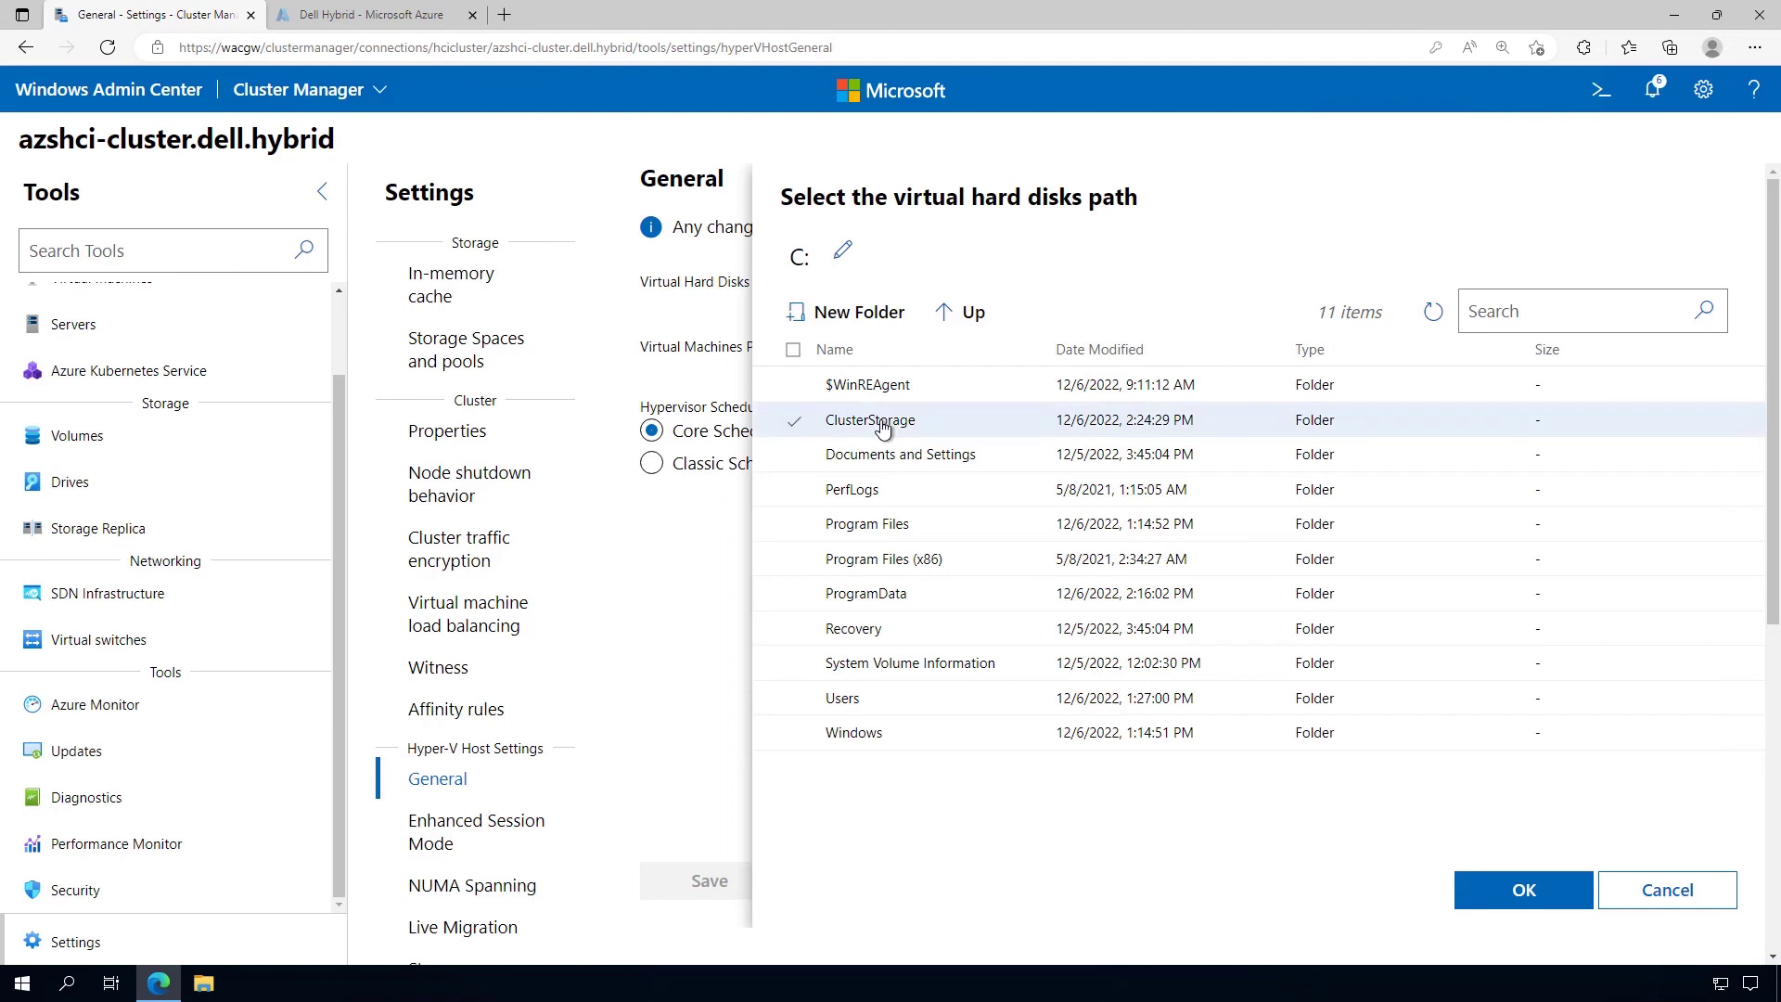
pyautogui.doubleClick(896, 423)
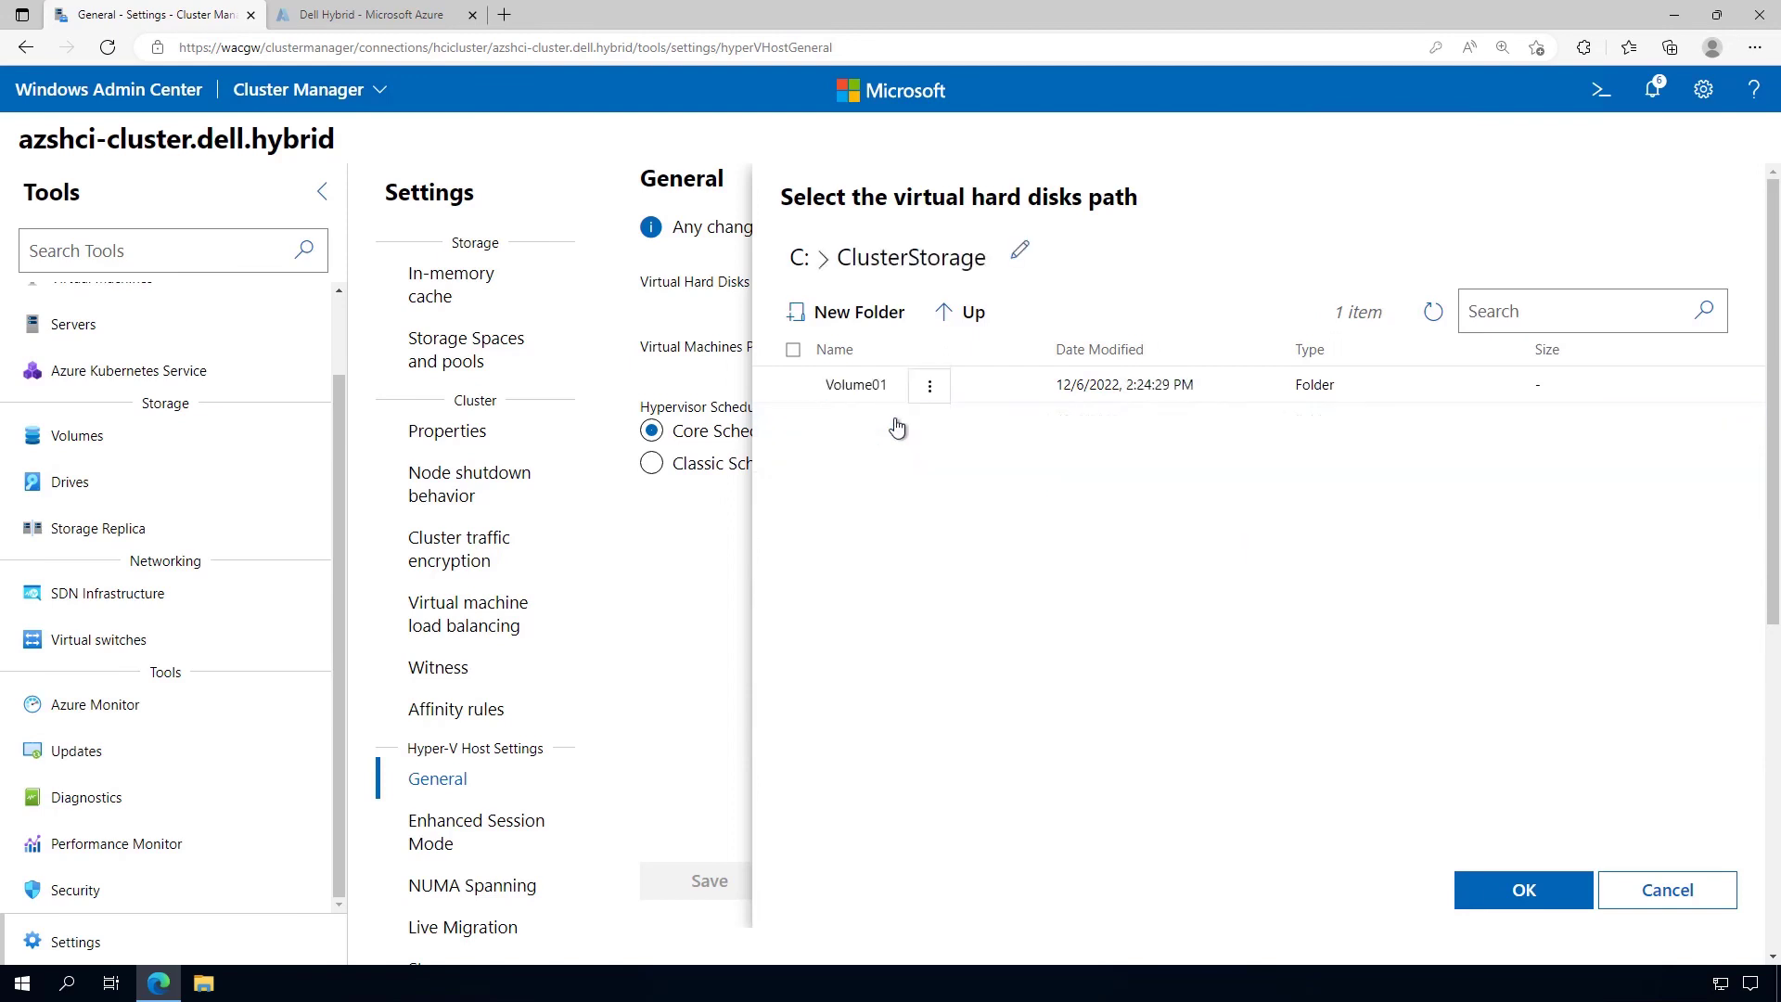
pyautogui.doubleClick(853, 387)
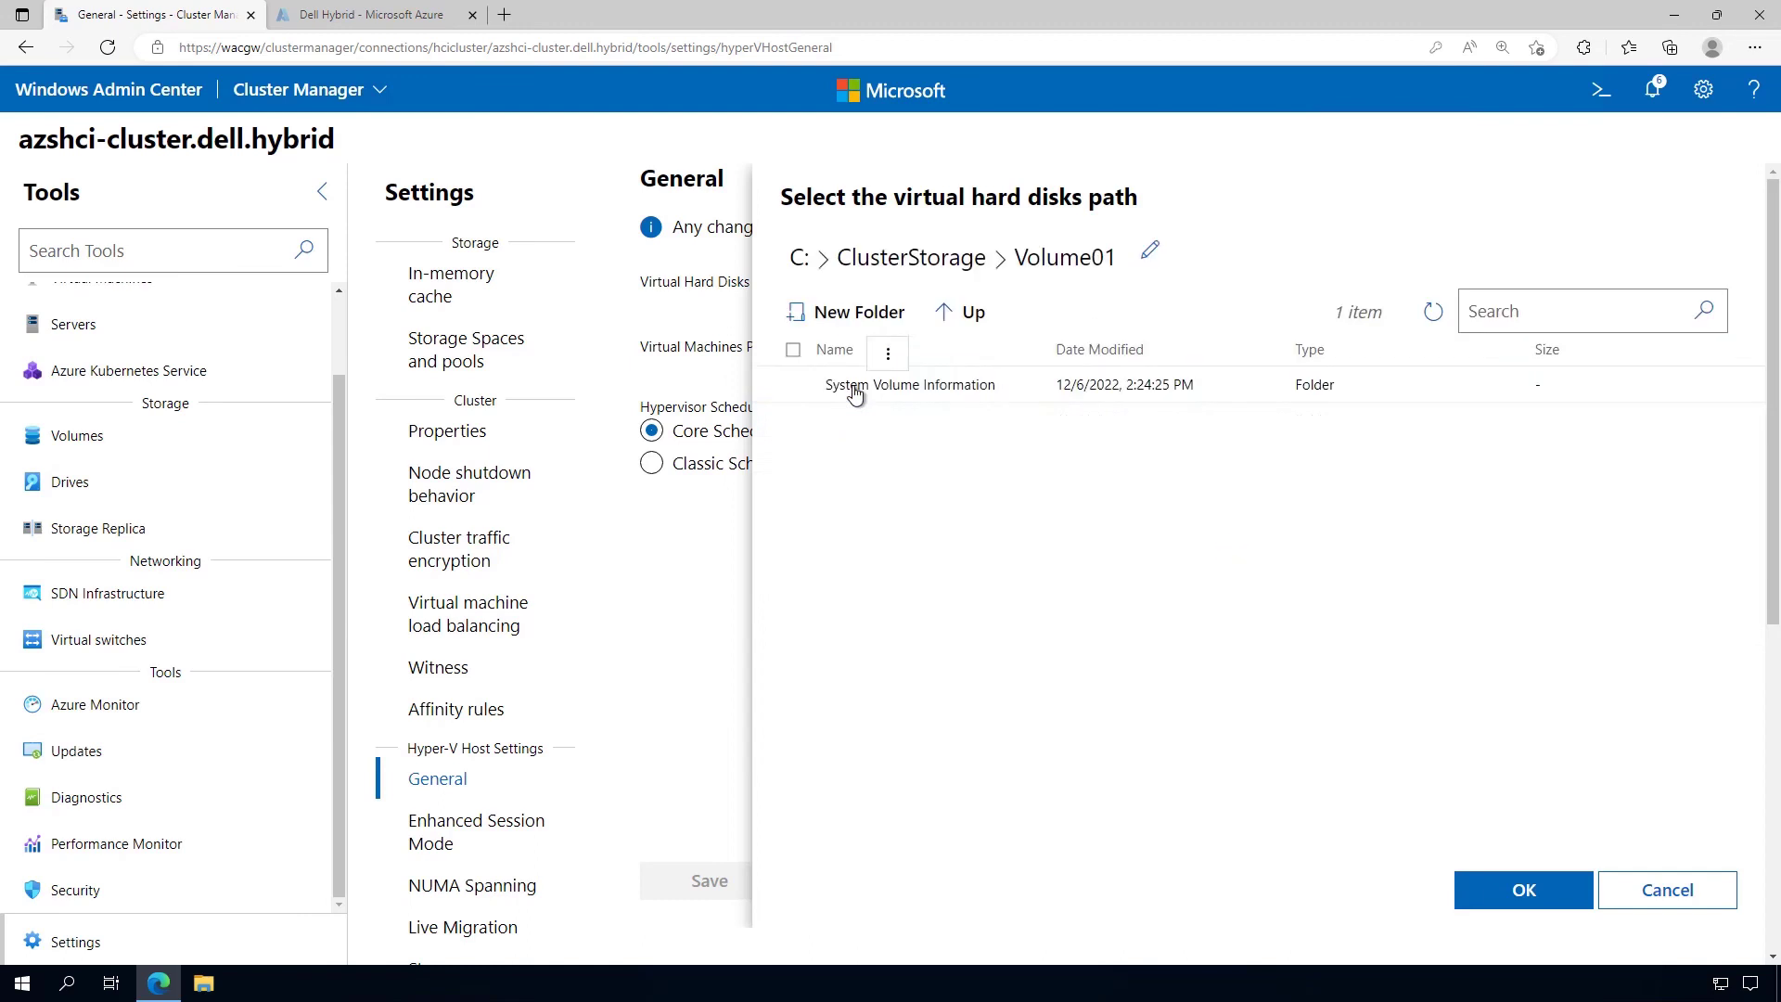
# Create VHDs and VMs folders in Volume01 and set VHDs as the virtual hard disks path
pyautogui.click(872, 316)
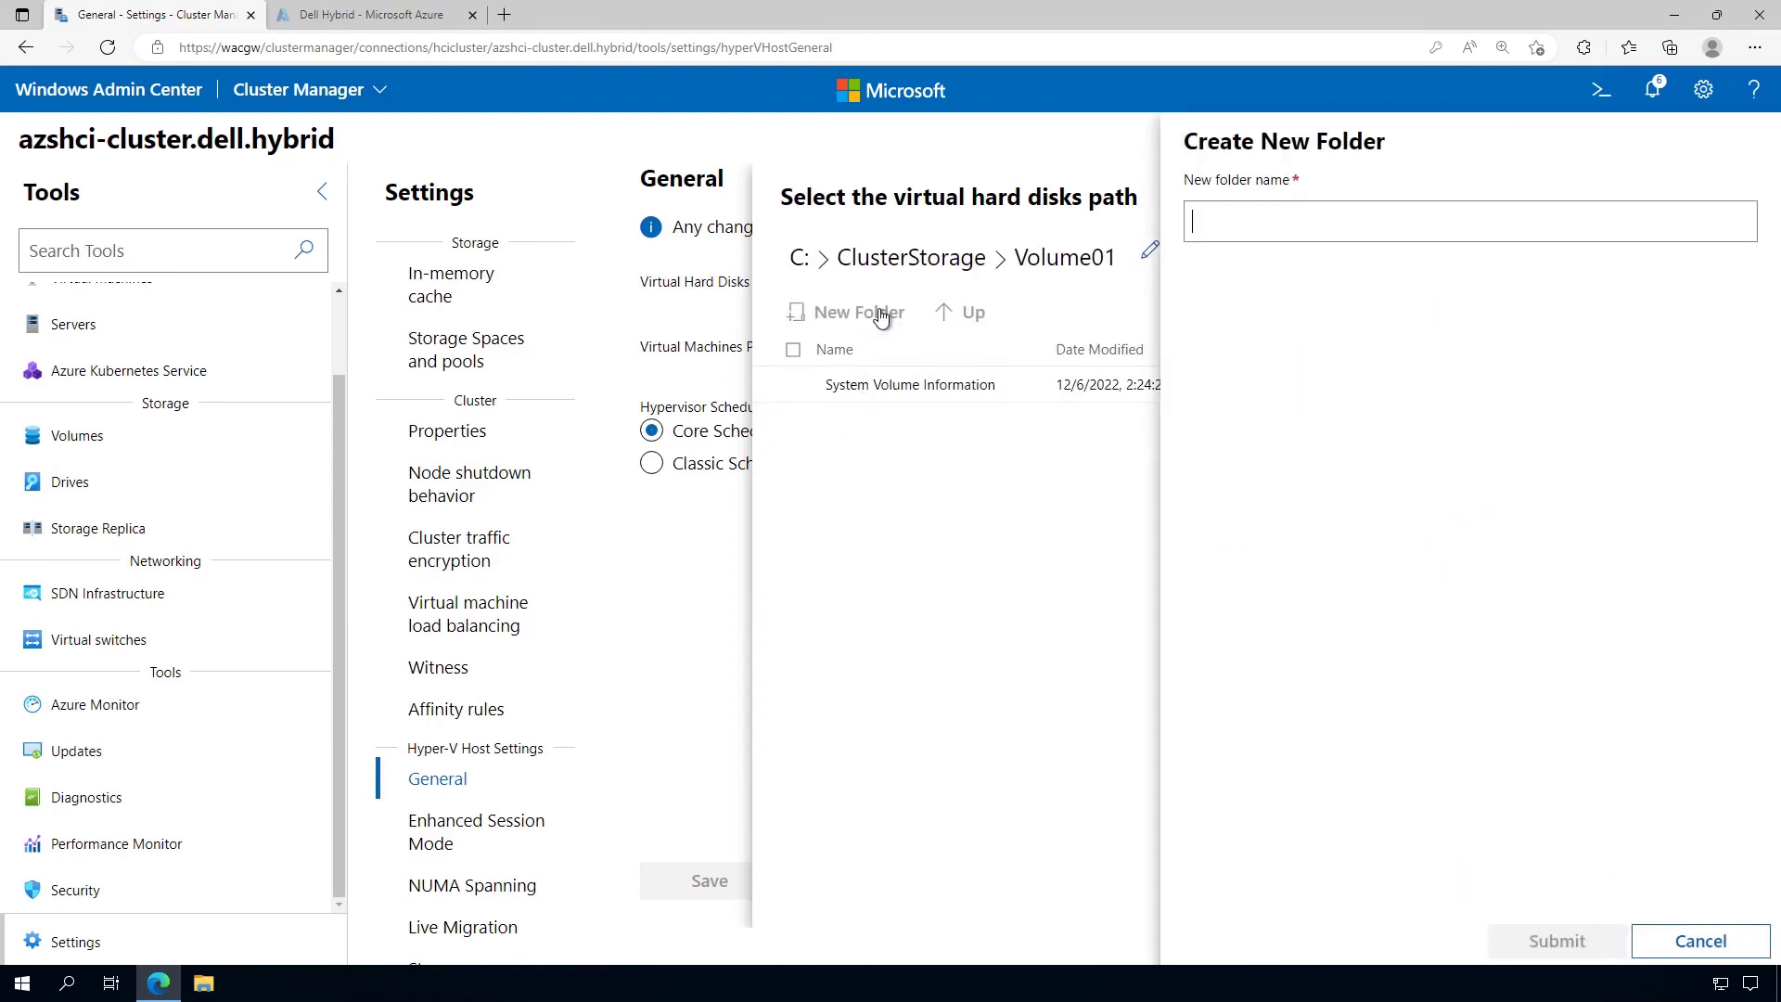
pyautogui.write('VHDs')
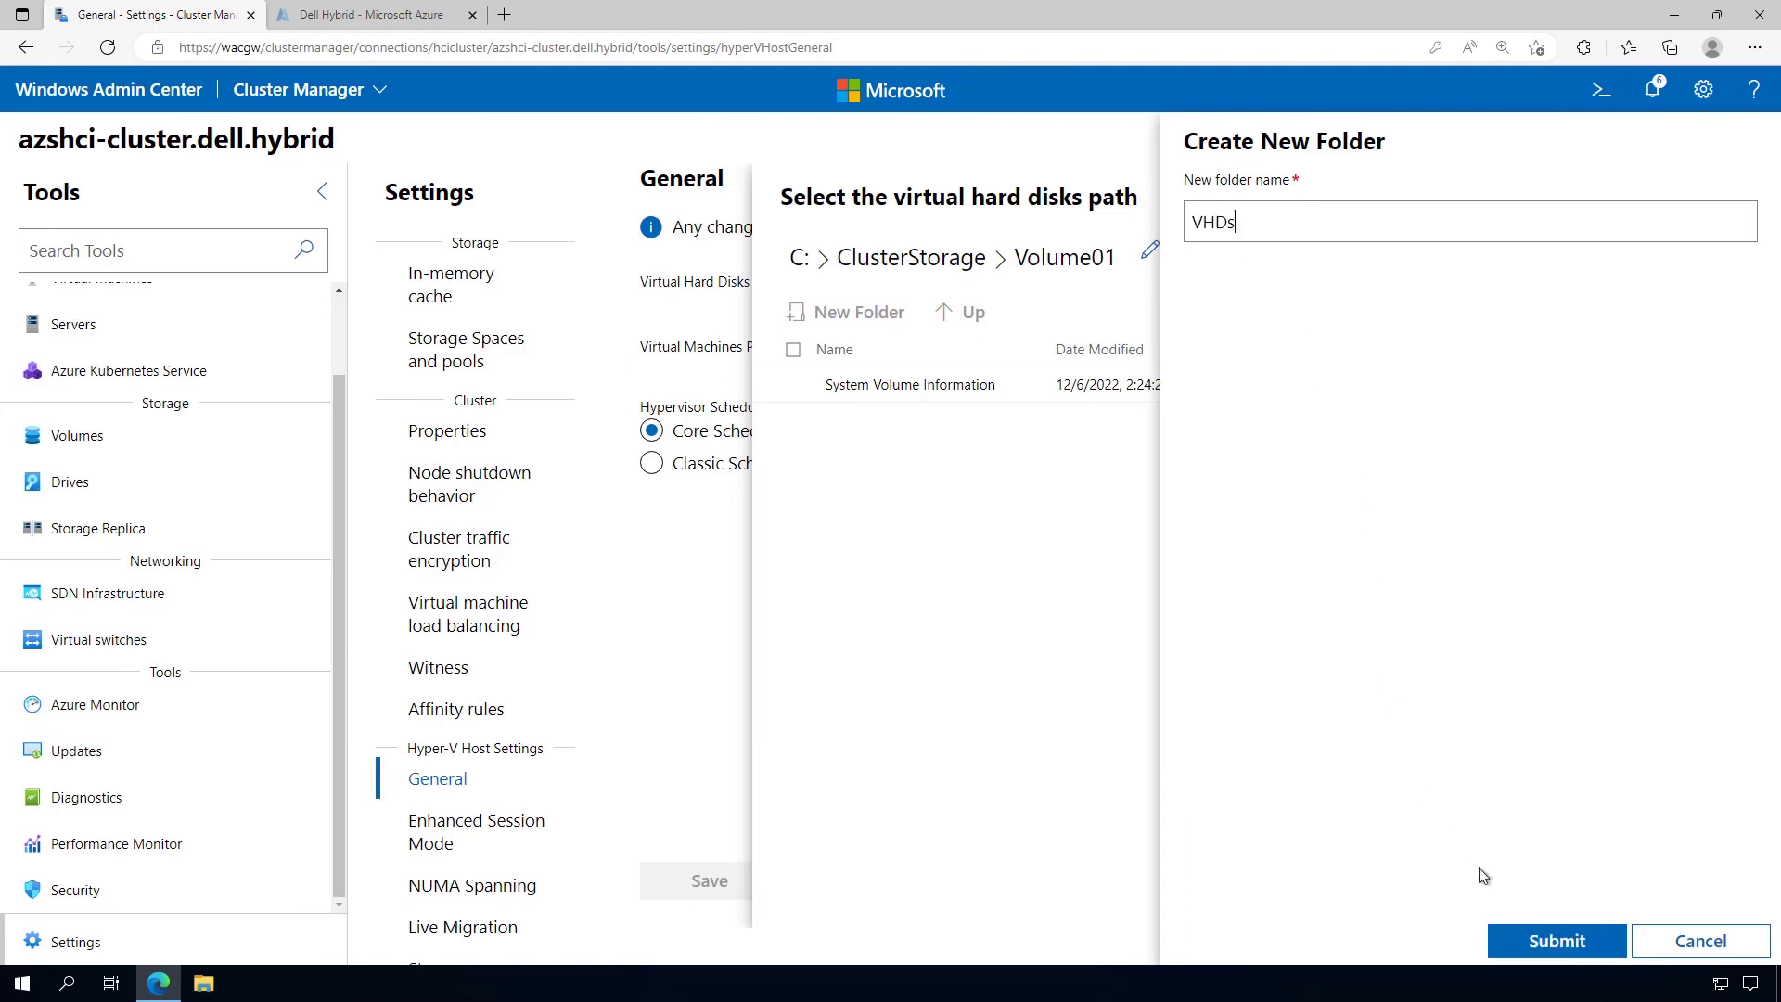
pyautogui.click(1514, 944)
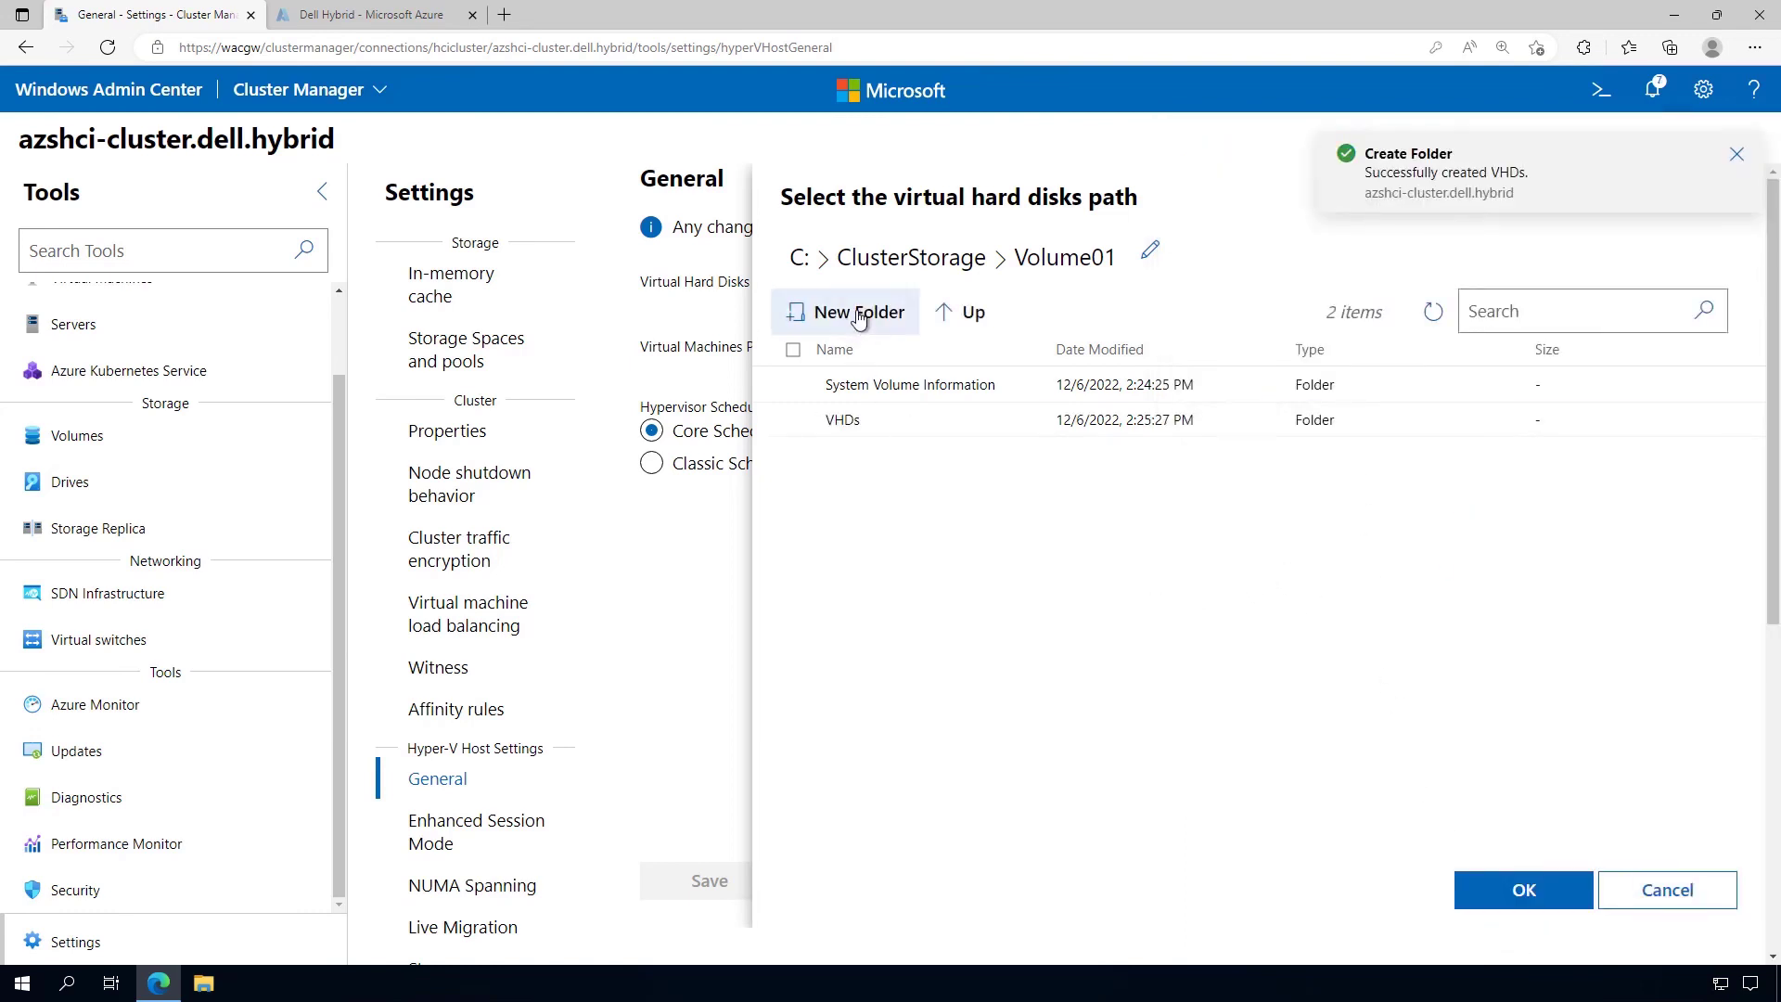
pyautogui.click(857, 315)
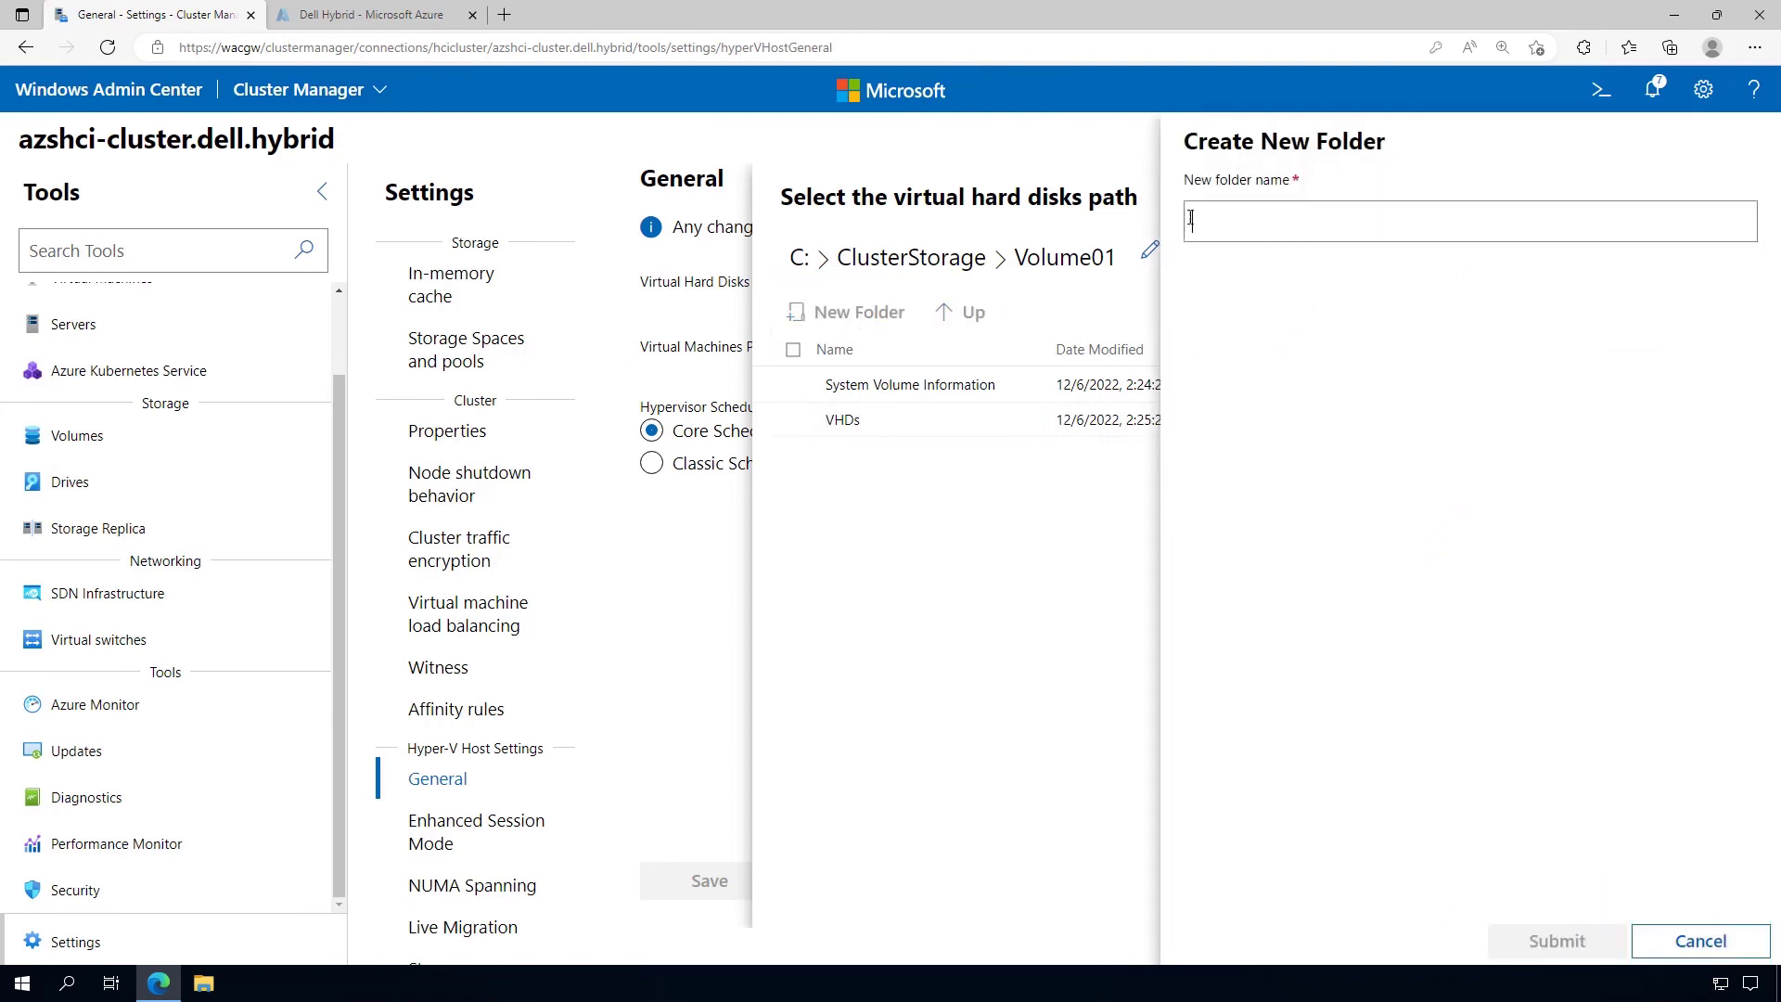
pyautogui.write('VM')
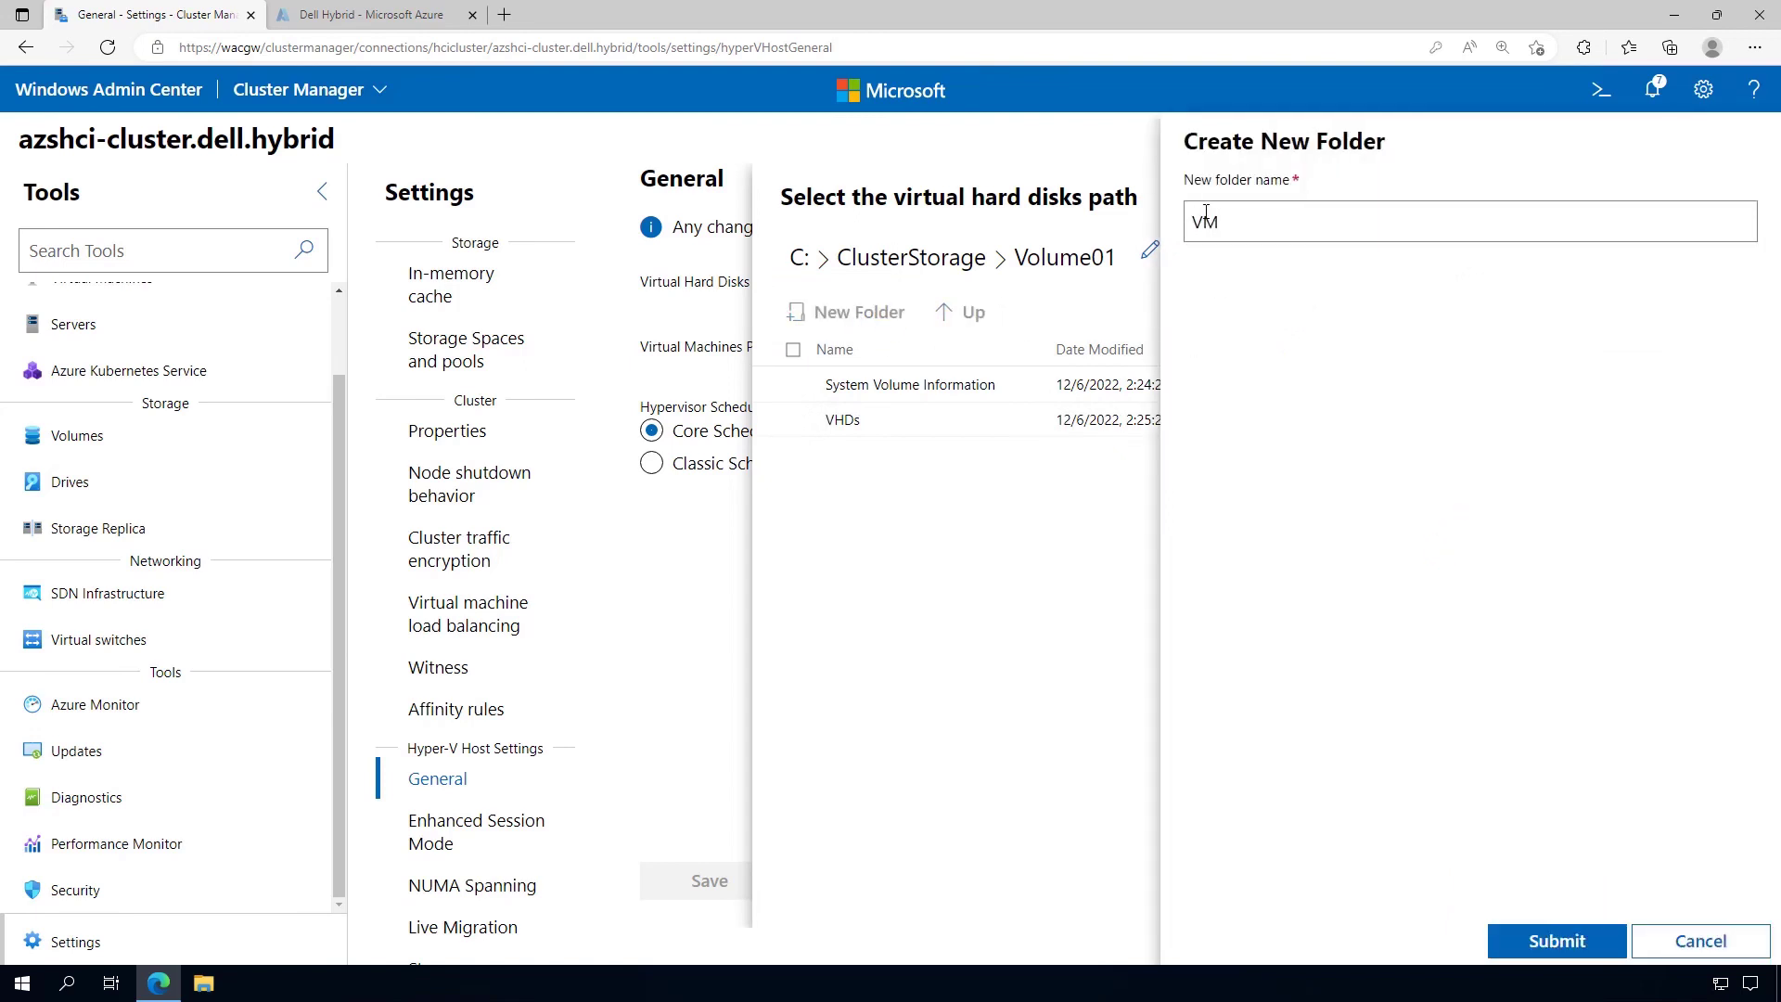
pyautogui.write('s')
pyautogui.click(1523, 943)
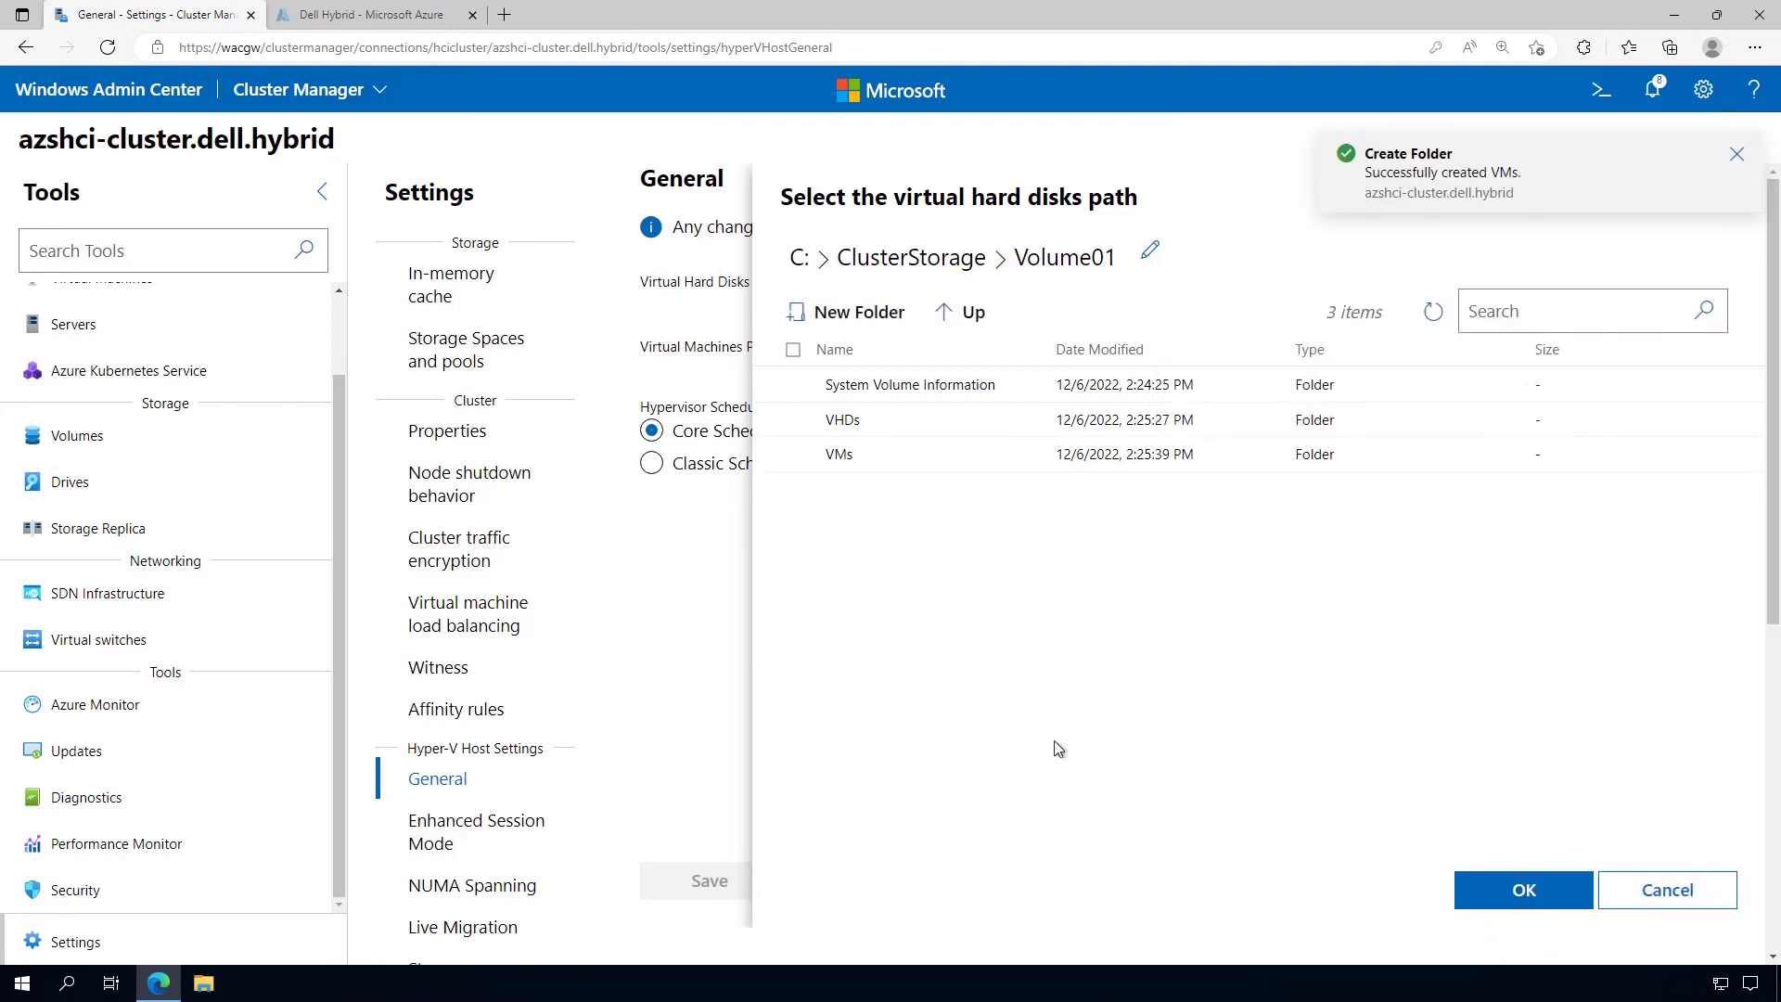
pyautogui.click(794, 421)
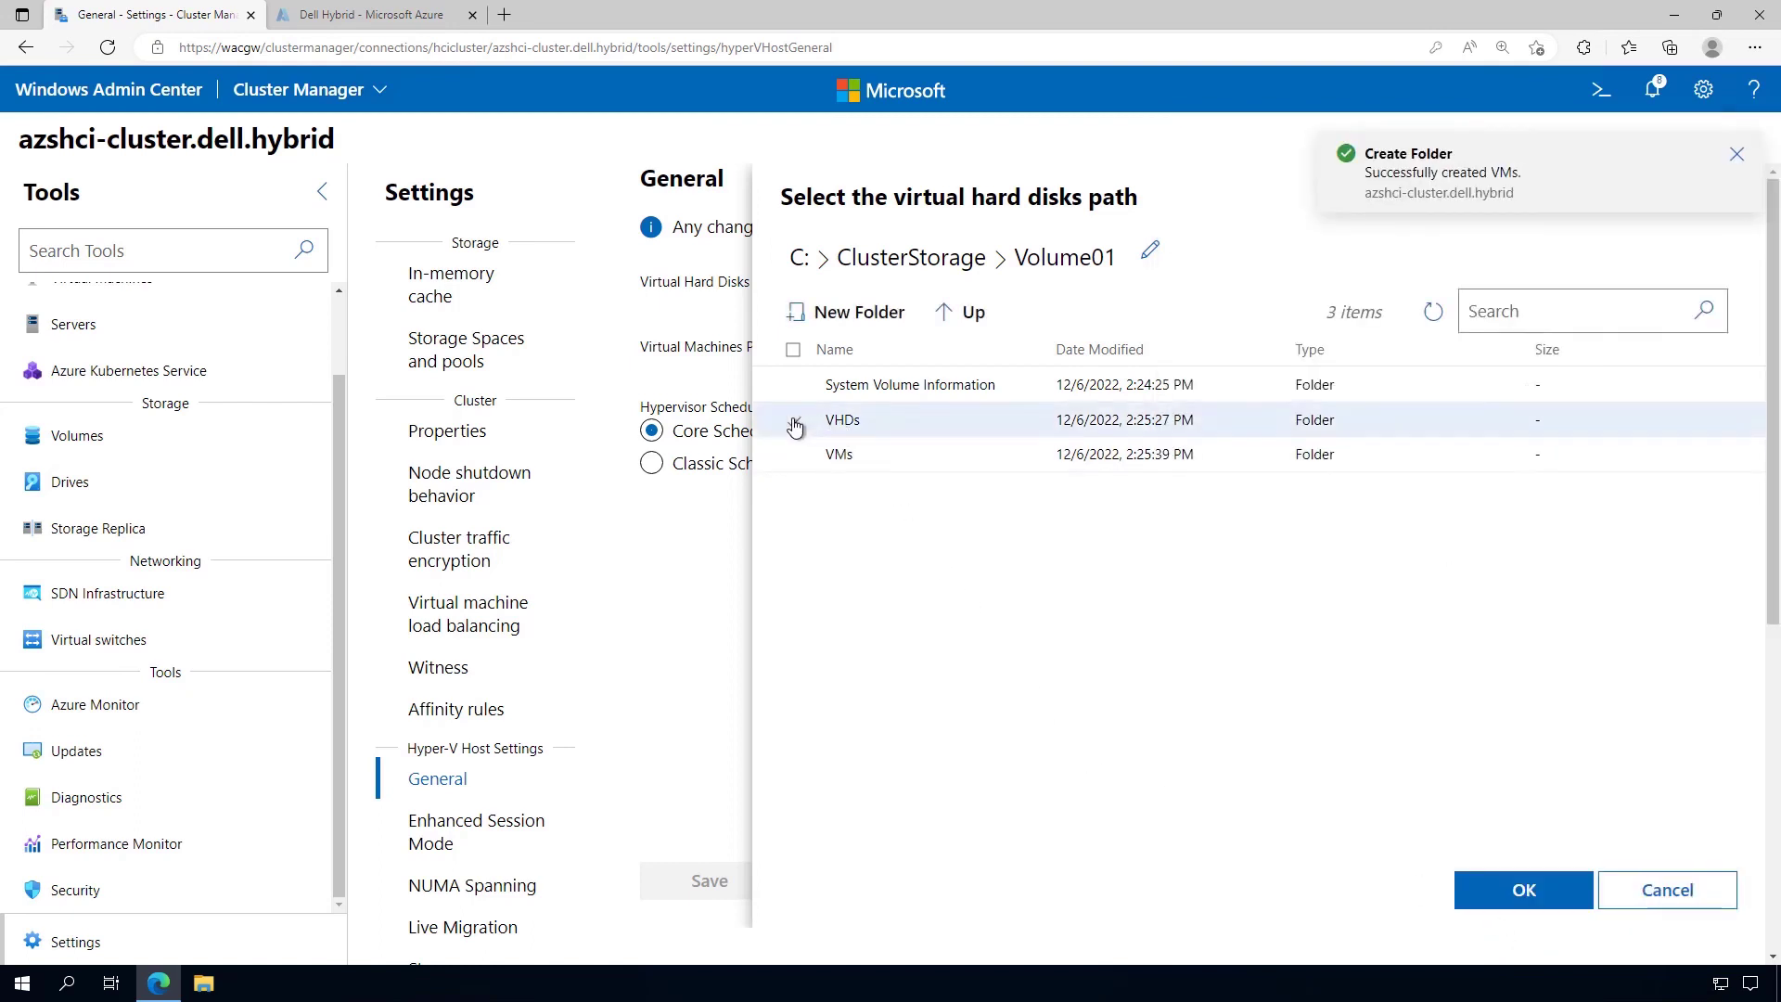
pyautogui.click(1481, 893)
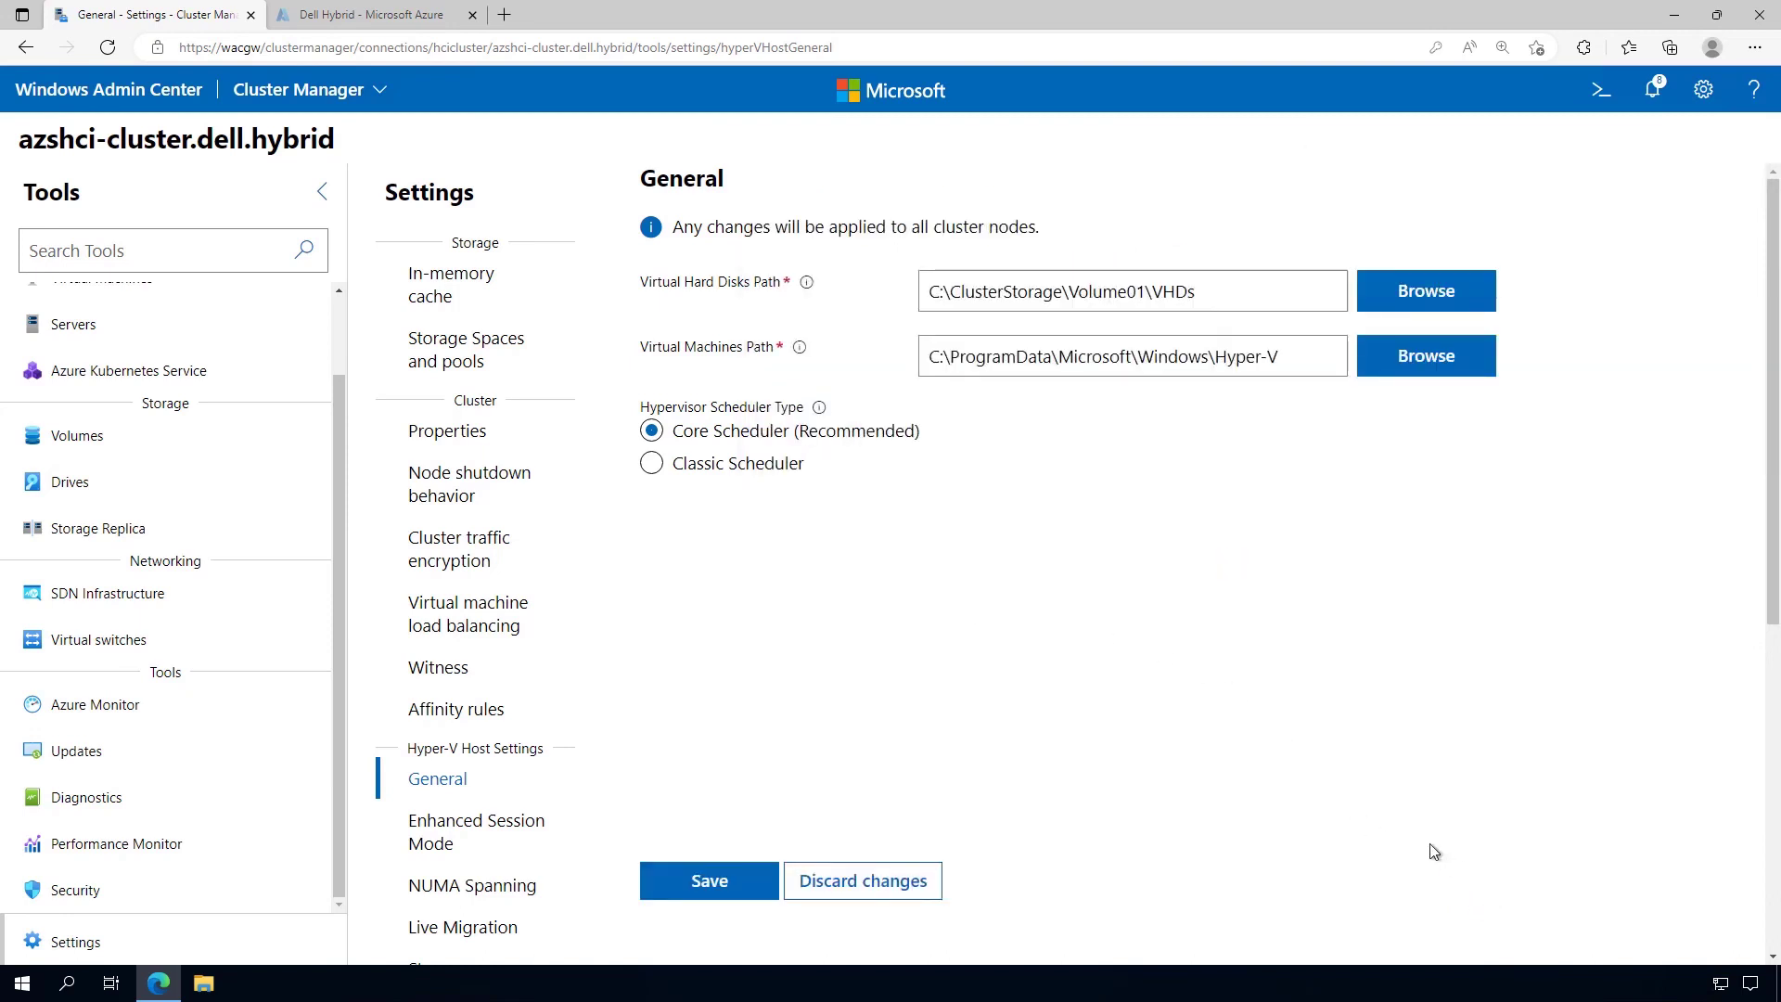
# Change the Virtual Machines Path to C:\ClusterStorage\Volume01\VMs, reusing the VHD path, and save
pyautogui.moveTo(1198, 292); pyautogui.dragTo(932, 292)
pyautogui.hotkey('ctrl', 'c')
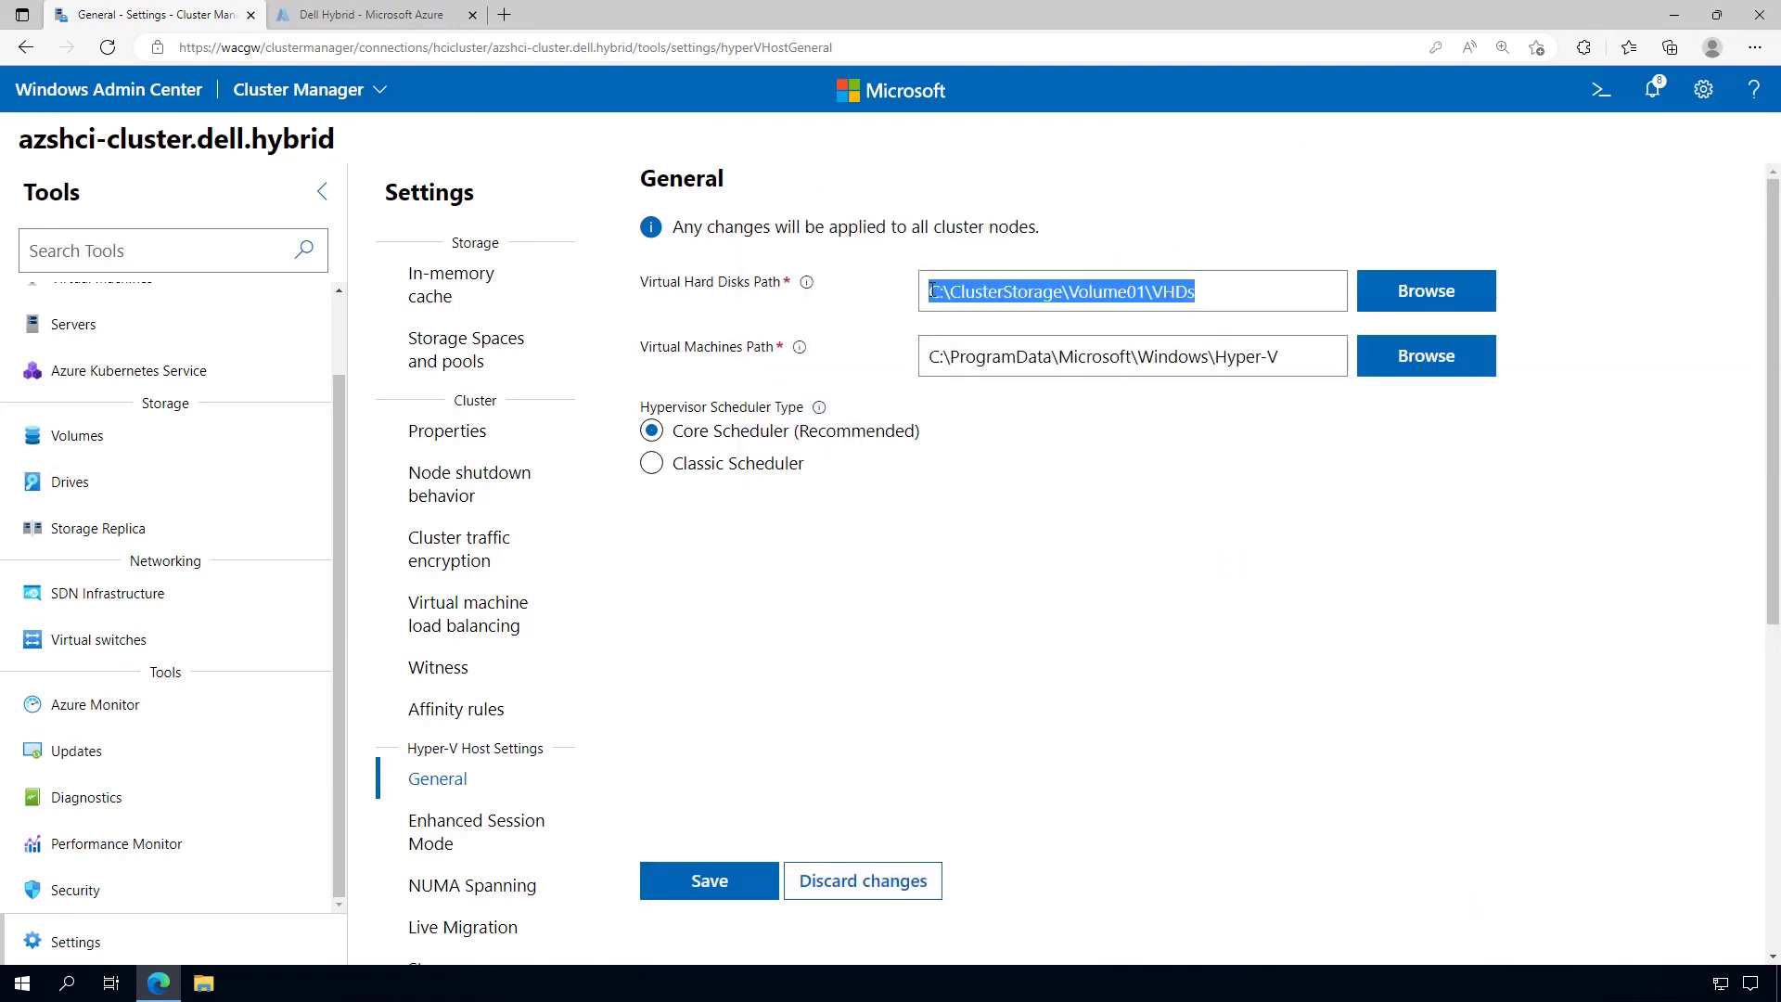
pyautogui.moveTo(1332, 361); pyautogui.dragTo(911, 354)
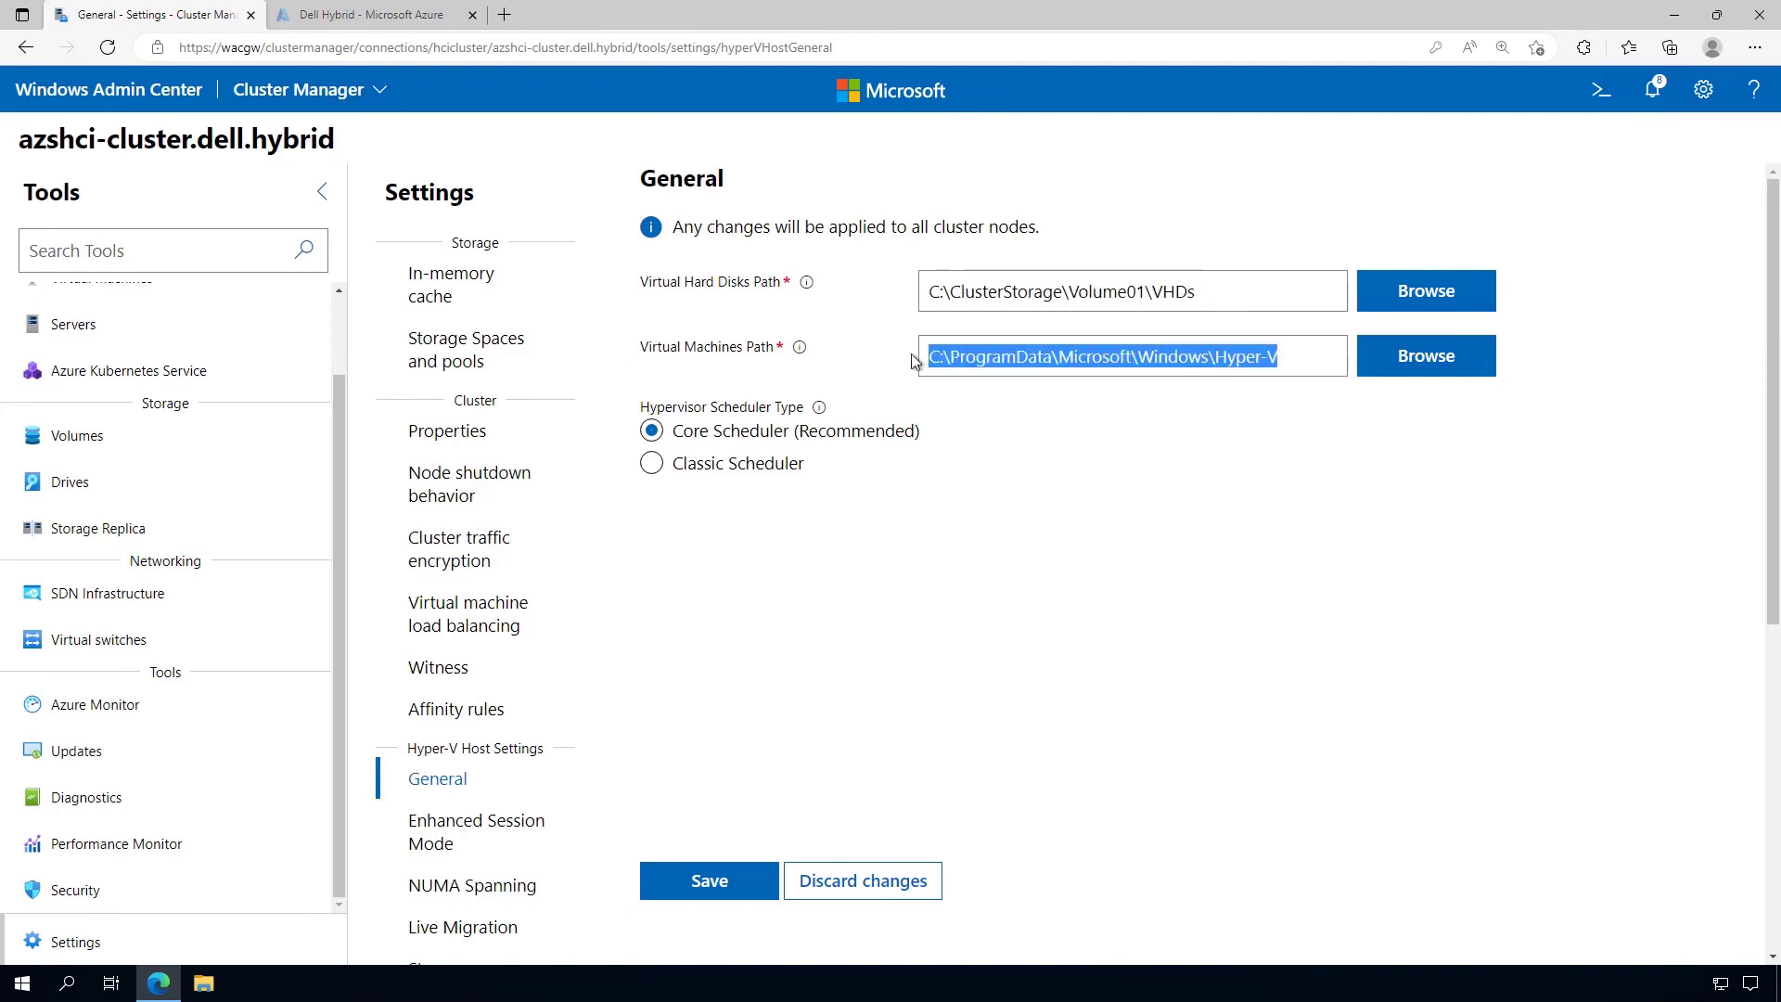
pyautogui.hotkey('ctrl', 'v')
pyautogui.press('BackSpace')
pyautogui.press('BackSpace')
pyautogui.press('BackSpace')
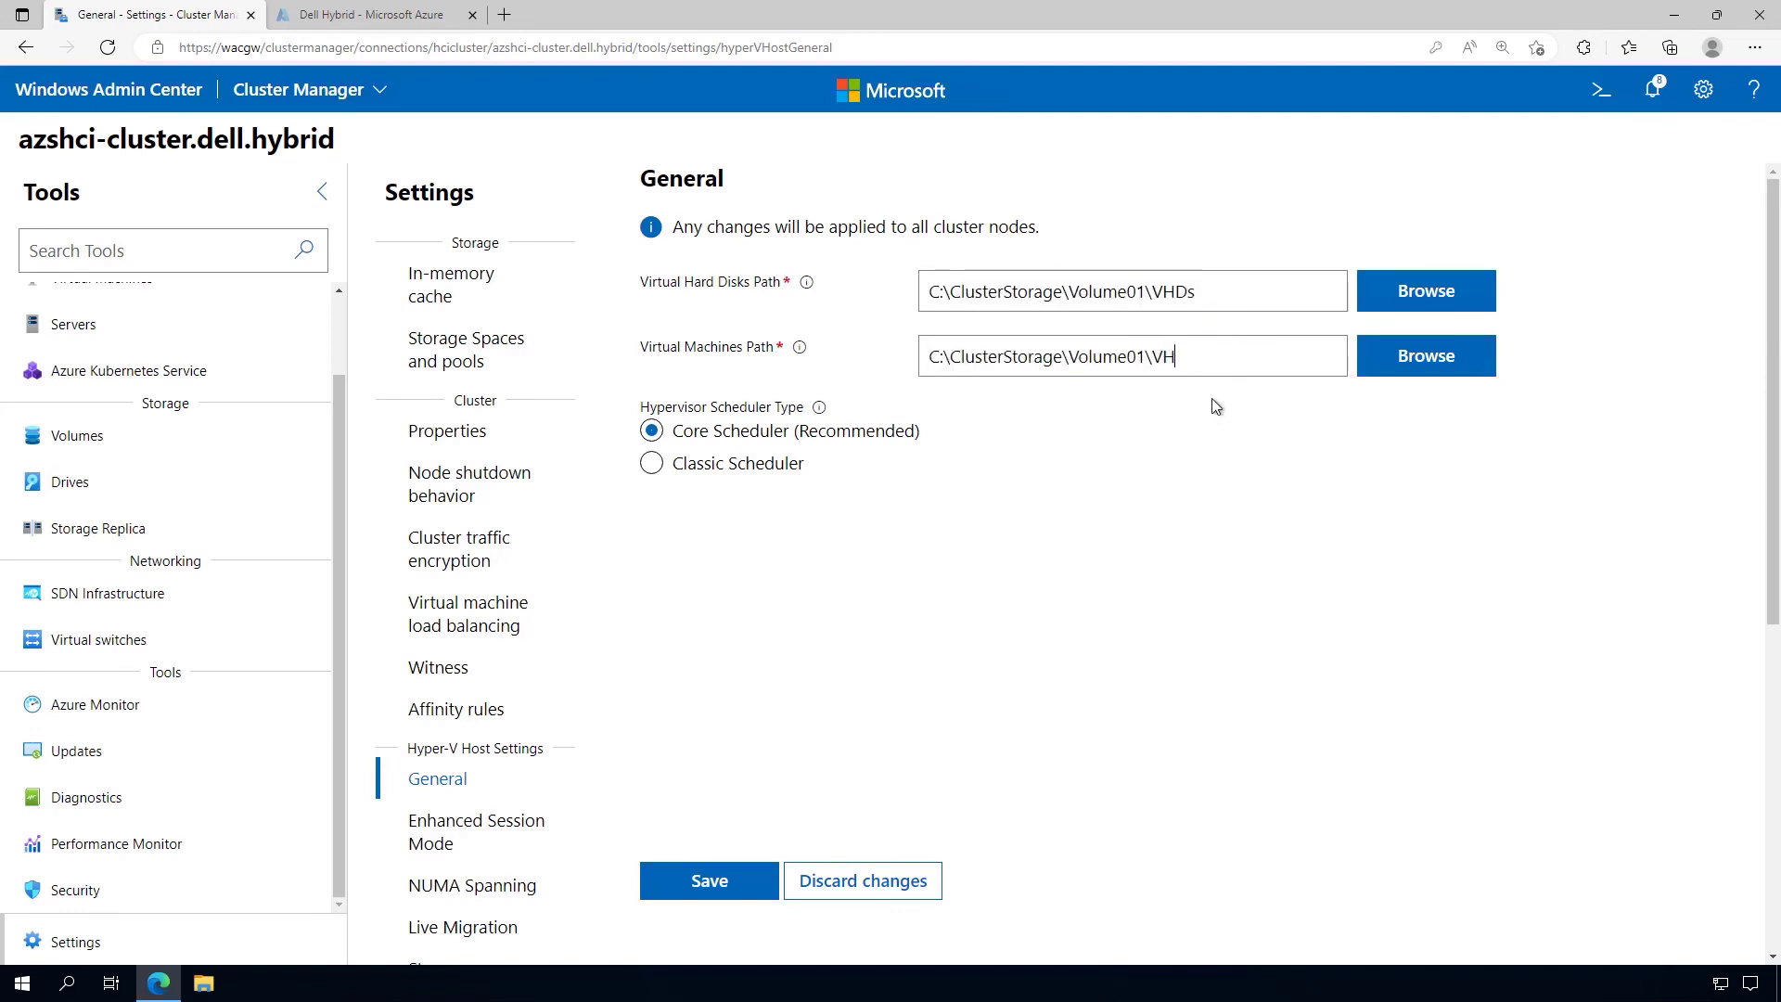
pyautogui.write('Ms')
pyautogui.click(724, 881)
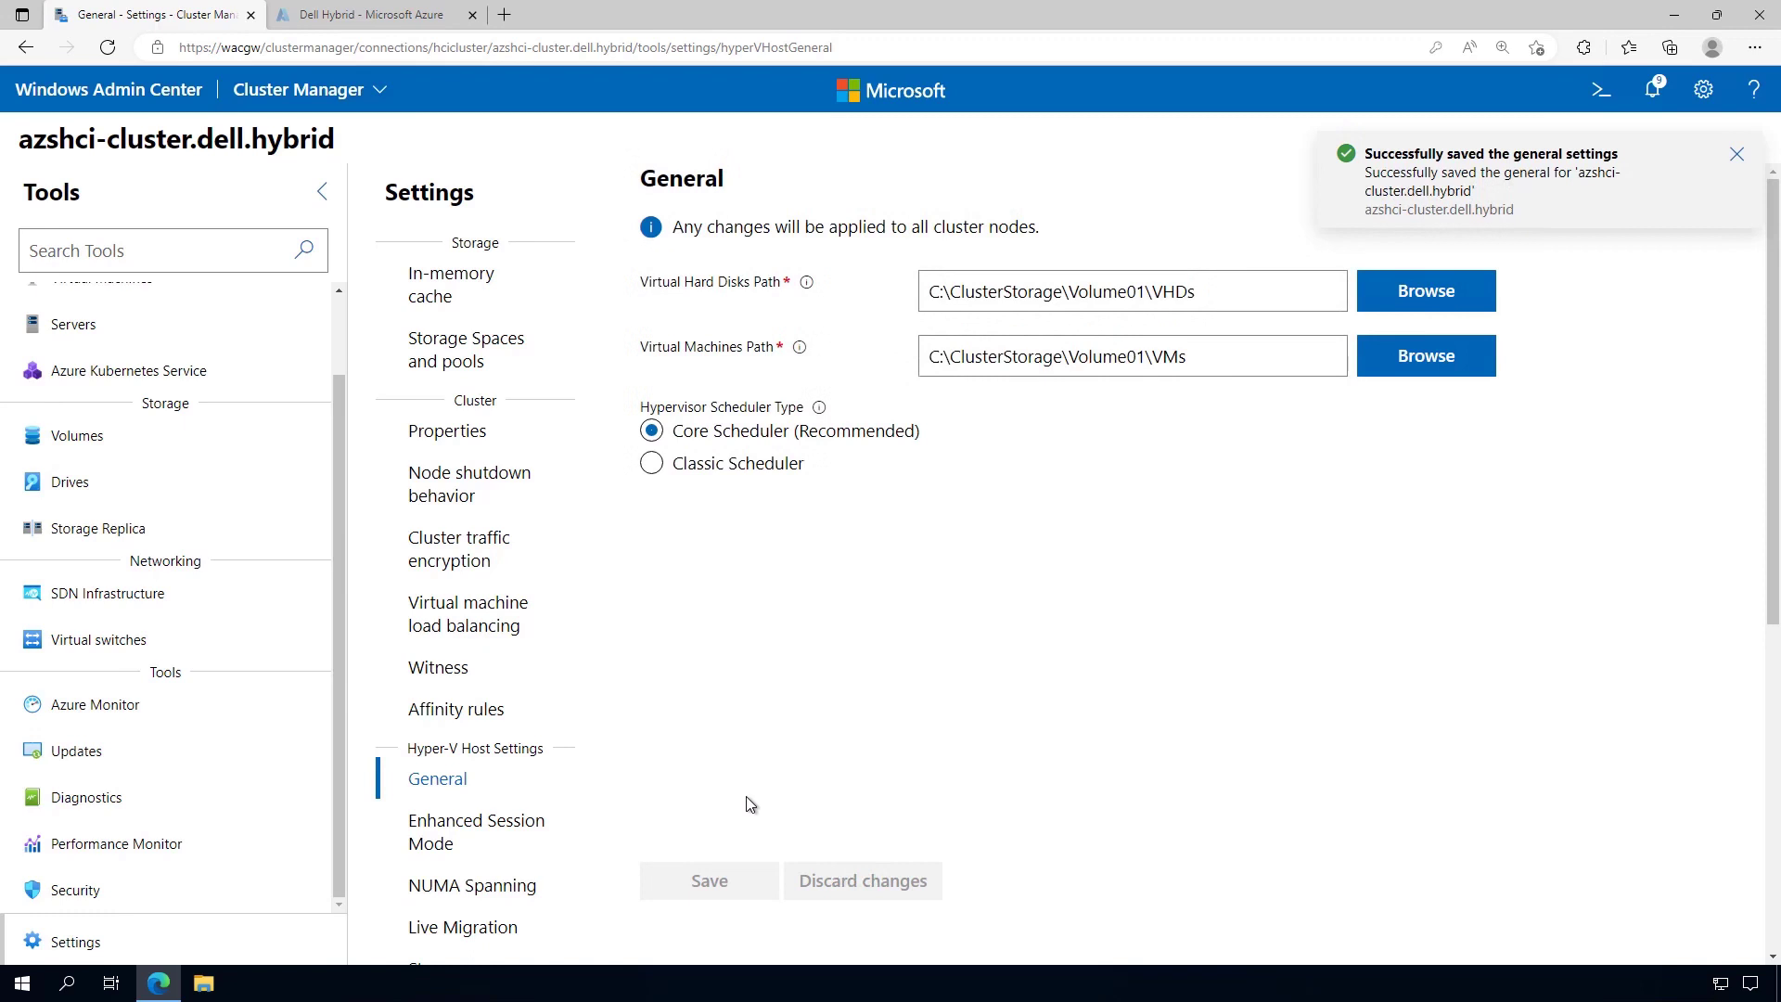
# Set the cluster's quorum witness type to Cloud witness in Witness settings
pyautogui.click(454, 671)
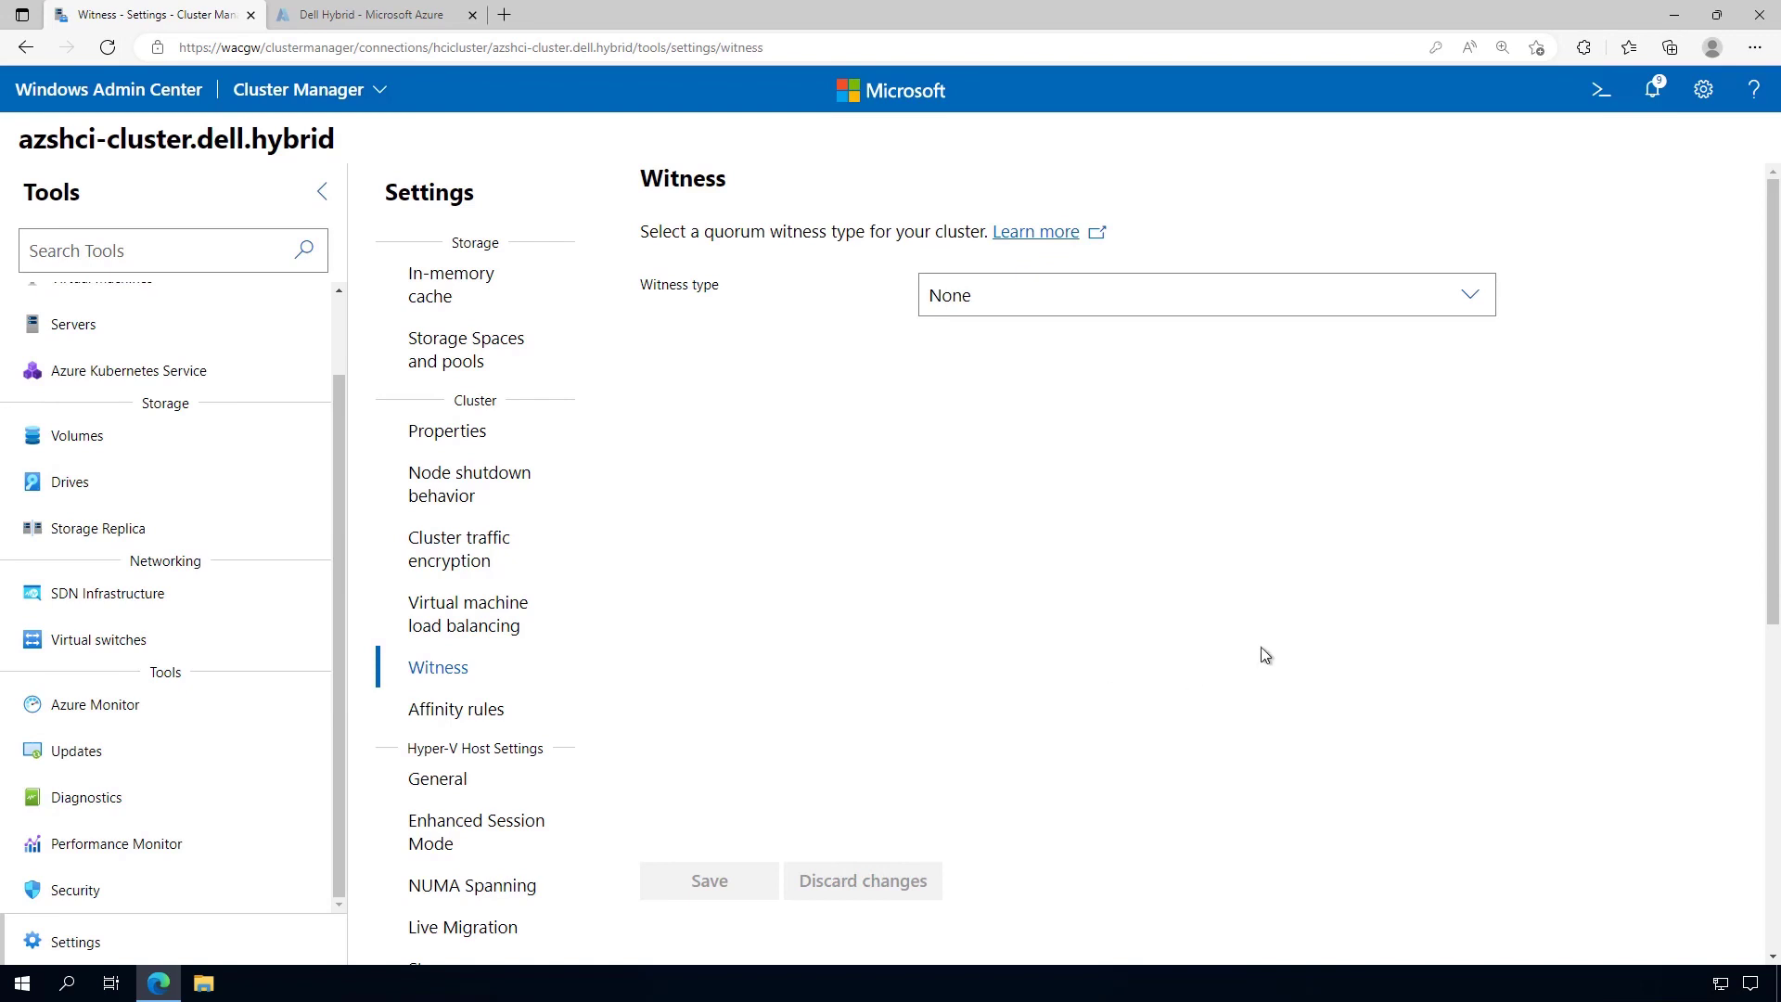
pyautogui.click(1480, 295)
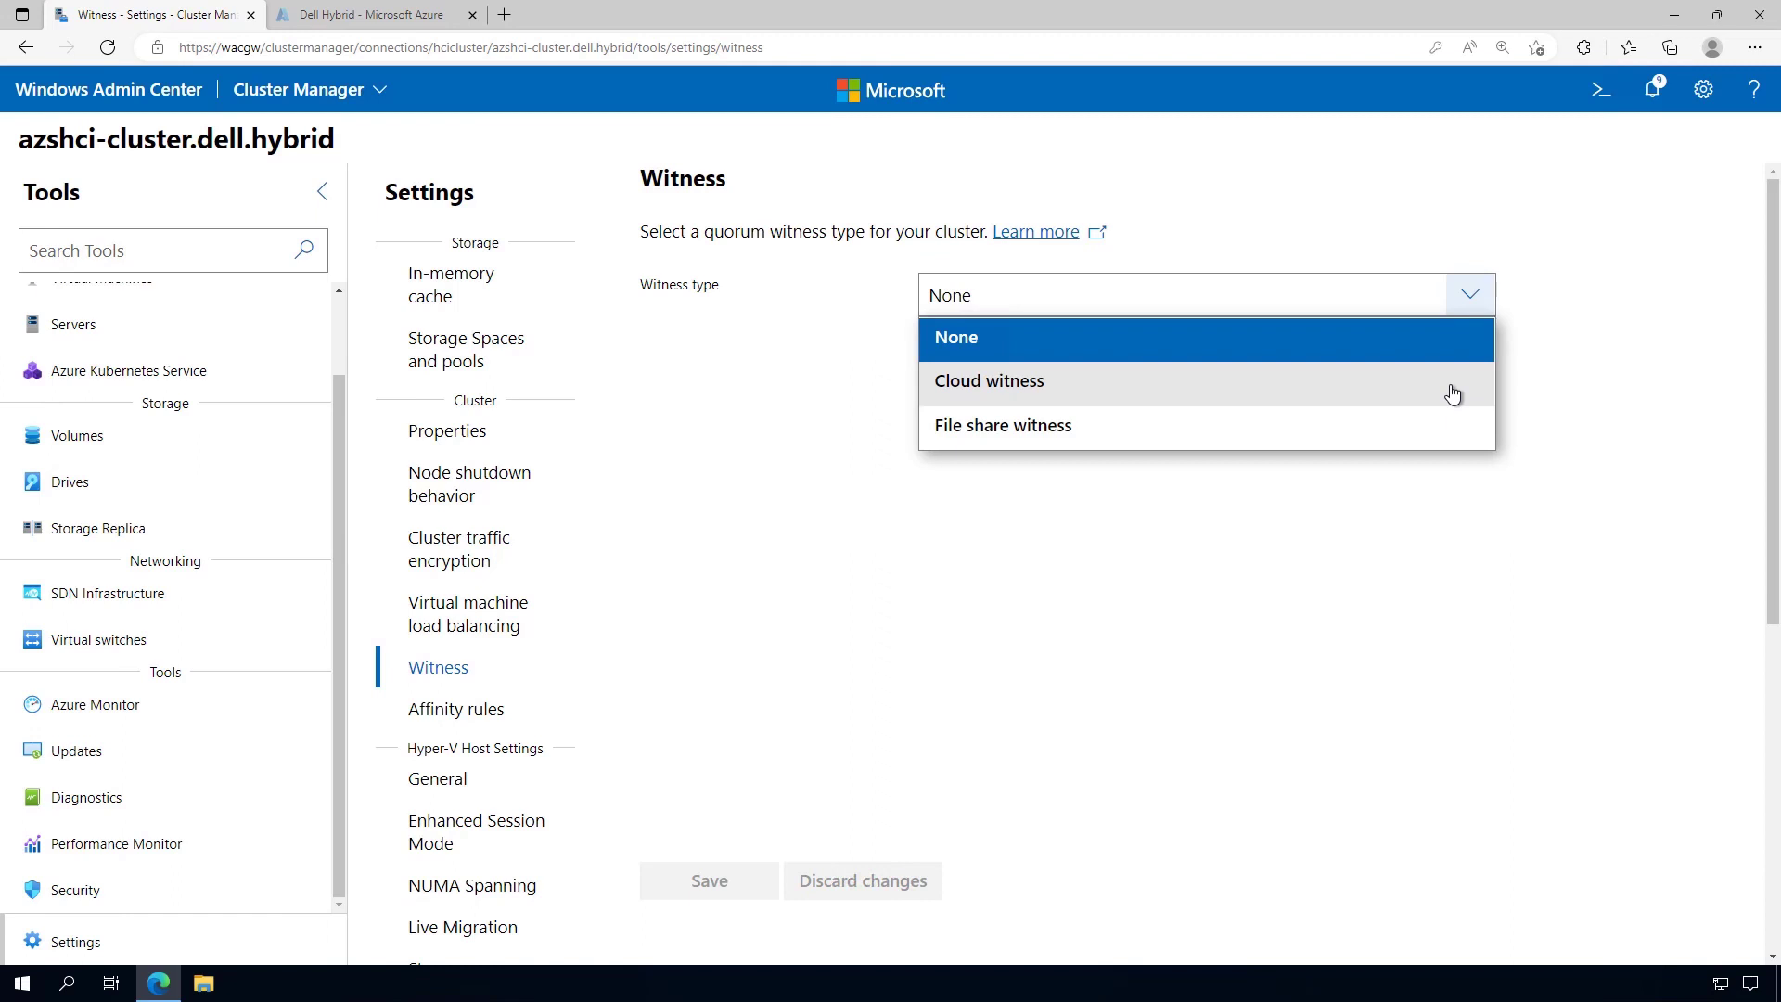
pyautogui.click(1453, 385)
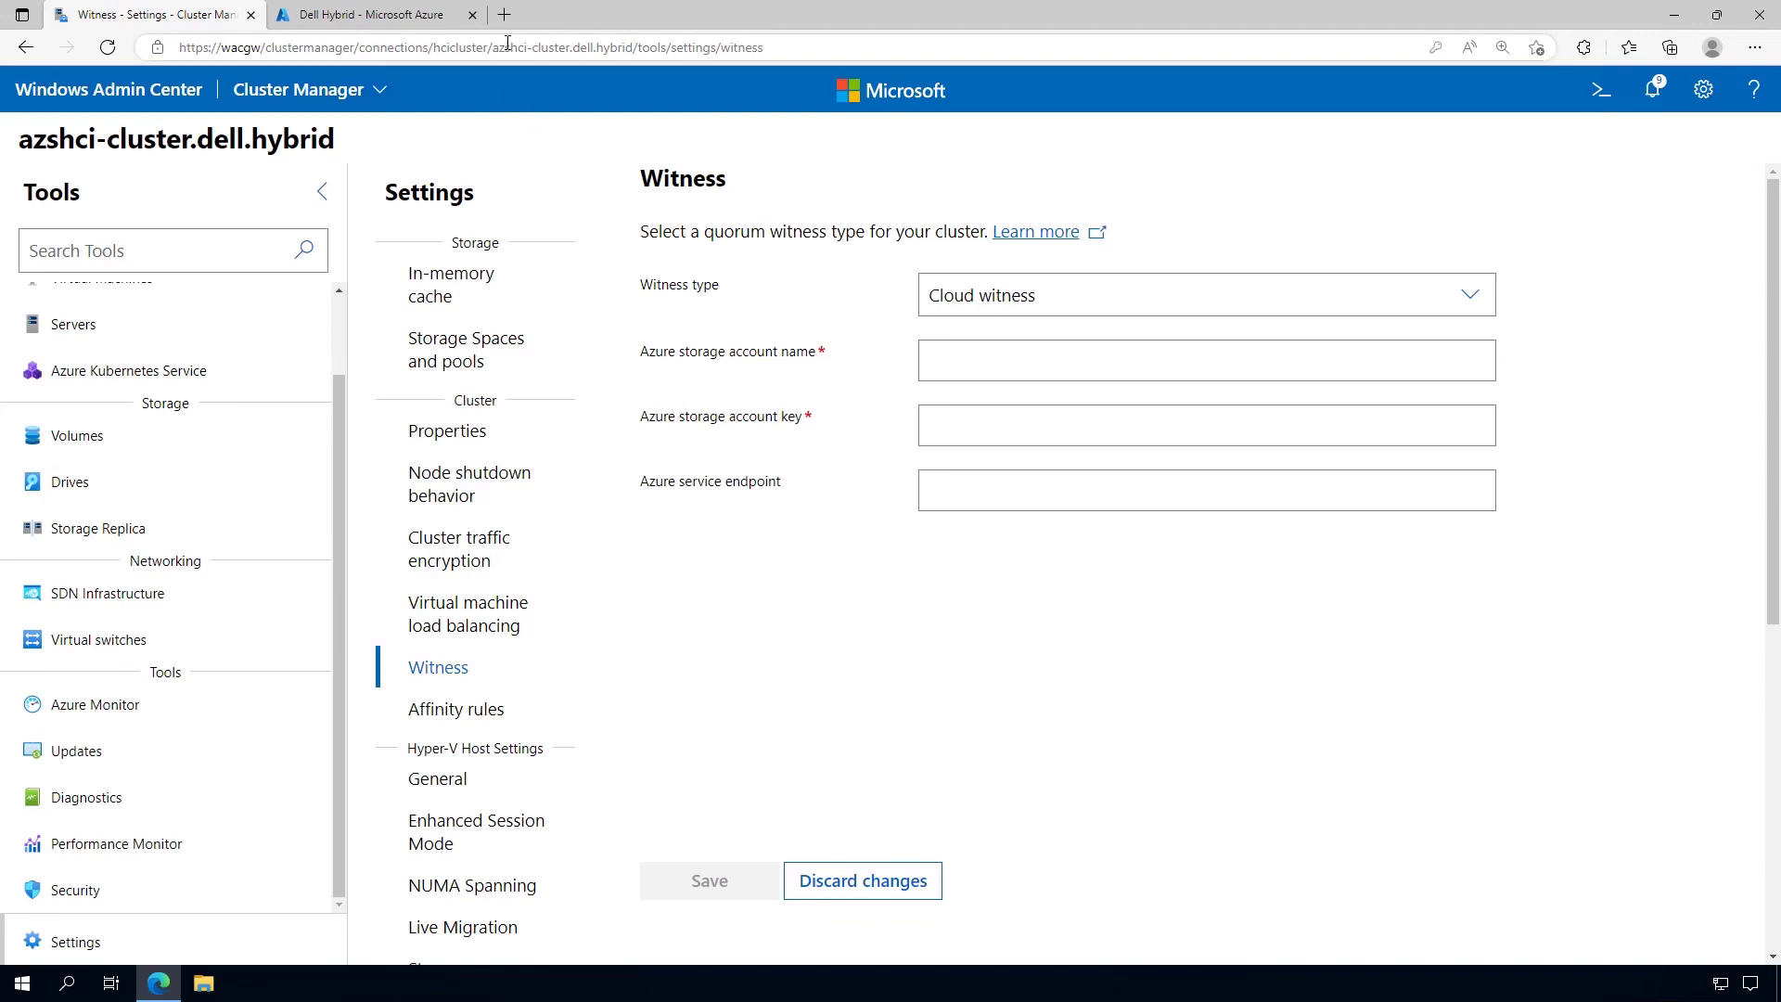
pyautogui.click(504, 14)
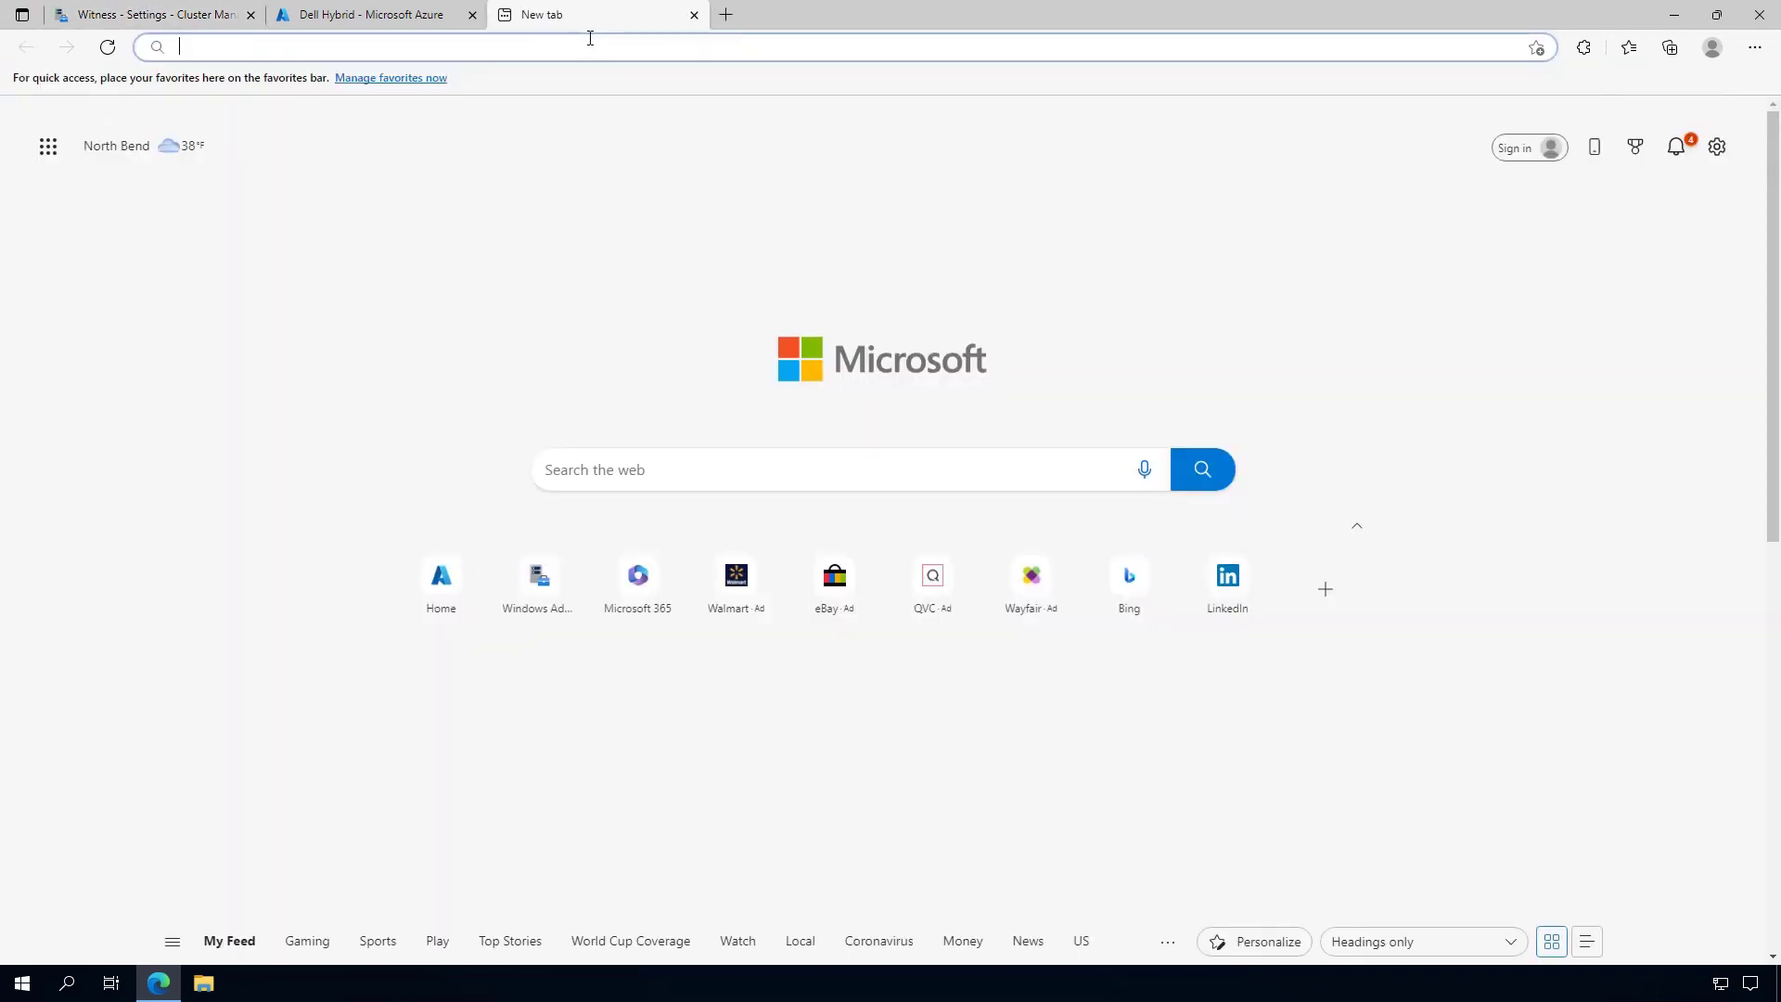
# Load the Azure portal and start creating a new storage account
pyautogui.write('portal.azure.com')
pyautogui.press('Return')
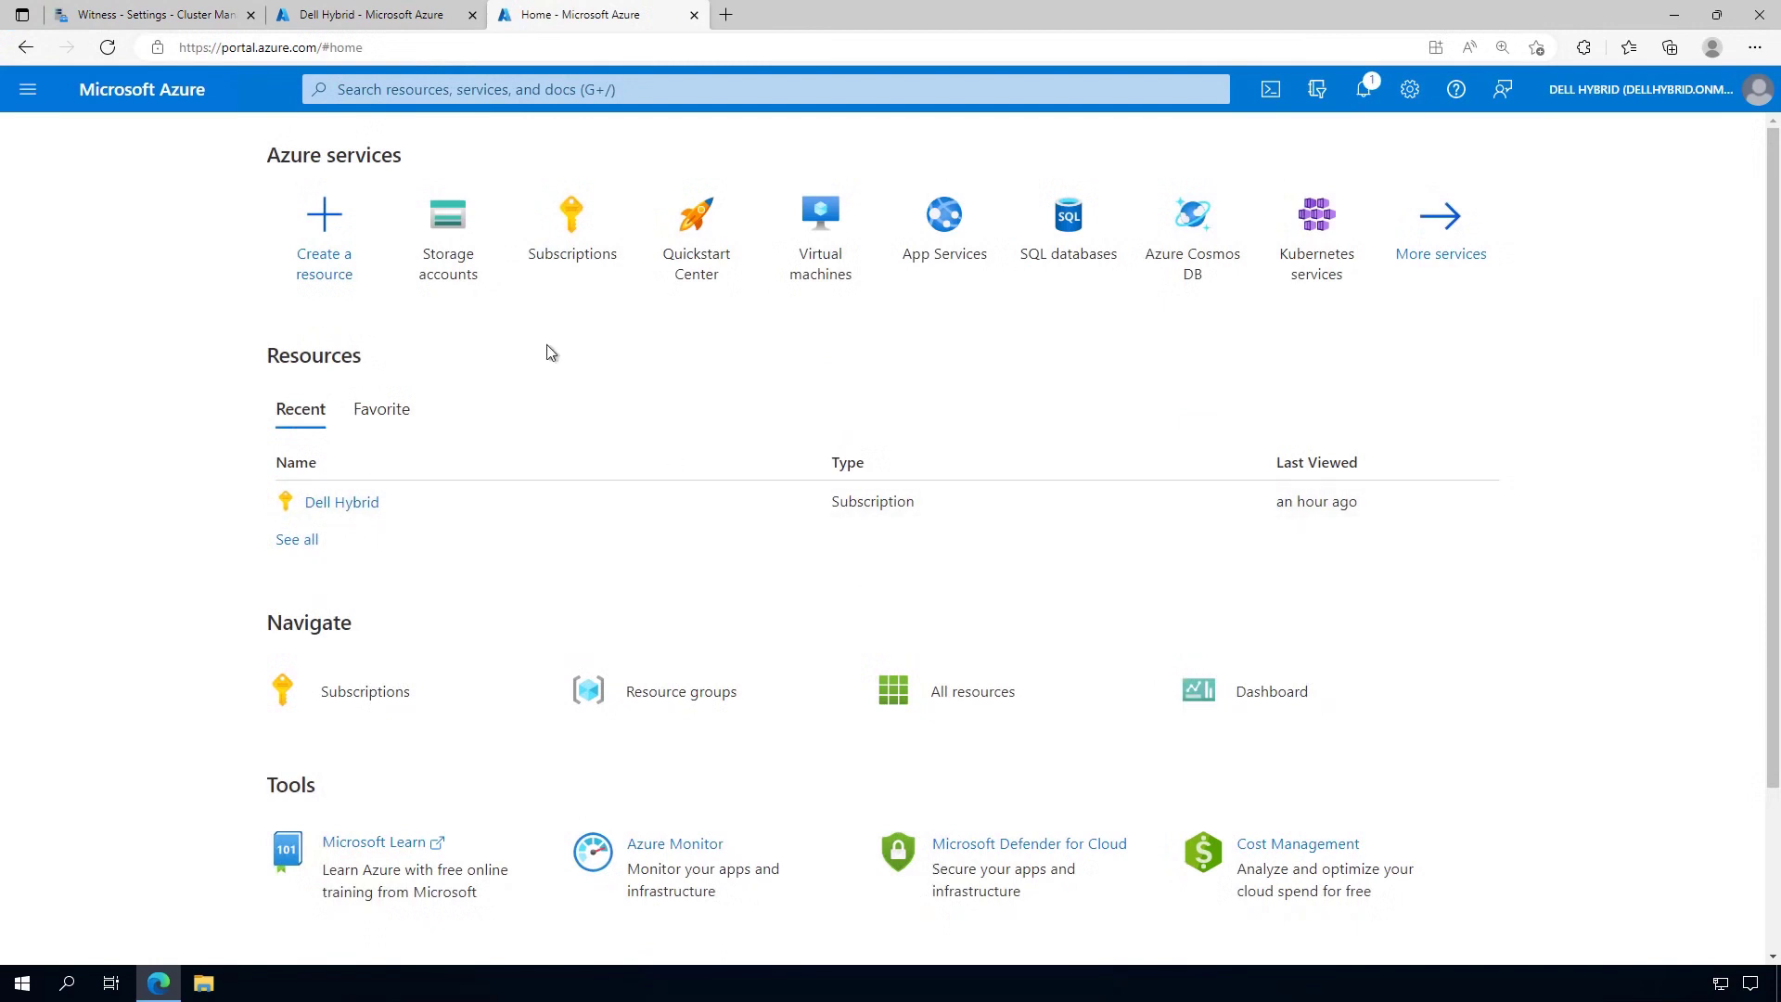
pyautogui.moveTo(447, 249)
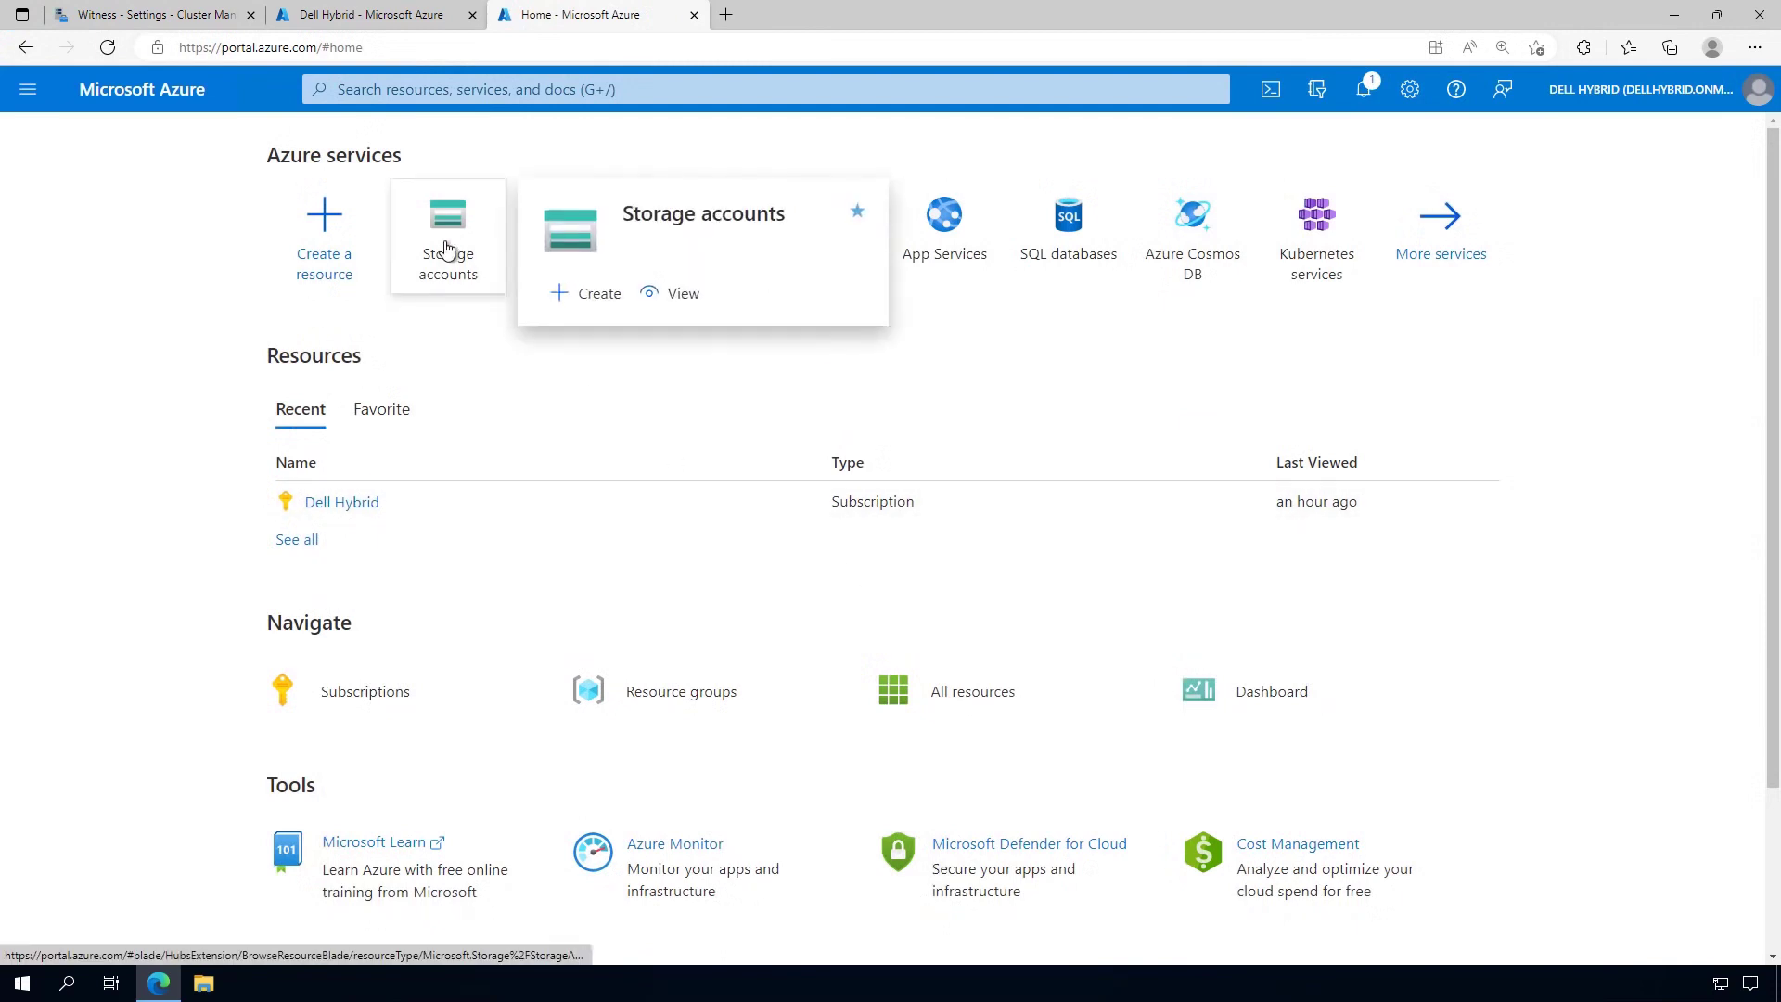
pyautogui.click(581, 299)
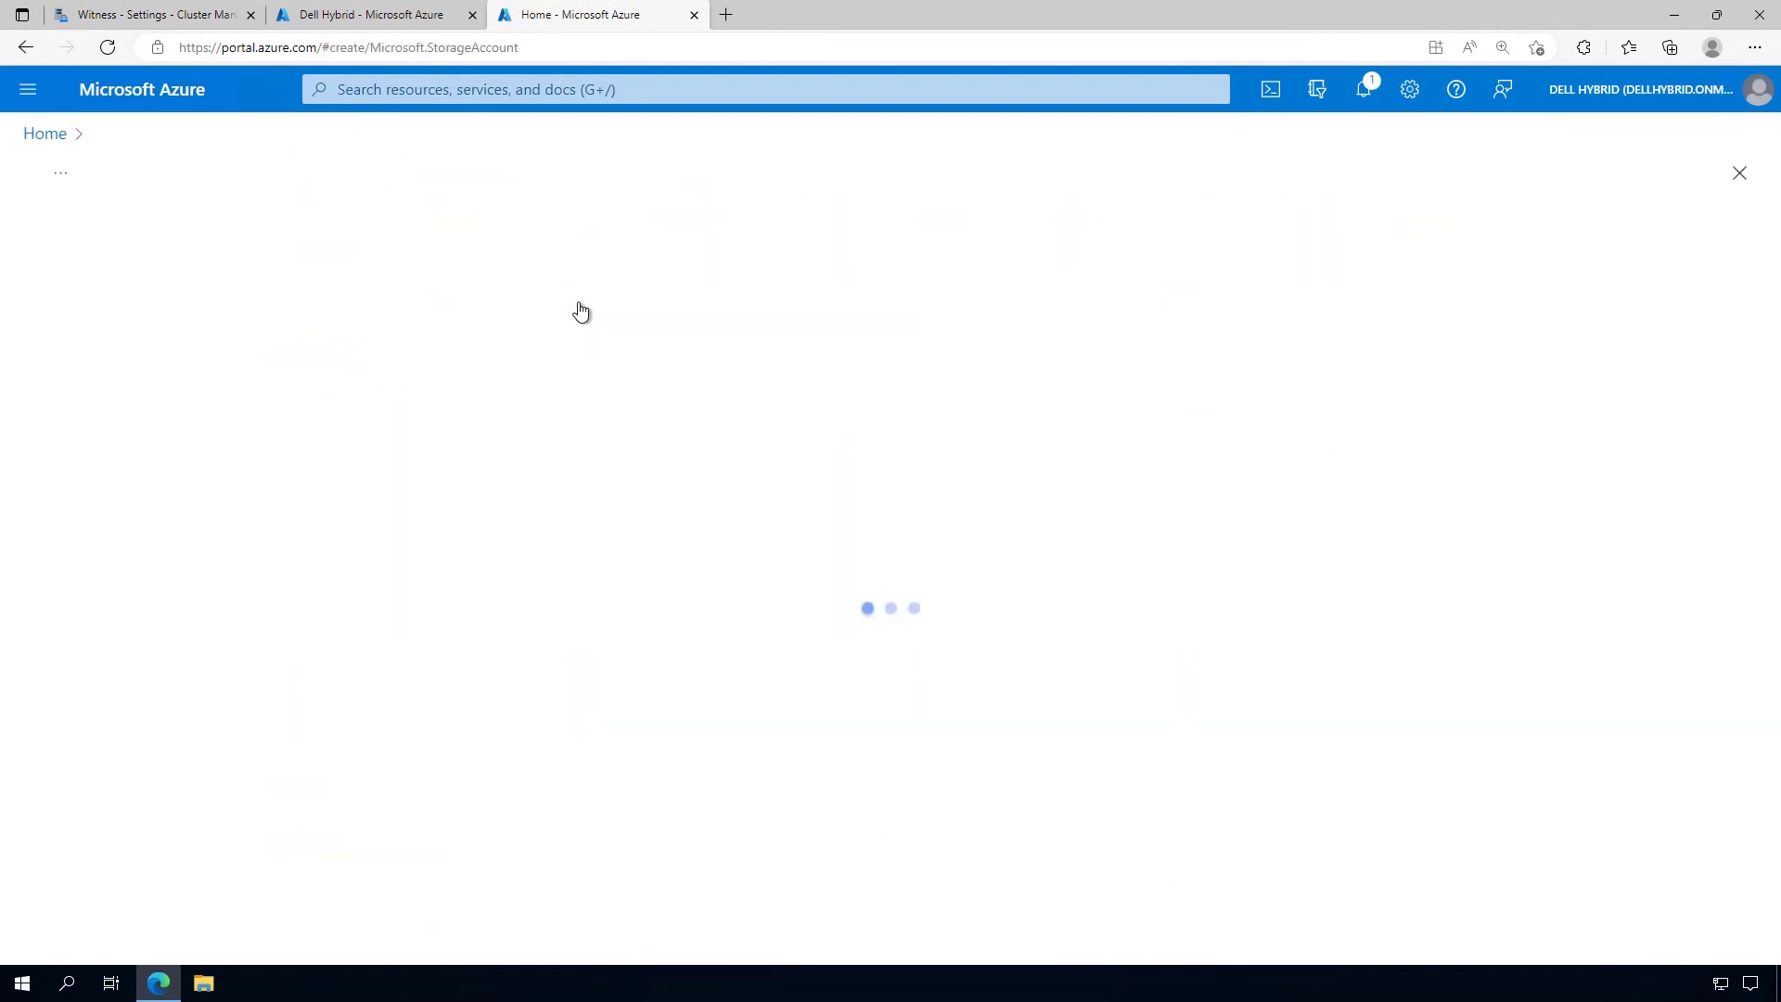
# Name the storage account festivestorage001 and set redundancy to Locally-redundant storage (LRS)
pyautogui.scroll(-2, 431, 620)
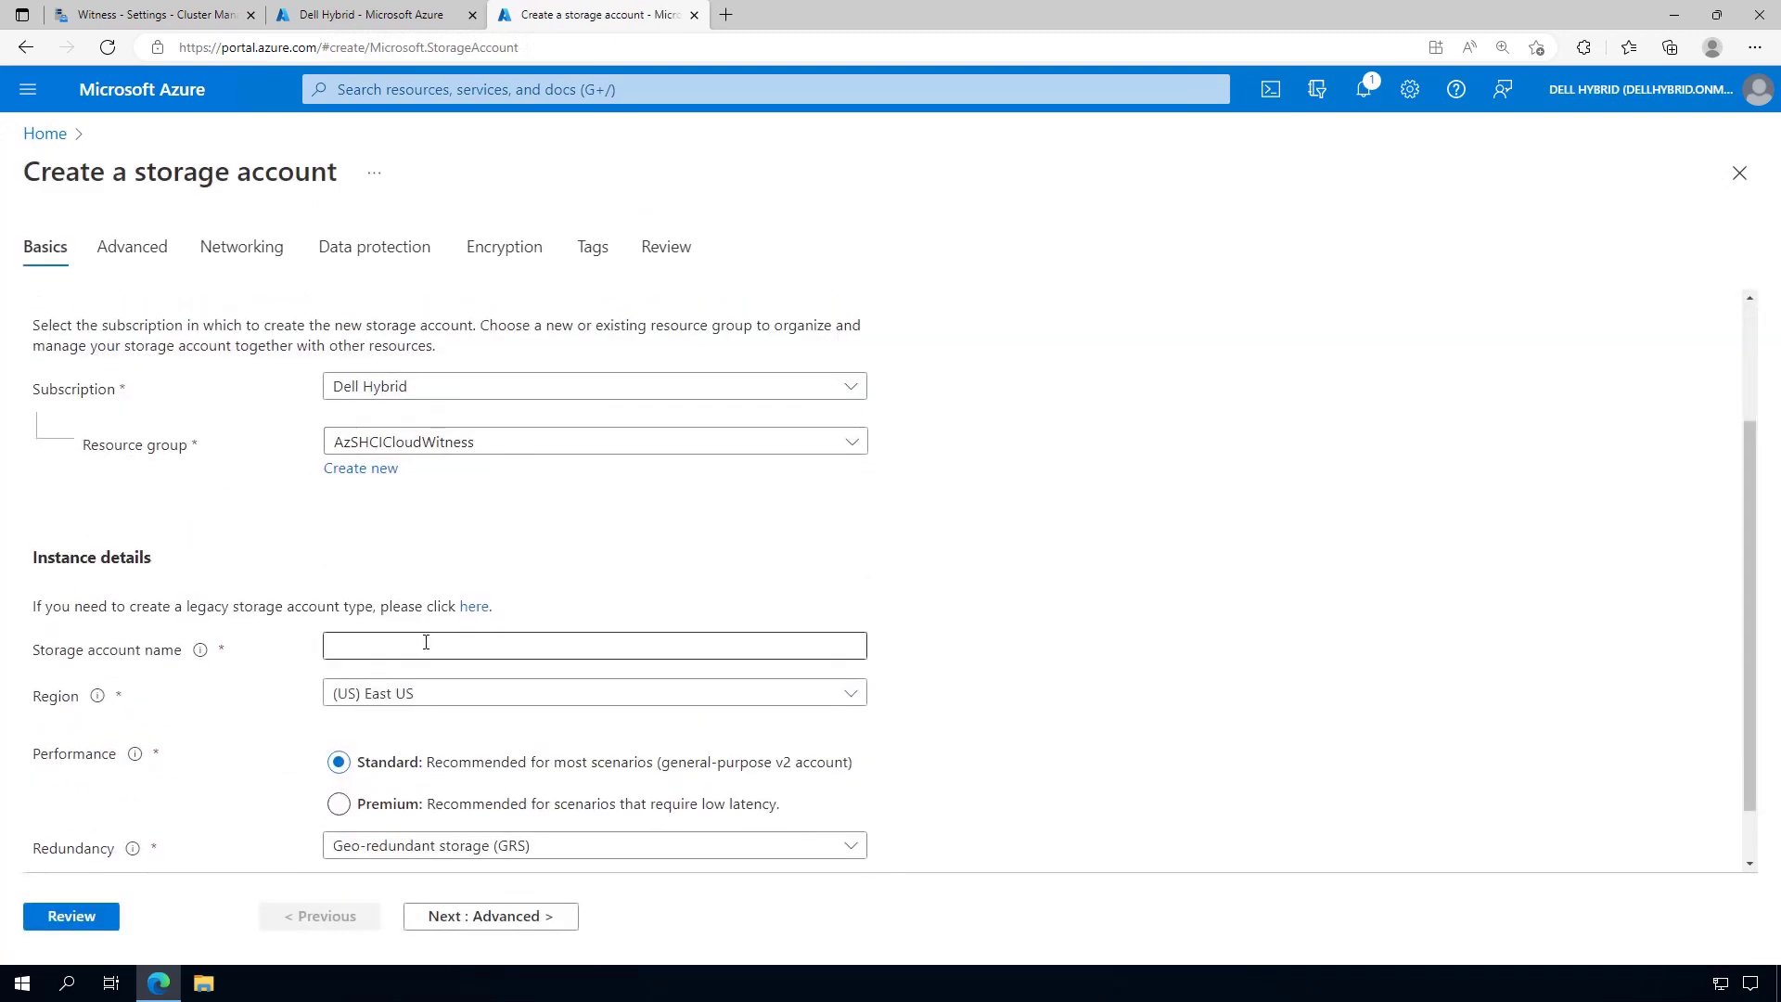
pyautogui.click(425, 645)
pyautogui.write('festivestorage001')
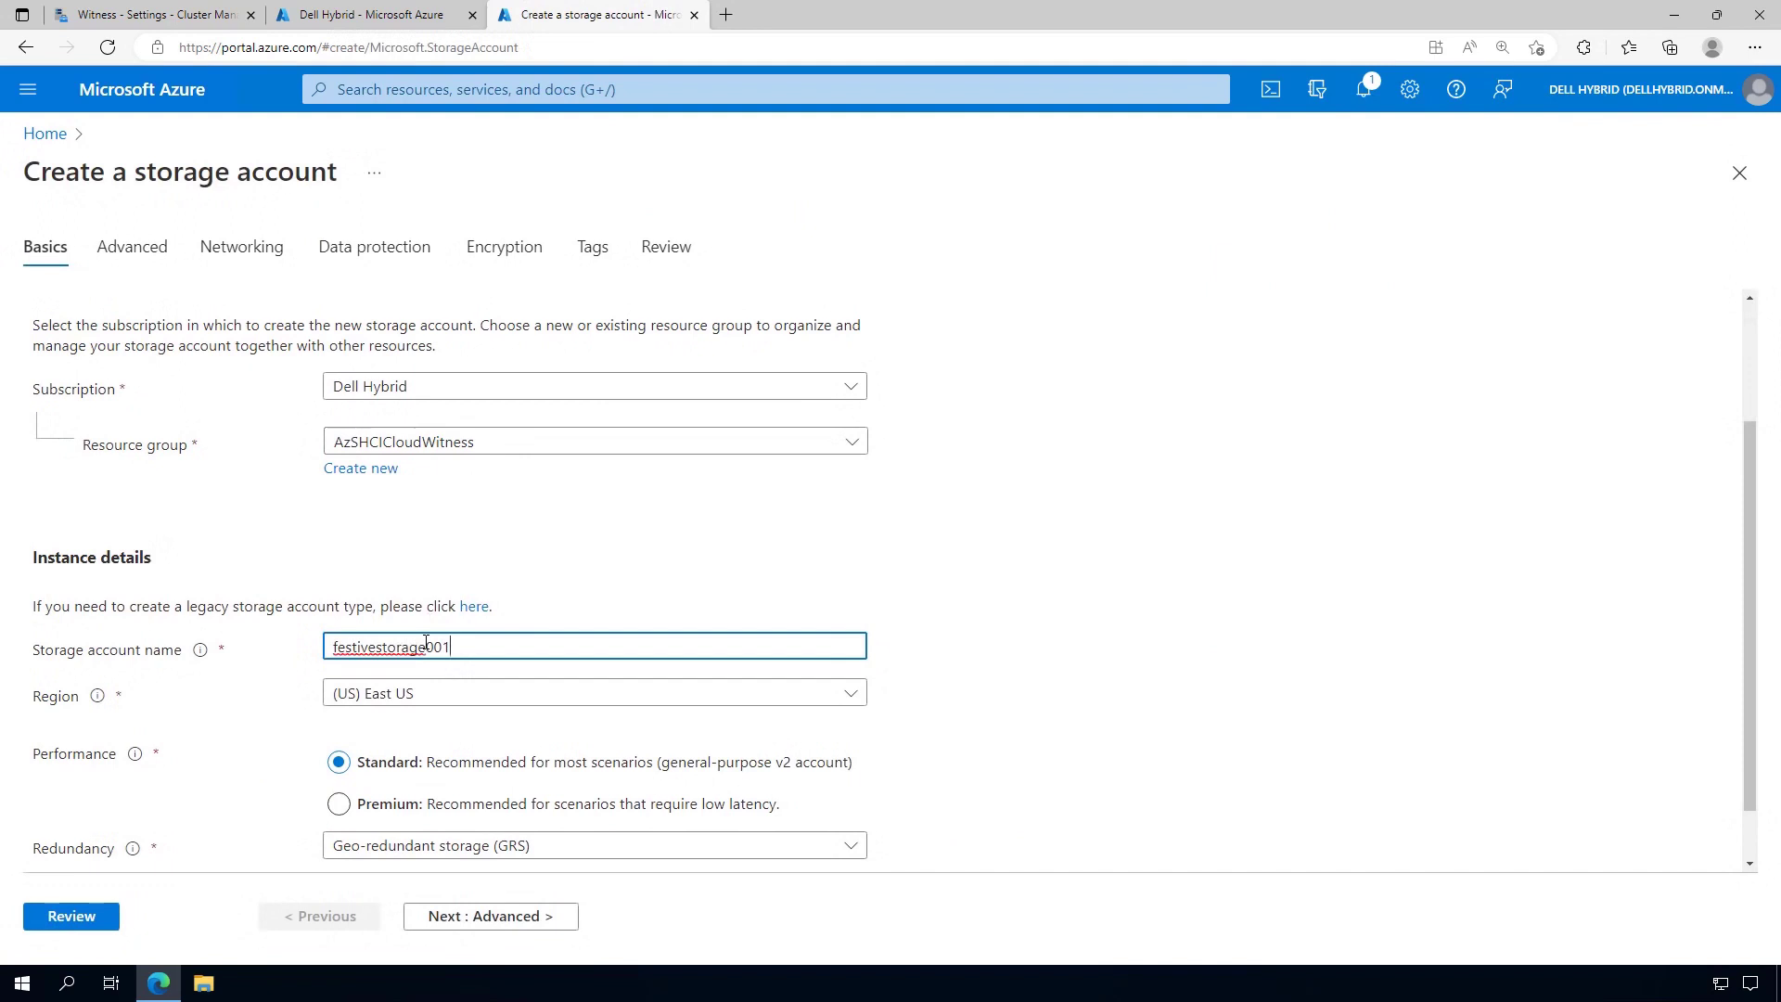
pyautogui.click(945, 674)
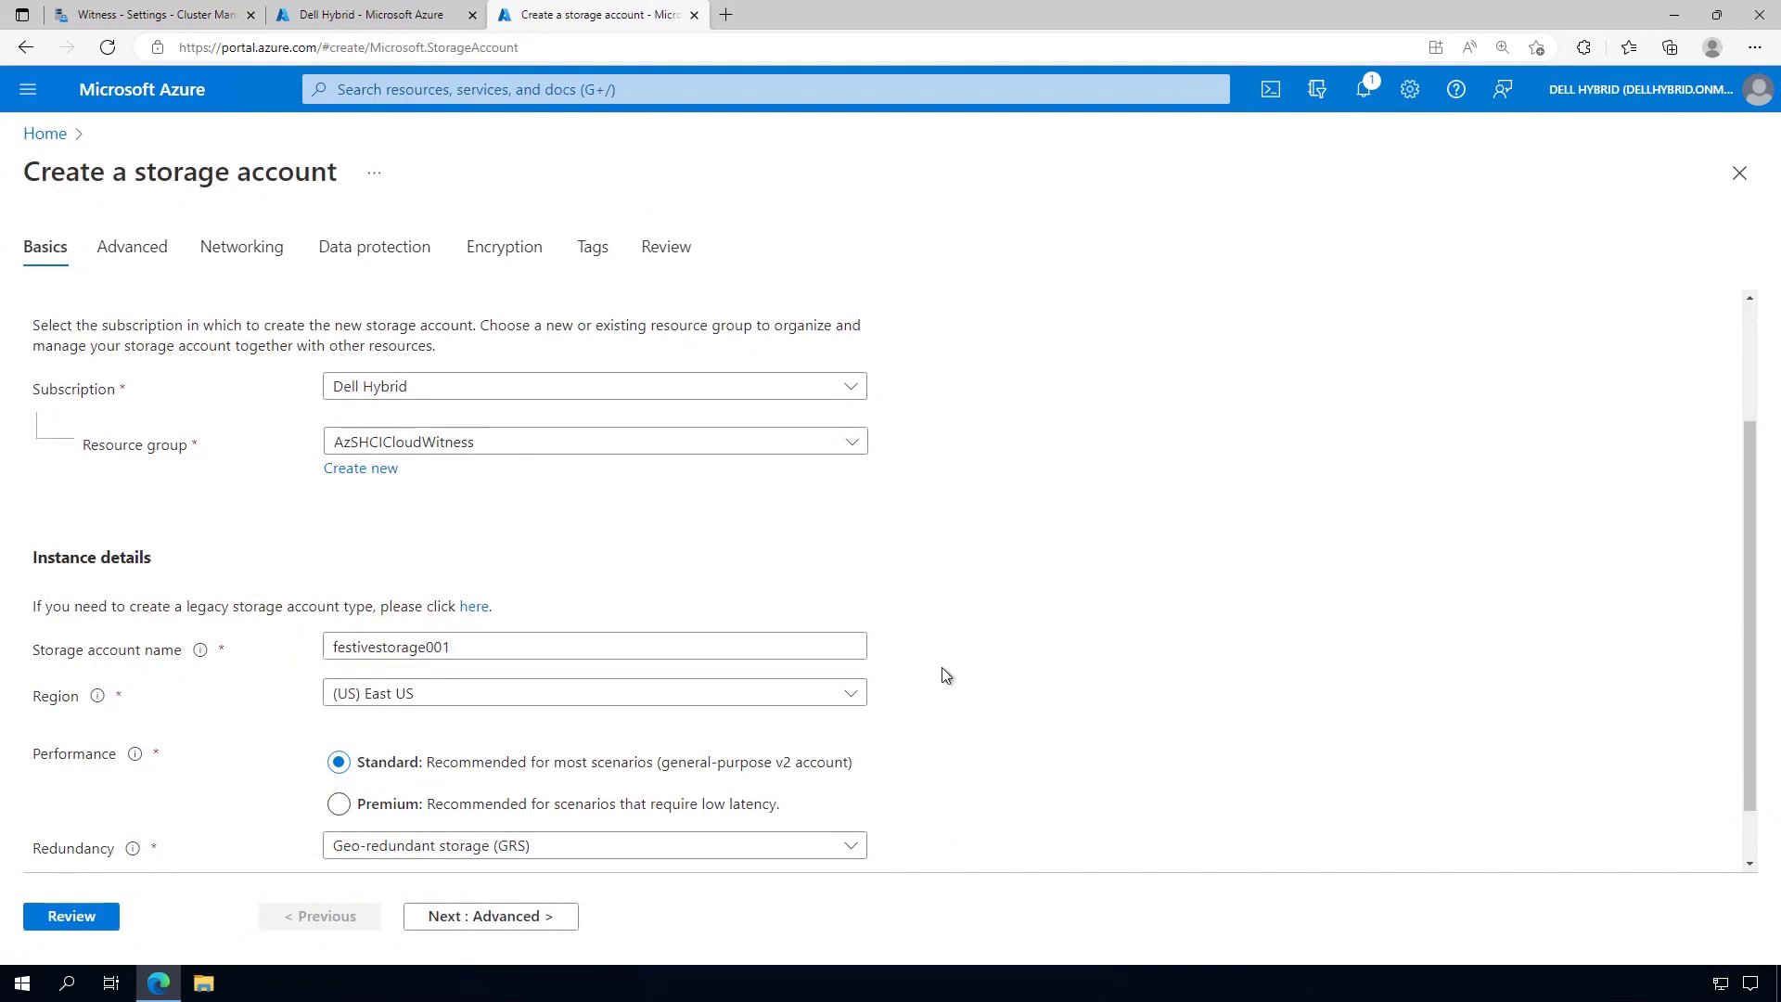
pyautogui.scroll(-1, 945, 675)
pyautogui.click(851, 781)
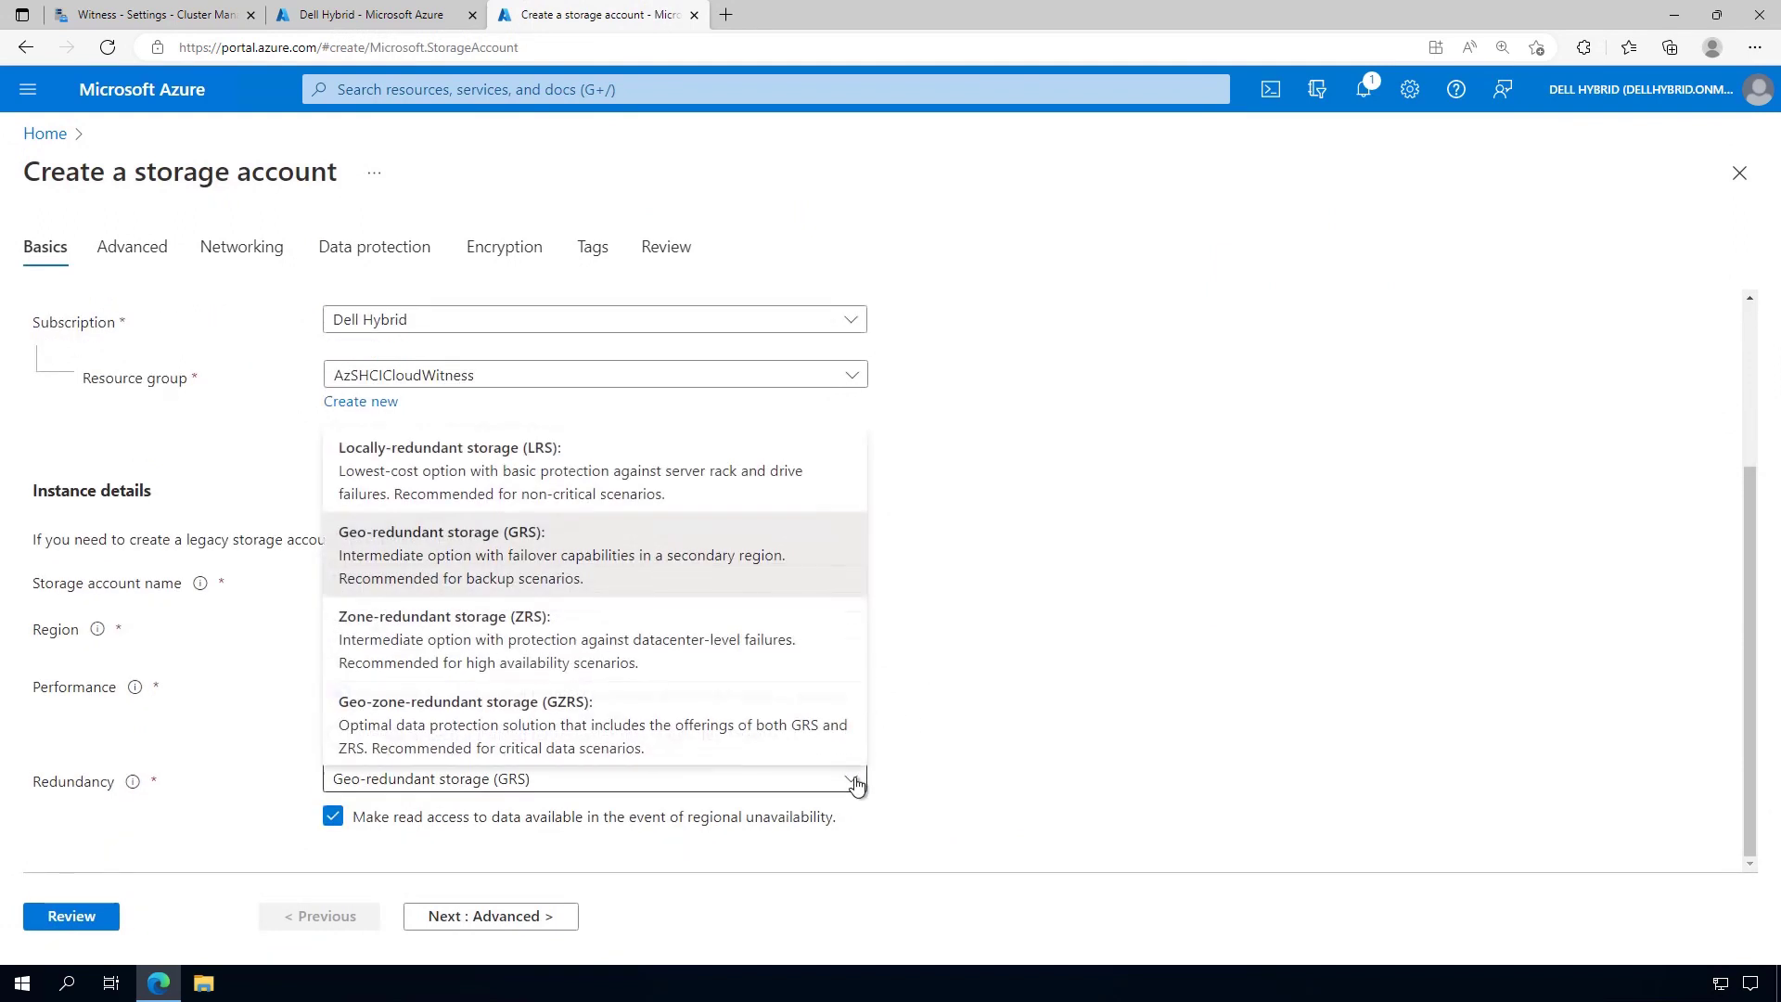
pyautogui.click(419, 478)
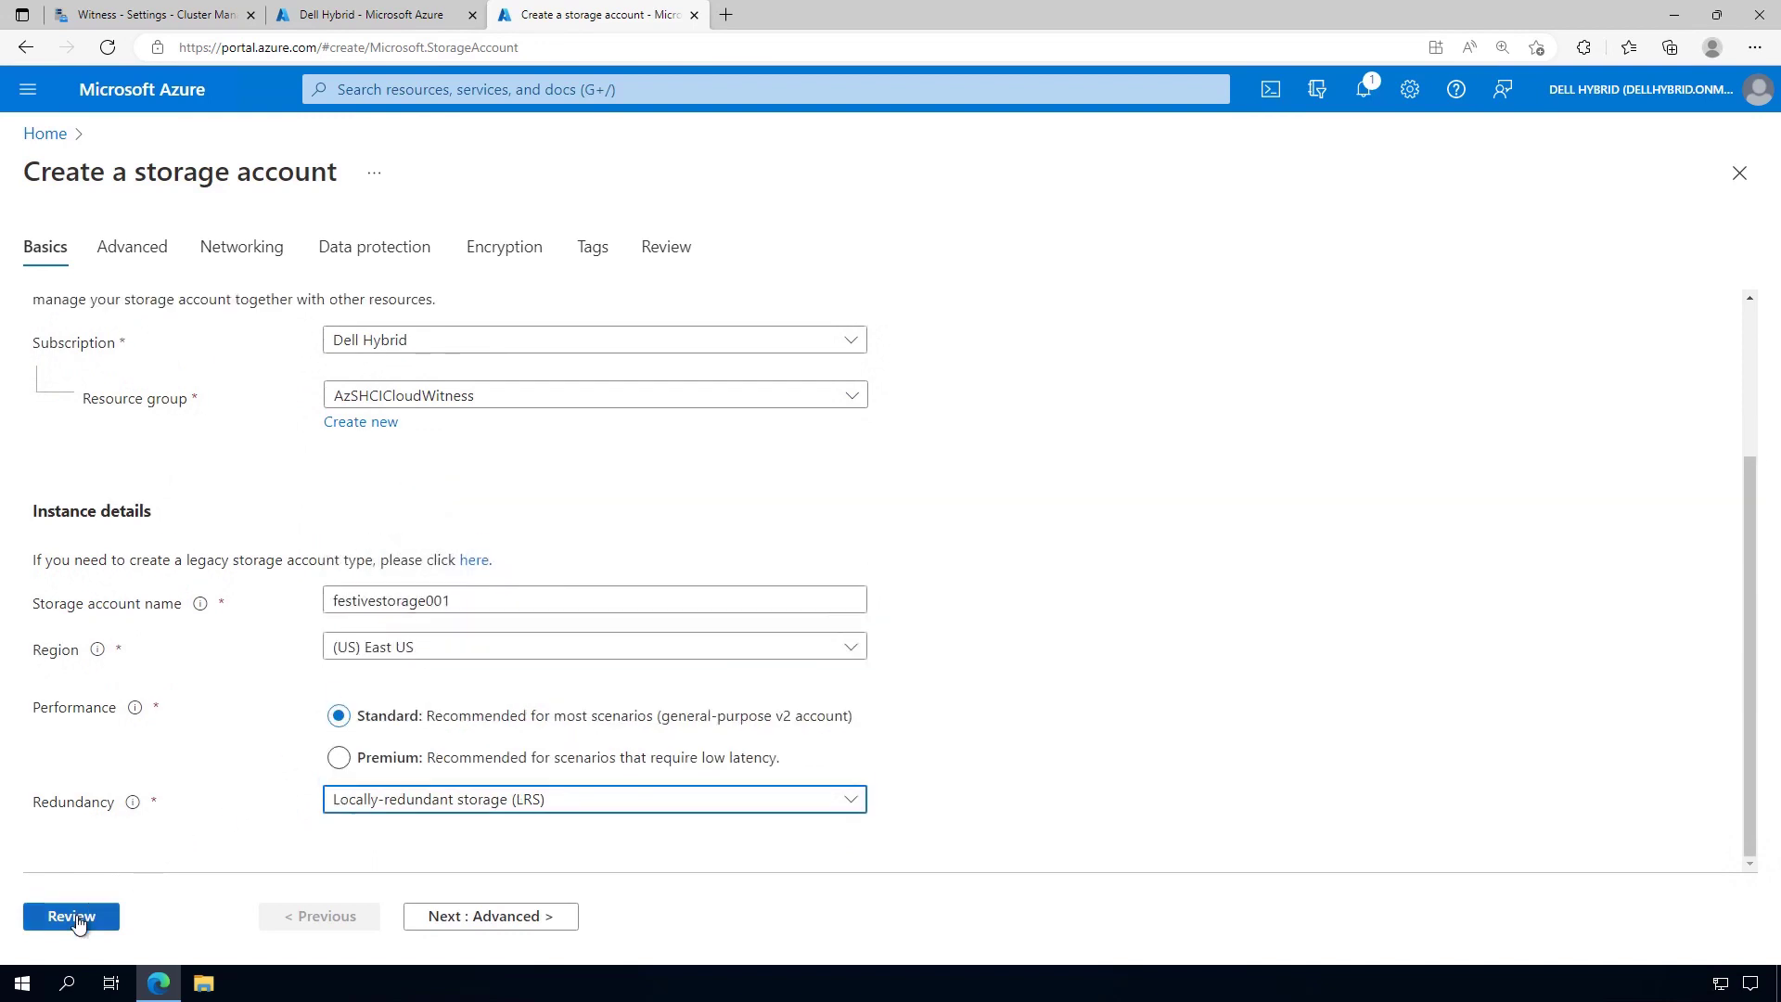
# Review the festivestorage001 storage account settings and create it
pyautogui.click(72, 916)
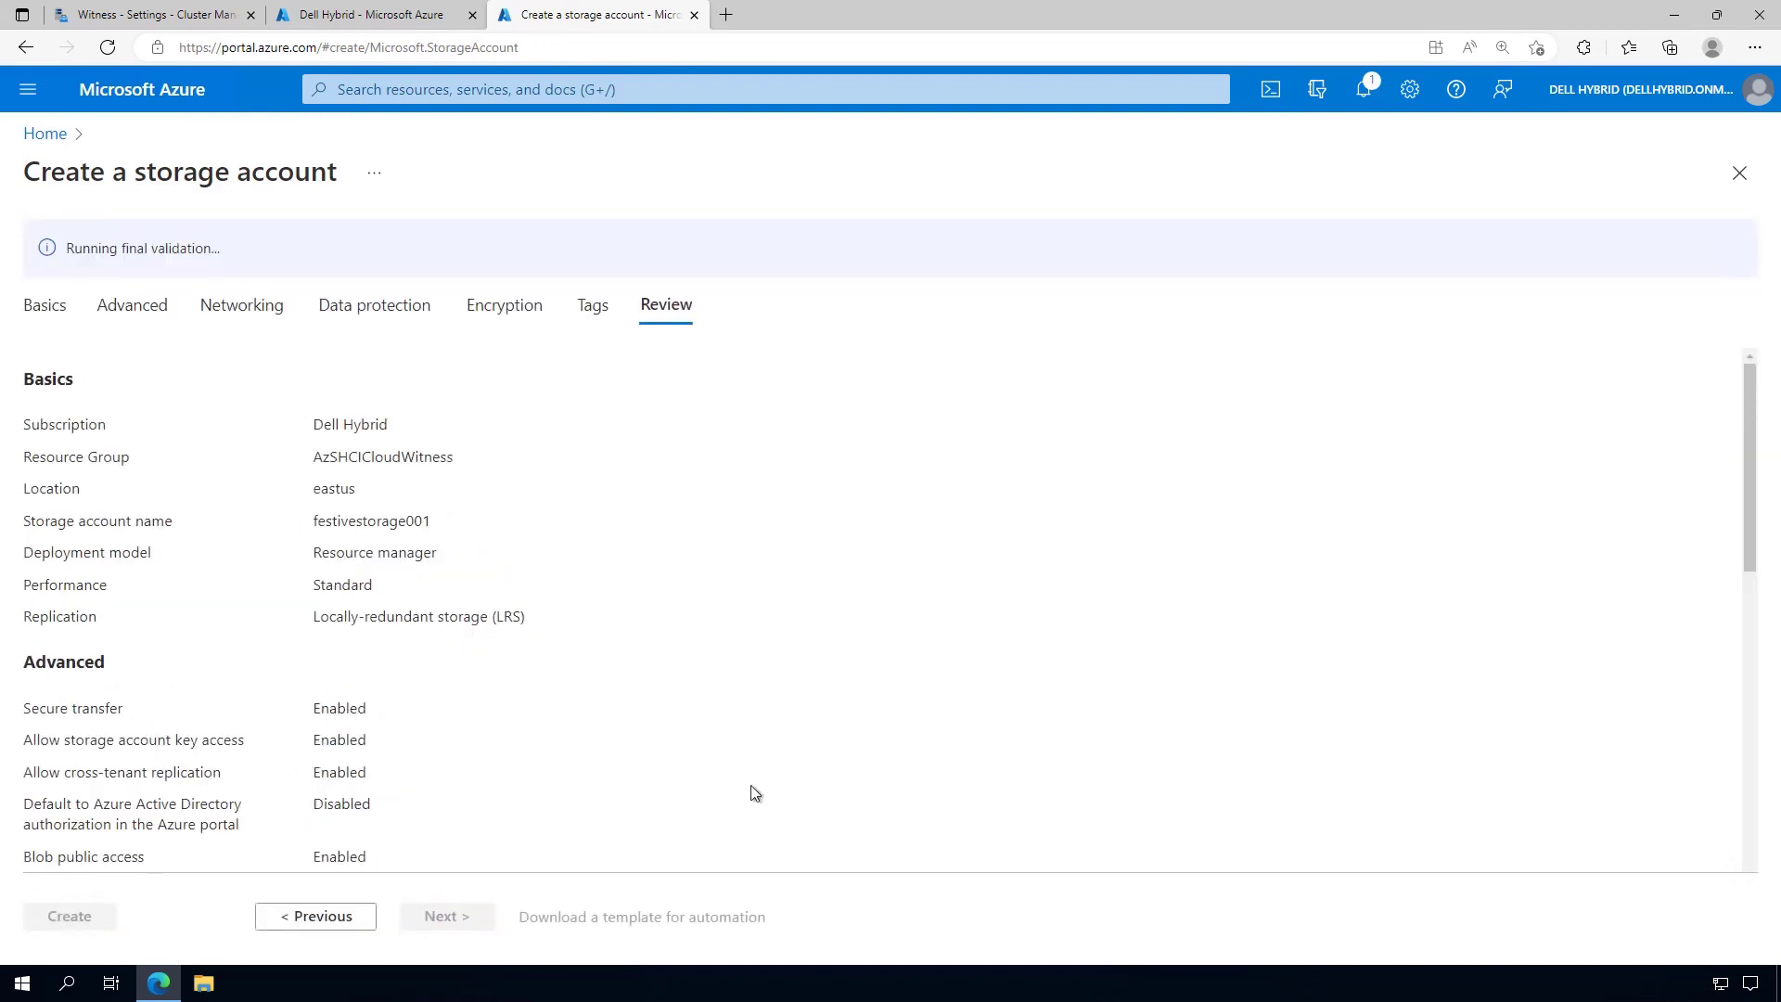
pyautogui.scroll(-5, 754, 793)
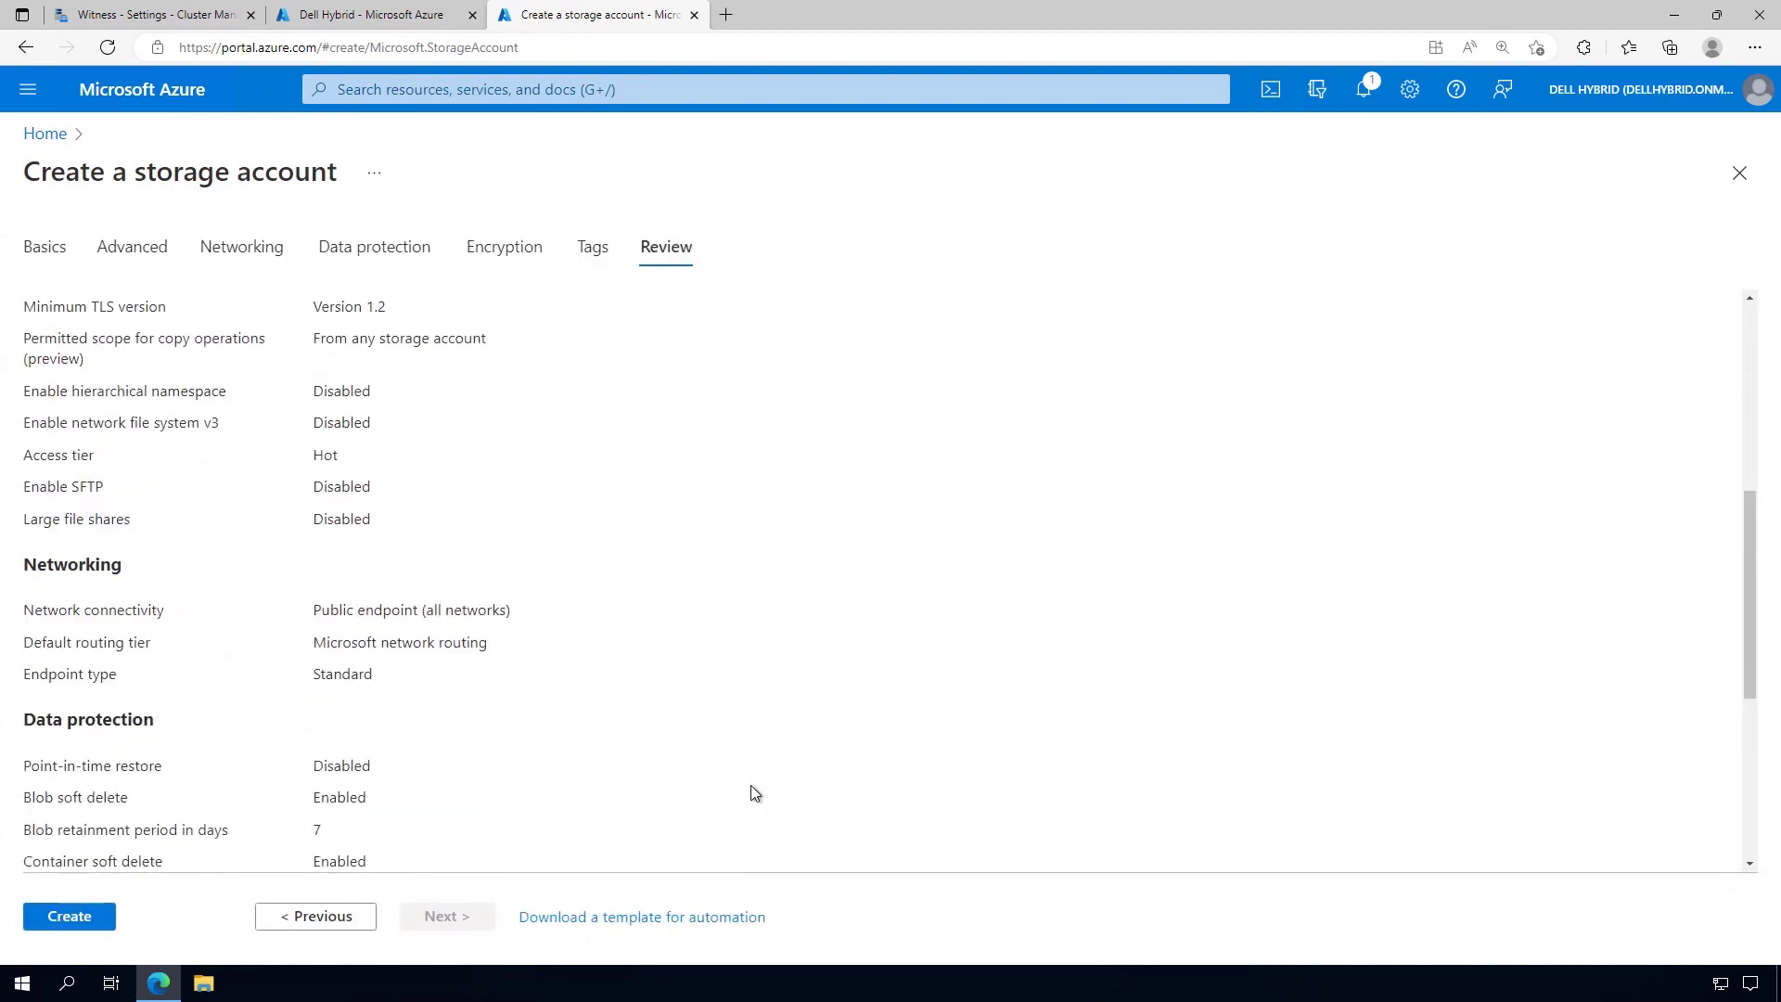
pyautogui.scroll(-4, 753, 790)
pyautogui.scroll(4, 753, 791)
pyautogui.scroll(-5, 751, 793)
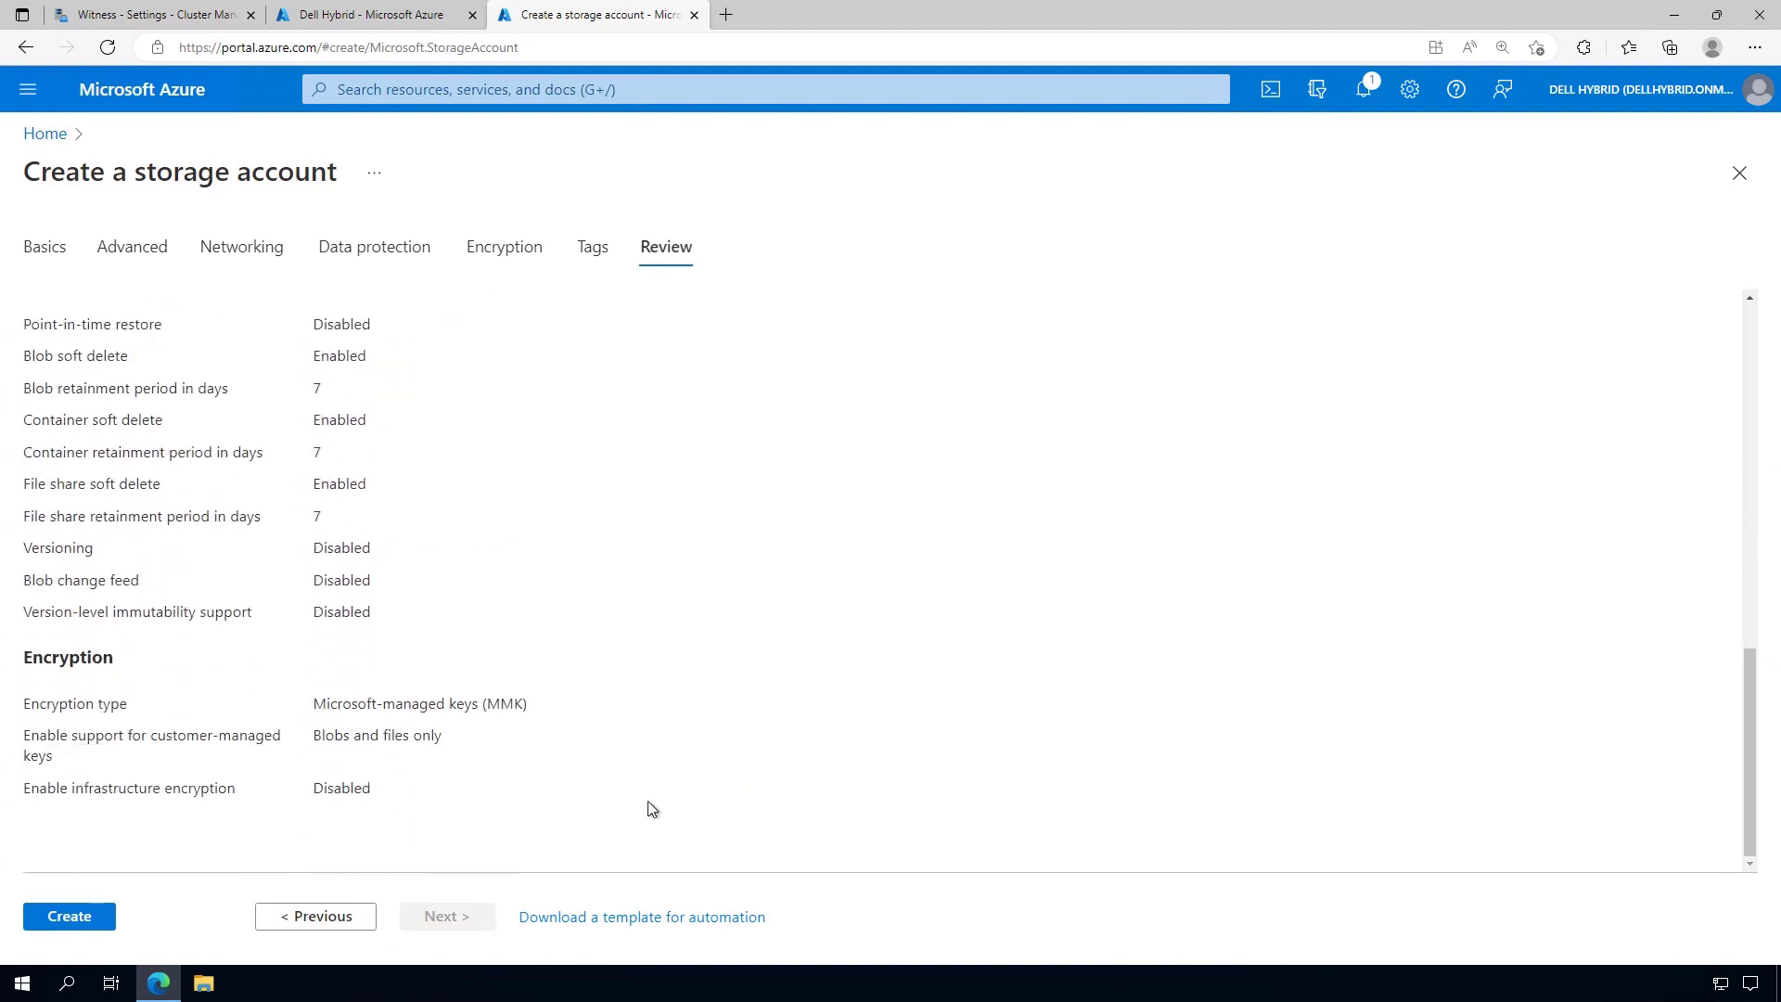
pyautogui.click(67, 918)
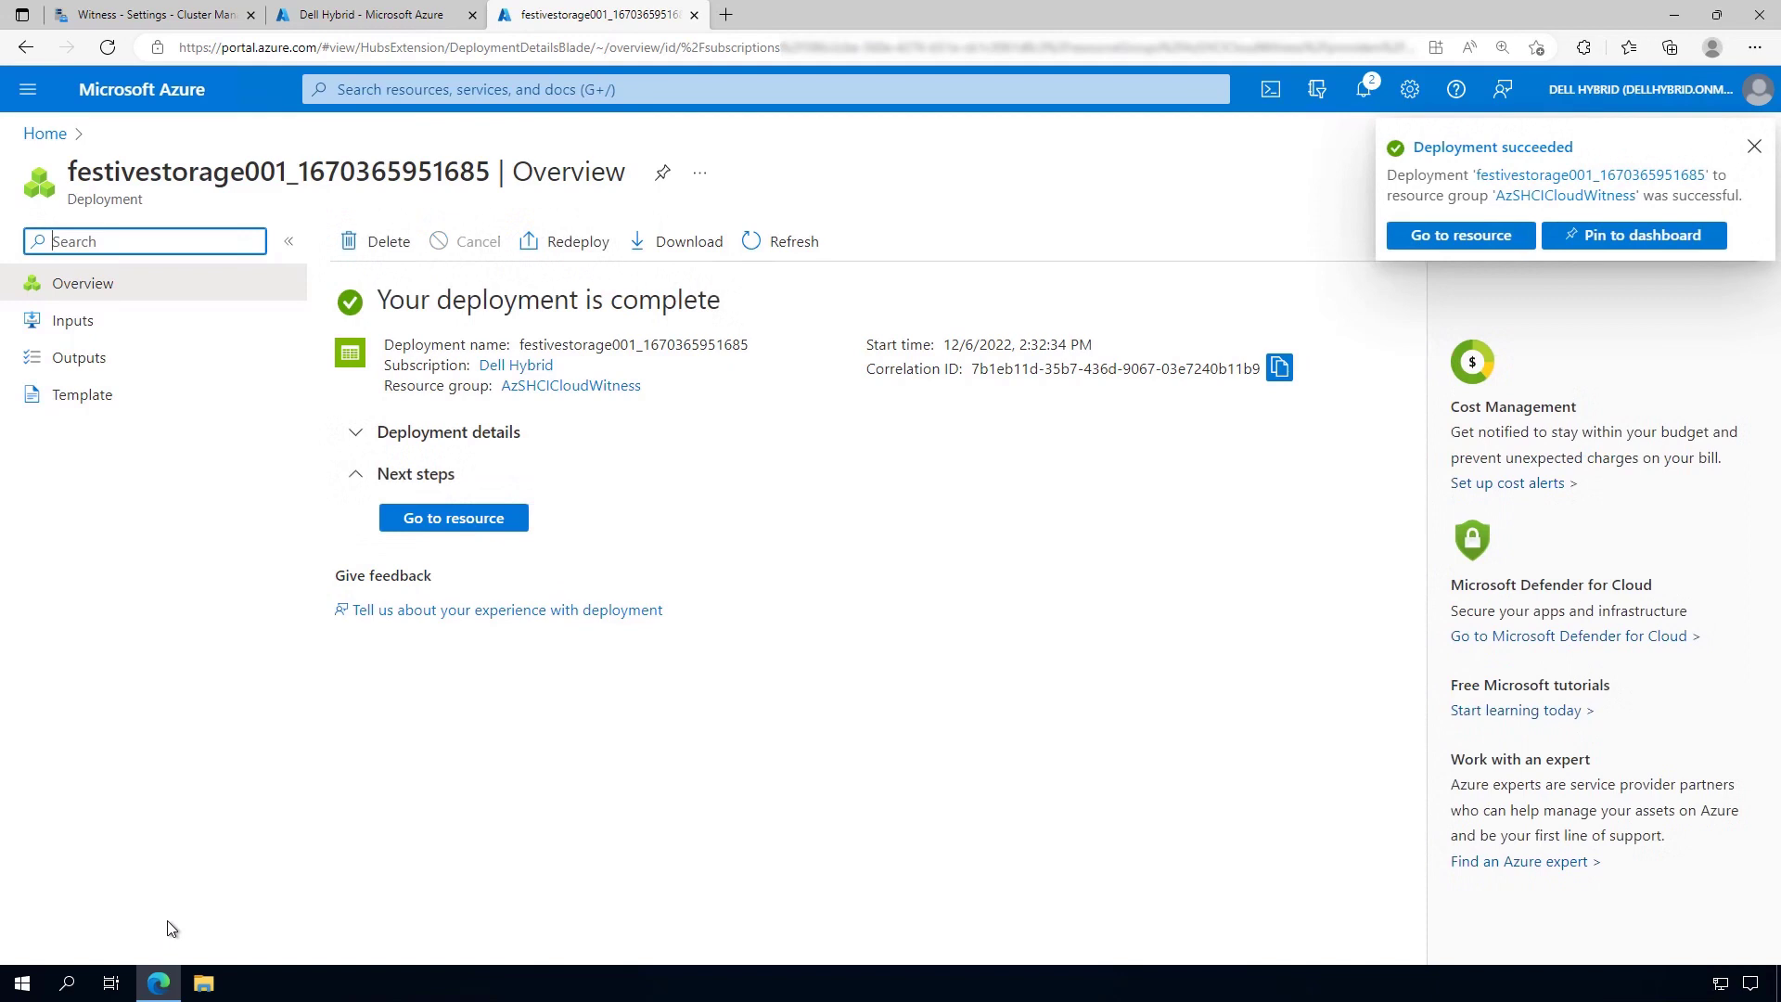
# Reveal and copy key1 from festivestorage001's Access keys, then return to Witness settings
pyautogui.click(455, 525)
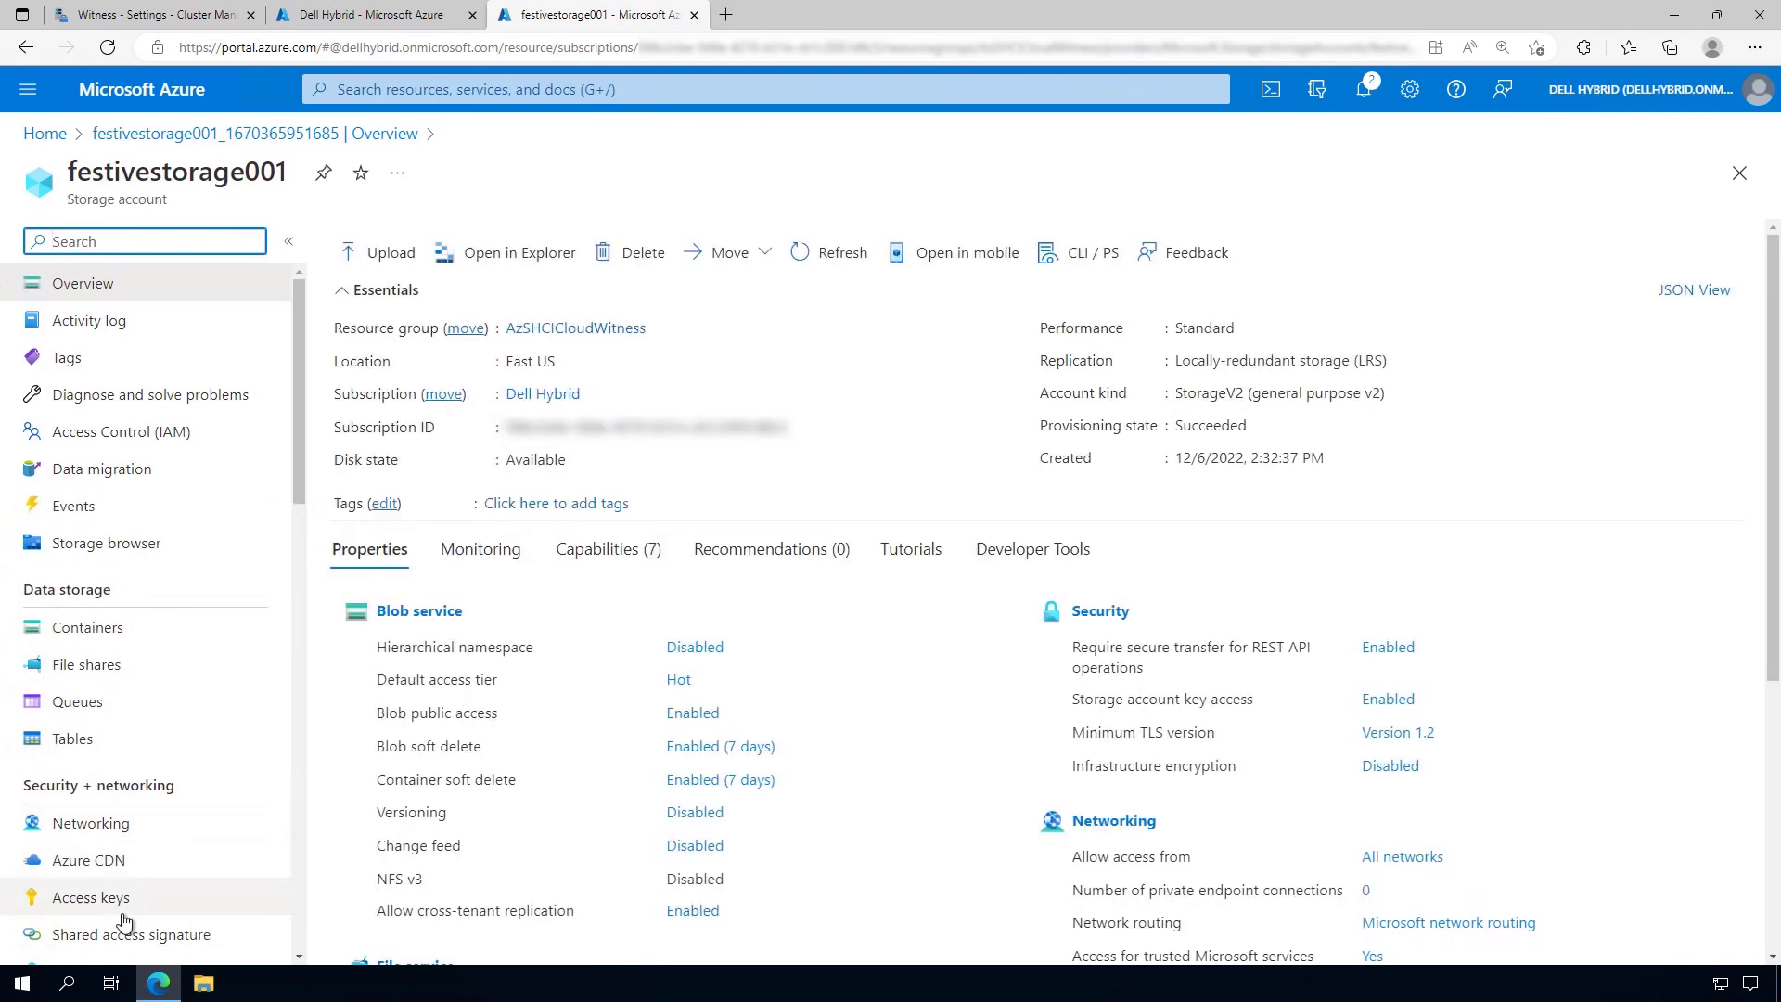
pyautogui.click(104, 904)
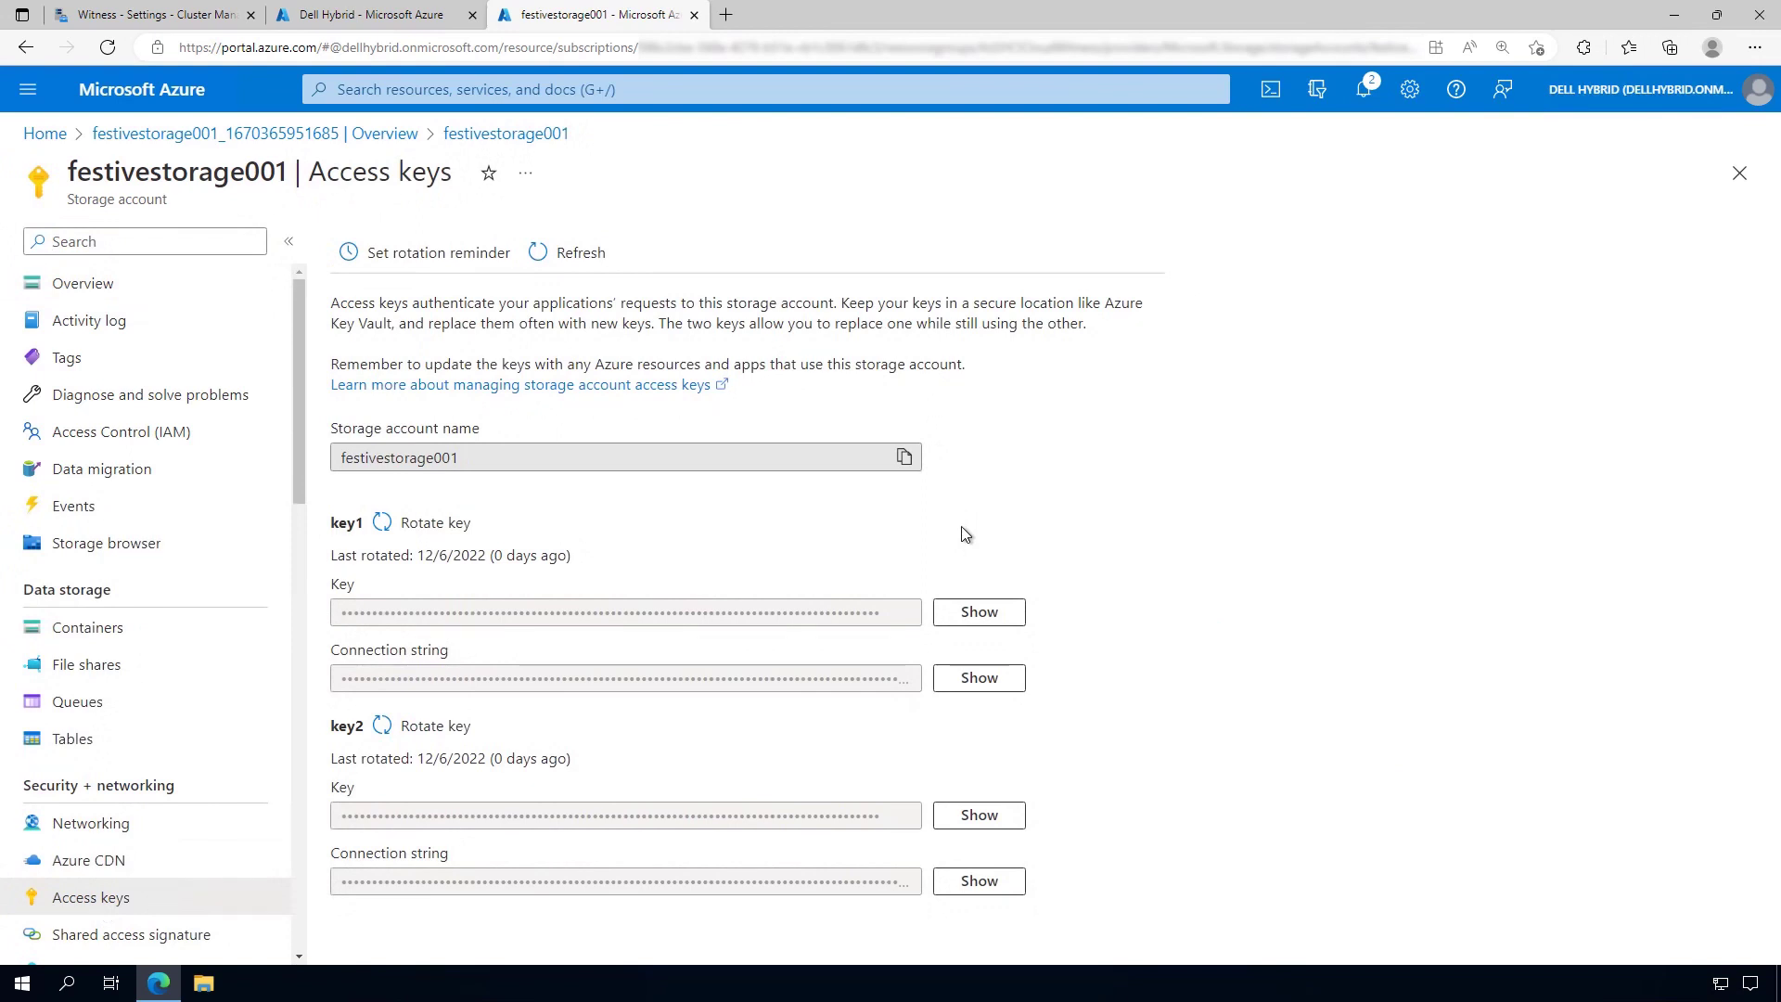
pyautogui.click(984, 623)
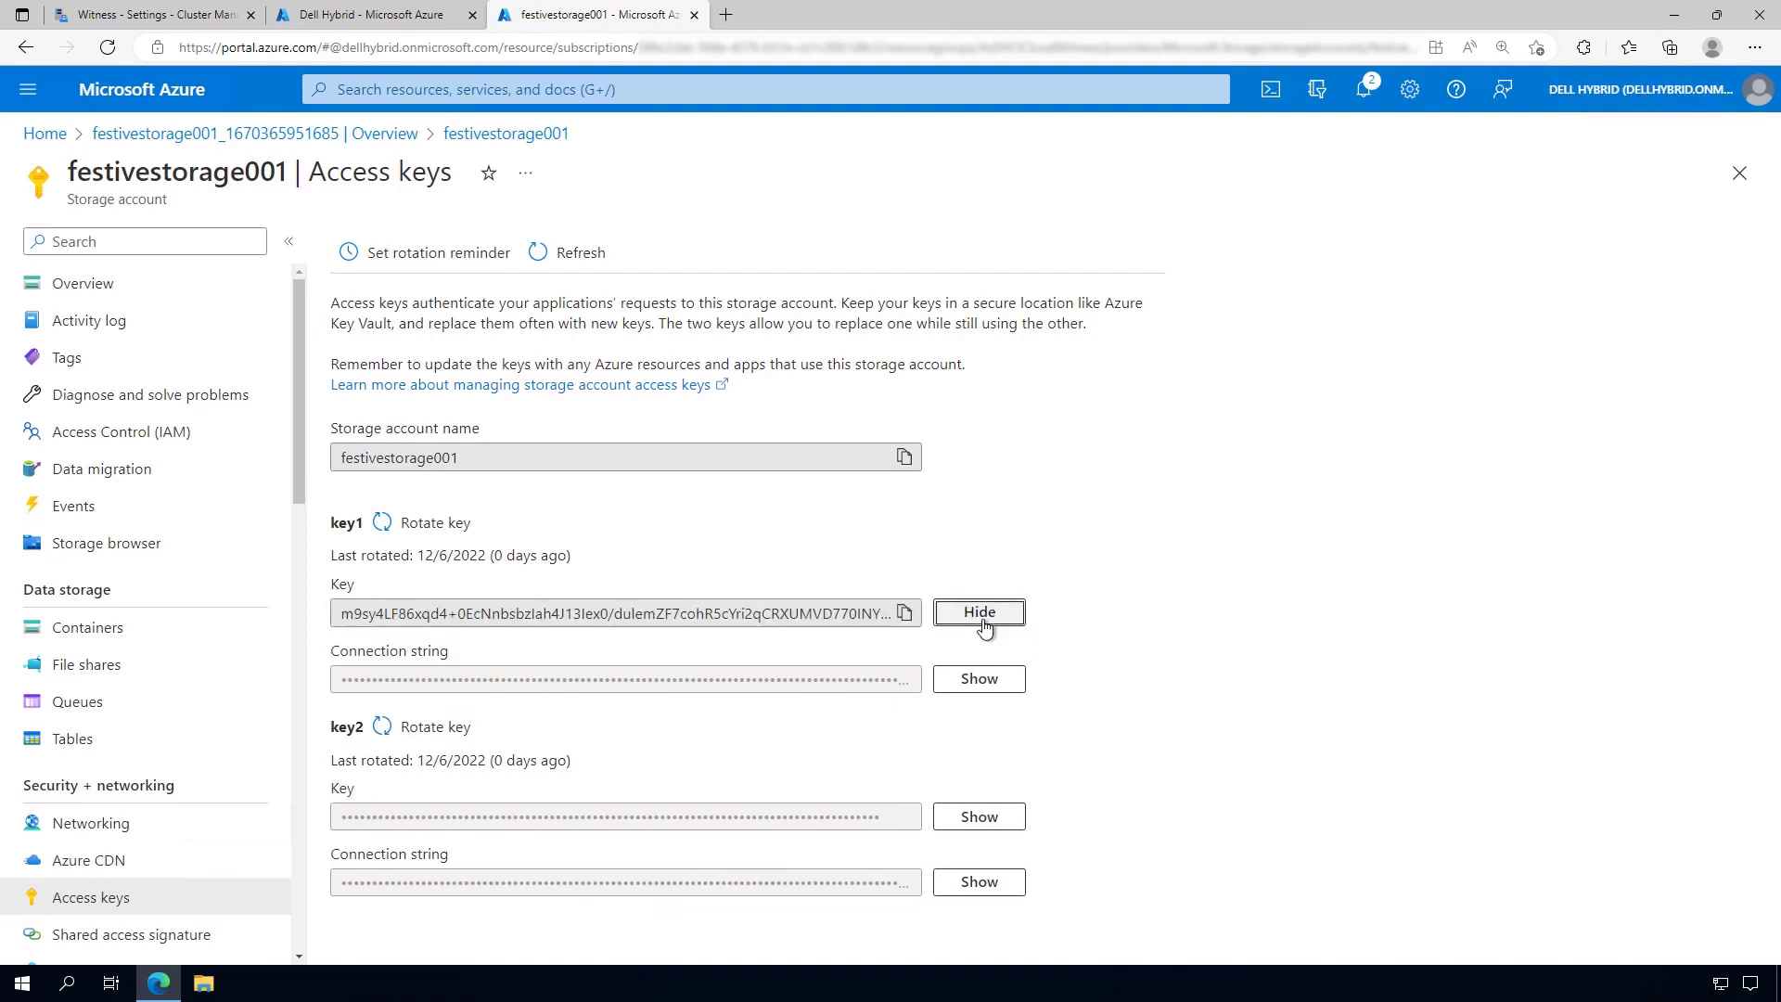
pyautogui.click(907, 617)
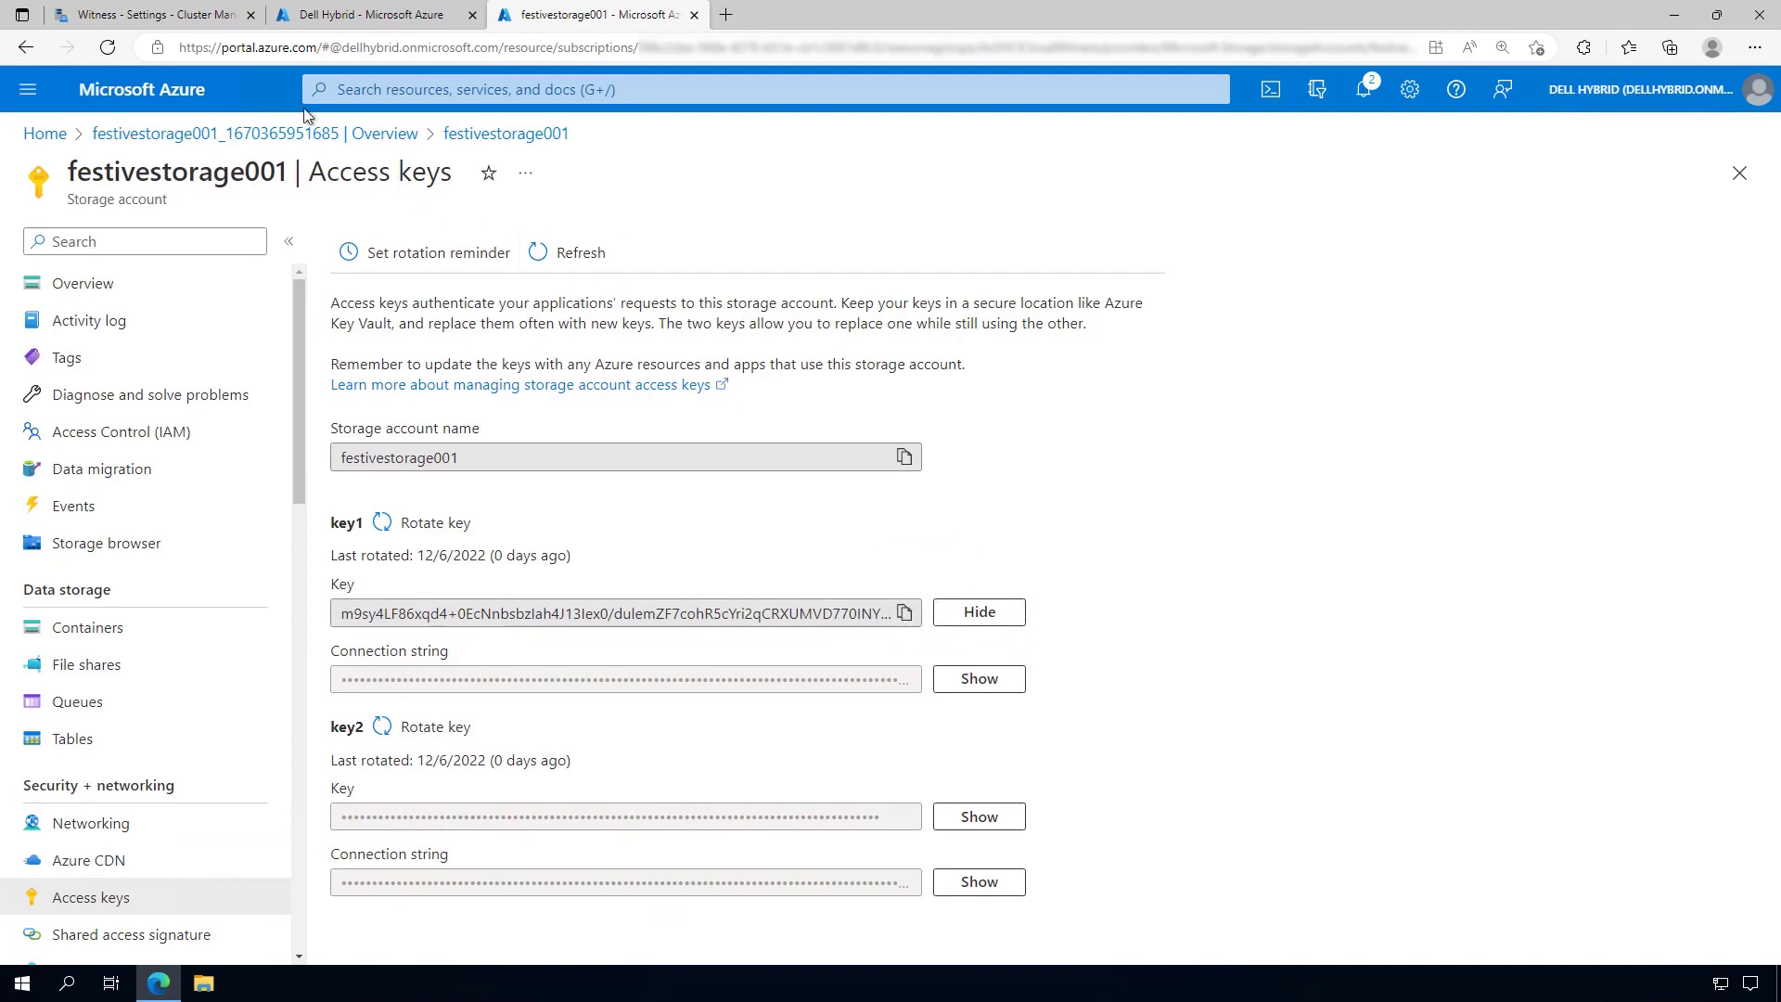
pyautogui.click(177, 25)
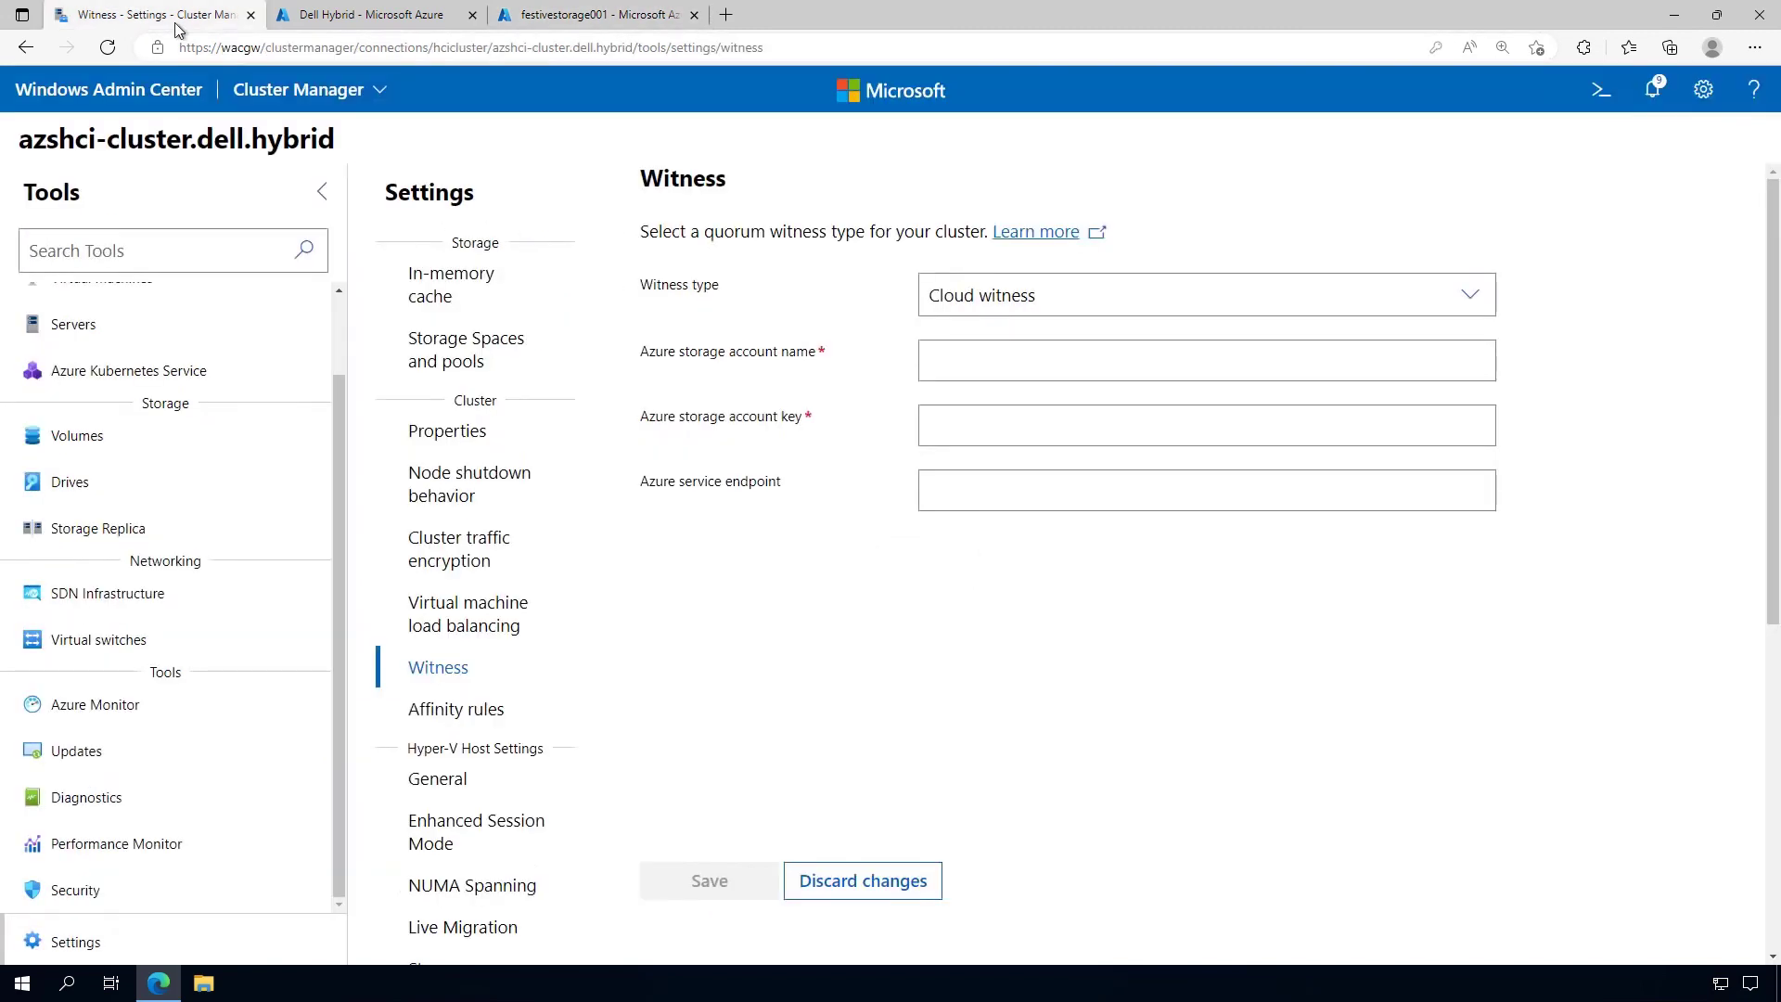
# Fill the Cloud witness form with the copied key1 and account name festivestorage001
pyautogui.click(961, 423)
pyautogui.hotkey('ctrl', 'v')
pyautogui.click(962, 367)
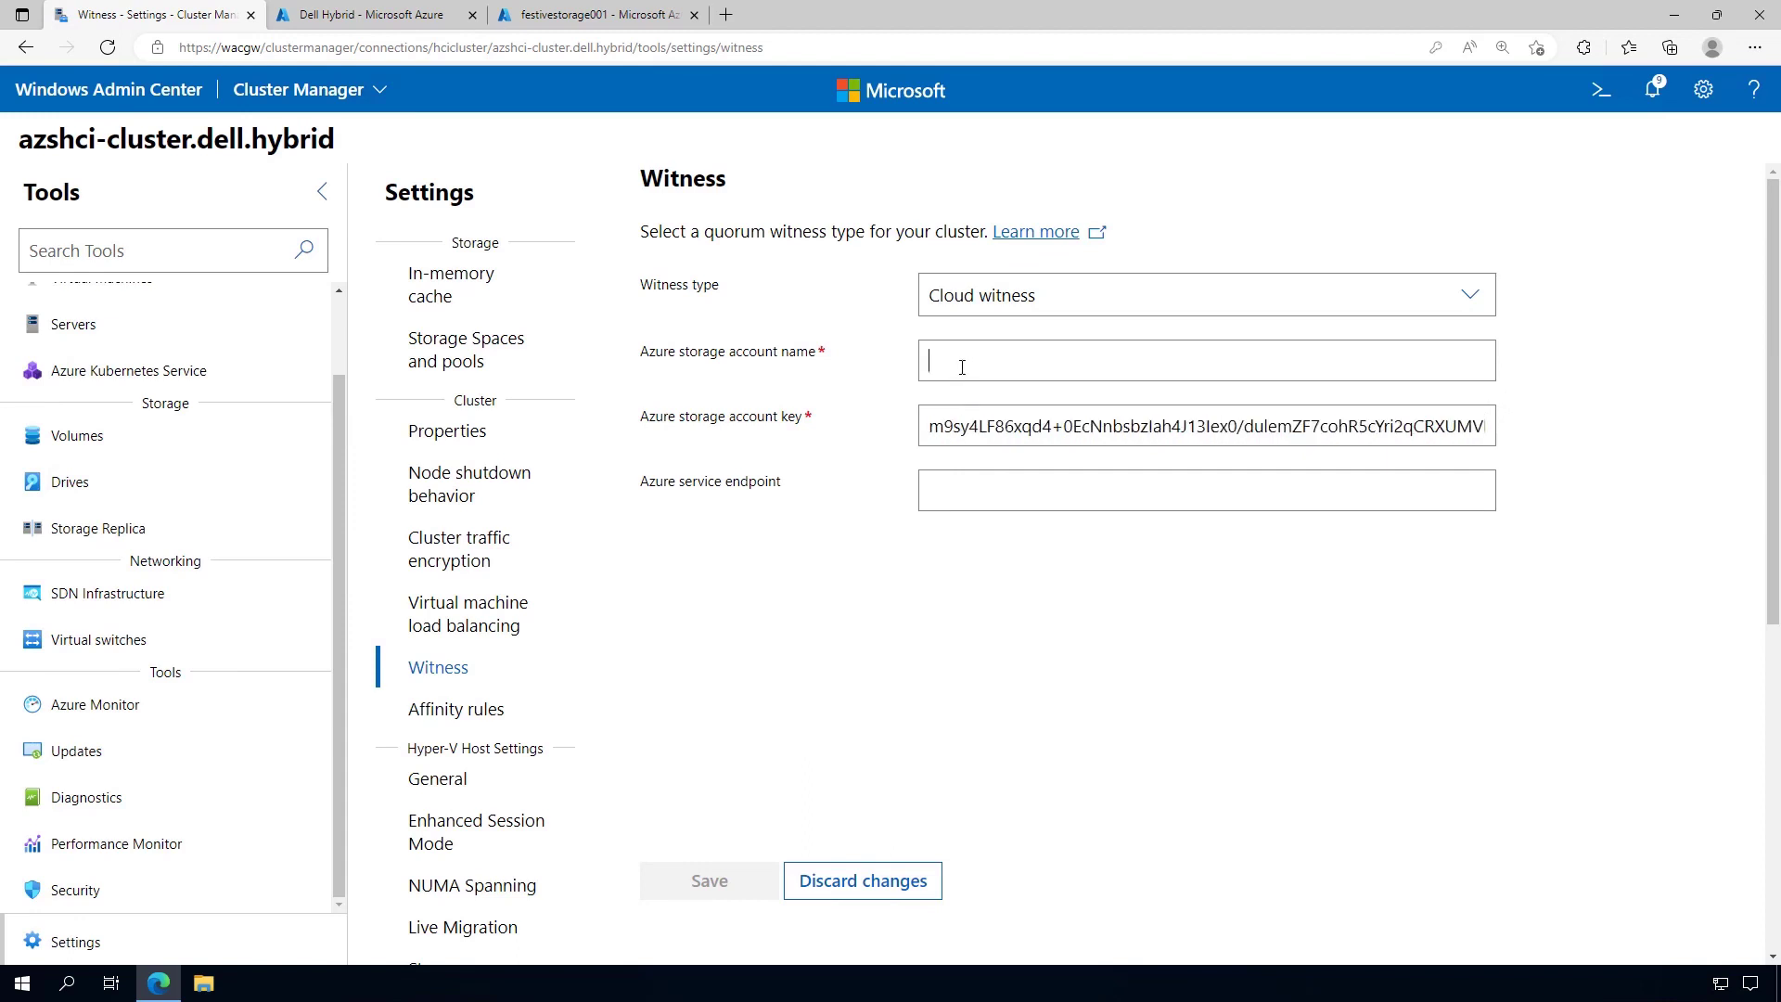
pyautogui.write('festivestor')
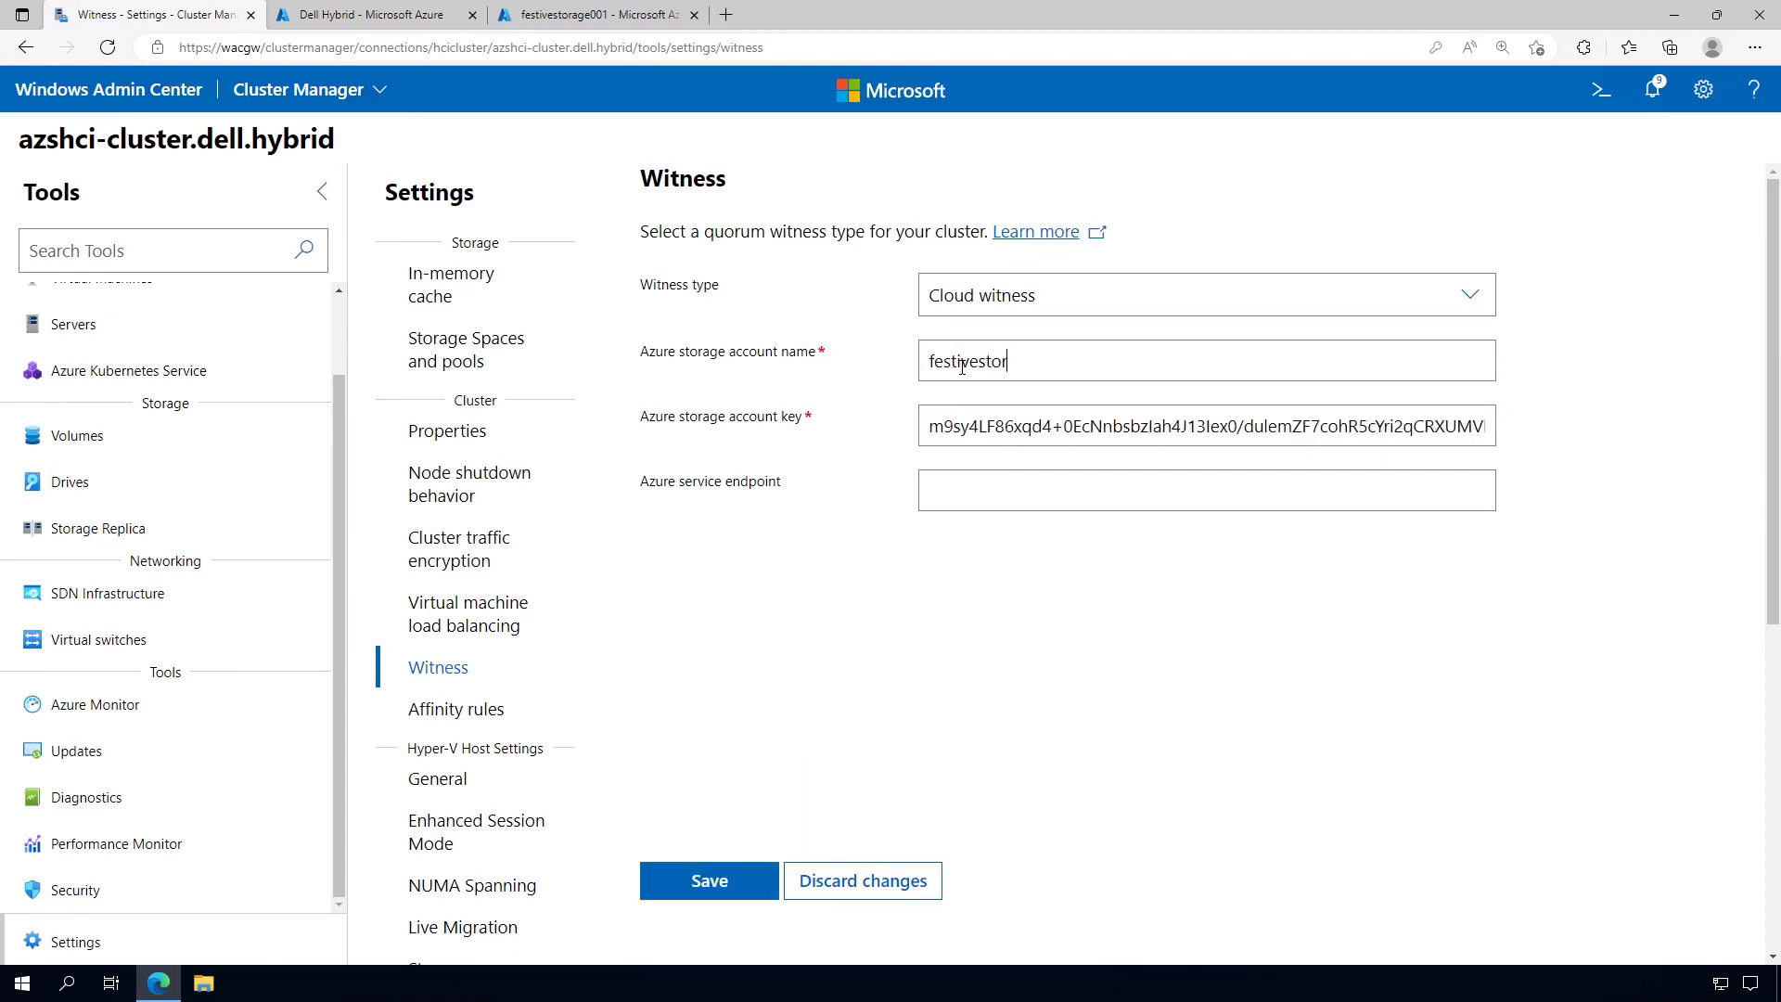
pyautogui.write('age001')
pyautogui.click(598, 15)
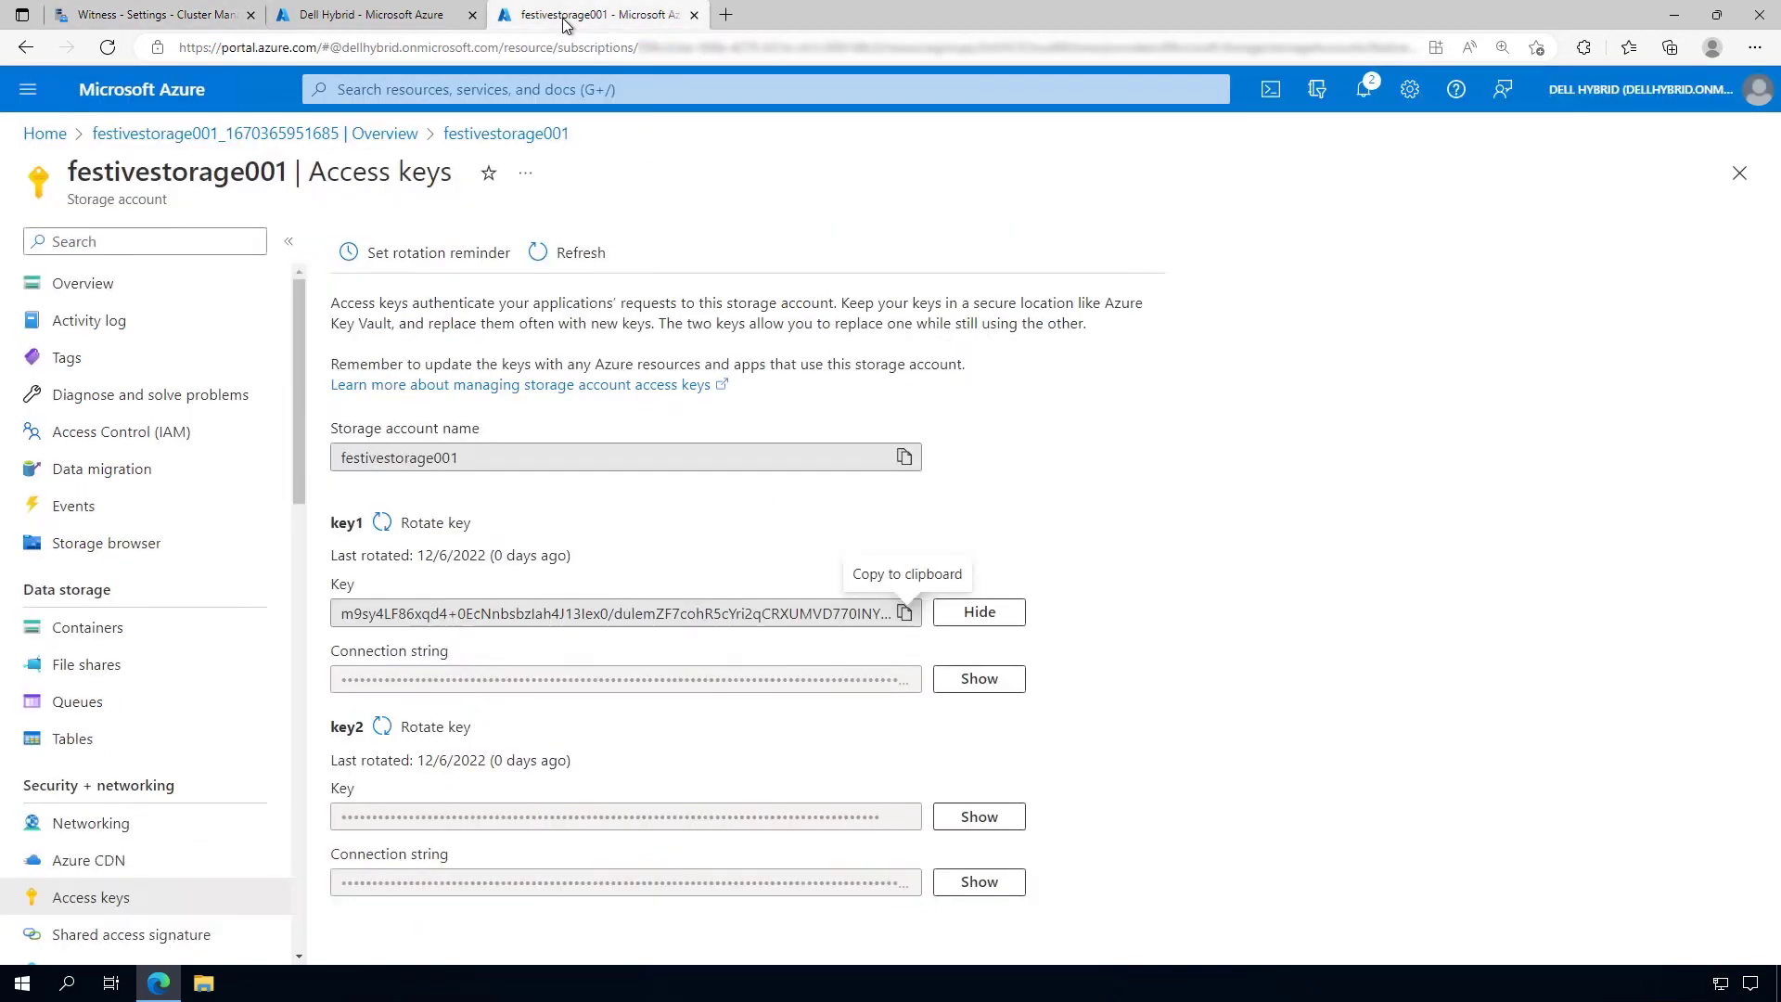
# Copy key1's connection string and paste it into a new Notepad window
pyautogui.click(989, 690)
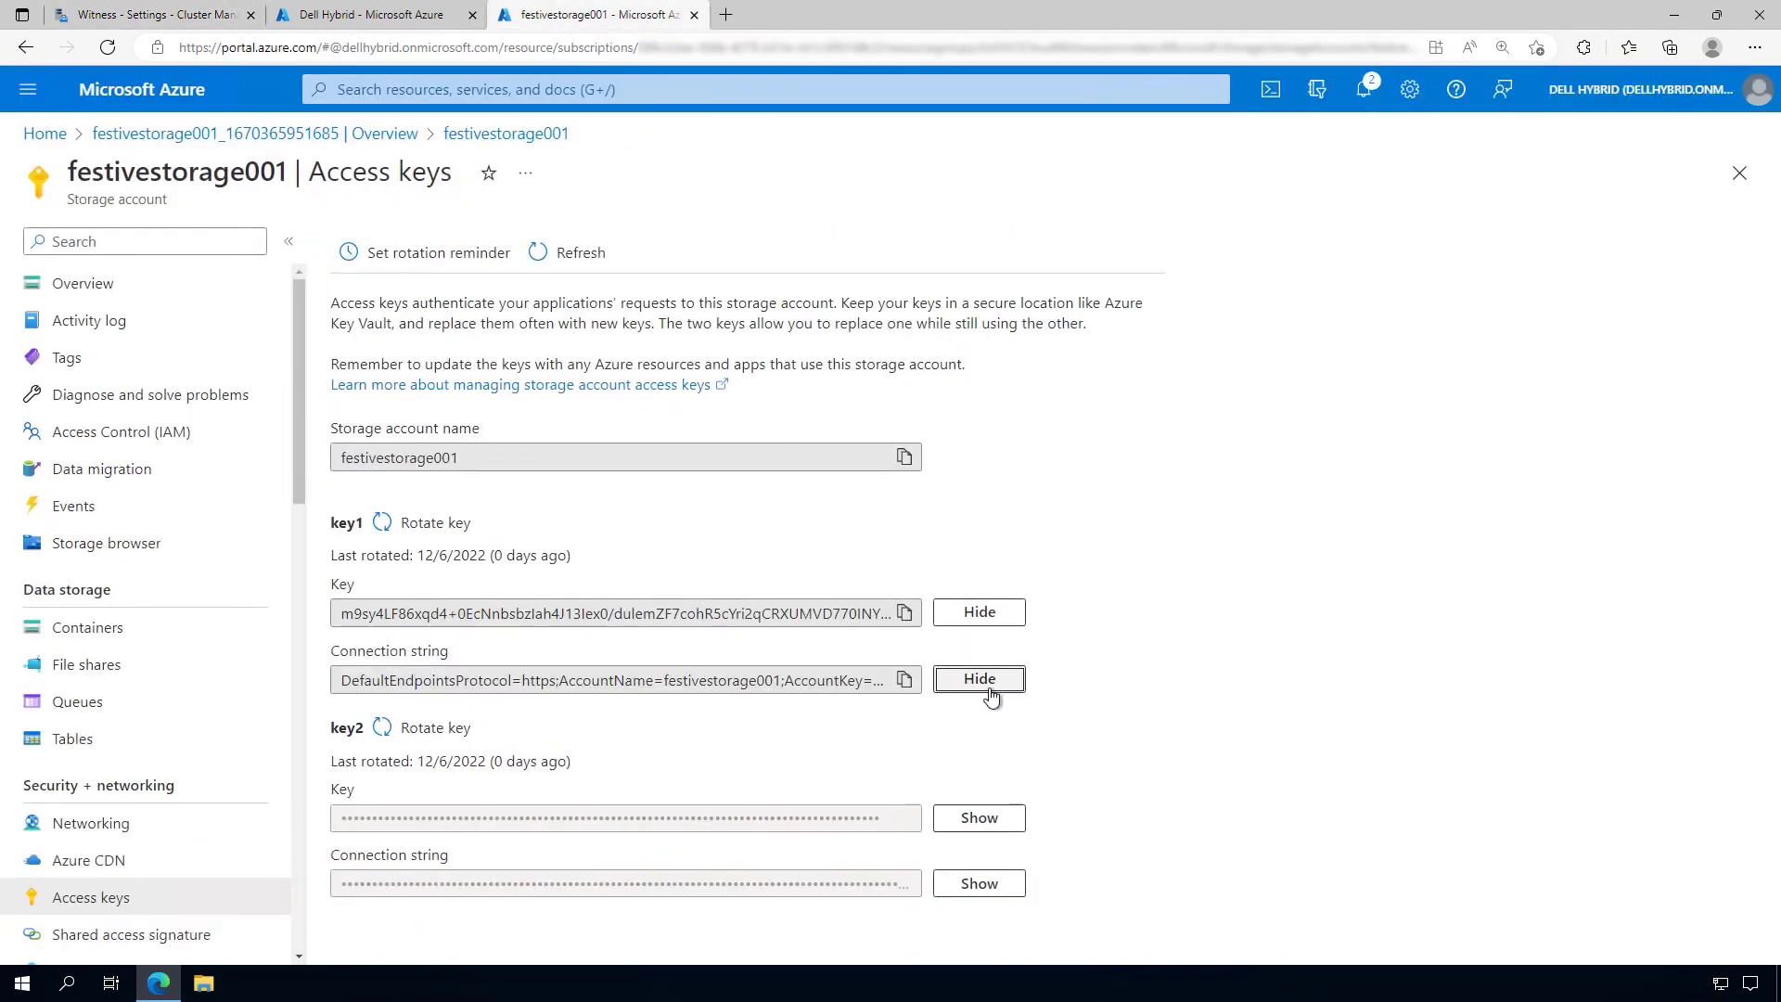
pyautogui.click(905, 680)
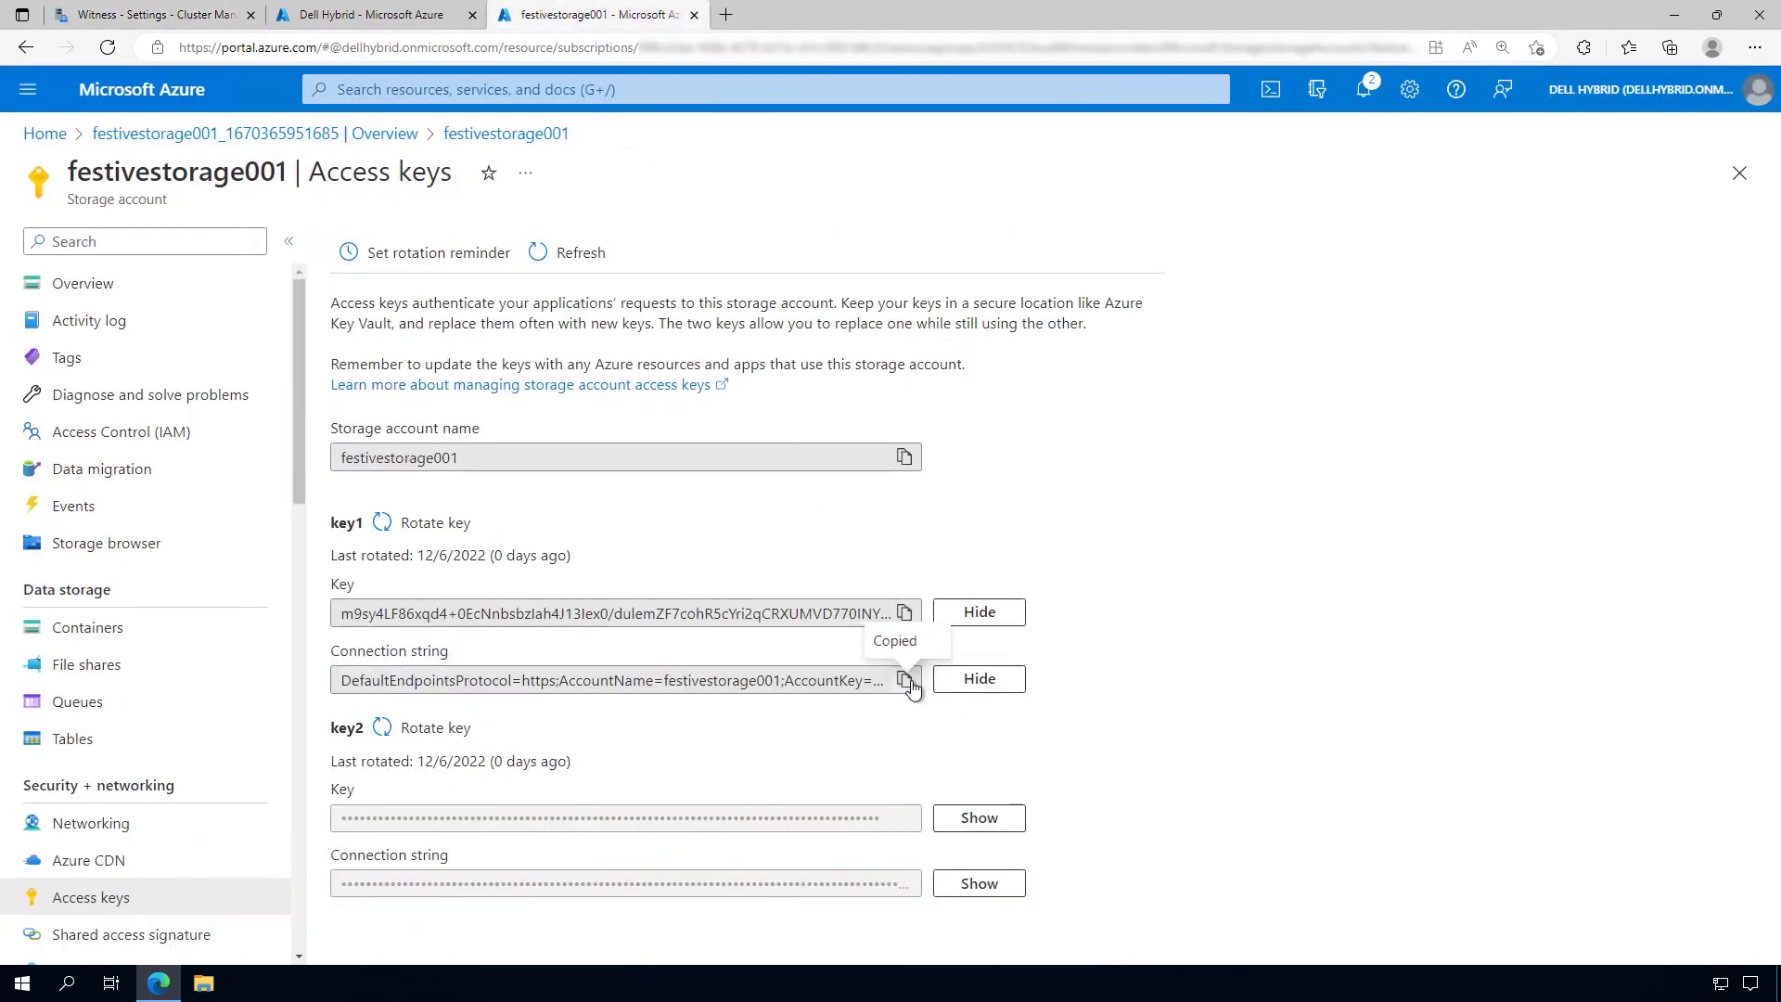
pyautogui.press('super')
pyautogui.write('notepad')
pyautogui.press('Return')
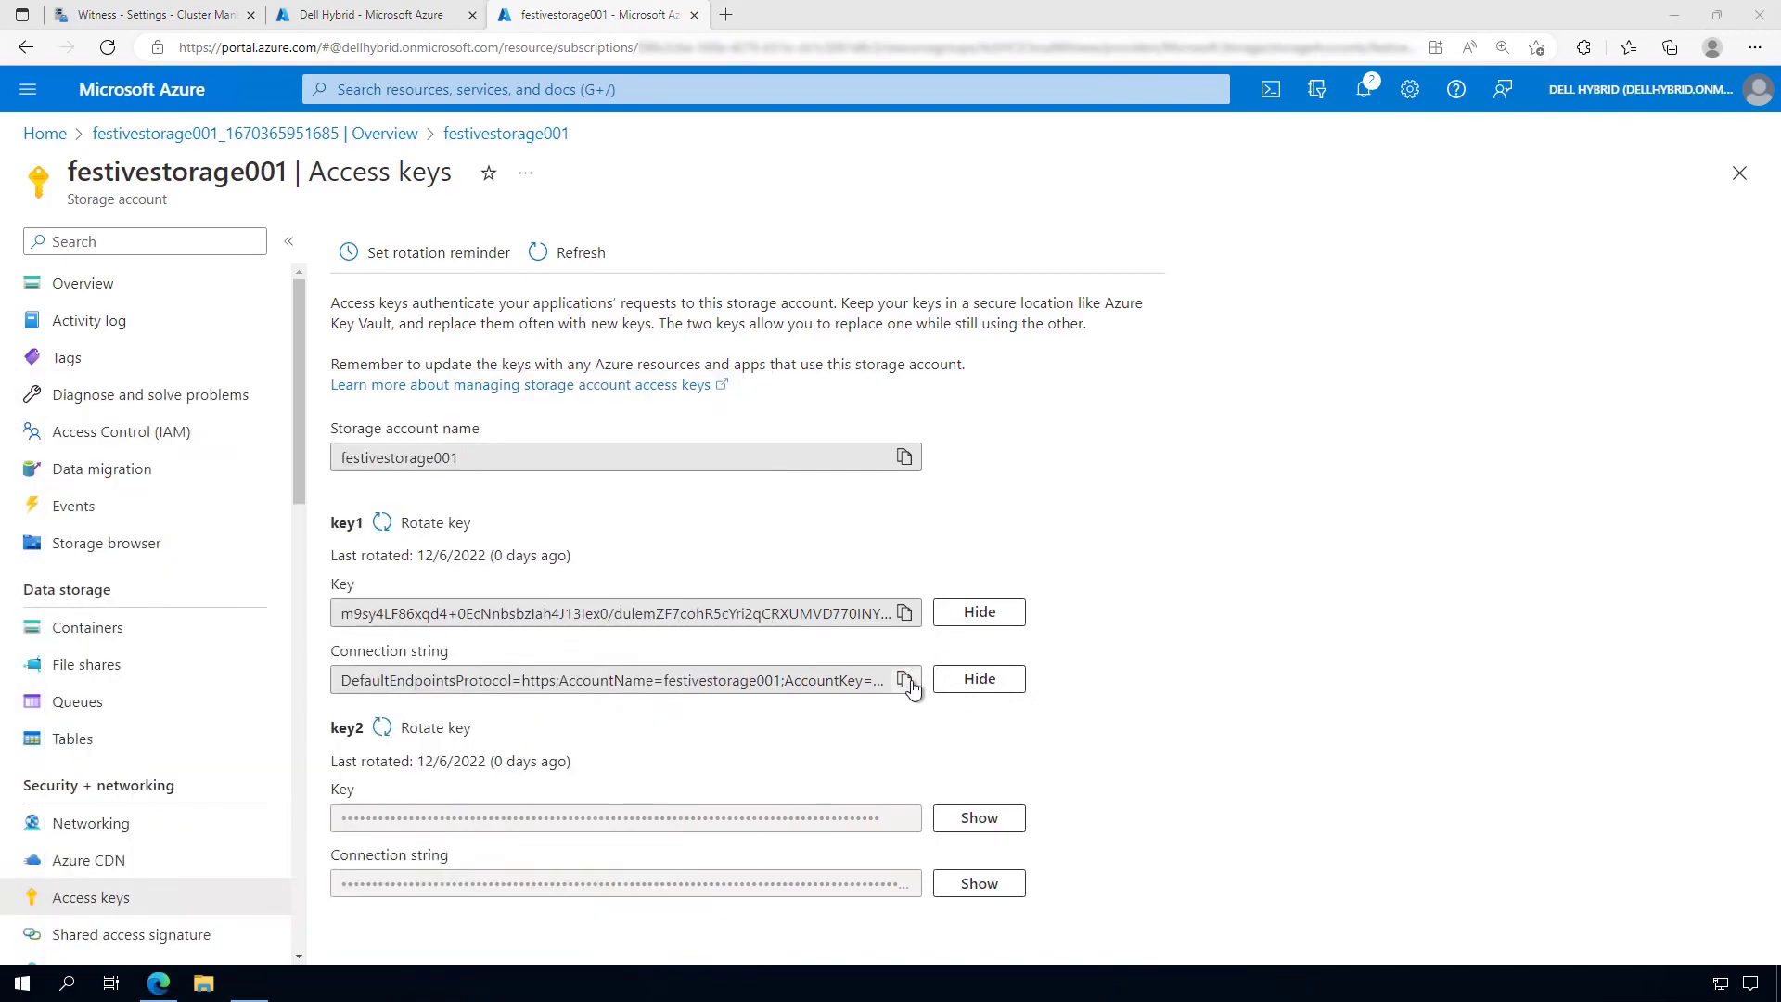
pyautogui.hotkey('ctrl', 'v')
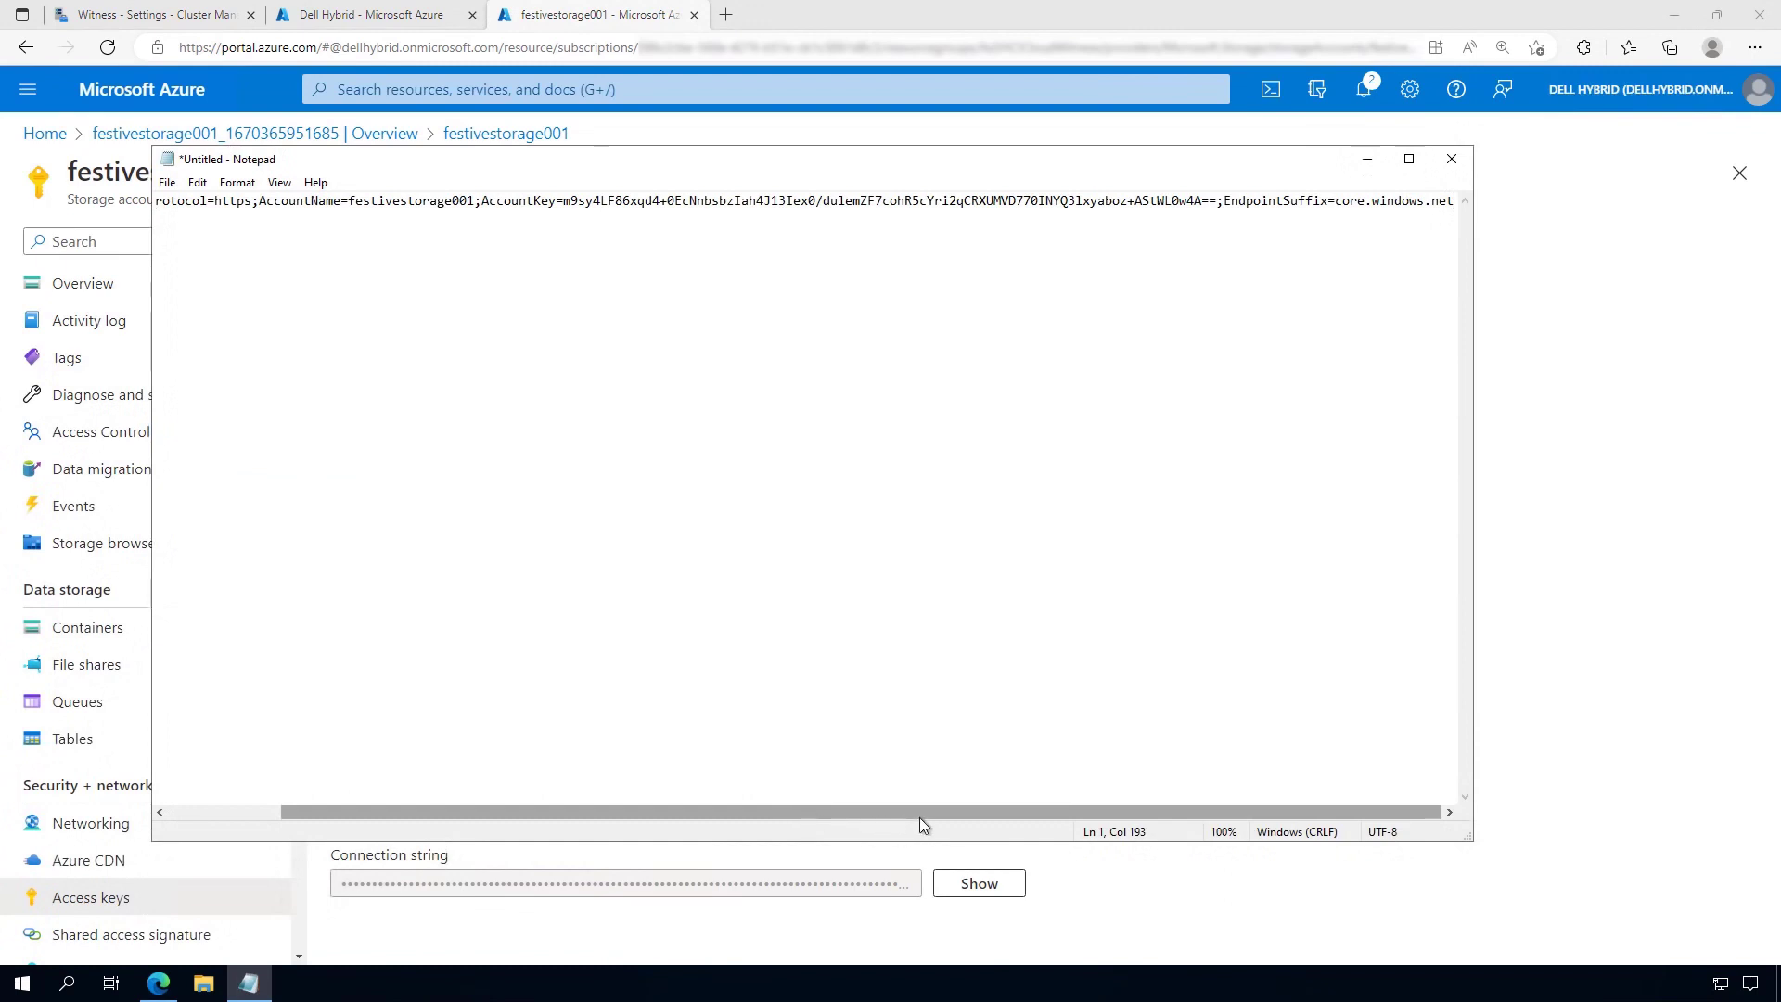
# Take the core.windows.net suffix from the connection string and close Notepad without saving
pyautogui.moveTo(1338, 203); pyautogui.dragTo(1466, 204)
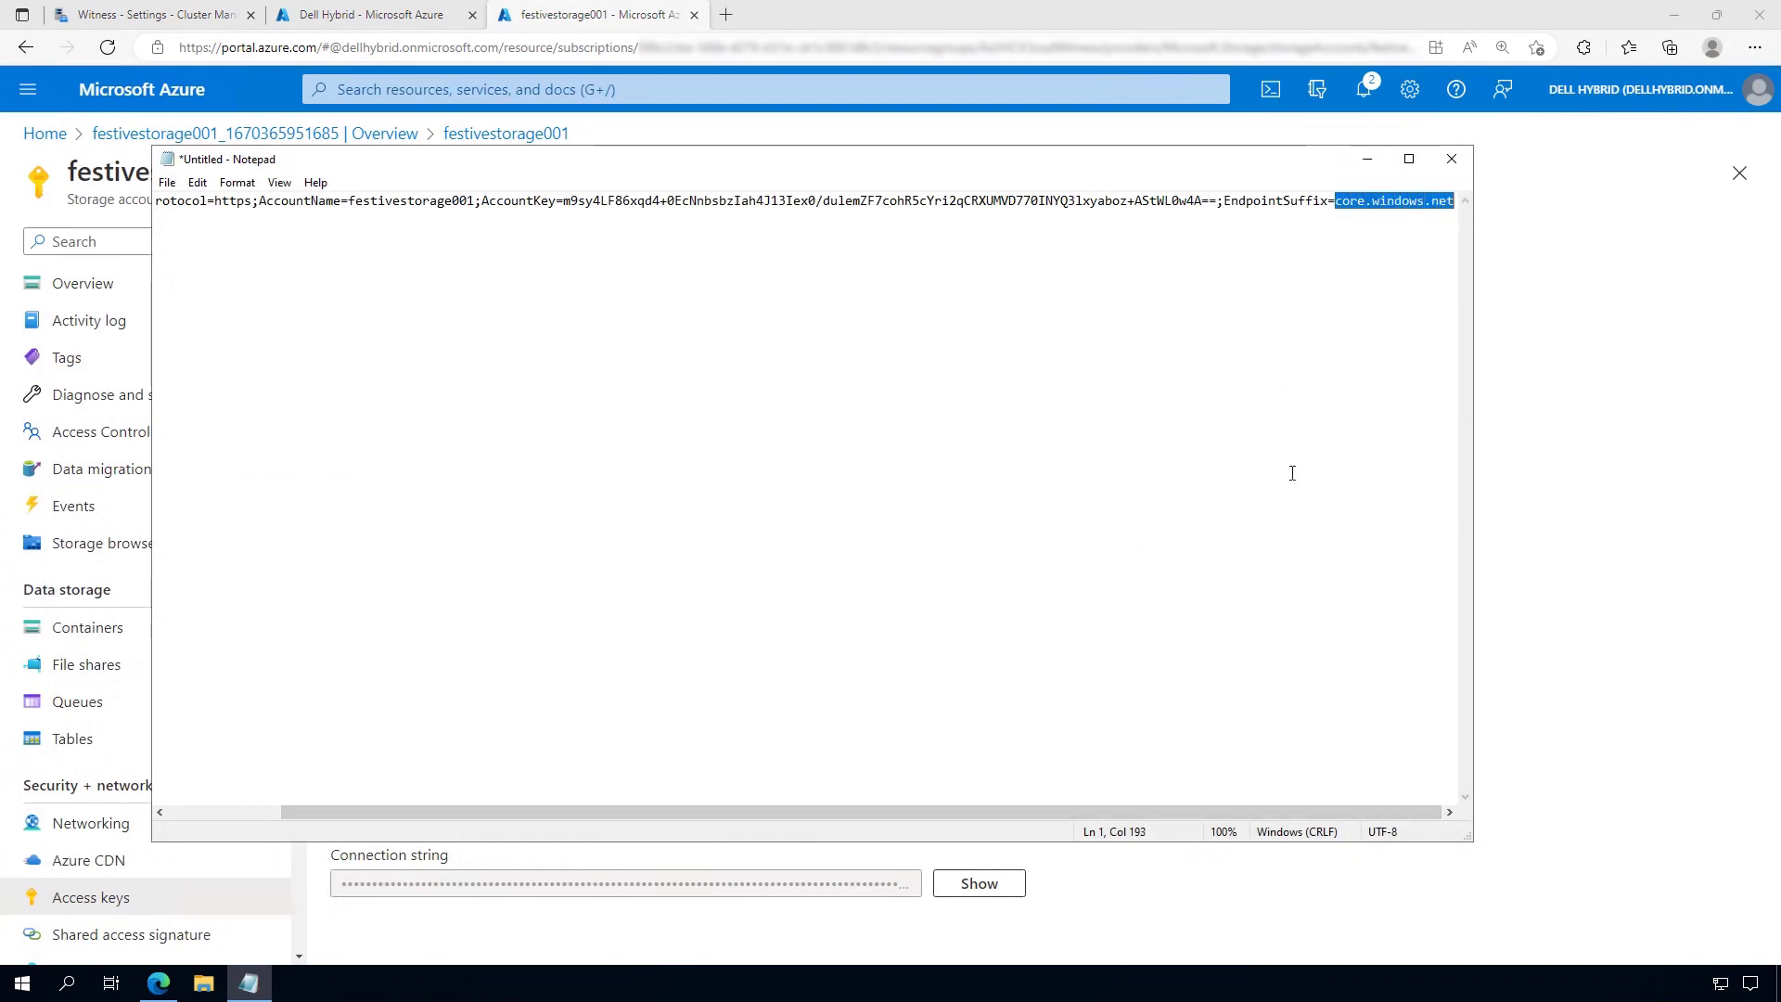
pyautogui.click(1446, 161)
pyautogui.click(900, 498)
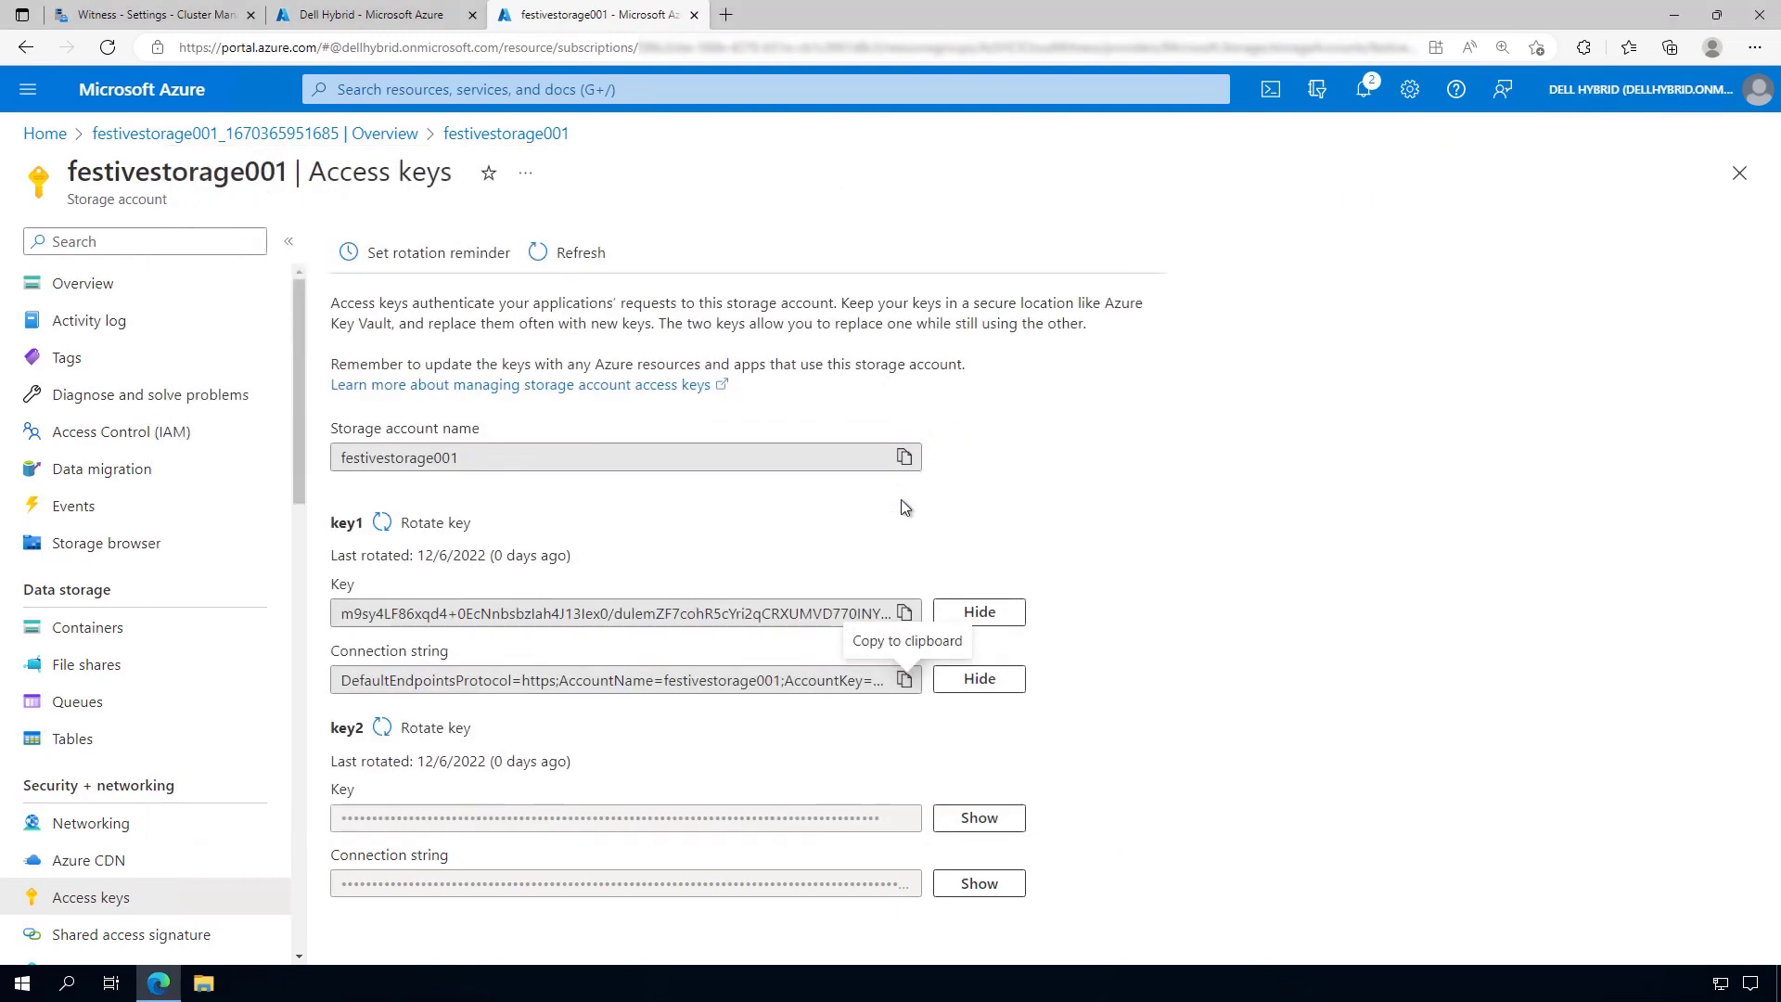
pyautogui.click(148, 15)
pyautogui.click(979, 488)
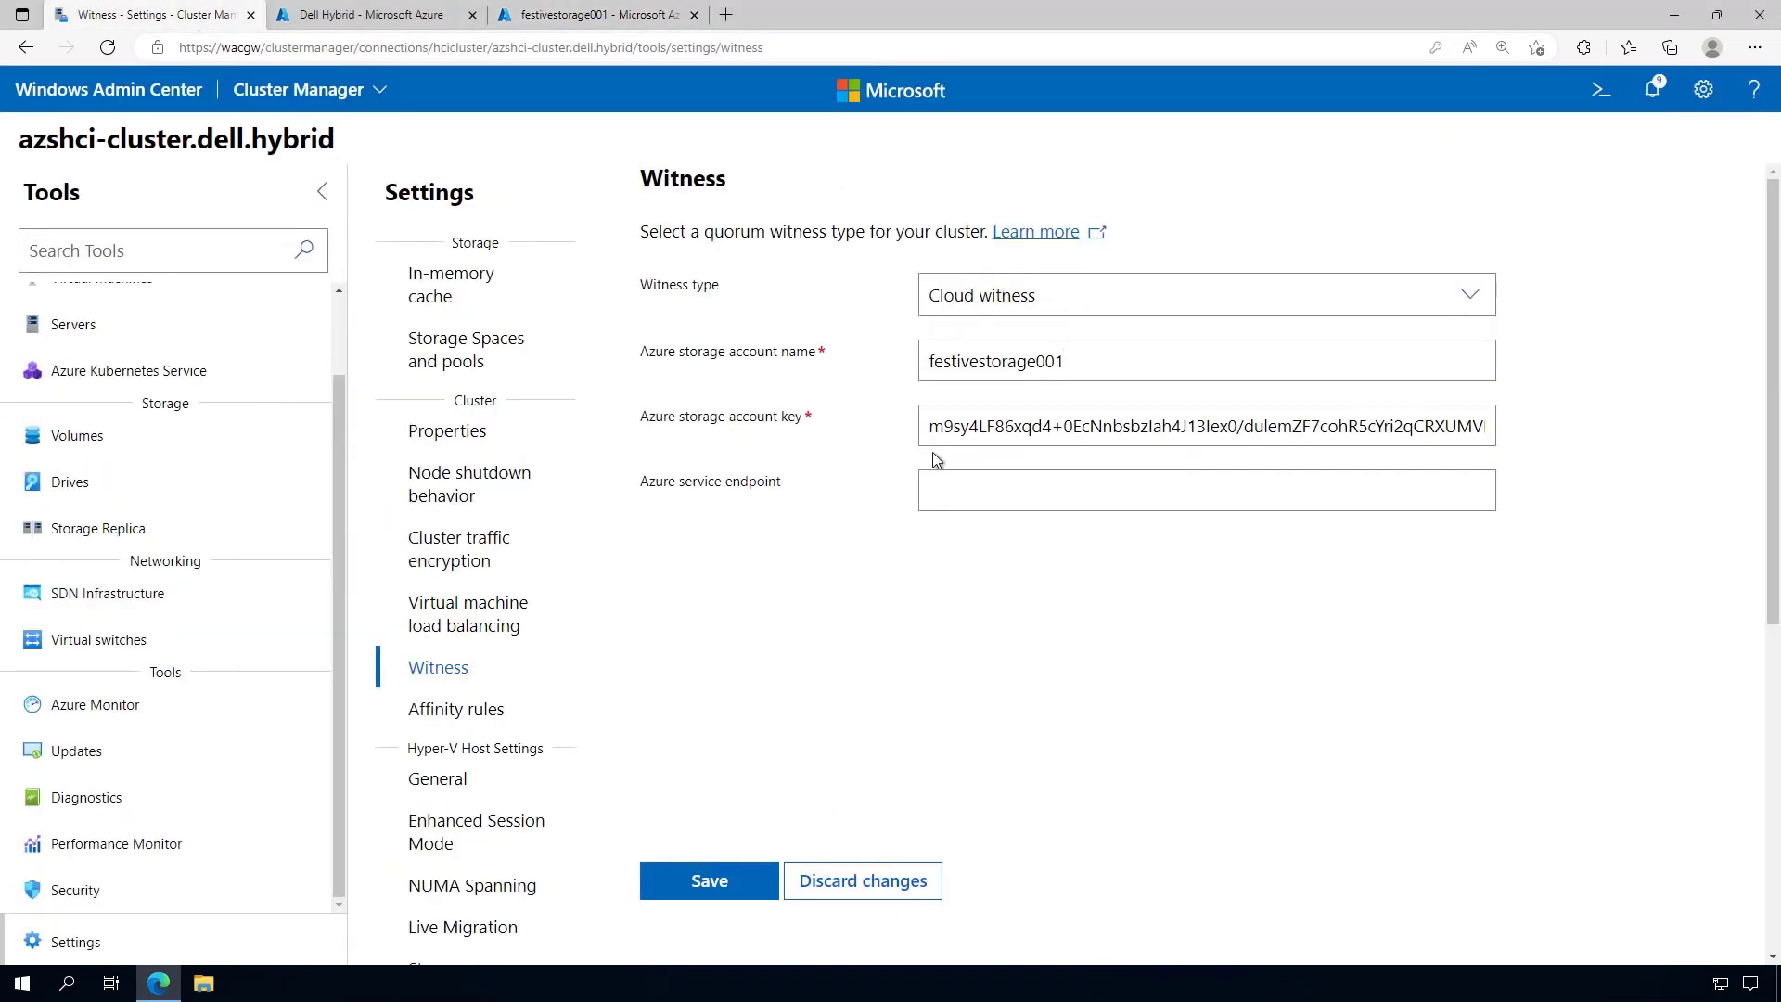
# Save the cloud witness with Azure service endpoint core.windows.net, then go to the cluster Dashboard
pyautogui.hotkey('ctrl', 'v')
pyautogui.click(737, 876)
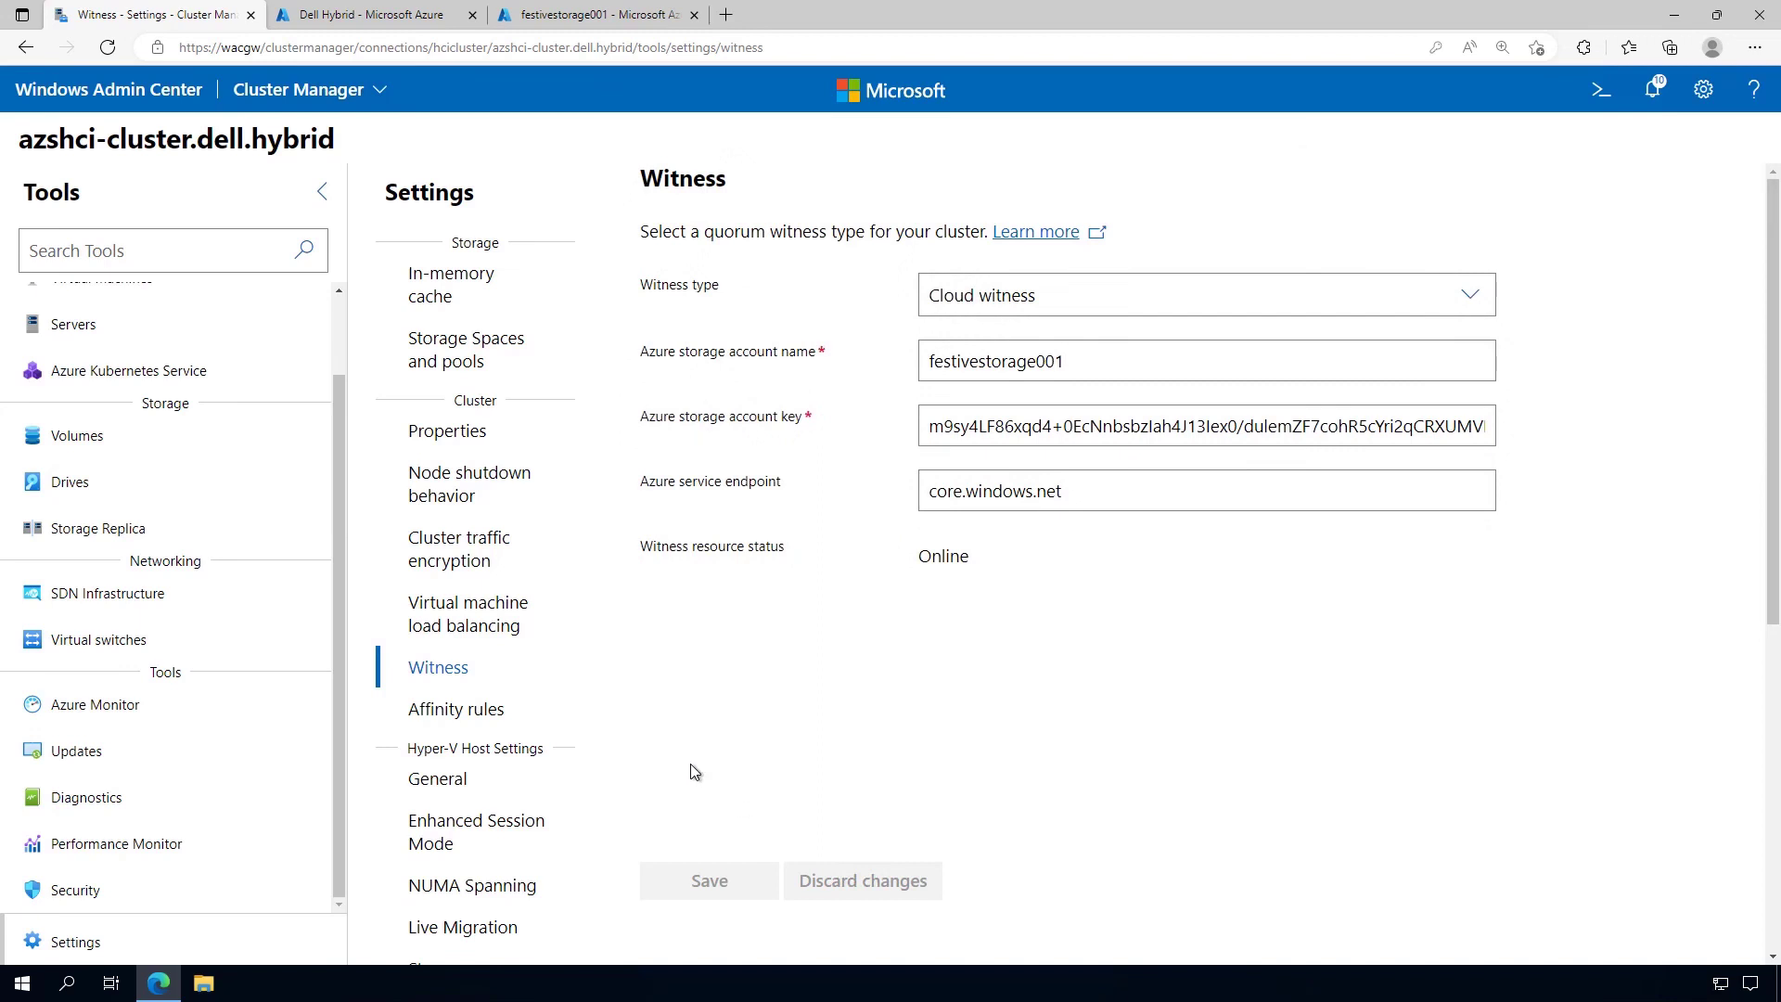
pyautogui.scroll(2, 179, 500)
pyautogui.click(88, 309)
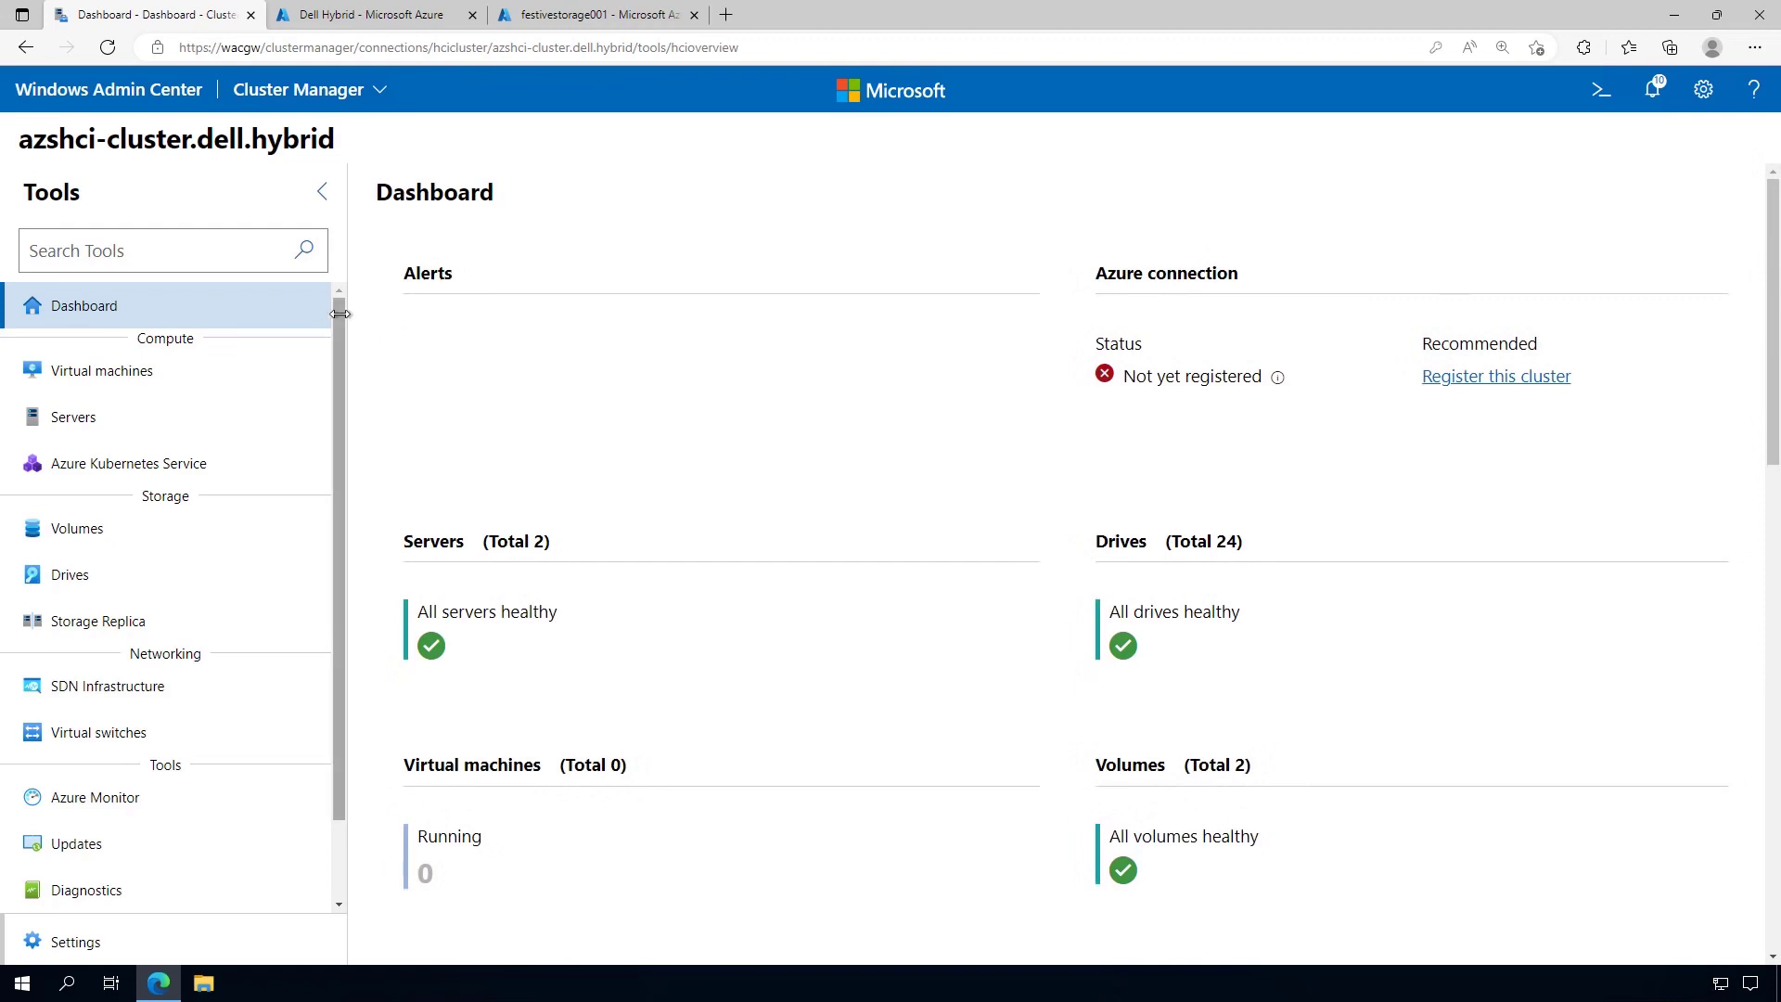
# Go to Azure Stack HCI registration in cluster Settings and bring up the Register form
pyautogui.scroll(-1, 340, 313)
pyautogui.click(119, 943)
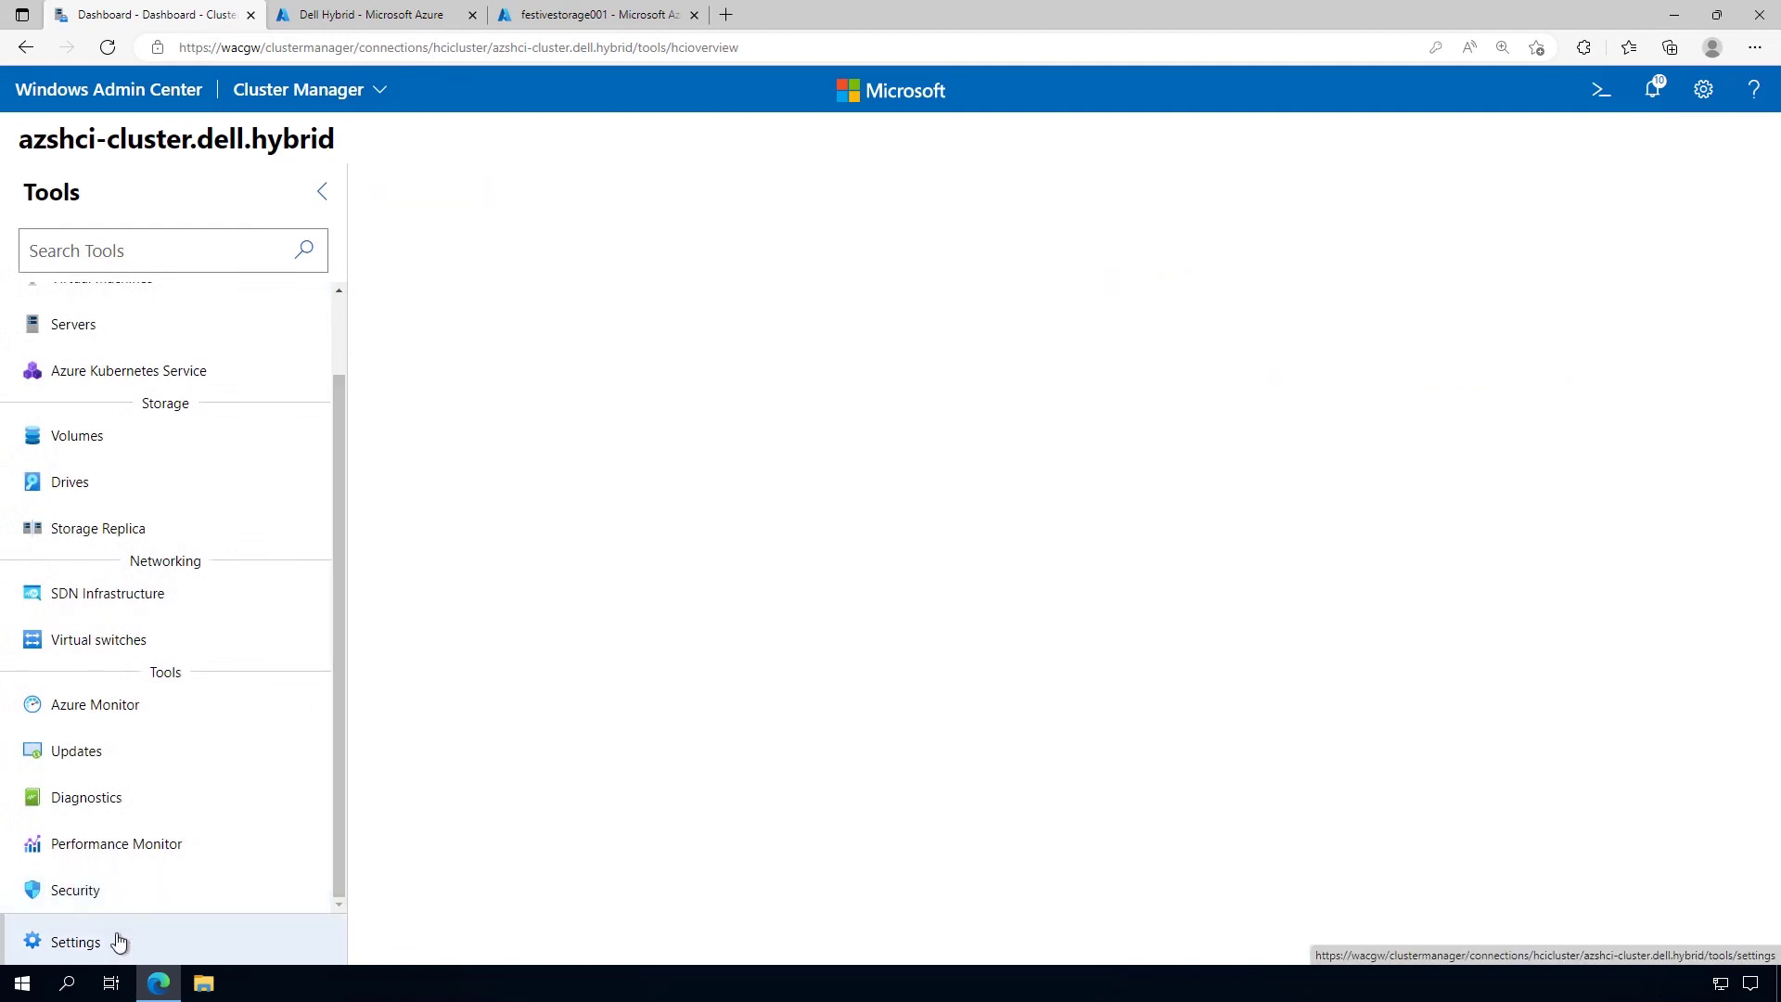
pyautogui.scroll(-5, 445, 556)
pyautogui.click(487, 490)
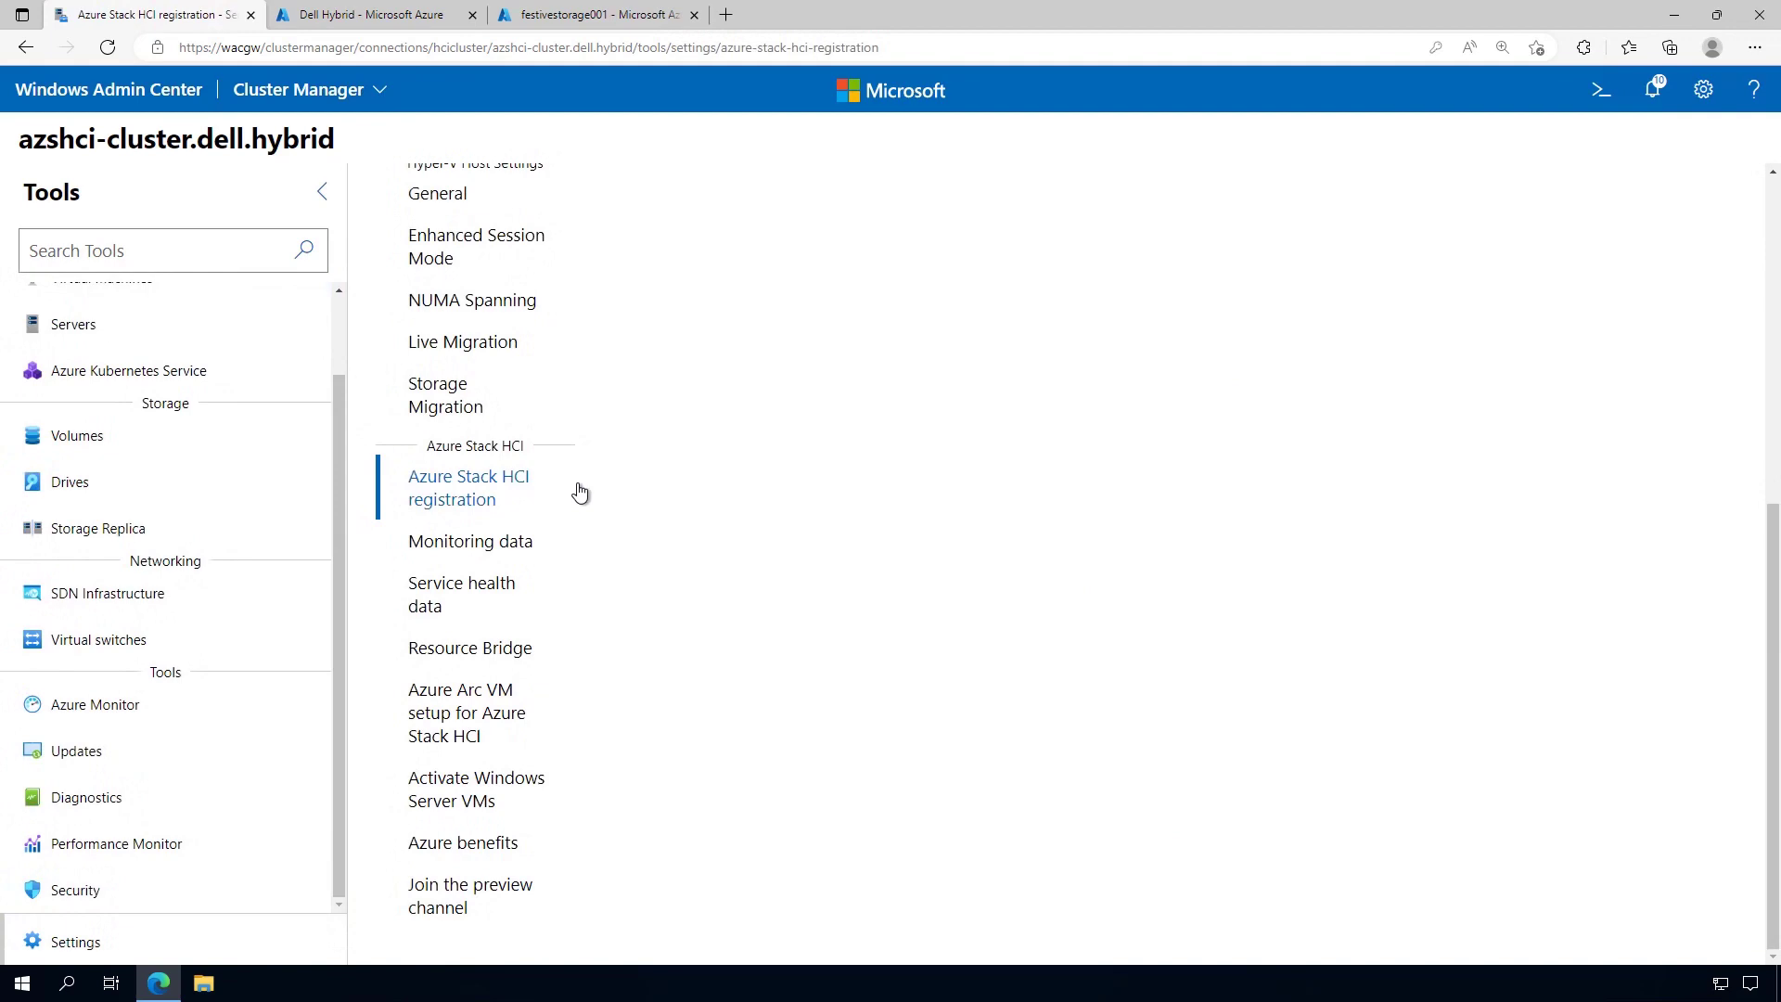
pyautogui.scroll(6, 864, 625)
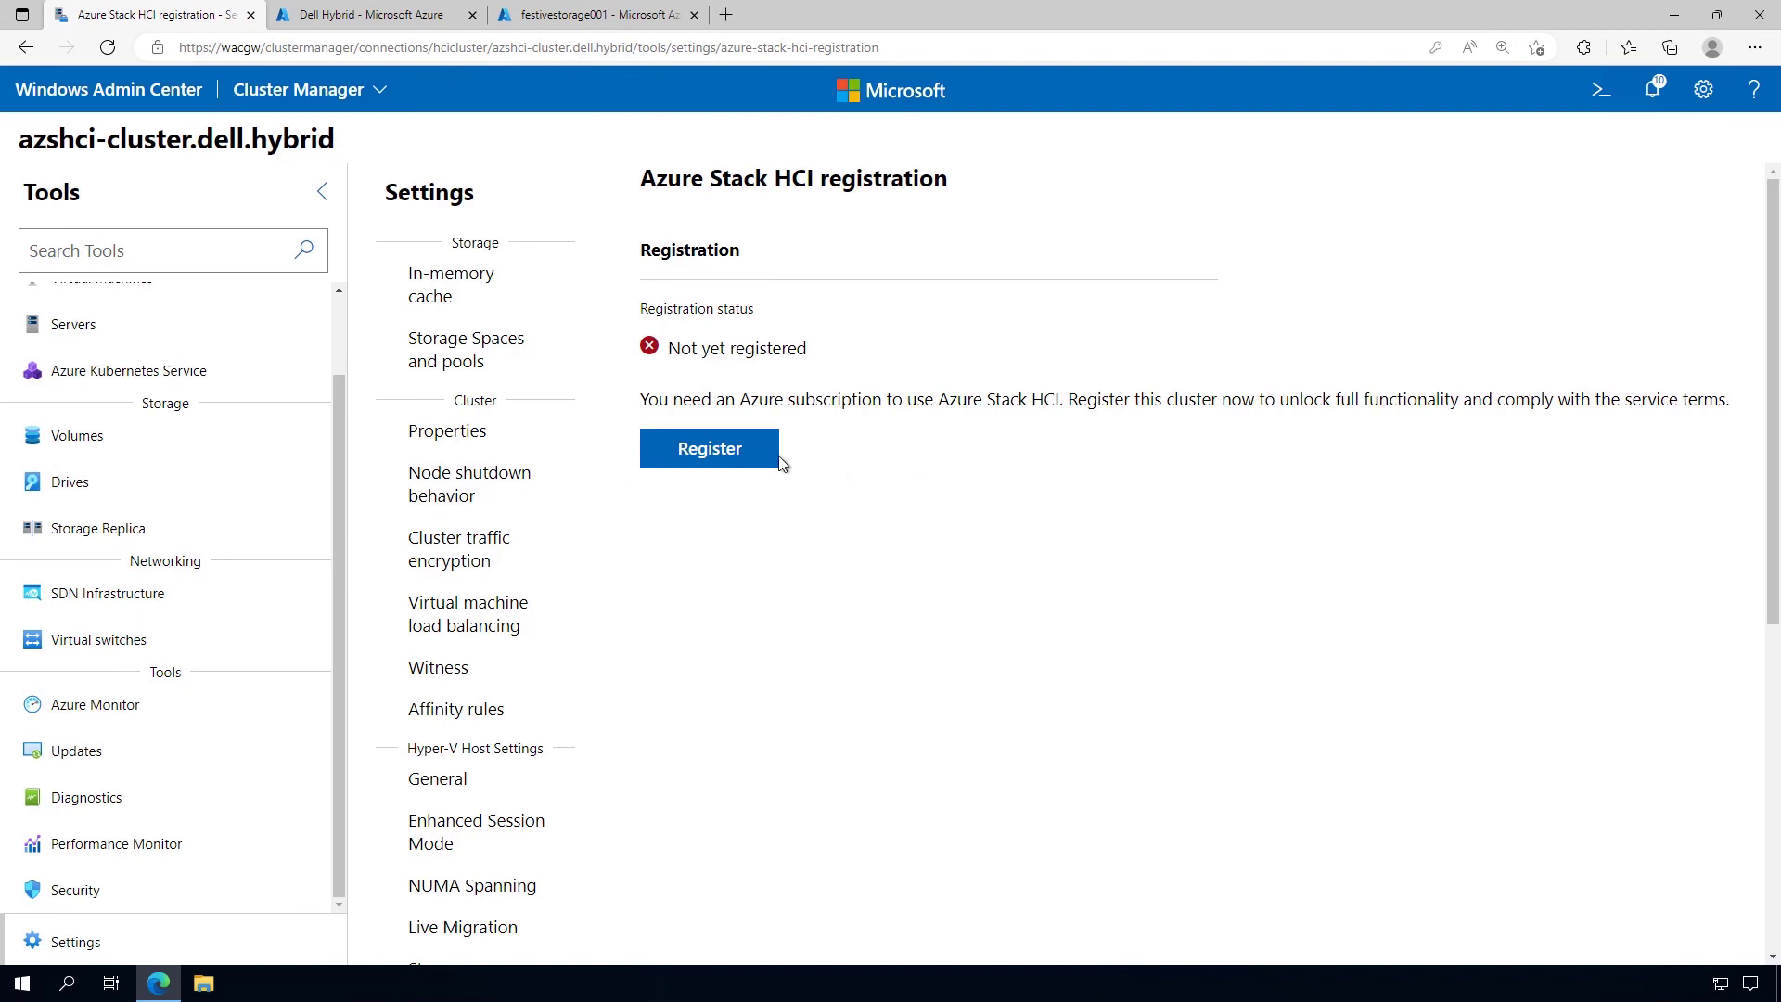
pyautogui.click(724, 453)
pyautogui.click(727, 455)
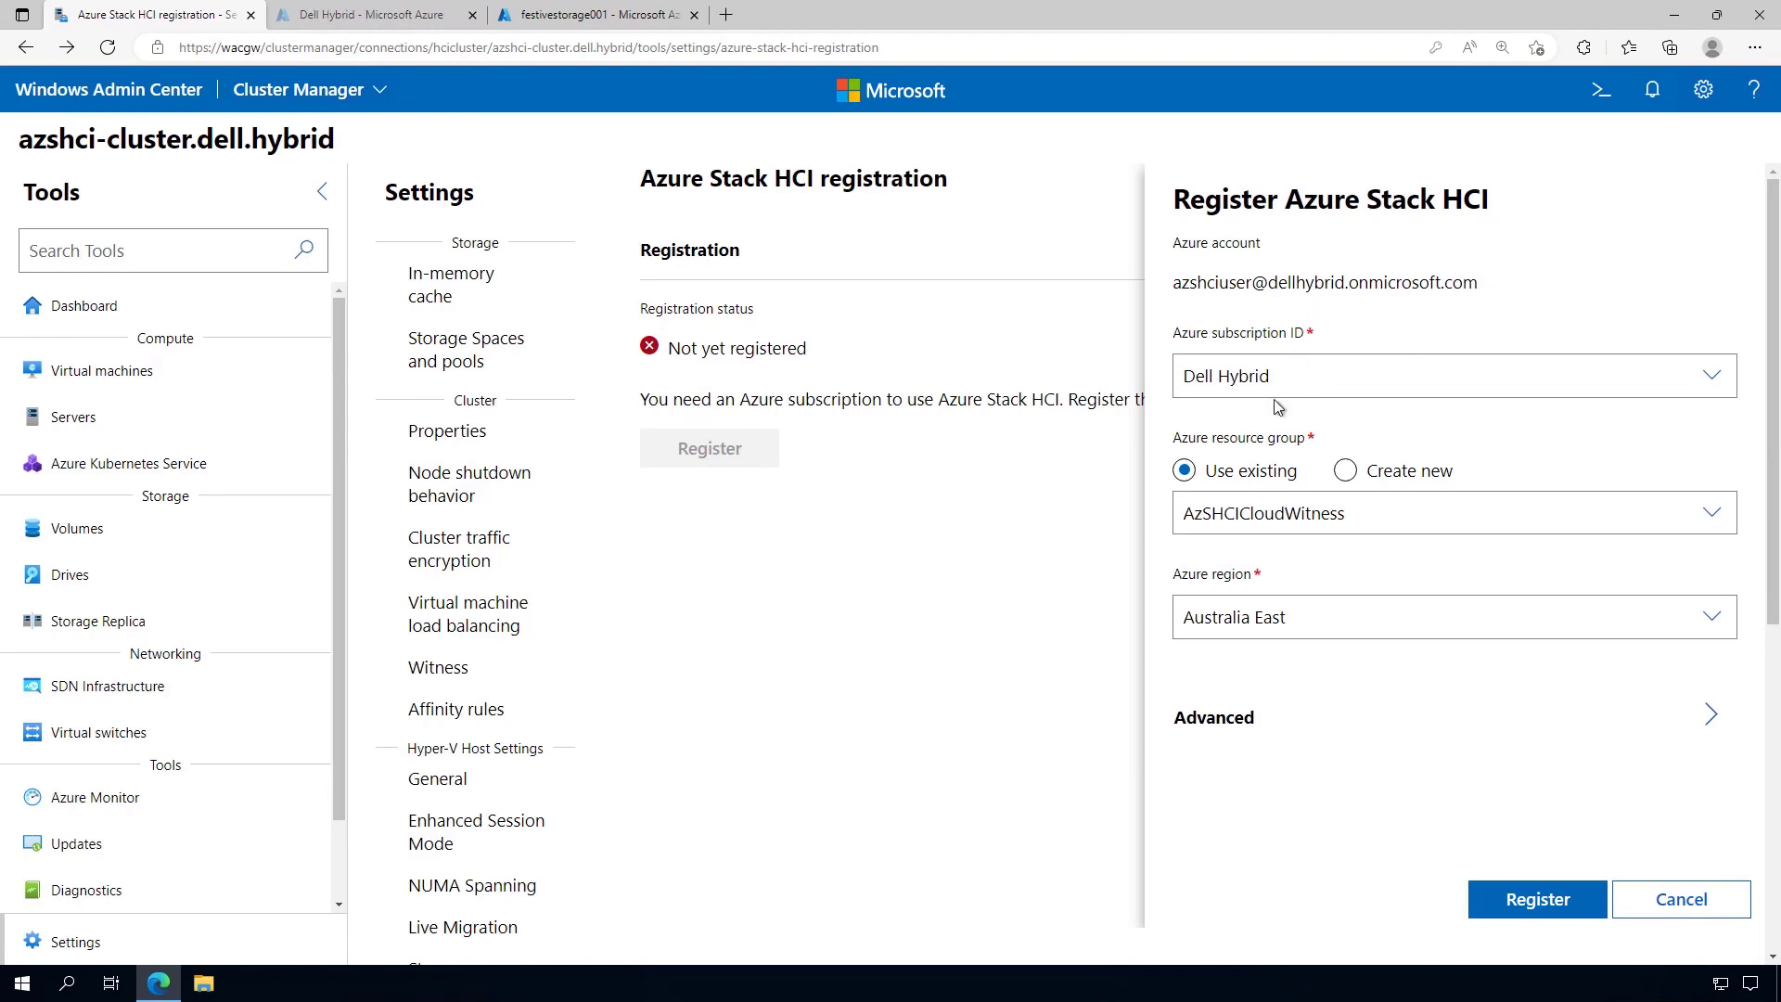
# Create new resource group AzSHCICluster in East US and check the advanced Enable Azure Arc option
pyautogui.click(1344, 472)
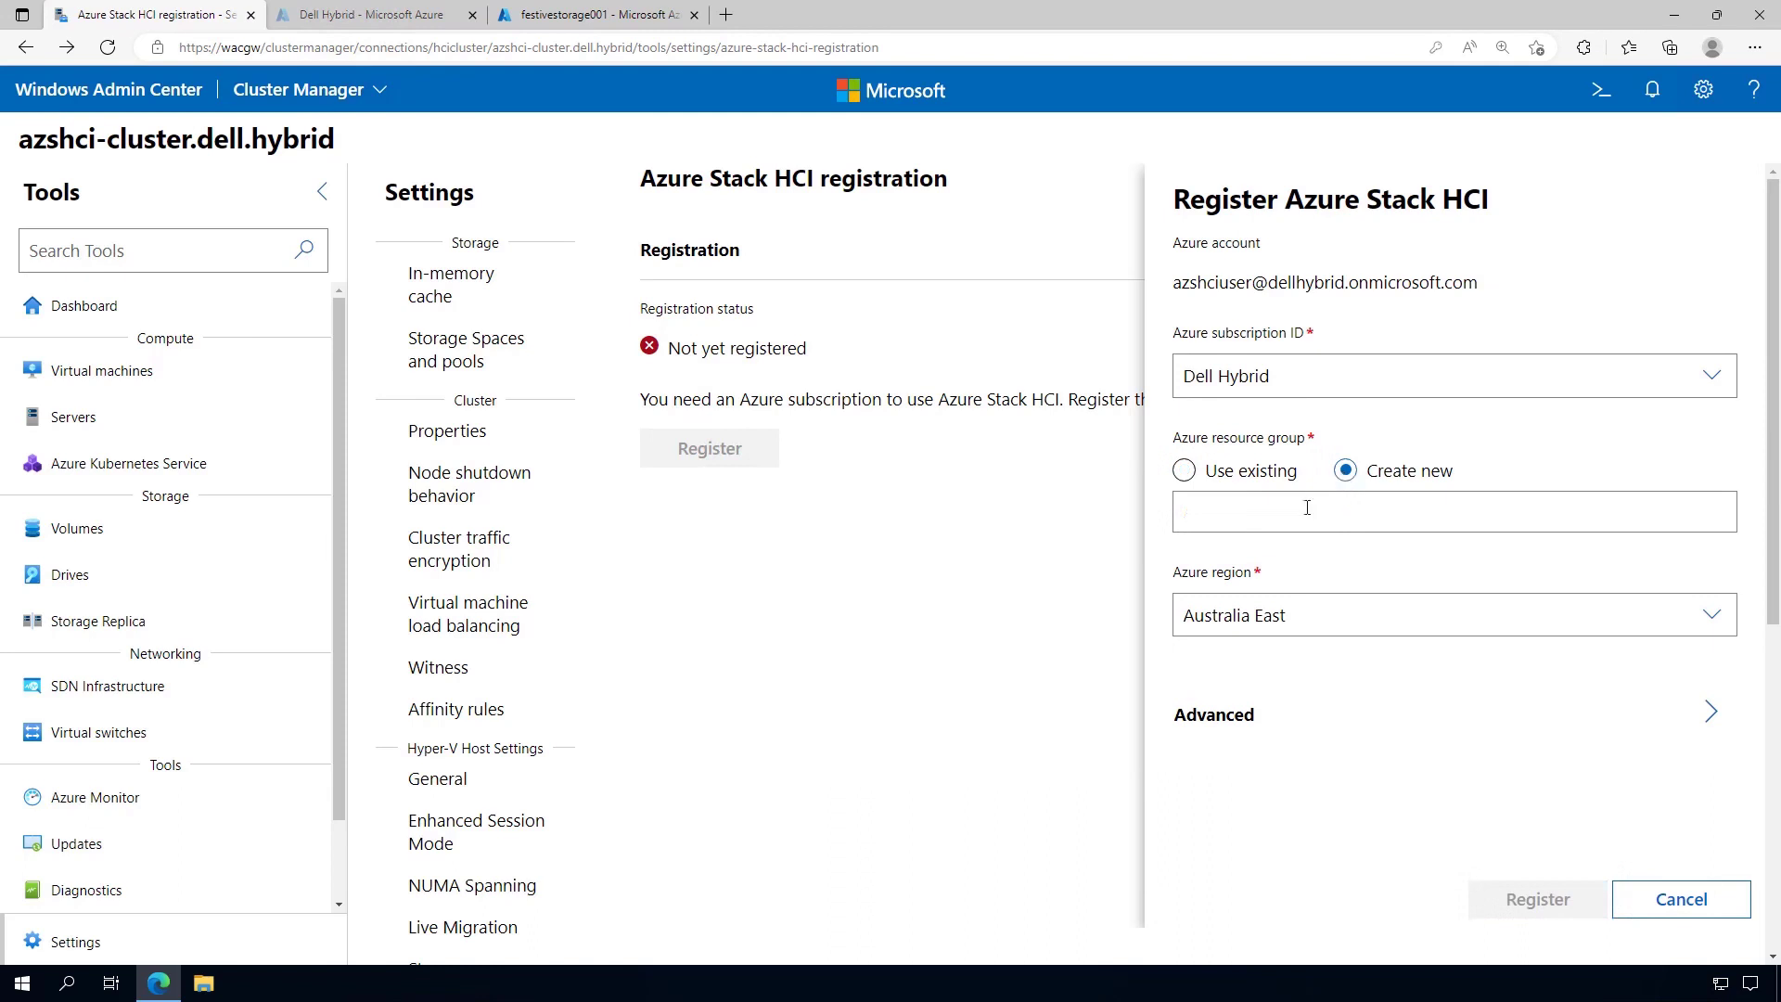
pyautogui.write('Az')
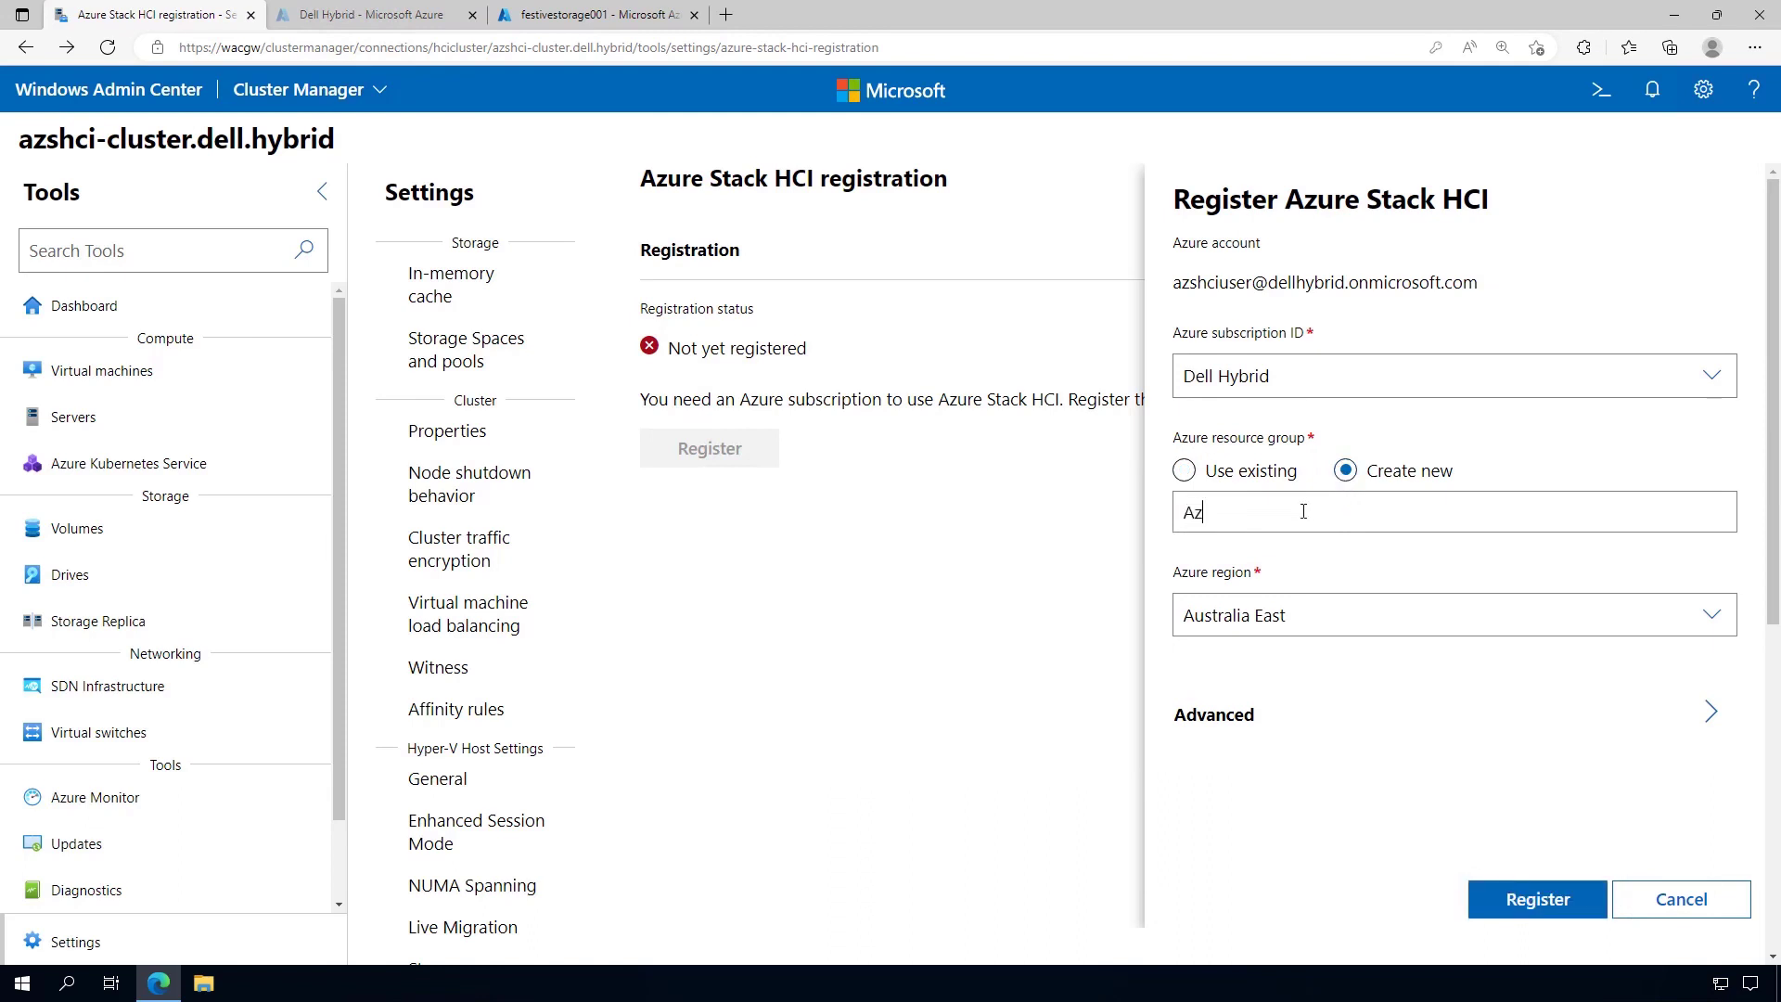
pyautogui.write('SHCICluster')
pyautogui.click(1303, 613)
pyautogui.click(1250, 406)
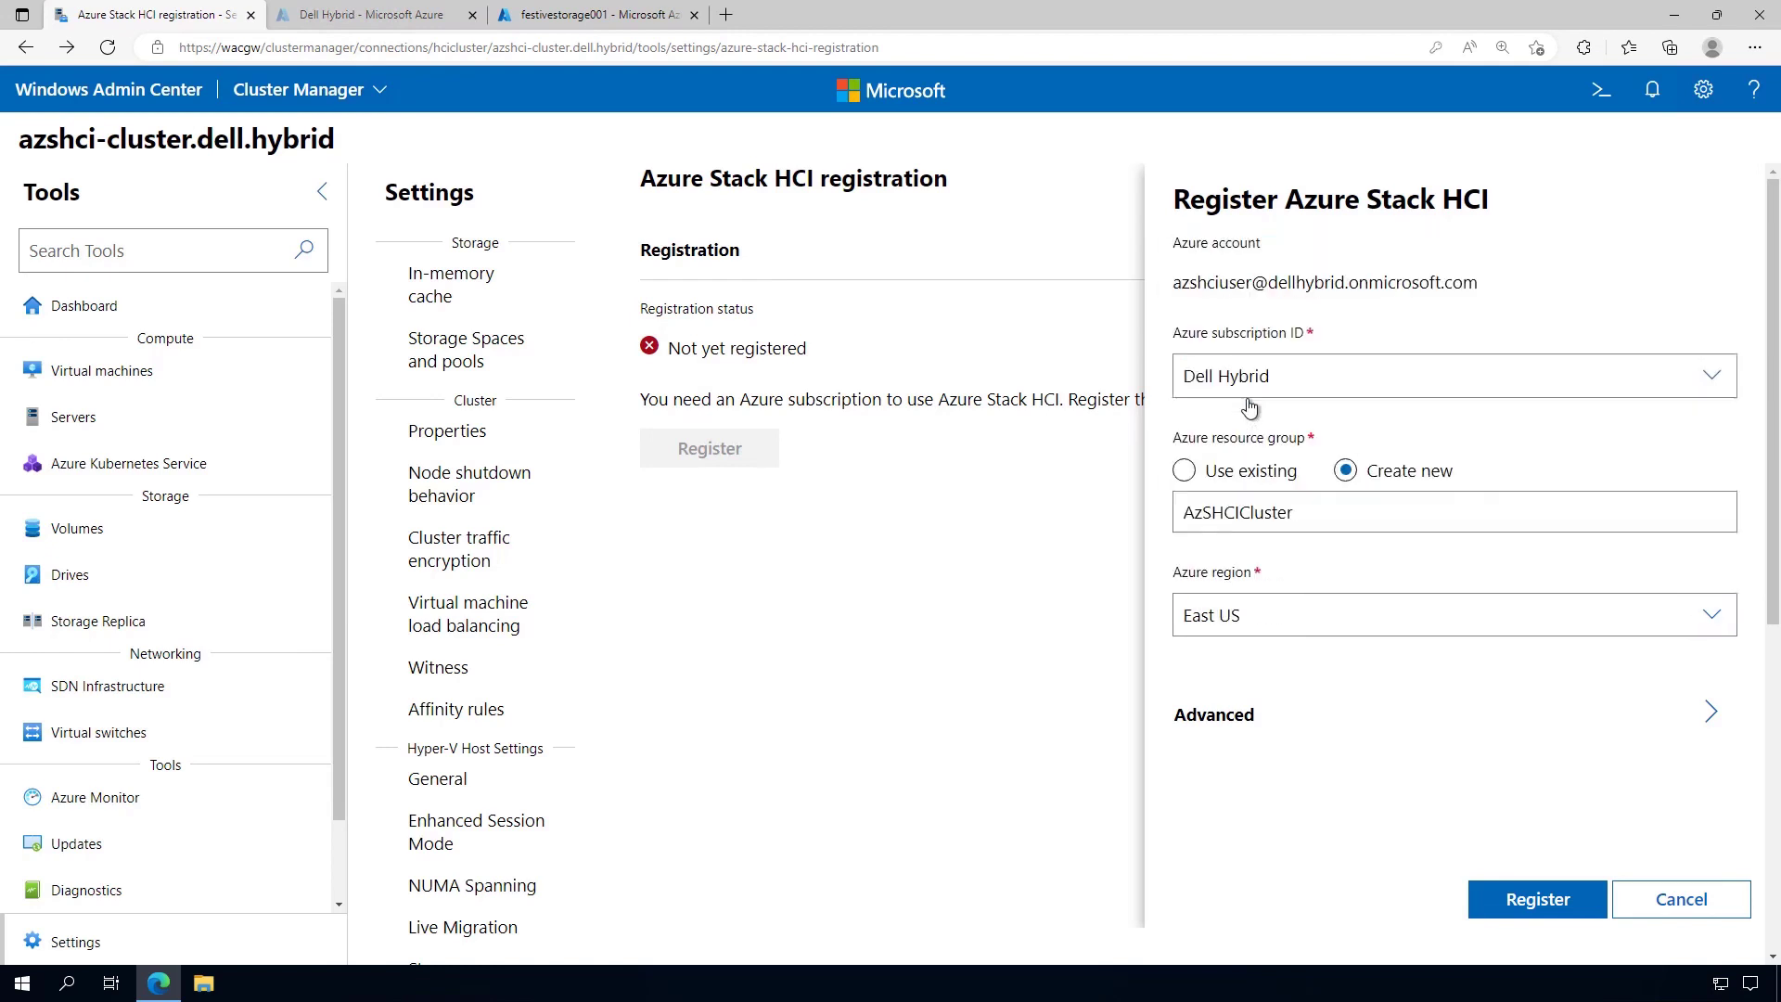
pyautogui.click(1246, 715)
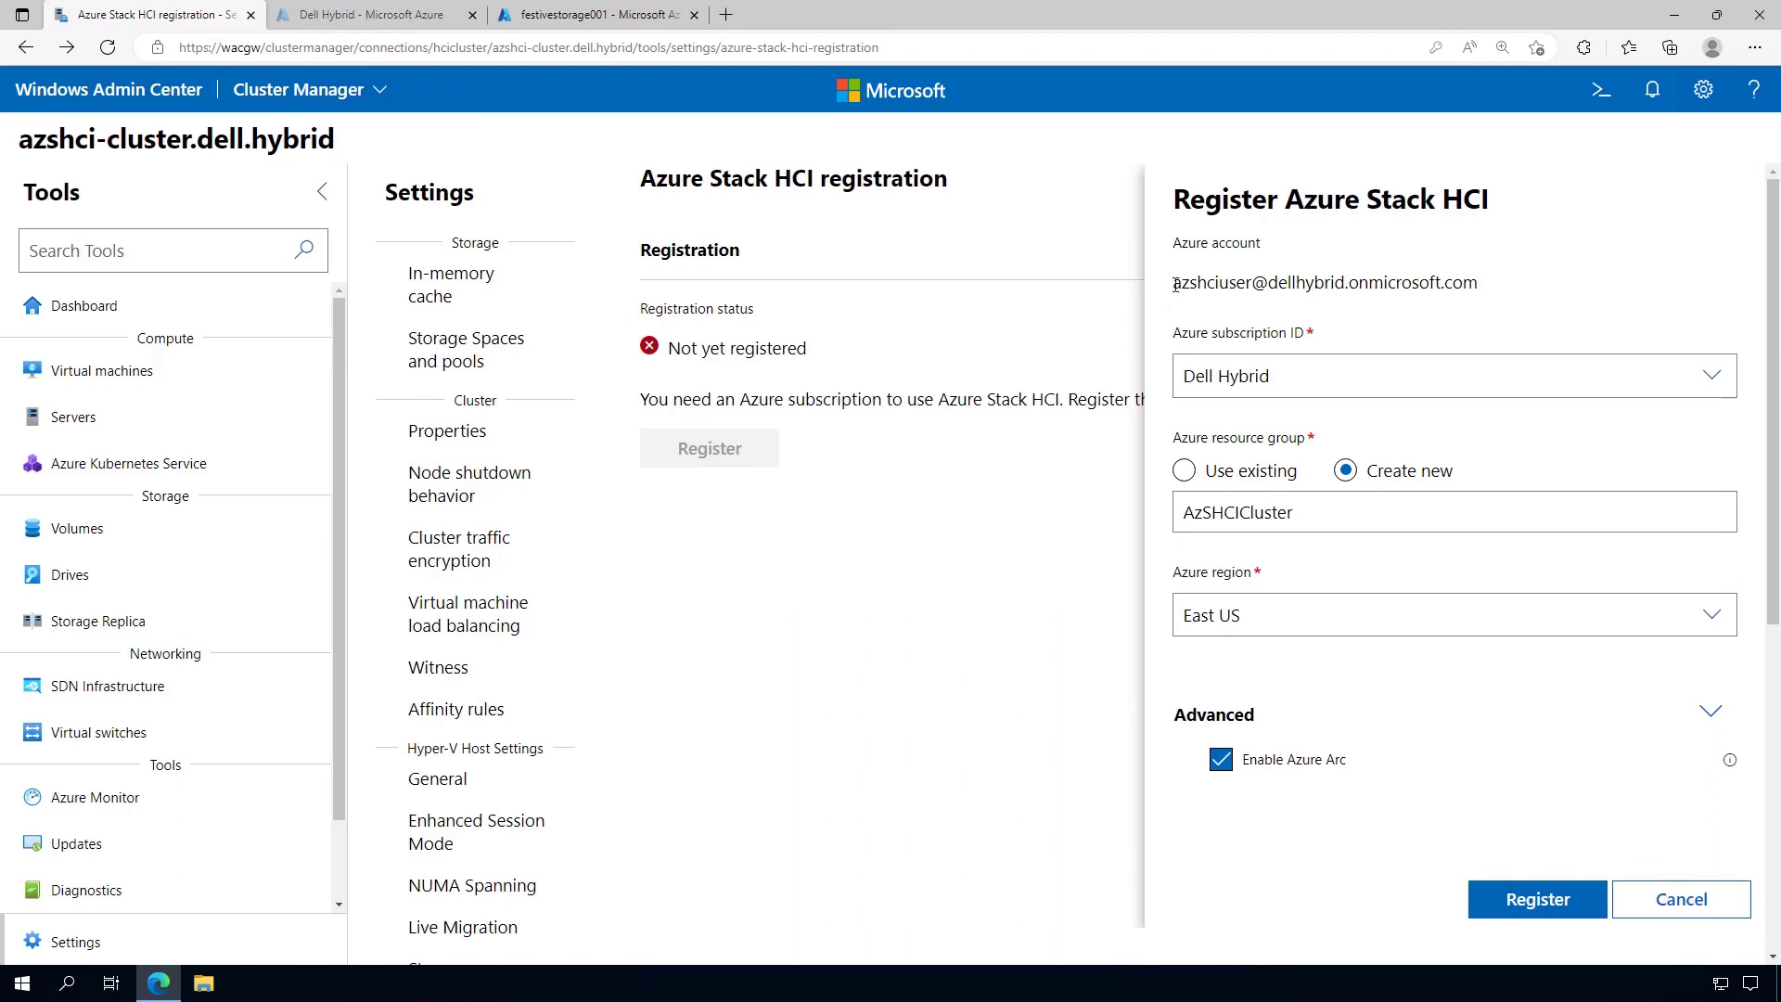
pyautogui.moveTo(1172, 283); pyautogui.dragTo(1250, 290)
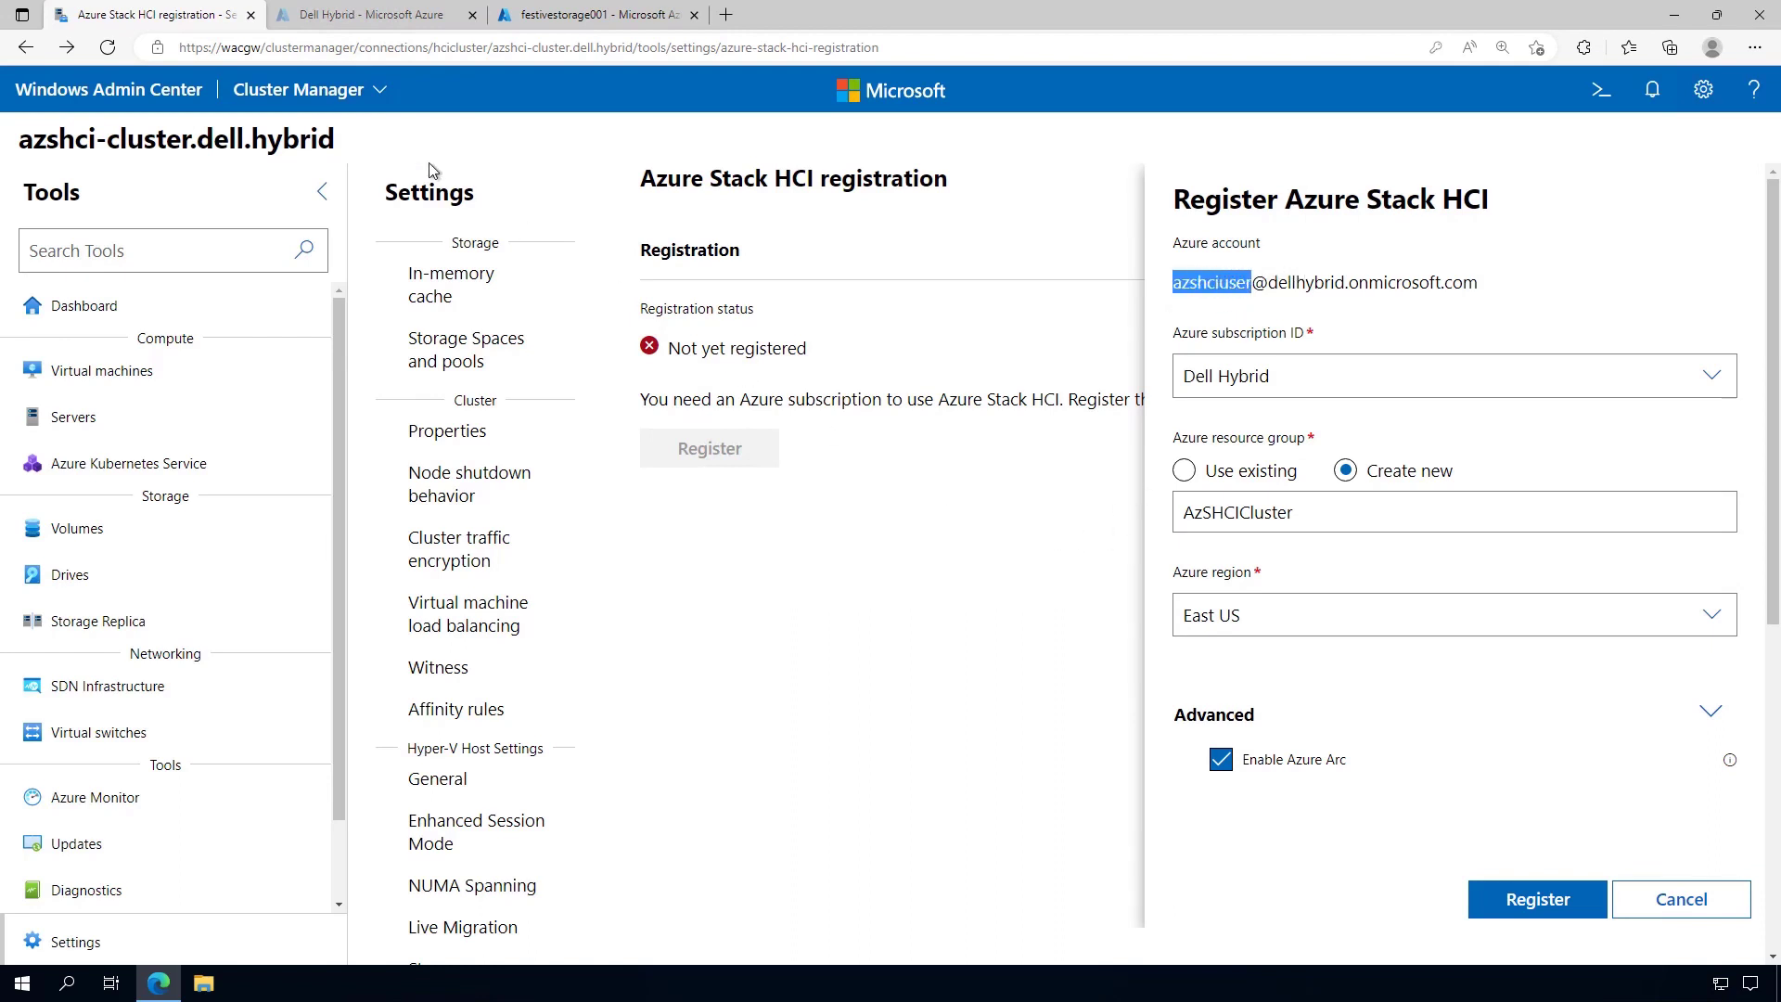
pyautogui.click(366, 15)
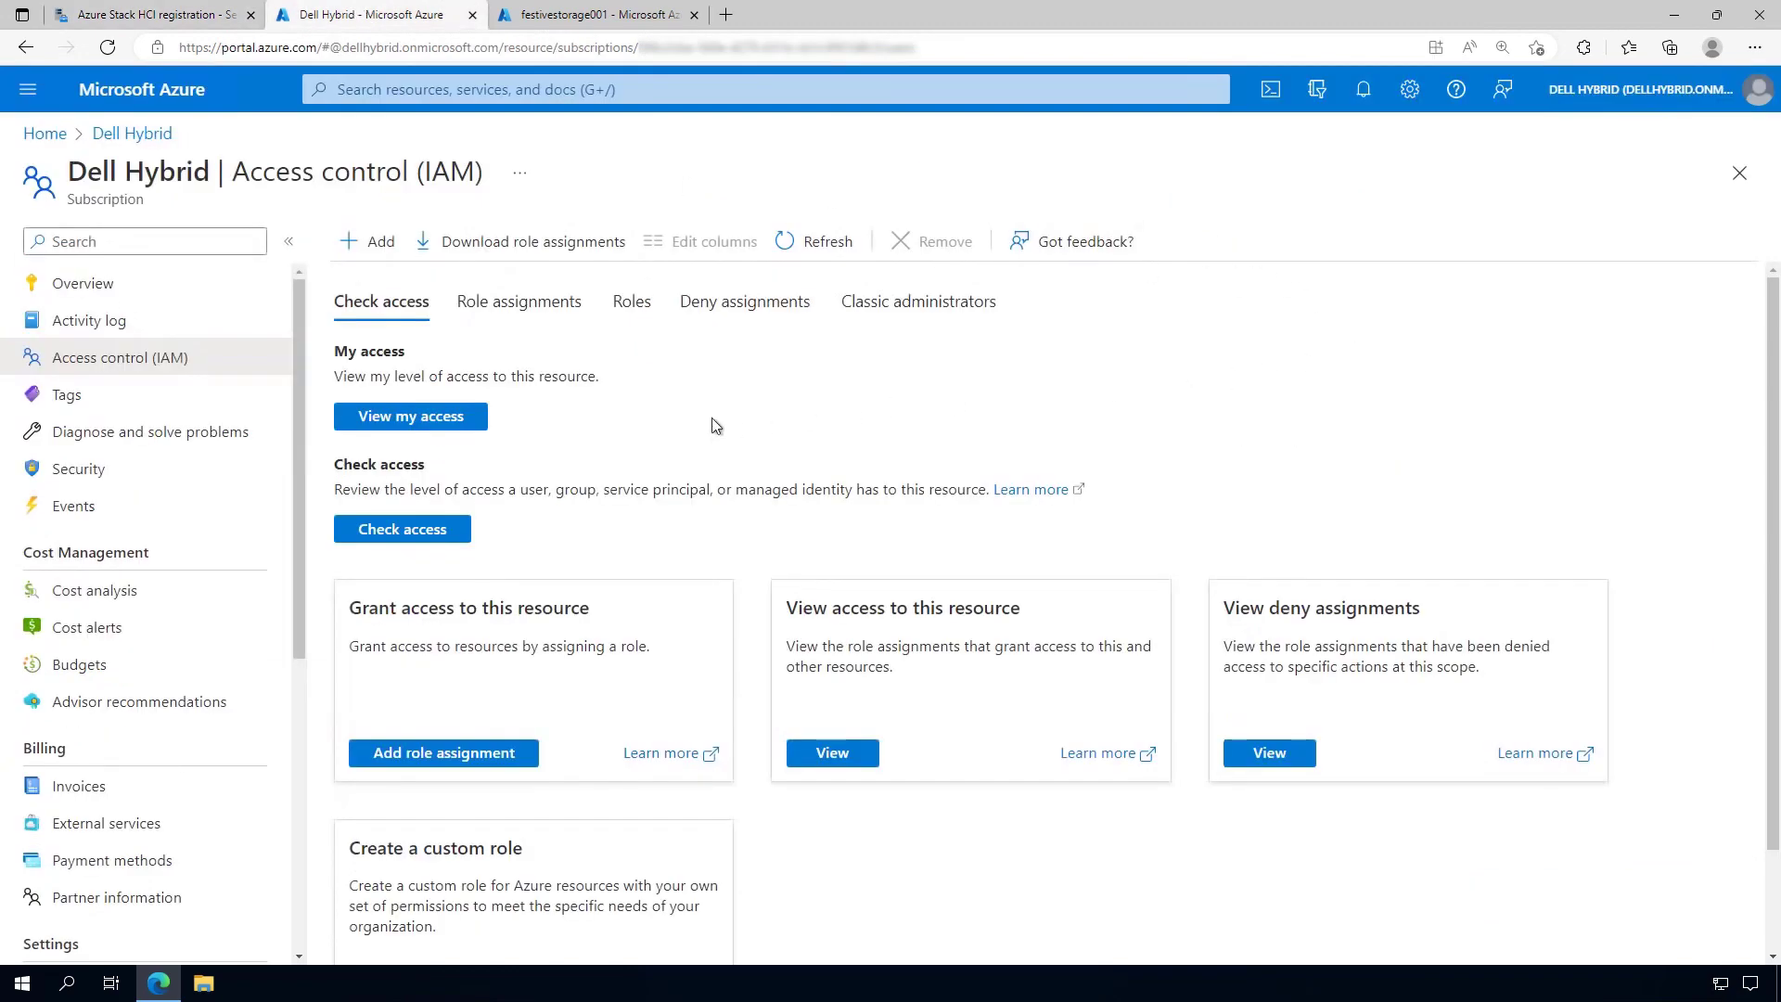
# Check View my access on Dell Hybrid for the Contributor and User Access Administrator roles, then return
pyautogui.click(440, 425)
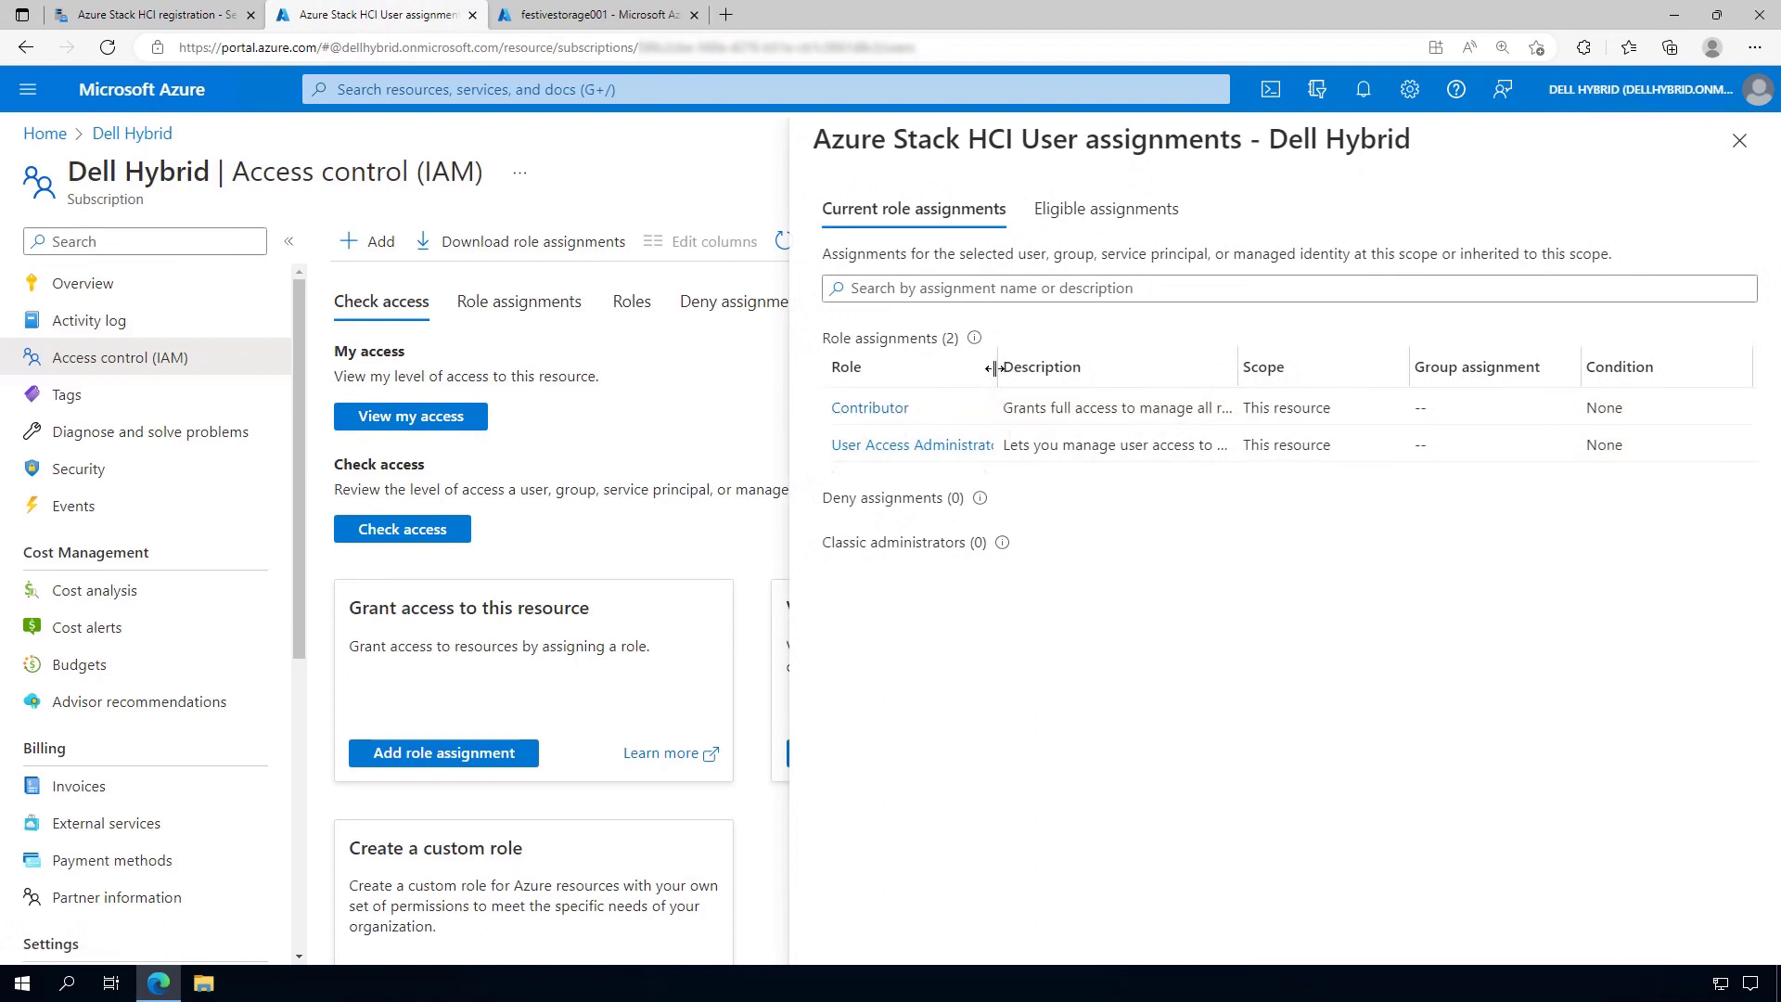
pyautogui.moveTo(995, 368); pyautogui.dragTo(1033, 368)
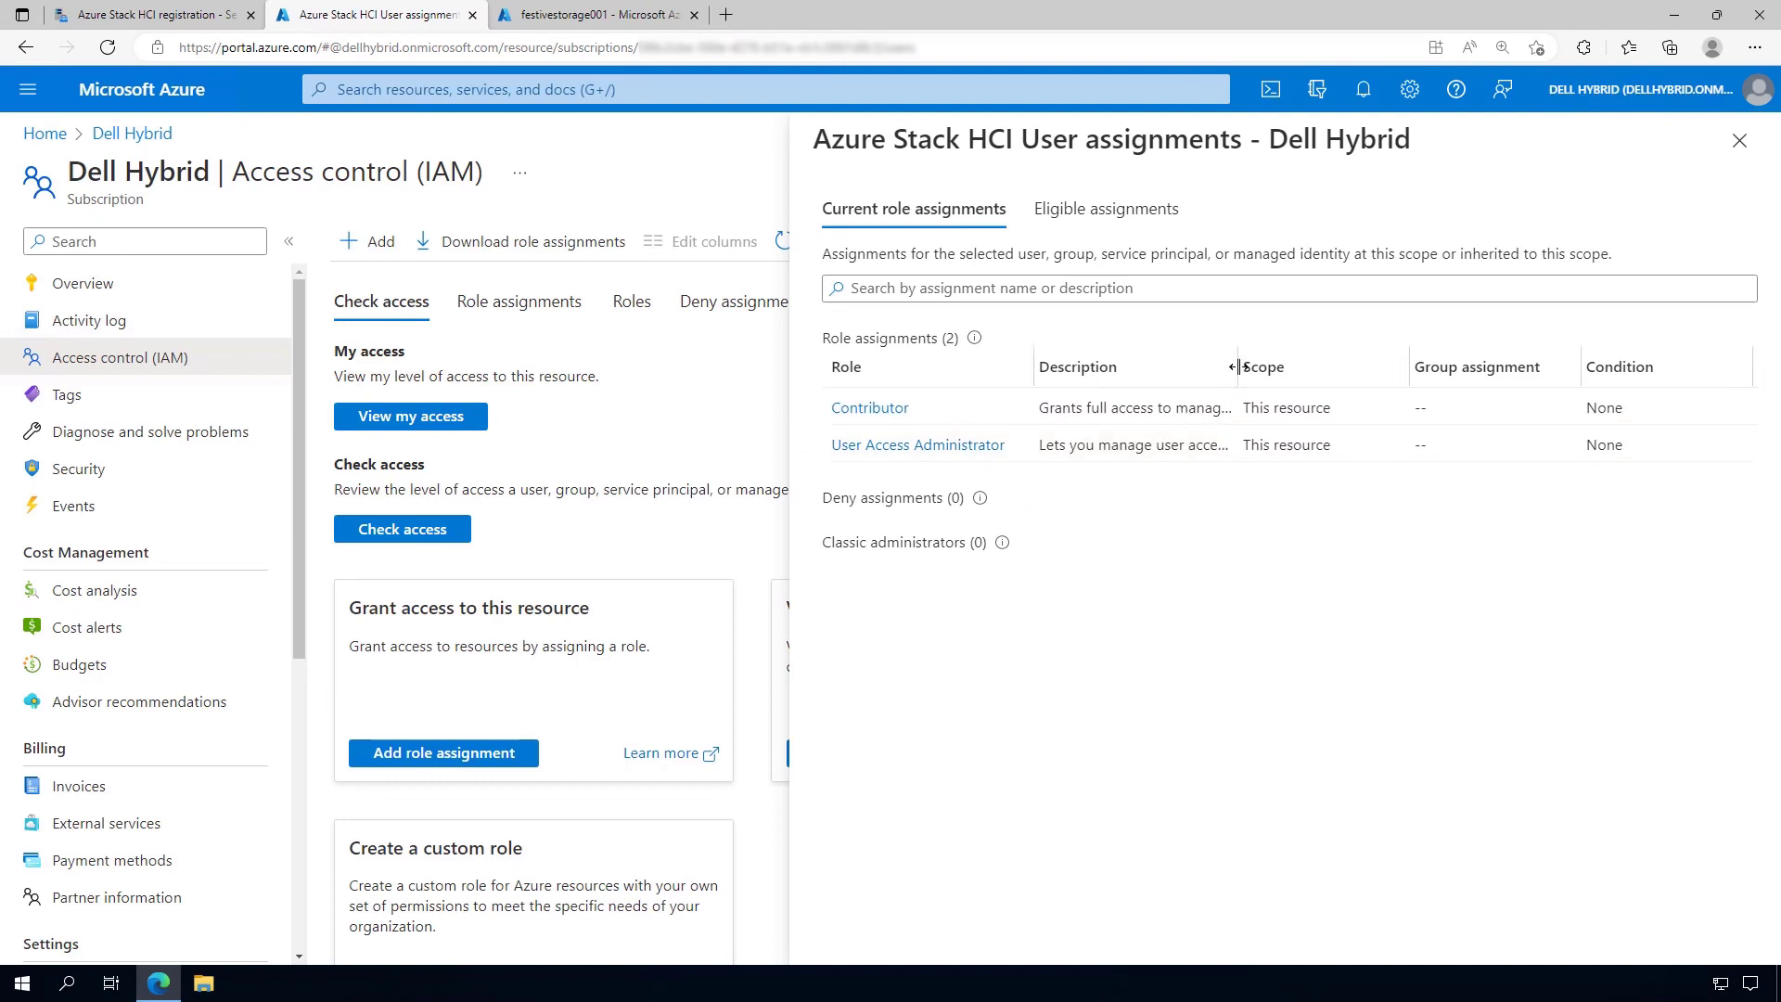
pyautogui.moveTo(1322, 366); pyautogui.dragTo(1597, 368)
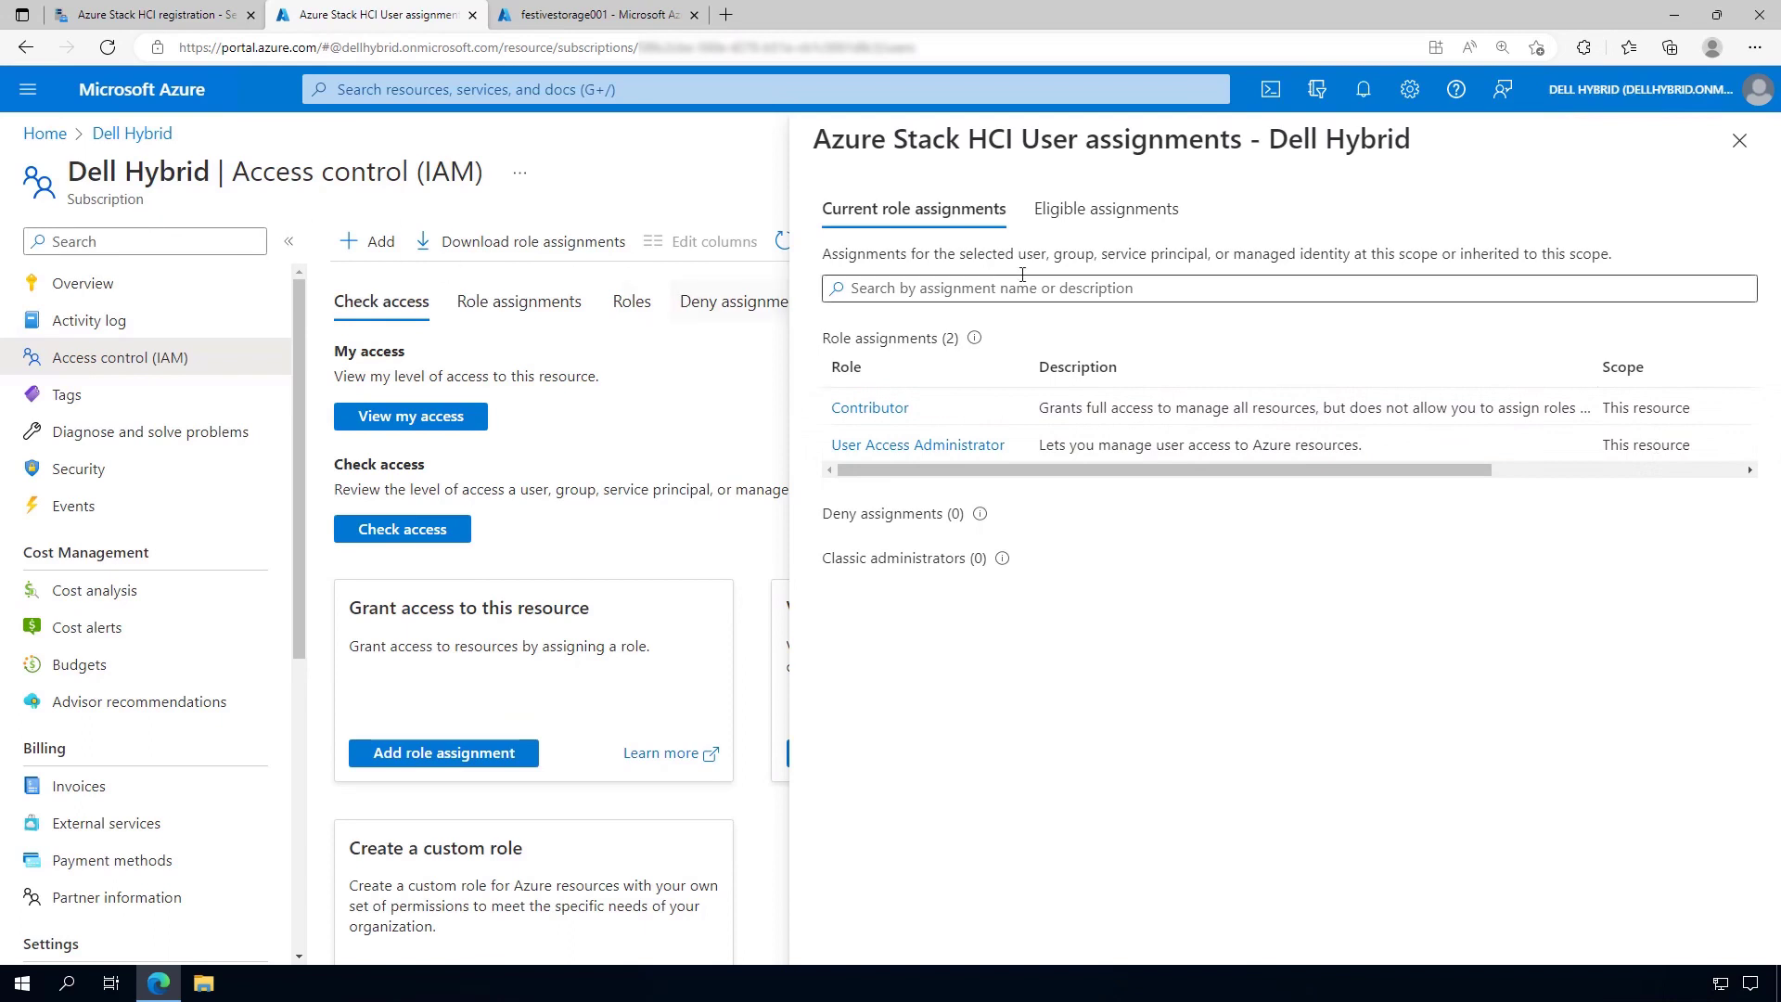
pyautogui.click(1737, 142)
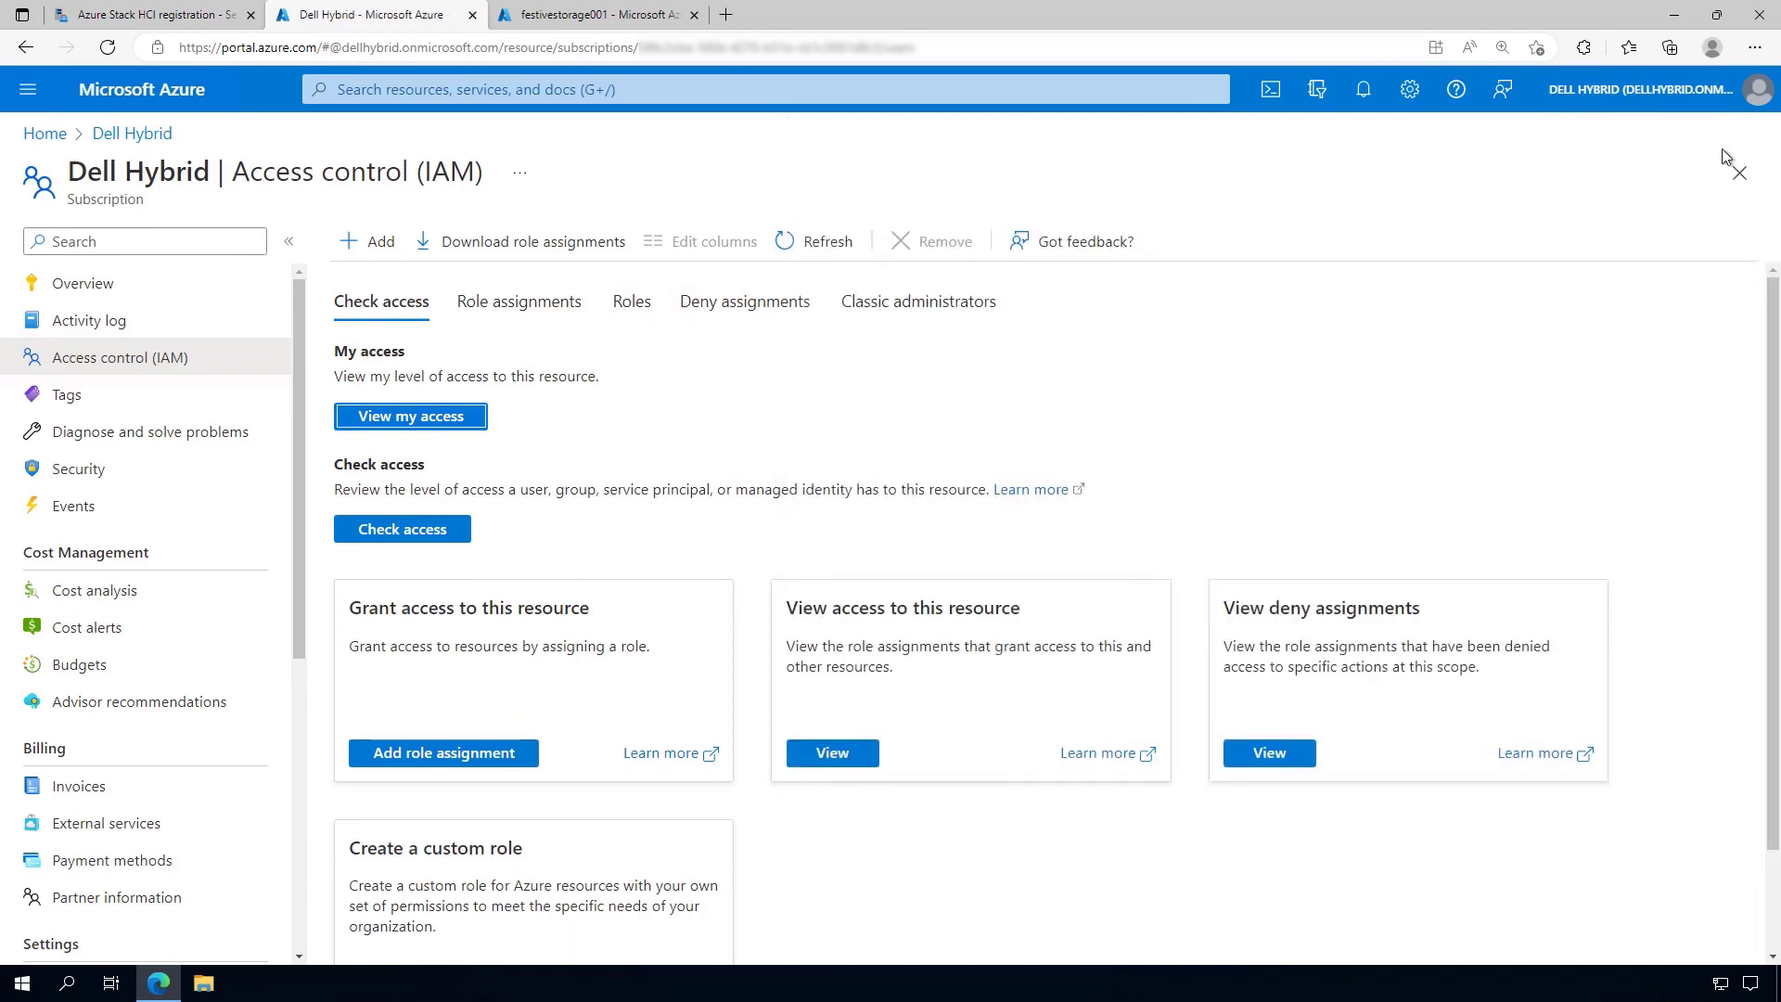
pyautogui.click(156, 14)
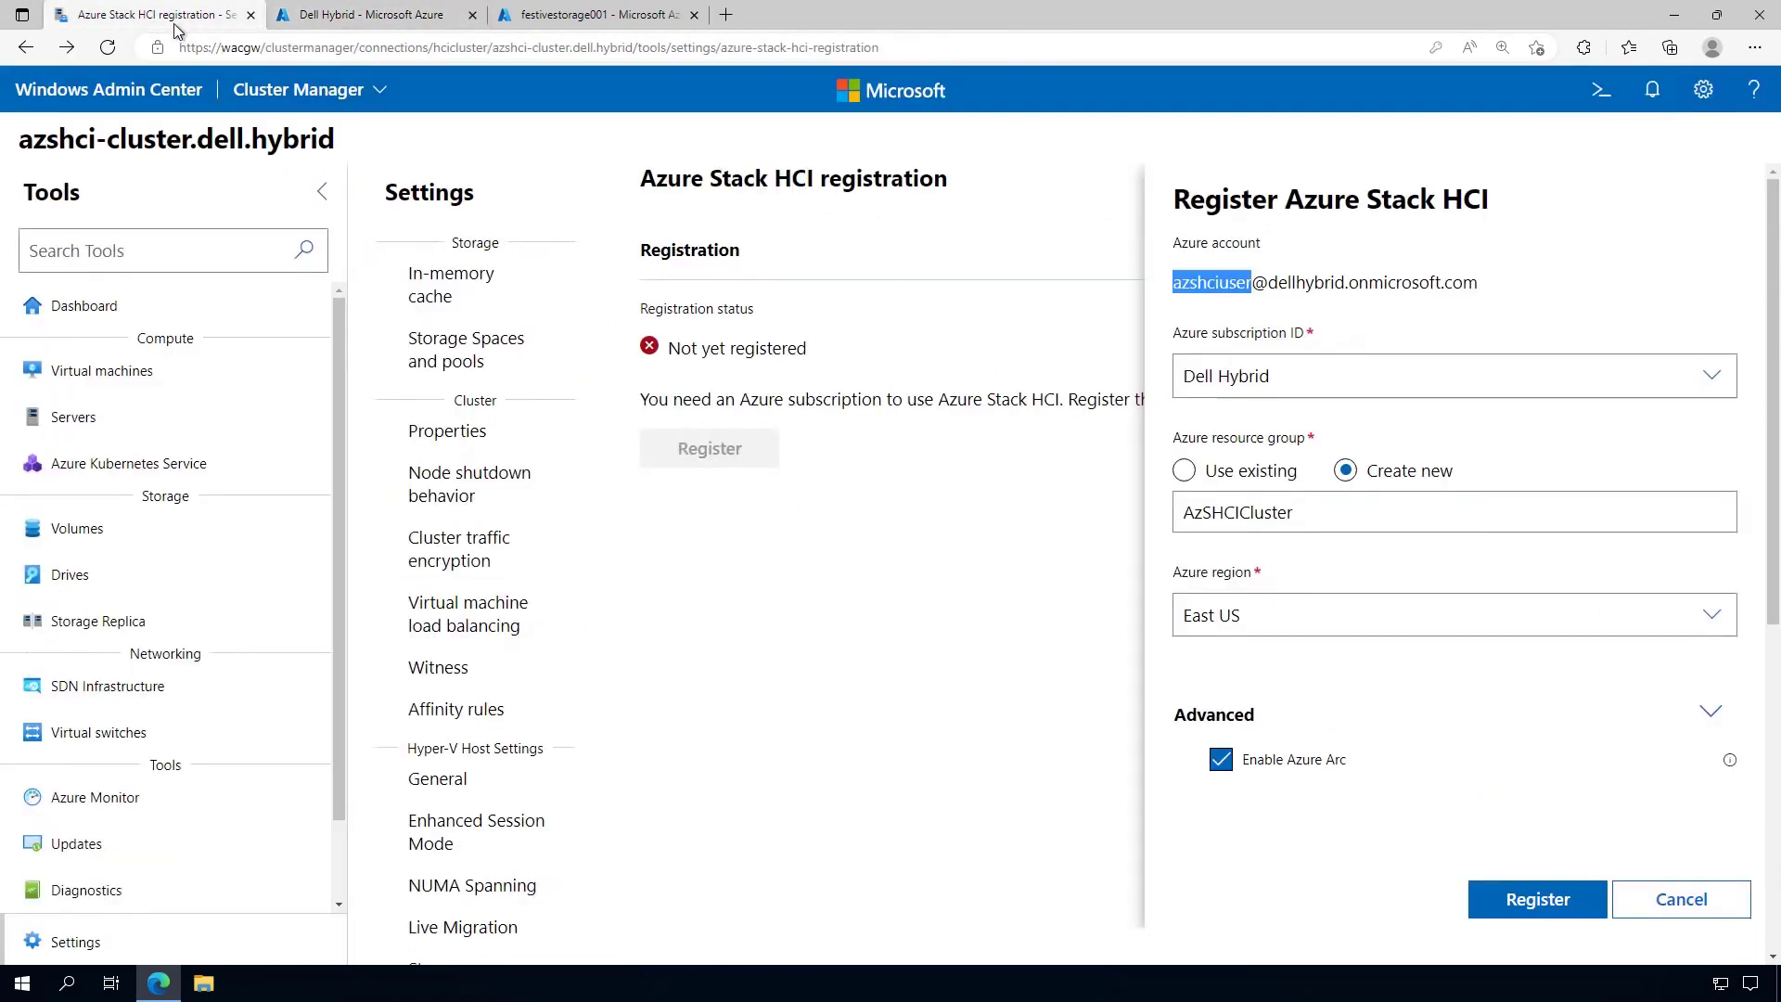
# Register the cluster with Azure Stack HCI with Arc, reaching Registered and Connected status
pyautogui.click(1540, 900)
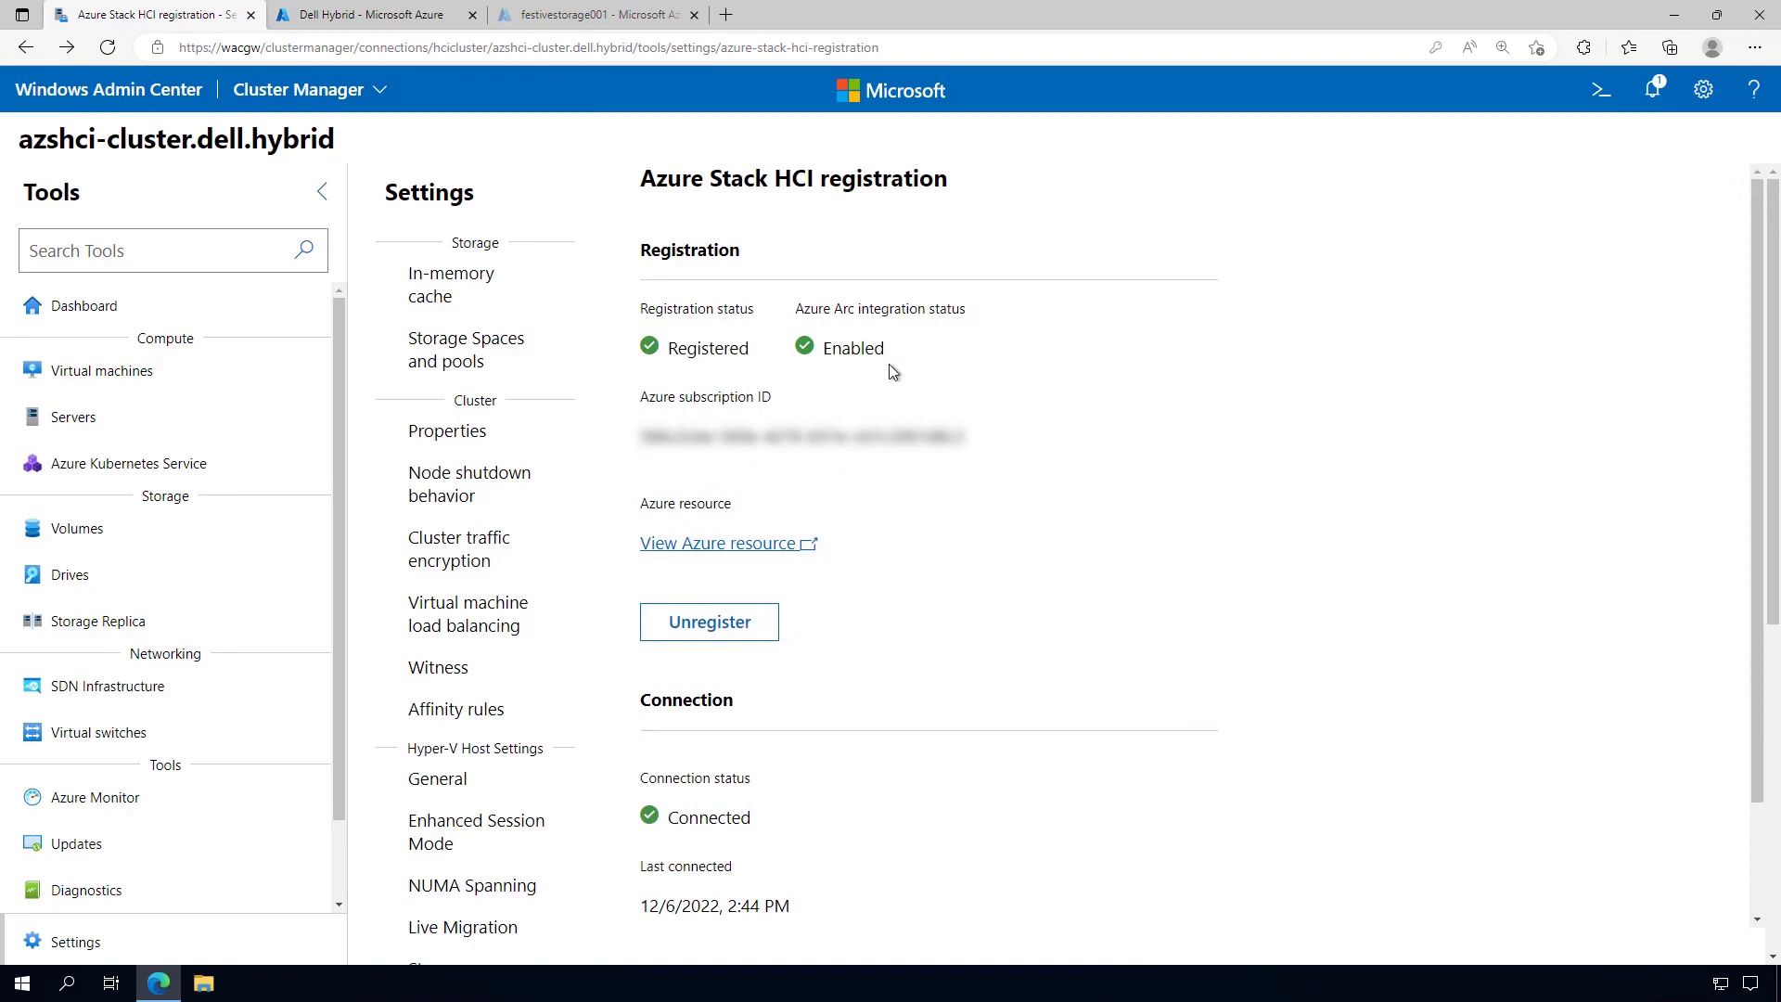
pyautogui.scroll(-1, 1103, 536)
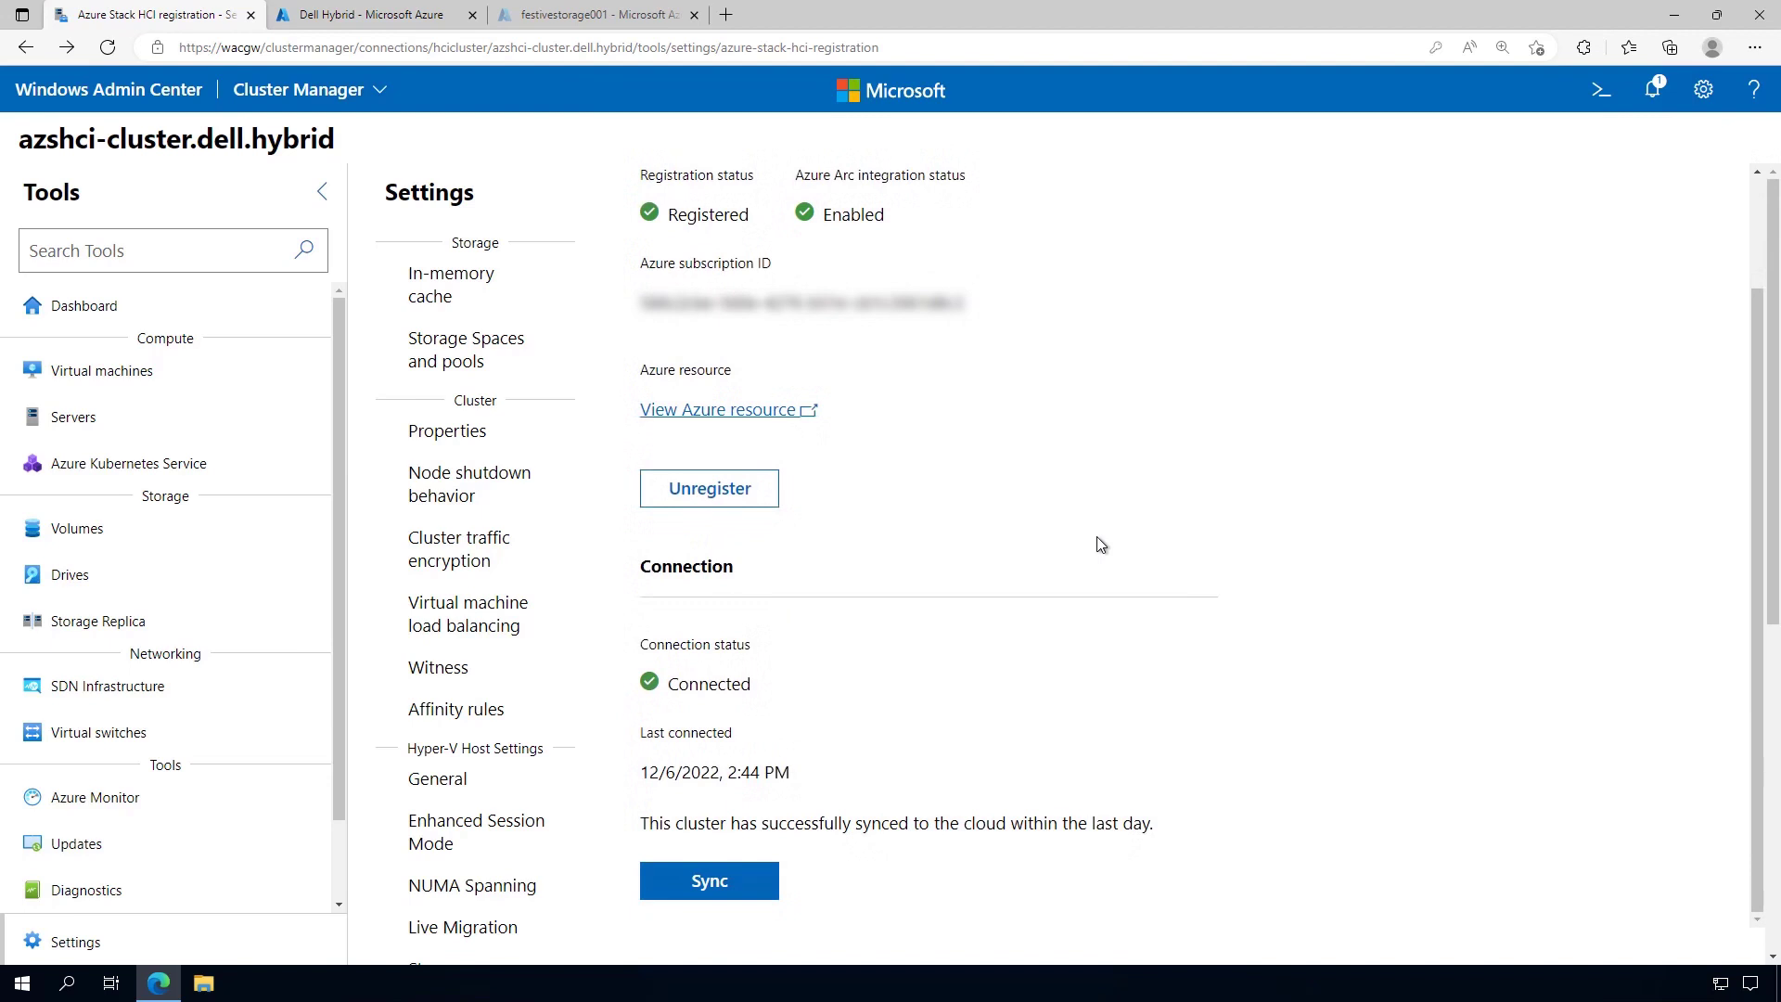
pyautogui.scroll(1, 1101, 544)
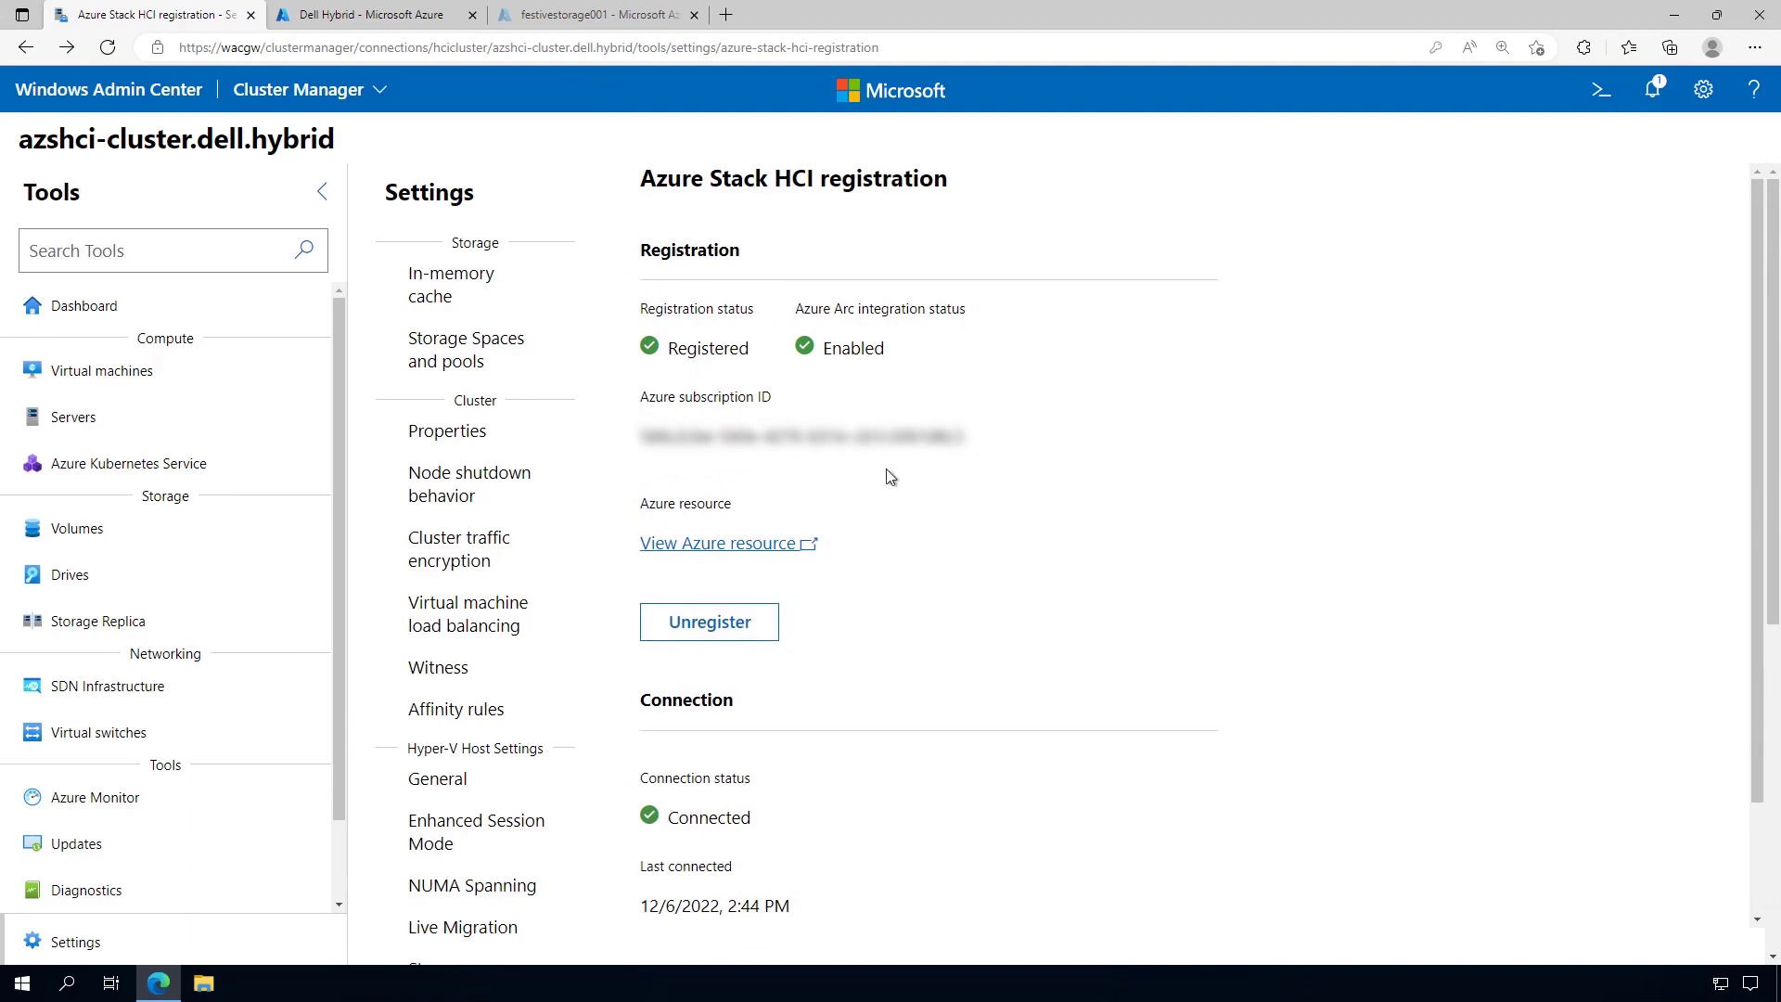
pyautogui.click(385, 14)
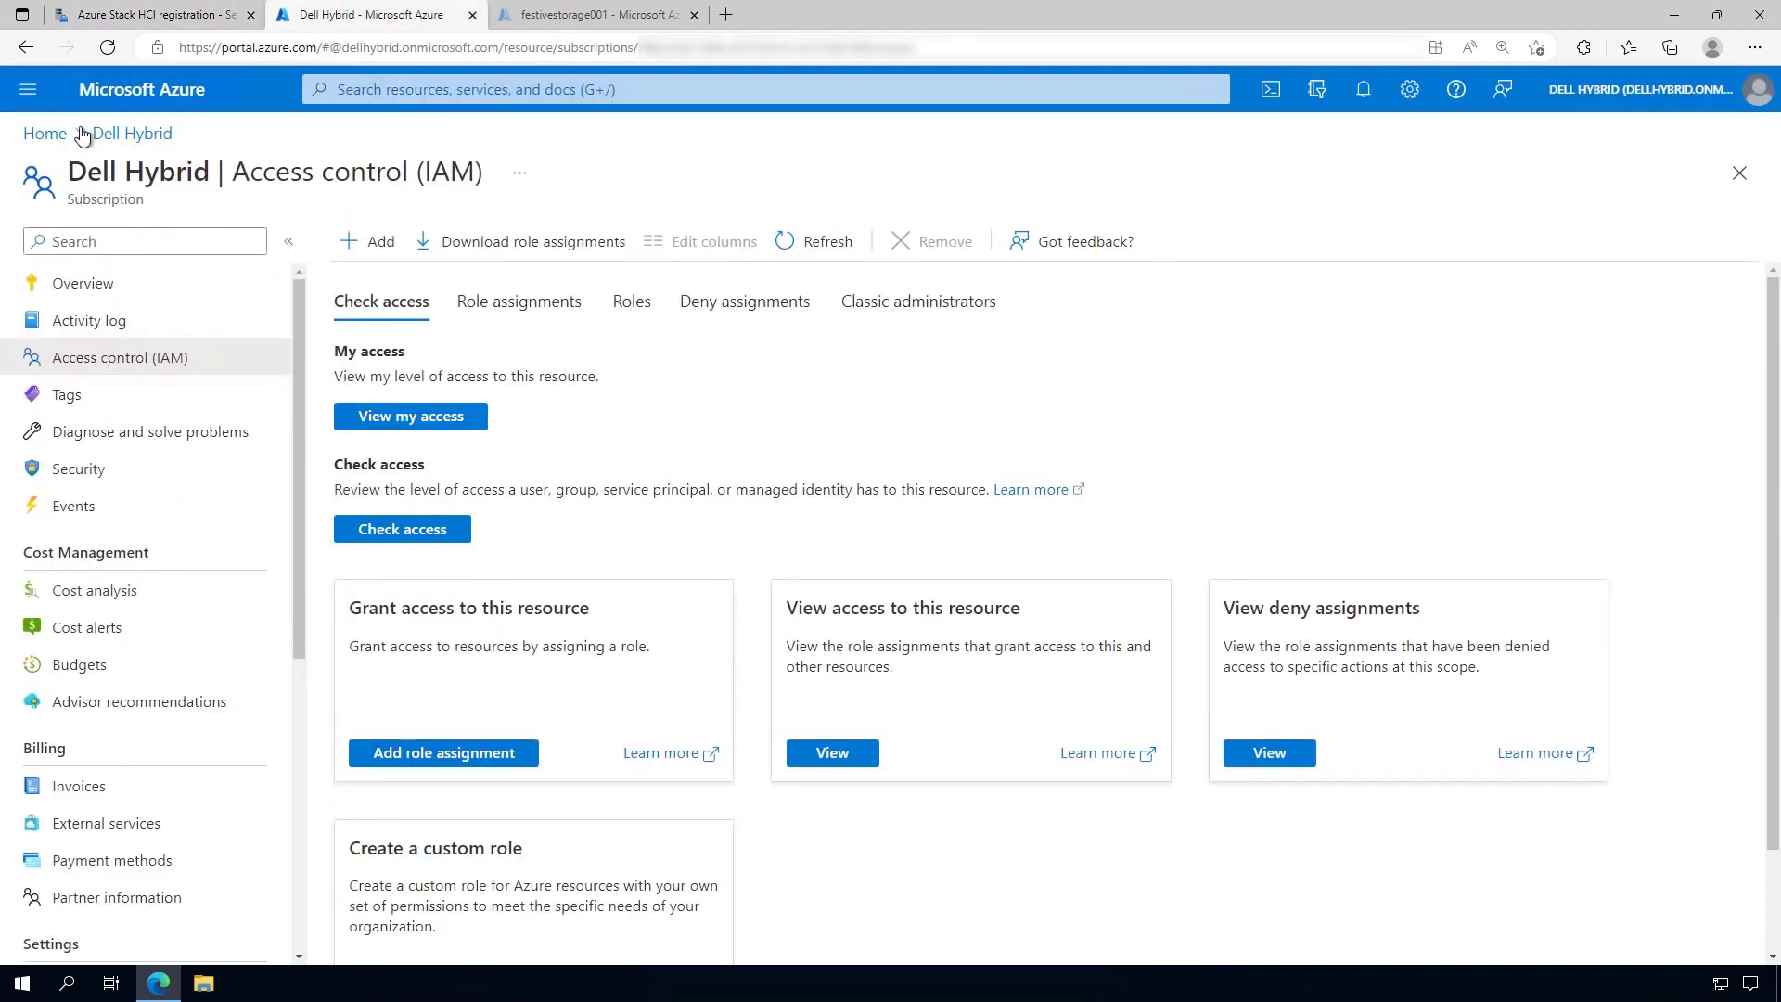
# Search 'azure sta' from Azure Home to list Azure Stack HCI clusters, dismissing the tips
pyautogui.click(48, 134)
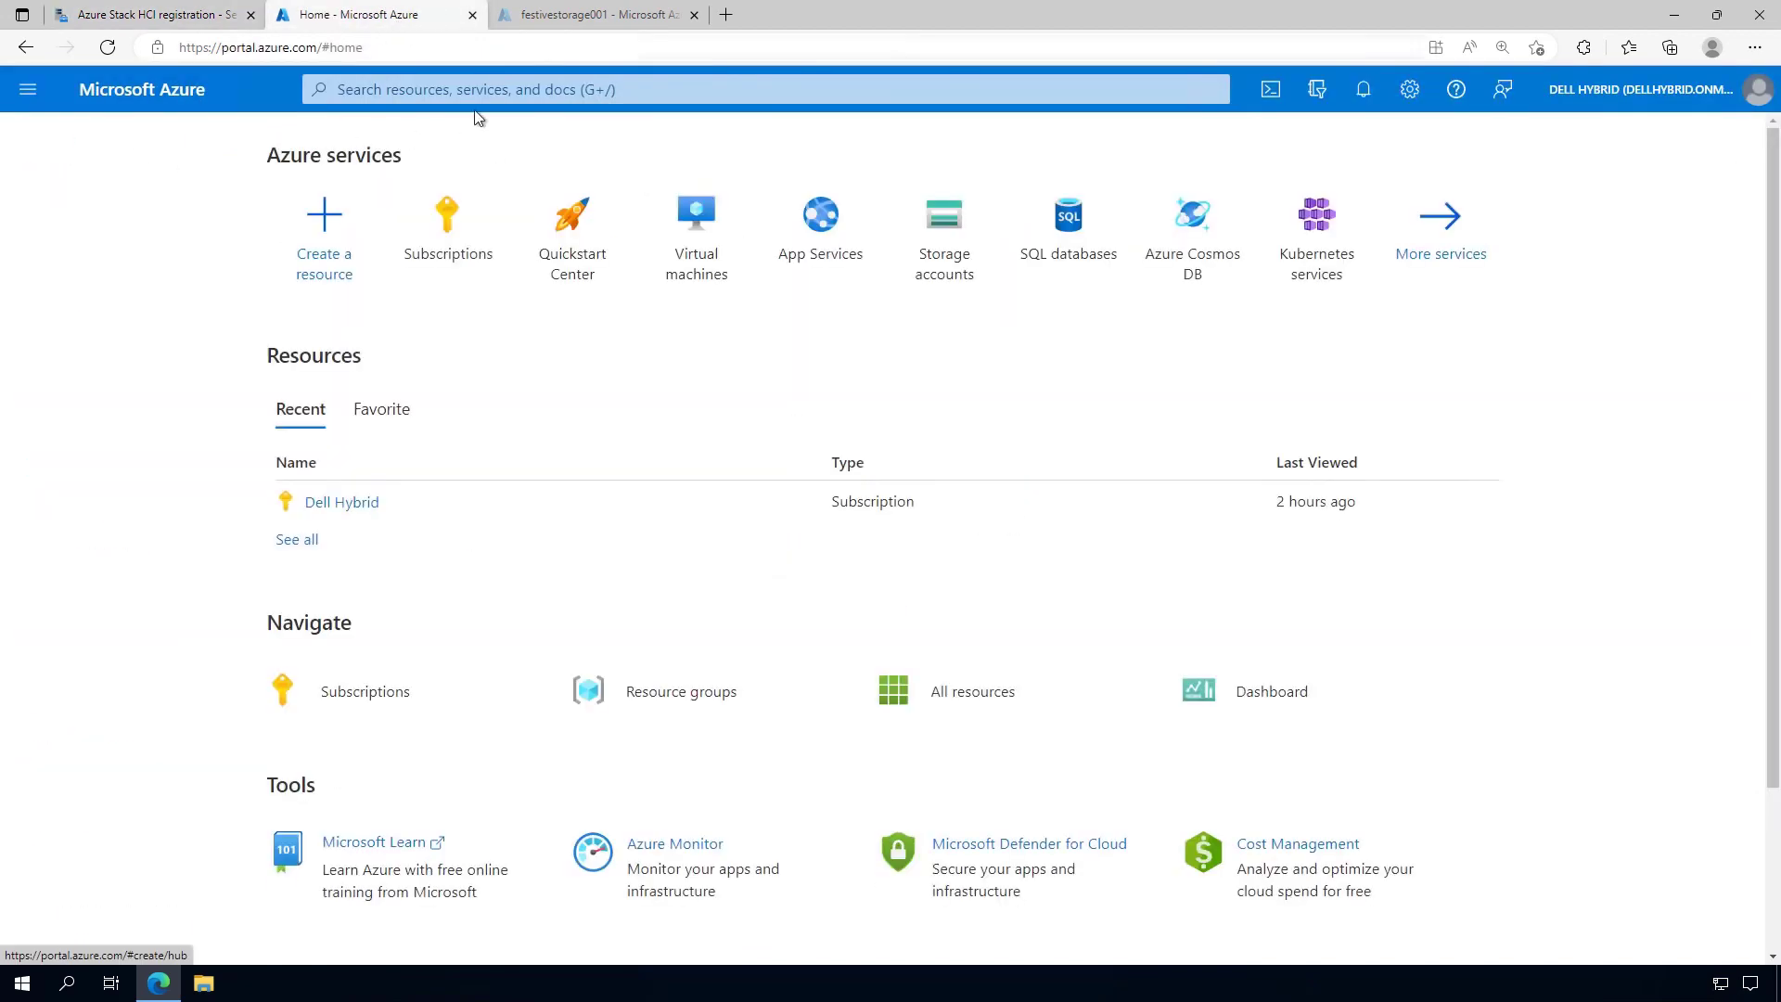
pyautogui.click(486, 91)
pyautogui.write('azure sta')
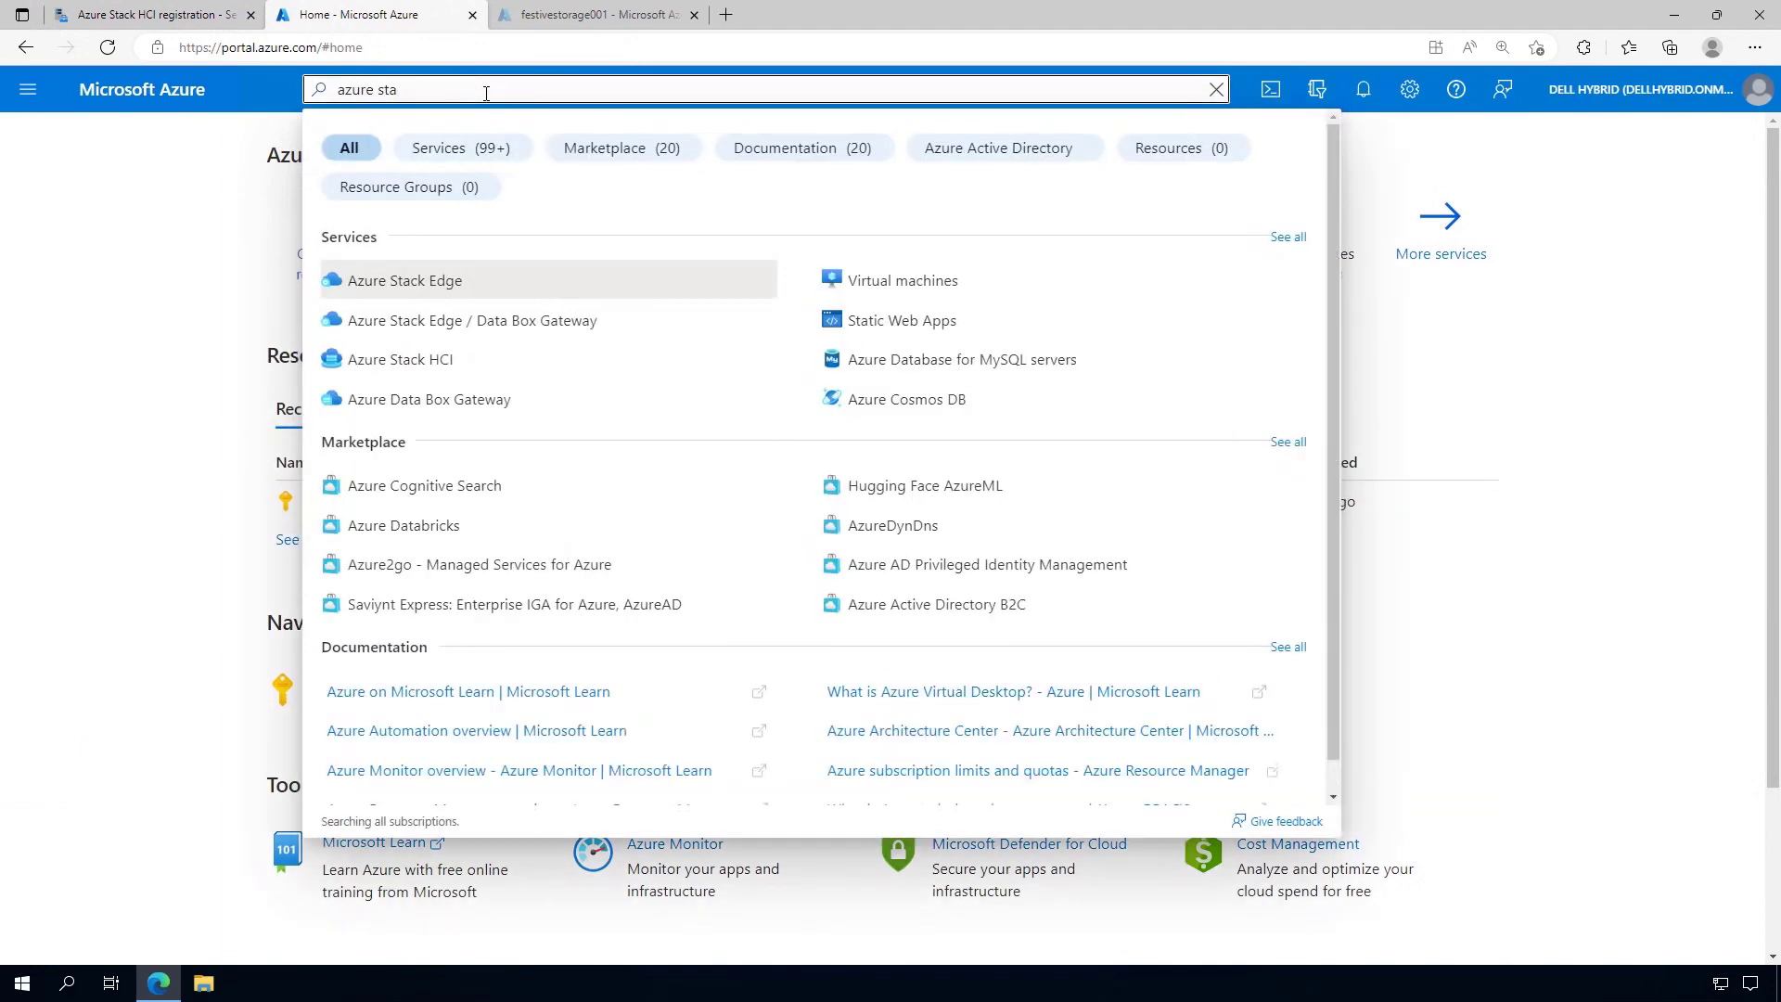
pyautogui.click(435, 371)
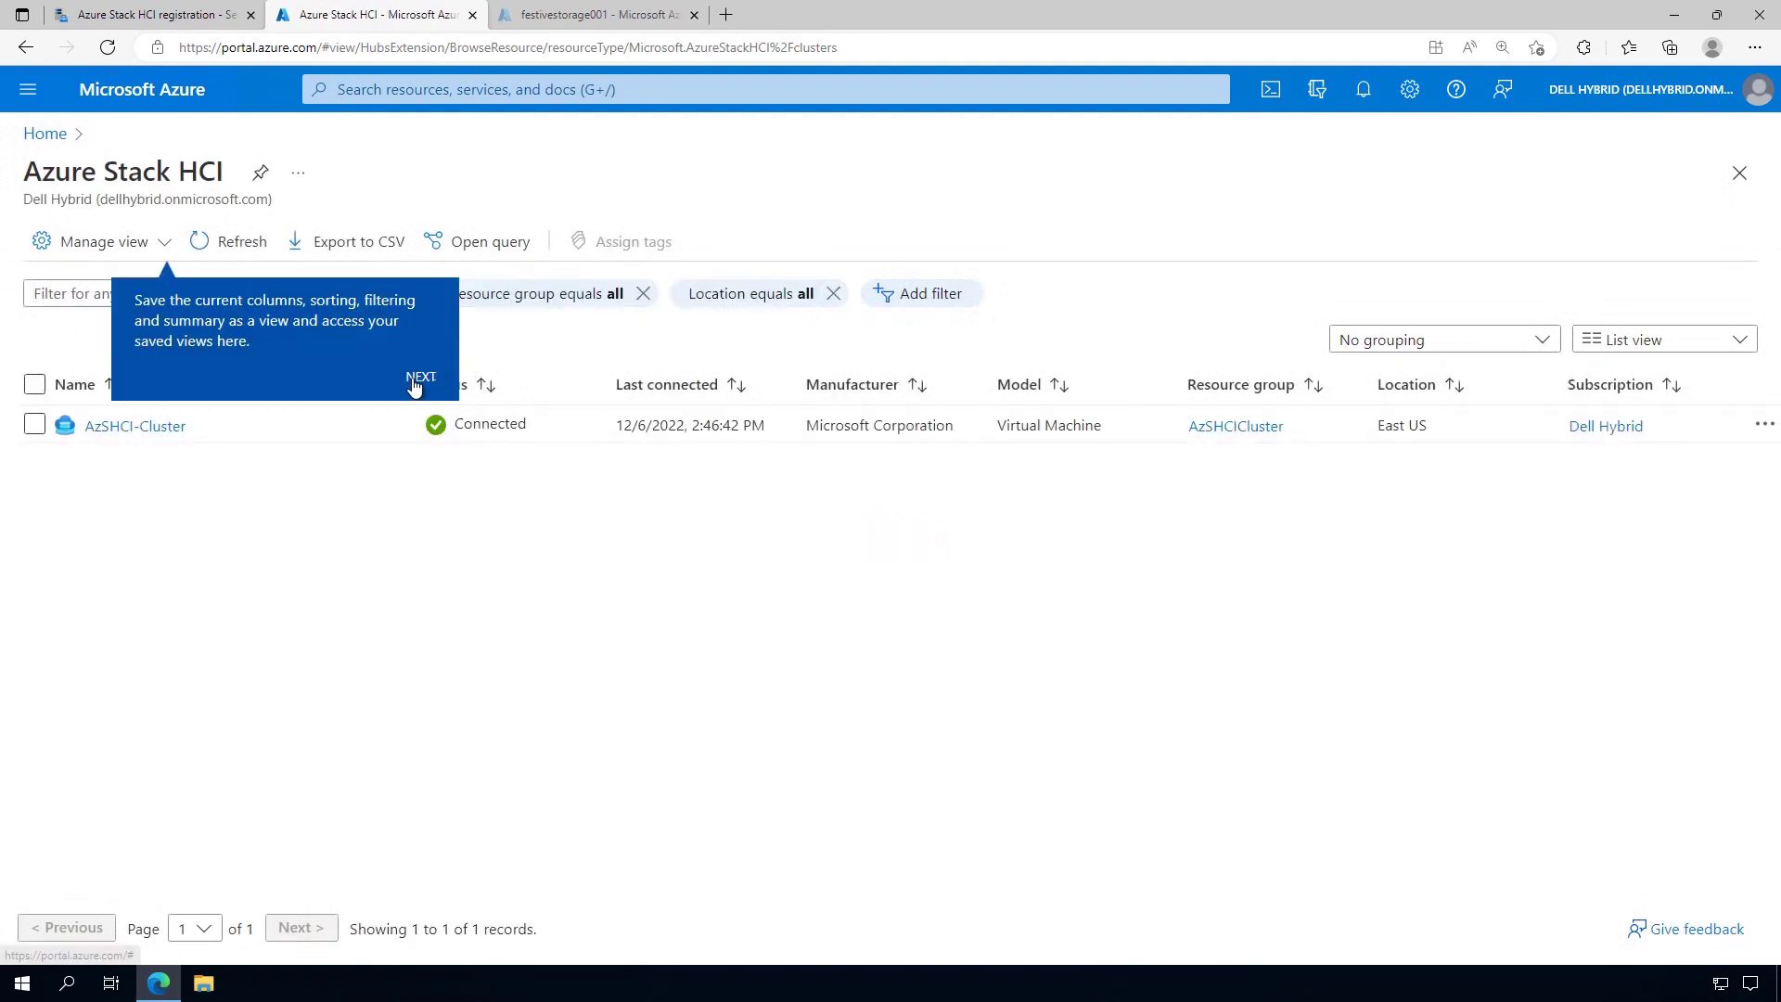
pyautogui.click(419, 379)
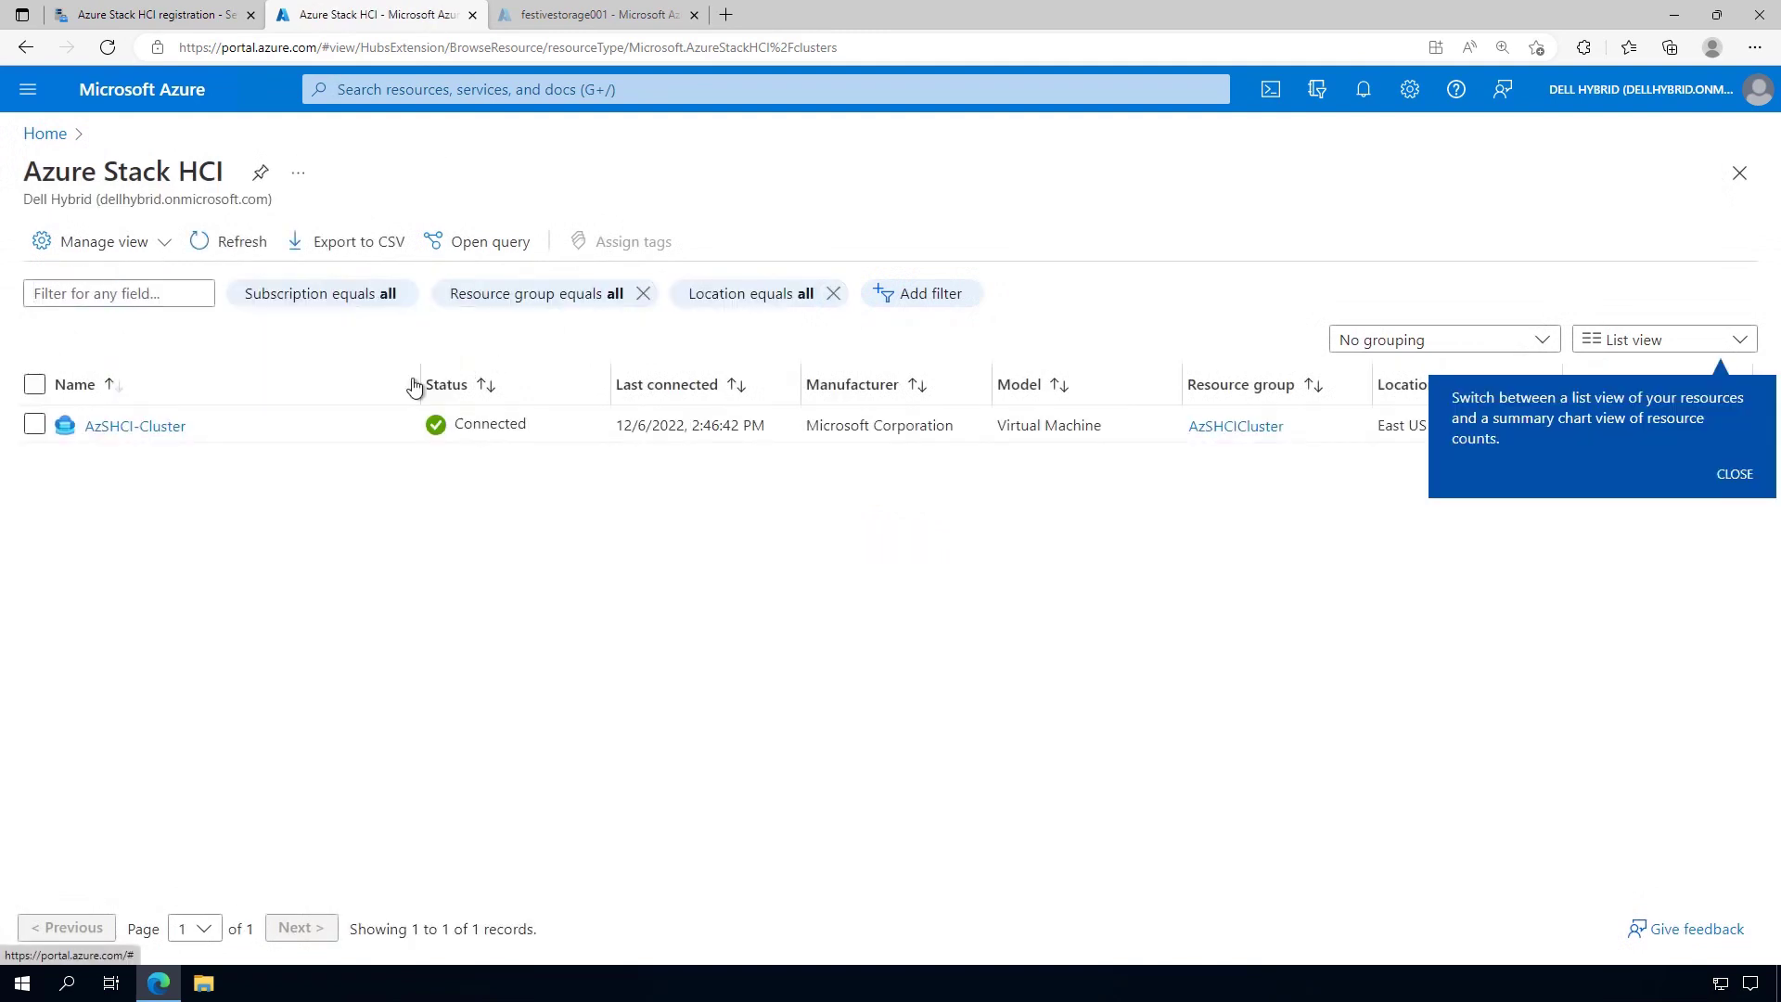
pyautogui.click(1733, 475)
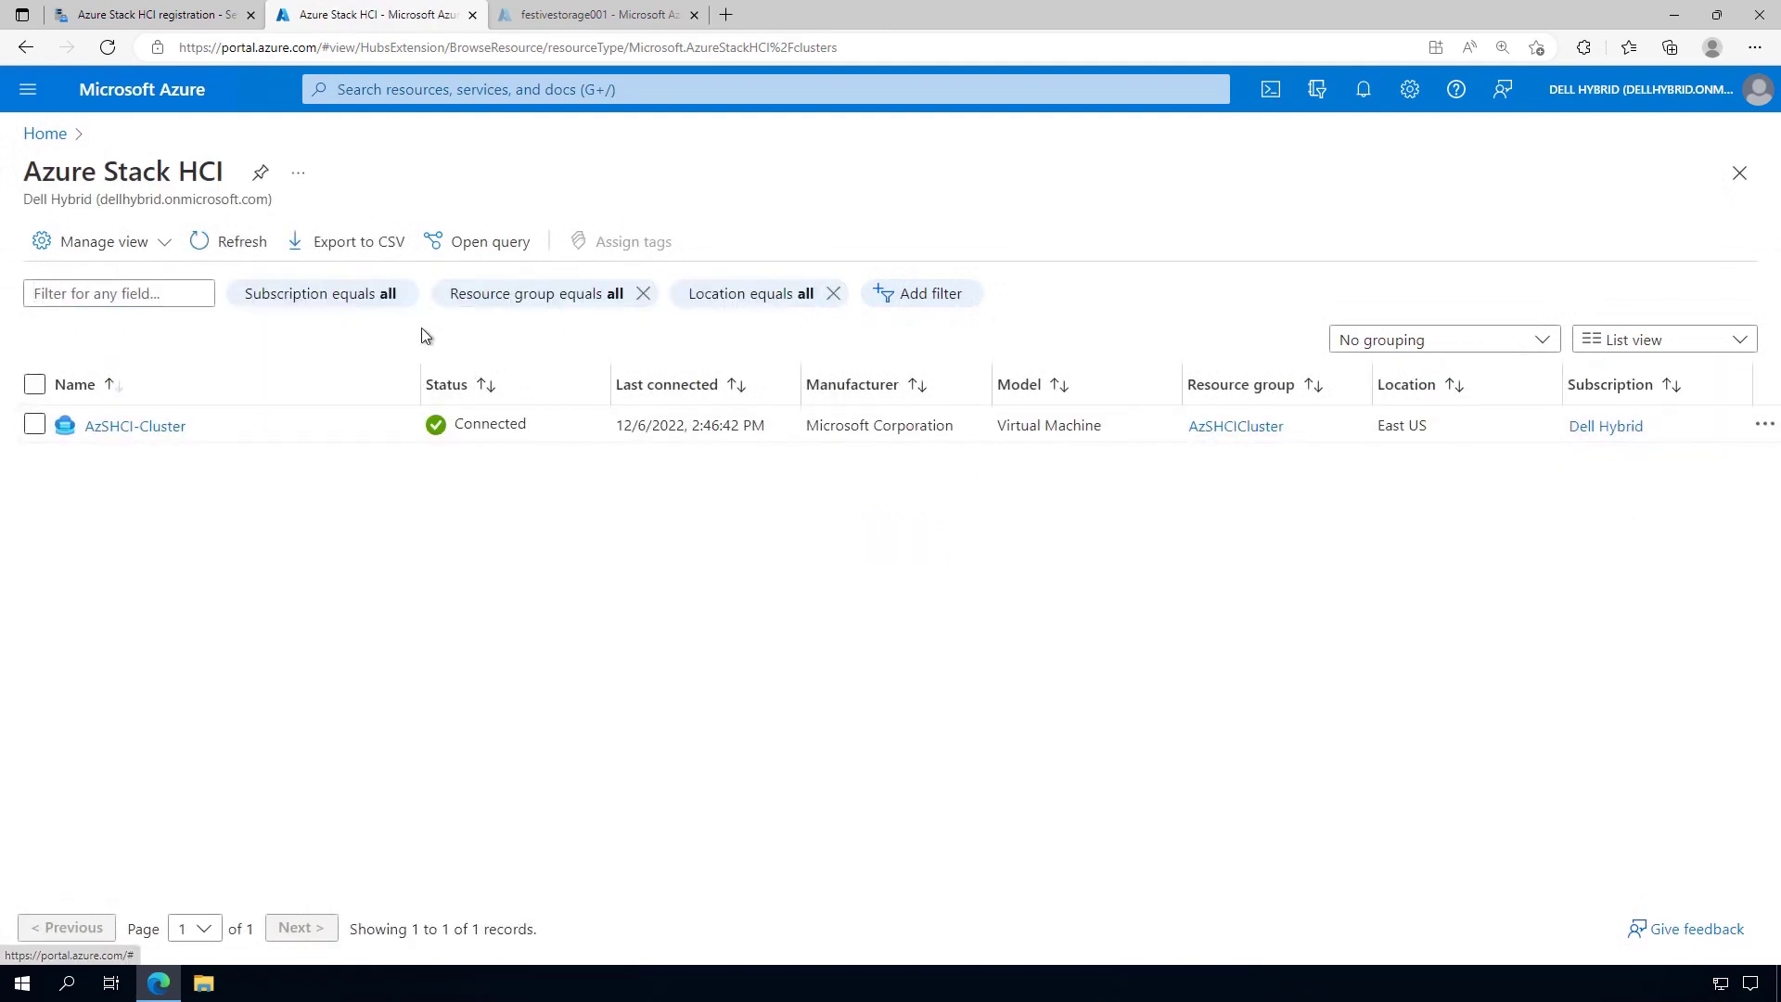
pyautogui.click(167, 428)
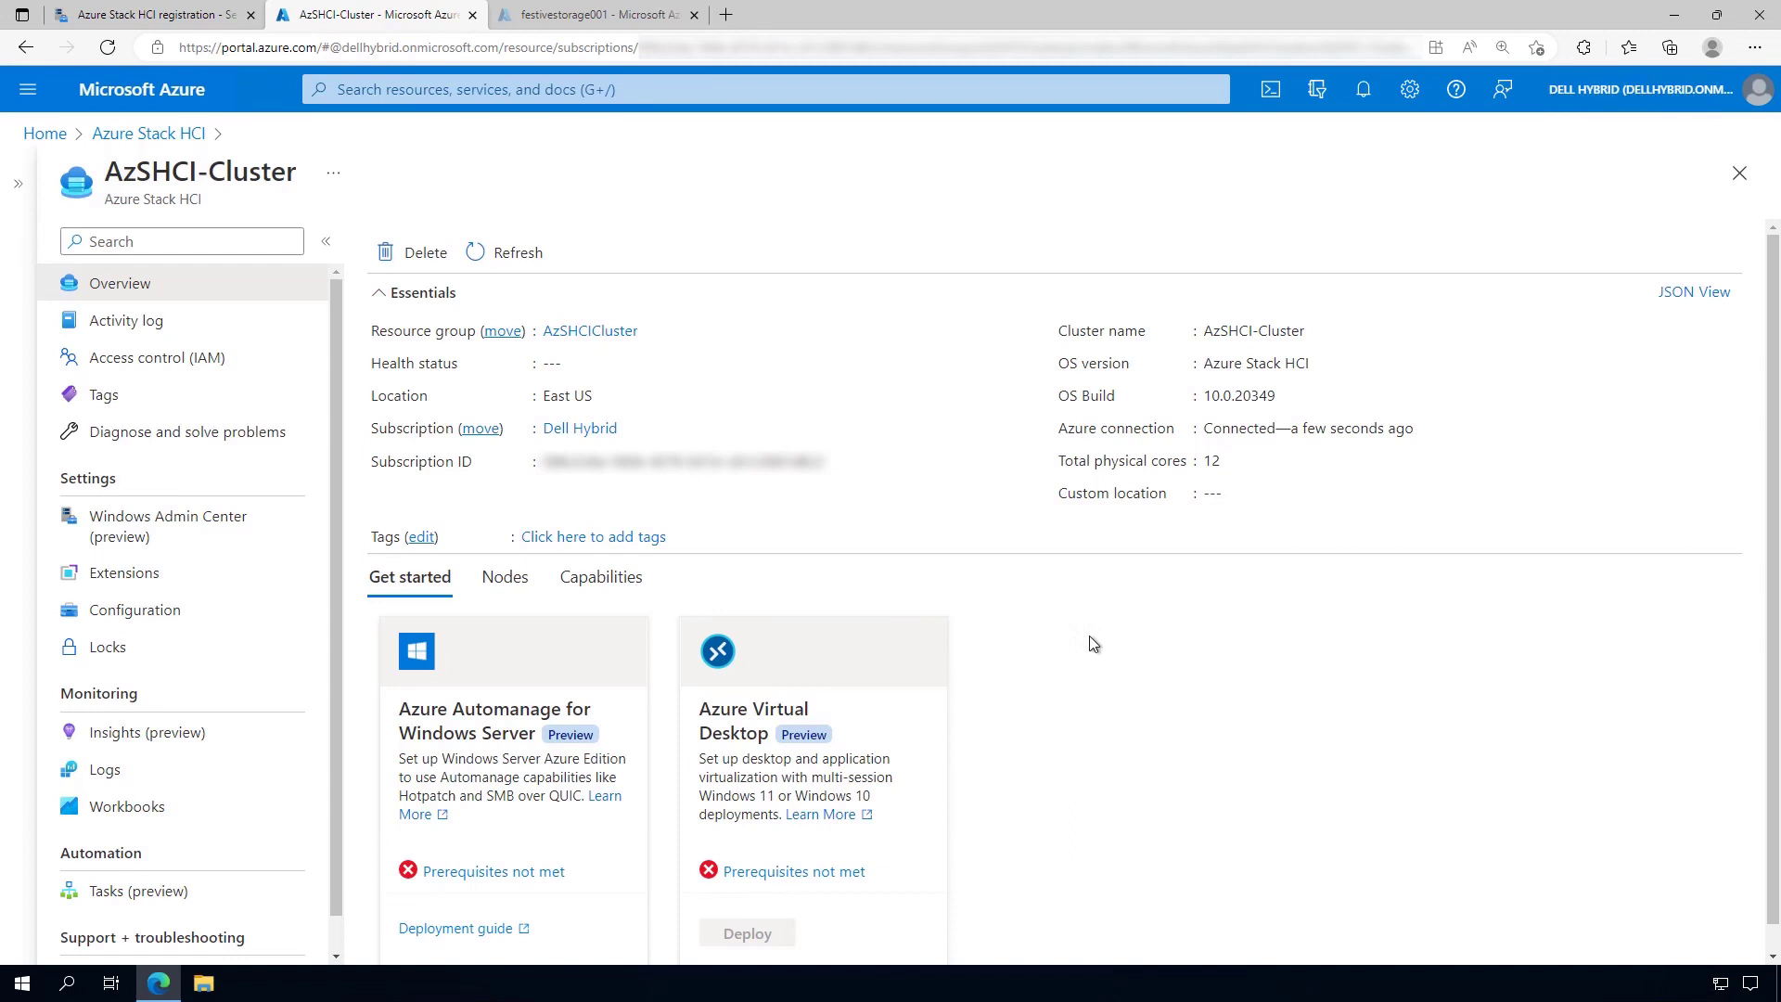
# Review AzSHCI-Cluster's Nodes tab (AzSHCI1, AzSHCI2) and its Capabilities tab, all not configured
pyautogui.scroll(-1, 1095, 644)
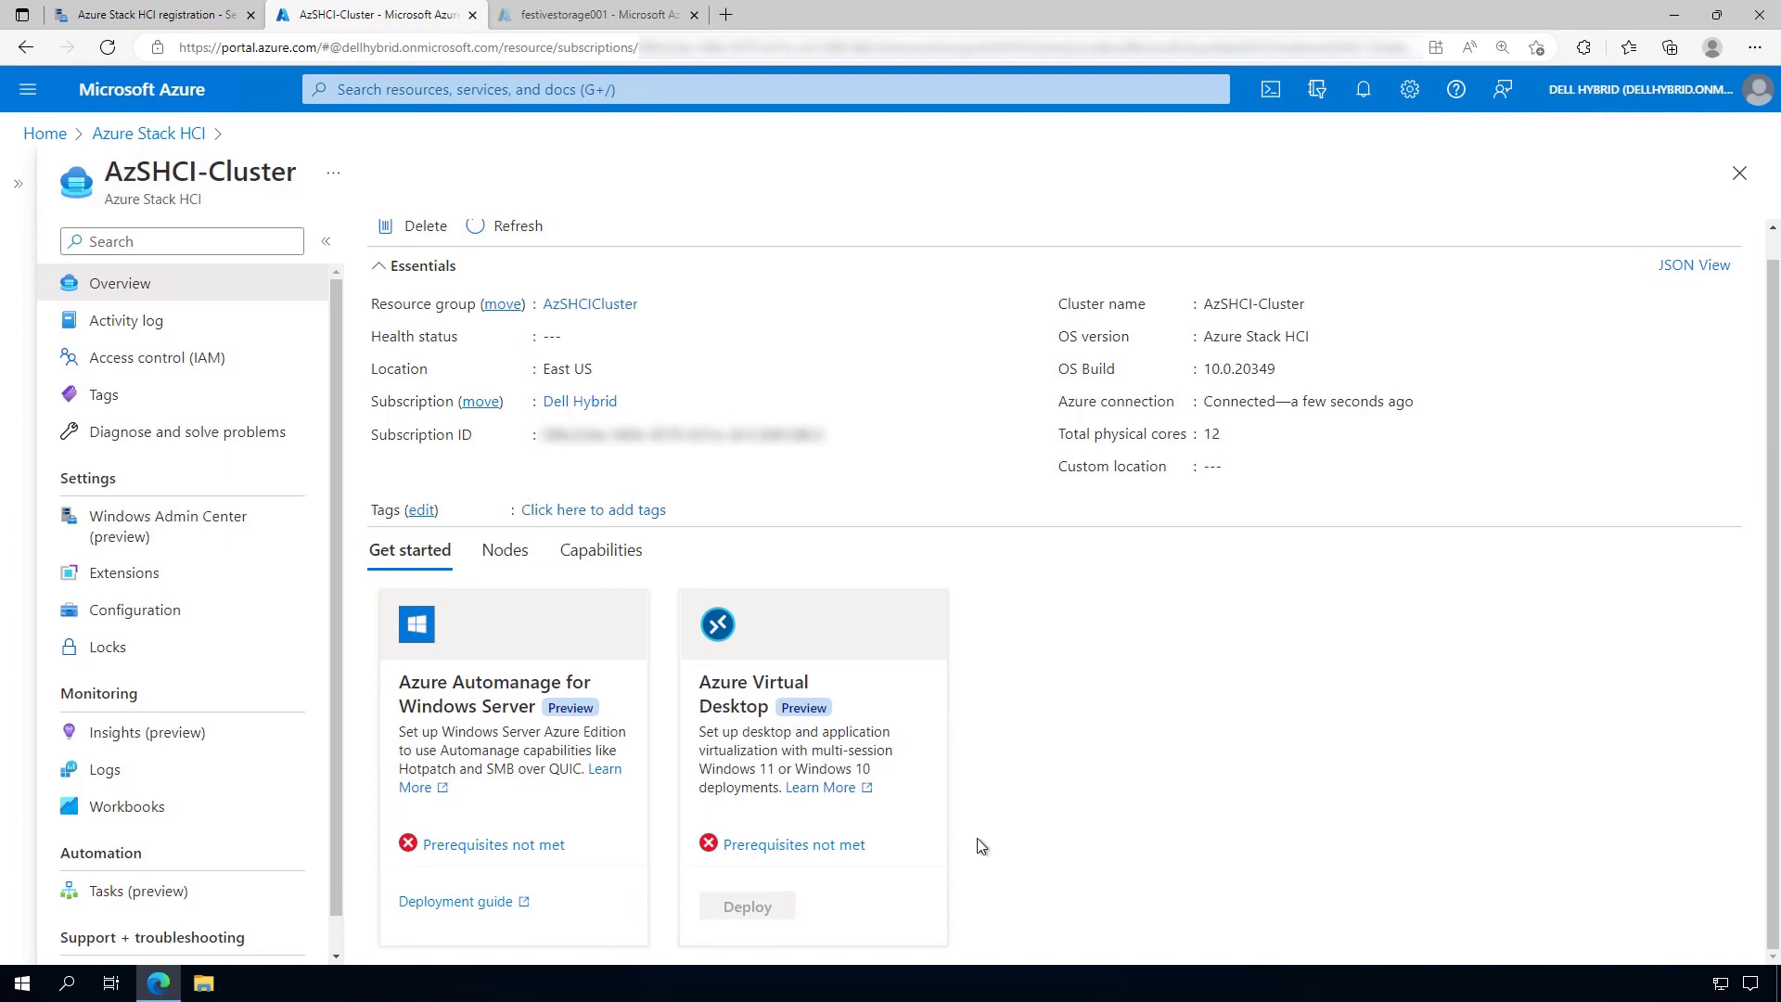
pyautogui.click(518, 568)
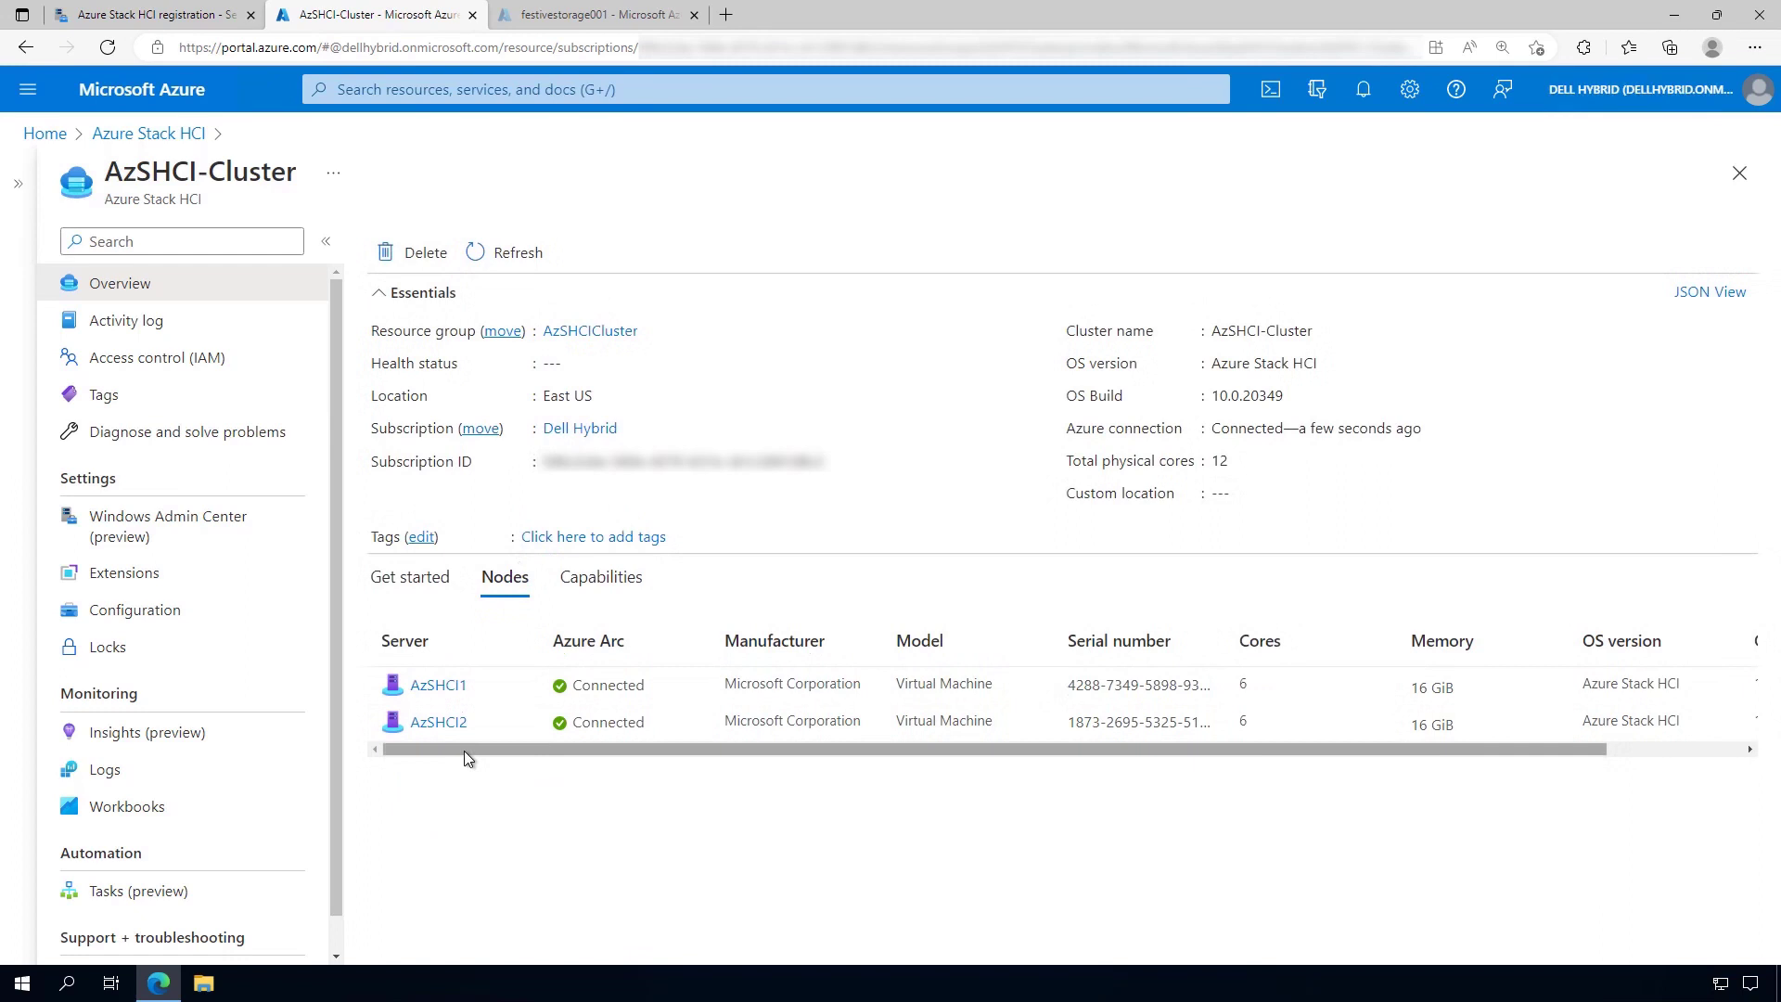
pyautogui.moveTo(464, 750)
pyautogui.mouseDown()
pyautogui.moveTo(918, 772)
pyautogui.moveTo(461, 780)
pyautogui.mouseUp()
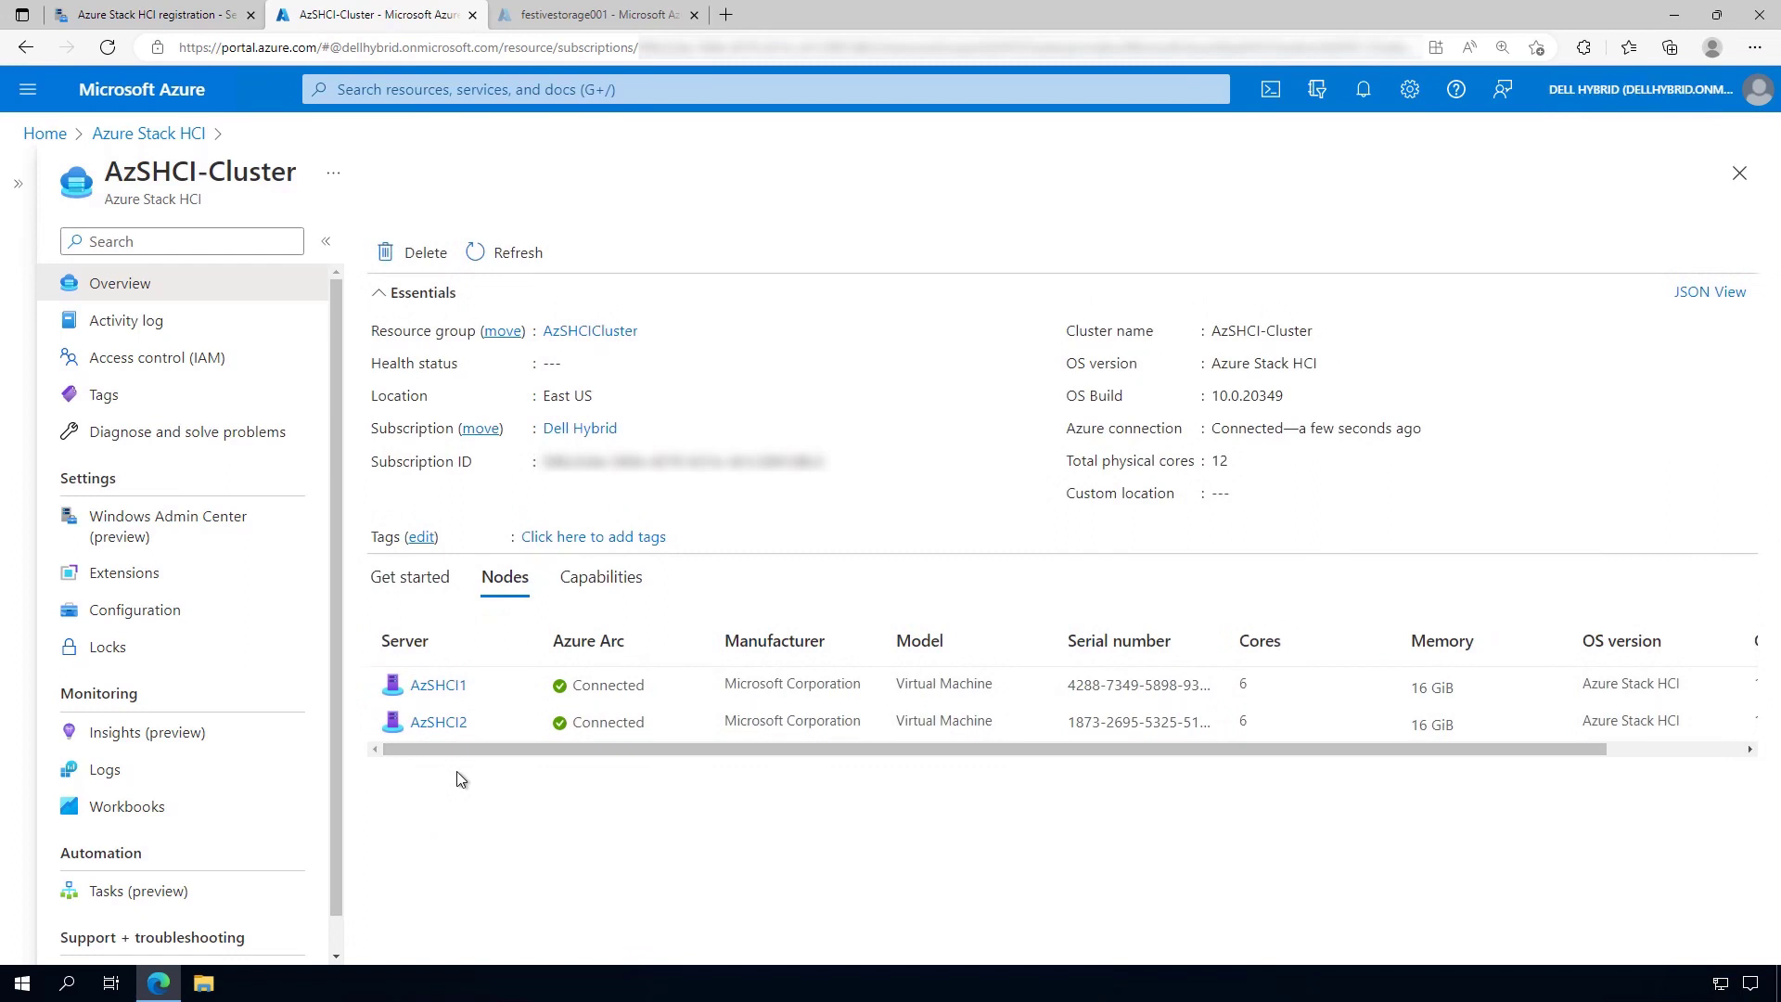
pyautogui.click(622, 586)
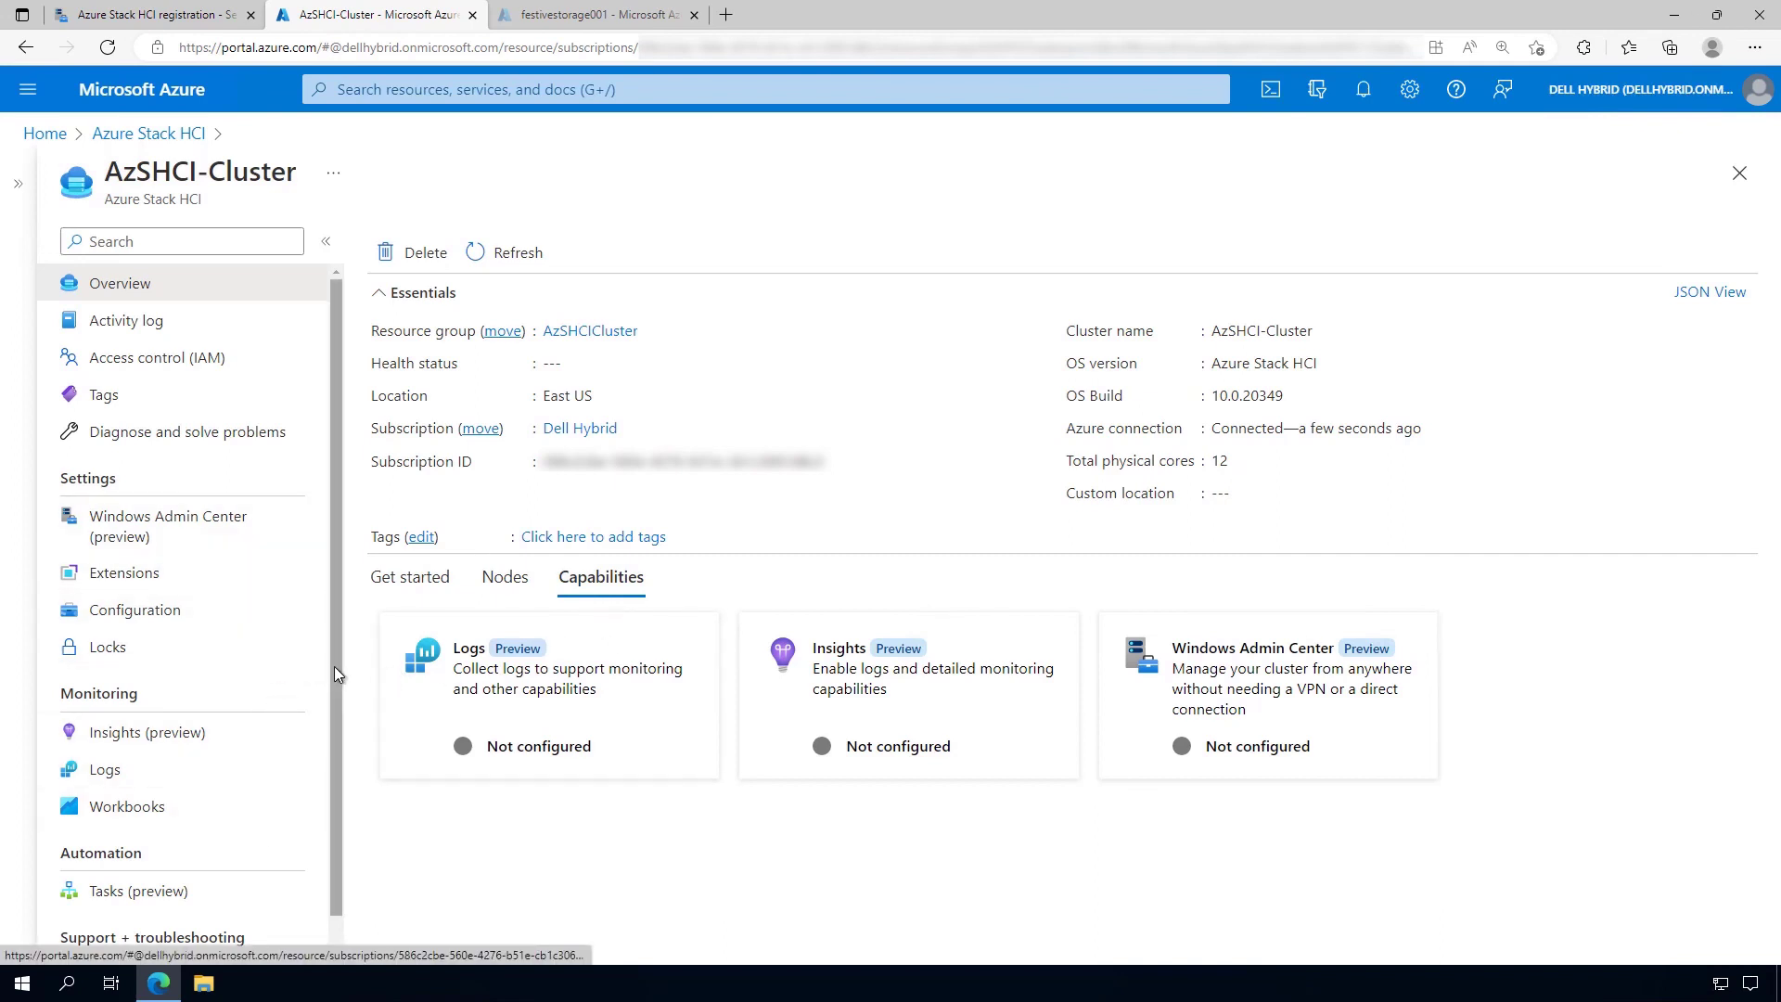
pyautogui.scroll(-1, 336, 733)
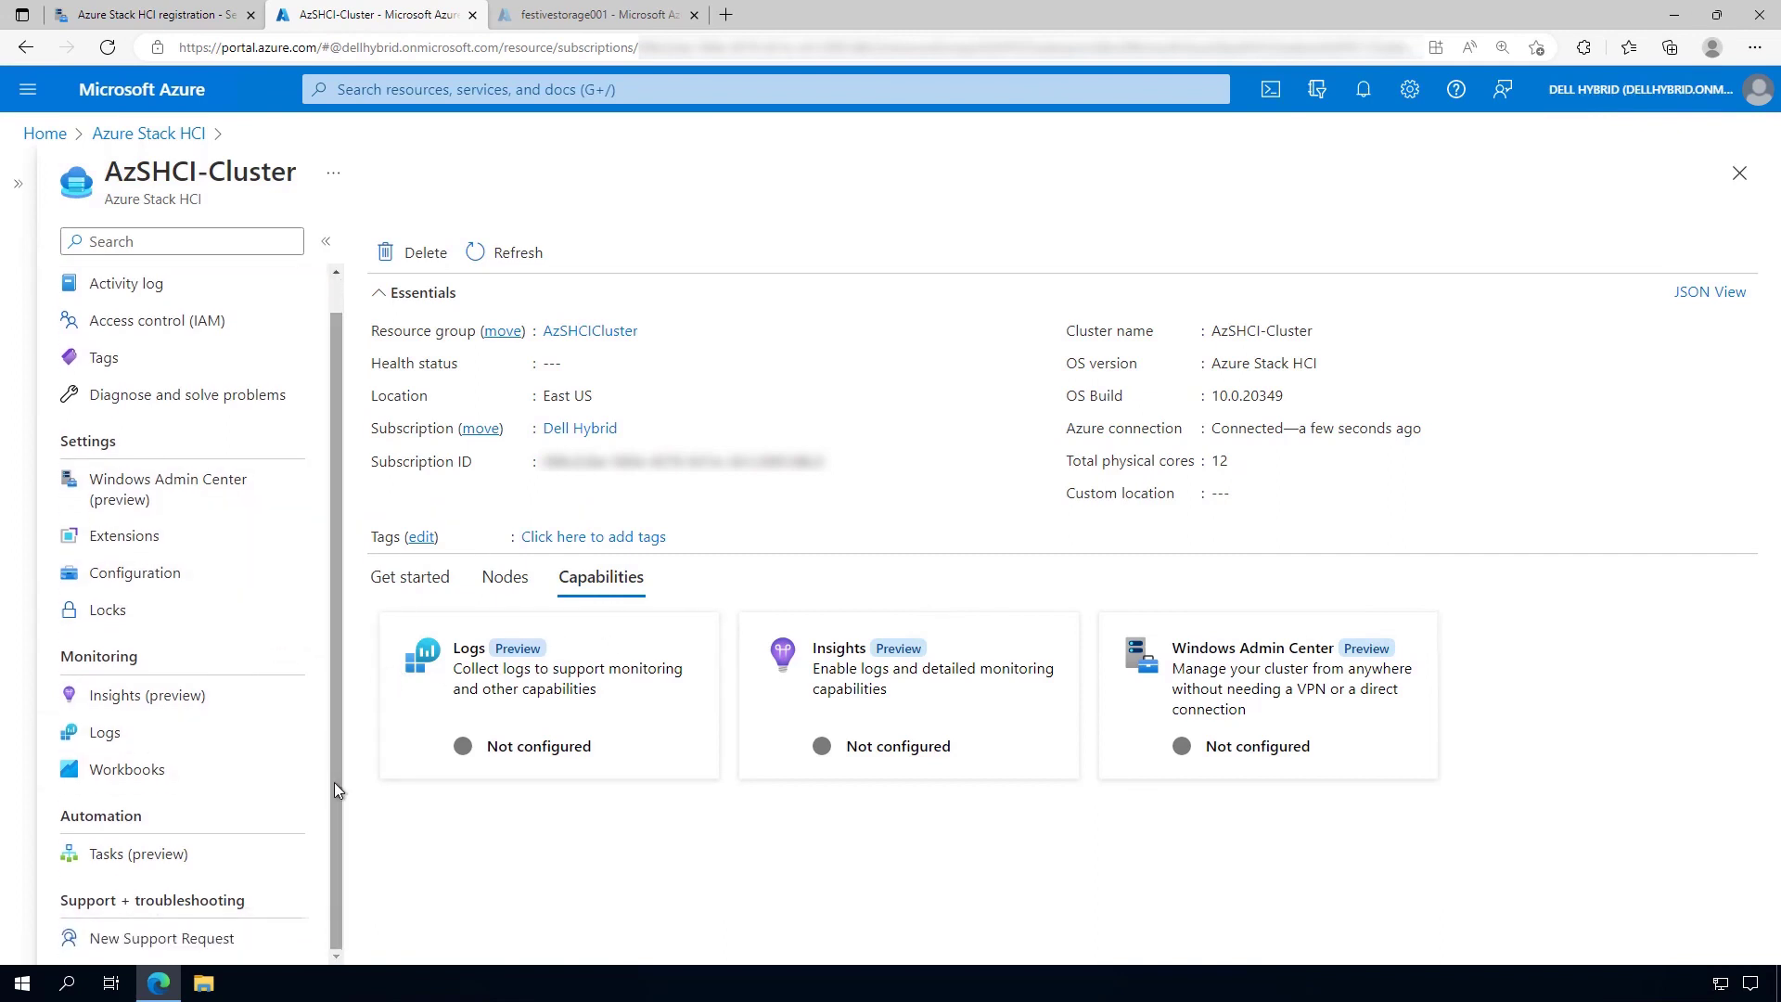
pyautogui.scroll(1, 333, 783)
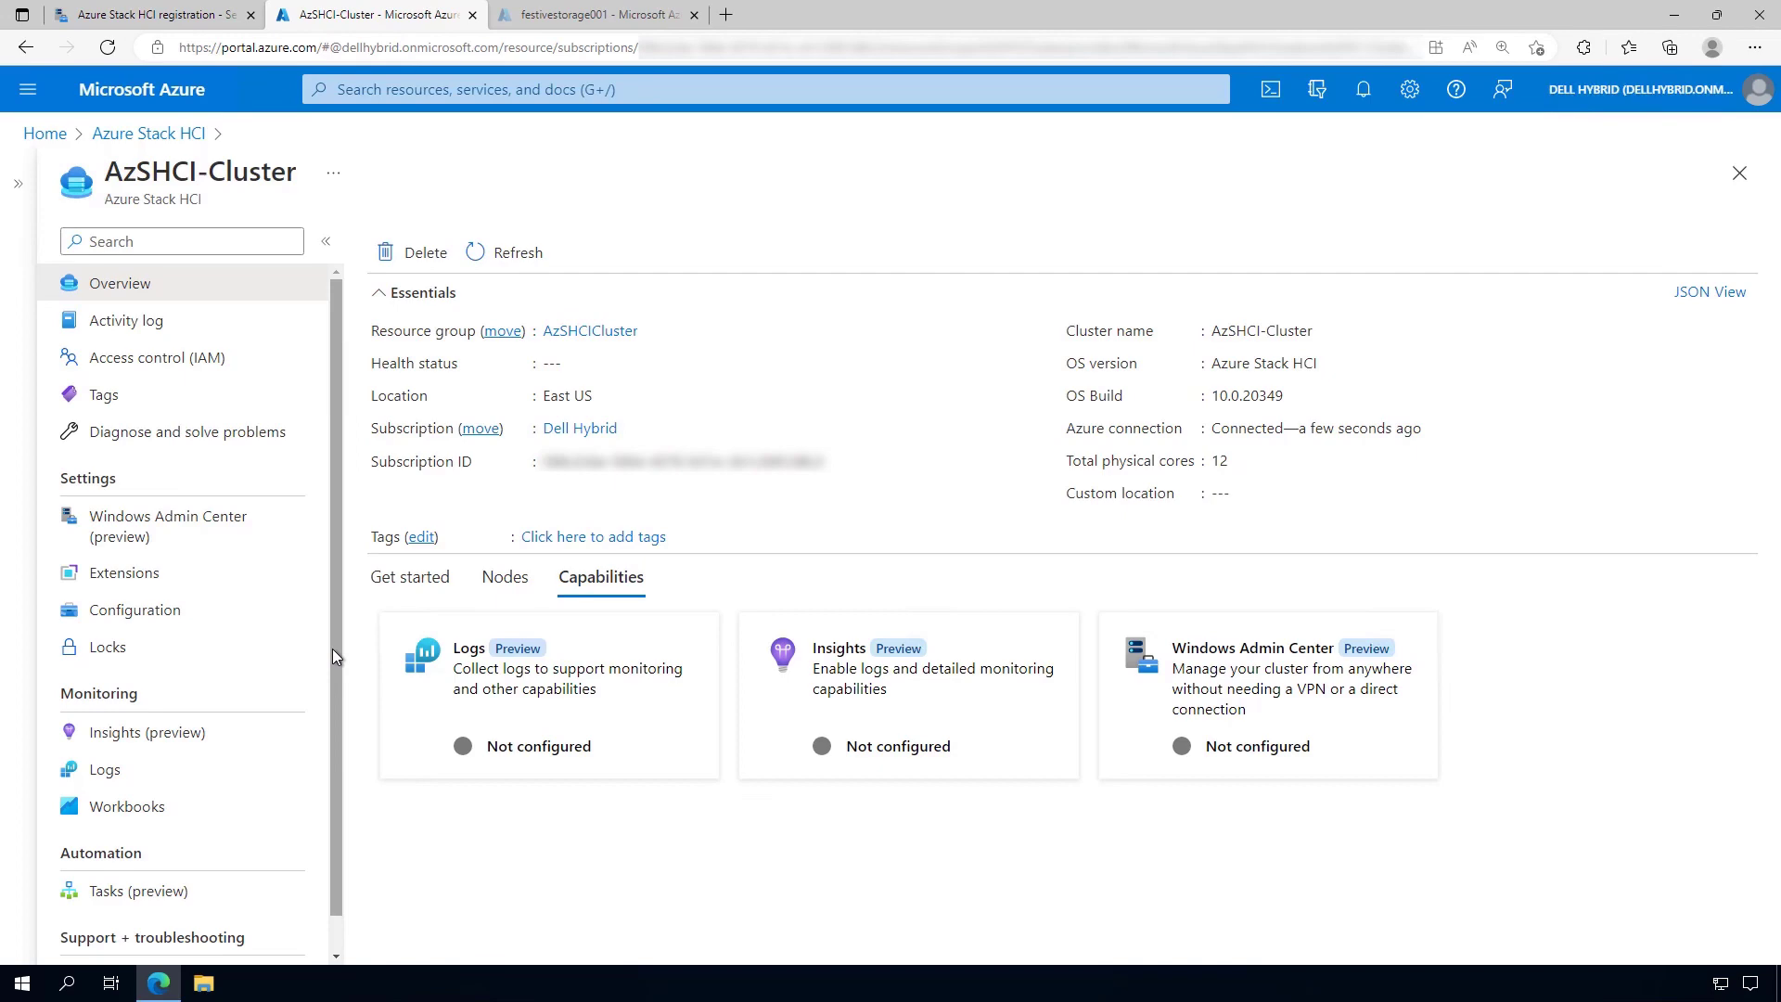
# Review the cluster's Monitoring data settings with a 3600-second sample rate
pyautogui.click(153, 14)
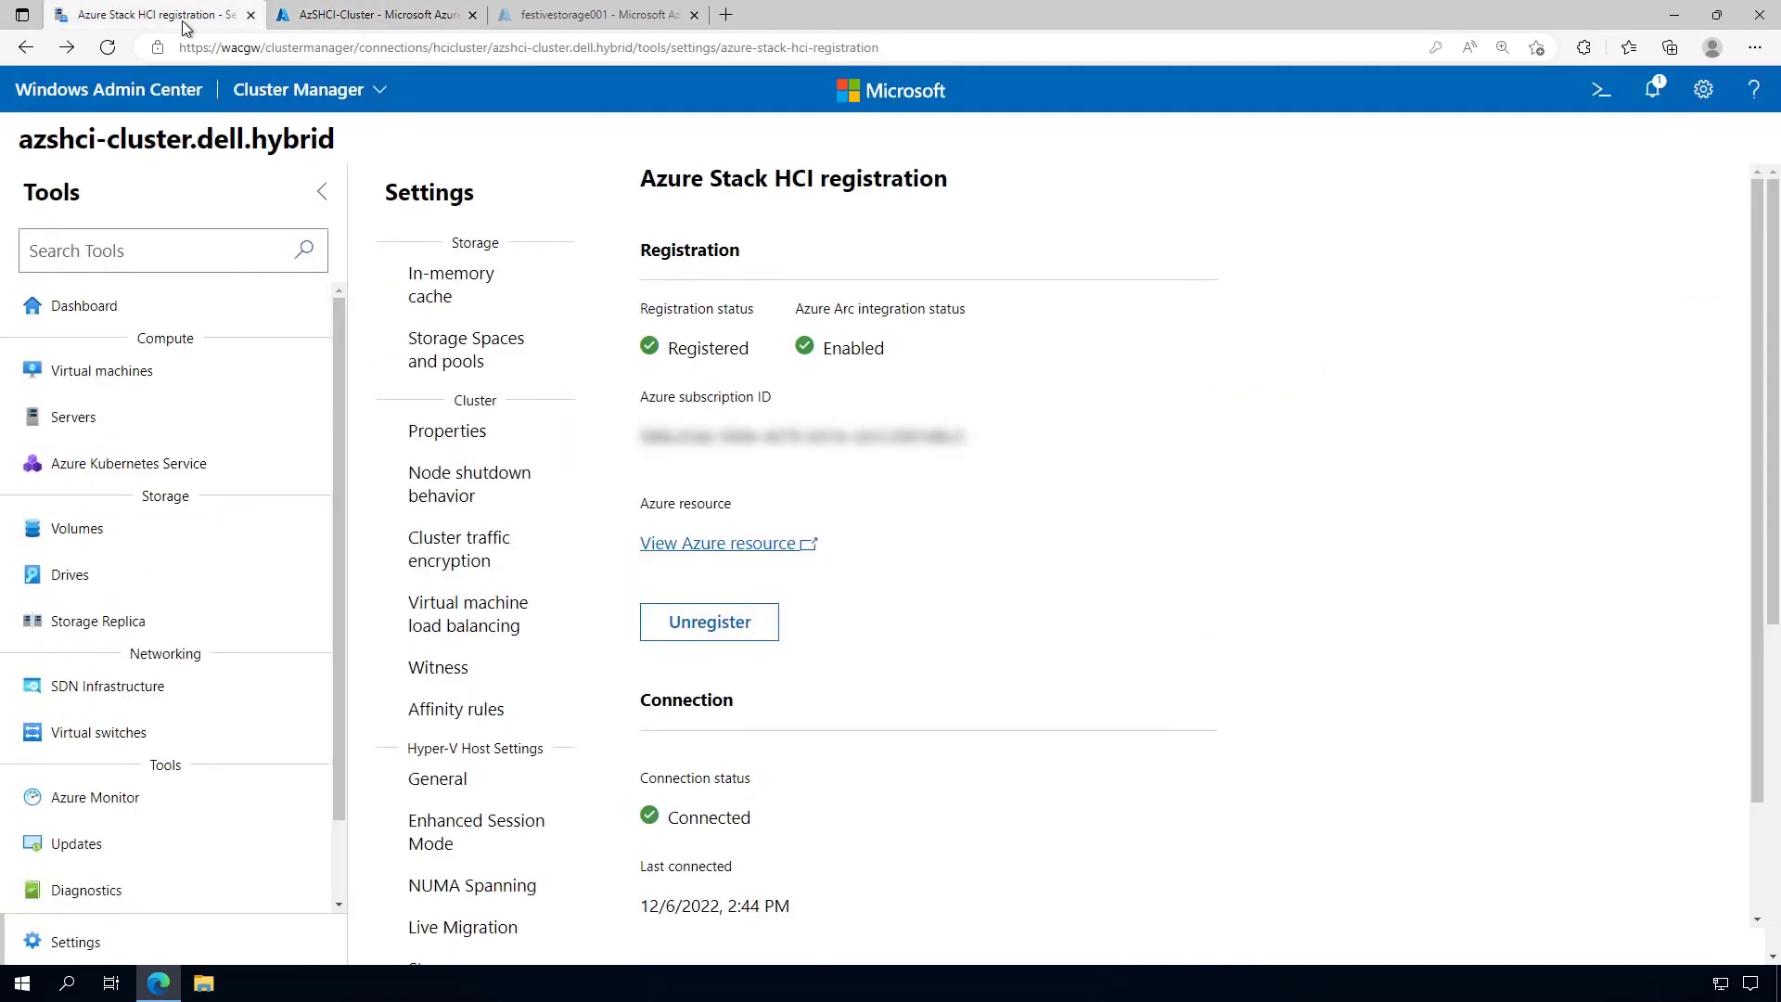
pyautogui.scroll(-6, 598, 655)
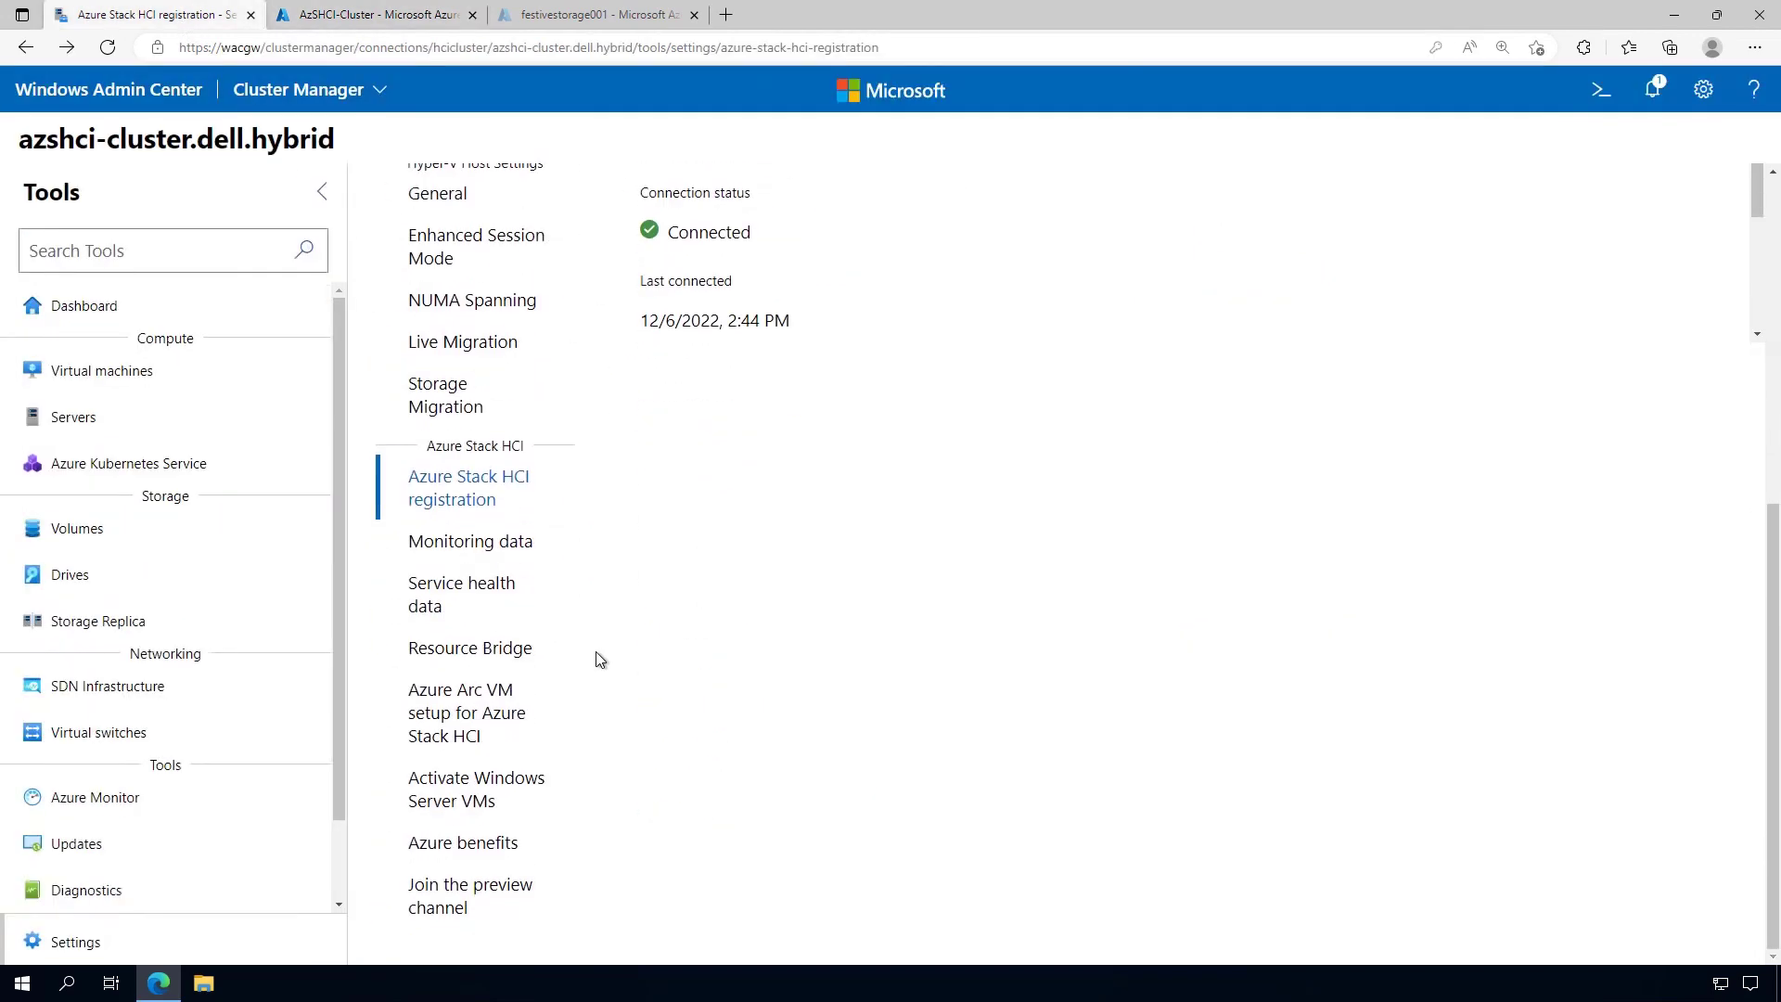
pyautogui.click(484, 549)
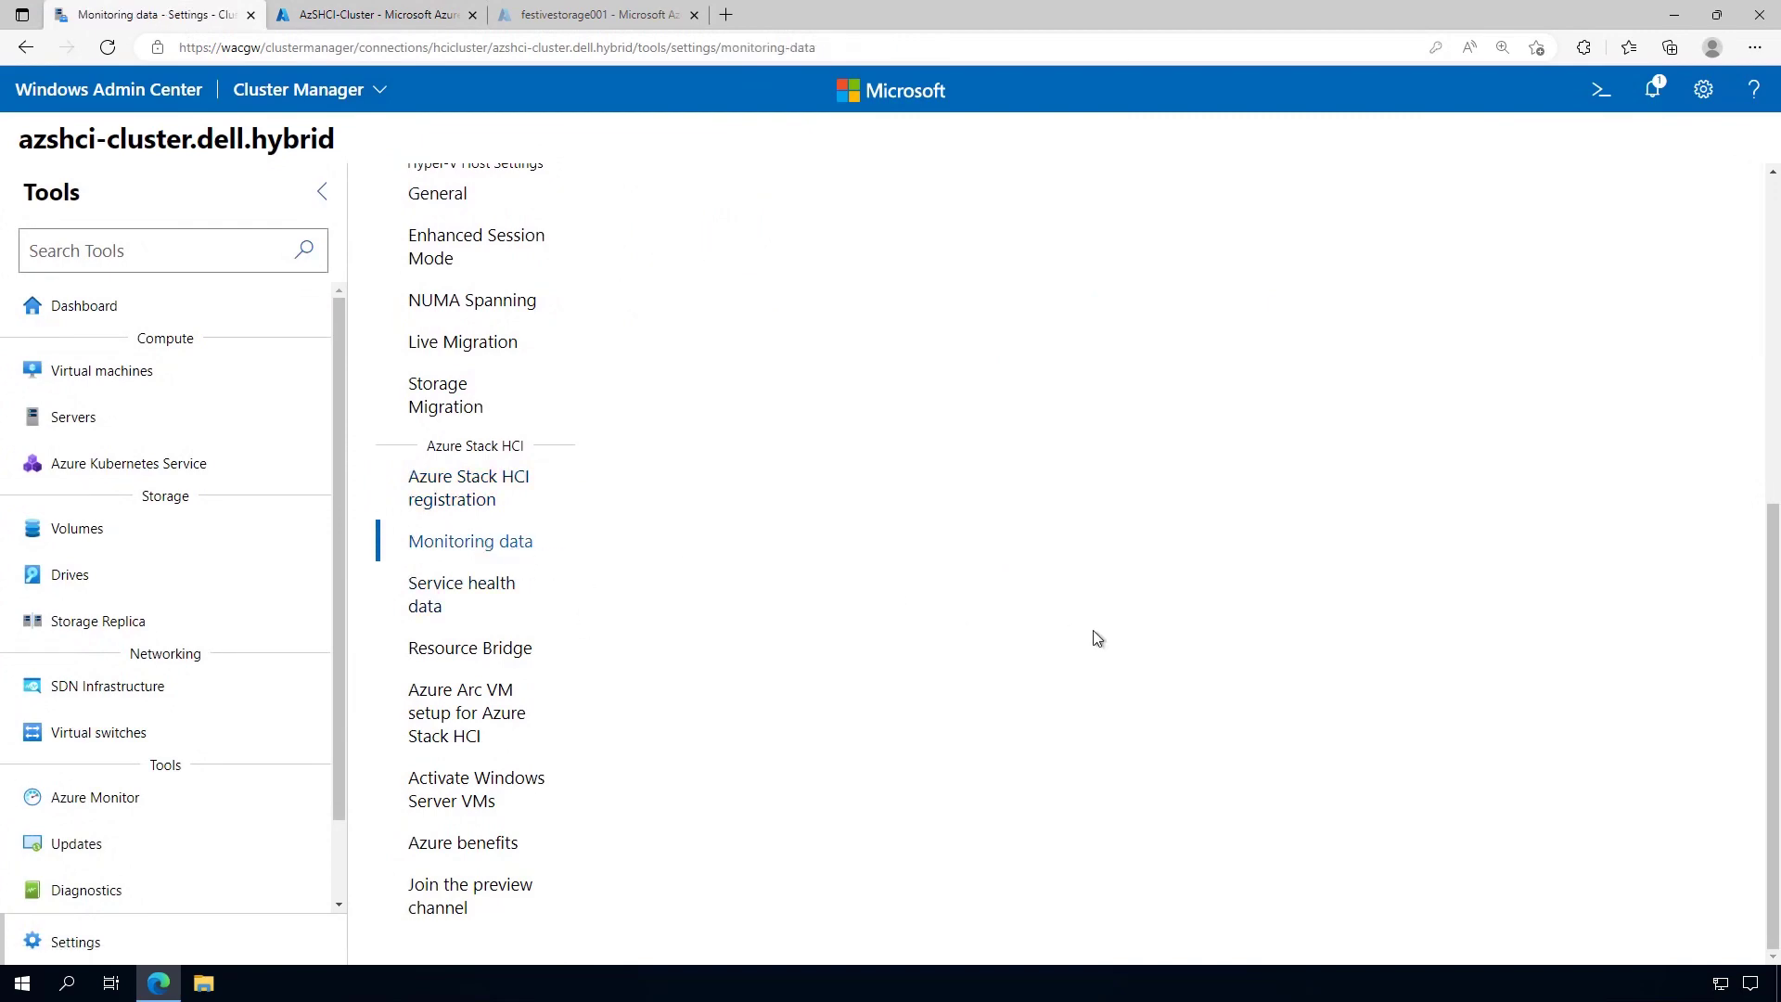
pyautogui.scroll(1, 1096, 639)
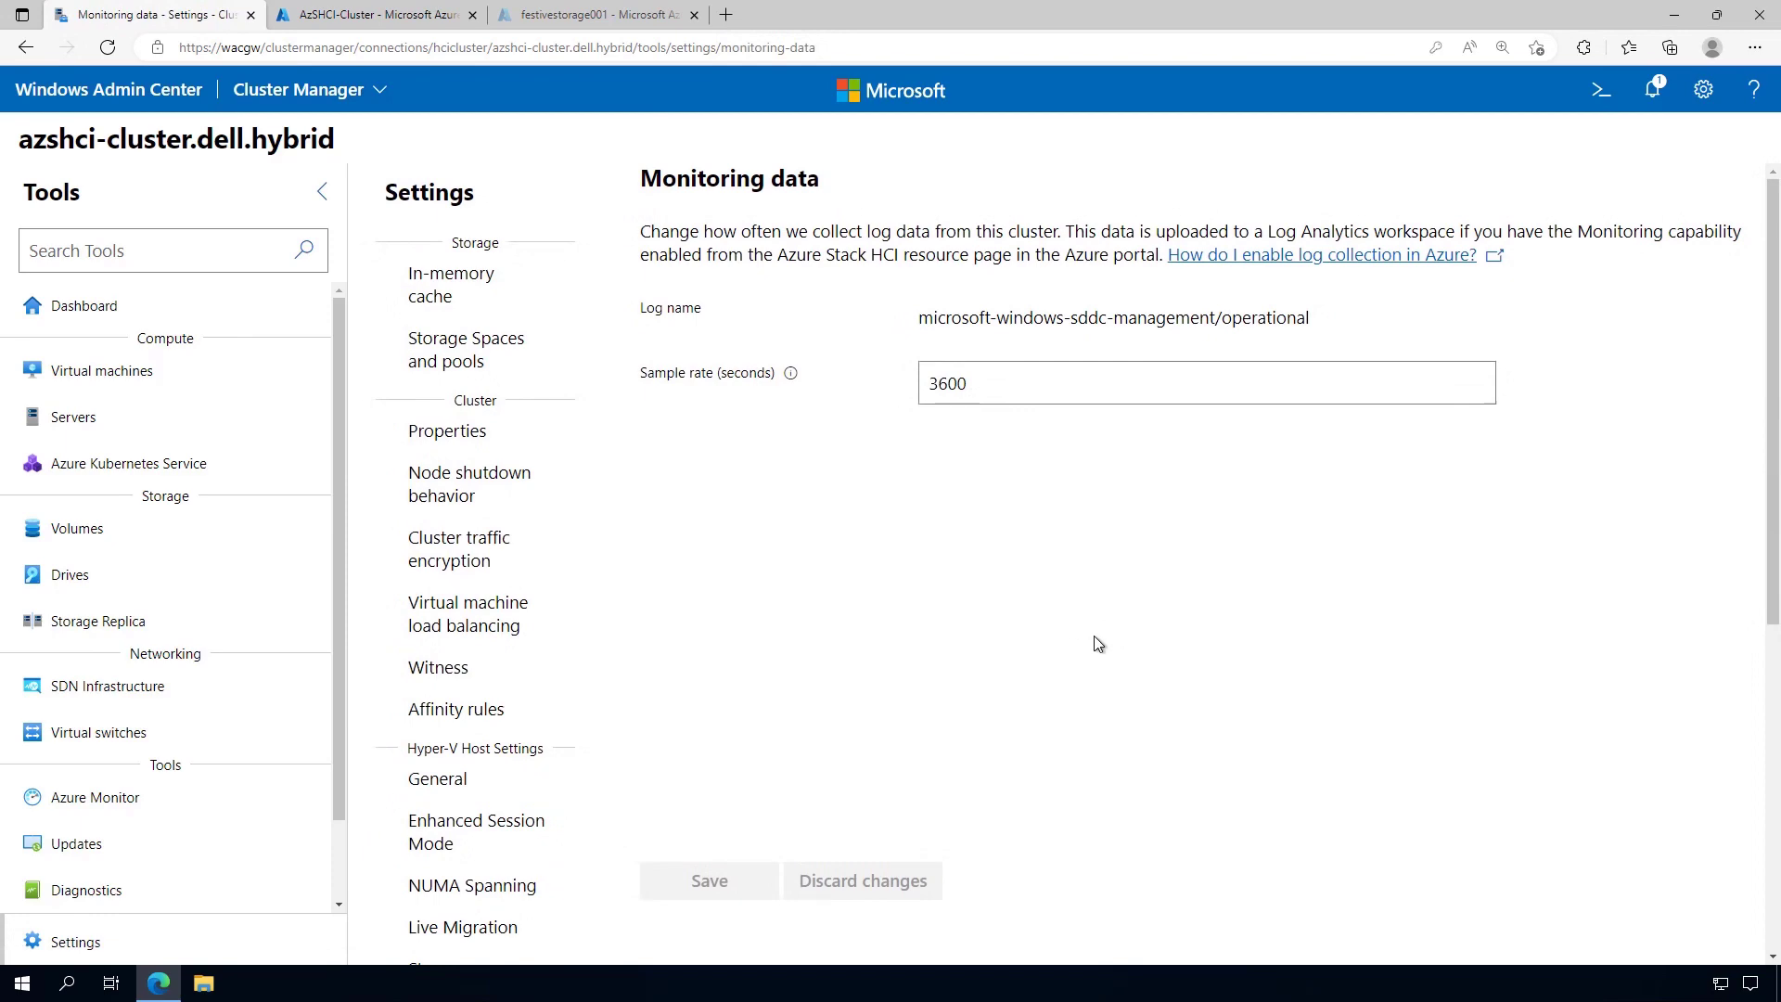
pyautogui.scroll(-6, 1094, 636)
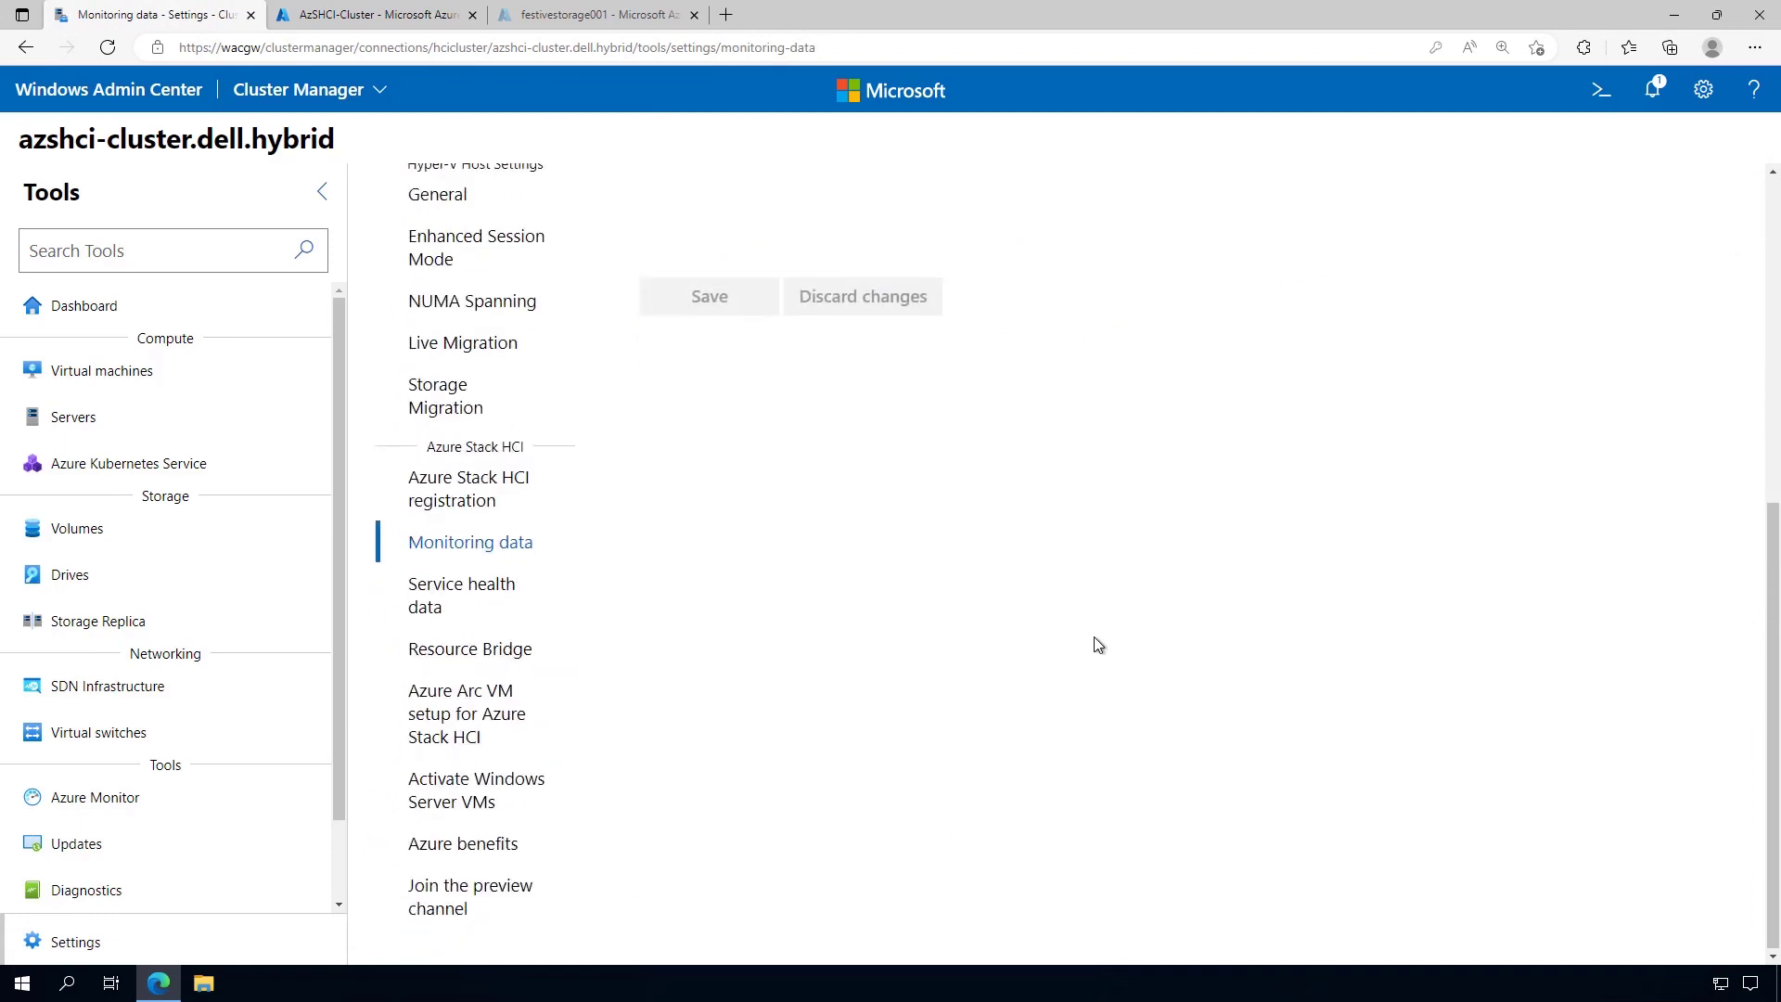
# Review the Service health data settings at setting level Basic
pyautogui.click(434, 594)
pyautogui.scroll(5, 807, 840)
pyautogui.scroll(1, 779, 855)
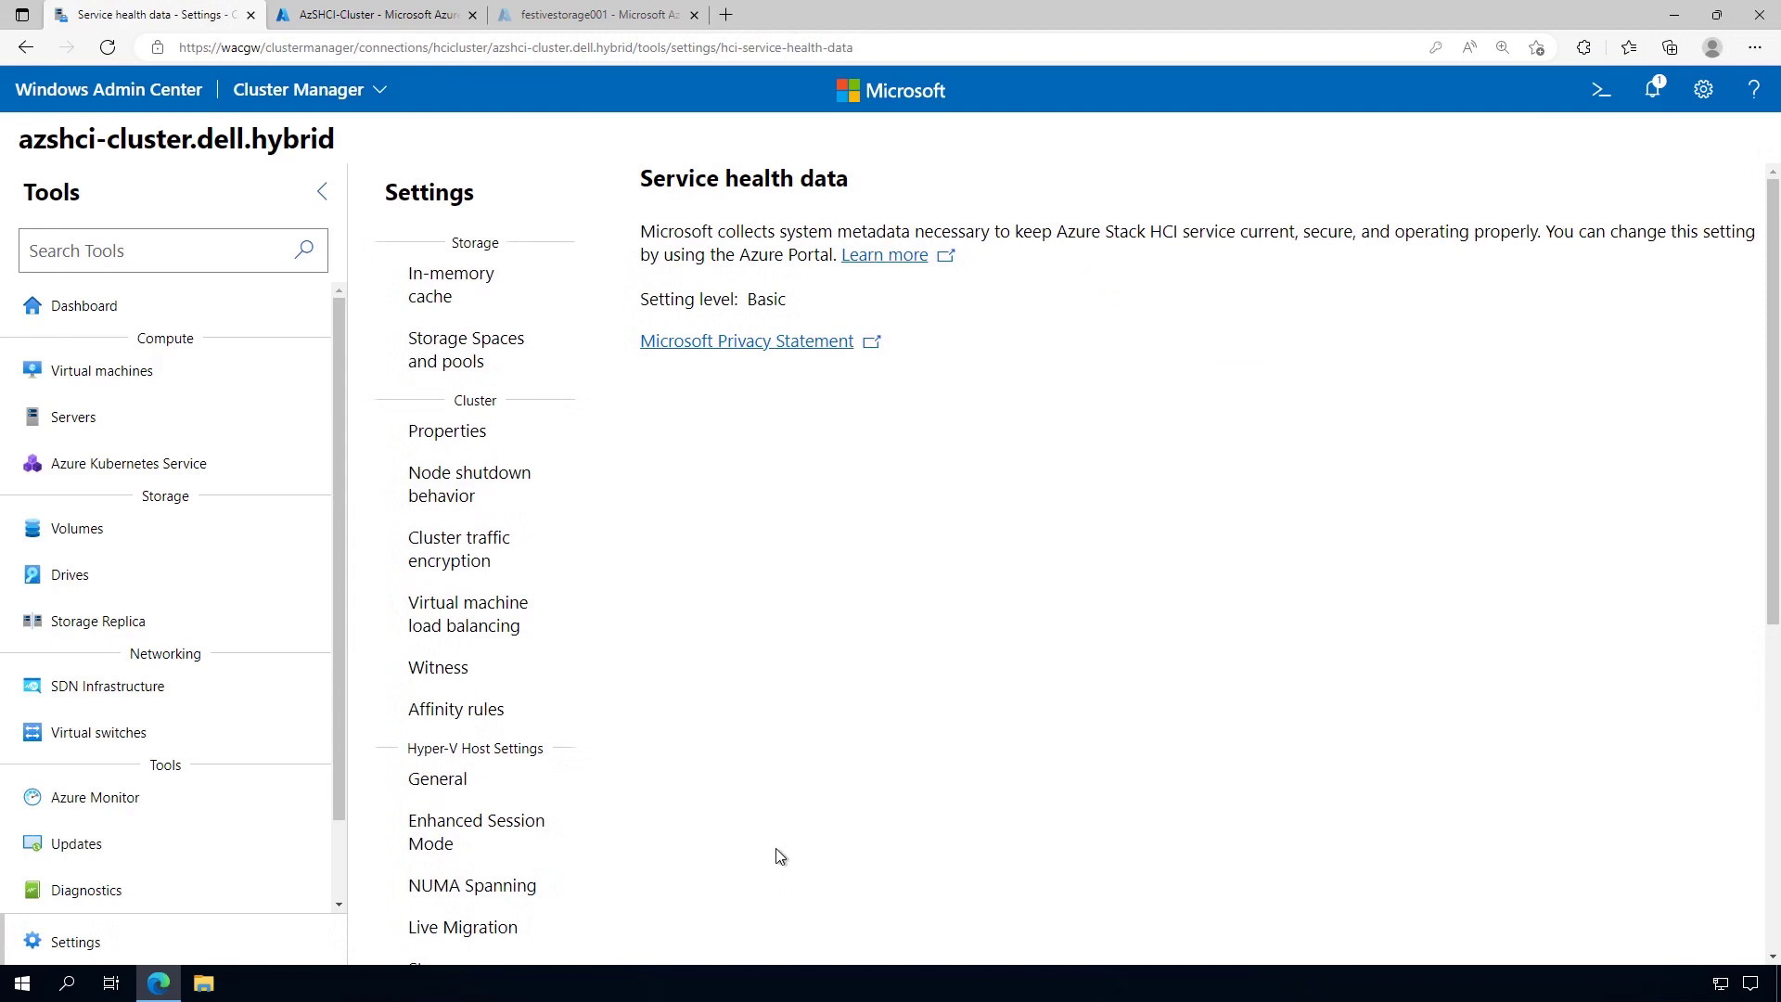
pyautogui.scroll(-6, 775, 847)
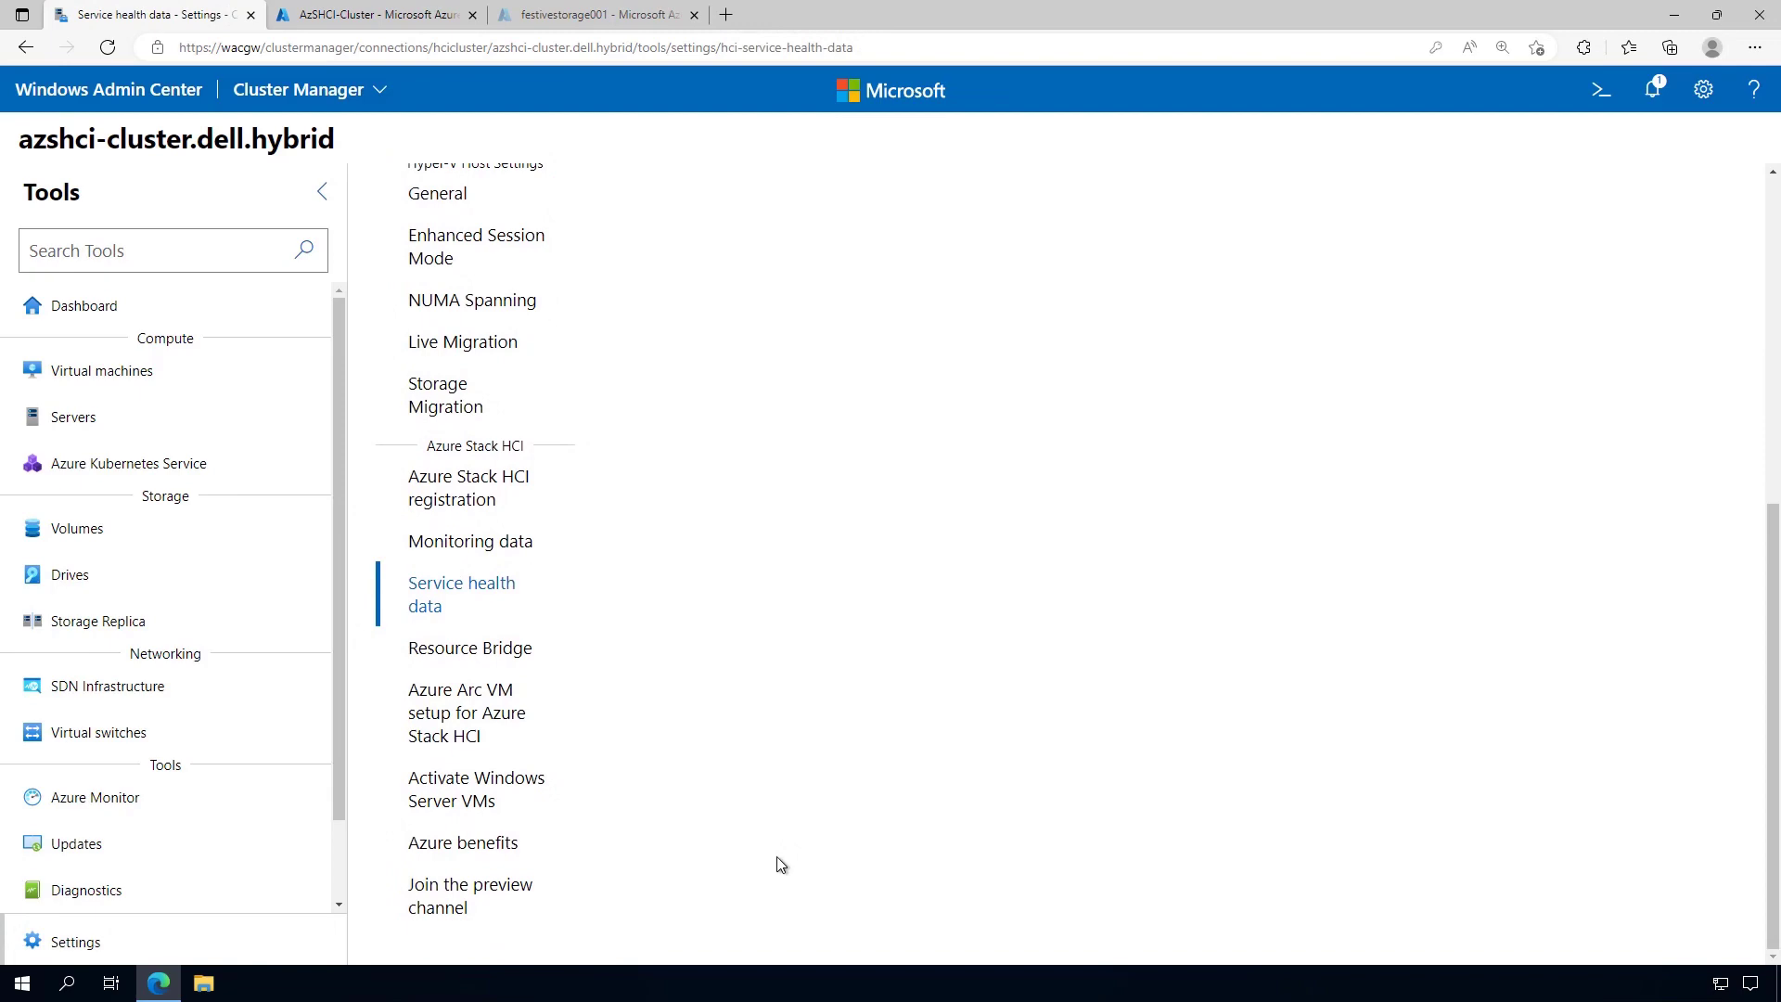
# Read the Join the preview channel page's warning against using preview builds in production
pyautogui.click(530, 887)
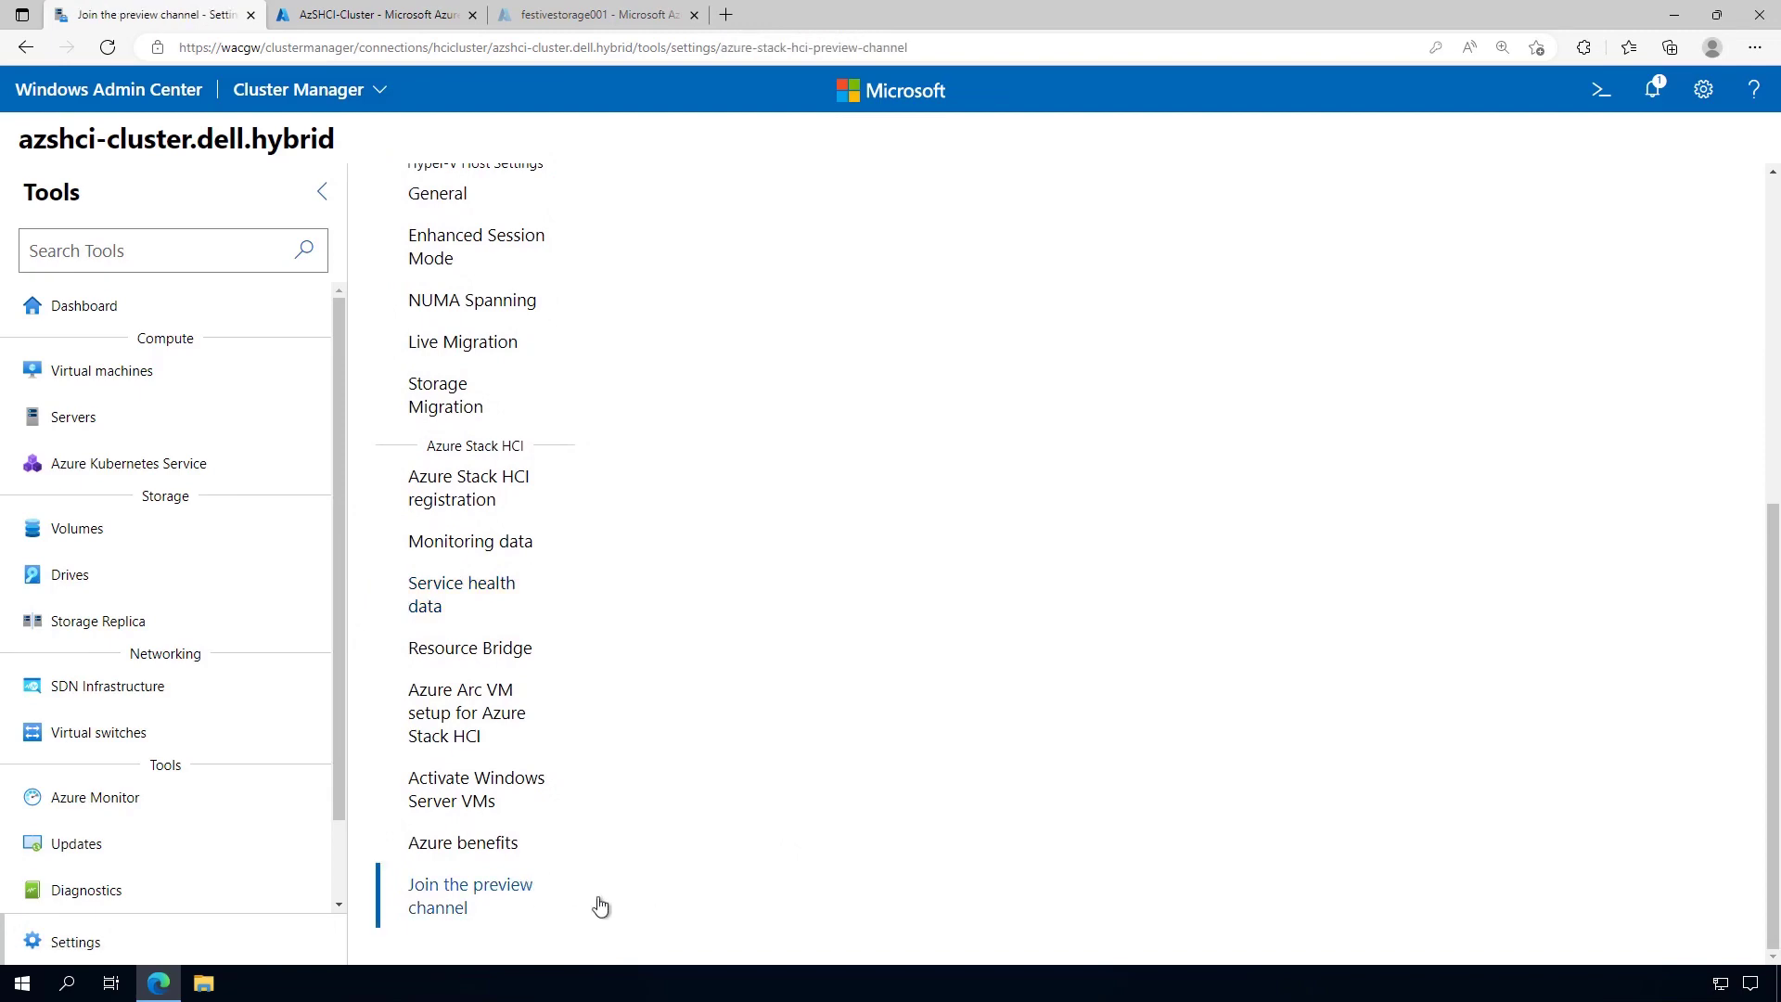
pyautogui.scroll(6, 1000, 929)
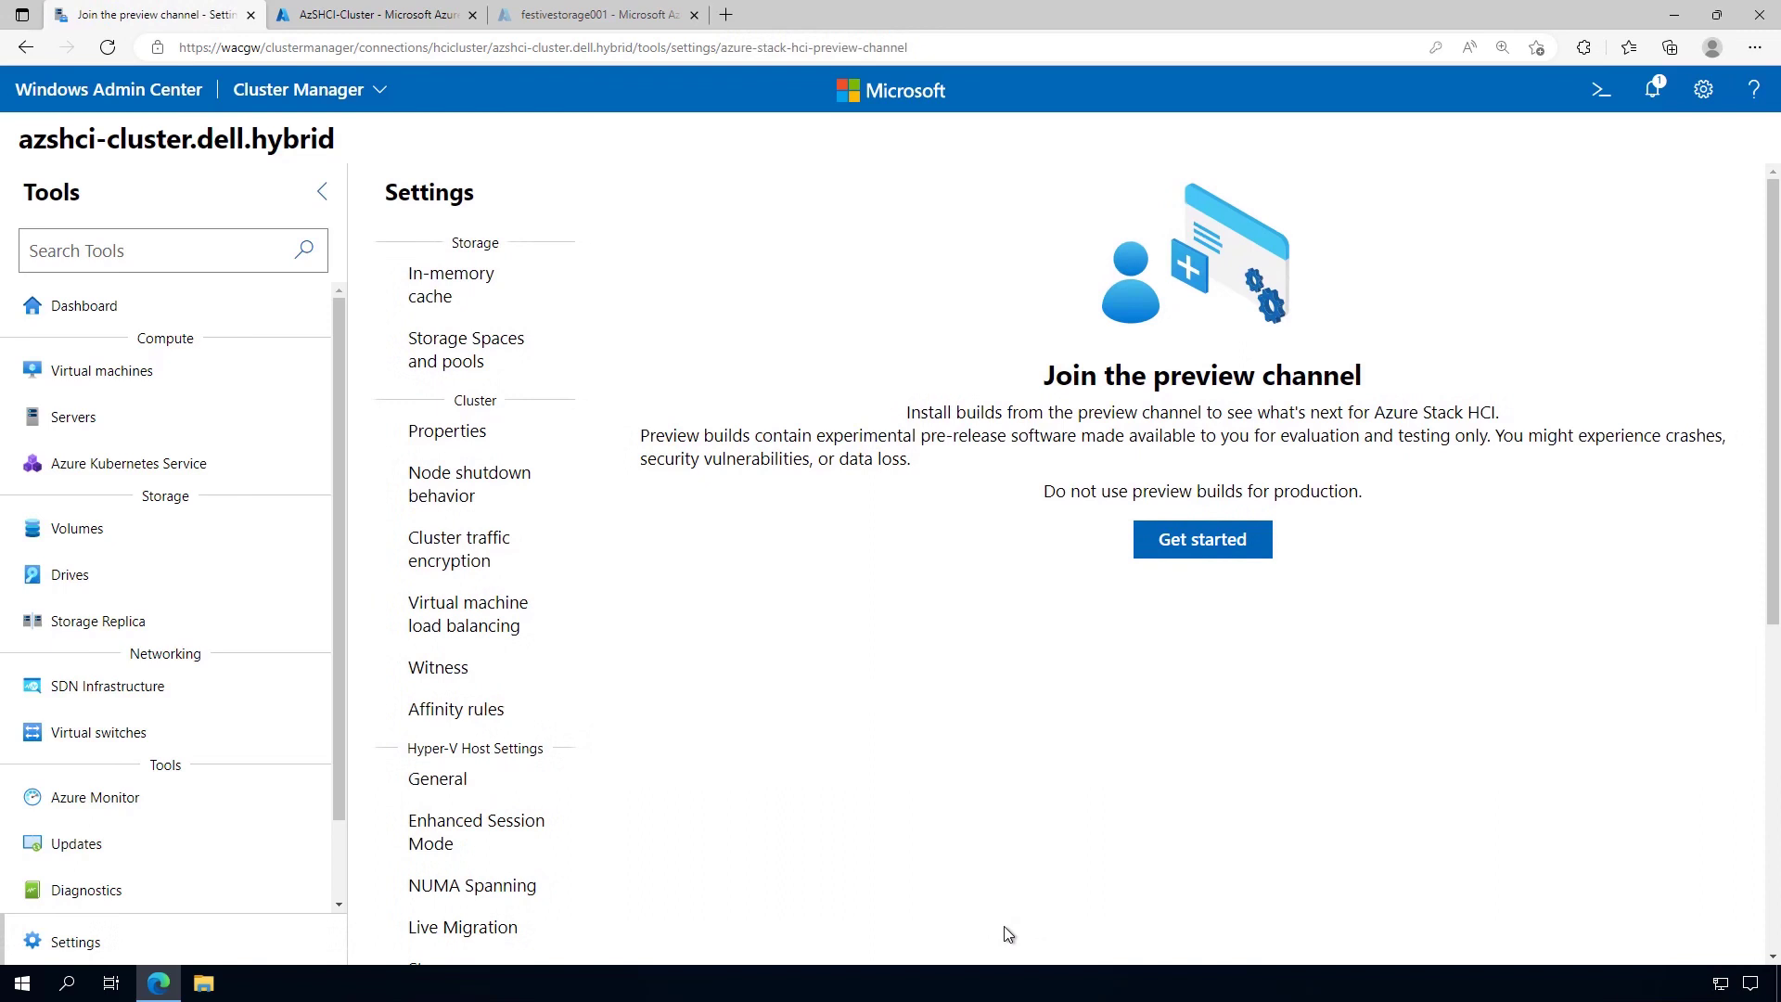
pyautogui.moveTo(1039, 493); pyautogui.dragTo(1391, 501)
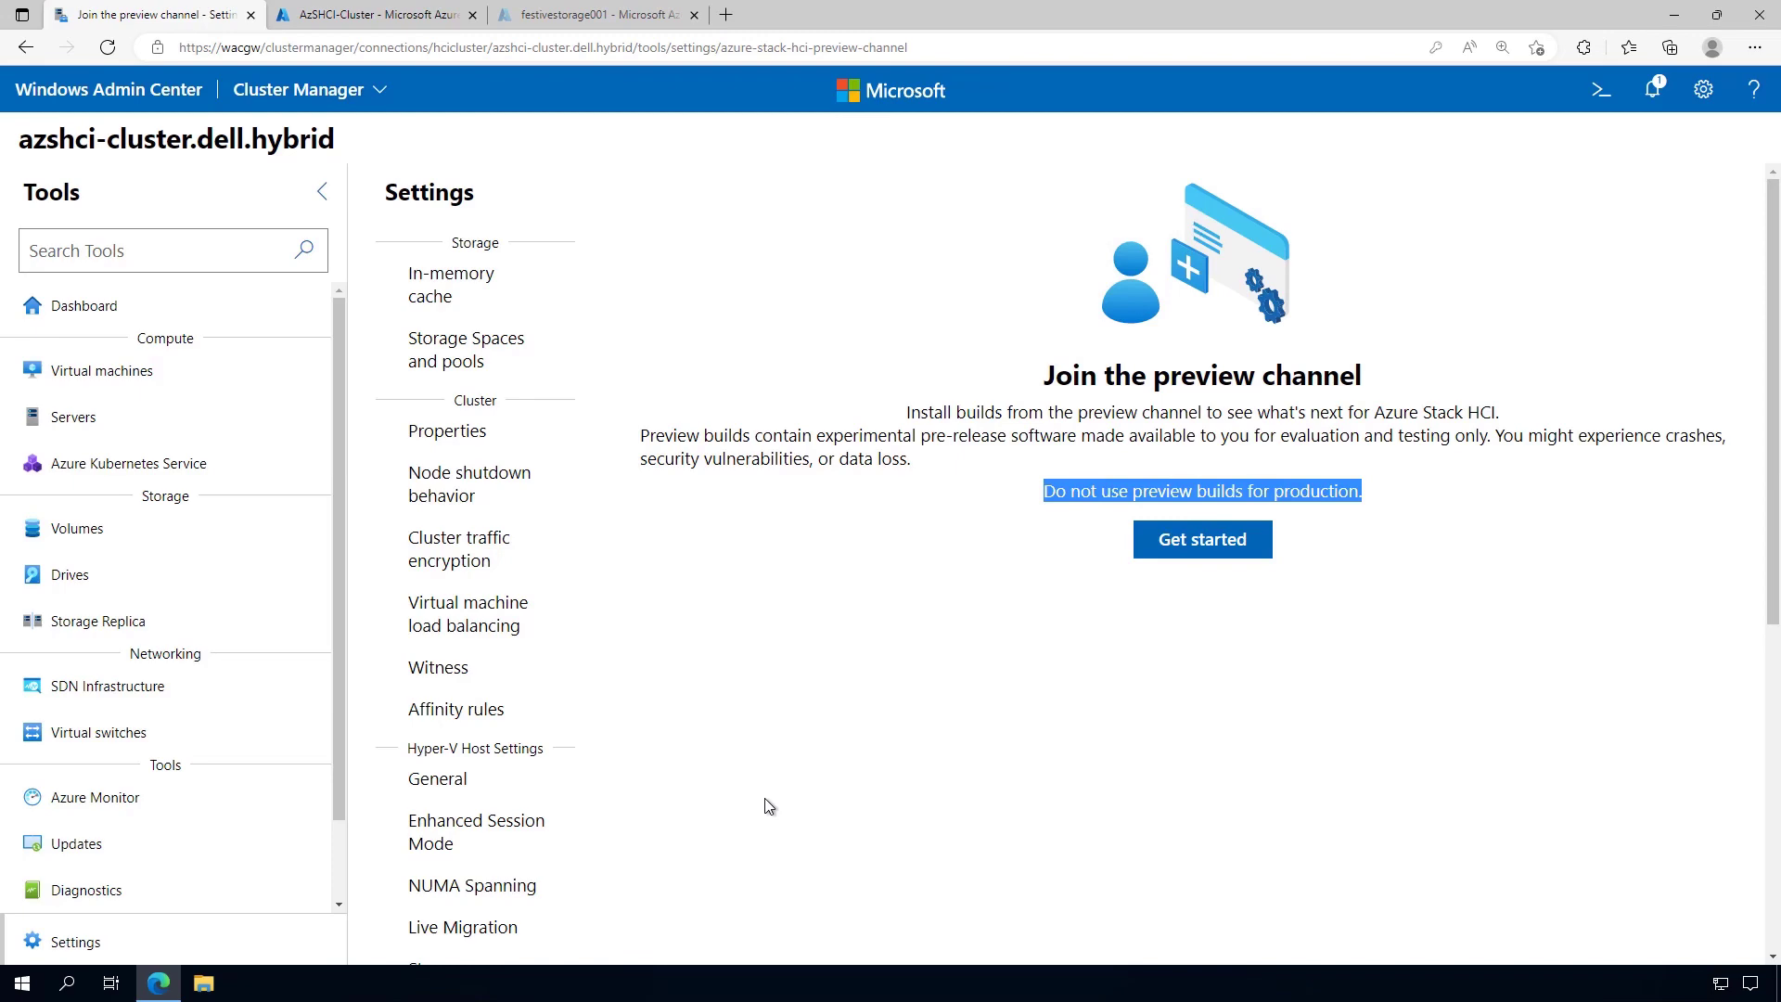
pyautogui.click(765, 799)
pyautogui.scroll(-6, 767, 815)
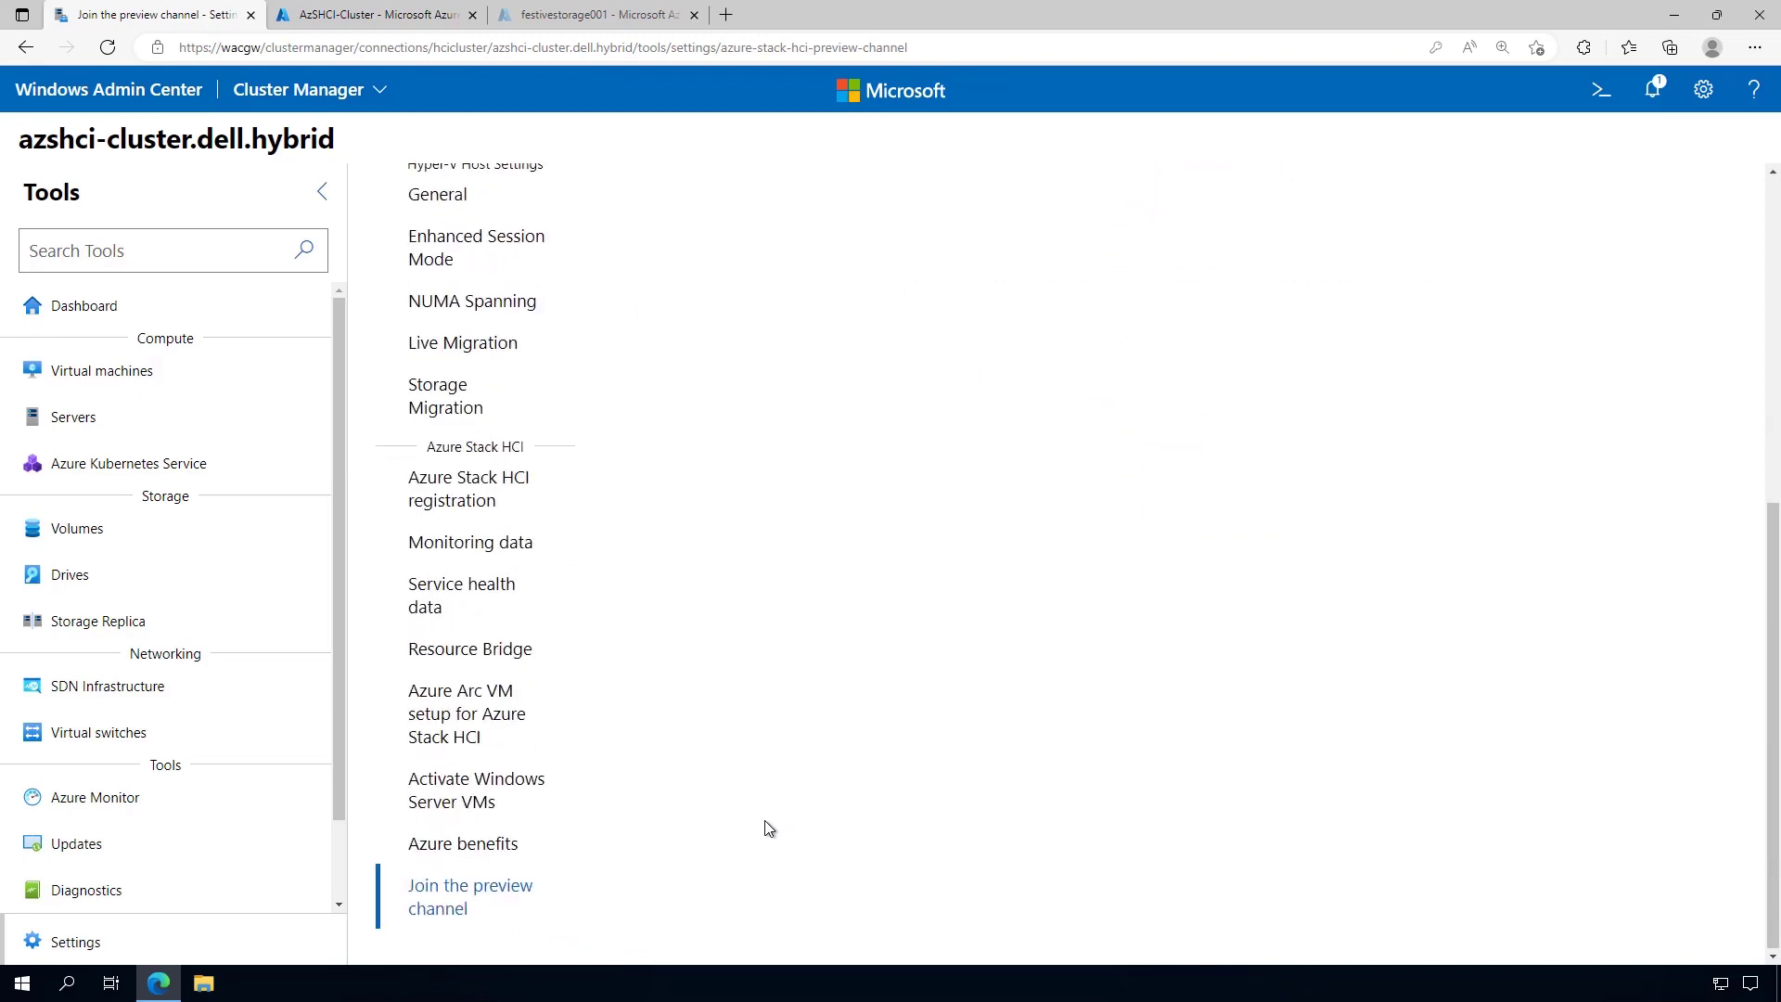